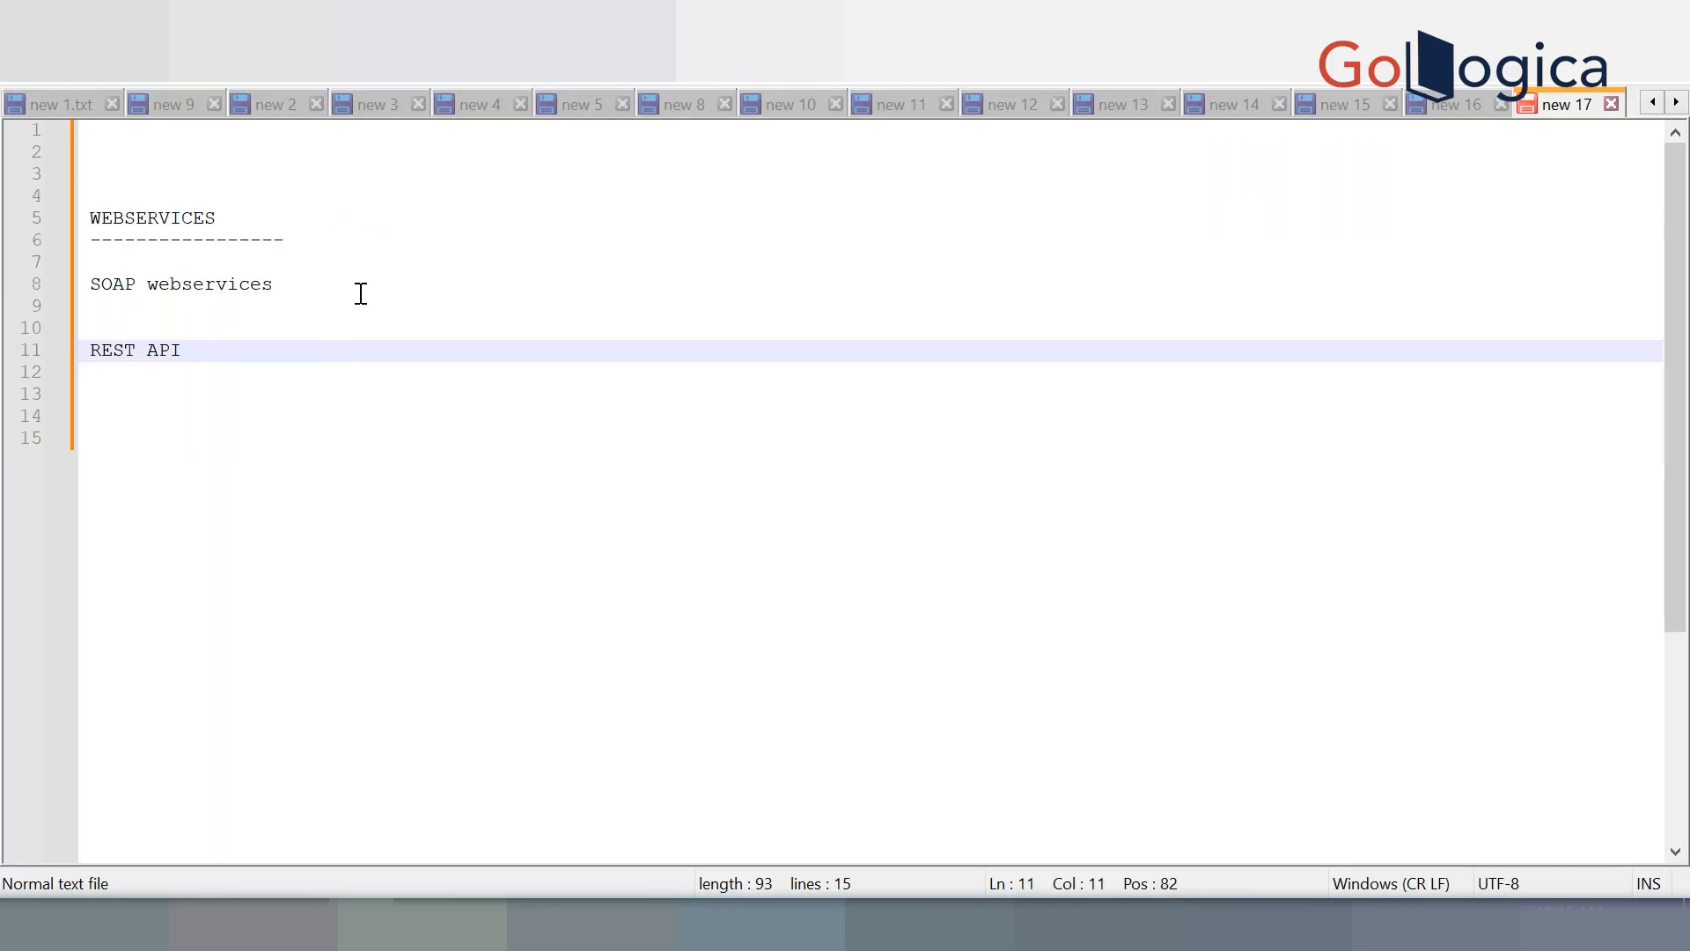
# Append '--> XML LANGUAGE --> HEAVY WEIGHT -->' to the SOAP webservices line, retyping it in capitals
pyautogui.write('--> ')
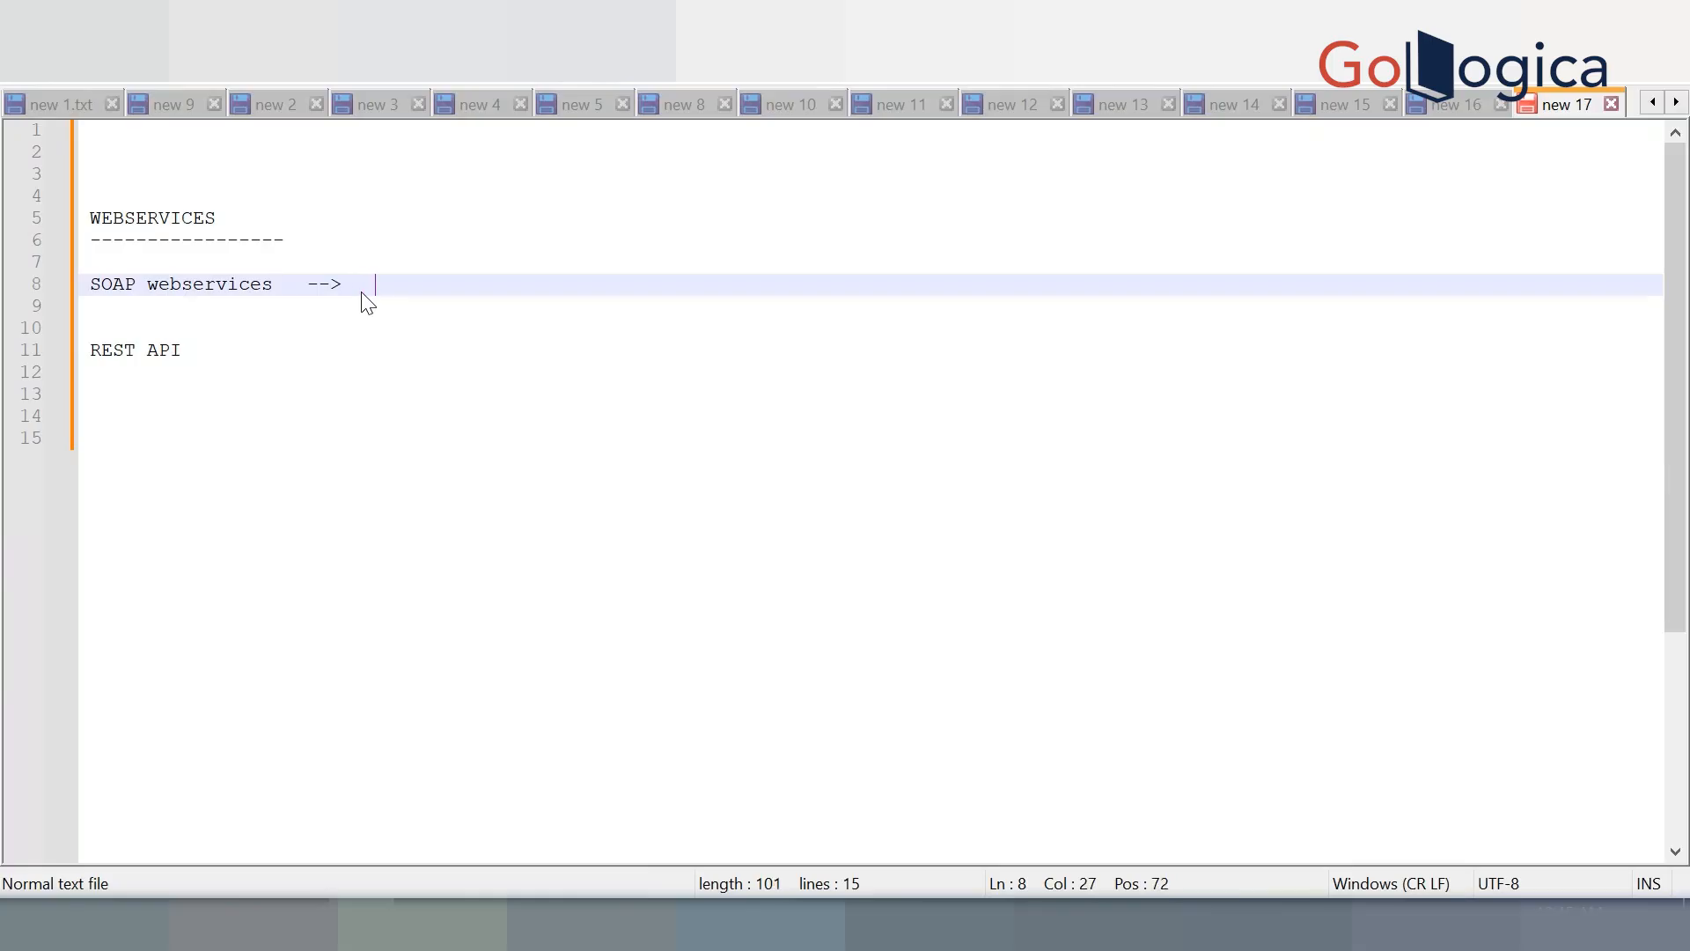
pyautogui.write('  xml la')
pyautogui.press('BackSpace')
pyautogui.press('BackSpace')
pyautogui.press('BackSpace')
pyautogui.press('BackSpace')
pyautogui.press('BackSpace')
pyautogui.press('BackSpace')
pyautogui.write('XML LANGUAGE ')
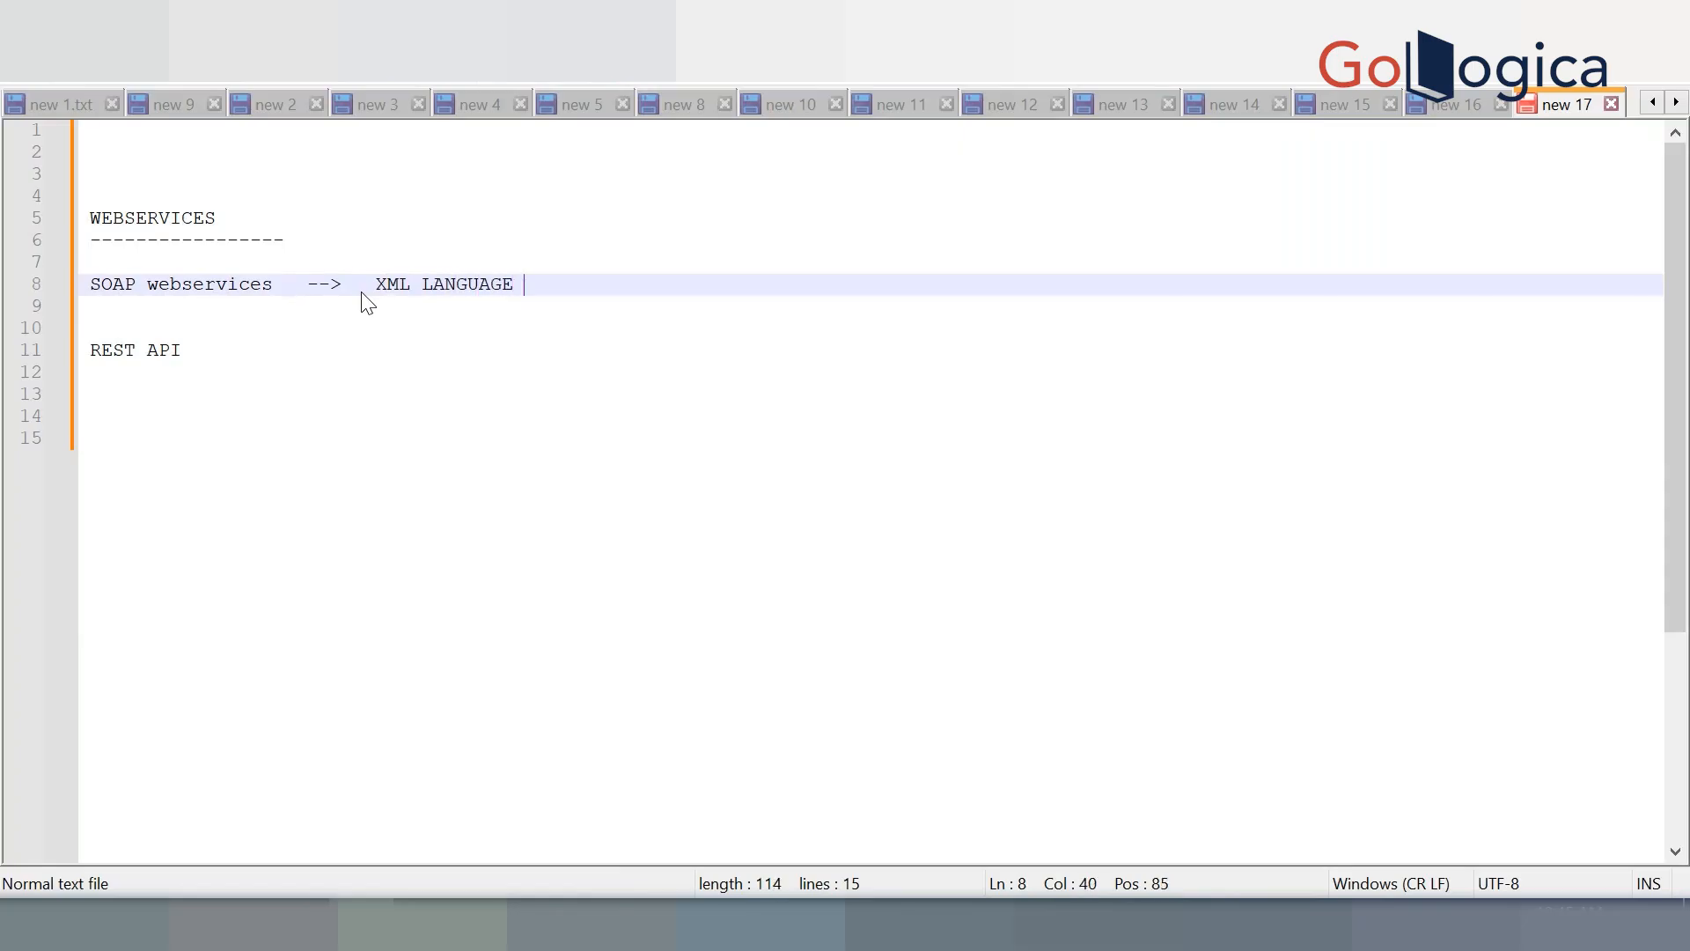
pyautogui.write('  -->  HEAVY WEIGHT   -->')
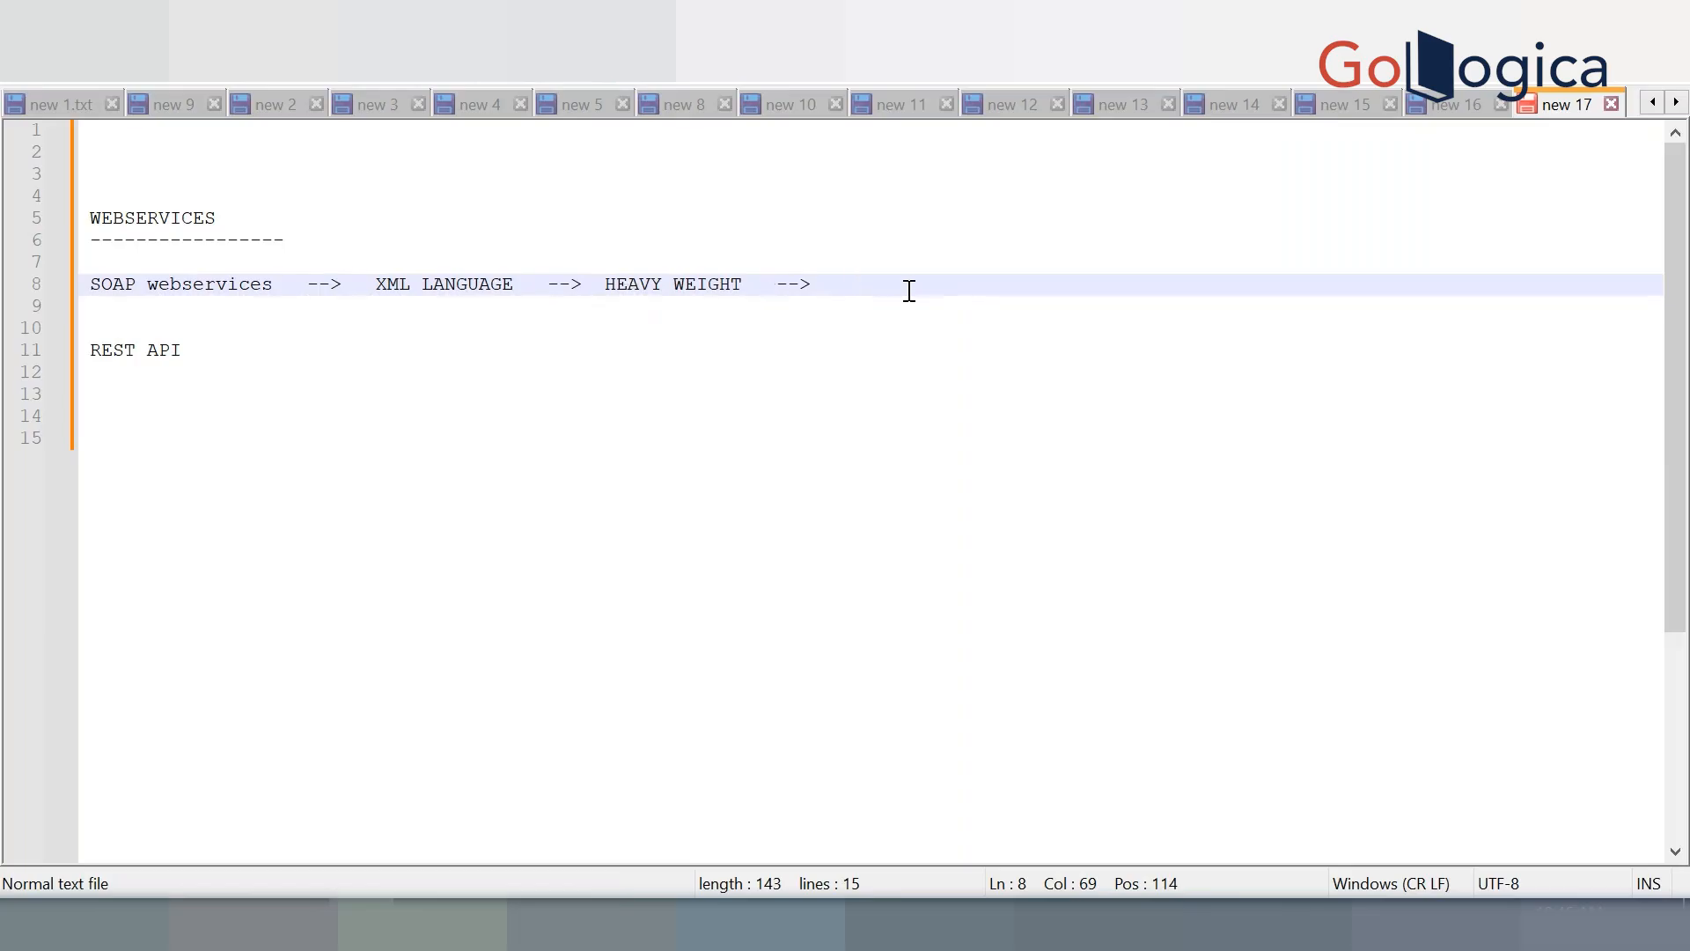
# Write '--> JSON --> LIGHT WEIGHT -->' after REST API on line 11, contrasting it with SOAP's HEAVY WEIGHT
pyautogui.click(680, 363)
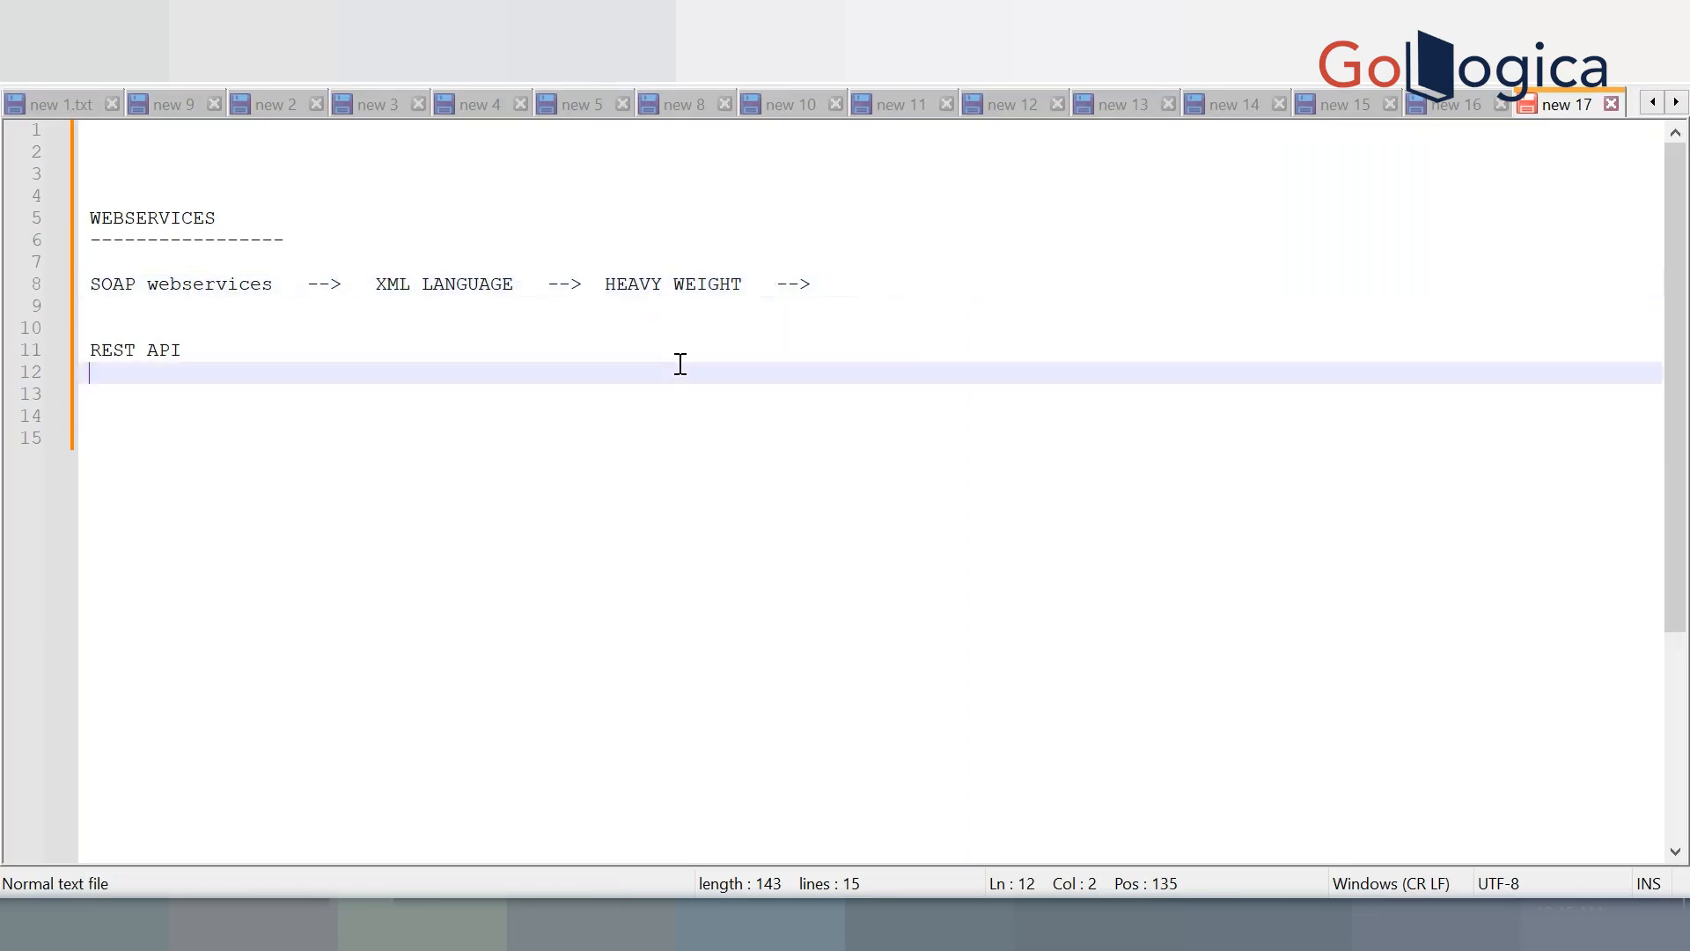
pyautogui.click(682, 350)
pyautogui.write('--')
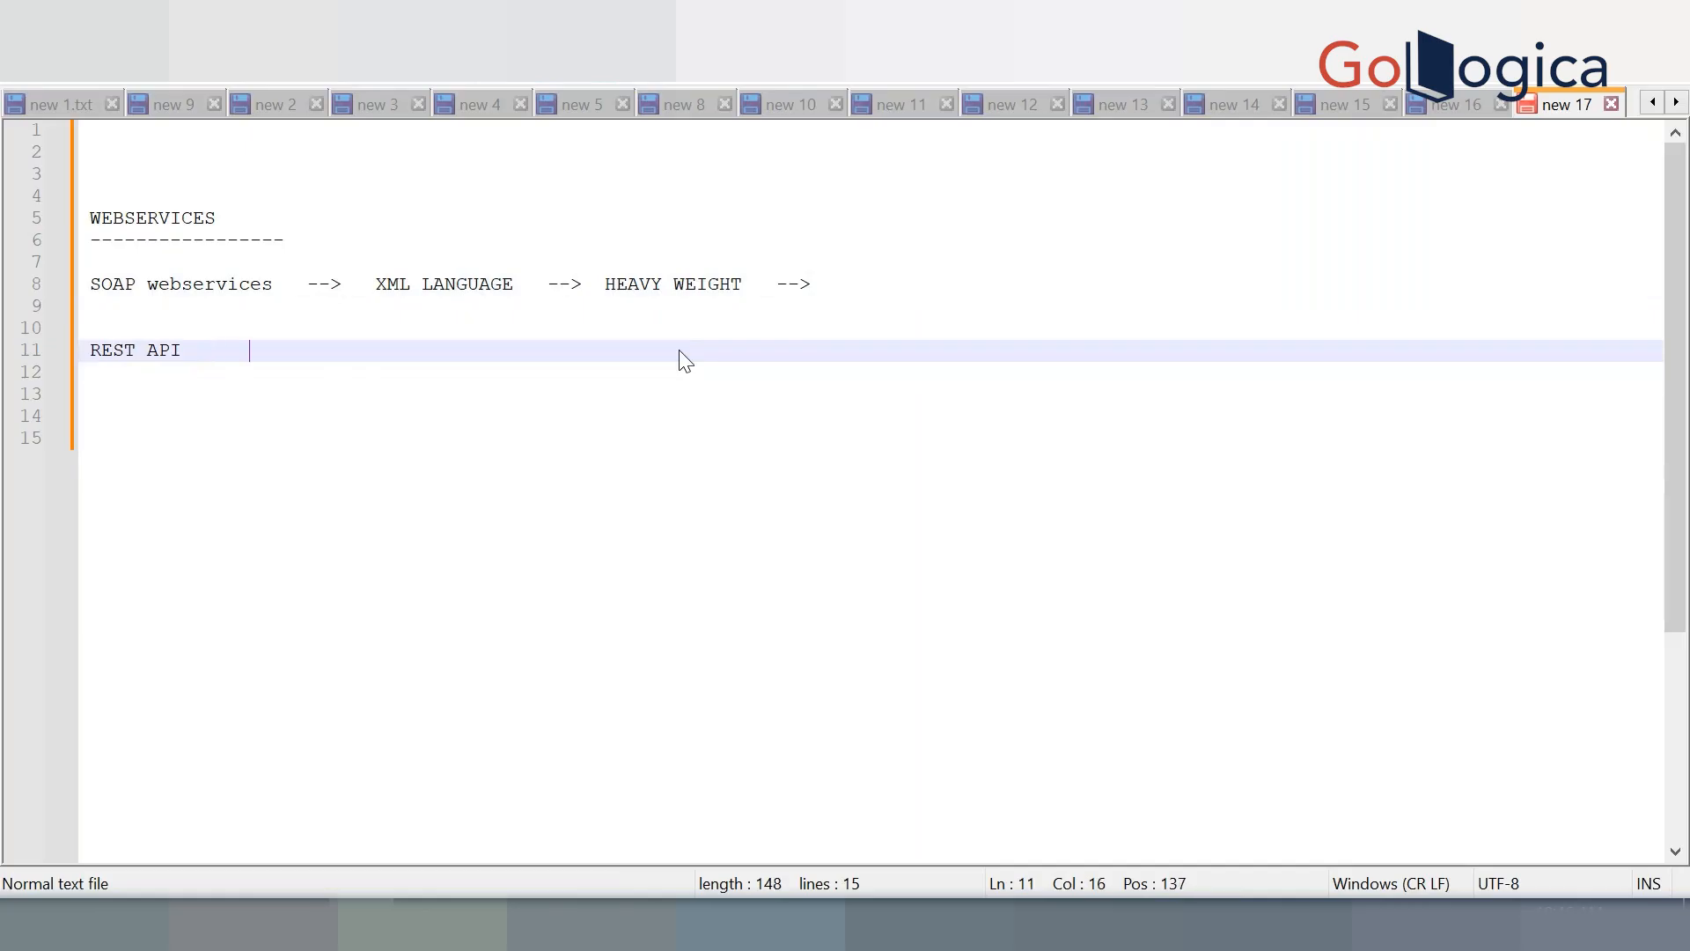
pyautogui.write('>')
pyautogui.click(594, 282)
pyautogui.moveTo(595, 283); pyautogui.dragTo(751, 286)
pyautogui.click(456, 353)
pyautogui.click(449, 418)
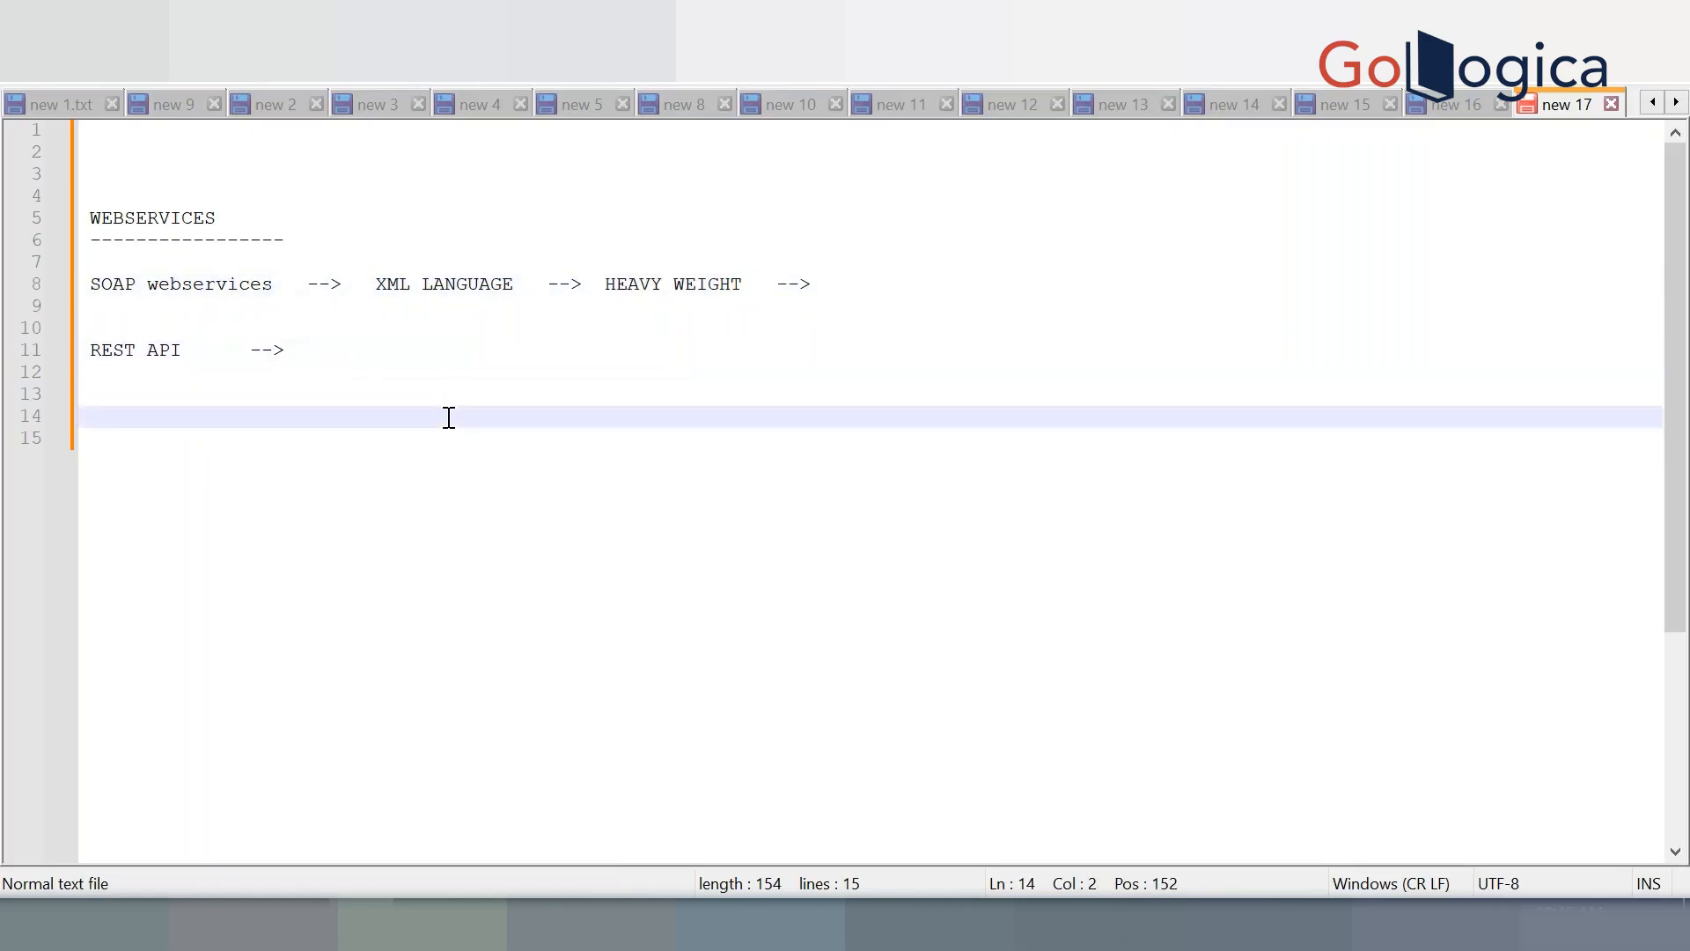
pyautogui.click(487, 350)
pyautogui.write('JSON ')
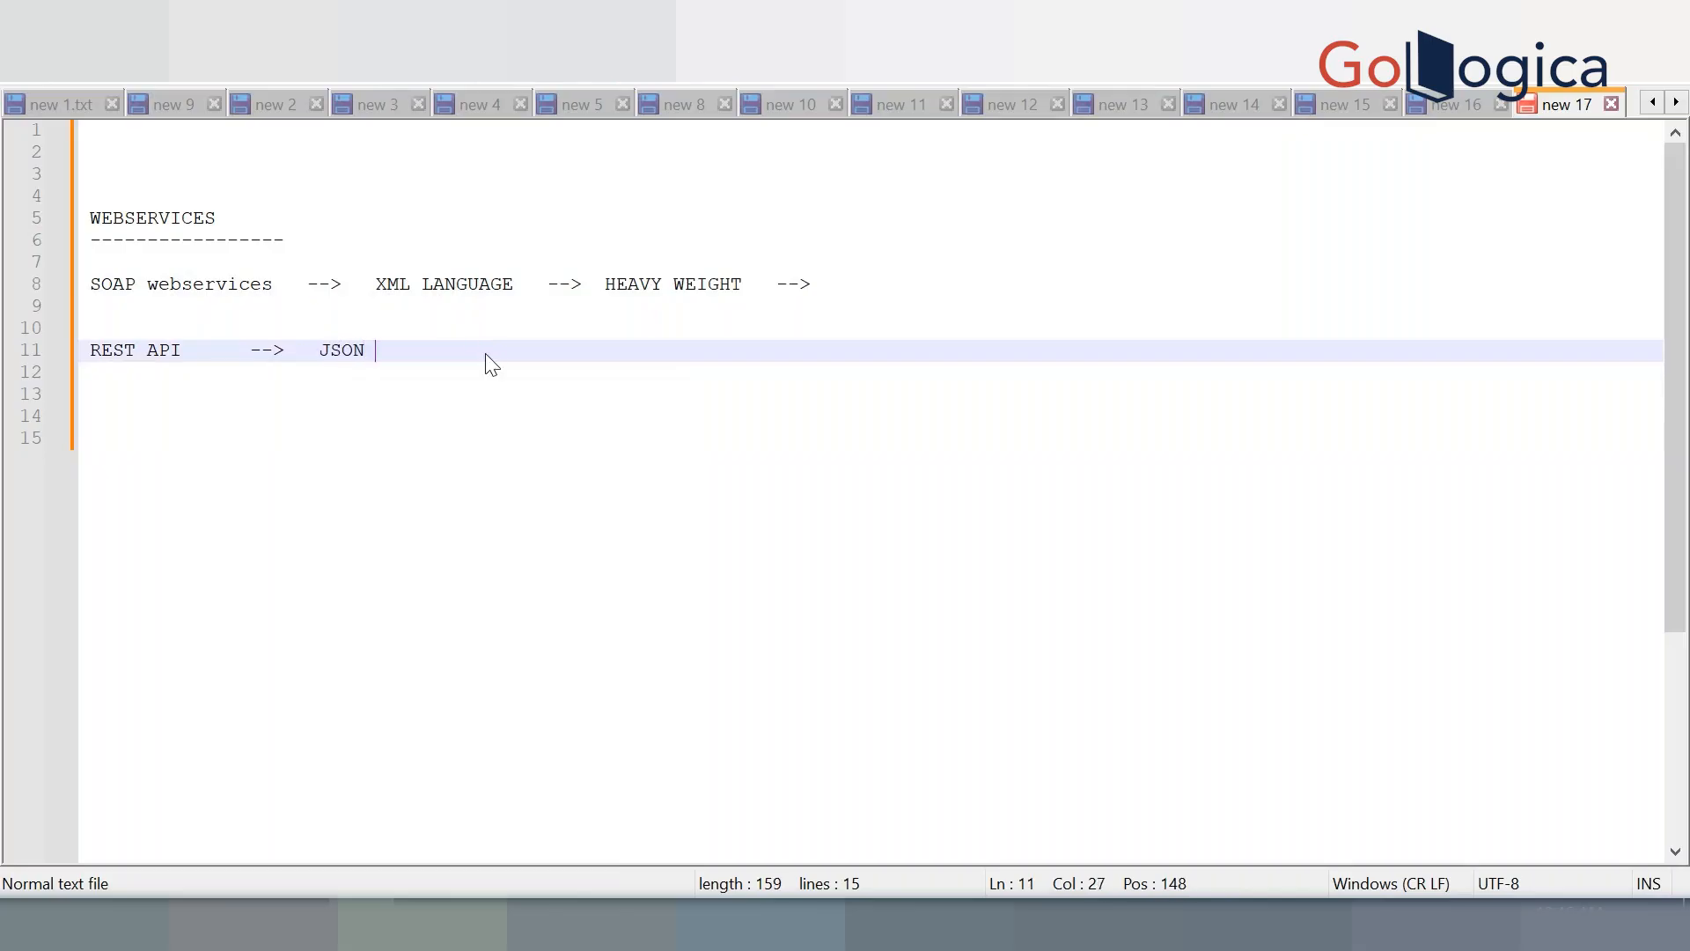
pyautogui.write('--> LIGHT WEIGHT')
pyautogui.write('-->')
# Highlight SOAP webservices, XML LANGUAGE and REST API in turn to point them out
pyautogui.moveTo(285, 283); pyautogui.dragTo(76, 290)
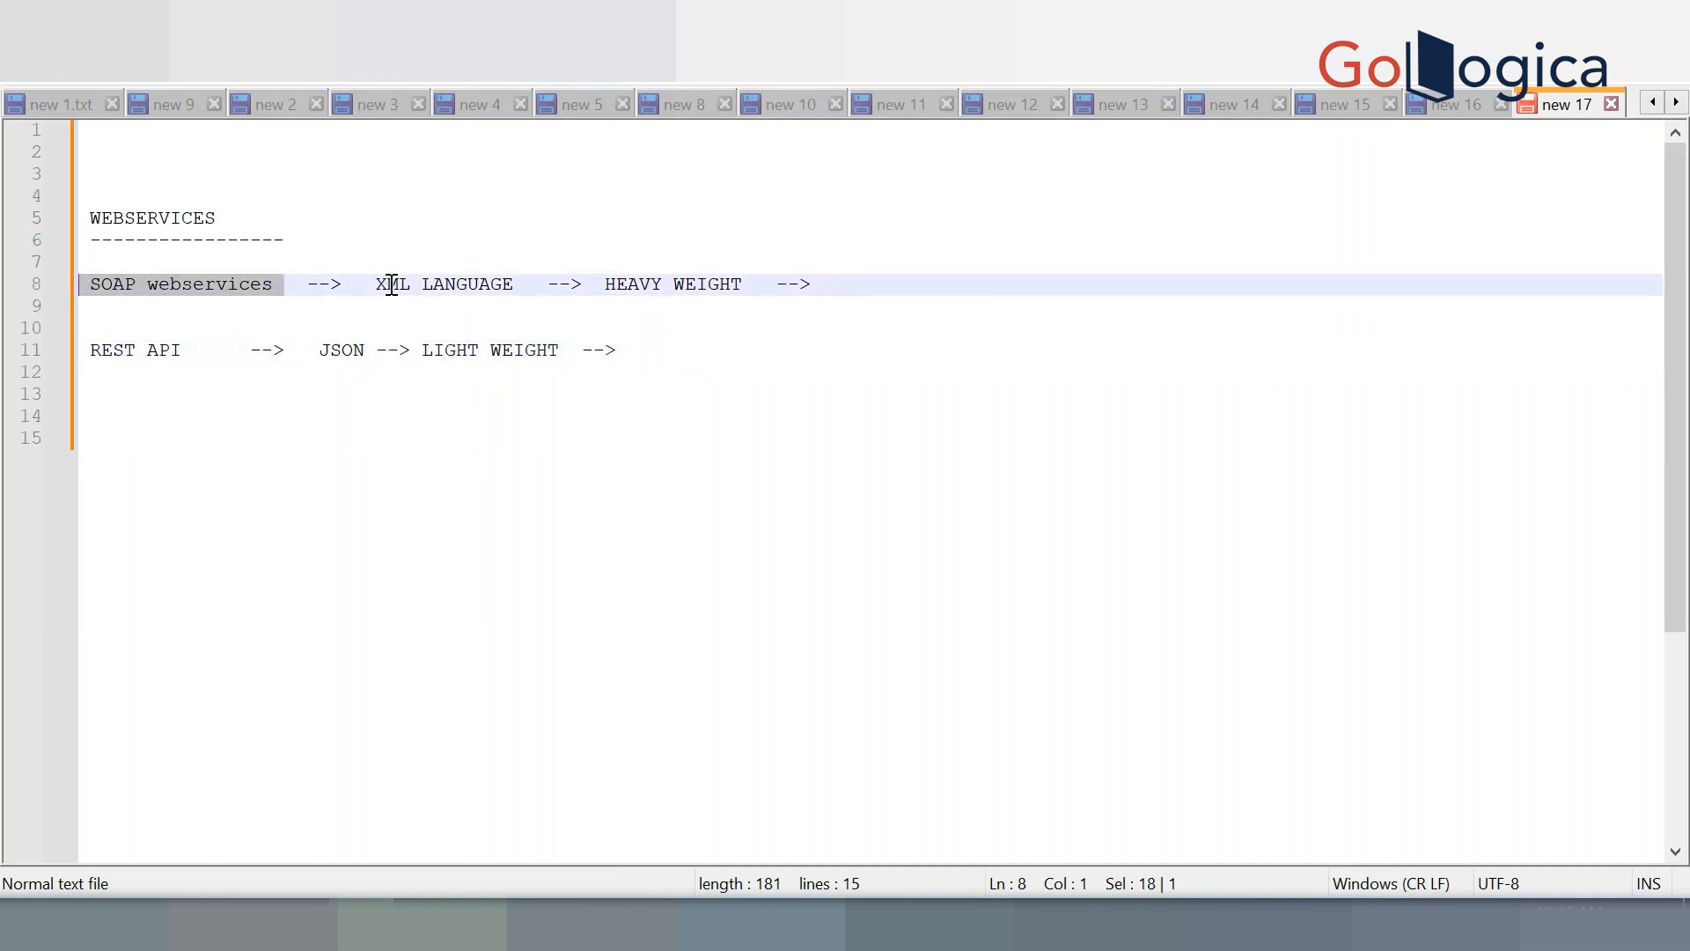
pyautogui.moveTo(364, 287); pyautogui.dragTo(517, 287)
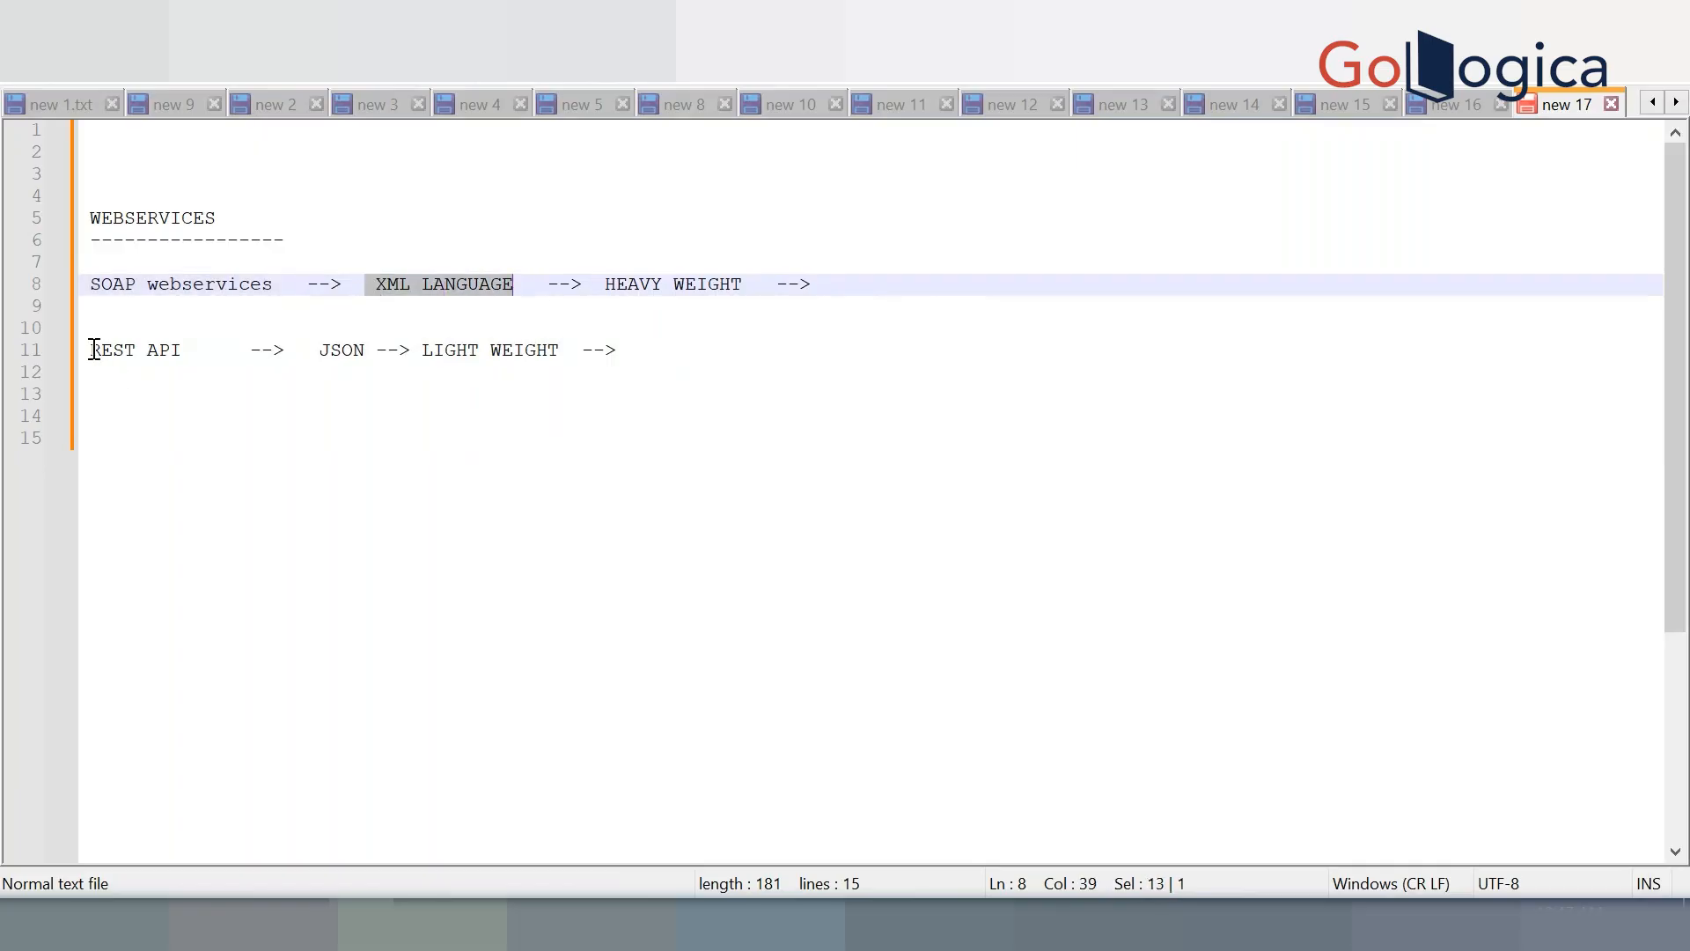
pyautogui.moveTo(94, 350); pyautogui.dragTo(183, 351)
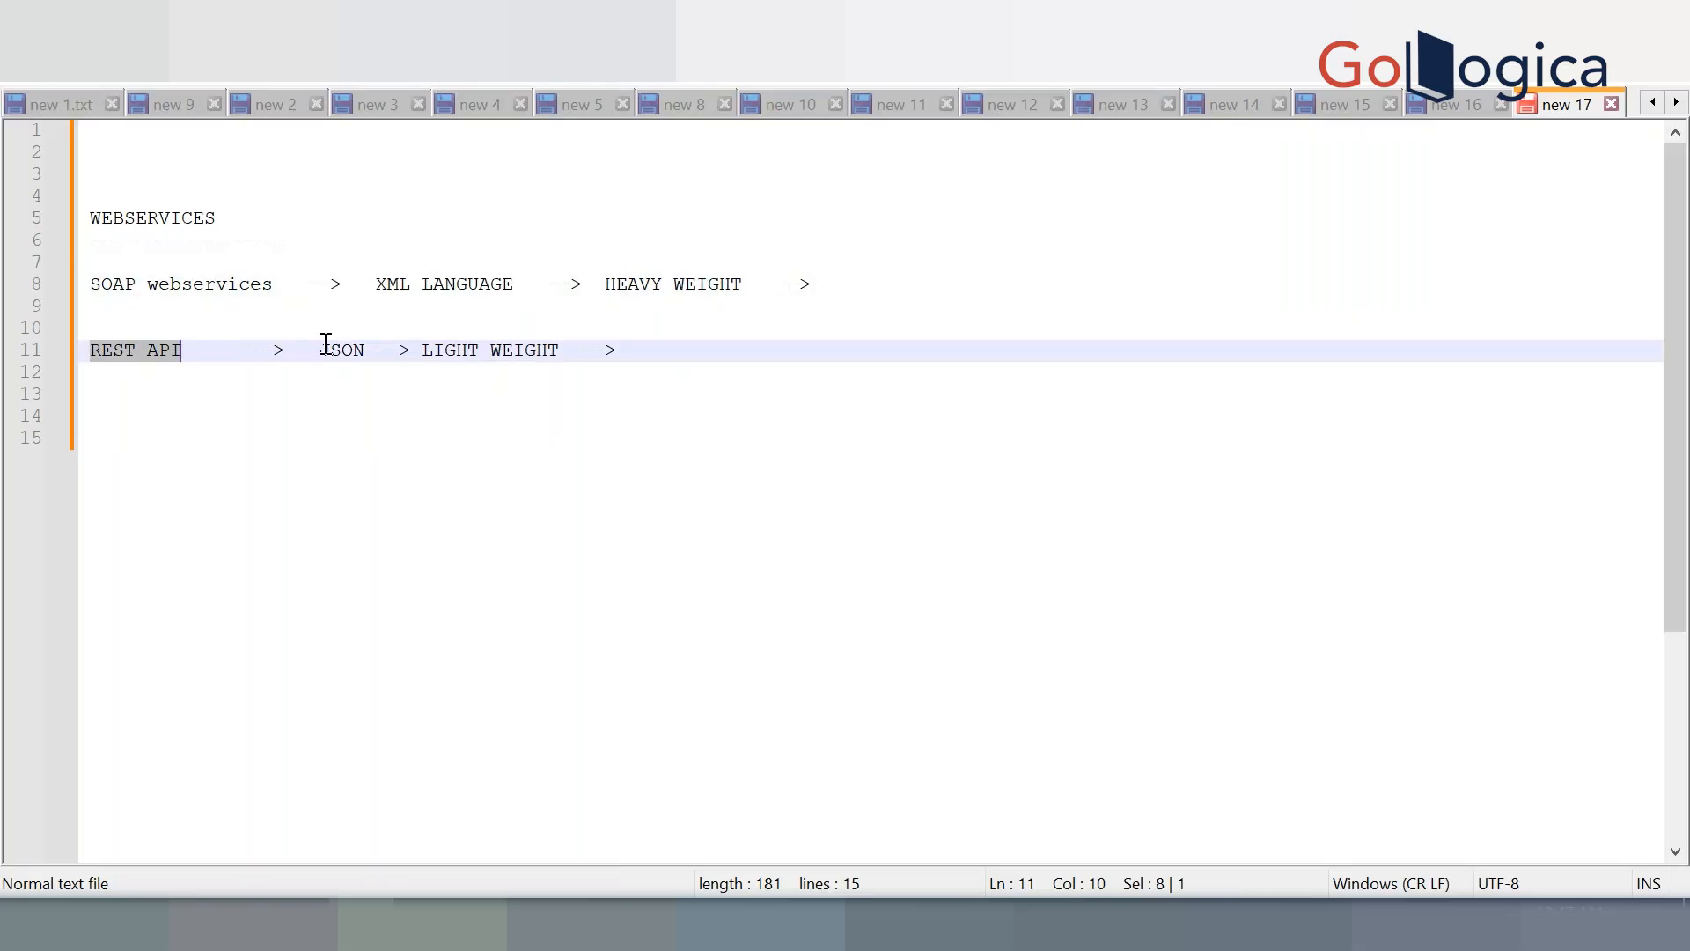
# Make the REST API line read 'XML, JSON, FLAT FILES' and add blank lines below it
pyautogui.click(296, 350)
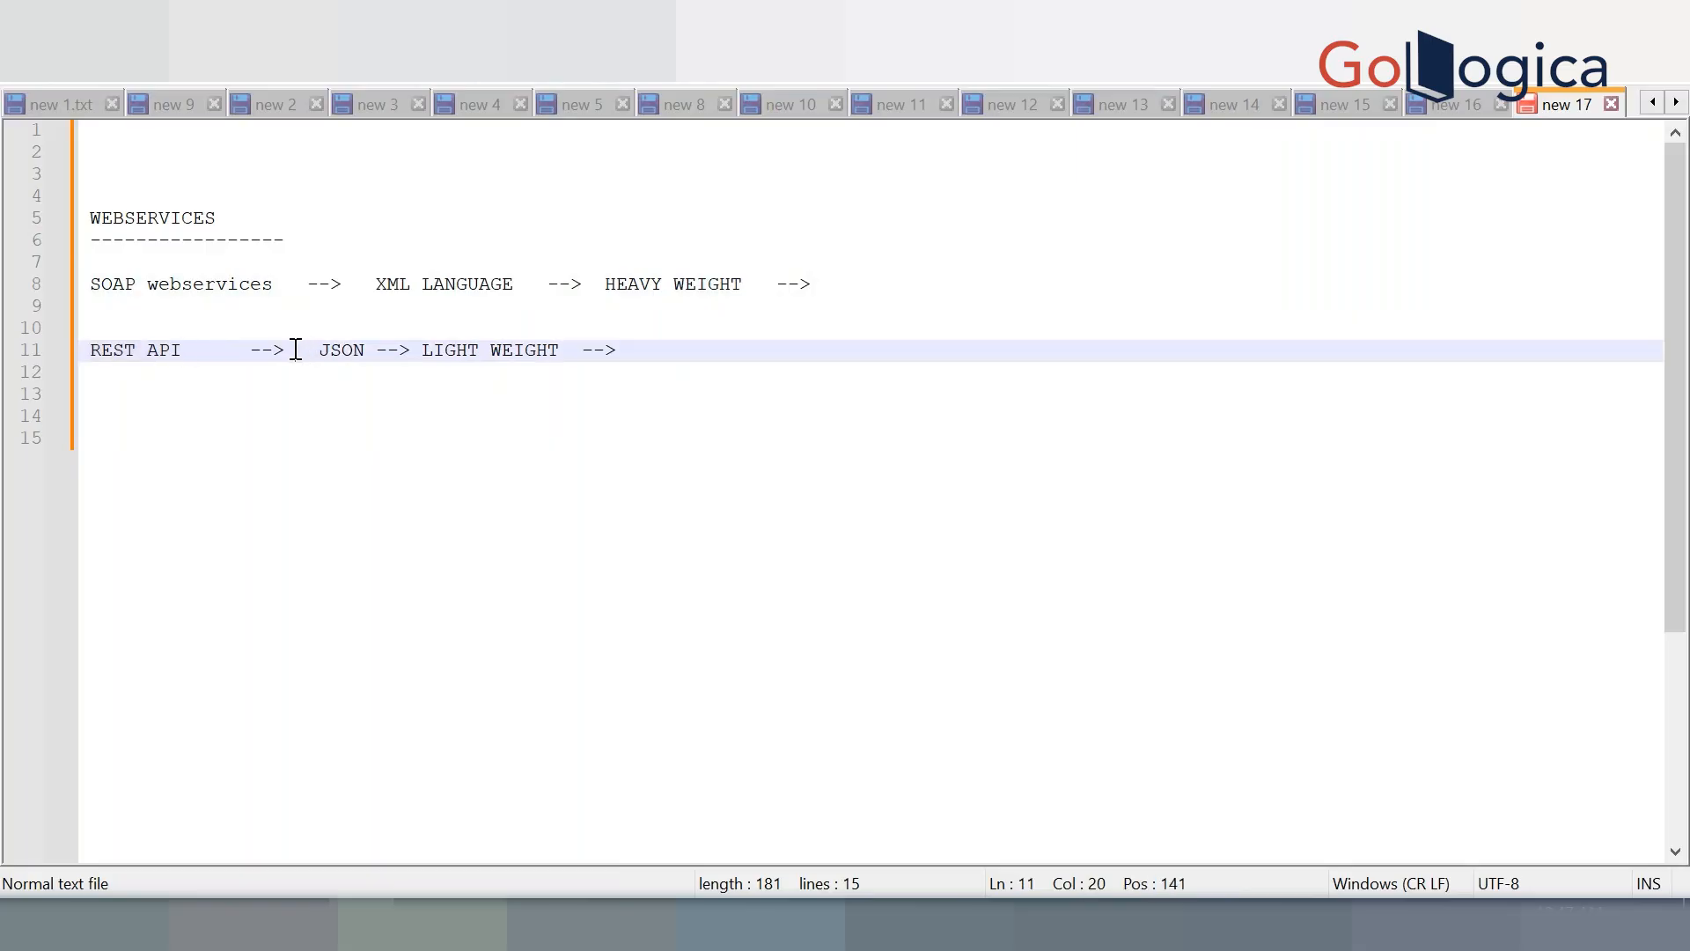
pyautogui.write('XML,')
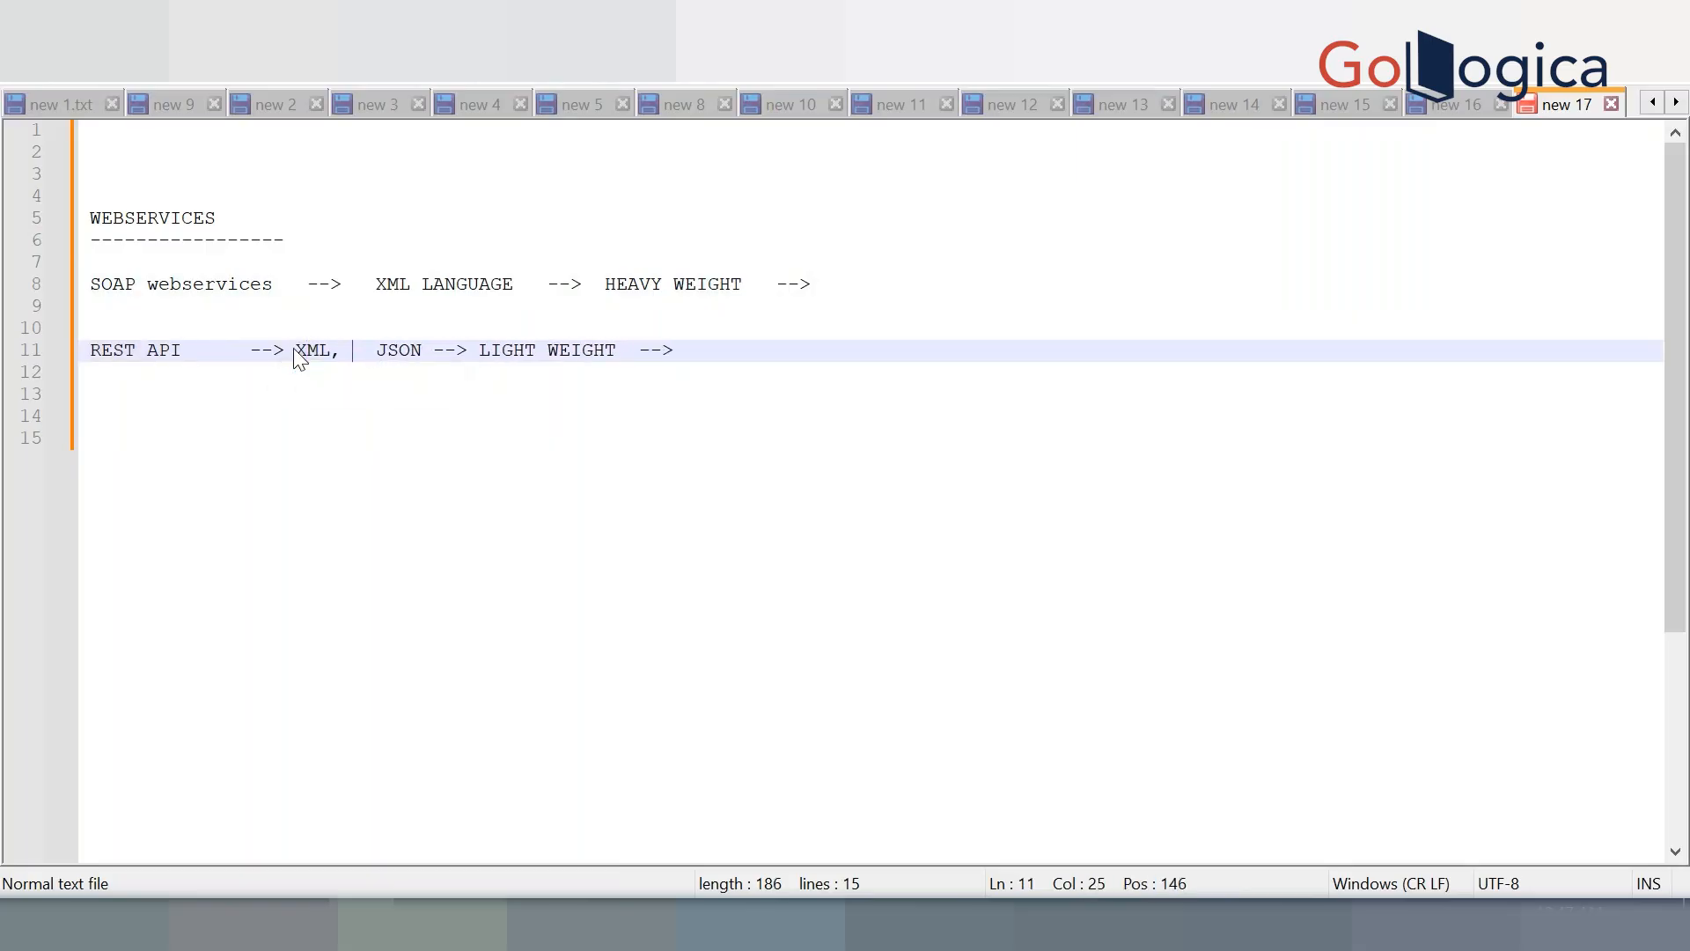
pyautogui.click(423, 353)
pyautogui.write(', FLAT F')
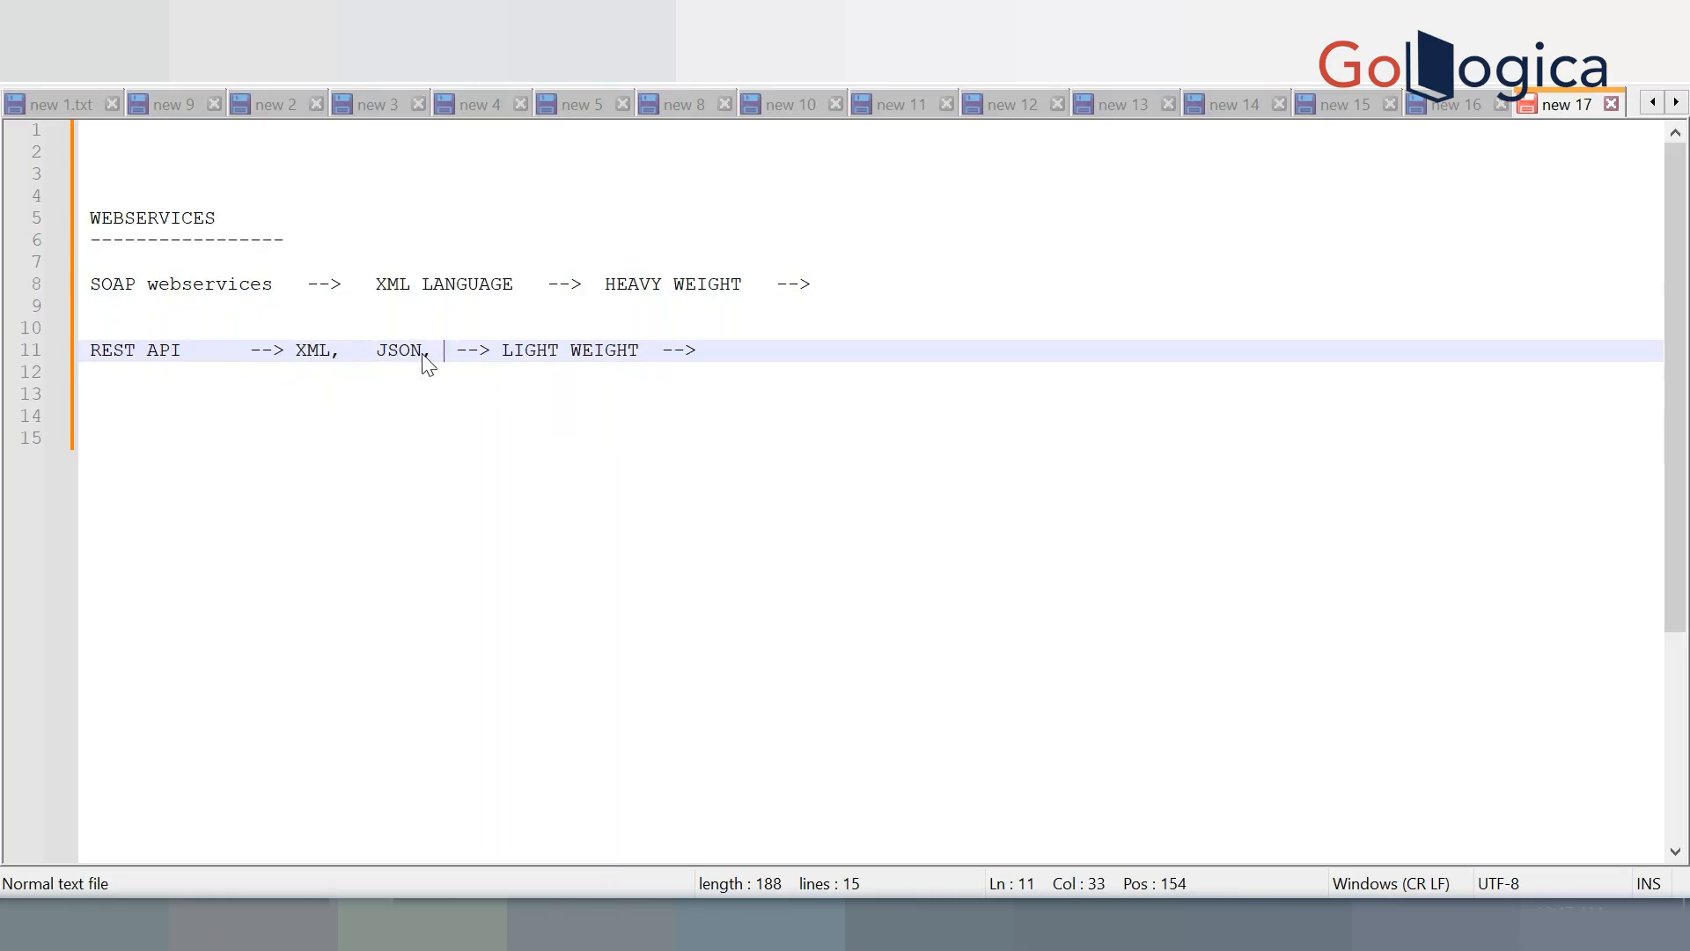
pyautogui.write('ILES')
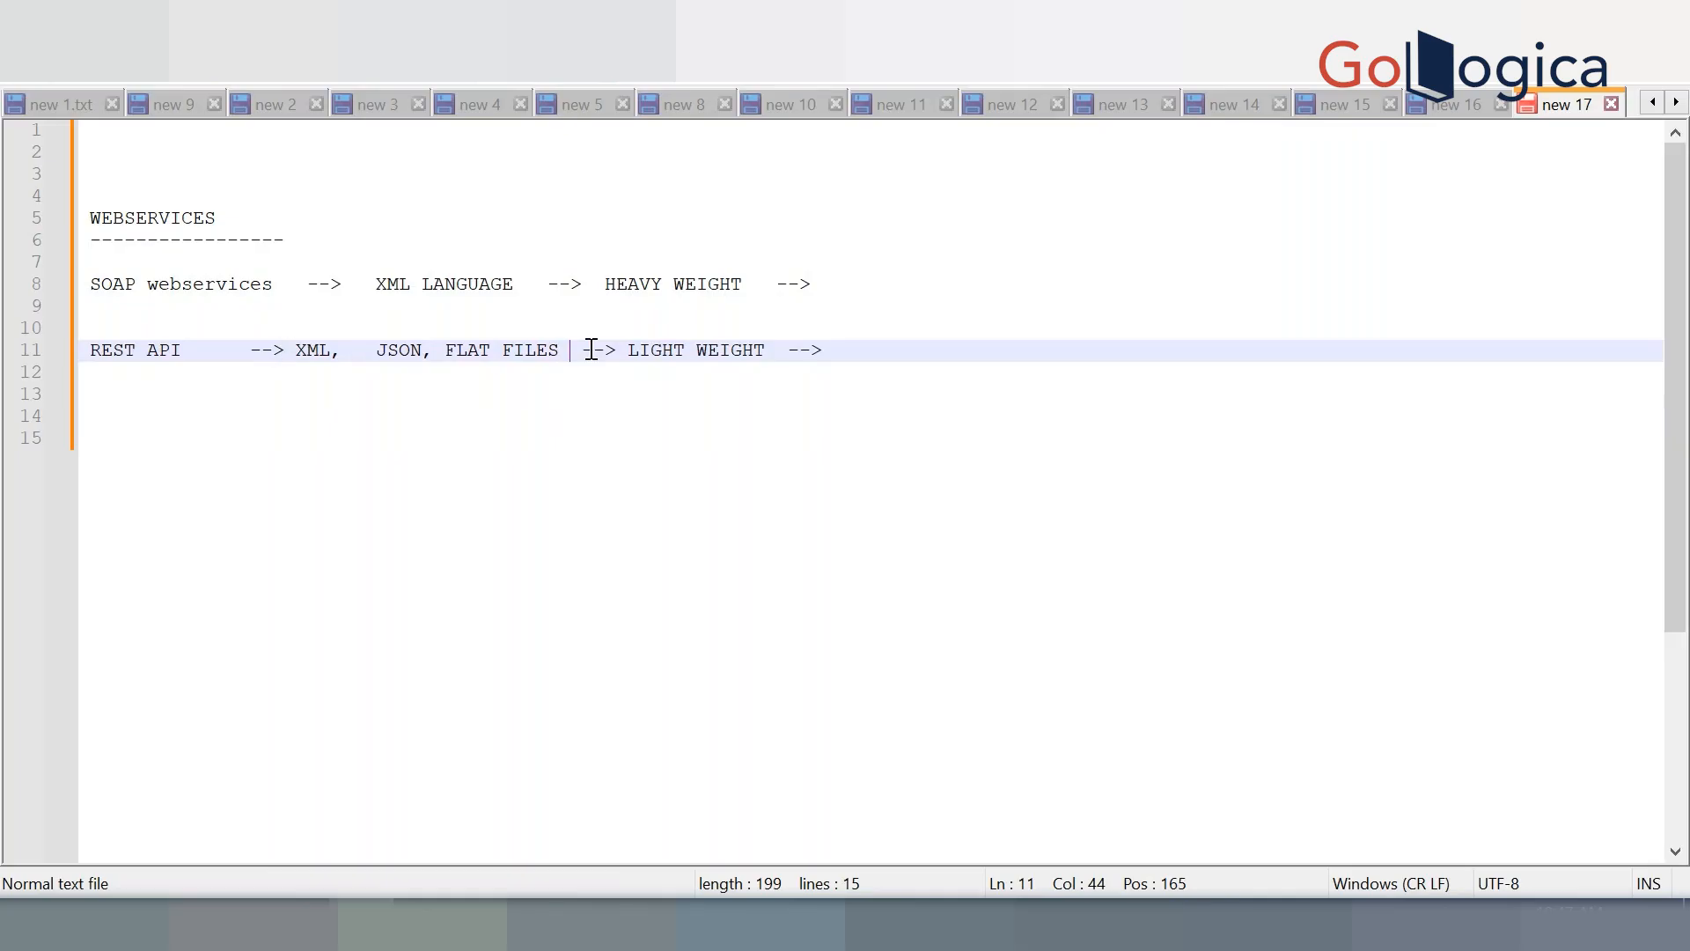
pyautogui.click(883, 353)
pyautogui.press('Return')
pyautogui.press('Return')
pyautogui.press('Return')
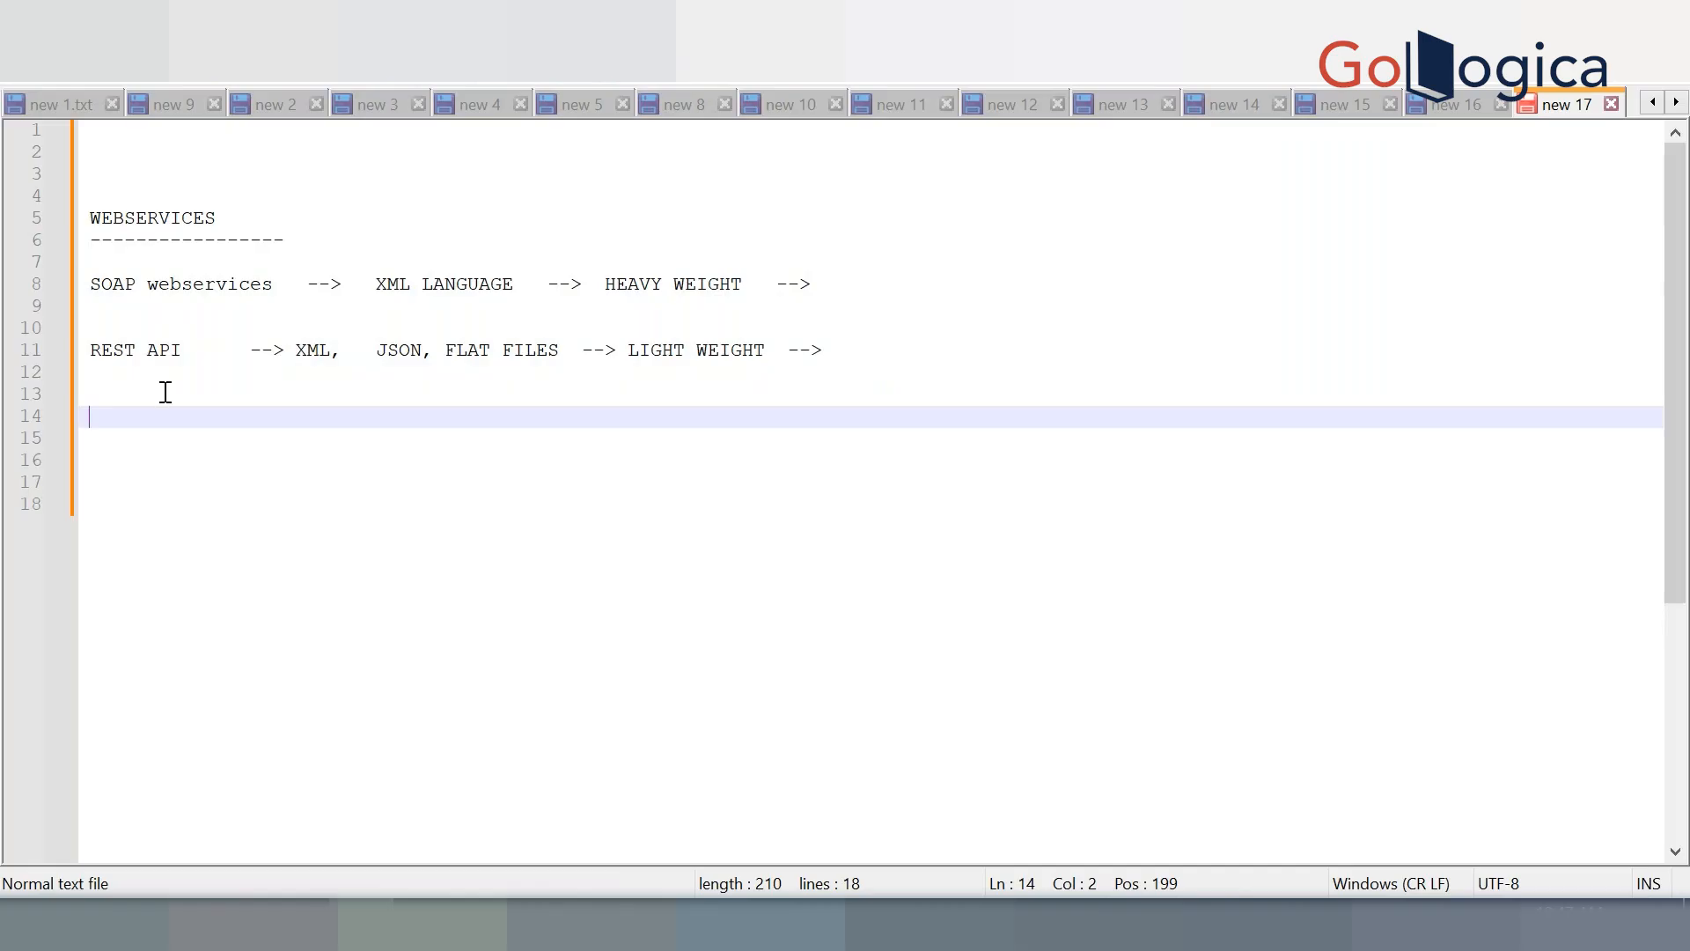
# Append 'MORE SECURED' to the end of the SOAP webservices line
pyautogui.click(927, 292)
pyautogui.write('MORE SUC')
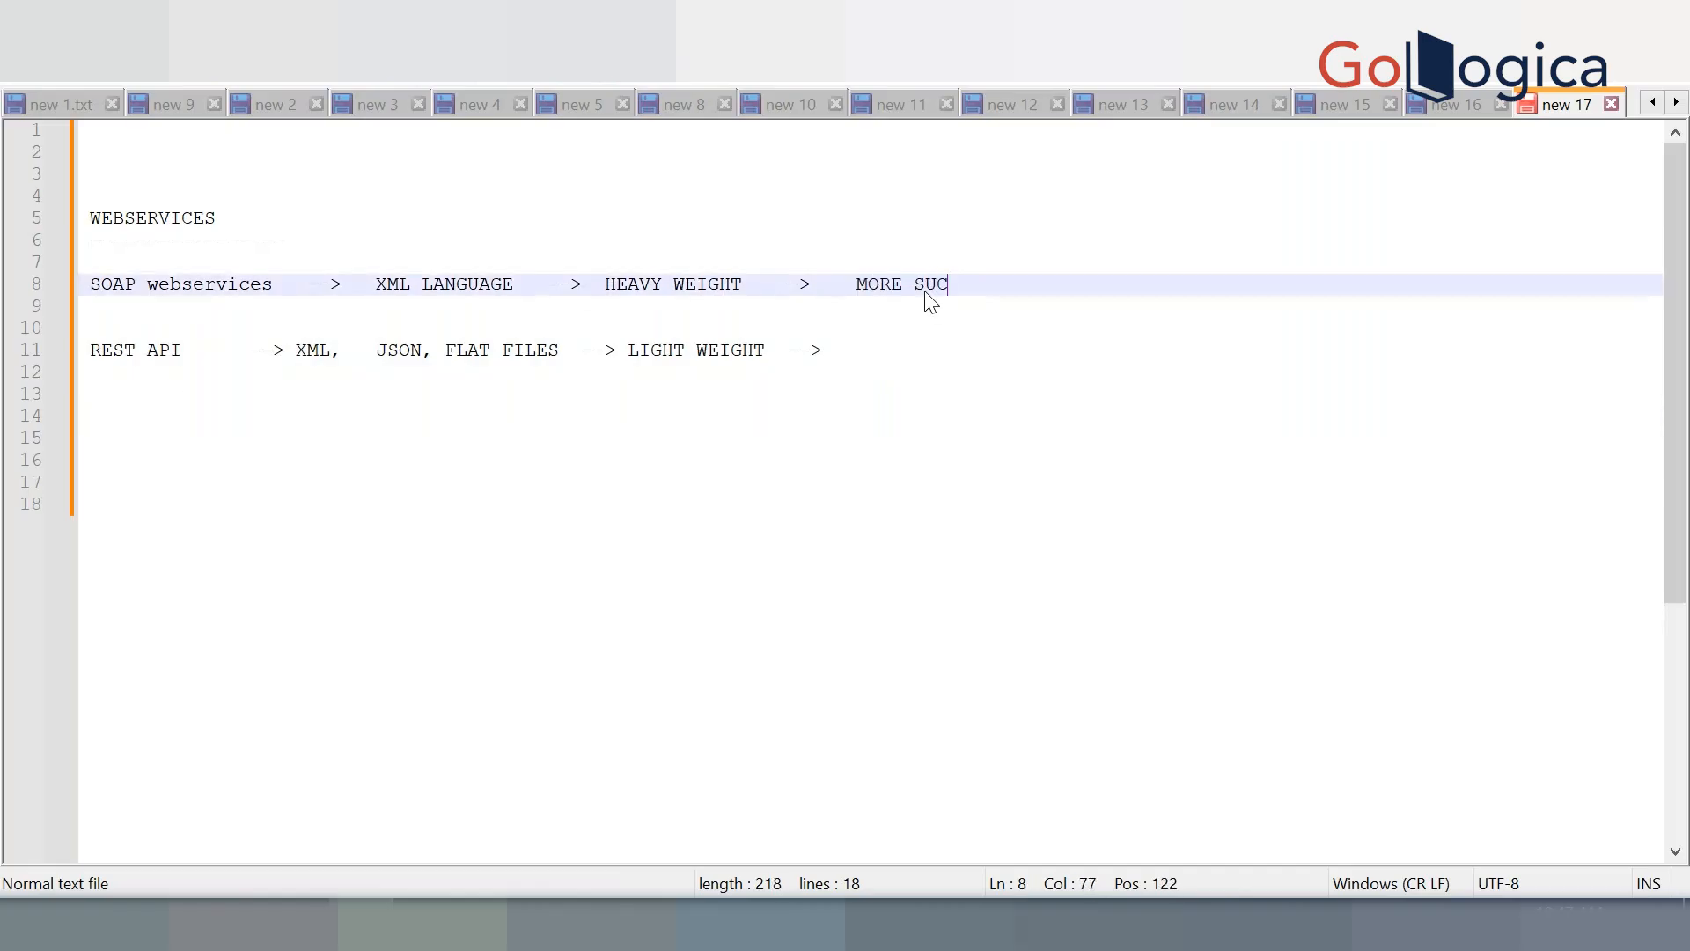
pyautogui.press('BackSpace')
pyautogui.press('BackSpace')
pyautogui.write('ECURED')
# Append 'LESS SECURED' to the REST API line, then move to blank line 14
pyautogui.click(999, 357)
pyautogui.write('LESS SECURES')
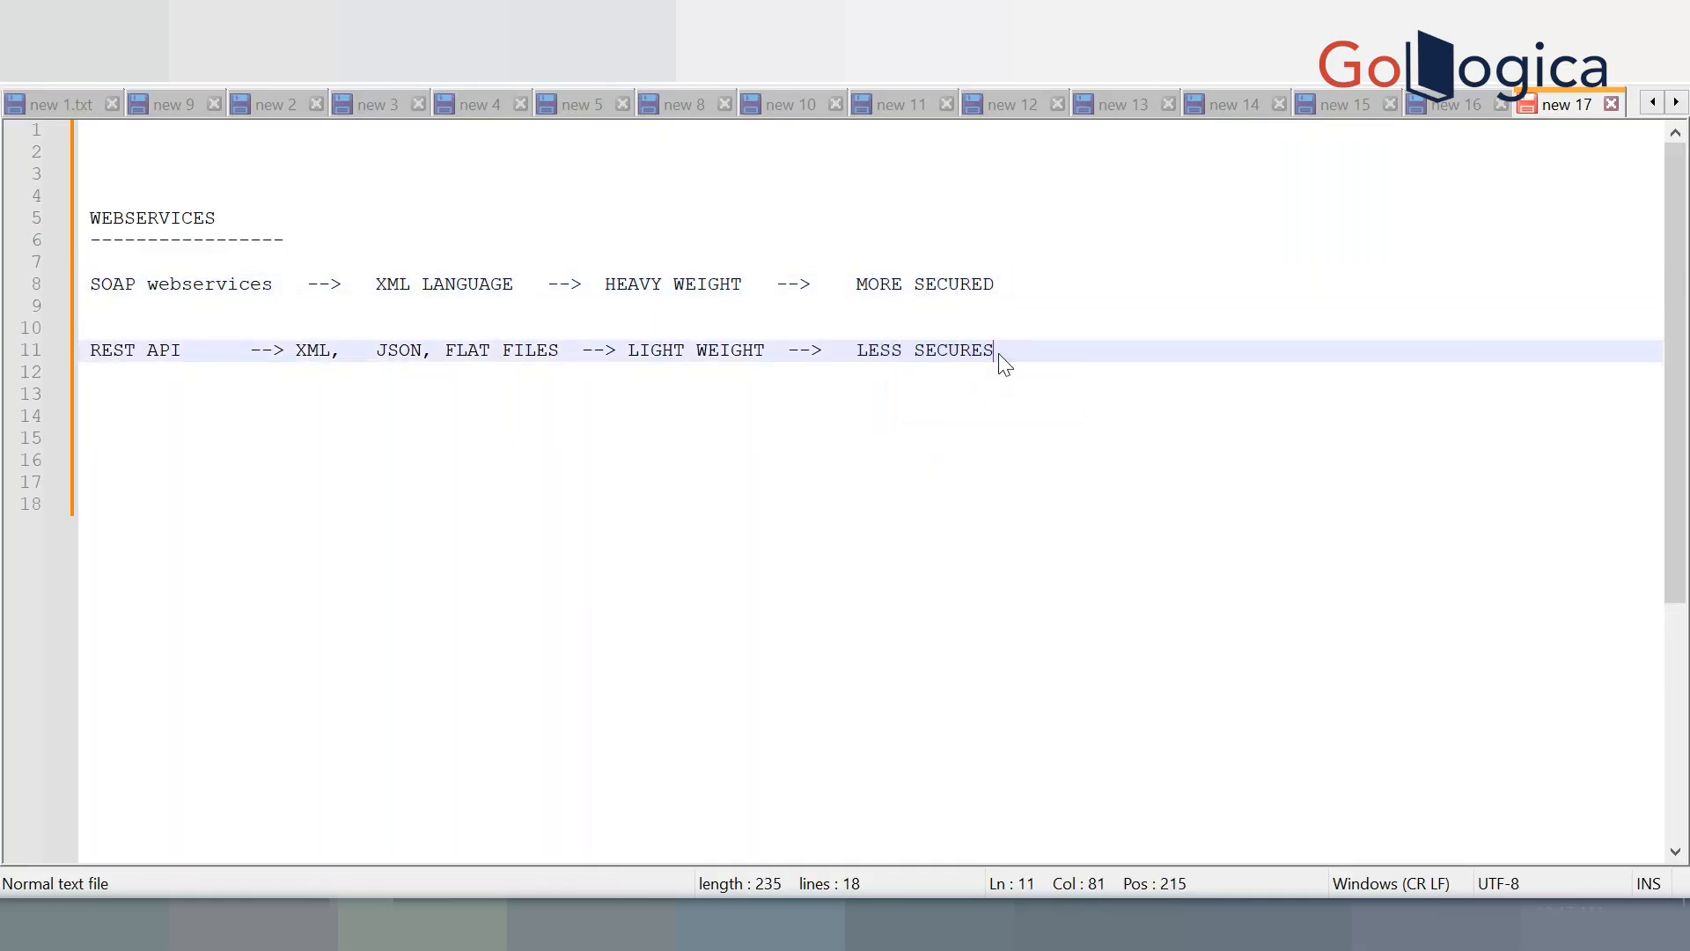
pyautogui.press('BackSpace')
pyautogui.write('D')
pyautogui.click(471, 455)
pyautogui.click(484, 415)
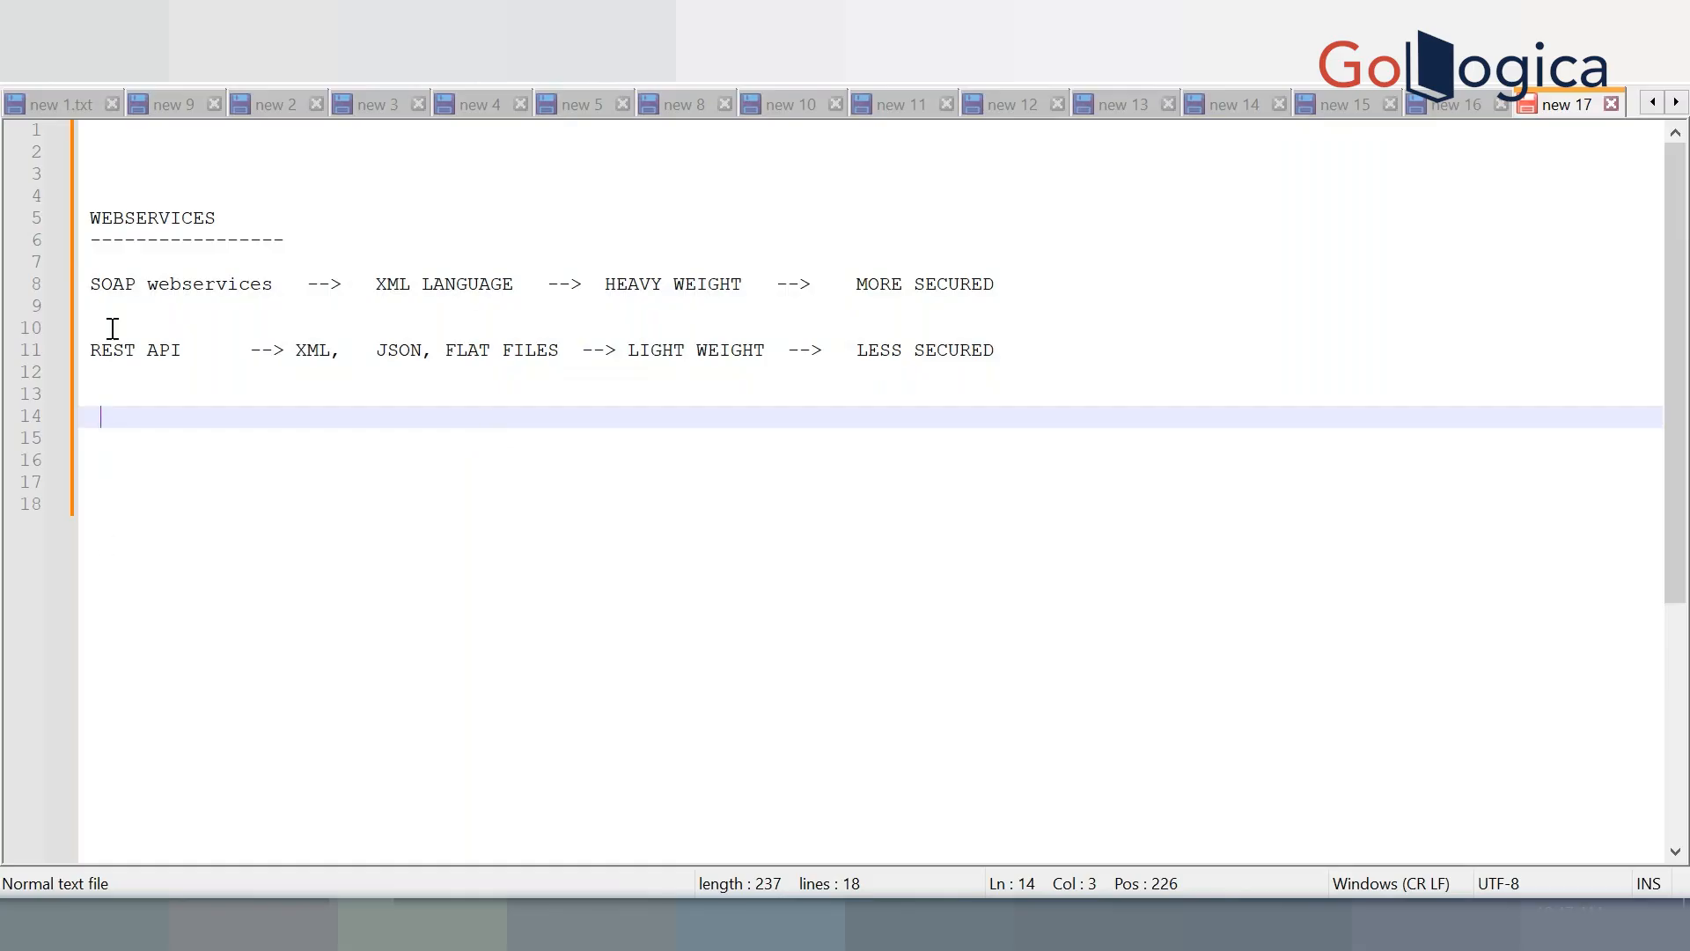
# Highlight REST API and the word JSON on line 11 to point them out
pyautogui.moveTo(91, 348); pyautogui.dragTo(215, 346)
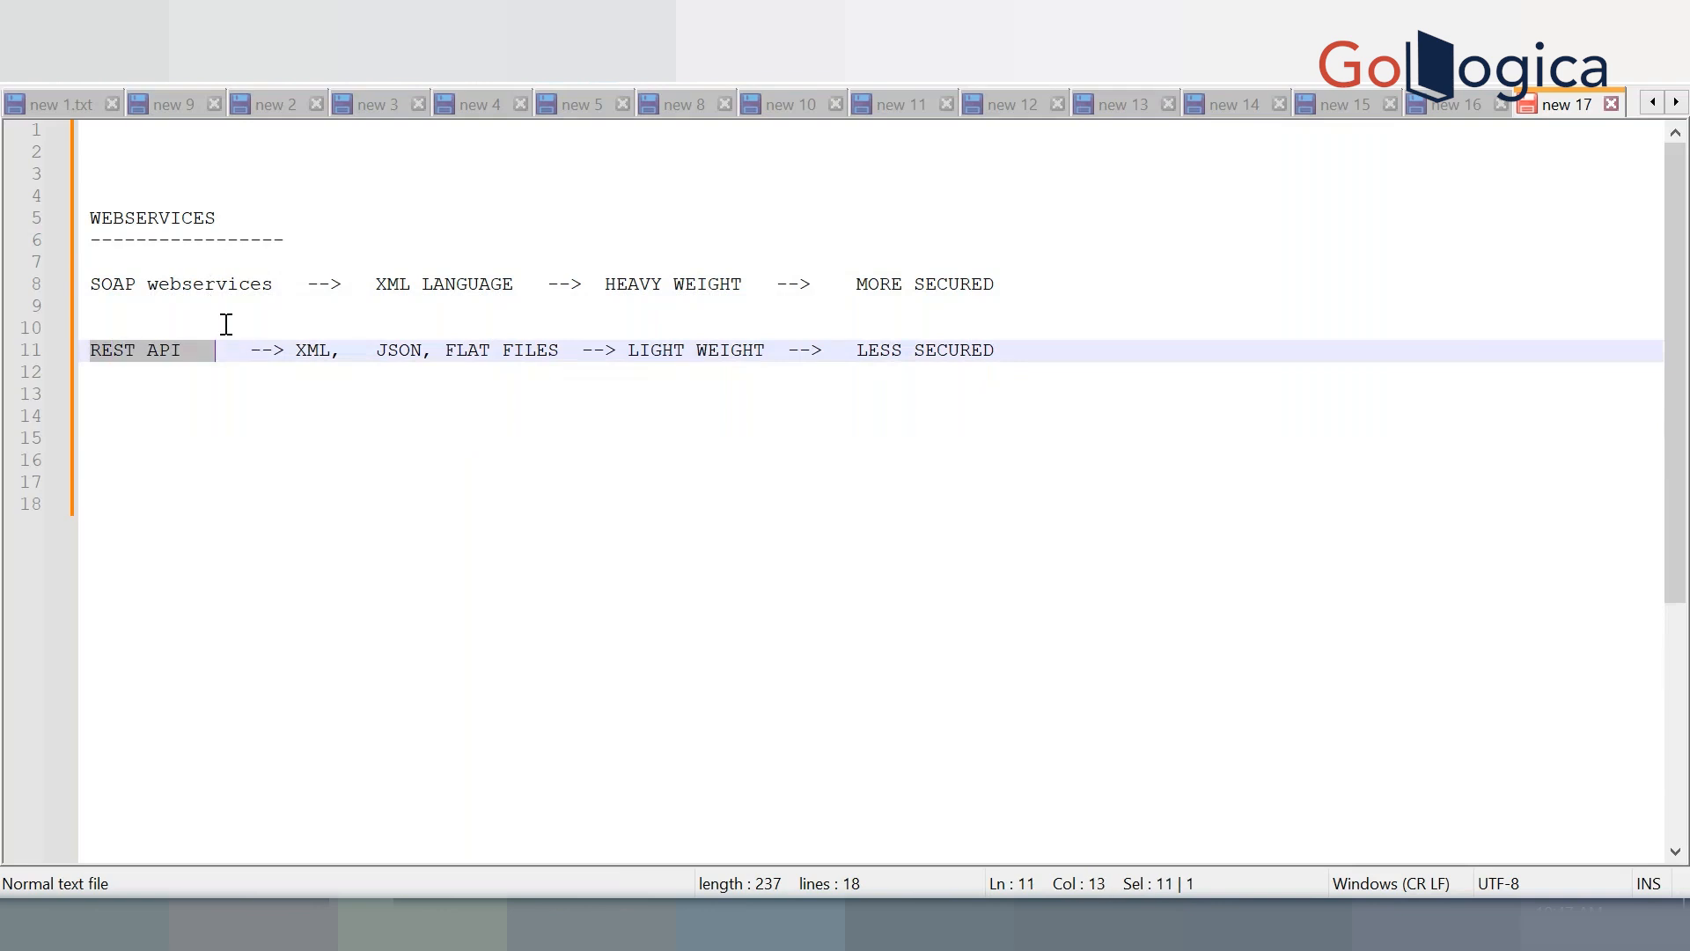
pyautogui.click(231, 346)
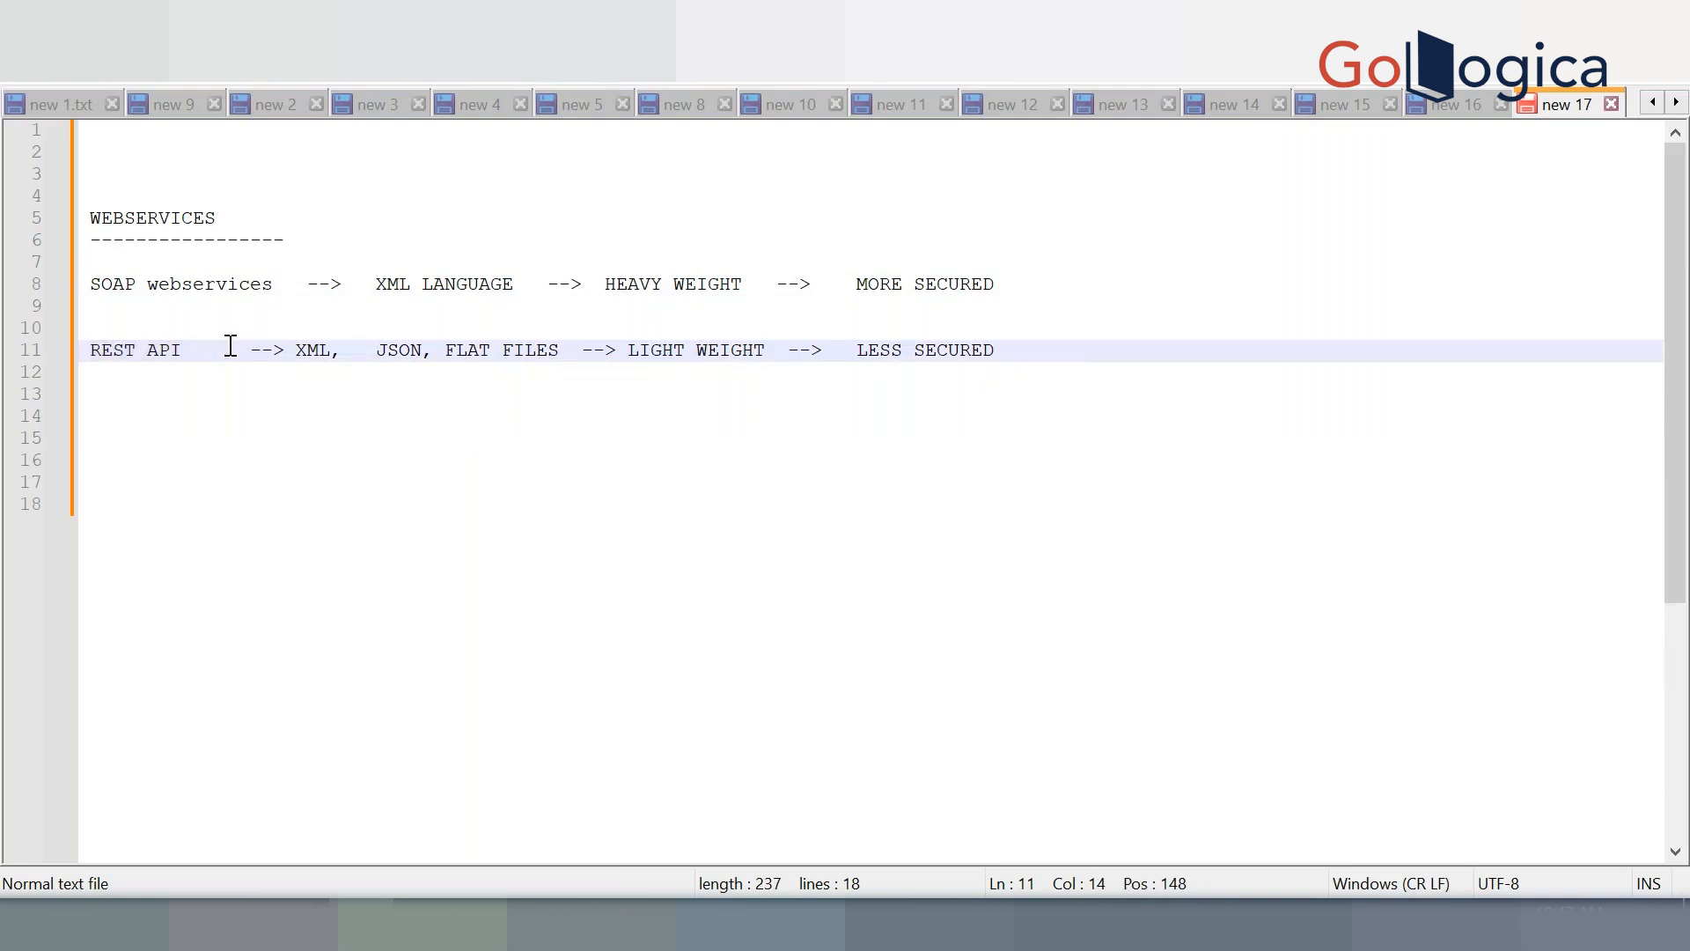
pyautogui.click(230, 426)
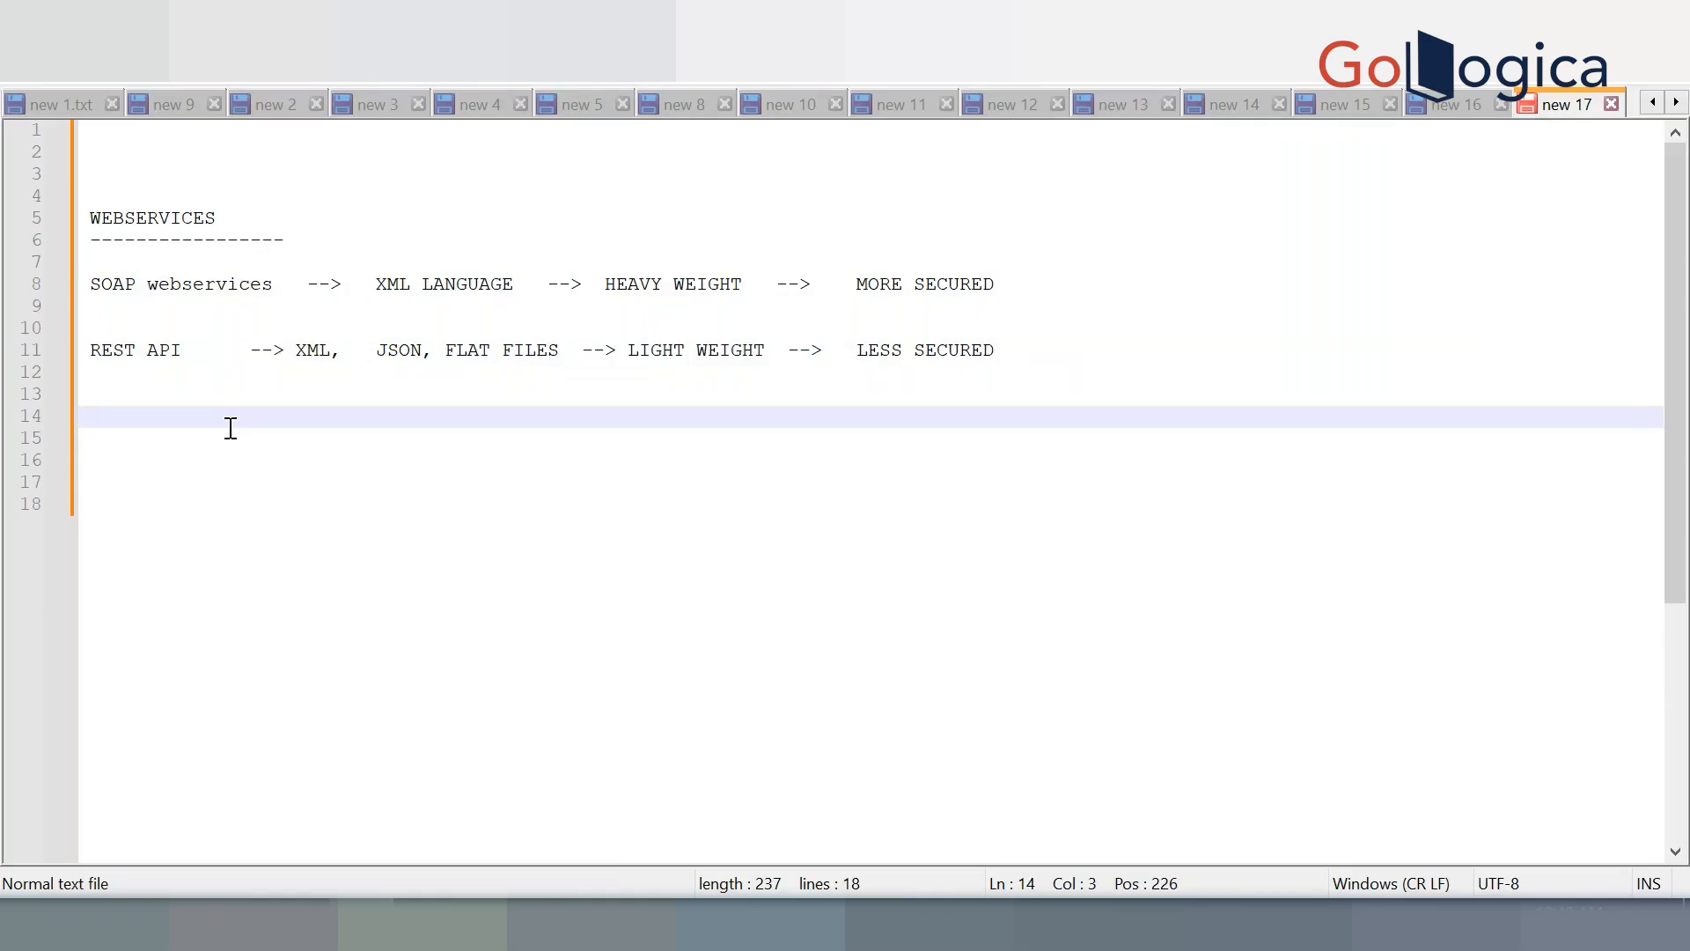
pyautogui.moveTo(90, 348); pyautogui.dragTo(210, 345)
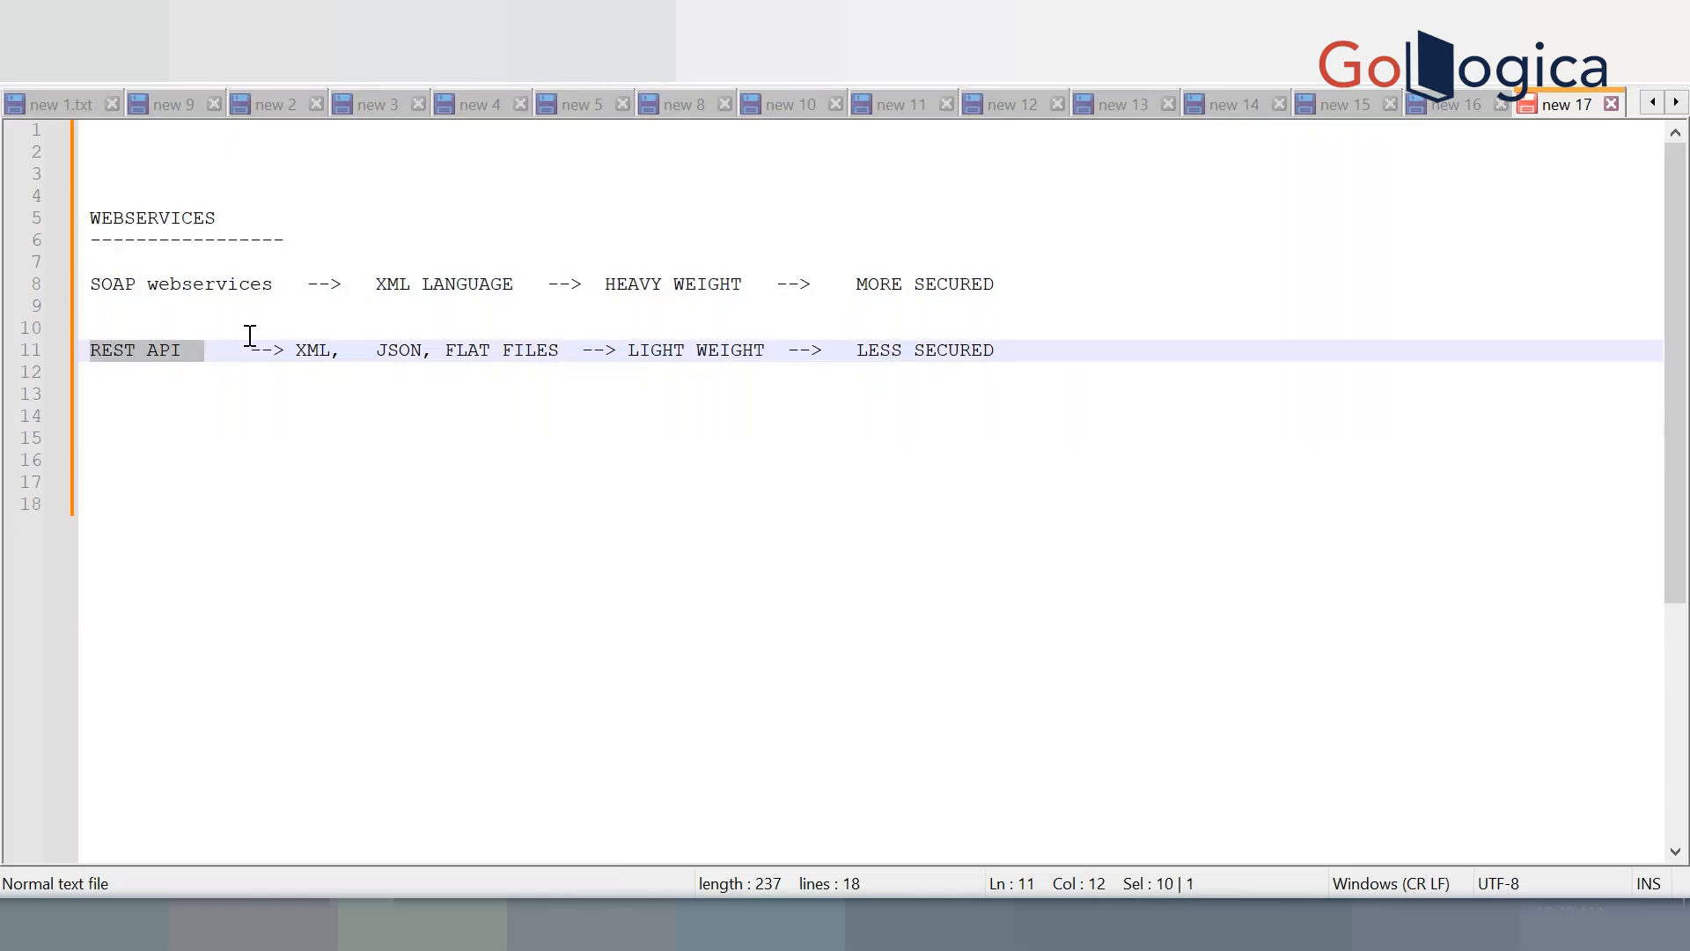
pyautogui.doubleClick(407, 350)
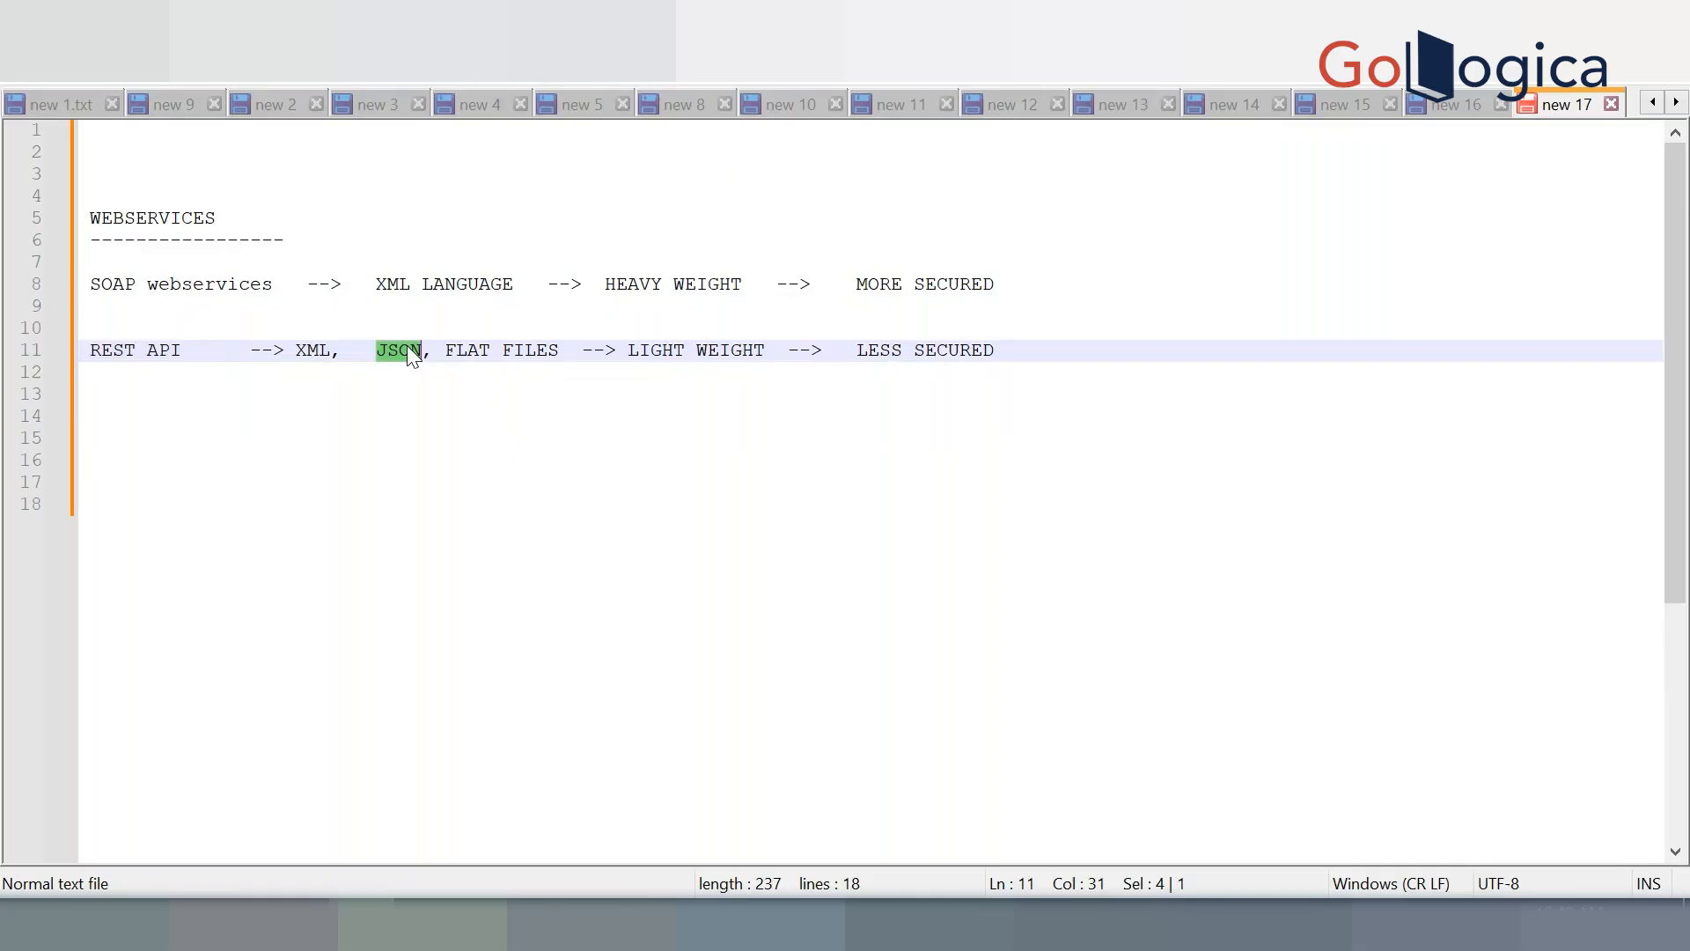
# Write 'CAR' on line 15 as the heading of a new example
pyautogui.click(317, 498)
pyautogui.click(362, 448)
pyautogui.write('CAR')
pyautogui.press('Return')
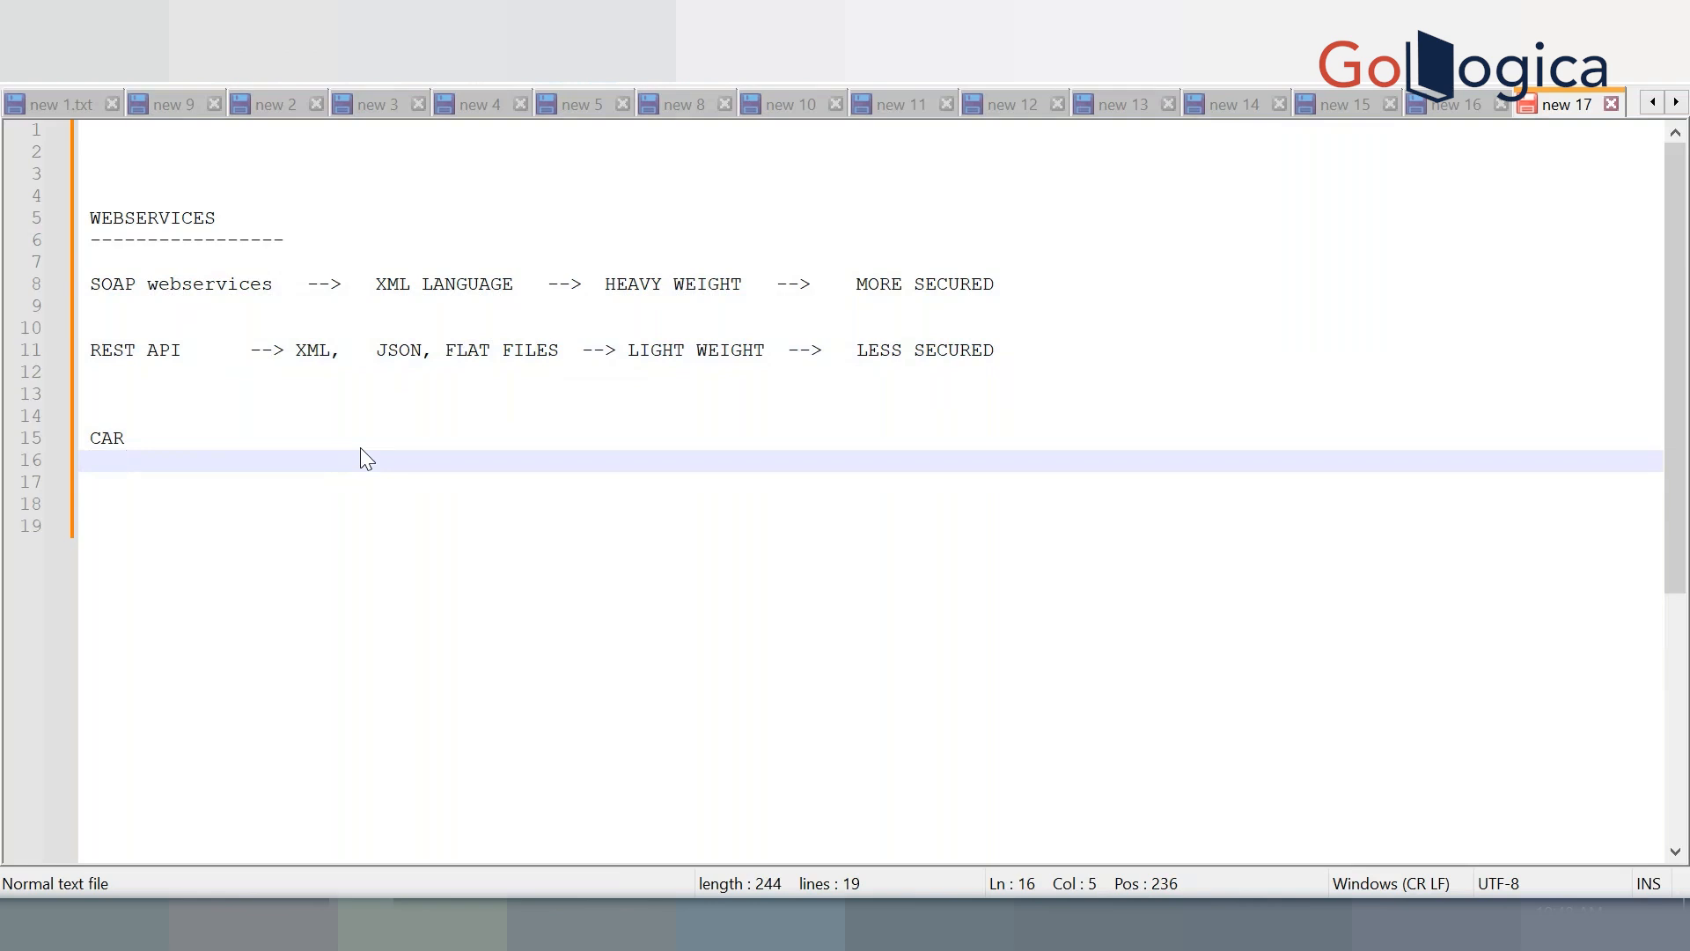
# List BRAND, MODEL and PRICE on separate lines under CAR
pyautogui.write('BRAND')
pyautogui.press('Return')
pyautogui.write('MODEL')
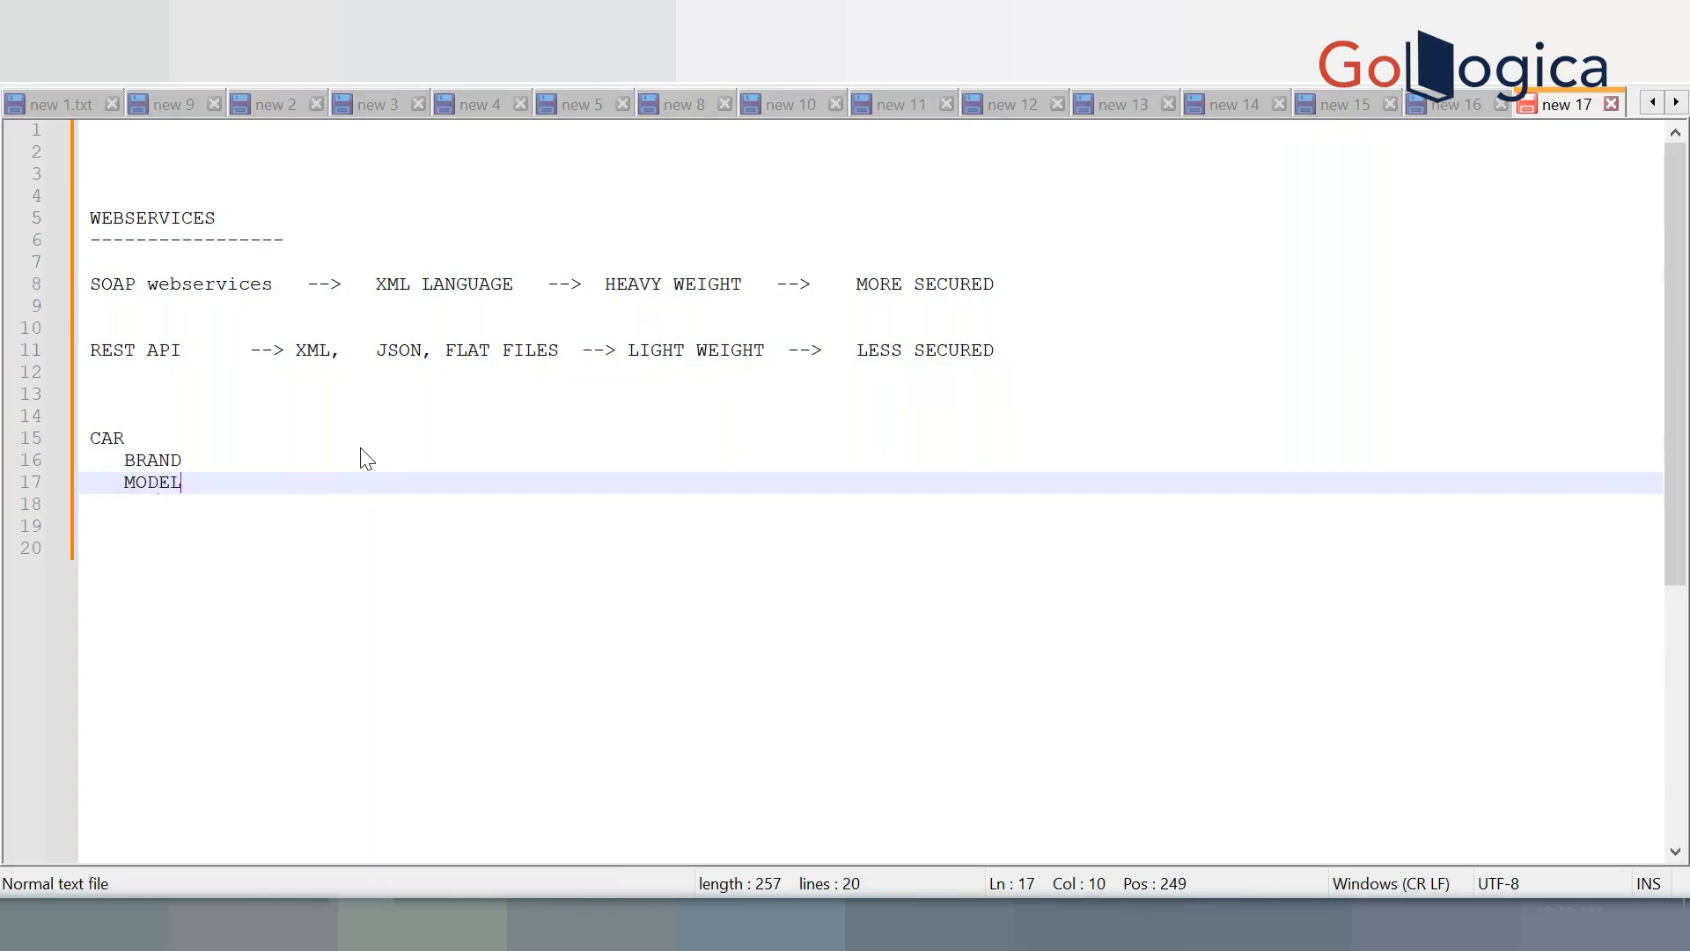
pyautogui.press('Return')
pyautogui.write('PRICE')
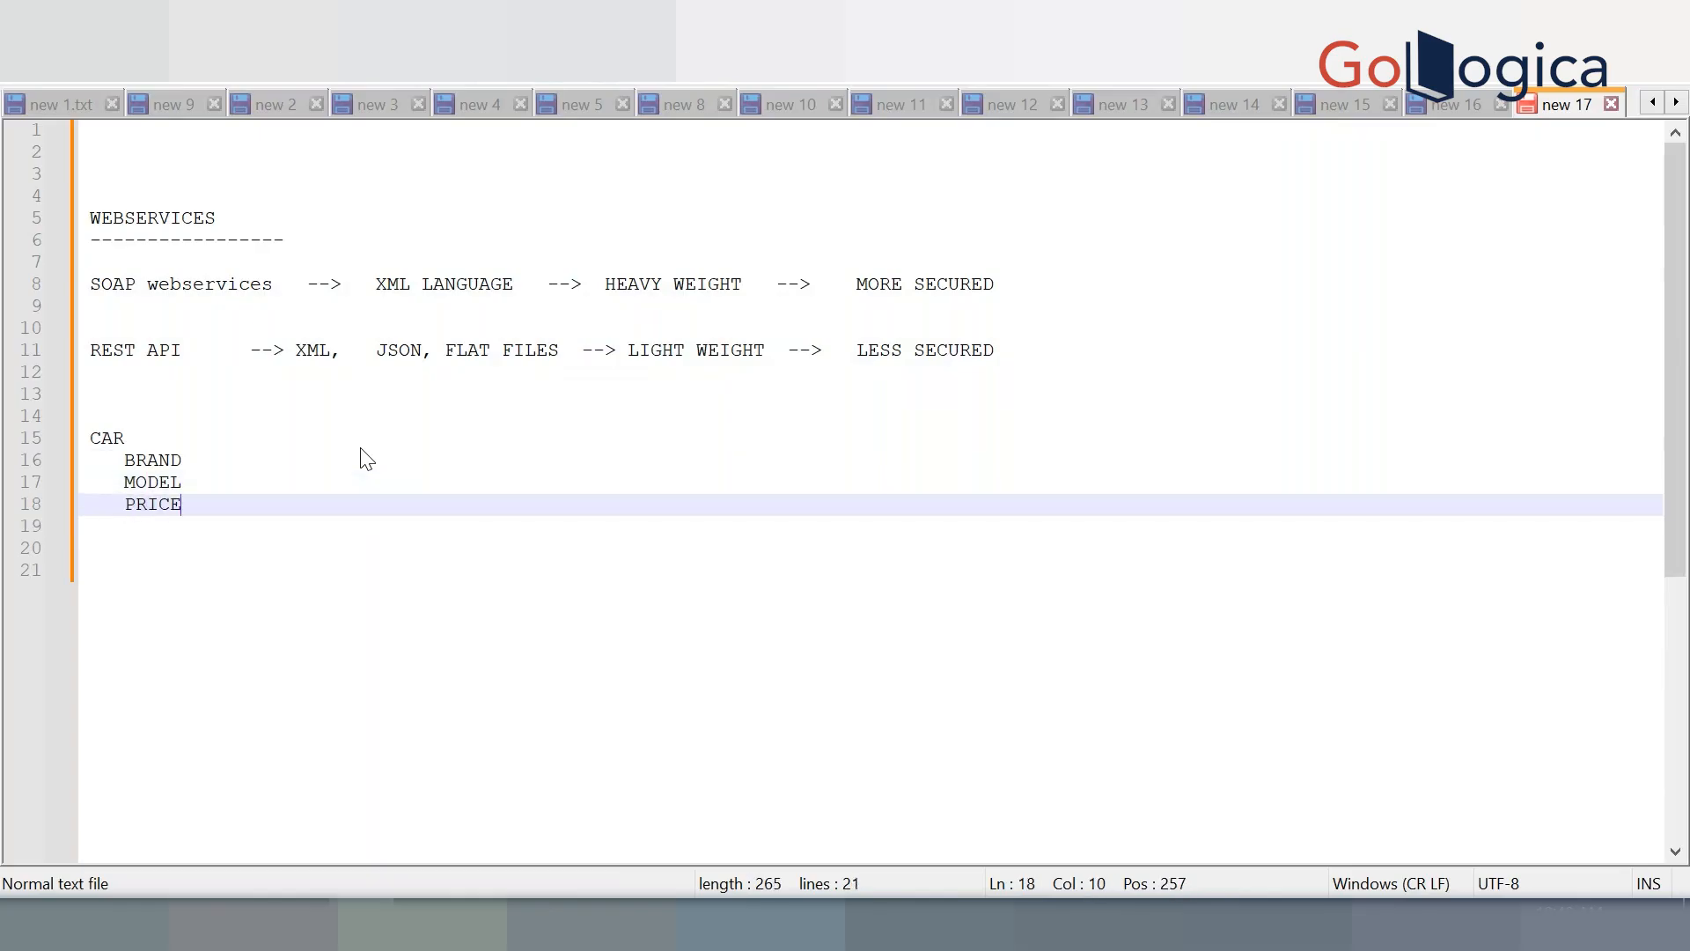
pyautogui.press('Return')
pyautogui.press('Return')
pyautogui.press('Return')
pyautogui.press('Return')
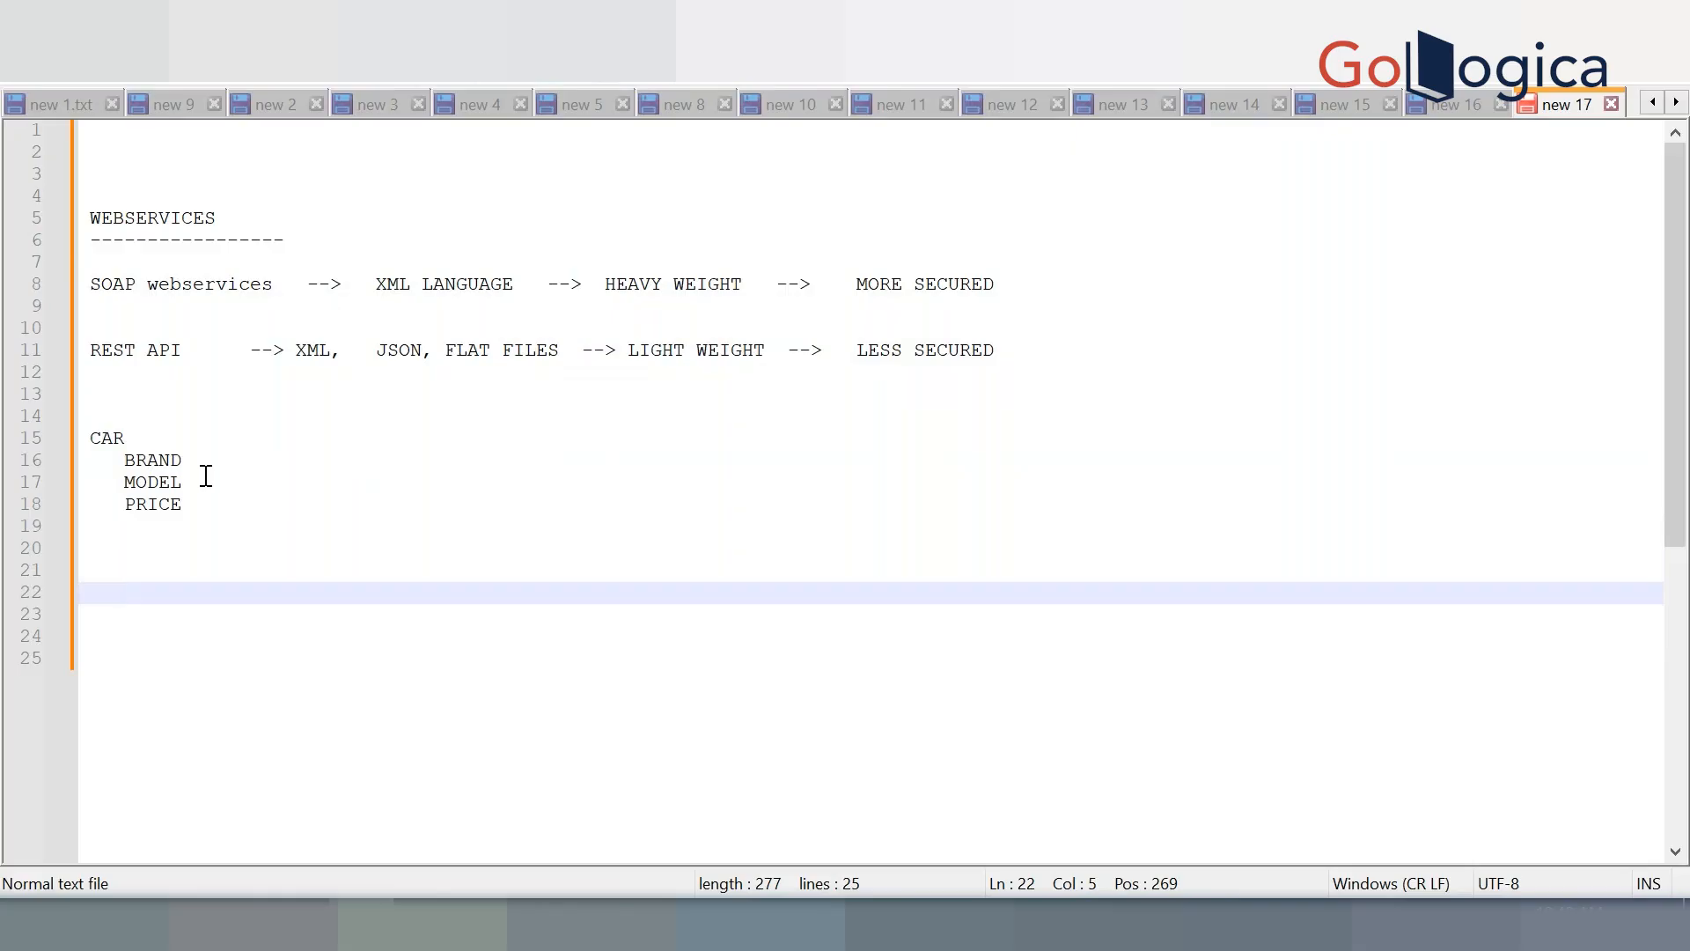
# Add a pair of curly braces enclosing an indented "CAR": key
pyautogui.write('{')
pyautogui.press('Return')
pyautogui.press('Return')
pyautogui.press('Return')
pyautogui.press('Return')
pyautogui.press('Return')
pyautogui.press('Return')
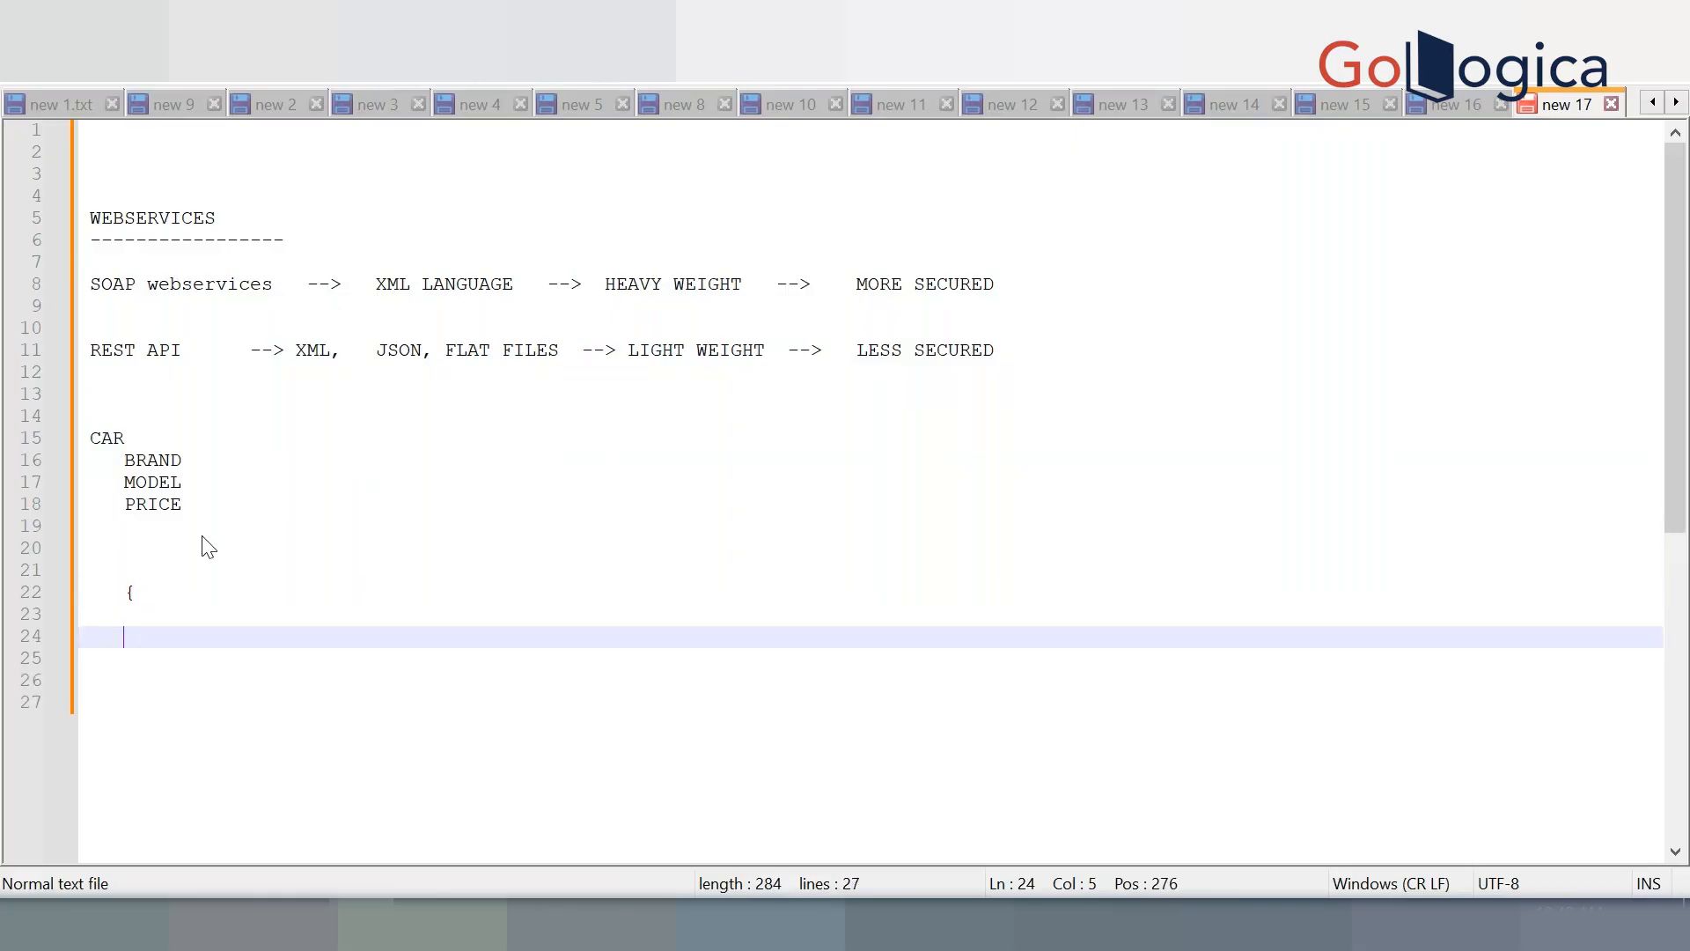
pyautogui.write('}')
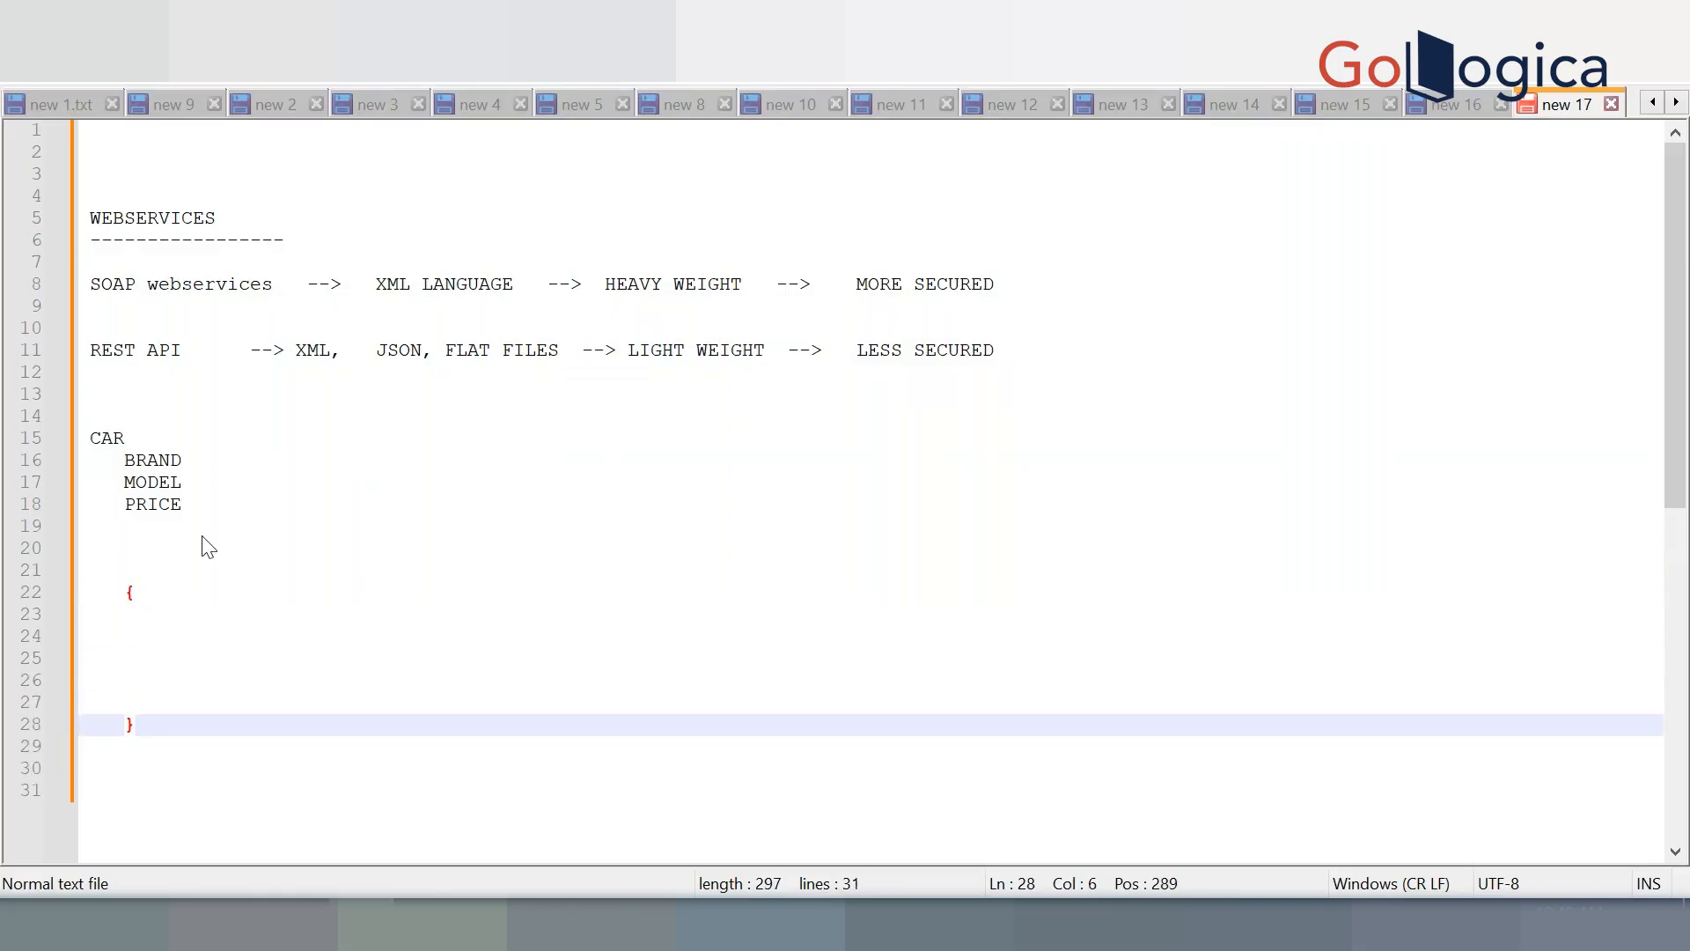
pyautogui.click(135, 593)
pyautogui.click(154, 614)
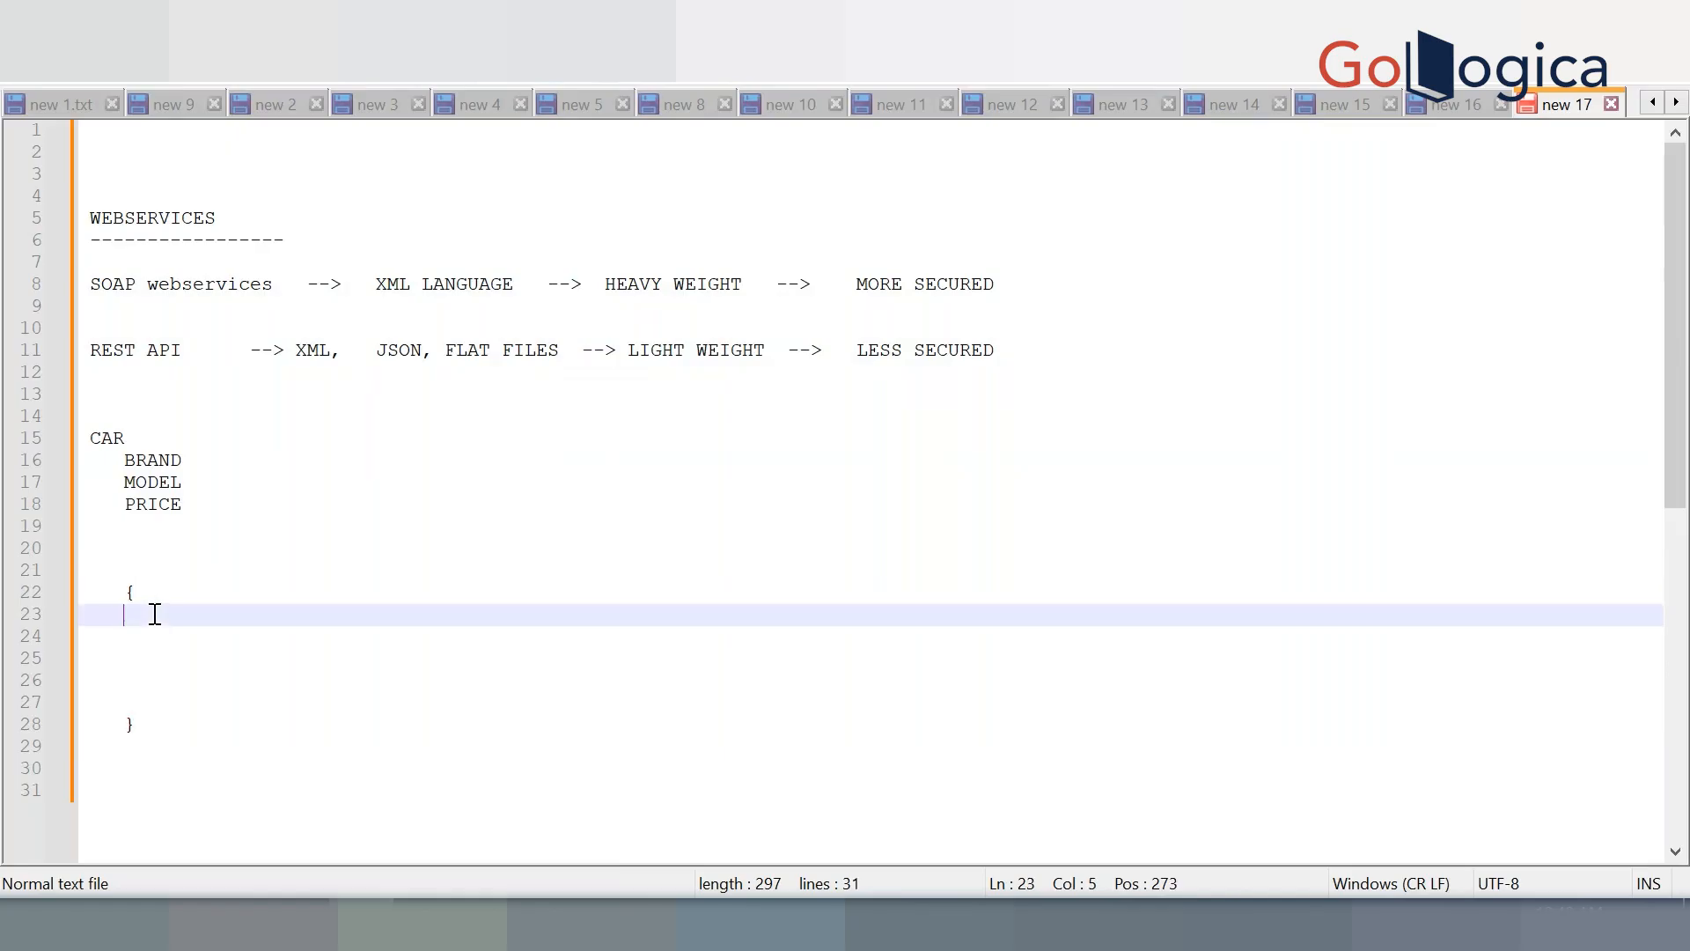
pyautogui.press('Tab')
pyautogui.write('"CAR":')
# Add an indented inner pair of braces beneath the "CAR": key
pyautogui.press('Return')
pyautogui.press('Tab')
pyautogui.write('{')
pyautogui.press('Down')
pyautogui.press('Down')
pyautogui.press('Down')
pyautogui.press('Tab')
pyautogui.press('Tab')
pyautogui.write('}')
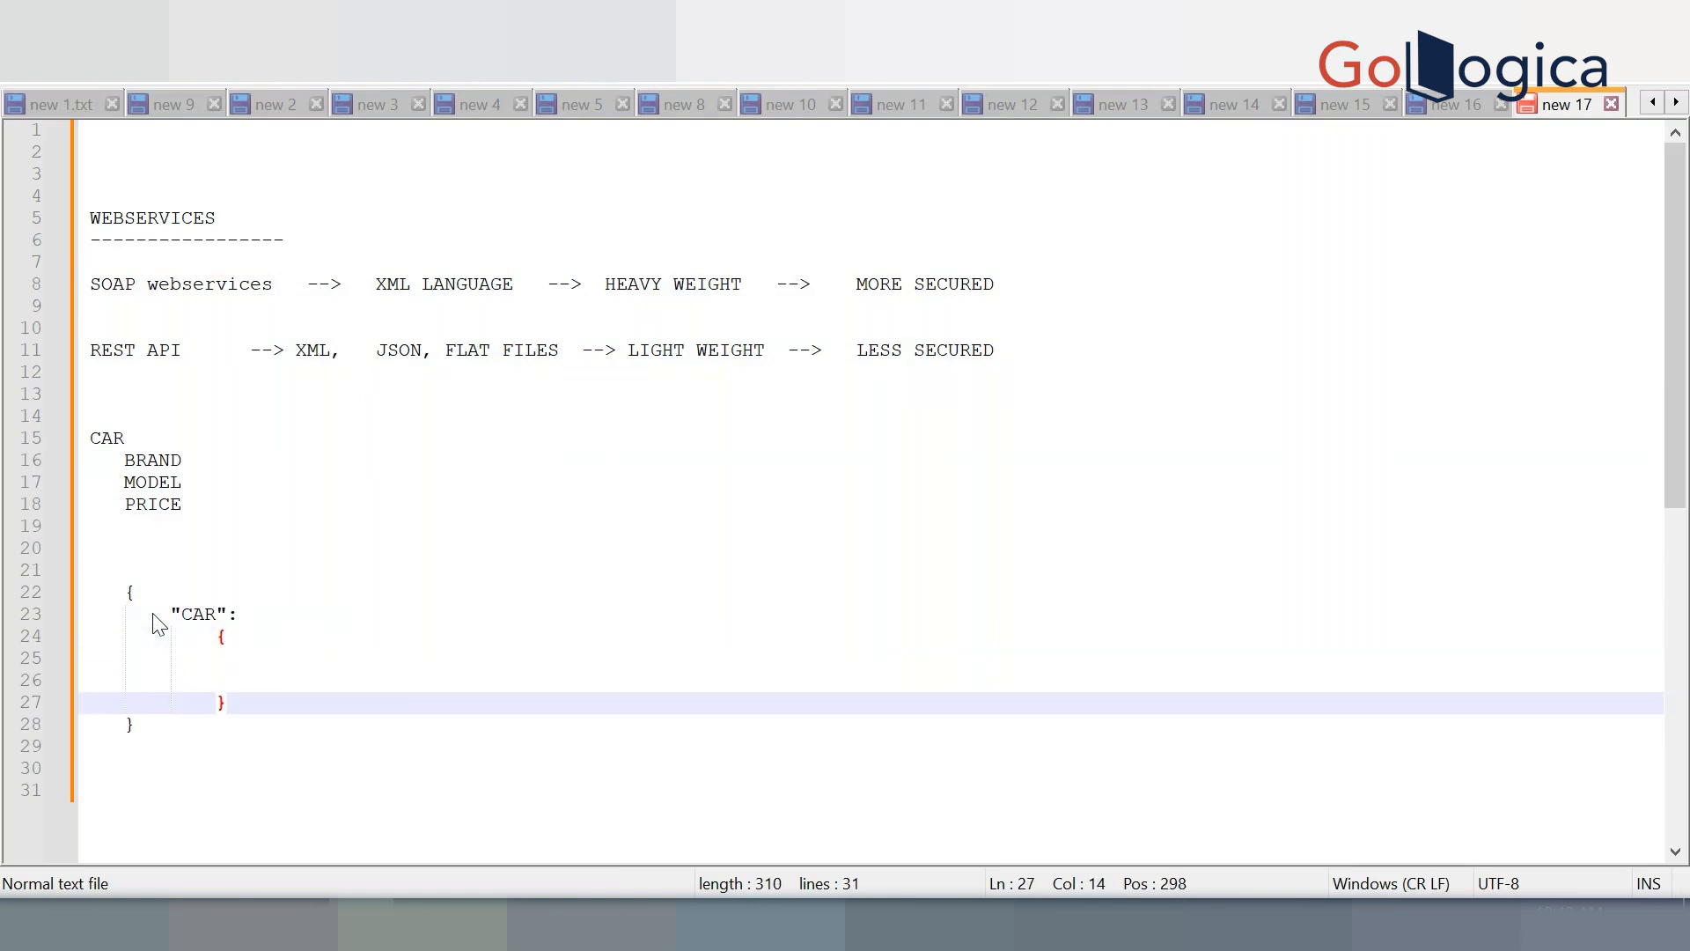
pyautogui.press('Up')
pyautogui.press('Up')
pyautogui.press('Tab')
pyautogui.press('Tab')
pyautogui.press('Tab')
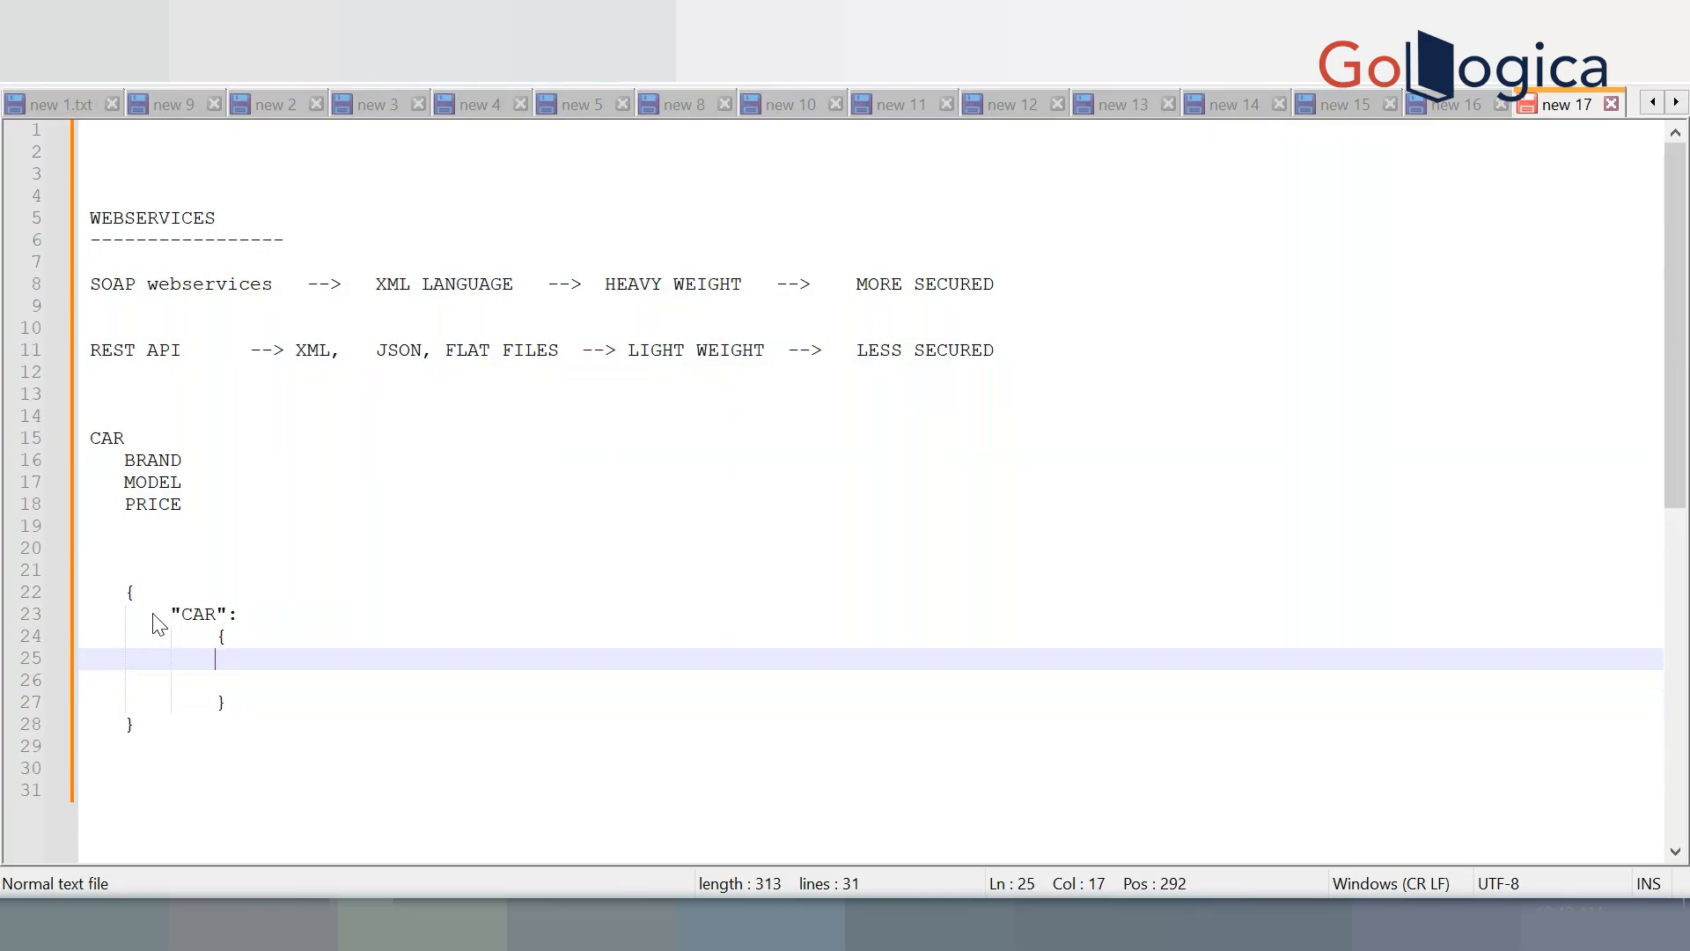
pyautogui.write('"BRA')
# Type "BRAND":"FORD" as the first field inside the inner braces
pyautogui.press('Return')
pyautogui.write('"')
pyautogui.press('BackSpace')
pyautogui.write('":"')
pyautogui.write('",')
pyautogui.press('Left')
pyautogui.press('Left')
pyautogui.write('FOIRD')
pyautogui.press('BackSpace')
pyautogui.press('BackSpace')
pyautogui.press('BackSpace')
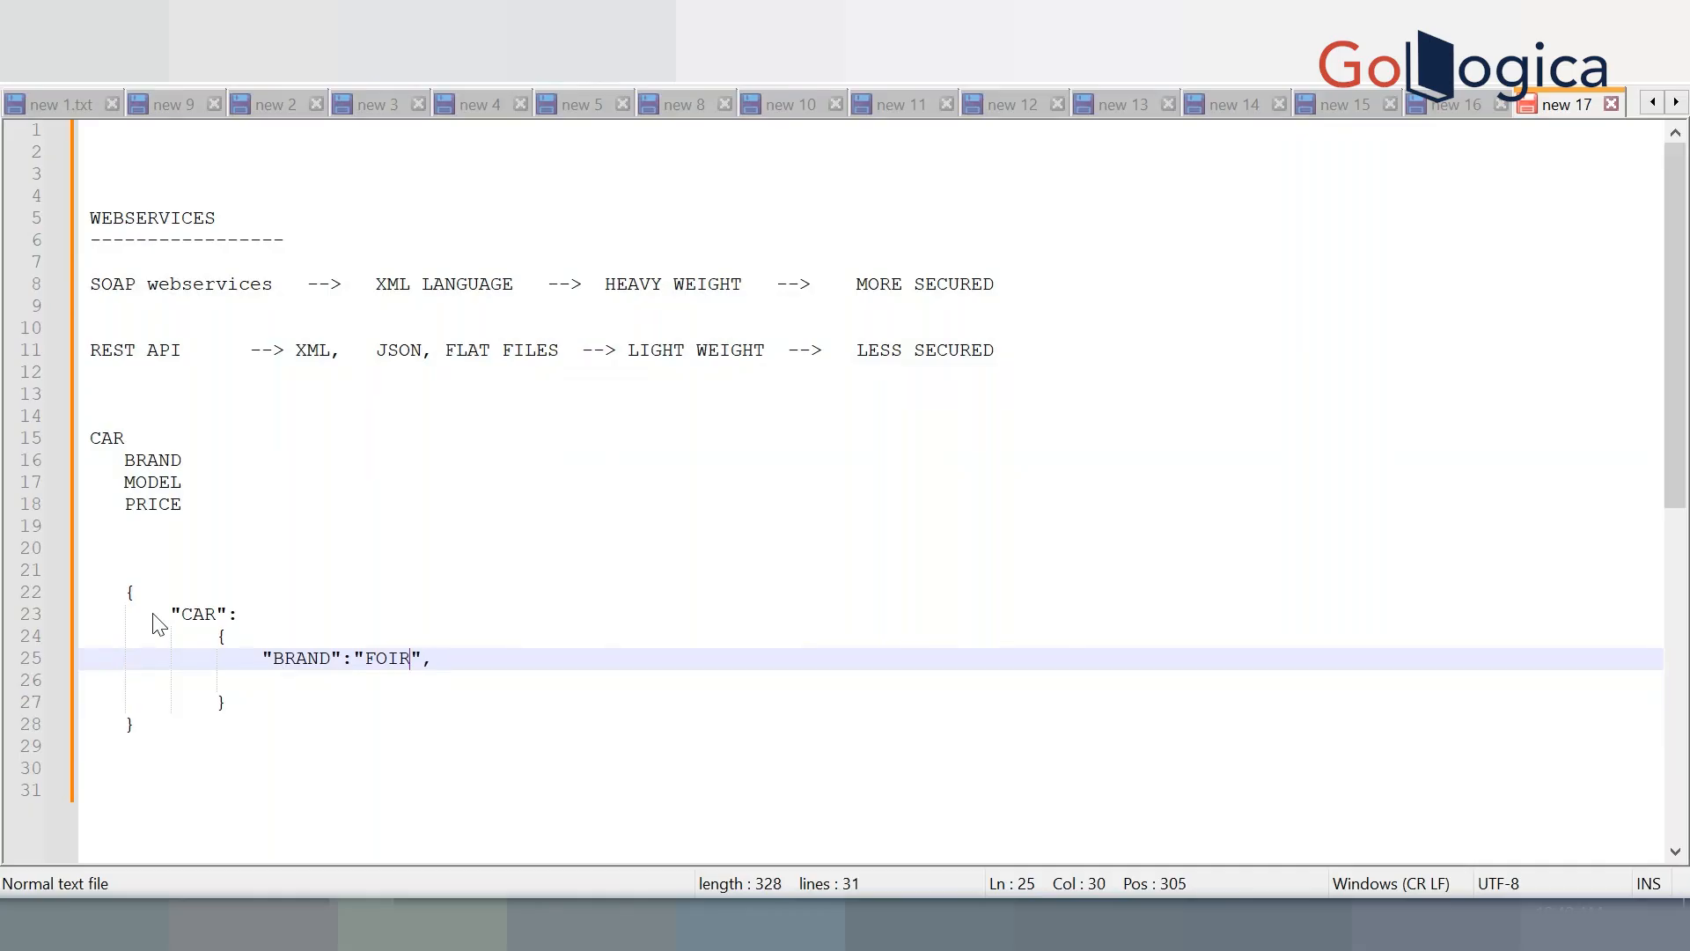
pyautogui.write('RD')
pyautogui.press('Right')
# Duplicate the BRAND line twice and turn the first copy into "MODEL":"ECOSPORT"
pyautogui.hotkey('ctrl', 's')
pyautogui.click(783, 653)
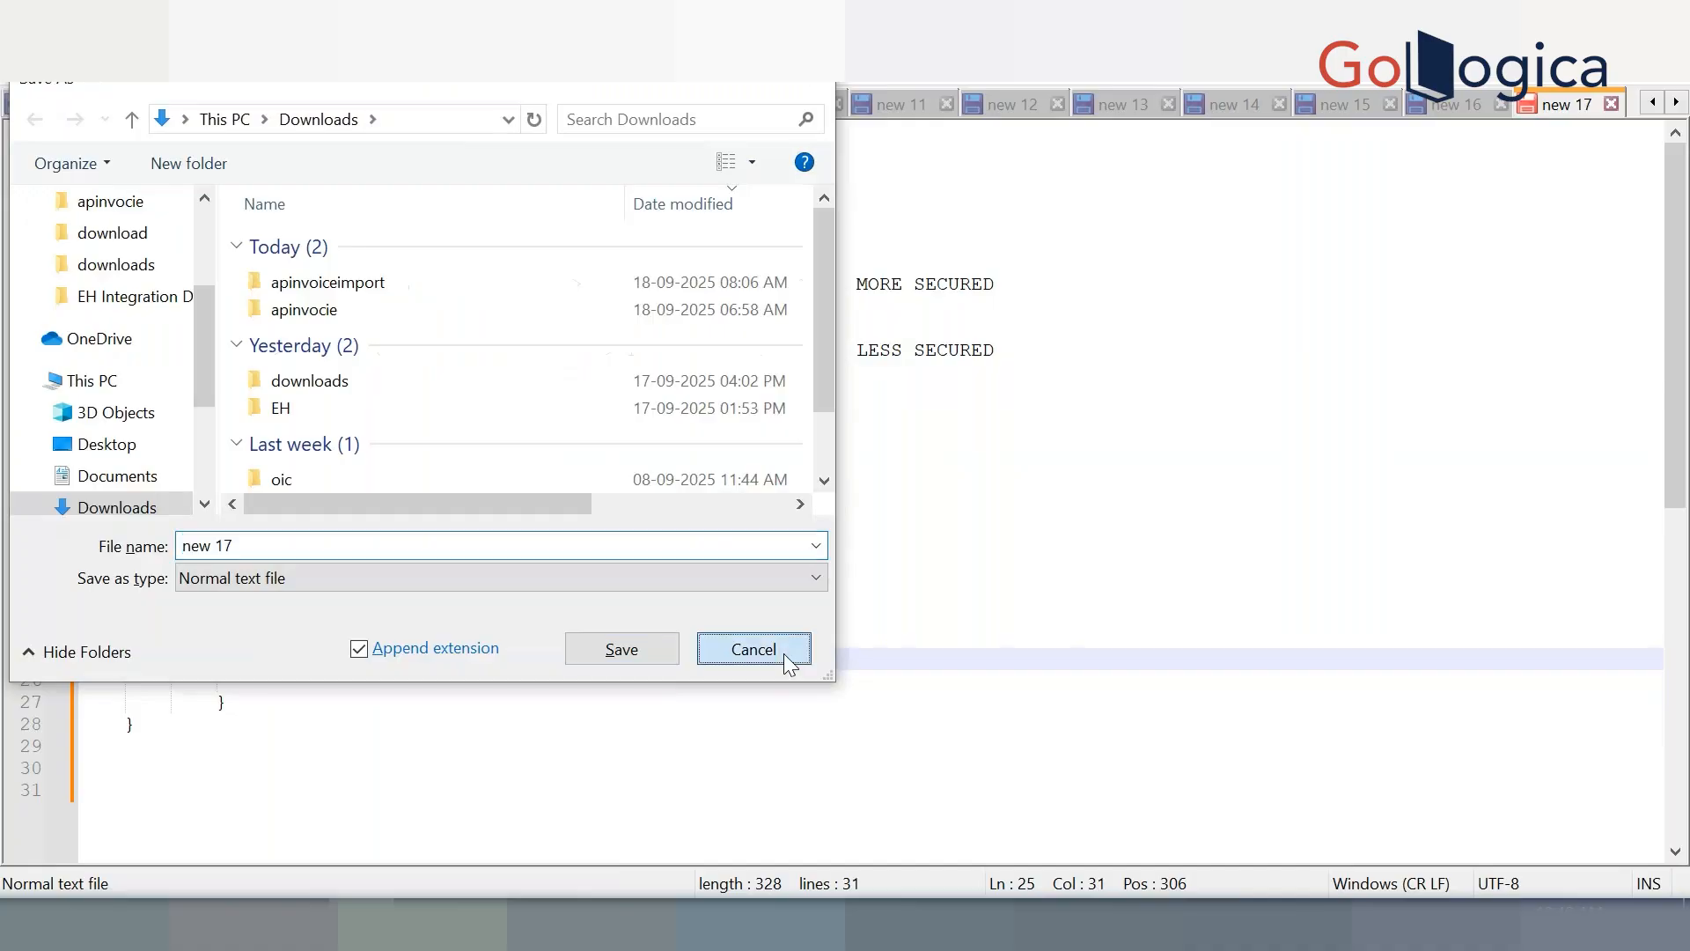
pyautogui.hotkey('ctrl', 'd')
pyautogui.hotkey('ctrl', 'd')
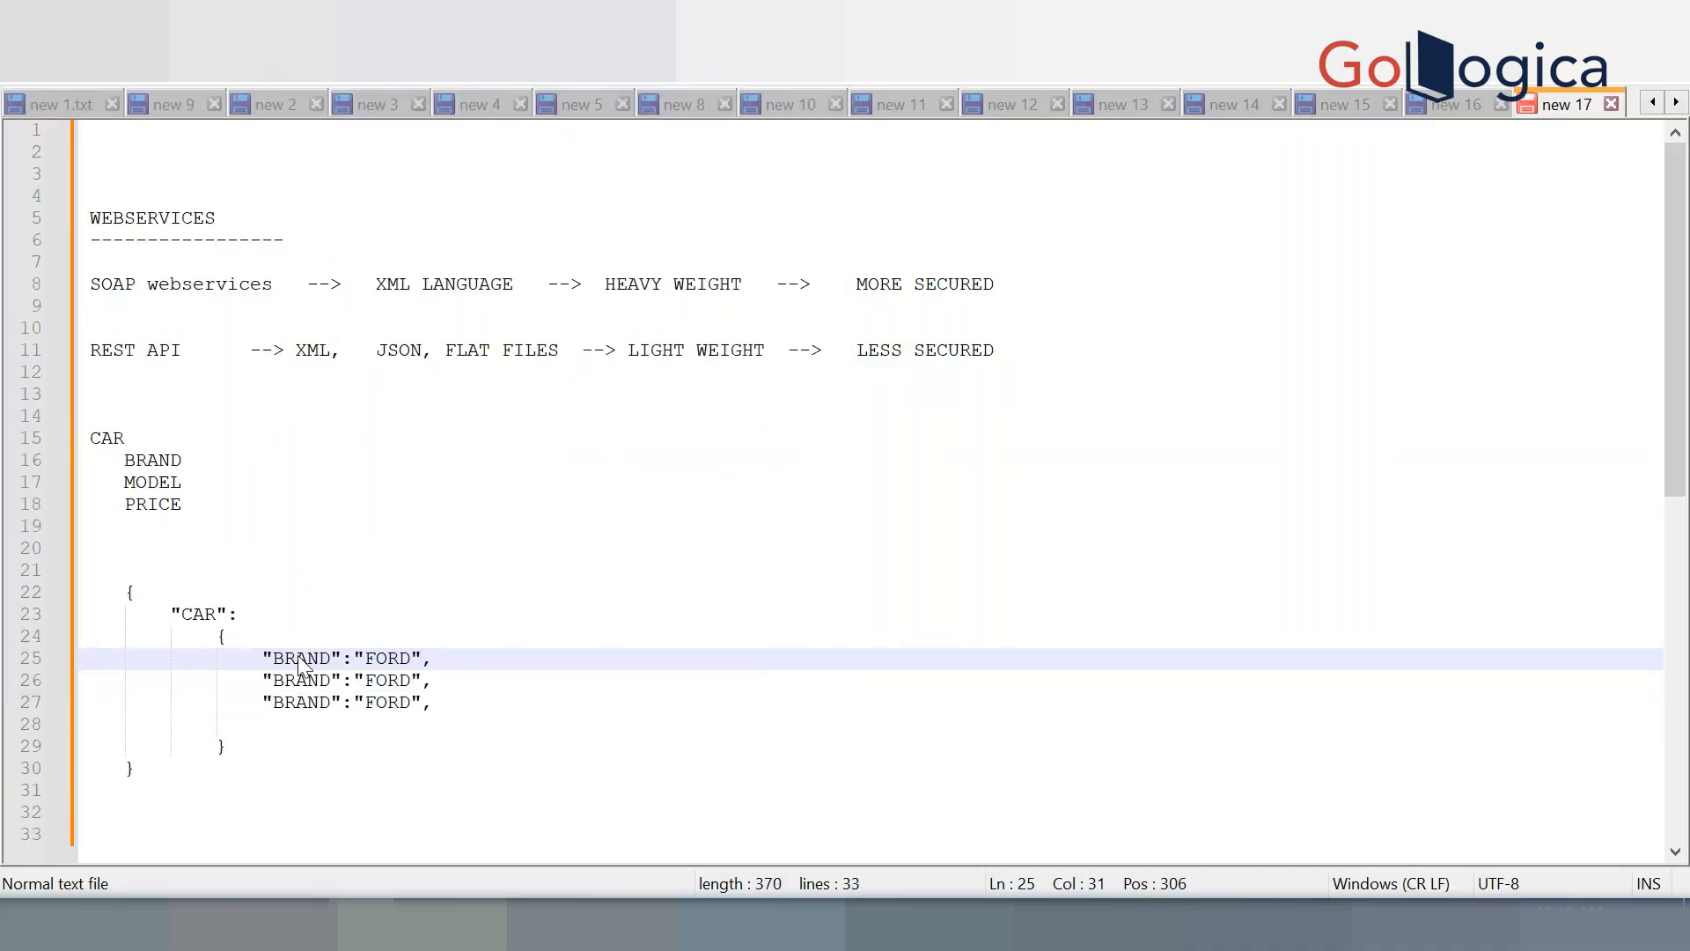
pyautogui.click(322, 682)
pyautogui.doubleClick(322, 682)
pyautogui.write('MODEL')
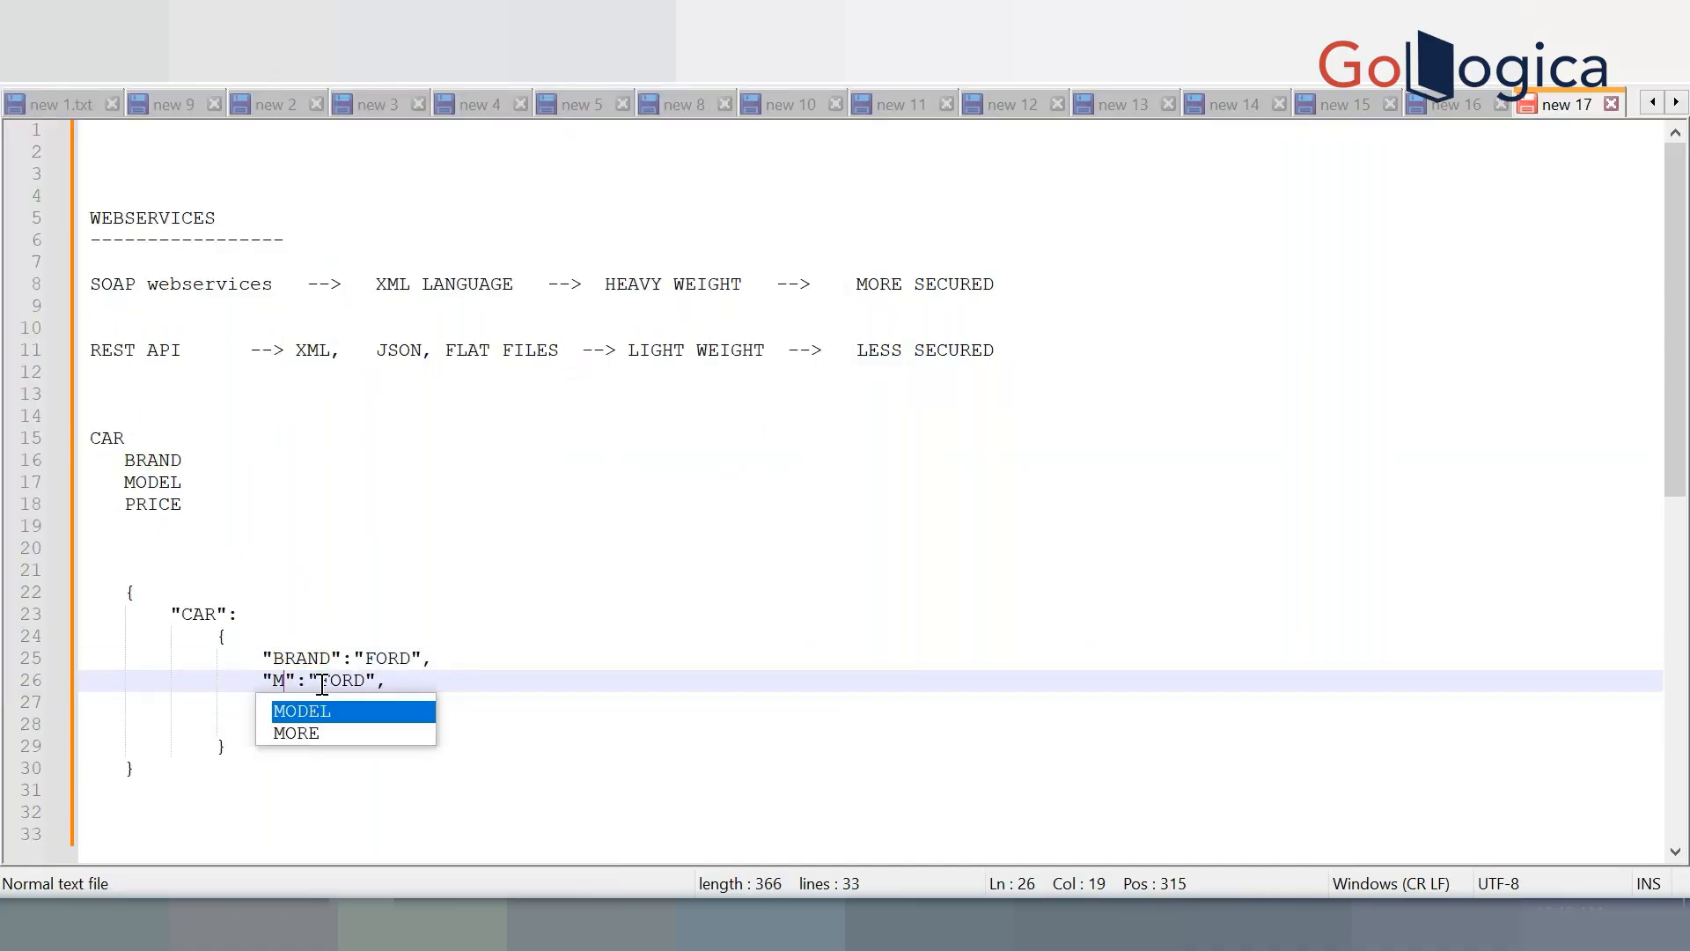
pyautogui.doubleClick(391, 683)
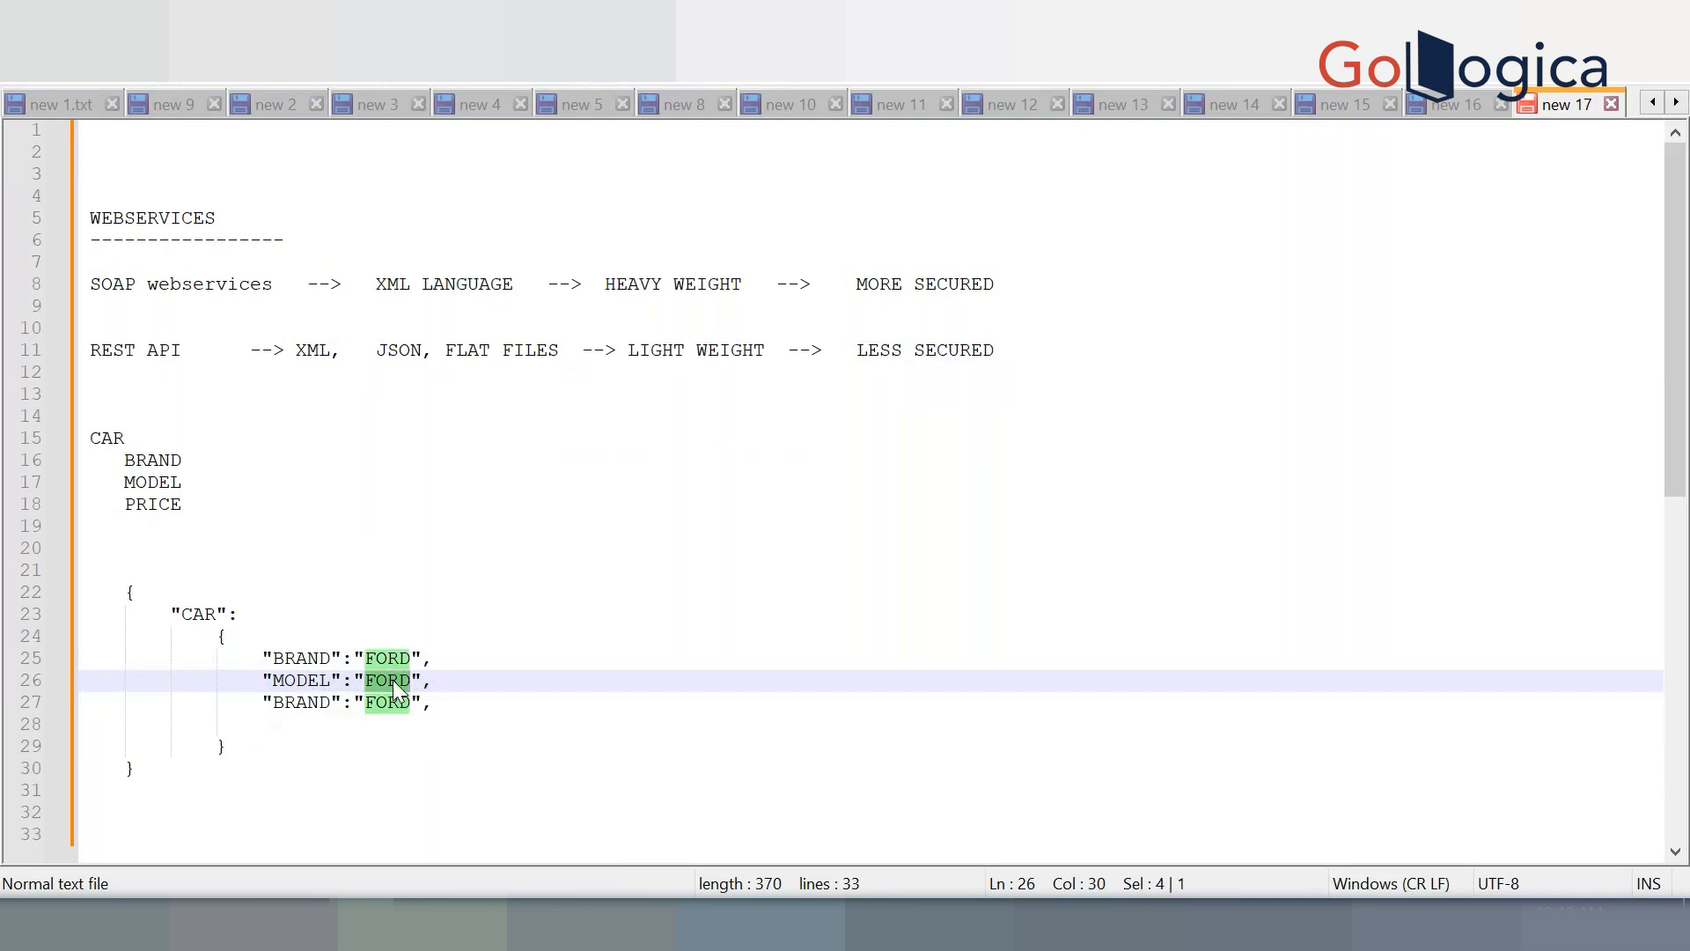
pyautogui.write('ECOSPORT')
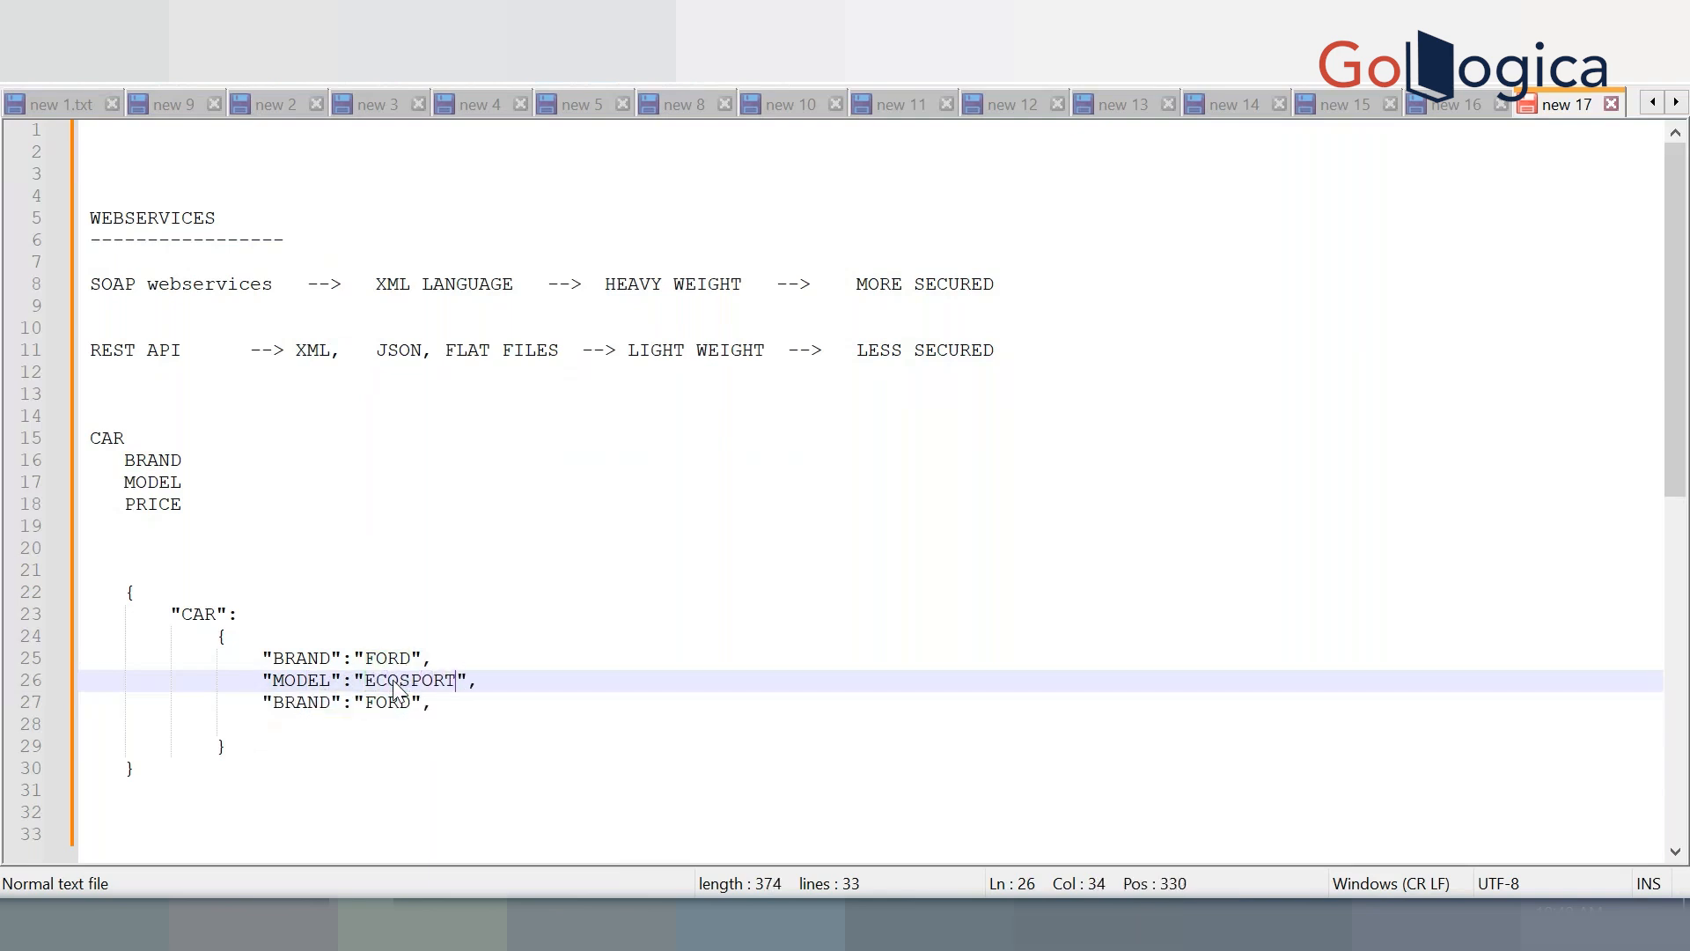
# Turn the second copy into "PRICE": 1234
pyautogui.click(328, 702)
pyautogui.doubleClick(326, 701)
pyautogui.write('PRICE')
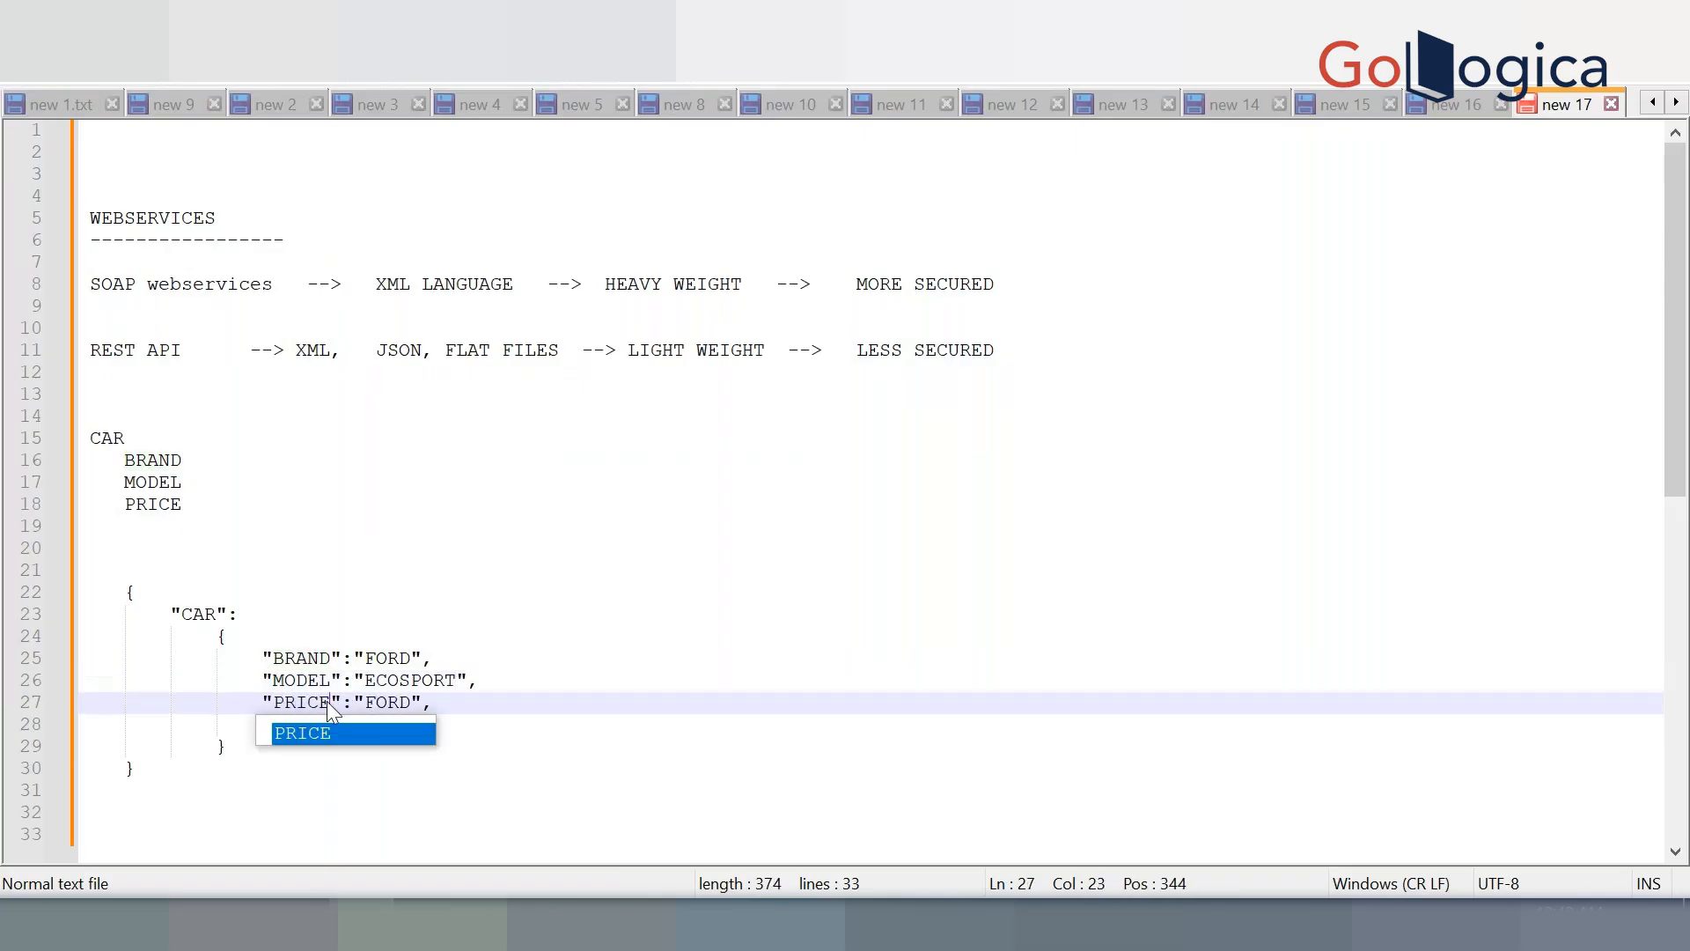
pyautogui.moveTo(433, 702); pyautogui.dragTo(356, 700)
pyautogui.write('1234')
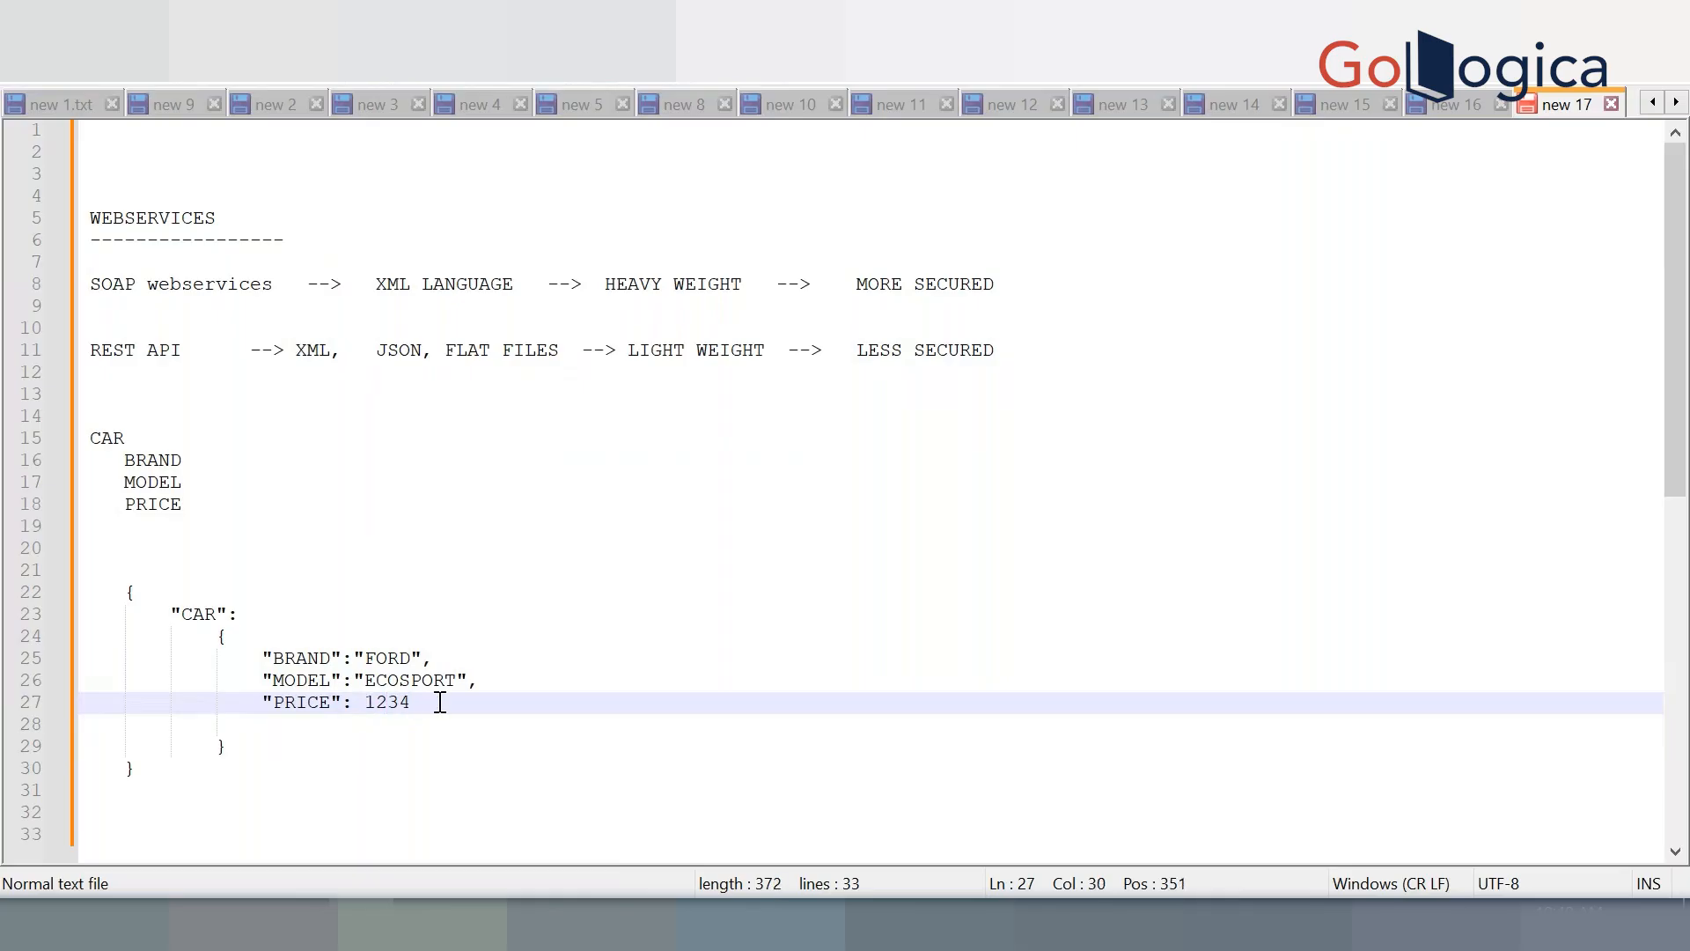
pyautogui.scroll(-2, 439, 702)
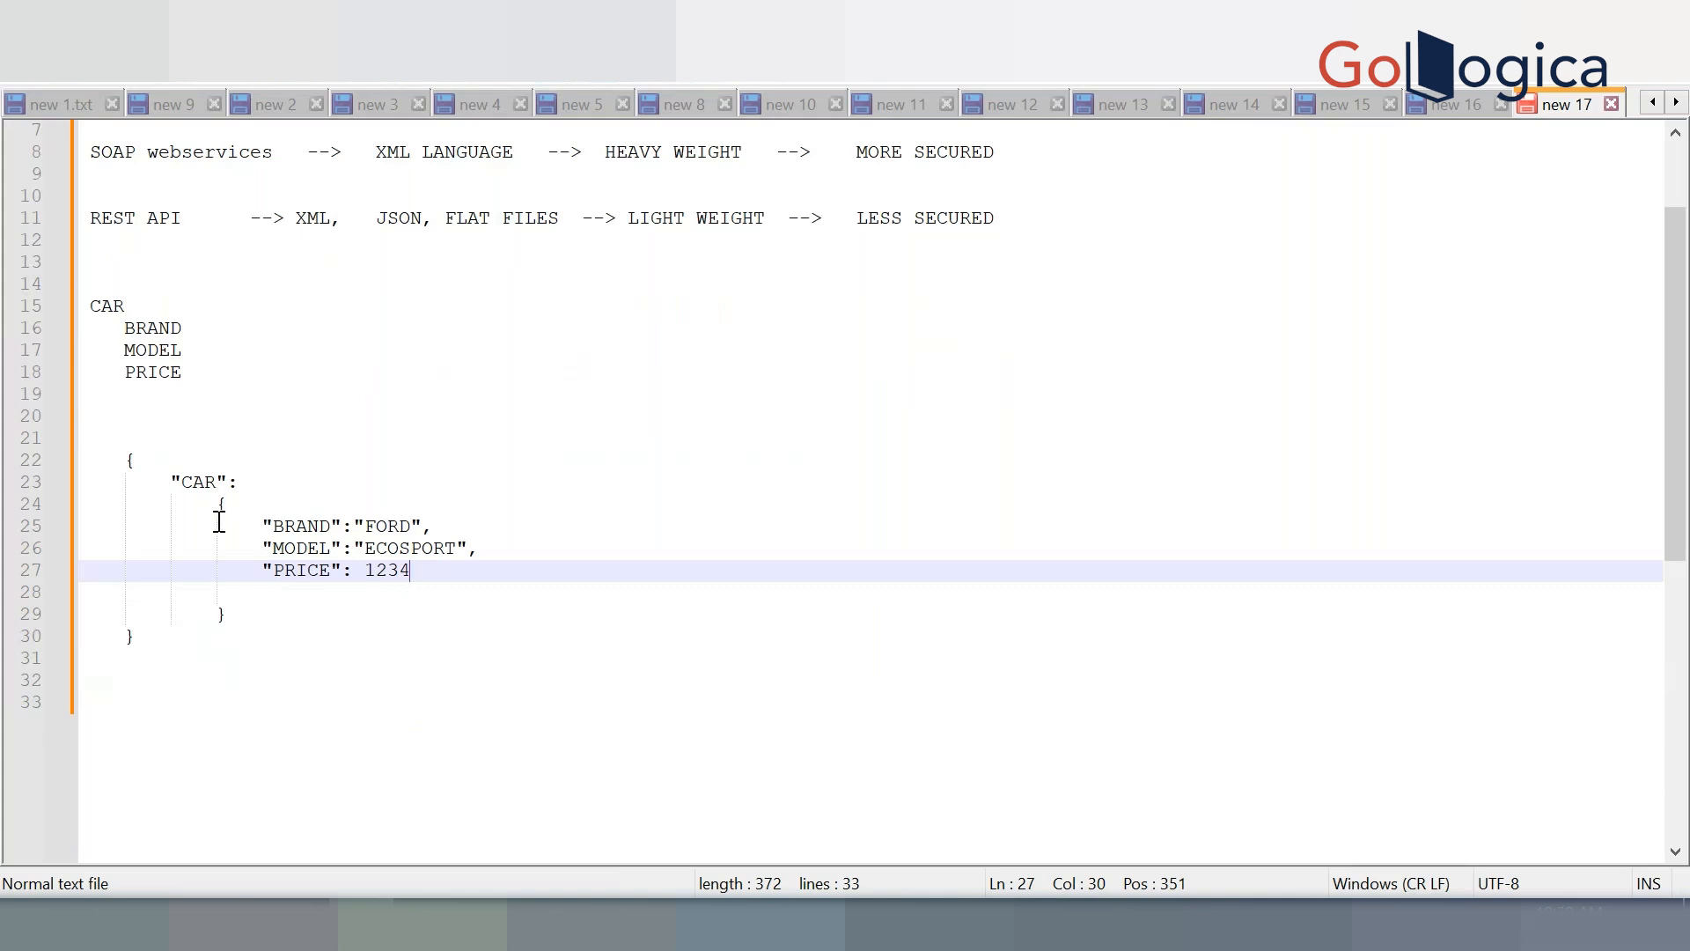
# Add a comma after the car object's closing brace and paste a copy of the object below
pyautogui.click(236, 614)
pyautogui.write(',')
pyautogui.press('Return')
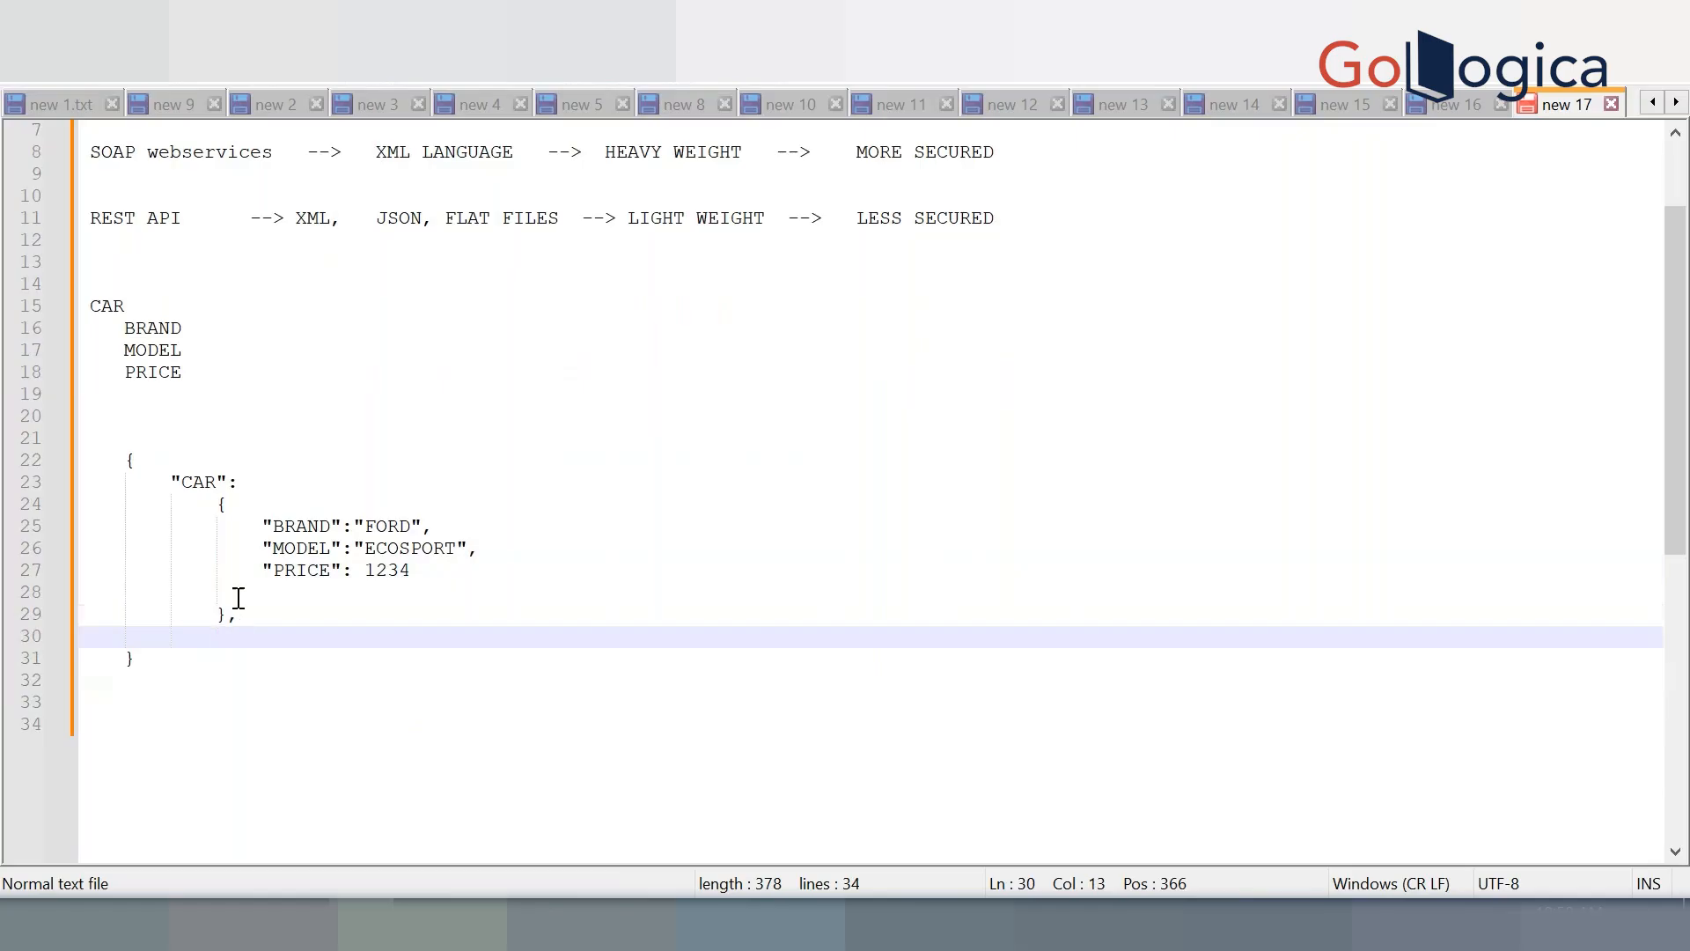
pyautogui.moveTo(219, 506); pyautogui.dragTo(229, 617)
pyautogui.hotkey('ctrl', 'c')
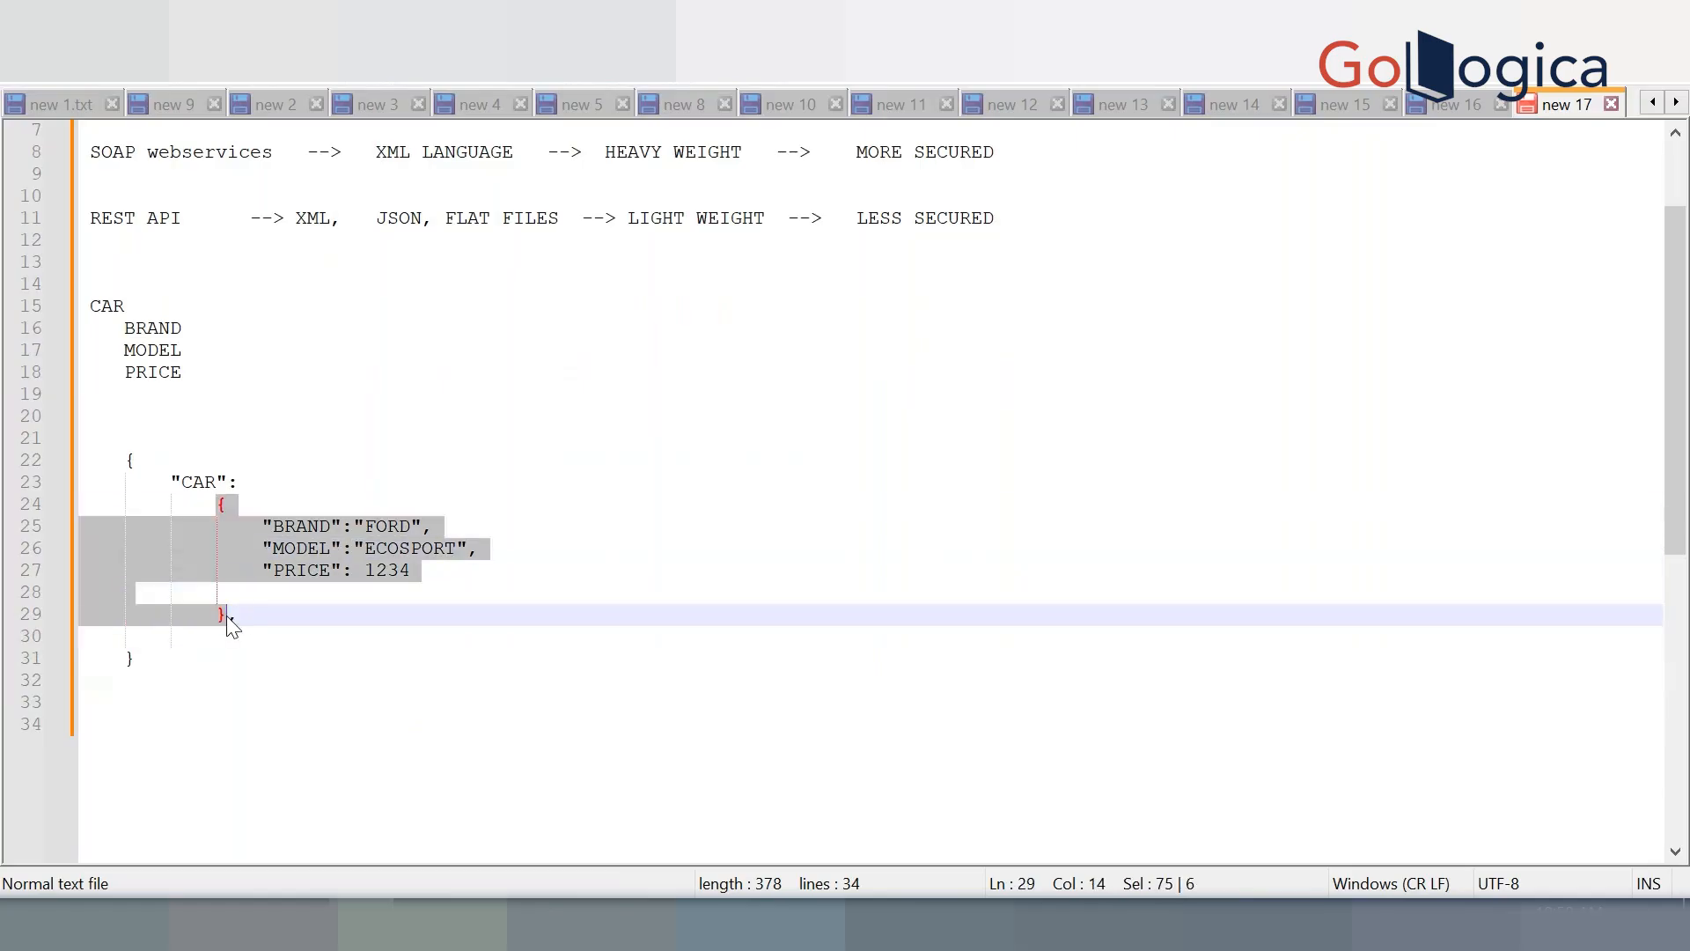
pyautogui.click(240, 639)
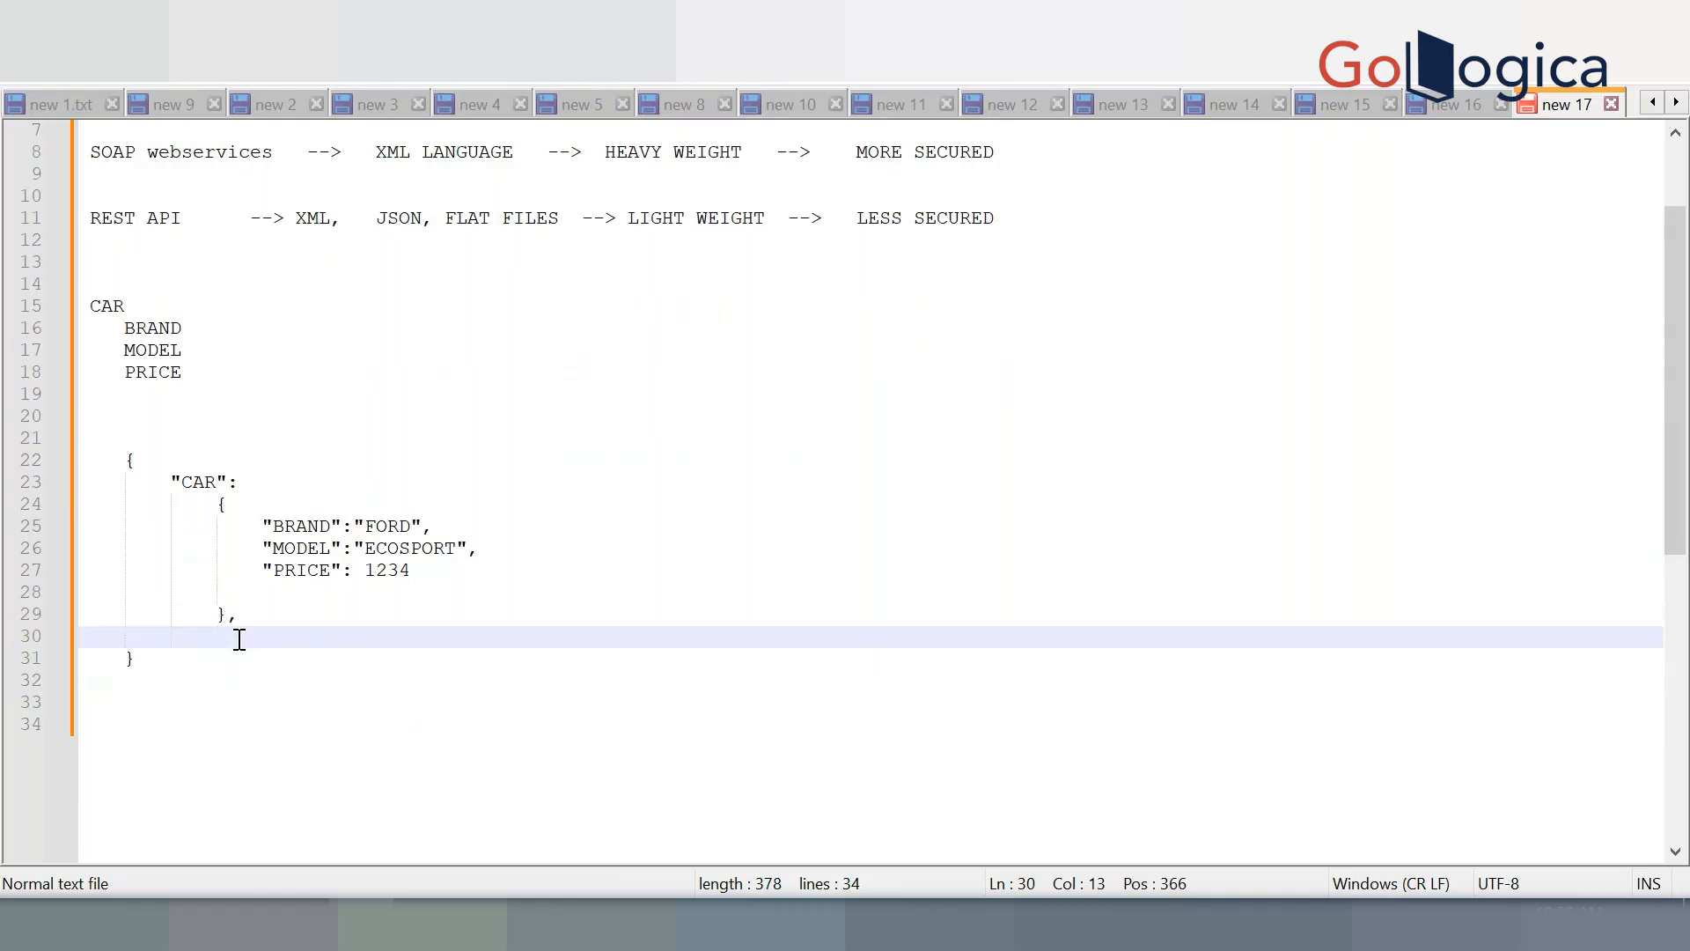
pyautogui.hotkey('ctrl', 'v')
# Change the copied car object's values to TATA, NEXON and 23455
pyautogui.doubleClick(393, 657)
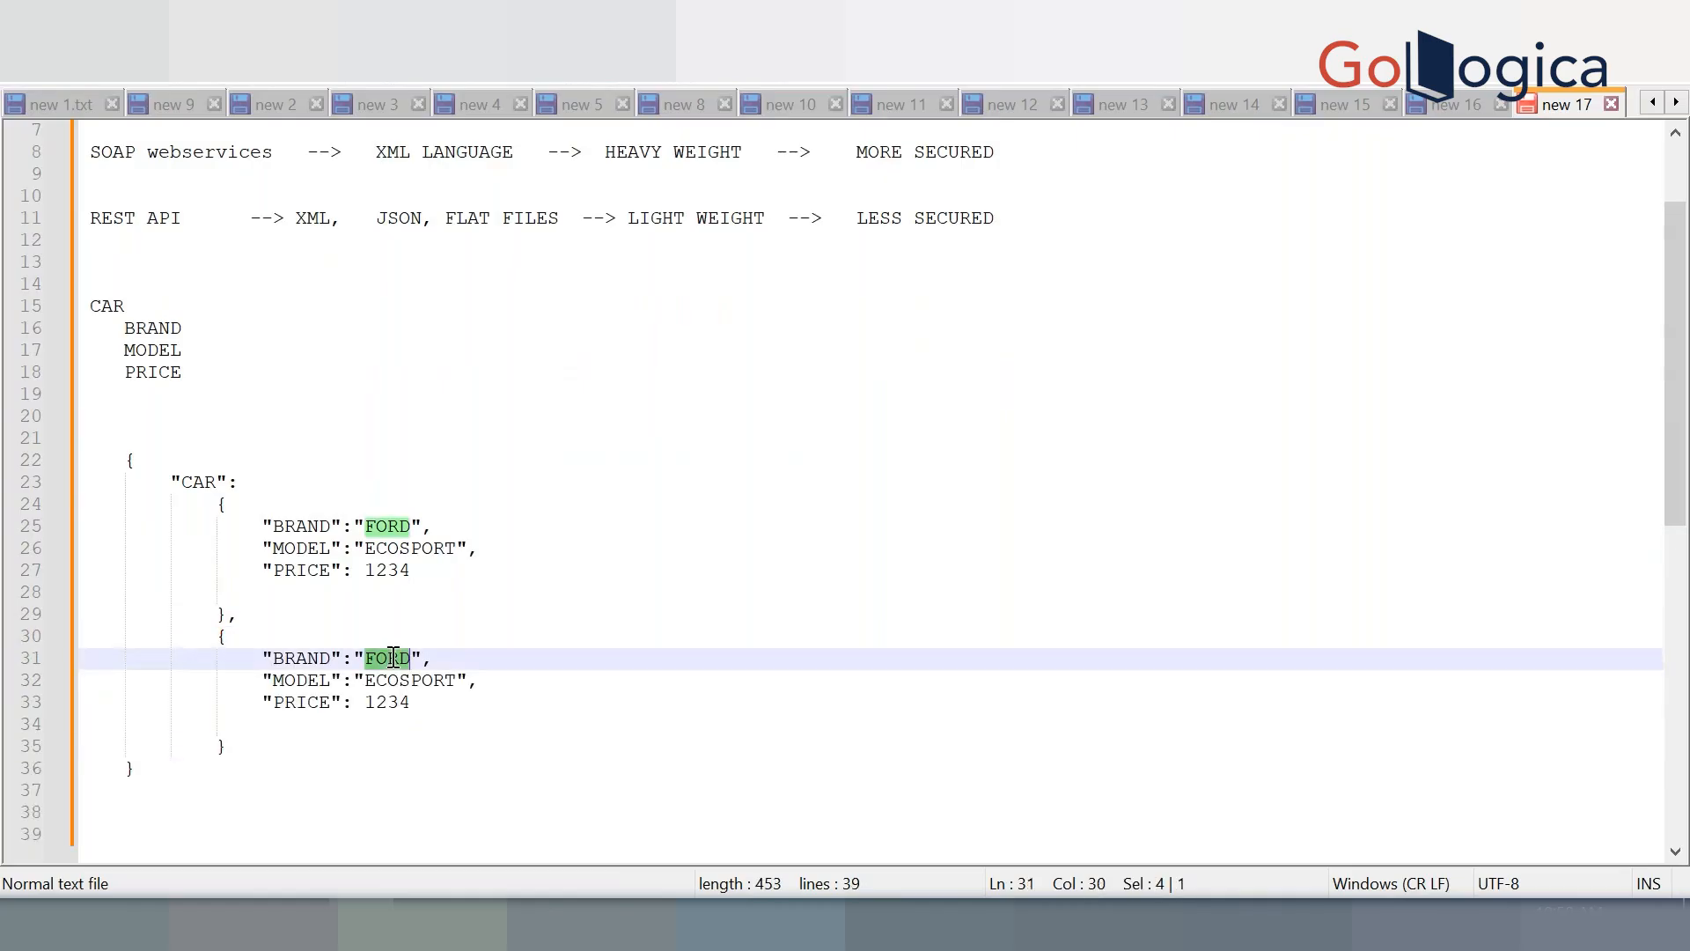
pyautogui.write('TATA')
pyautogui.click(402, 680)
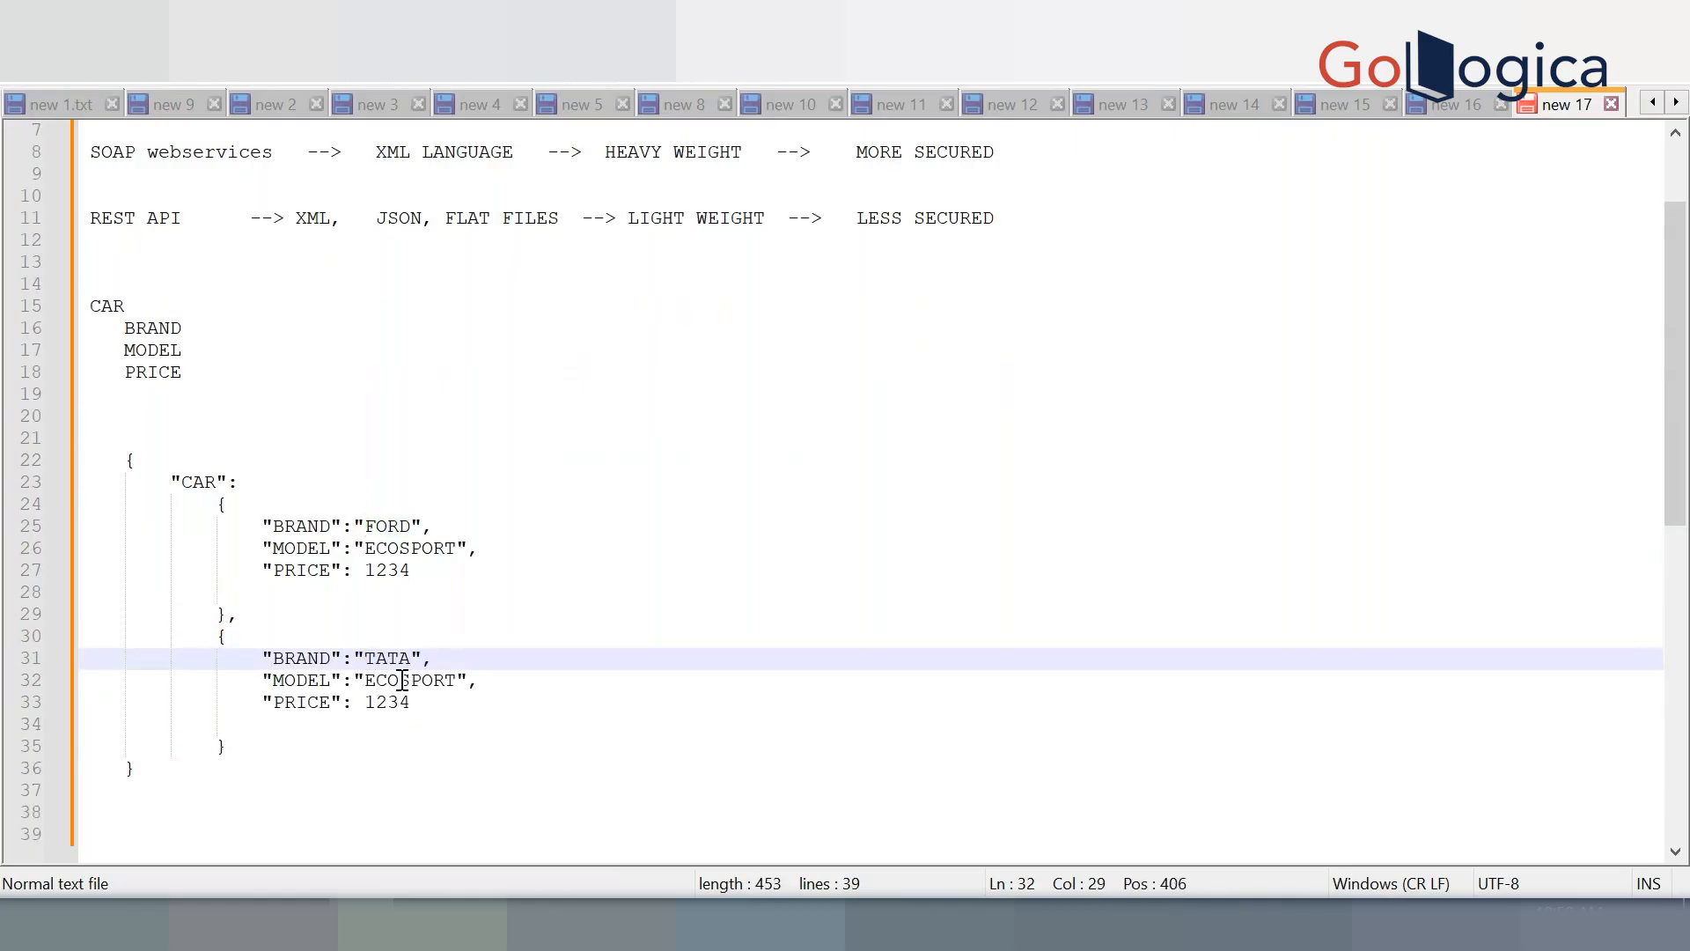
pyautogui.doubleClick(402, 680)
pyautogui.write('NEXON')
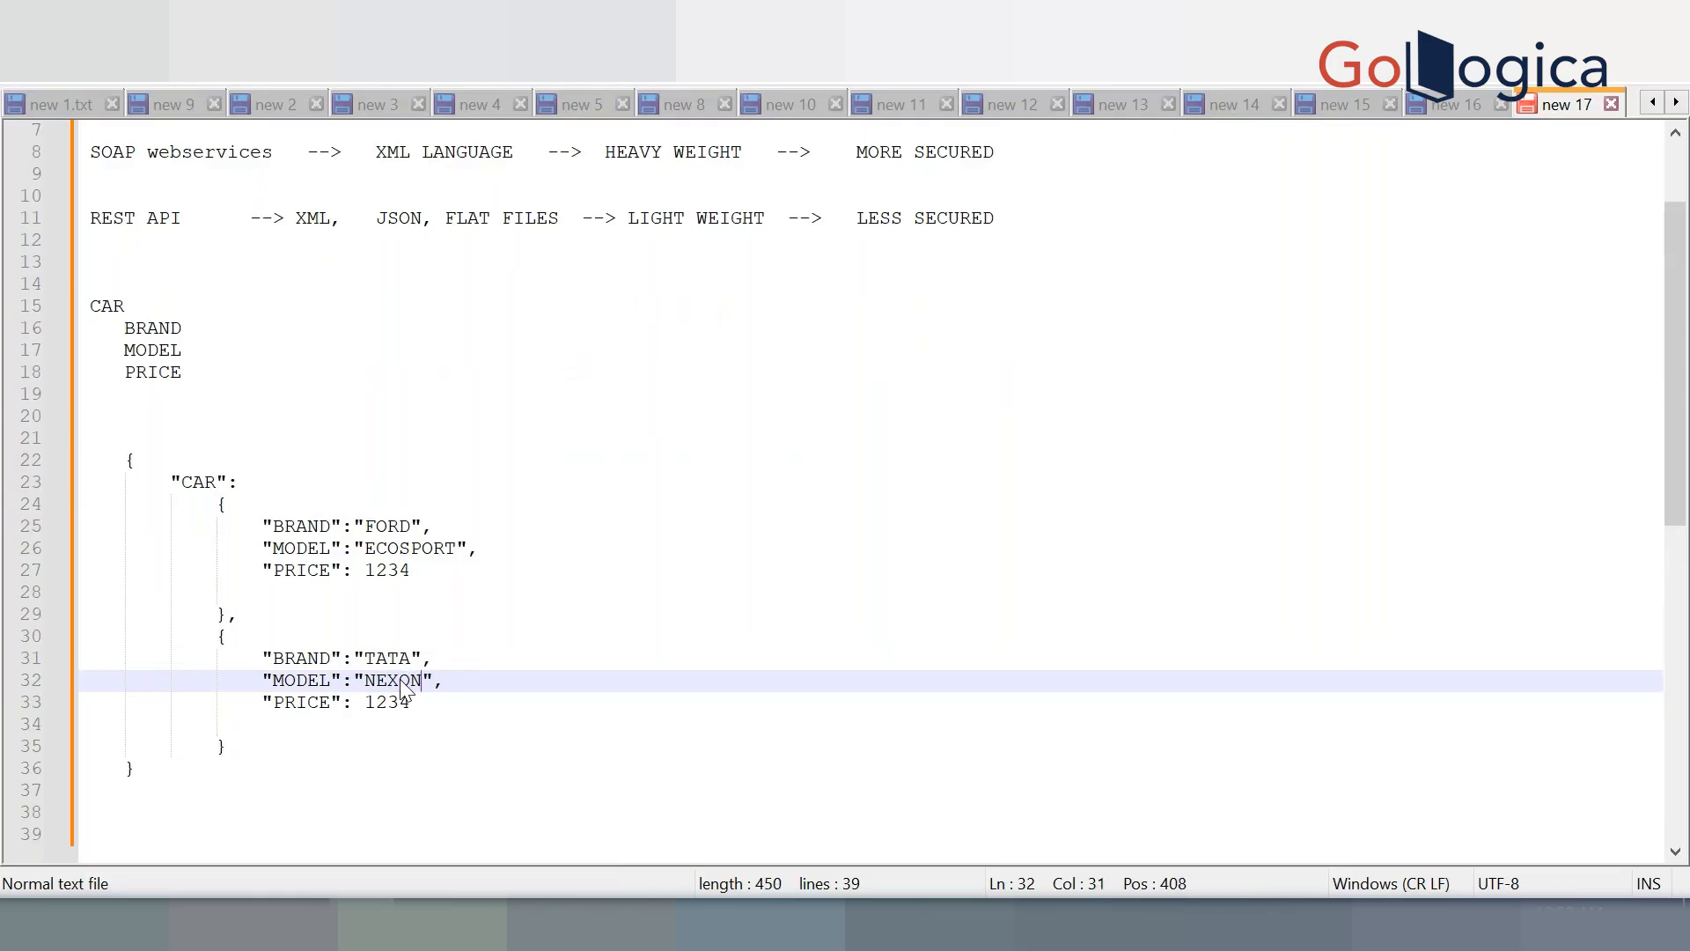
pyautogui.doubleClick(403, 701)
pyautogui.write('2')
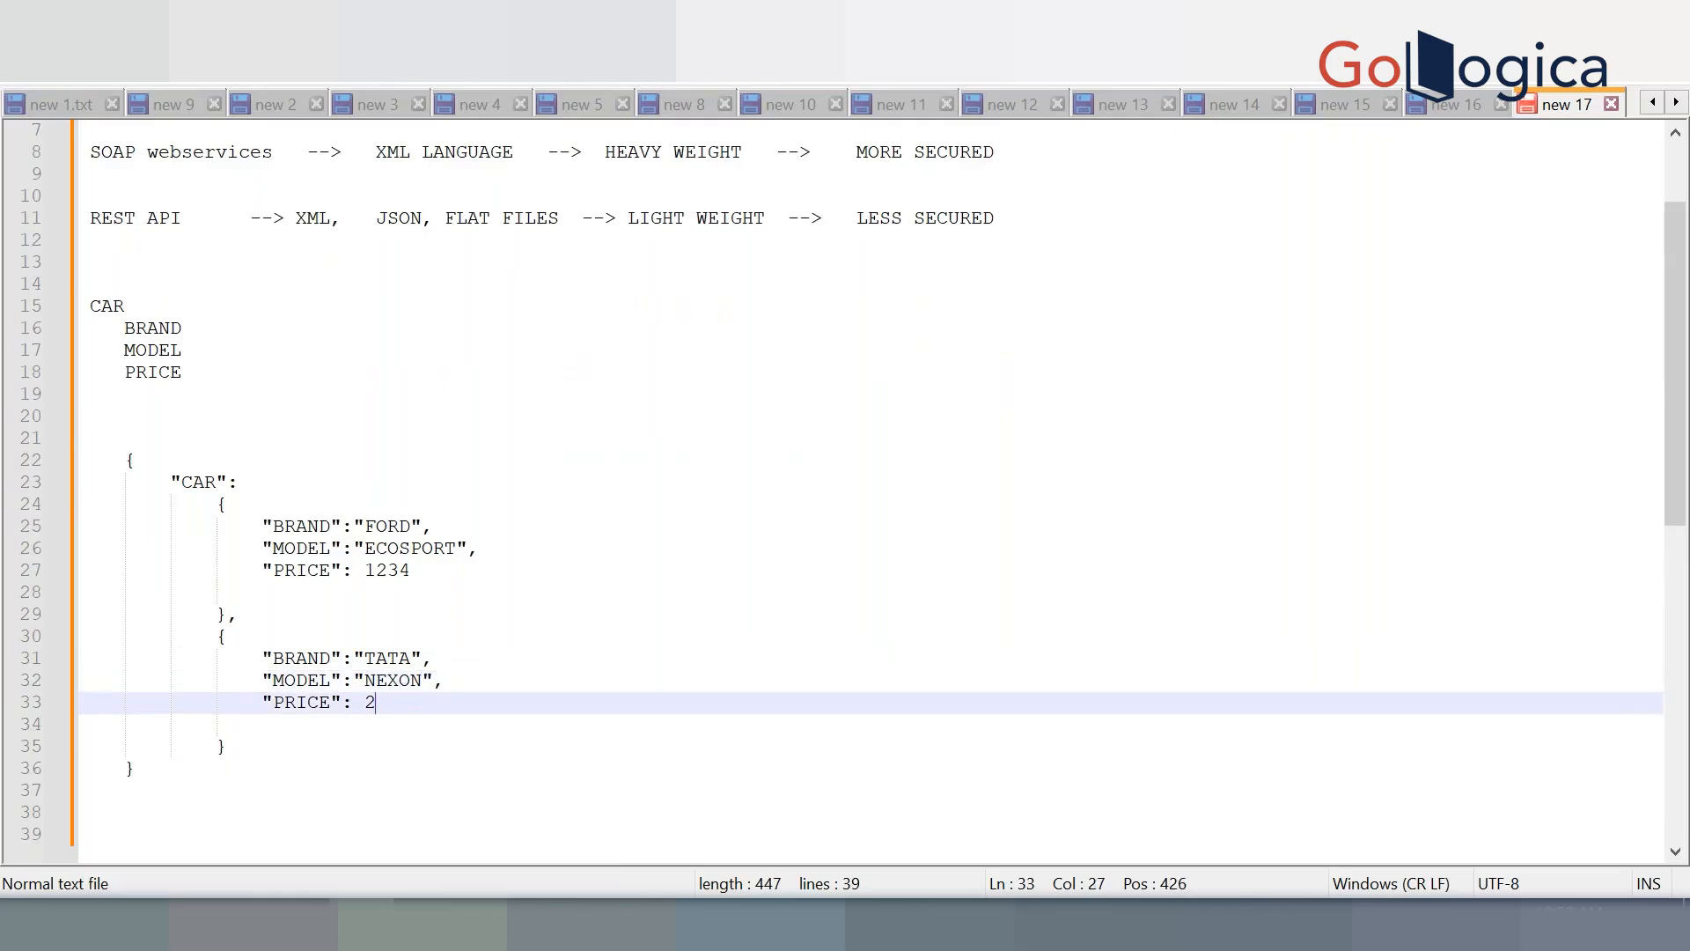
pyautogui.write('3455')
# Wrap the two car objects in square brackets after the "CAR": key
pyautogui.click(251, 483)
pyautogui.write('[')
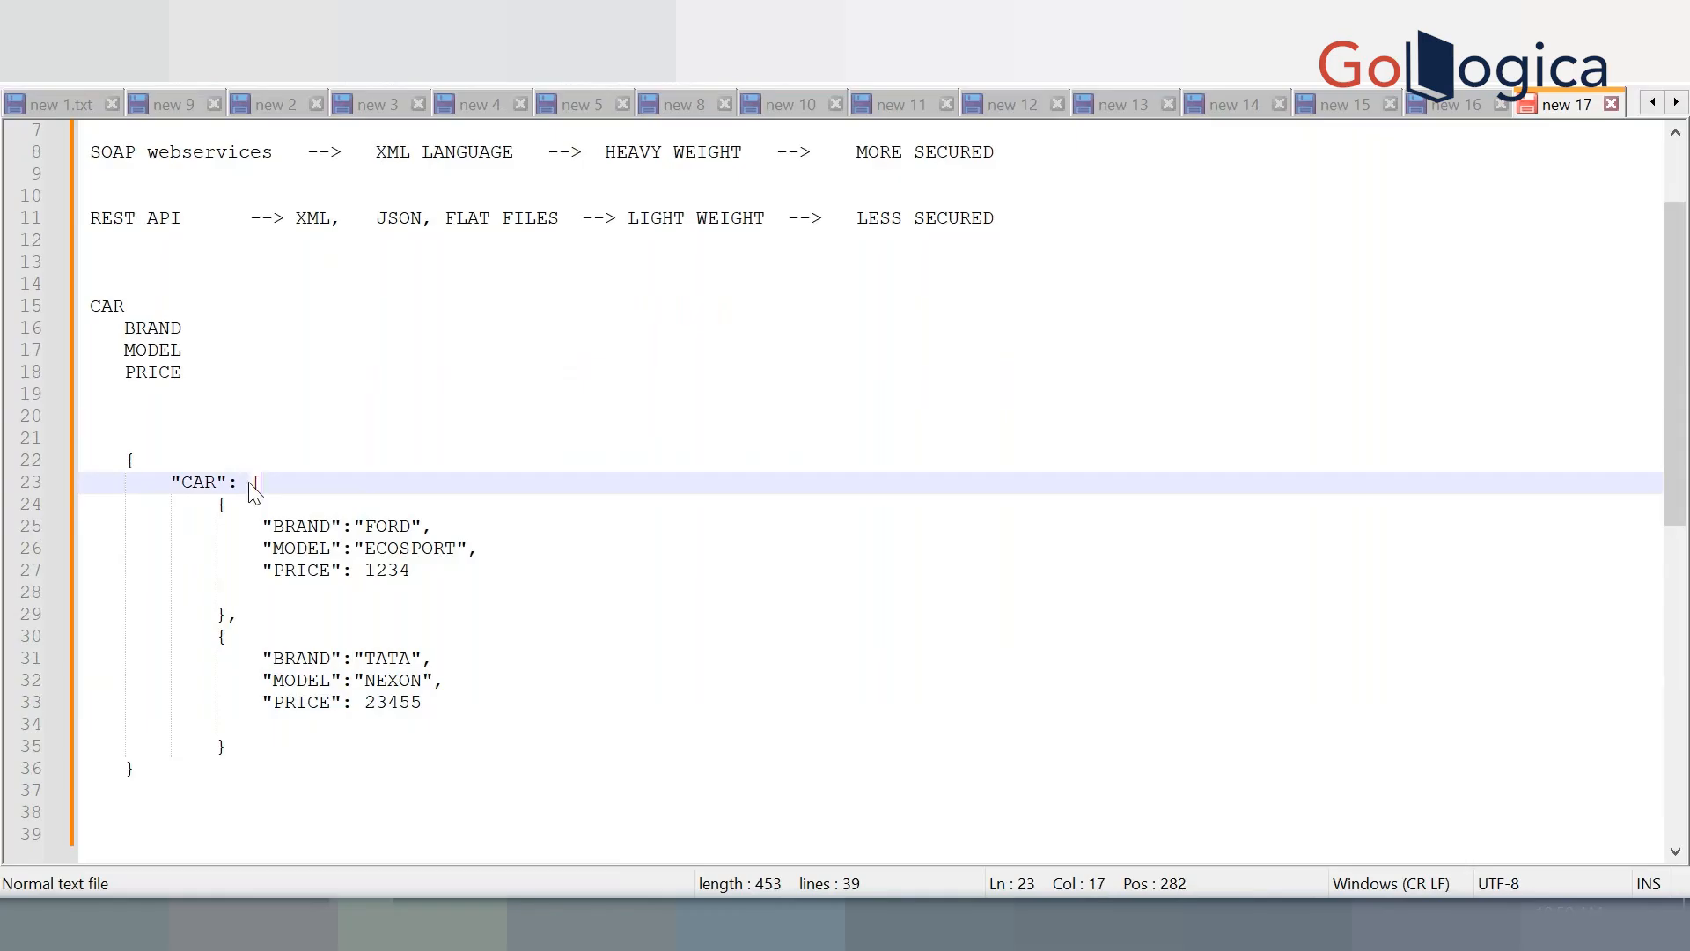
pyautogui.click(251, 744)
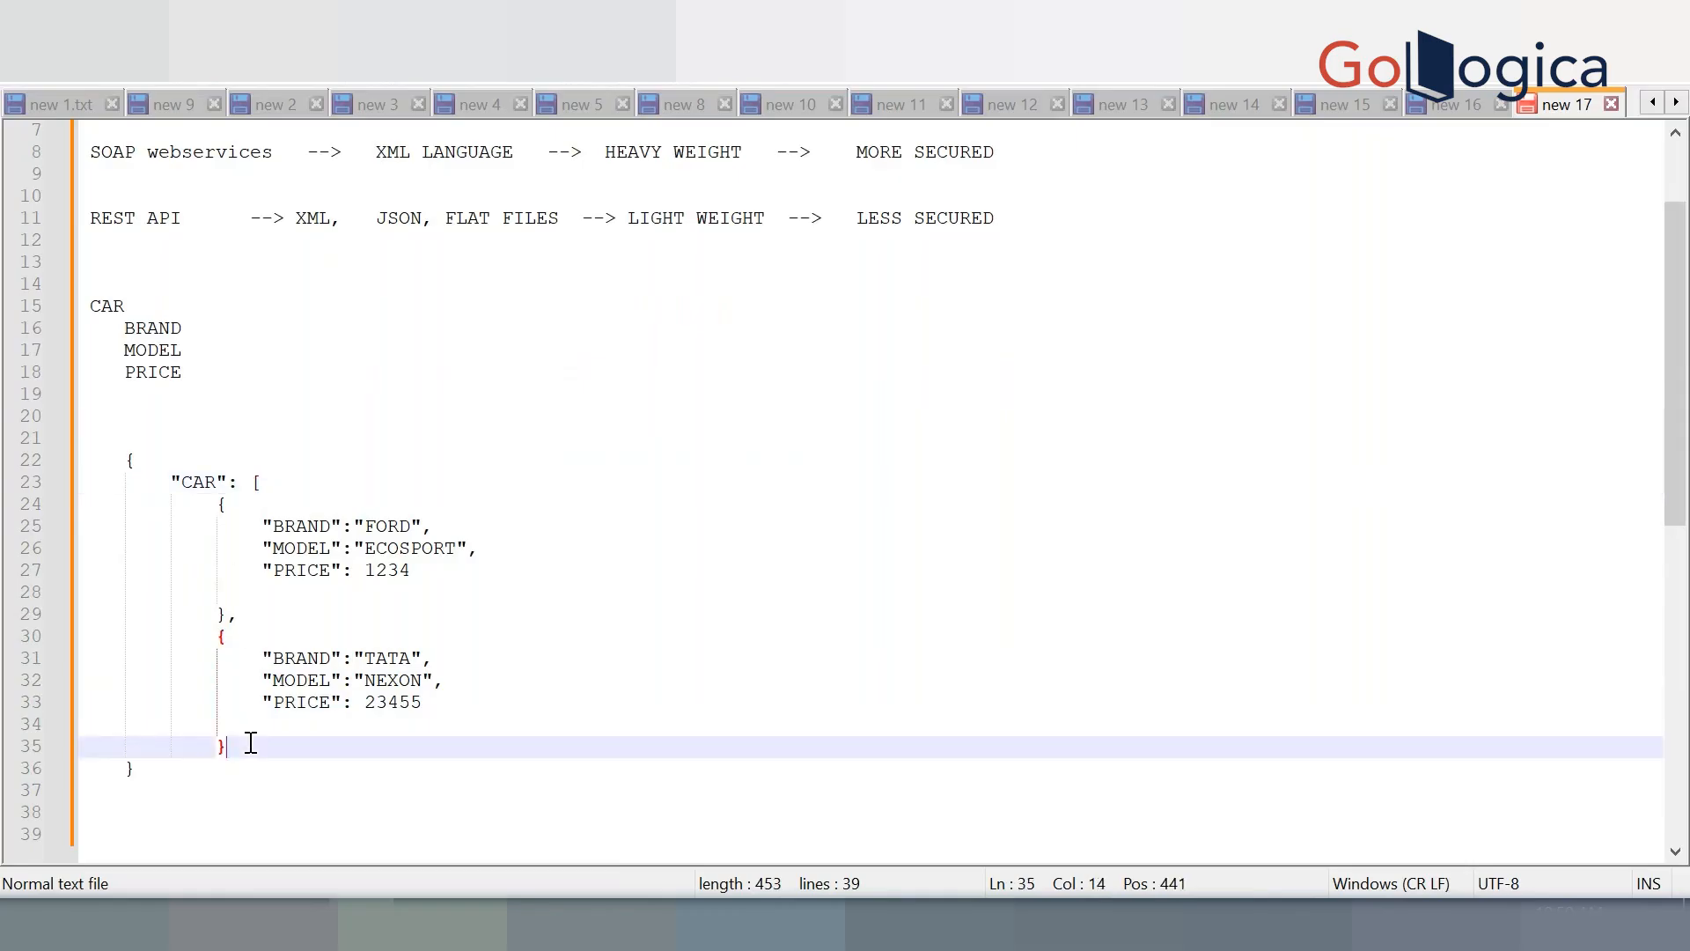
pyautogui.press('Return')
pyautogui.write(']')
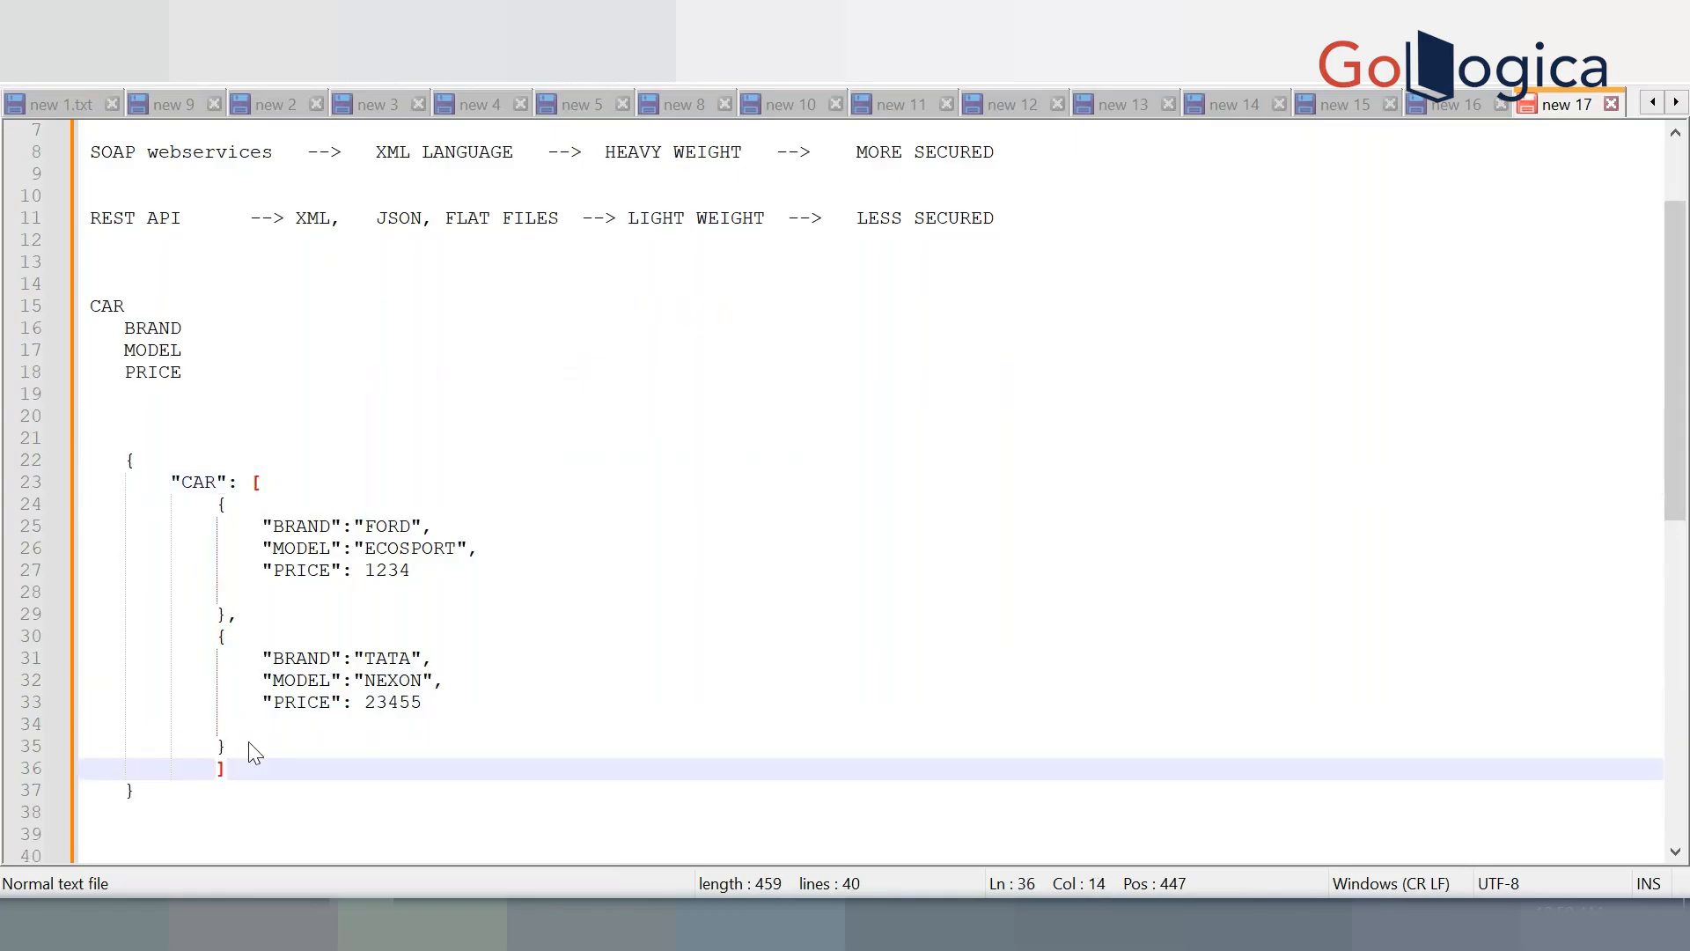
# Indent both car objects one level and review the bracketed CAR array
pyautogui.moveTo(216, 503); pyautogui.dragTo(239, 742)
pyautogui.press('Tab')
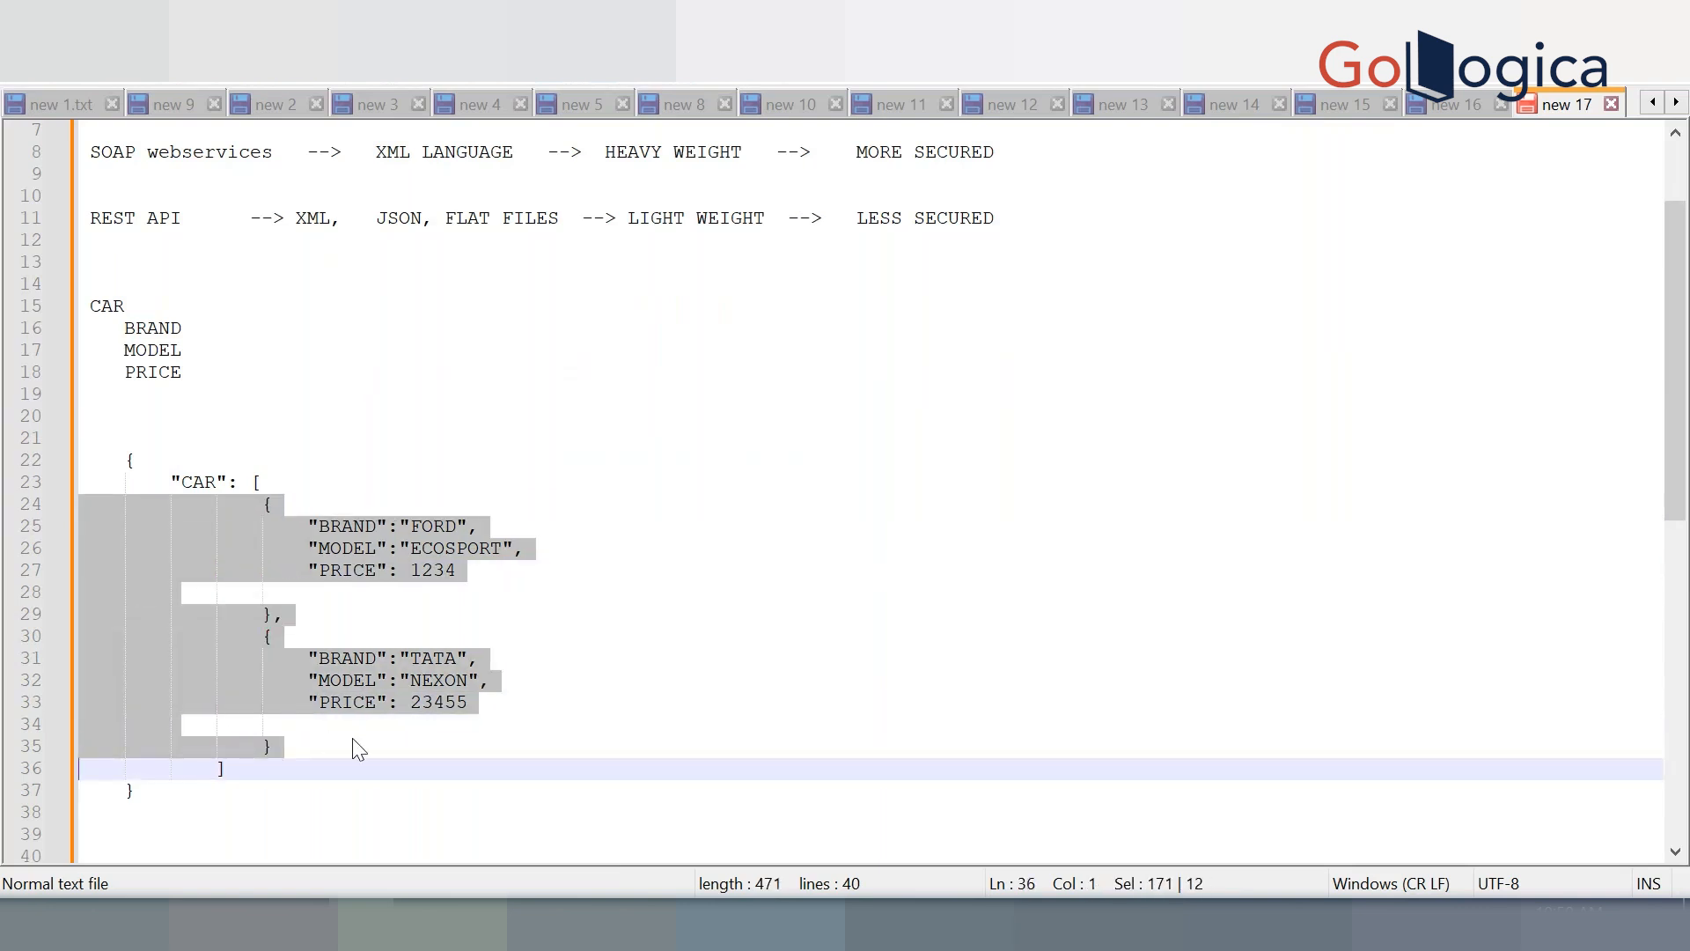
pyautogui.click(358, 749)
pyautogui.doubleClick(252, 483)
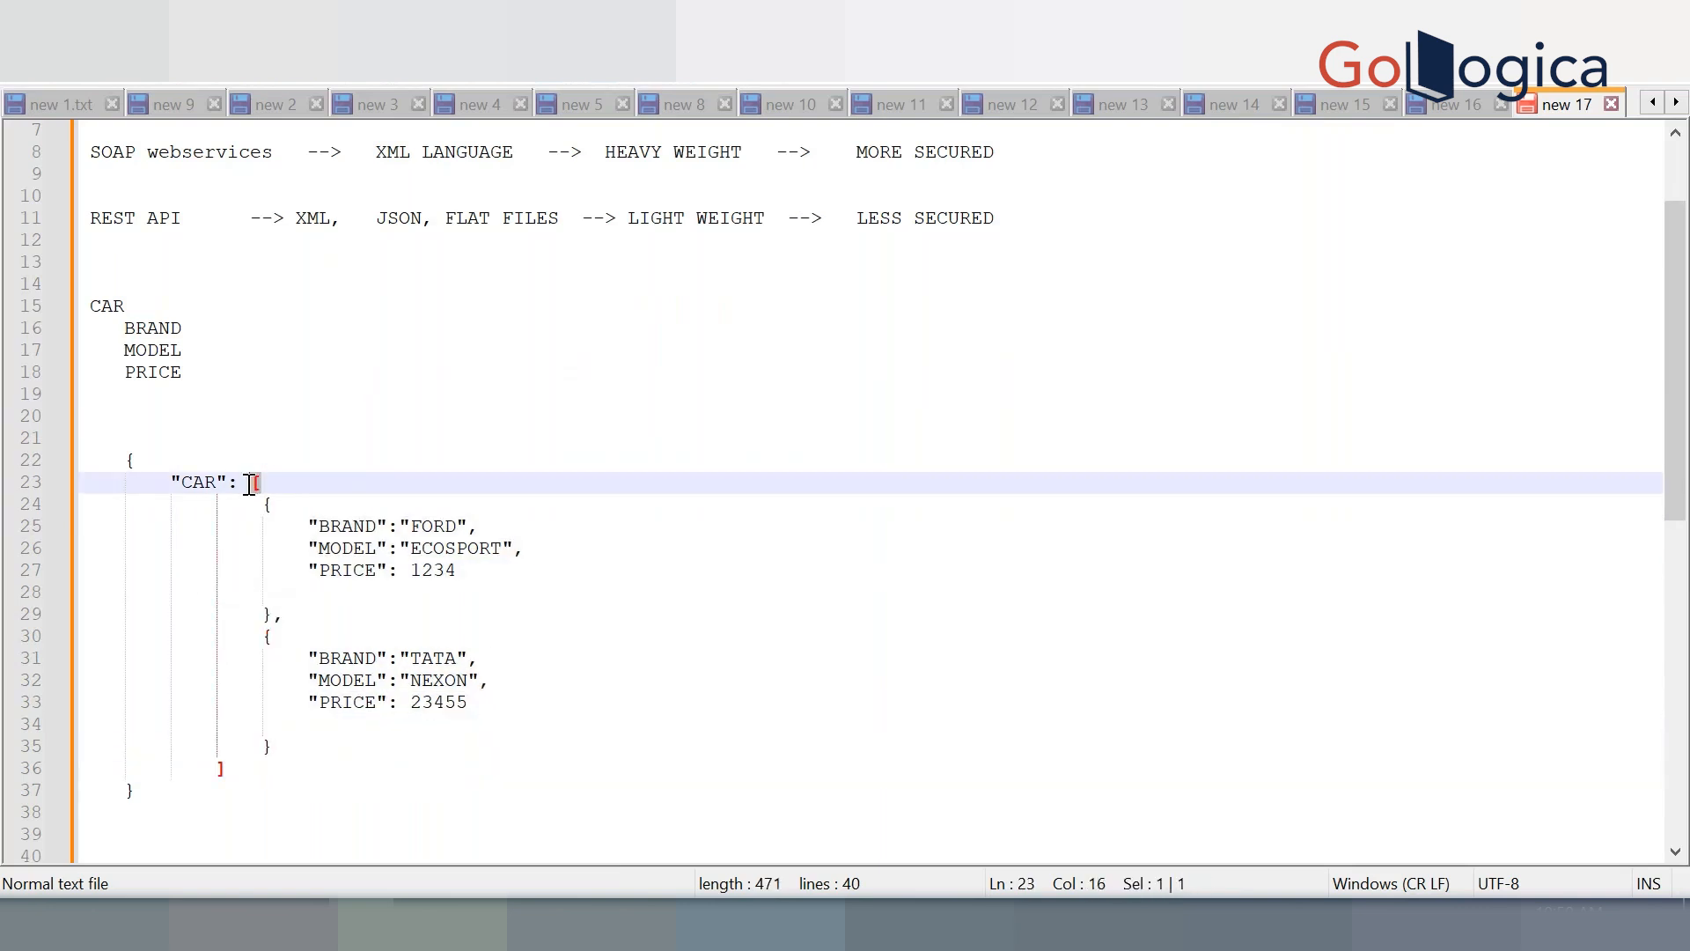
pyautogui.doubleClick(189, 482)
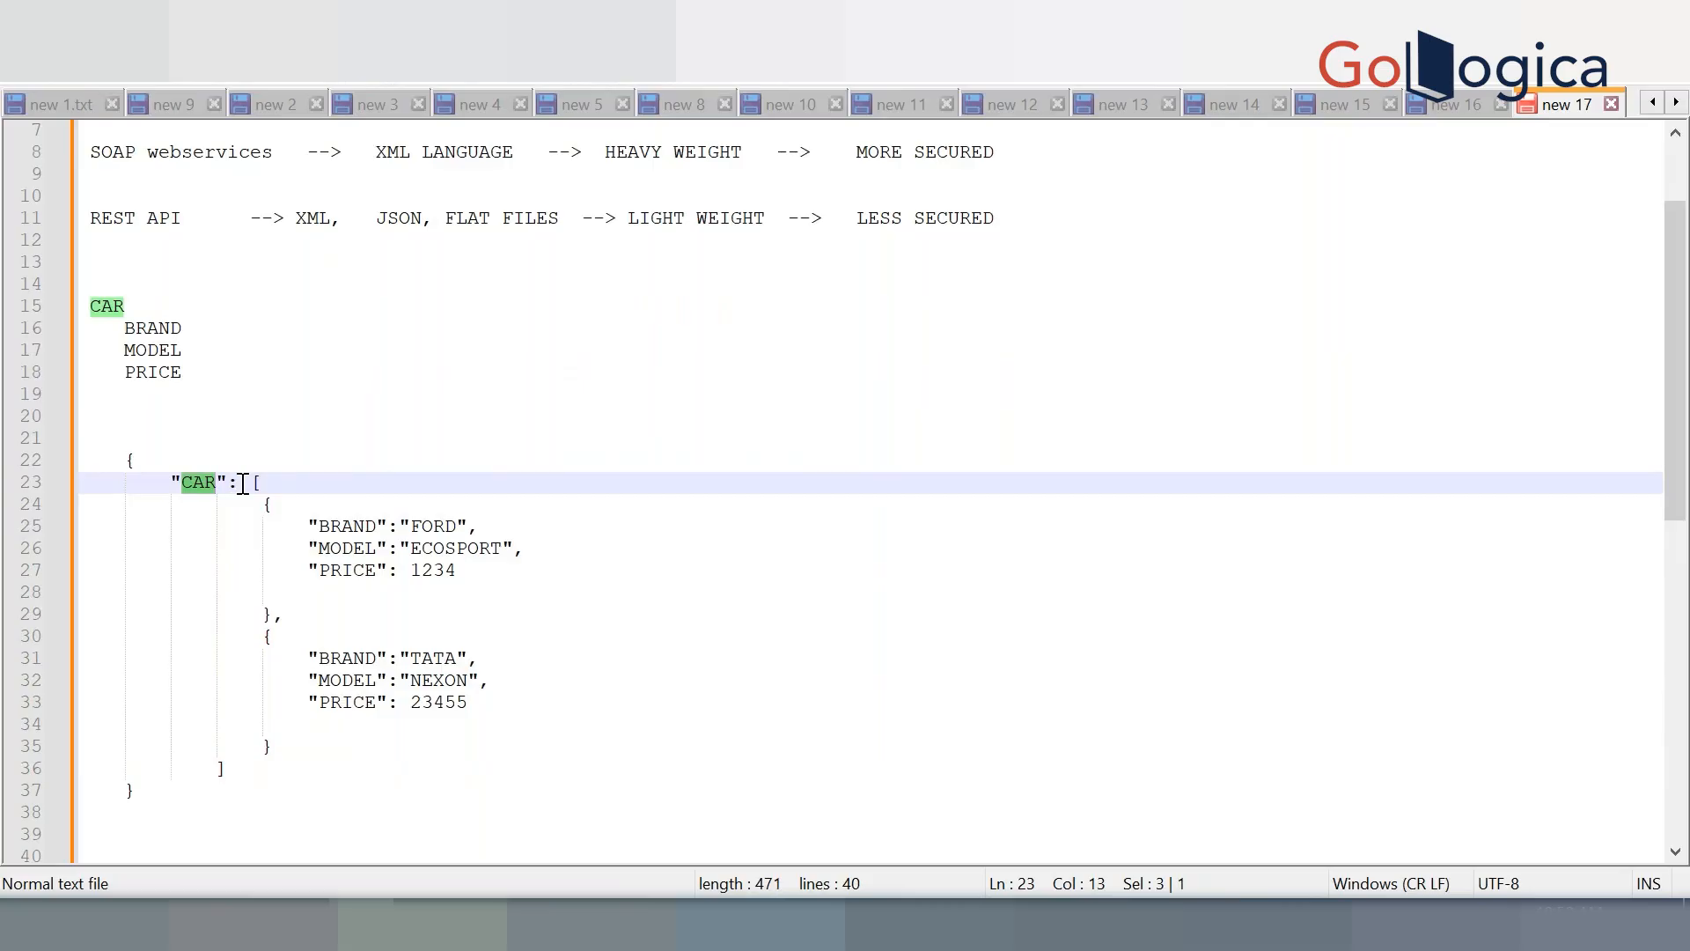
pyautogui.doubleClick(257, 482)
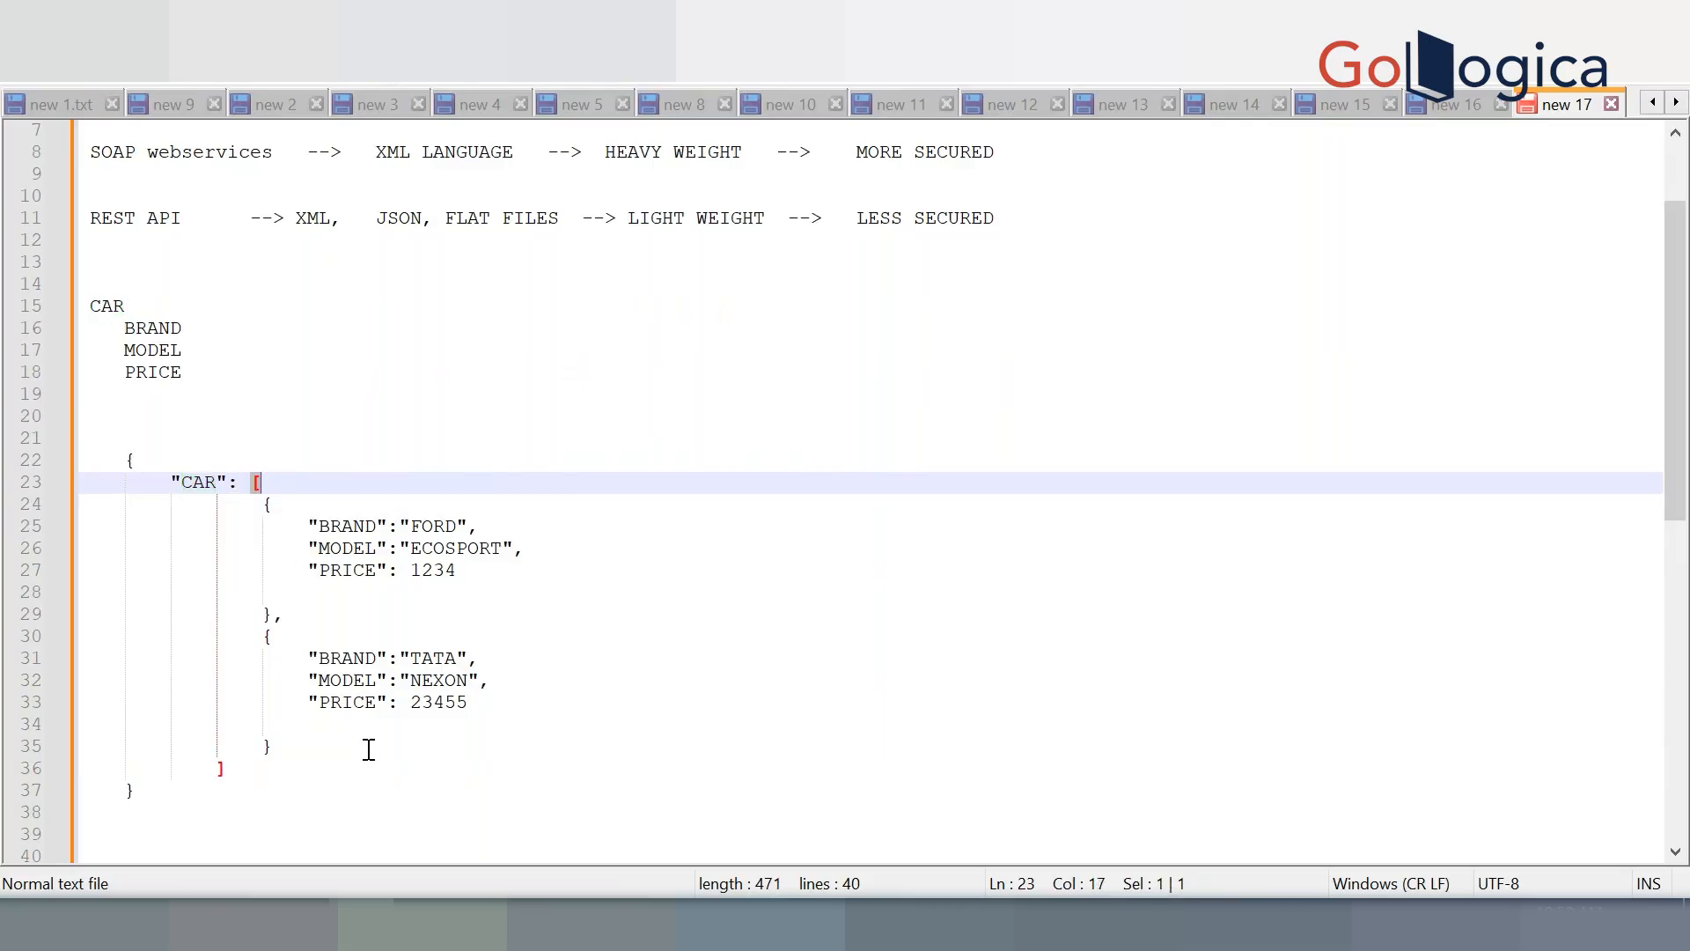
pyautogui.scroll(-1, 369, 749)
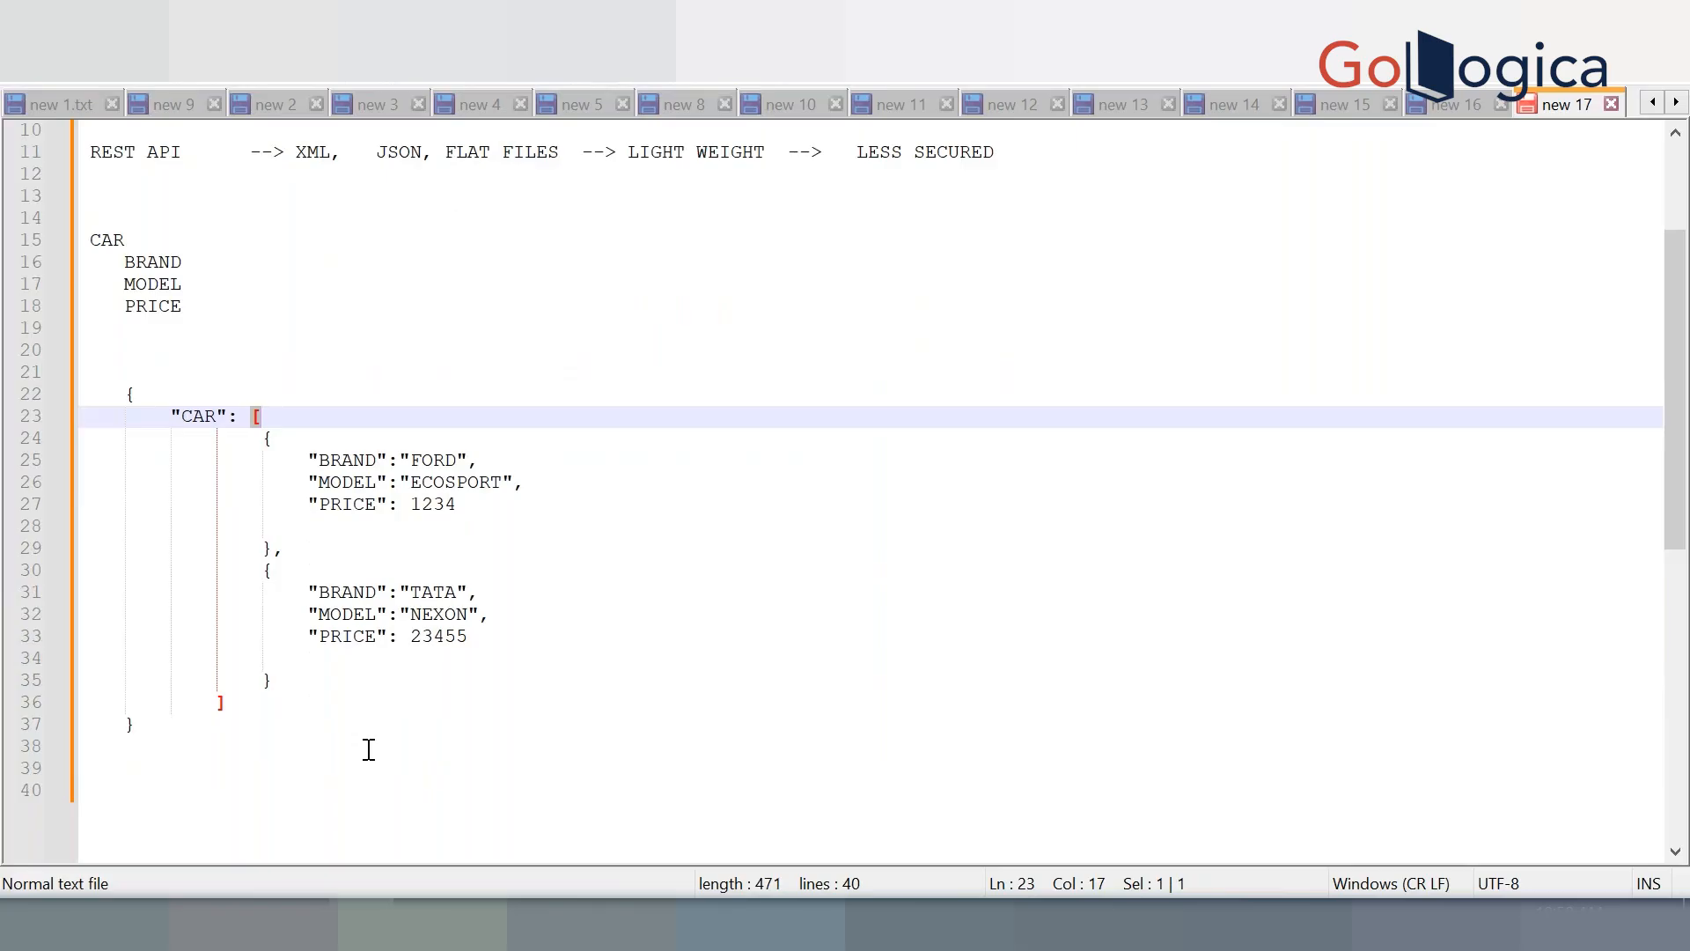
pyautogui.scroll(-3, 369, 749)
pyautogui.scroll(2, 369, 749)
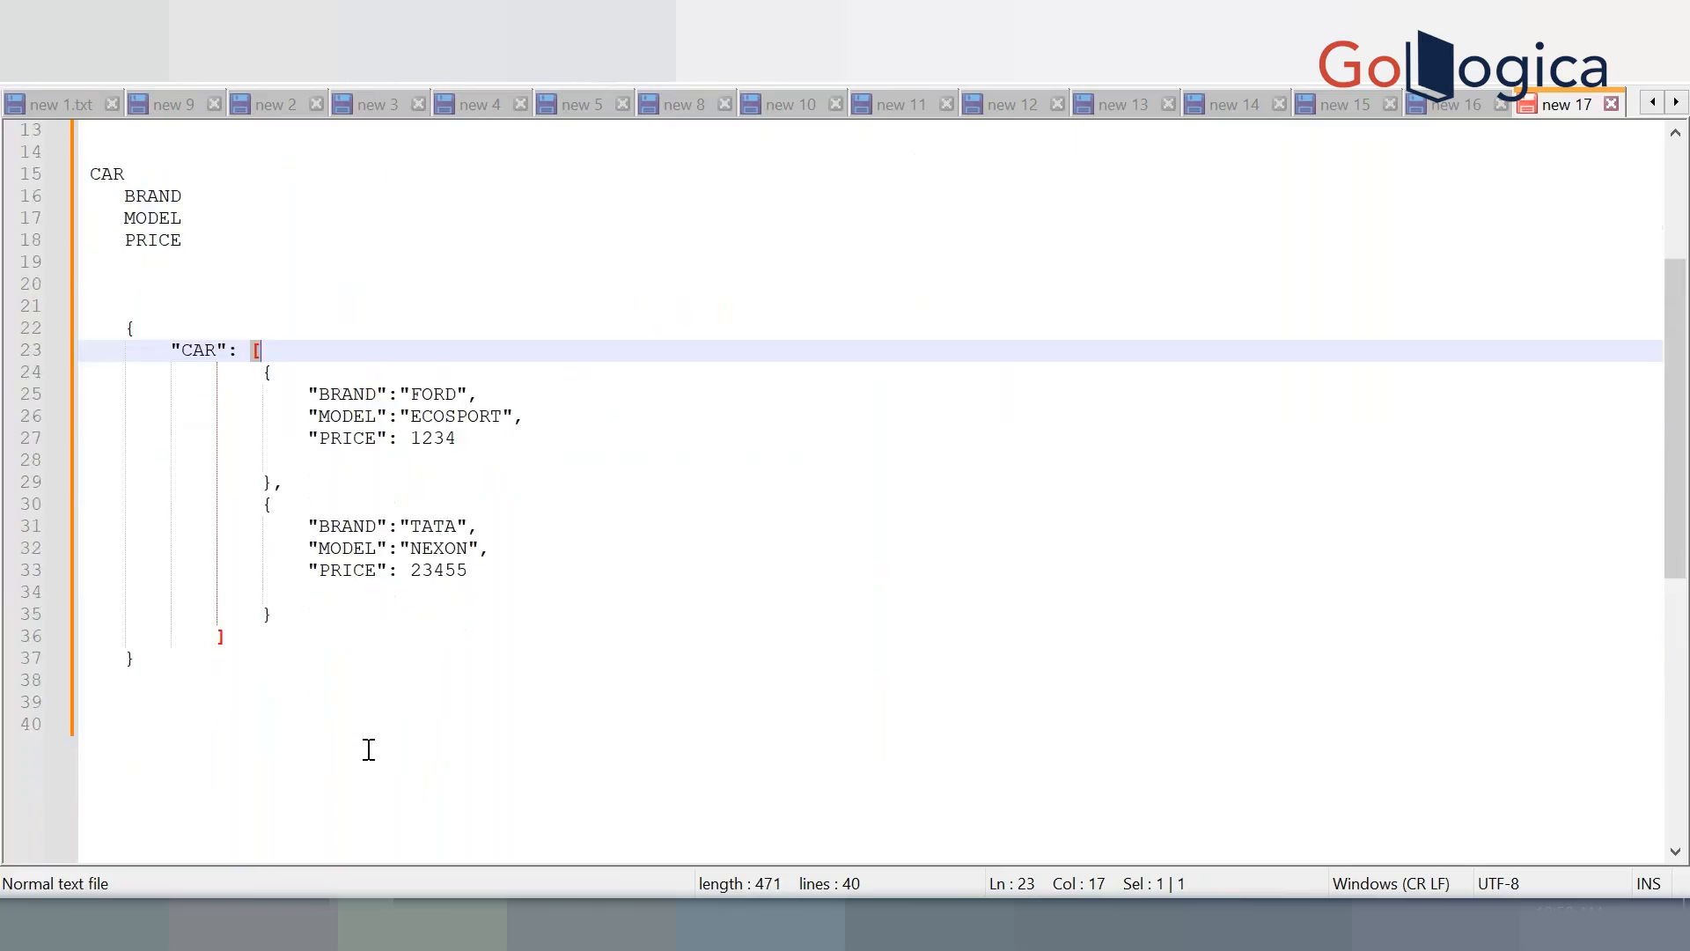
# Start a CAPGEMINI outline below the JSON with an IT department listing NAME, ID and PROJECT
pyautogui.click(167, 720)
pyautogui.scroll(-3, 170, 726)
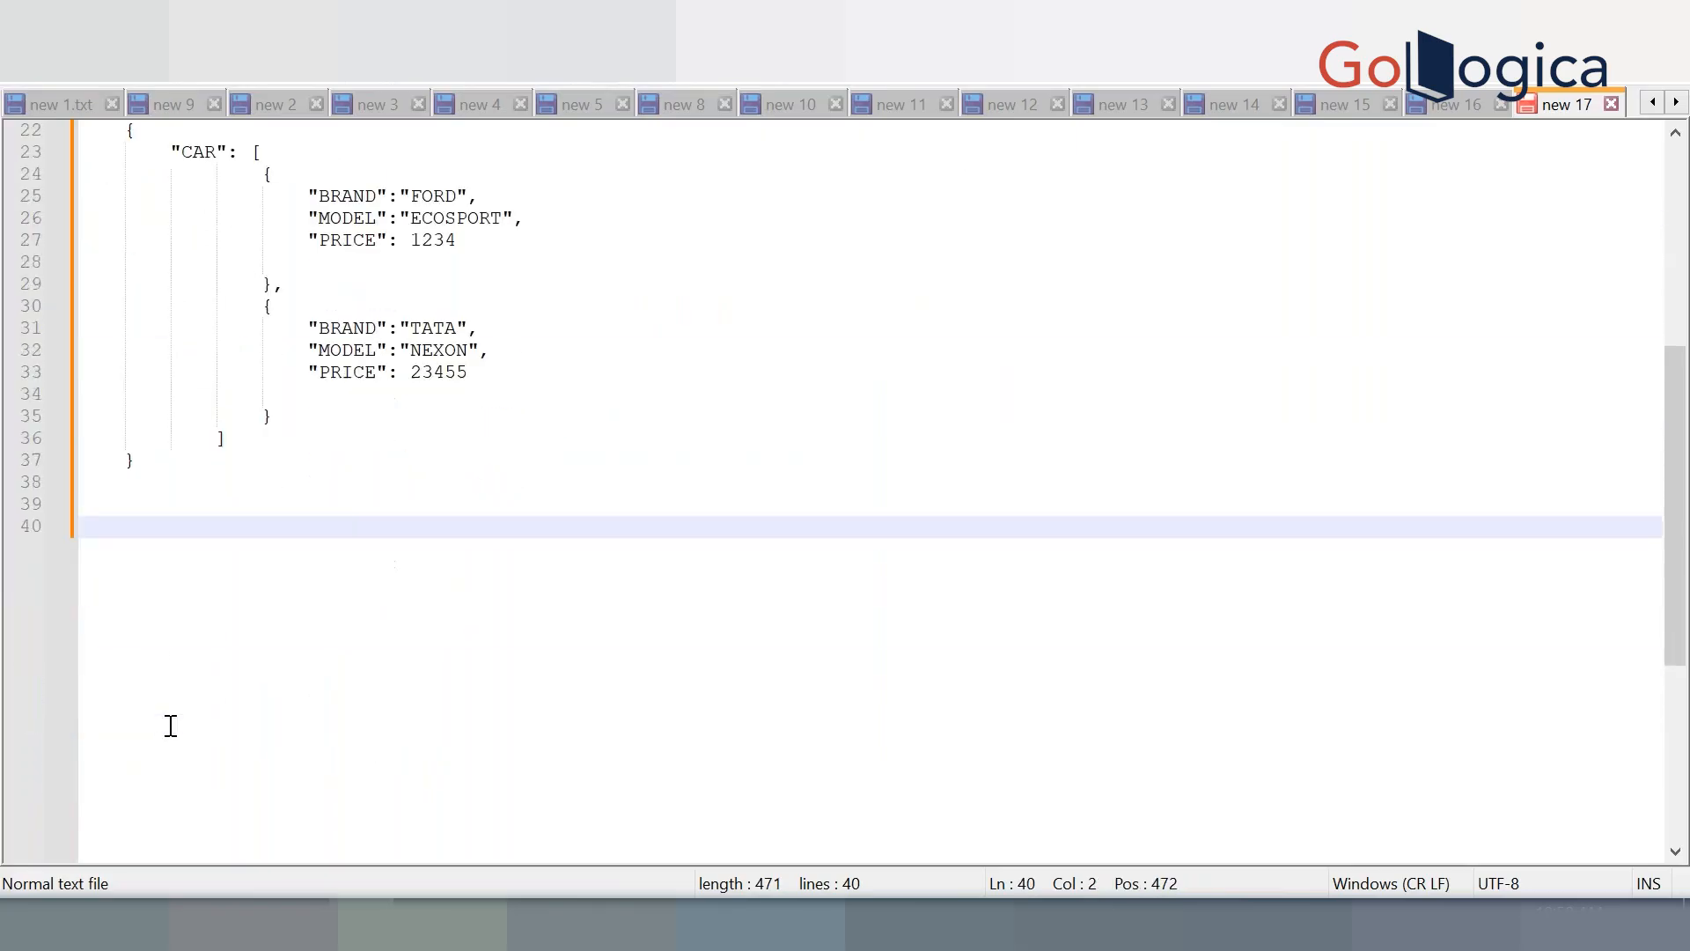
pyautogui.write('CAPGEMINI')
pyautogui.press('Return')
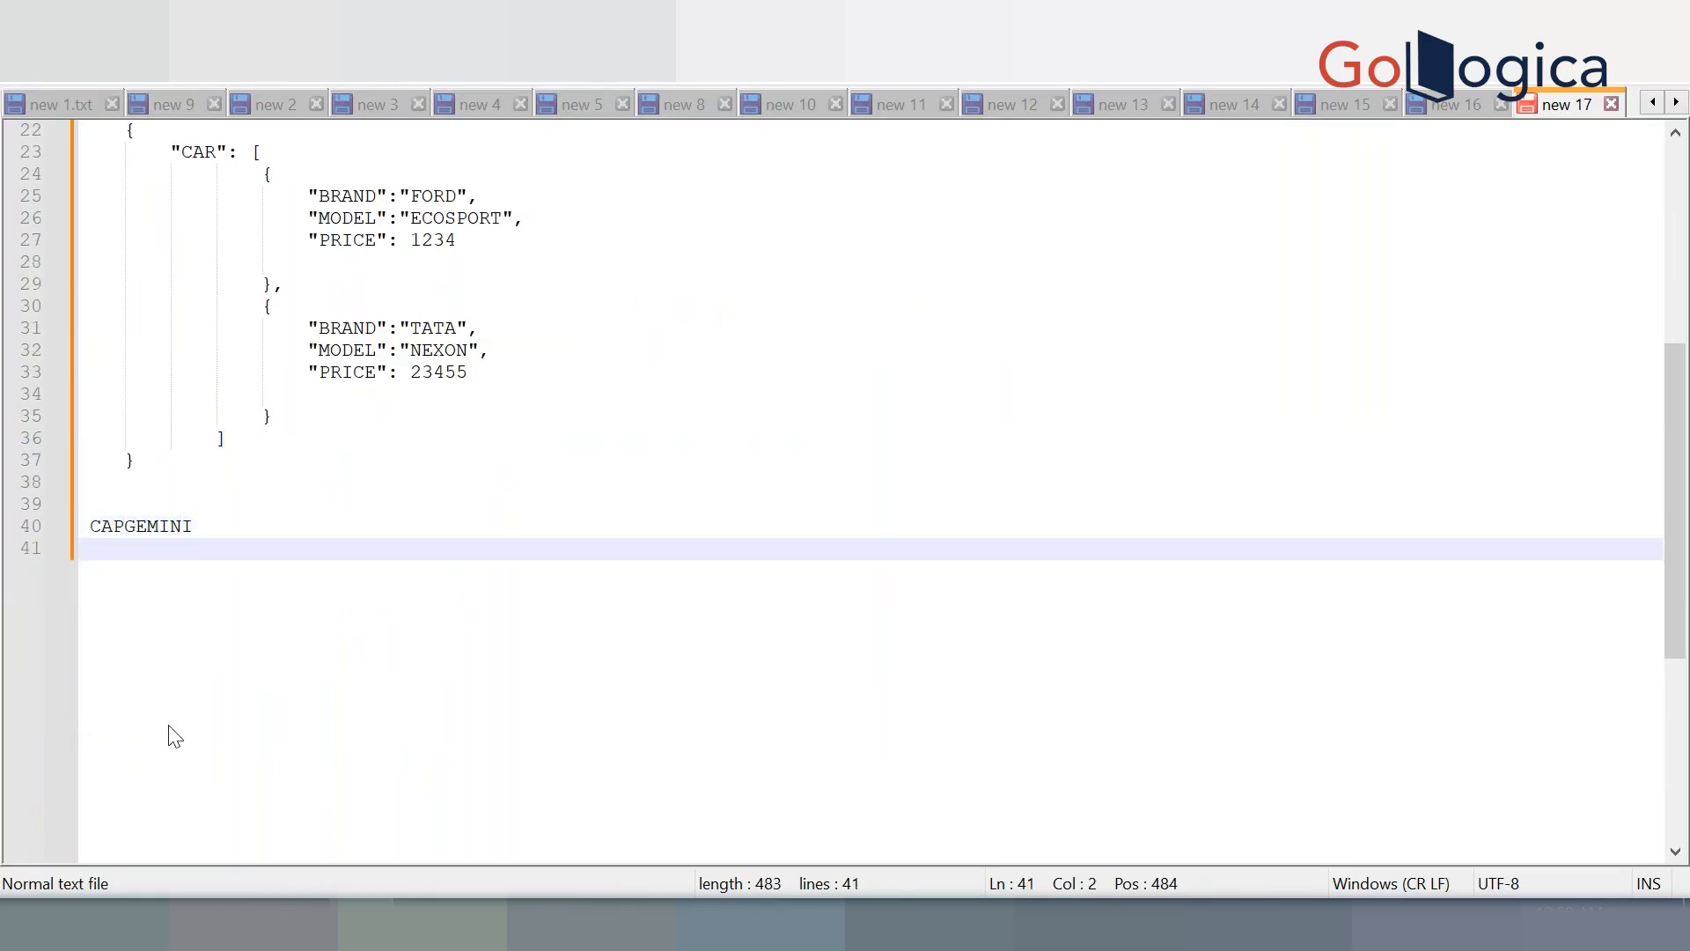
pyautogui.write('IT')
pyautogui.press('Return')
pyautogui.press('Tab')
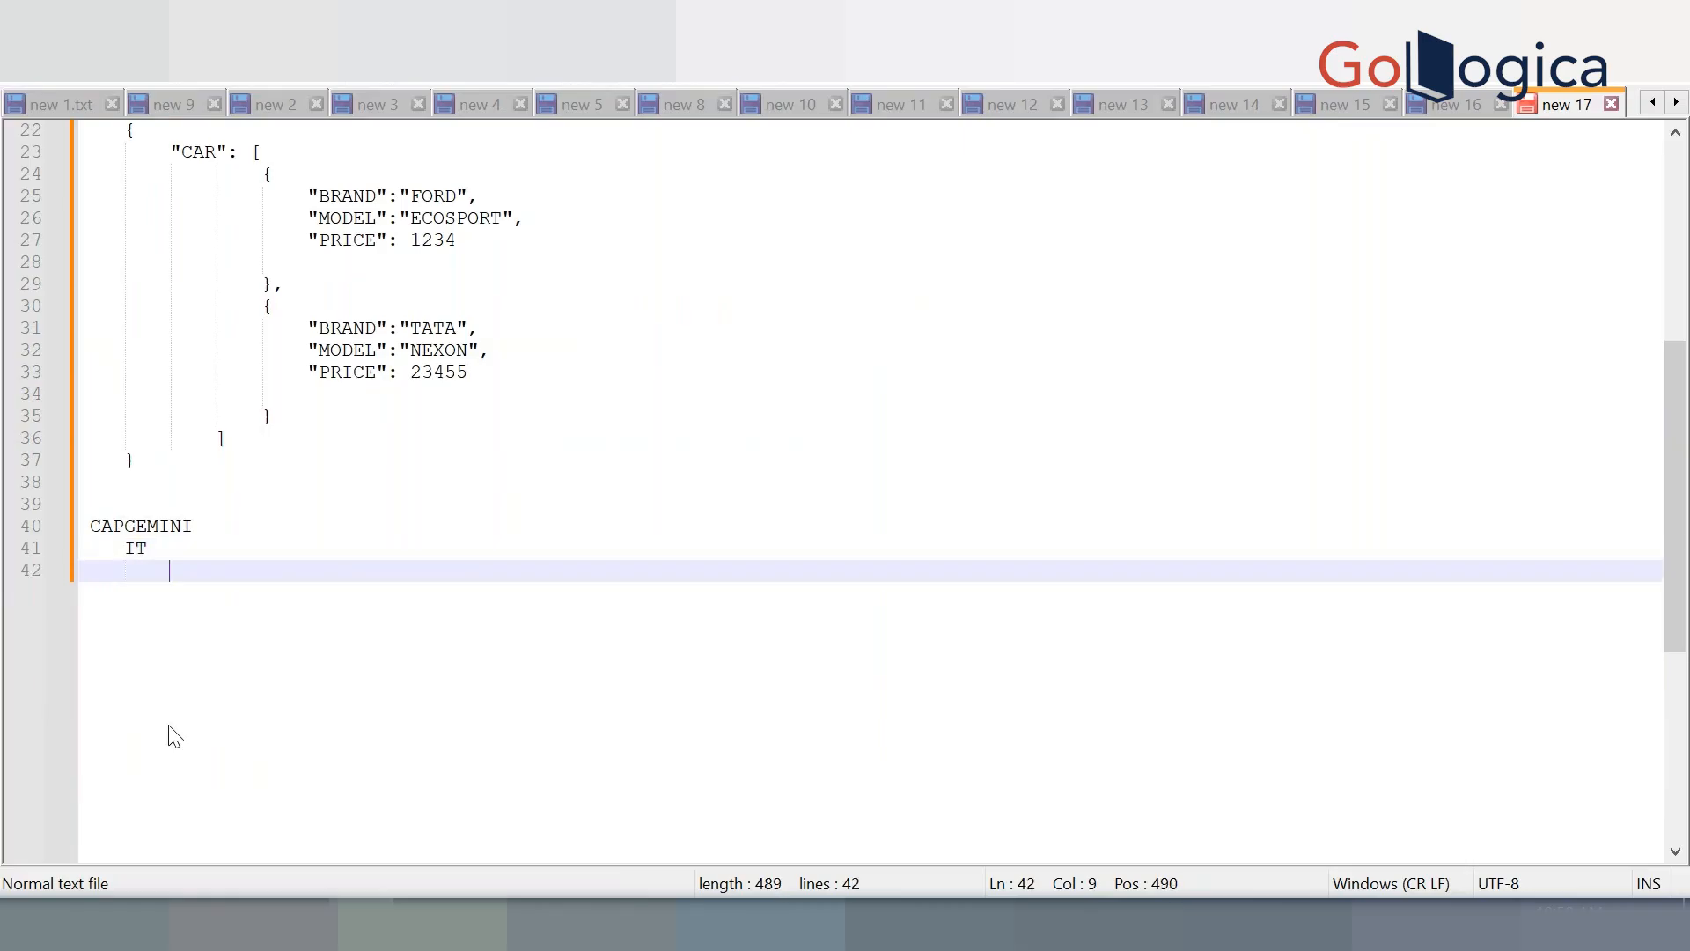
pyautogui.write('NAME')
pyautogui.press('Return')
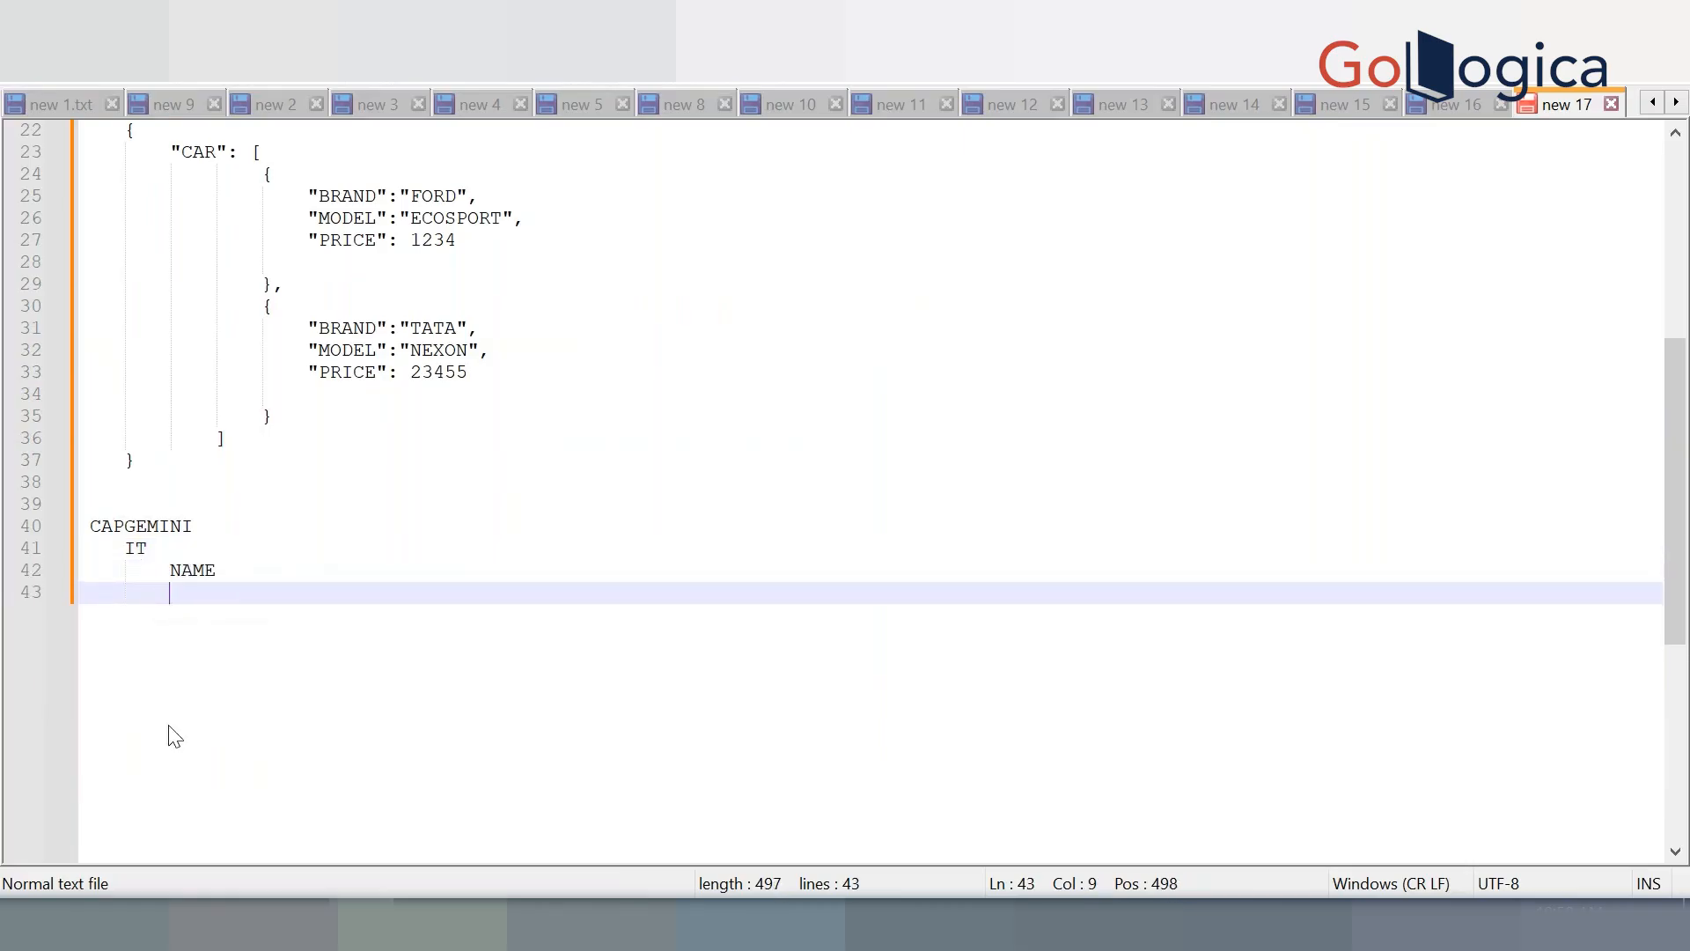
pyautogui.write('ID')
pyautogui.press('Return')
pyautogui.write('PROJECT')
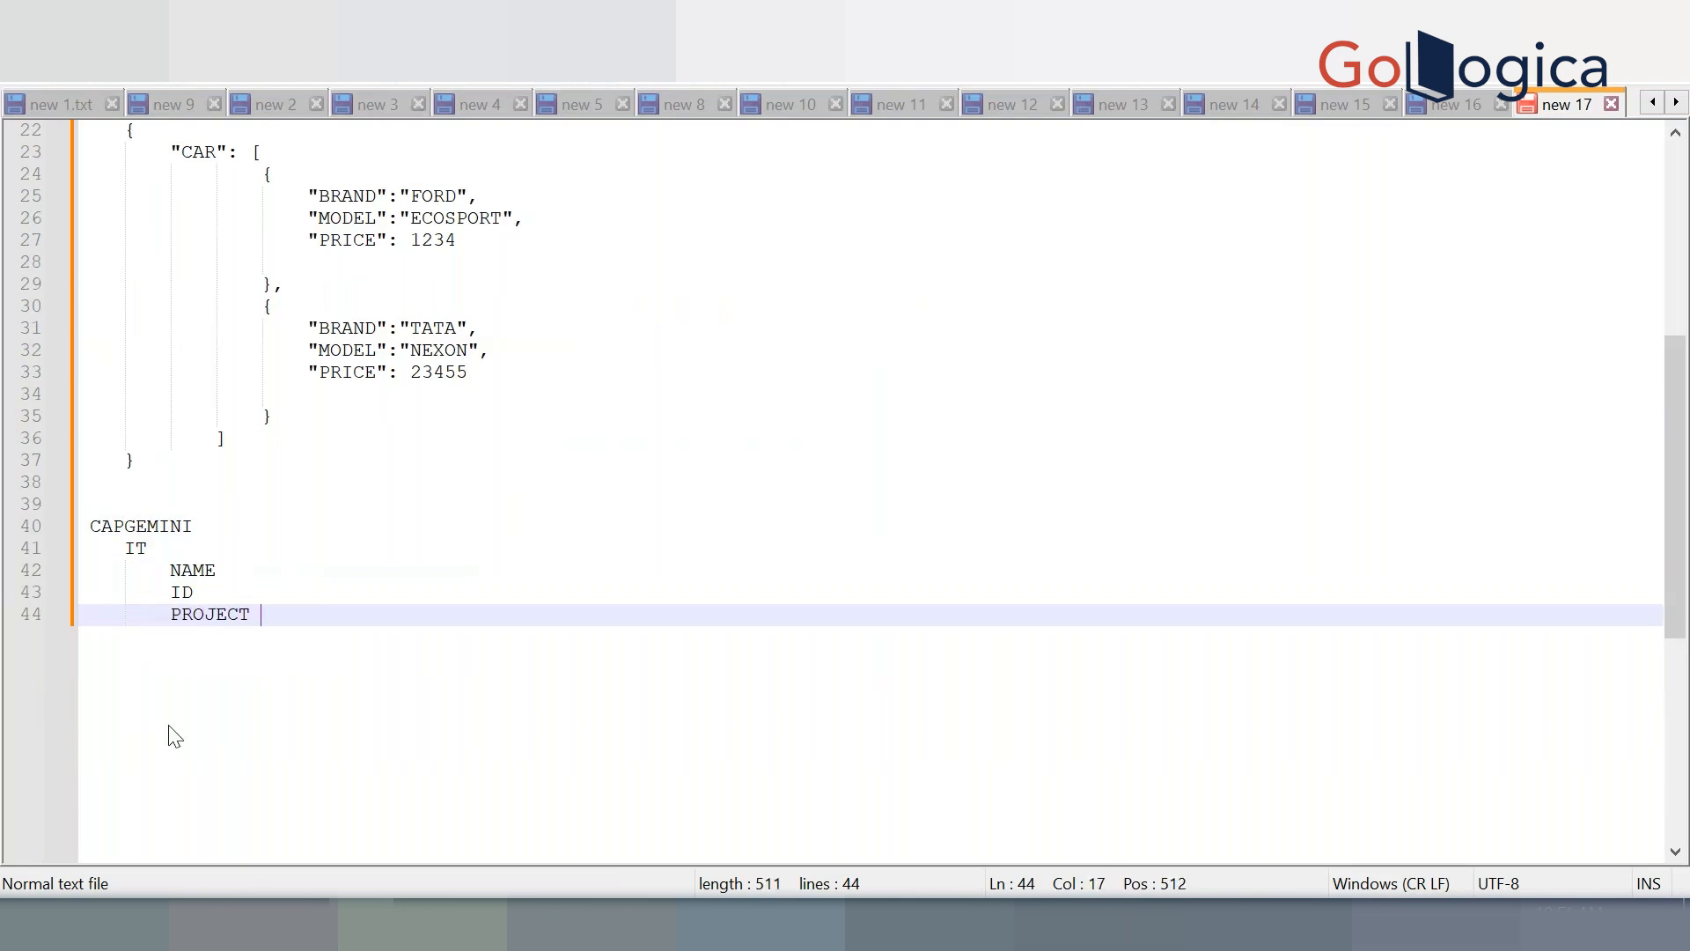
pyautogui.press('Return')
# Add a FINANCE department under CAPGEMINI with indented NAME, ID and PROJECT fields
pyautogui.press('BackSpace')
pyautogui.write('FINANCE')
pyautogui.press('Return')
pyautogui.press('Tab')
pyautogui.write('NAME')
pyautogui.press('Escape')
pyautogui.press('Return')
pyautogui.write('ID')
pyautogui.press('Return')
pyautogui.write('PROJECT')
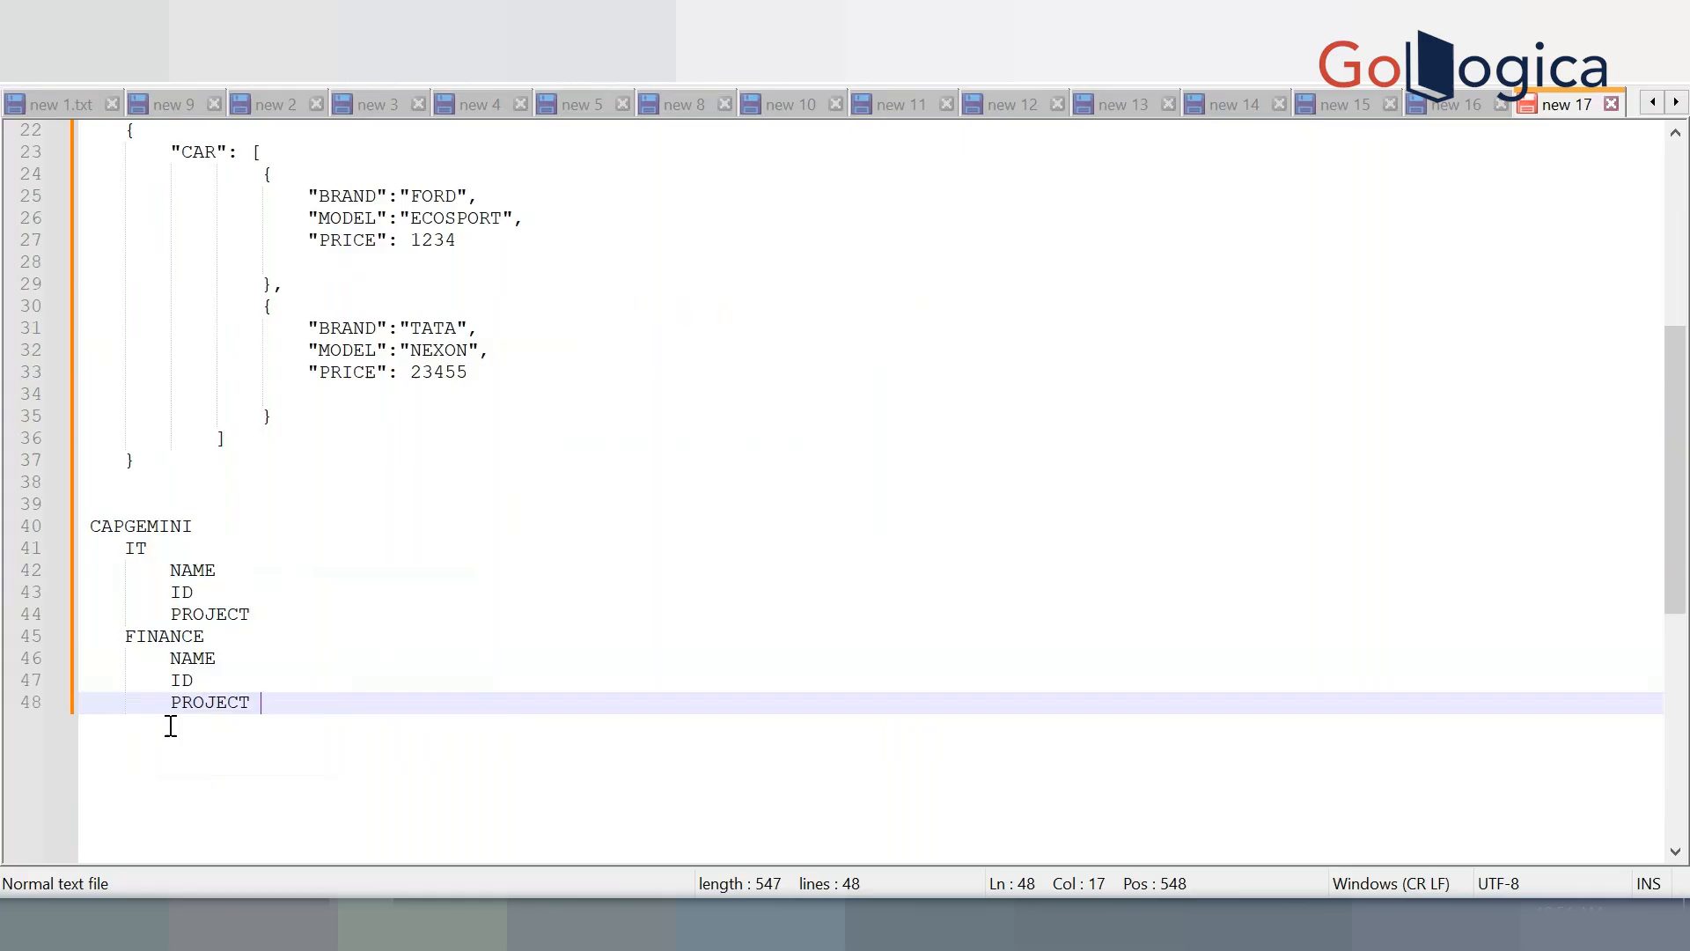
pyautogui.press('Return')
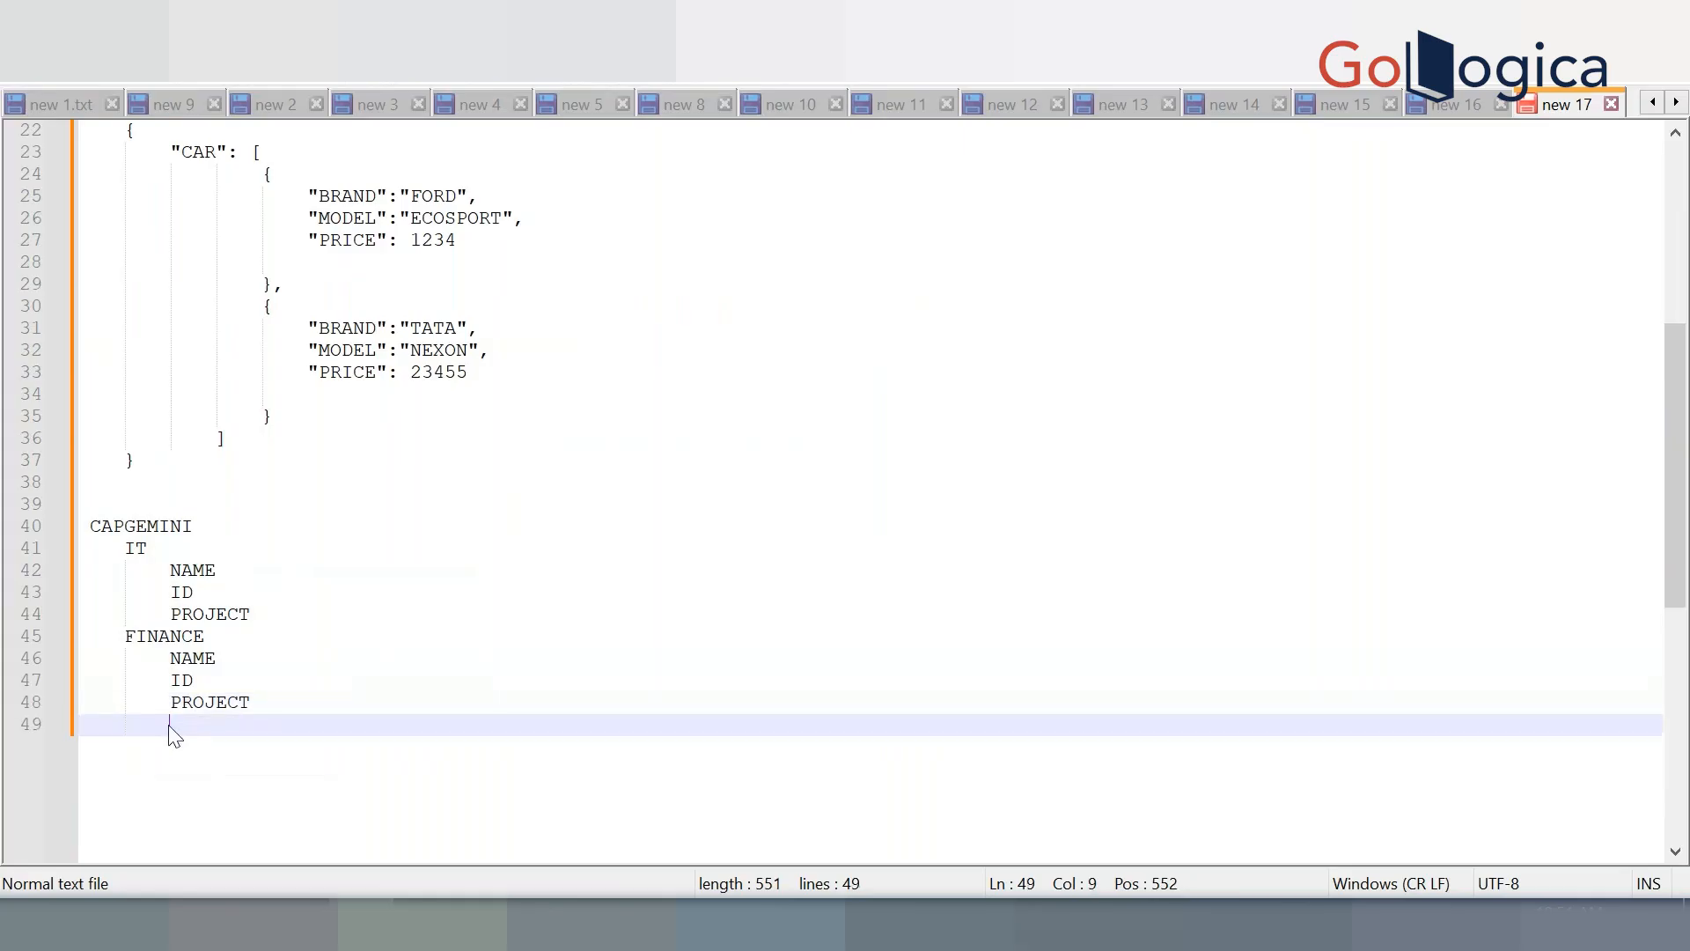
pyautogui.click(272, 705)
pyautogui.moveTo(272, 705); pyautogui.dragTo(72, 528)
pyautogui.click(174, 805)
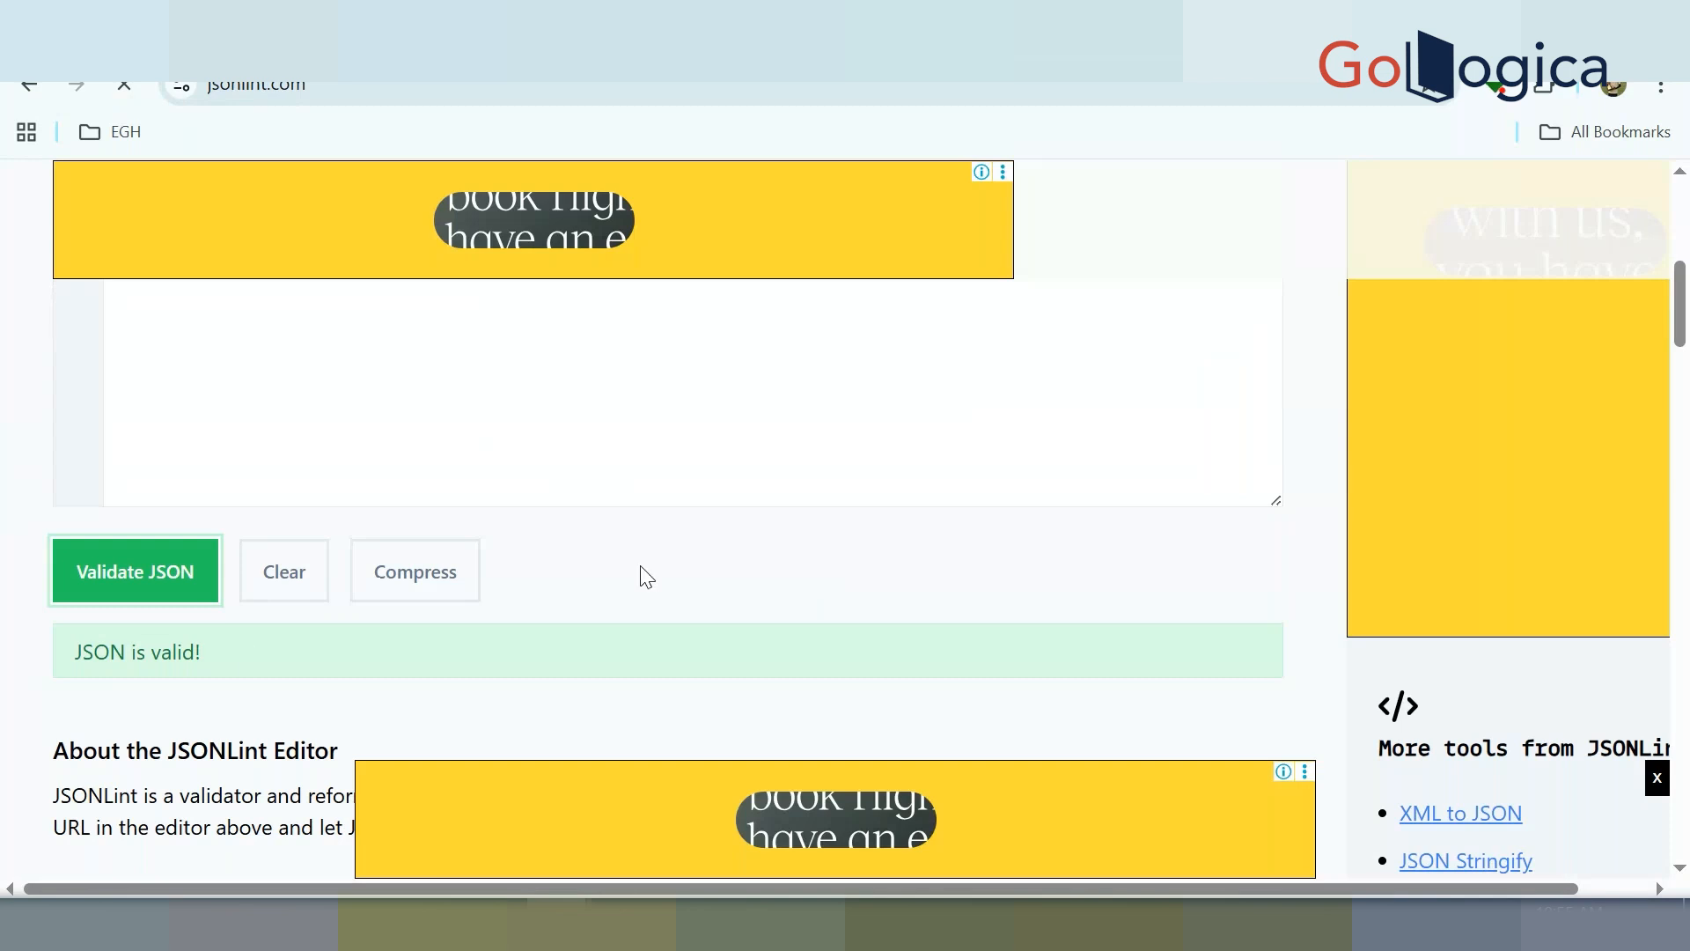
# Review the validated CAR JSON in JSONLint, highlighting the word CAR
pyautogui.scroll(5, 647, 577)
pyautogui.scroll(-1, 642, 566)
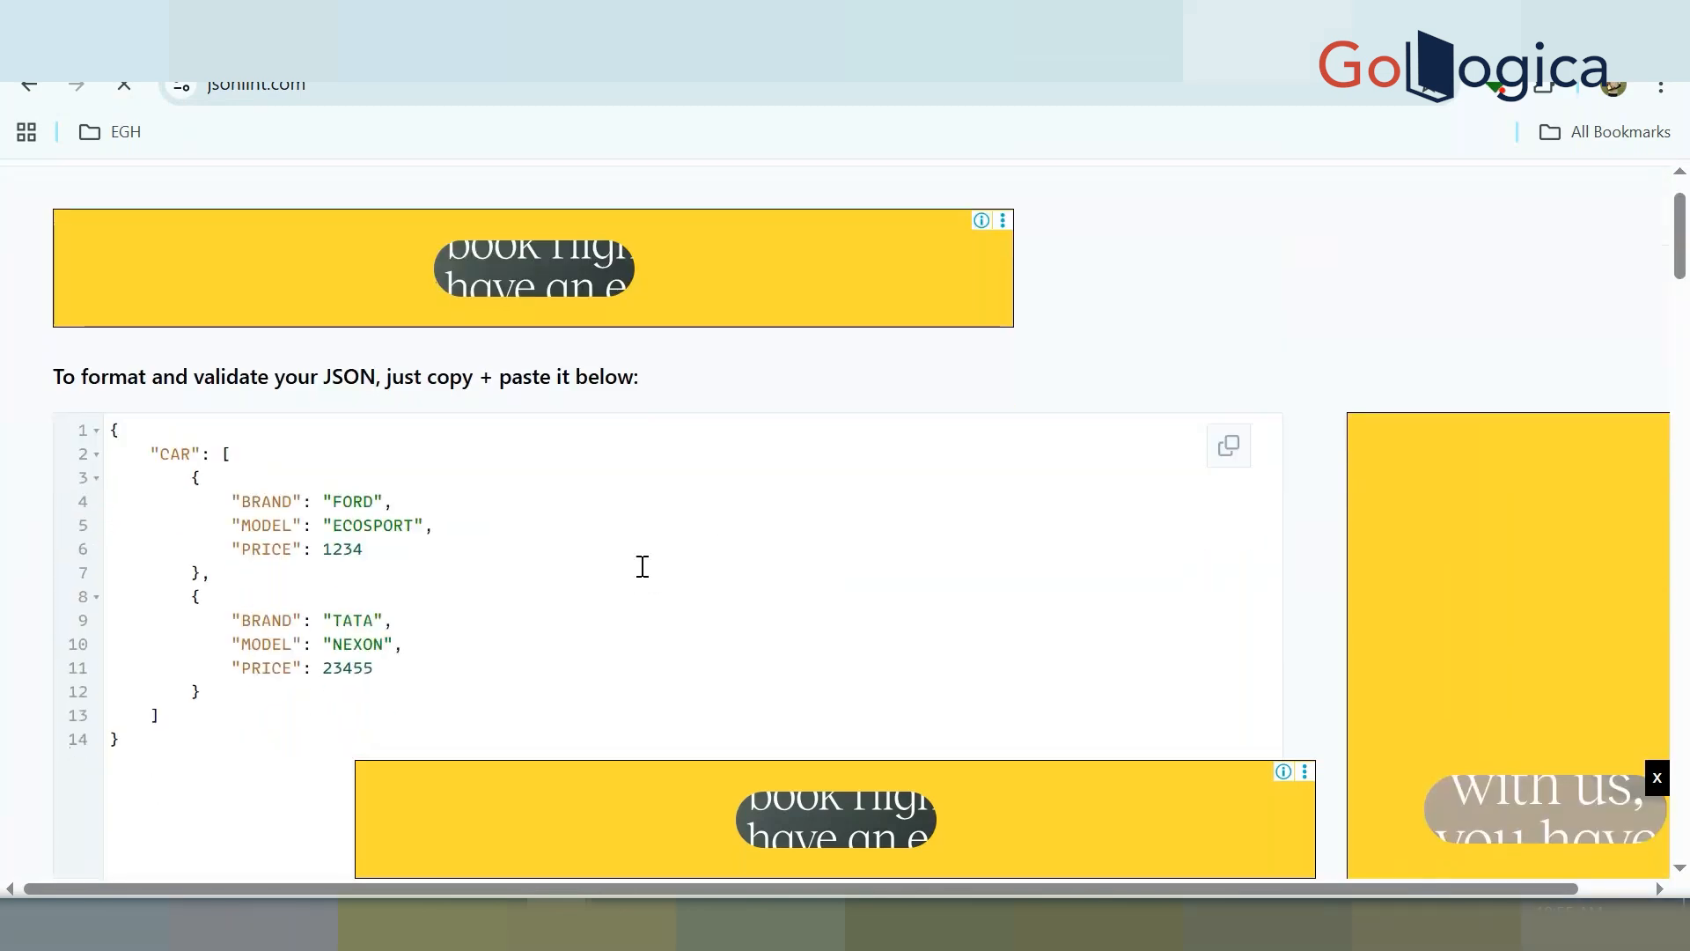
pyautogui.doubleClick(172, 456)
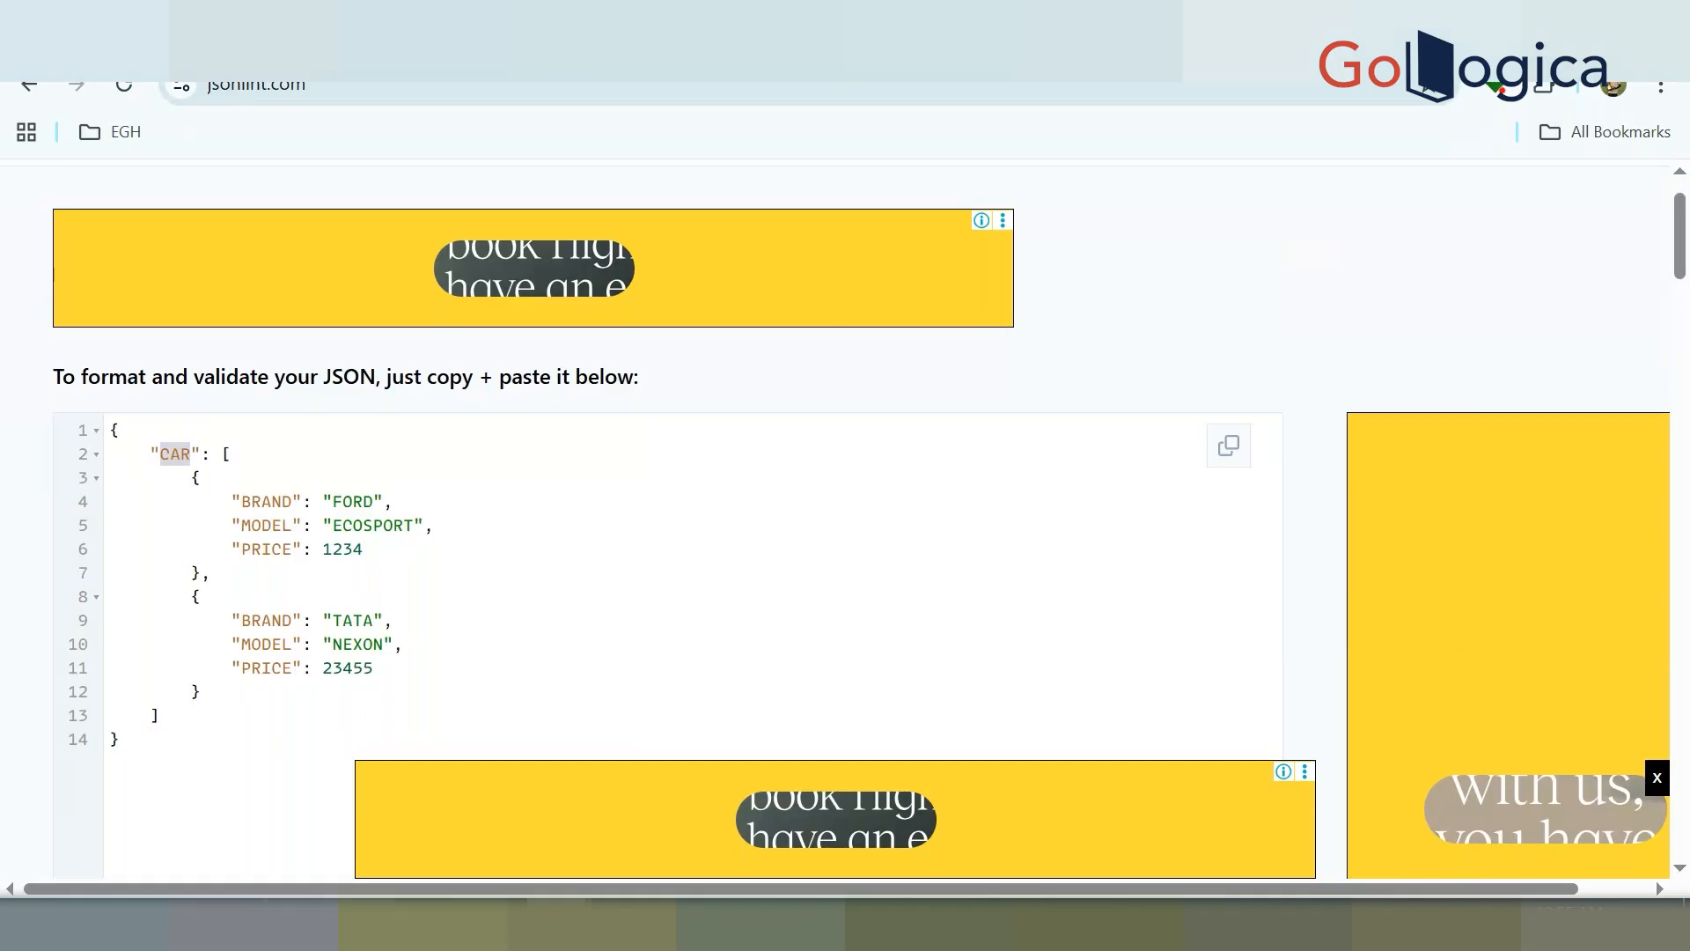
pyautogui.hotkey('alt', 'Tab')
# Append '--> WSDL' to the end of the SOAP webservices line
pyautogui.click(321, 495)
pyautogui.scroll(7, 321, 493)
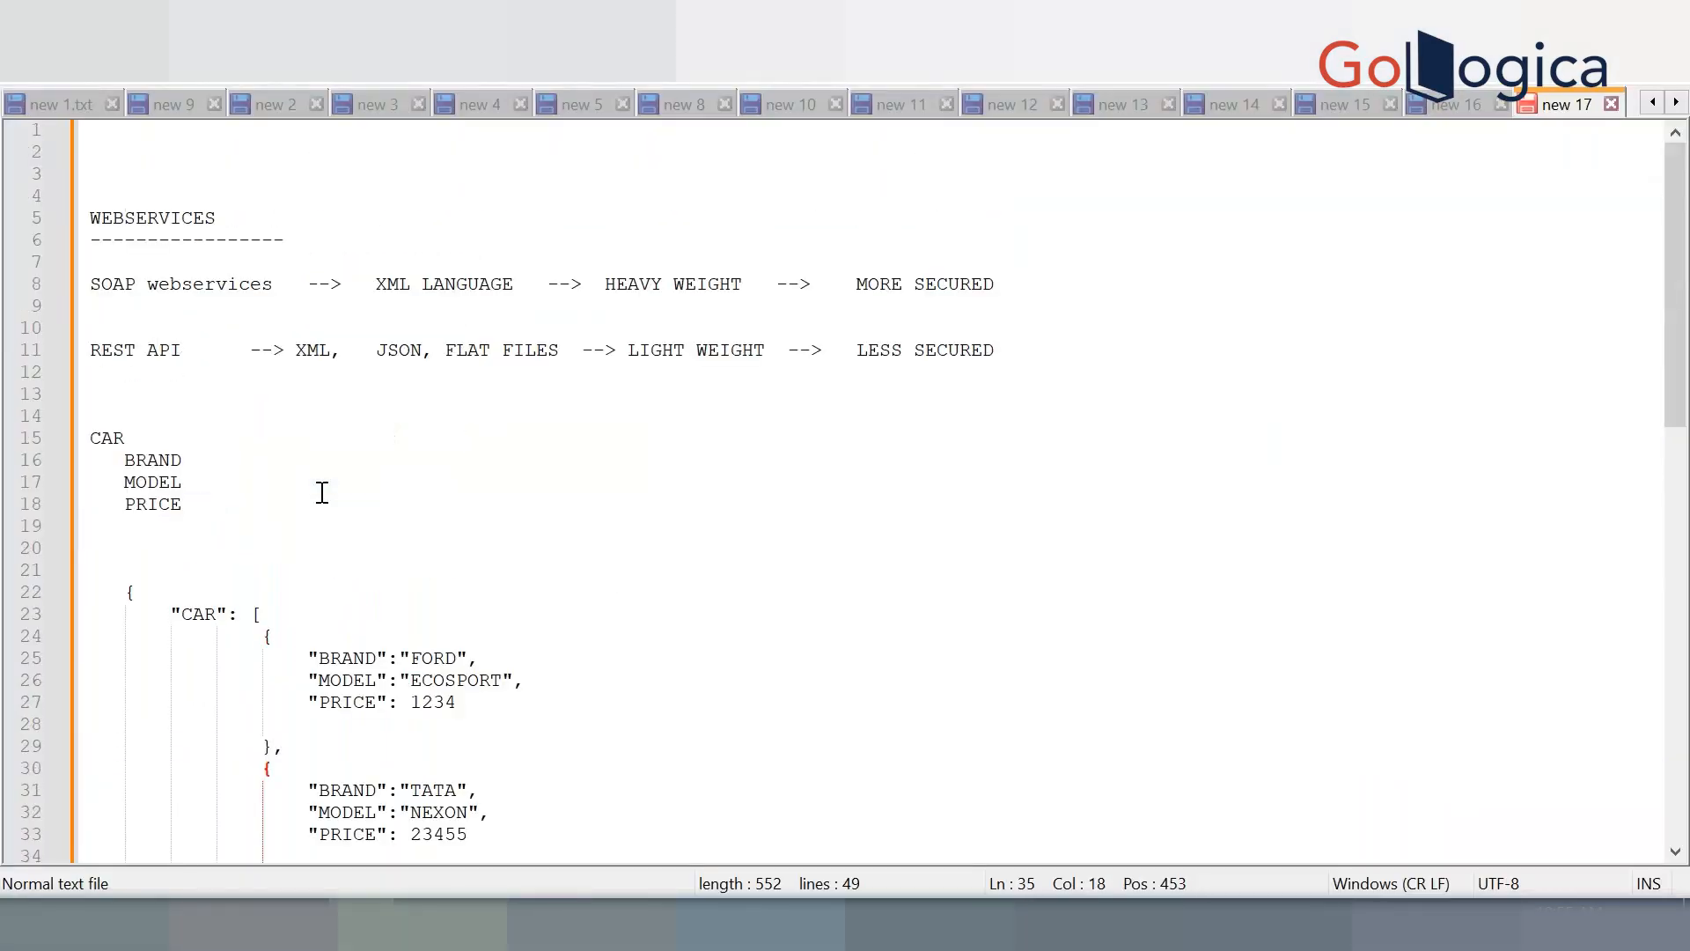
pyautogui.moveTo(92, 351); pyautogui.dragTo(181, 352)
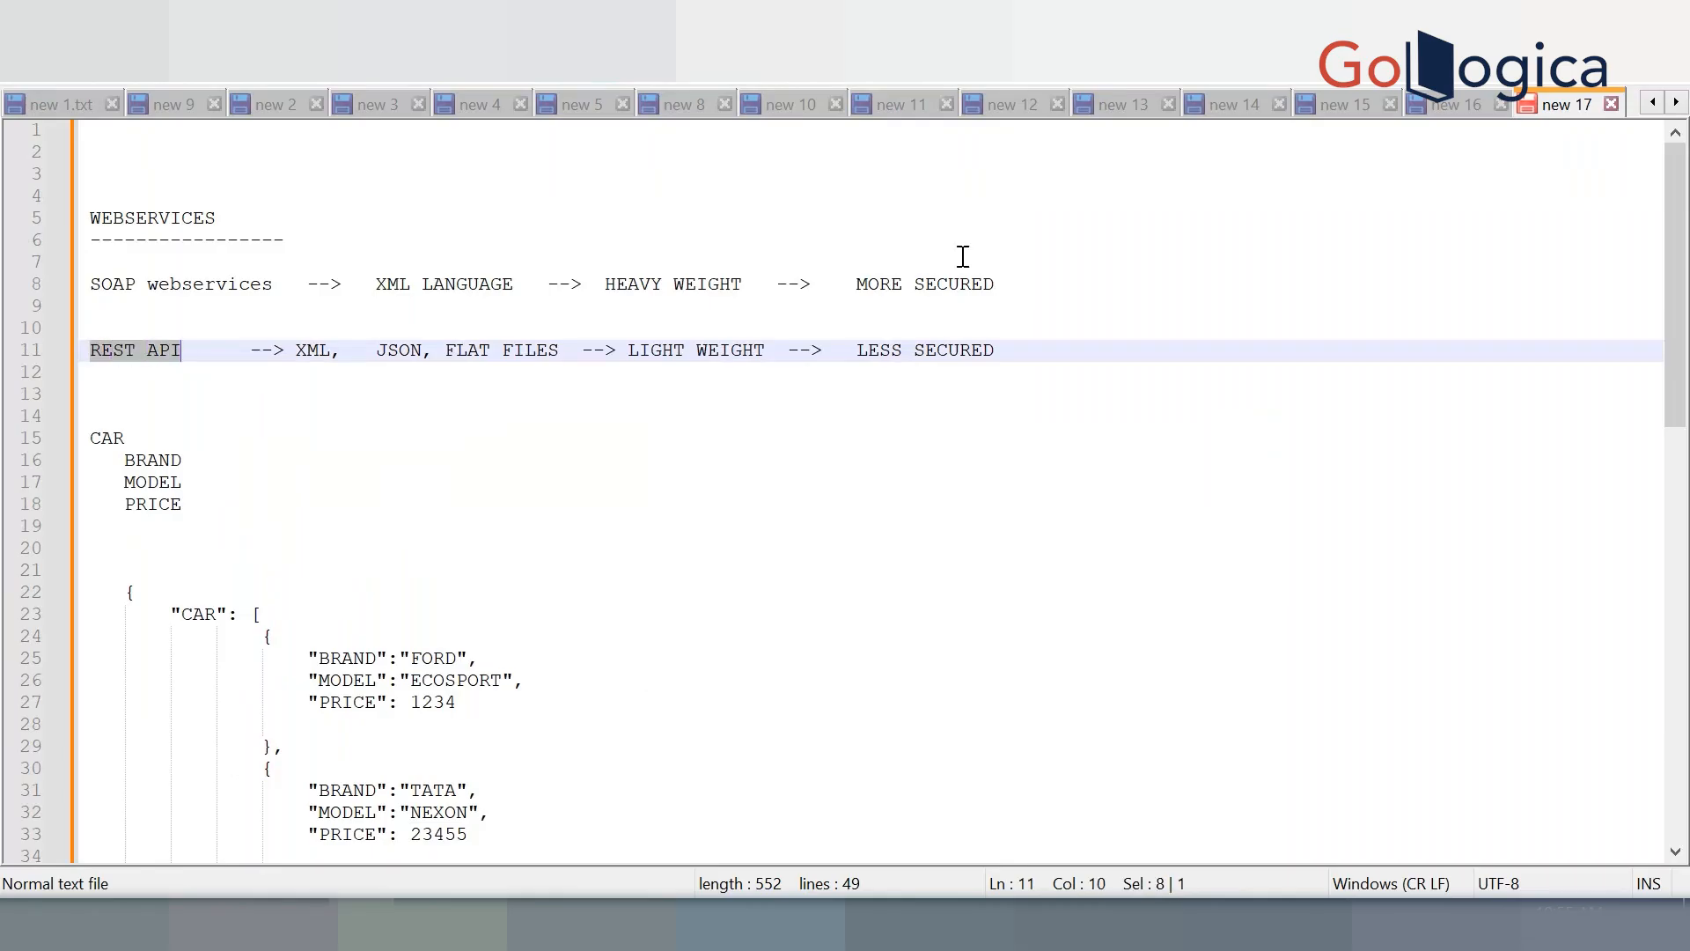
pyautogui.click(1083, 283)
pyautogui.write('-')
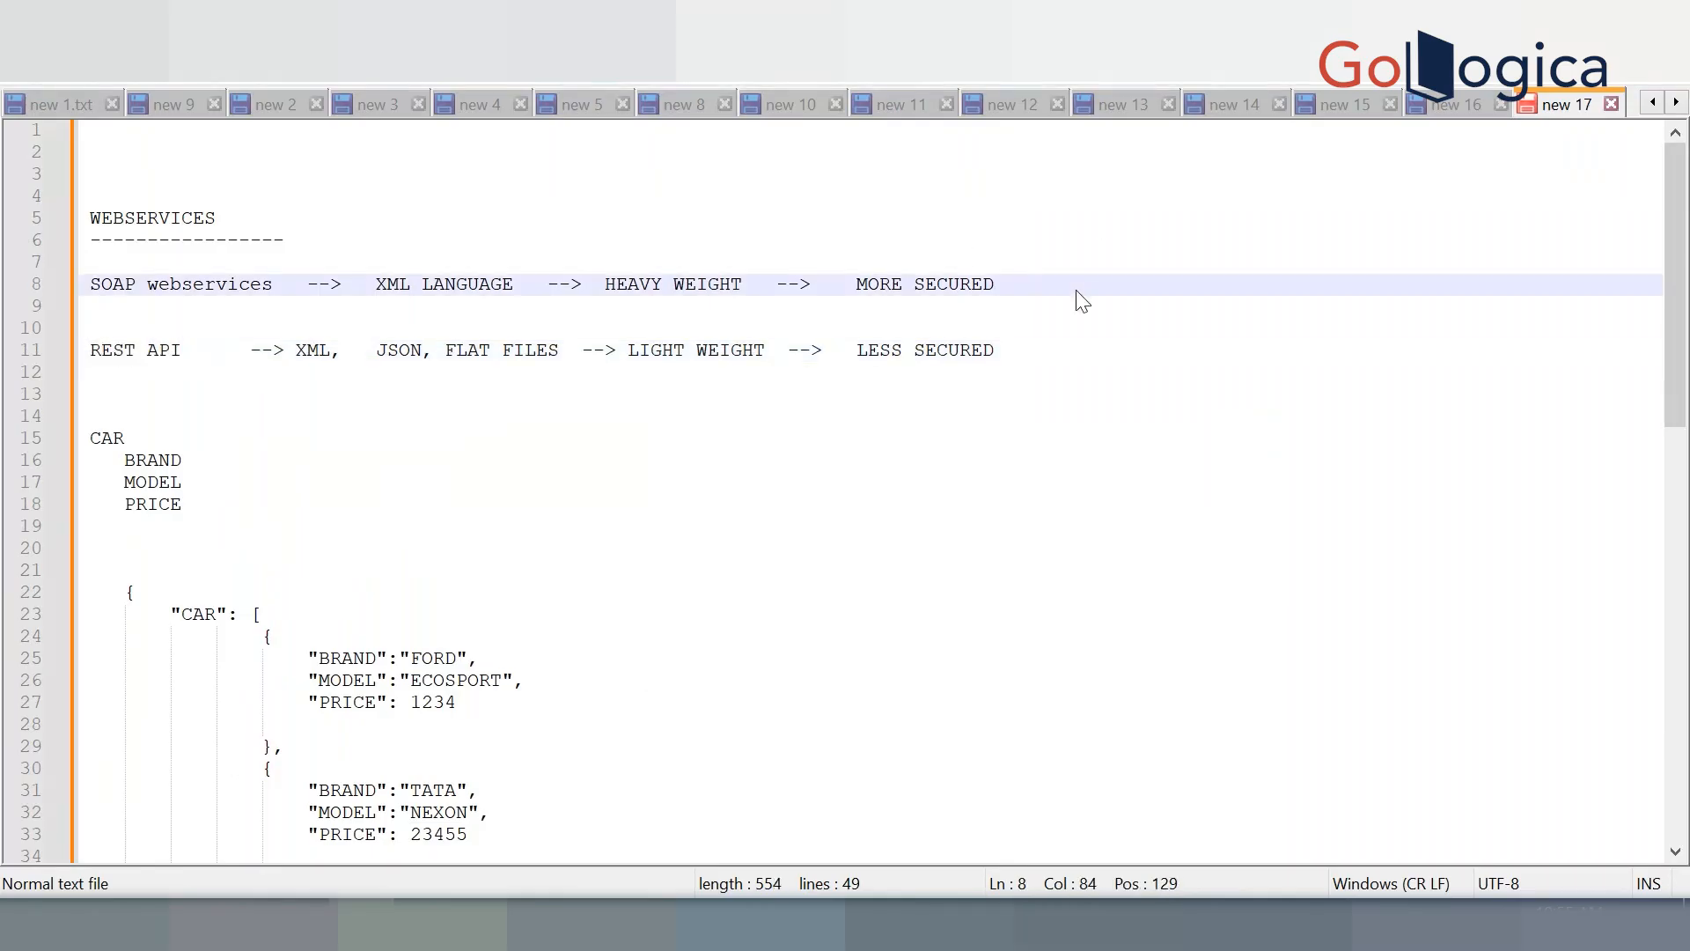
pyautogui.write('-> WSDL')
# Append '--> WADL' to the REST API line and review both additions
pyautogui.click(1079, 350)
pyautogui.write('-->')
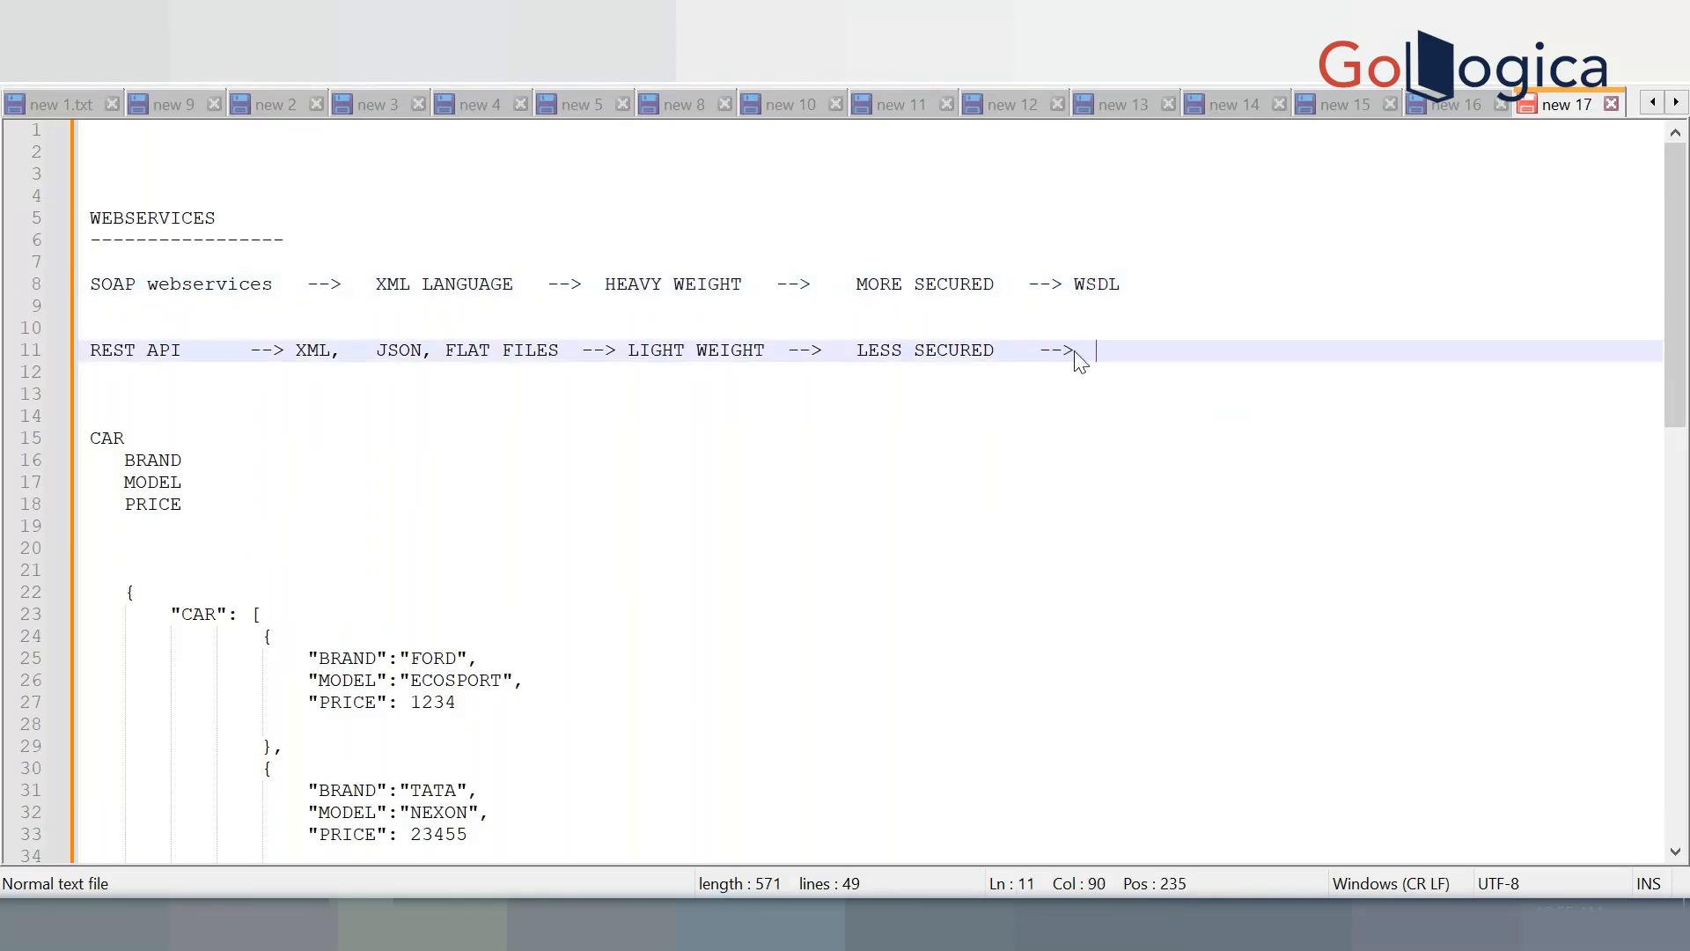
pyautogui.write('WADL')
pyautogui.moveTo(1149, 284); pyautogui.dragTo(1074, 289)
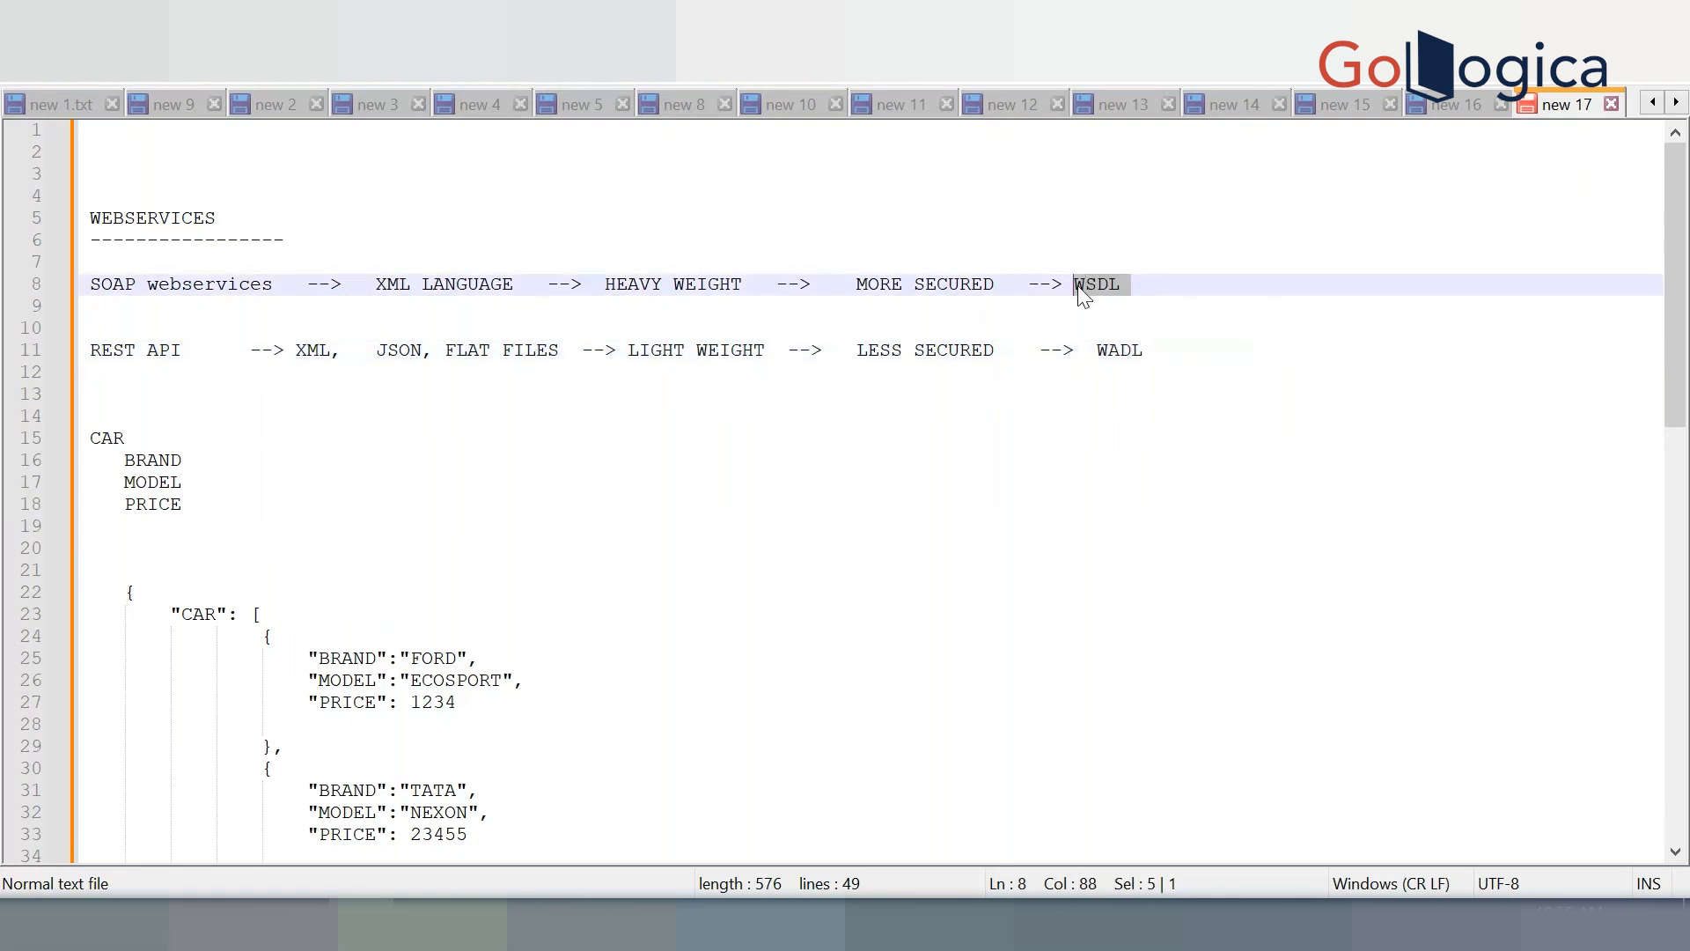
pyautogui.moveTo(1150, 350); pyautogui.dragTo(1090, 348)
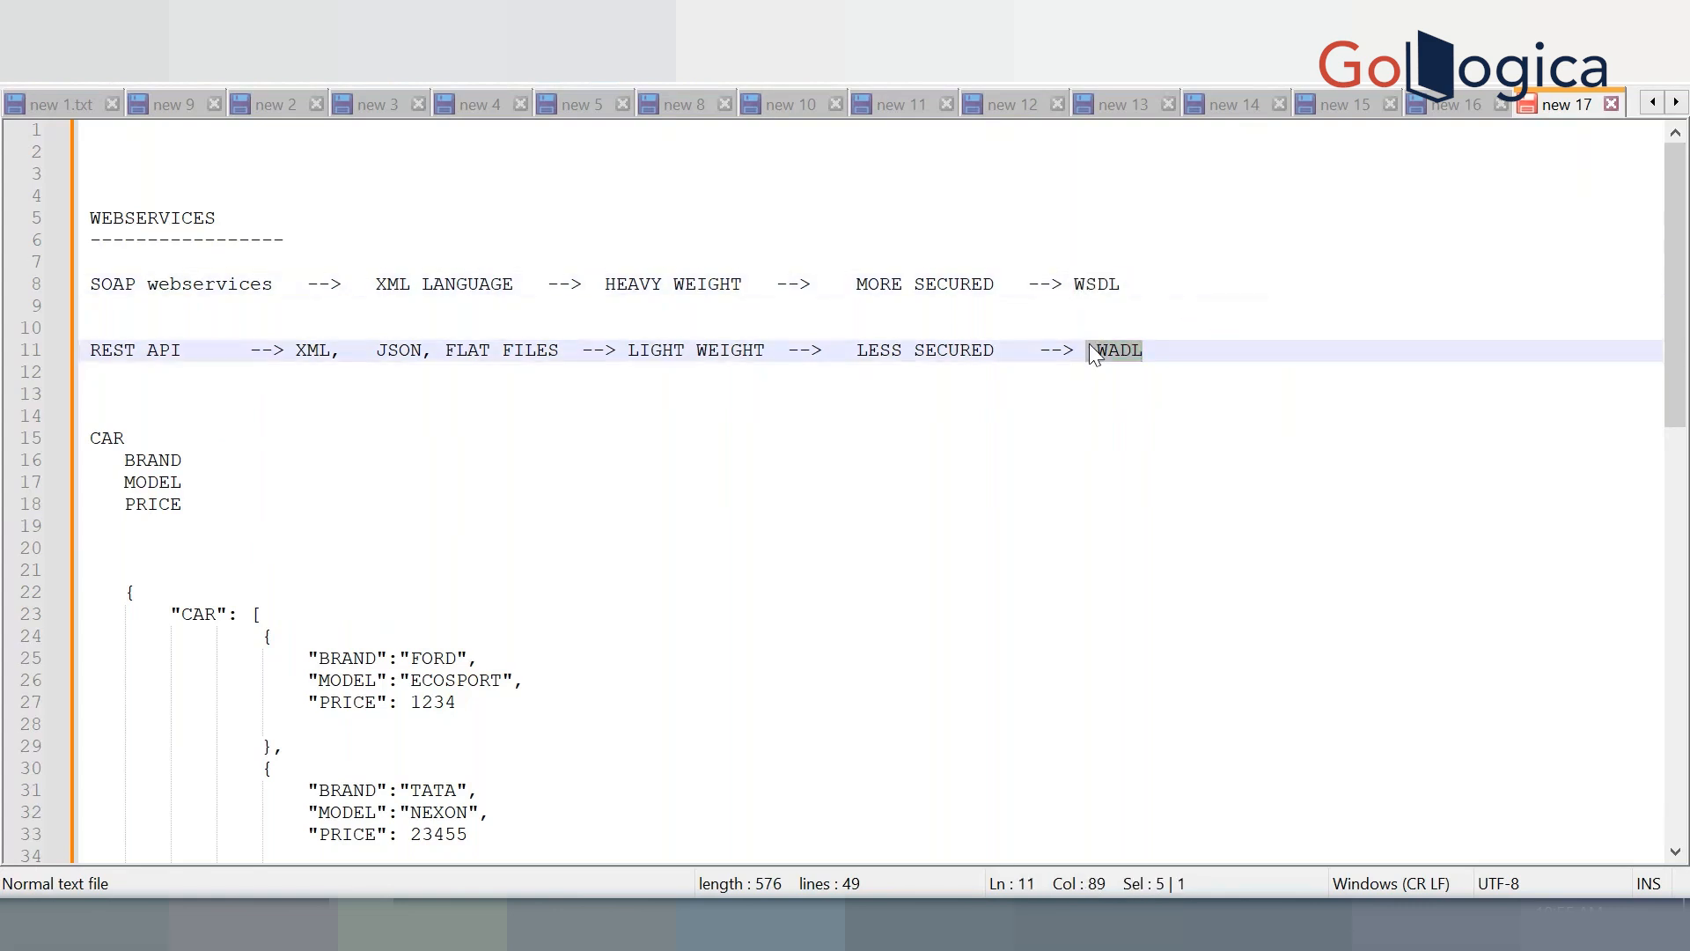
pyautogui.click(1157, 349)
pyautogui.moveTo(1158, 349); pyautogui.dragTo(96, 352)
pyautogui.click(666, 756)
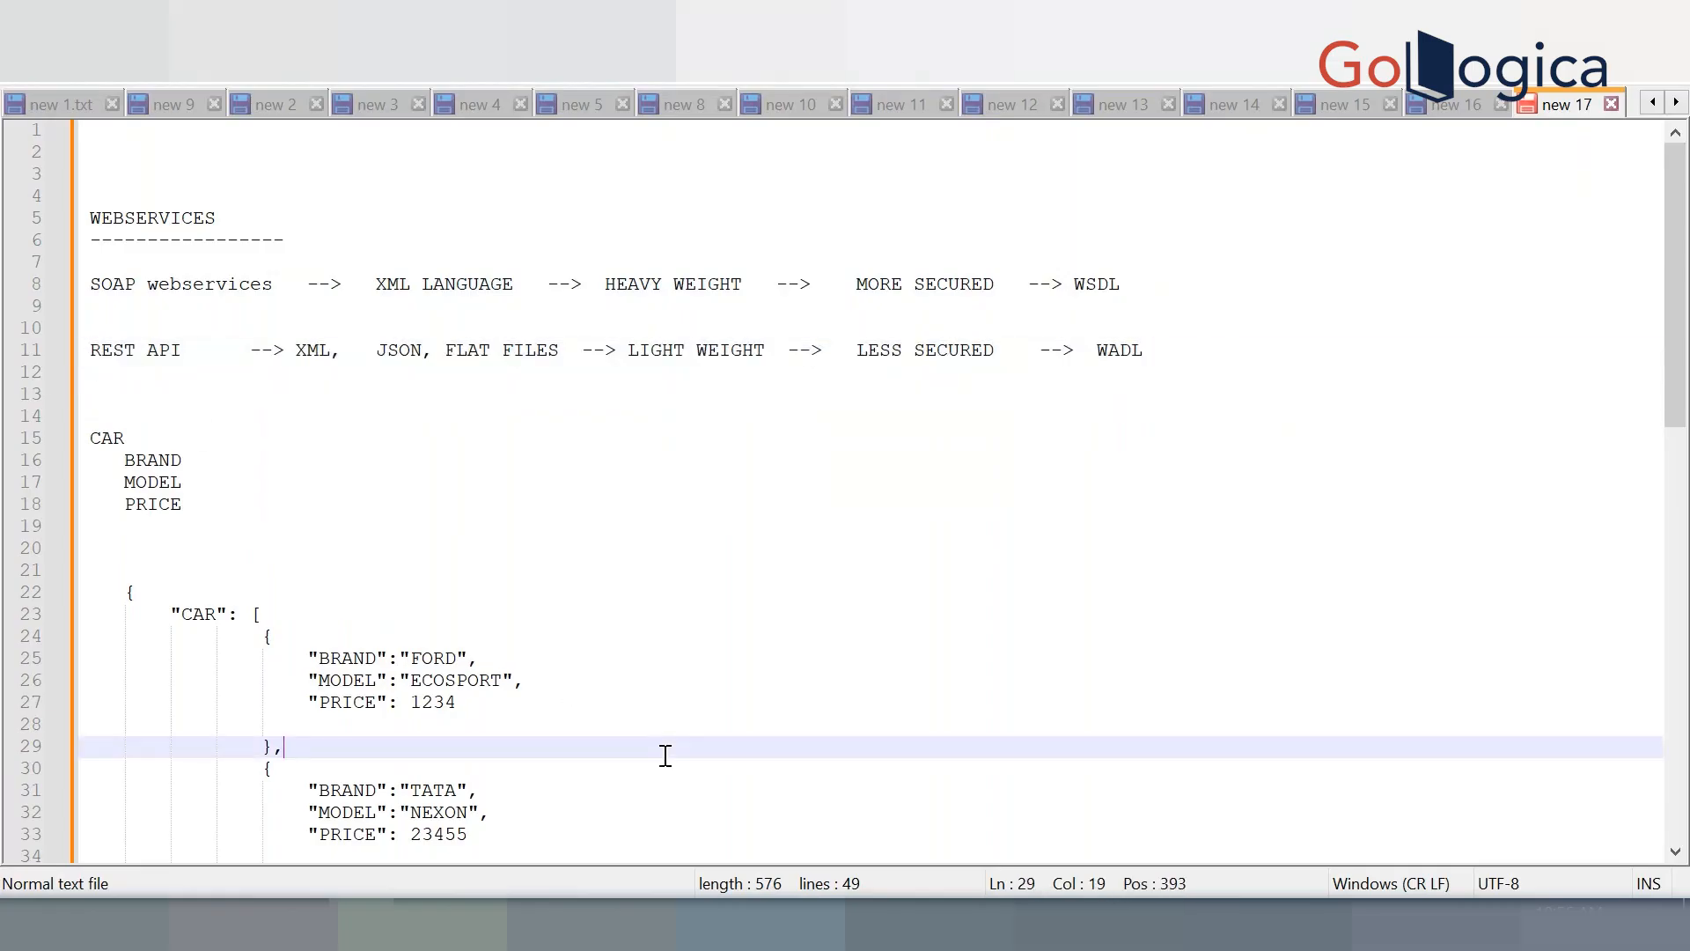
# Add a REST API heading with a ============ underline and a MULTIPLE METHODS label
pyautogui.scroll(-15, 665, 756)
pyautogui.click(498, 597)
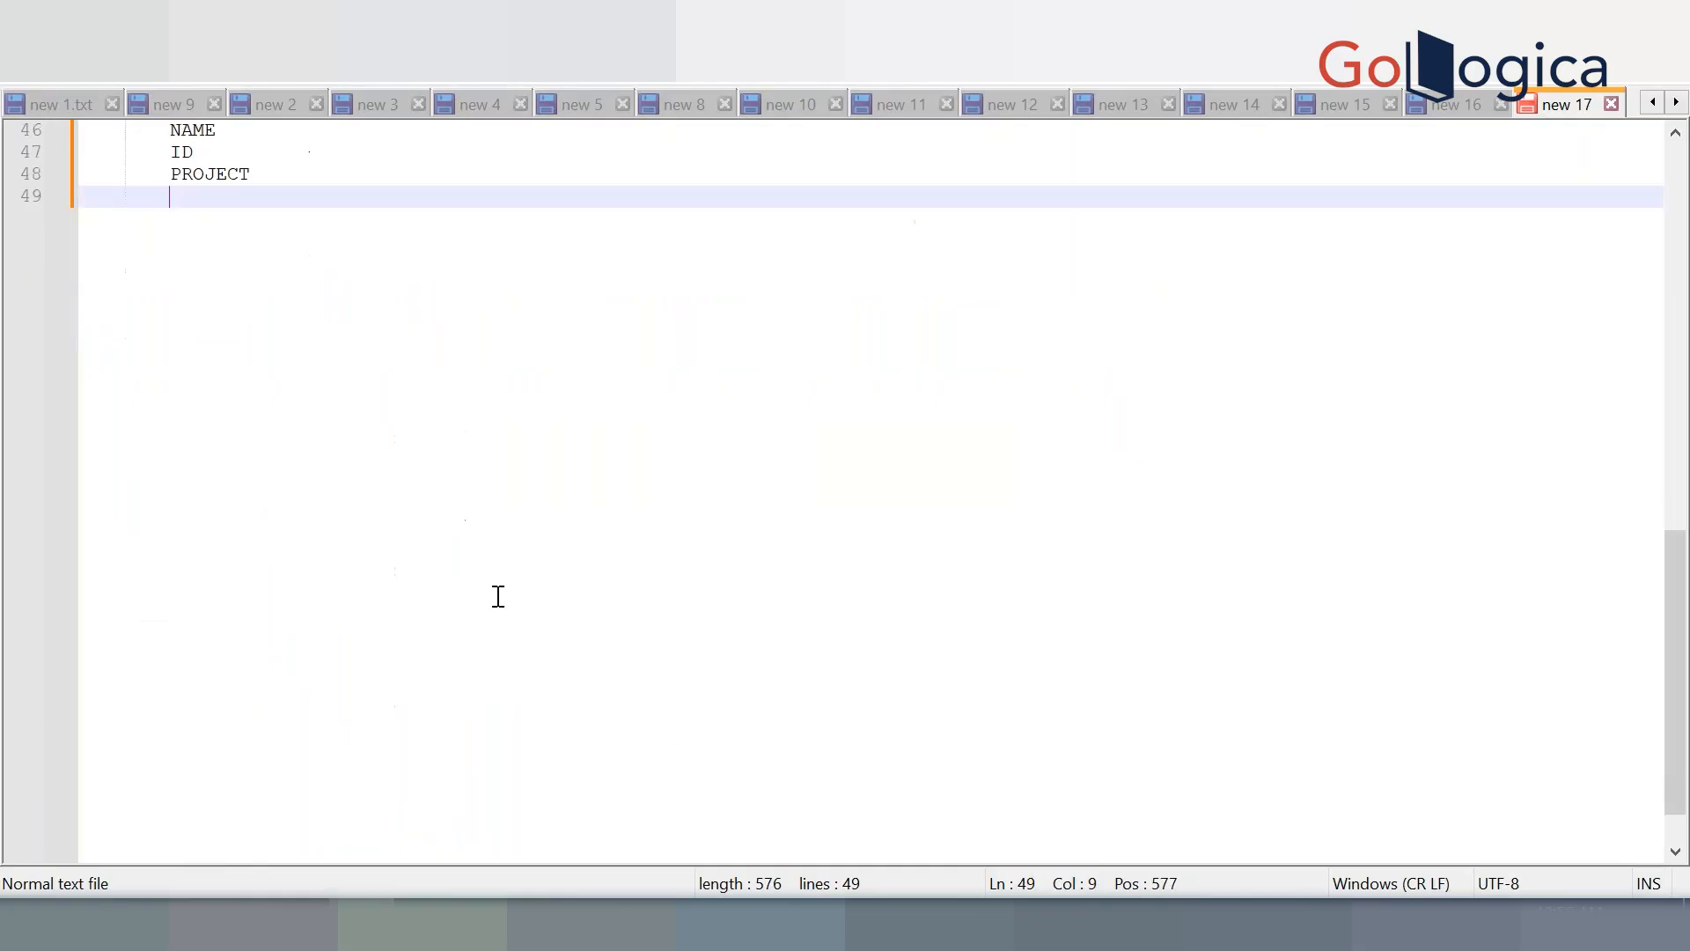
pyautogui.press('Return')
pyautogui.press('Return')
pyautogui.press('Return')
pyautogui.press('Return')
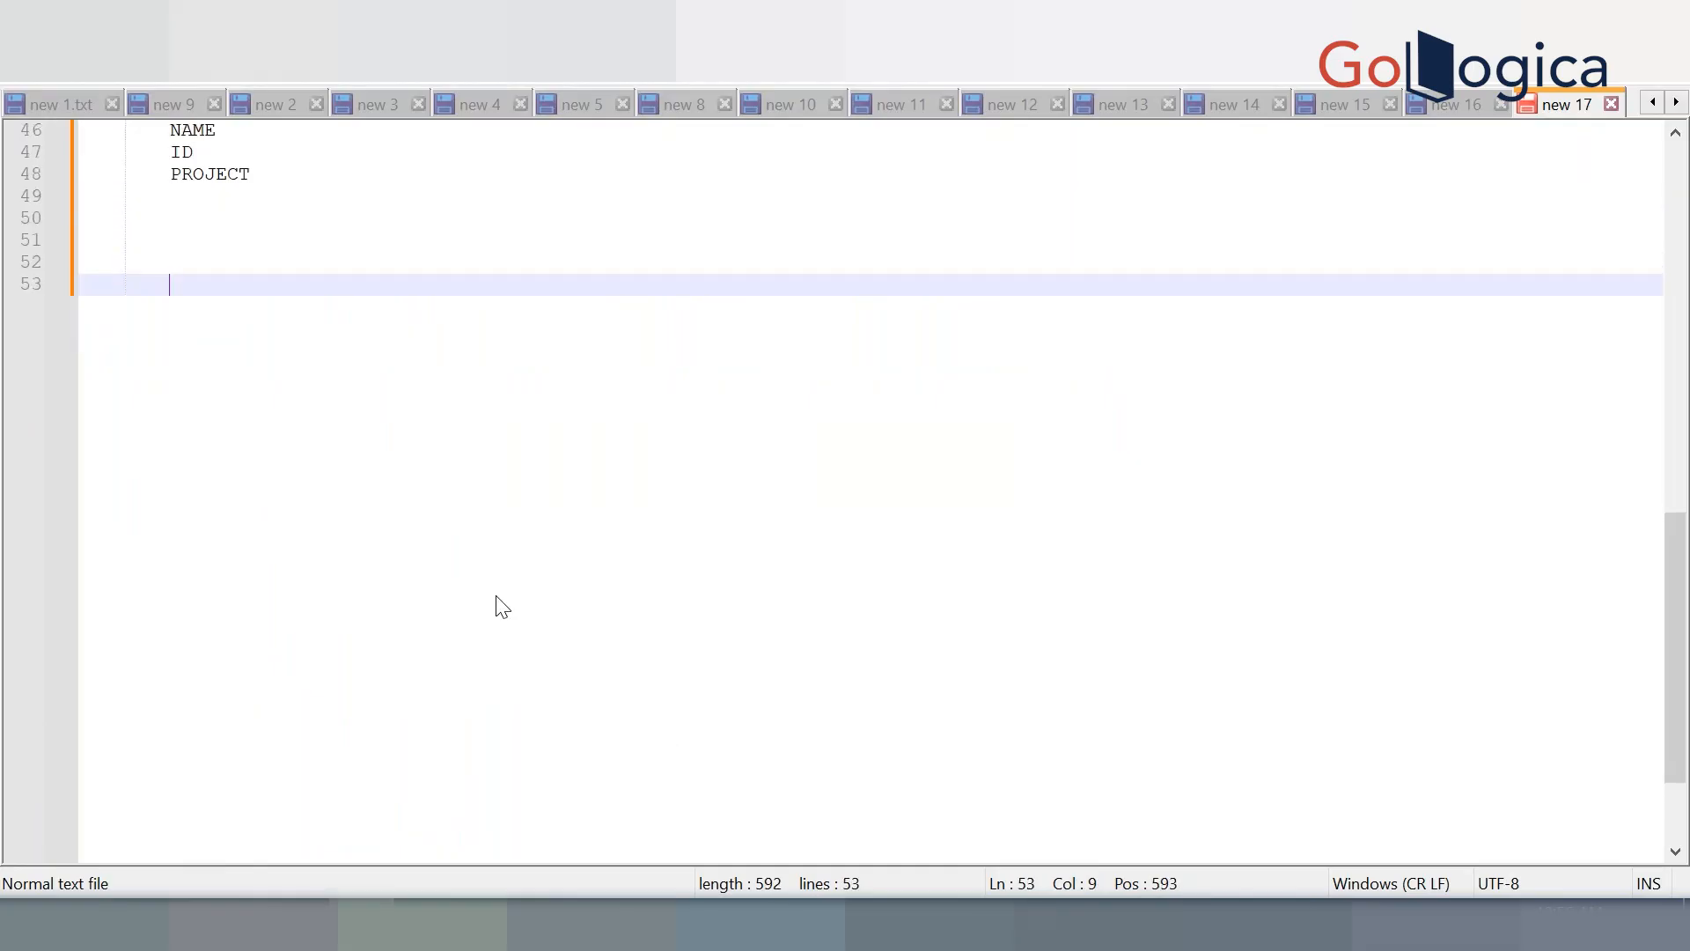
pyautogui.write('REST API')
pyautogui.press('Return')
pyautogui.write('============')
pyautogui.press('Return')
pyautogui.press('Return')
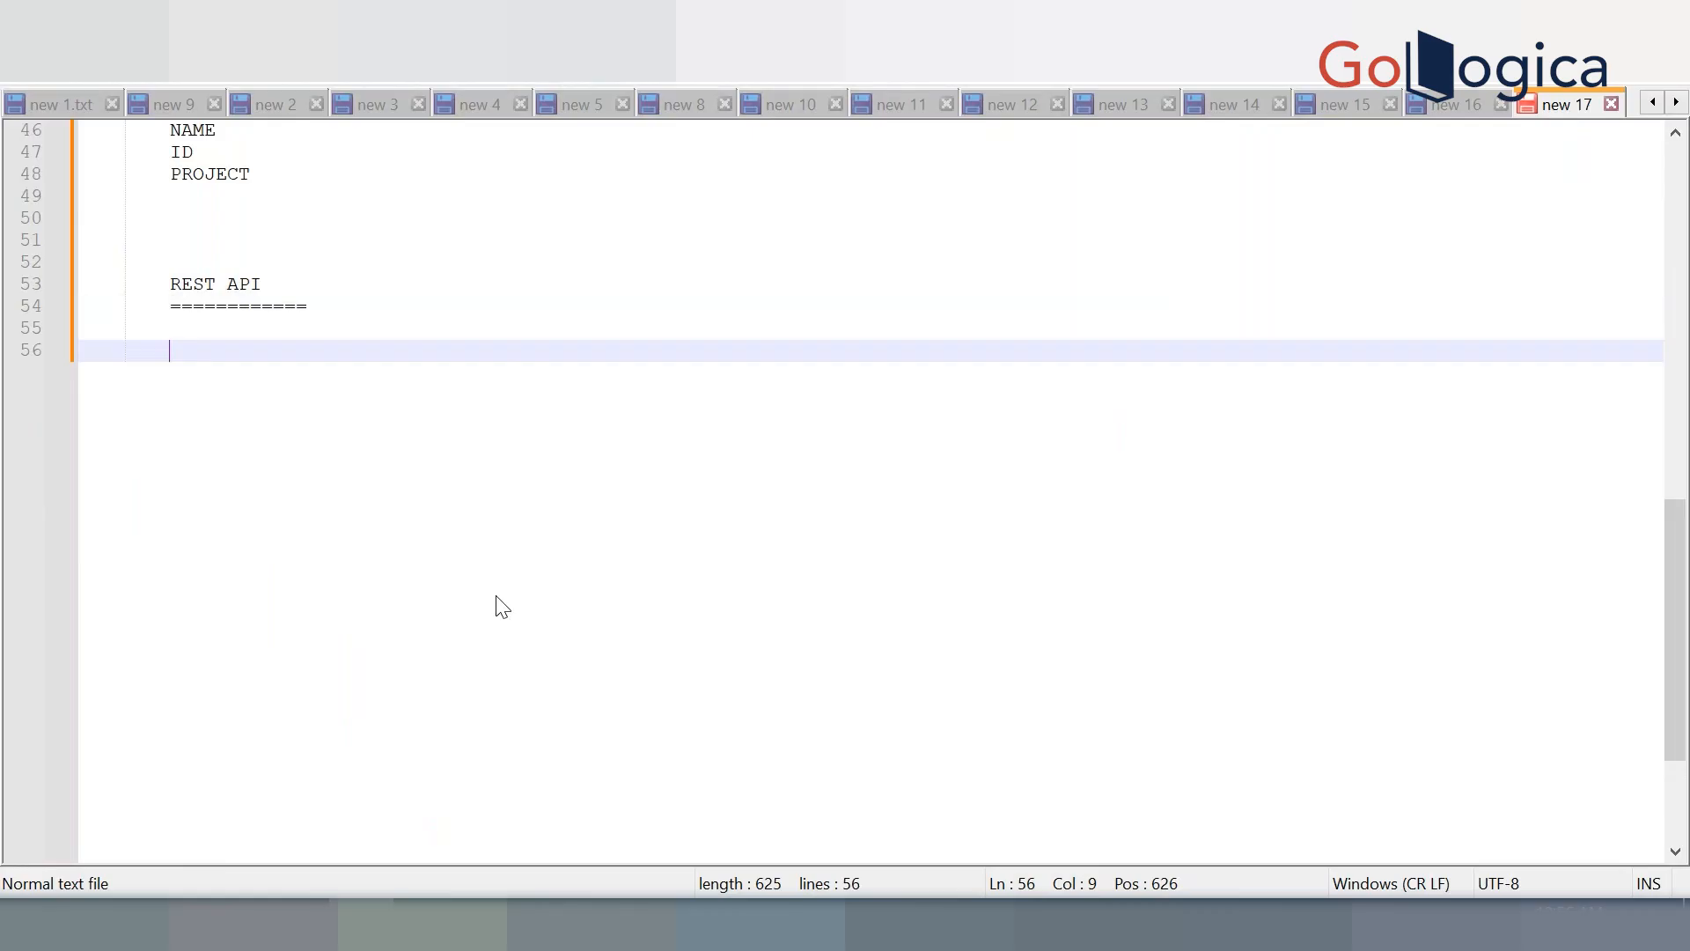
pyautogui.write('MULTIPLE METHODS')
pyautogui.press('Return')
pyautogui.press('Return')
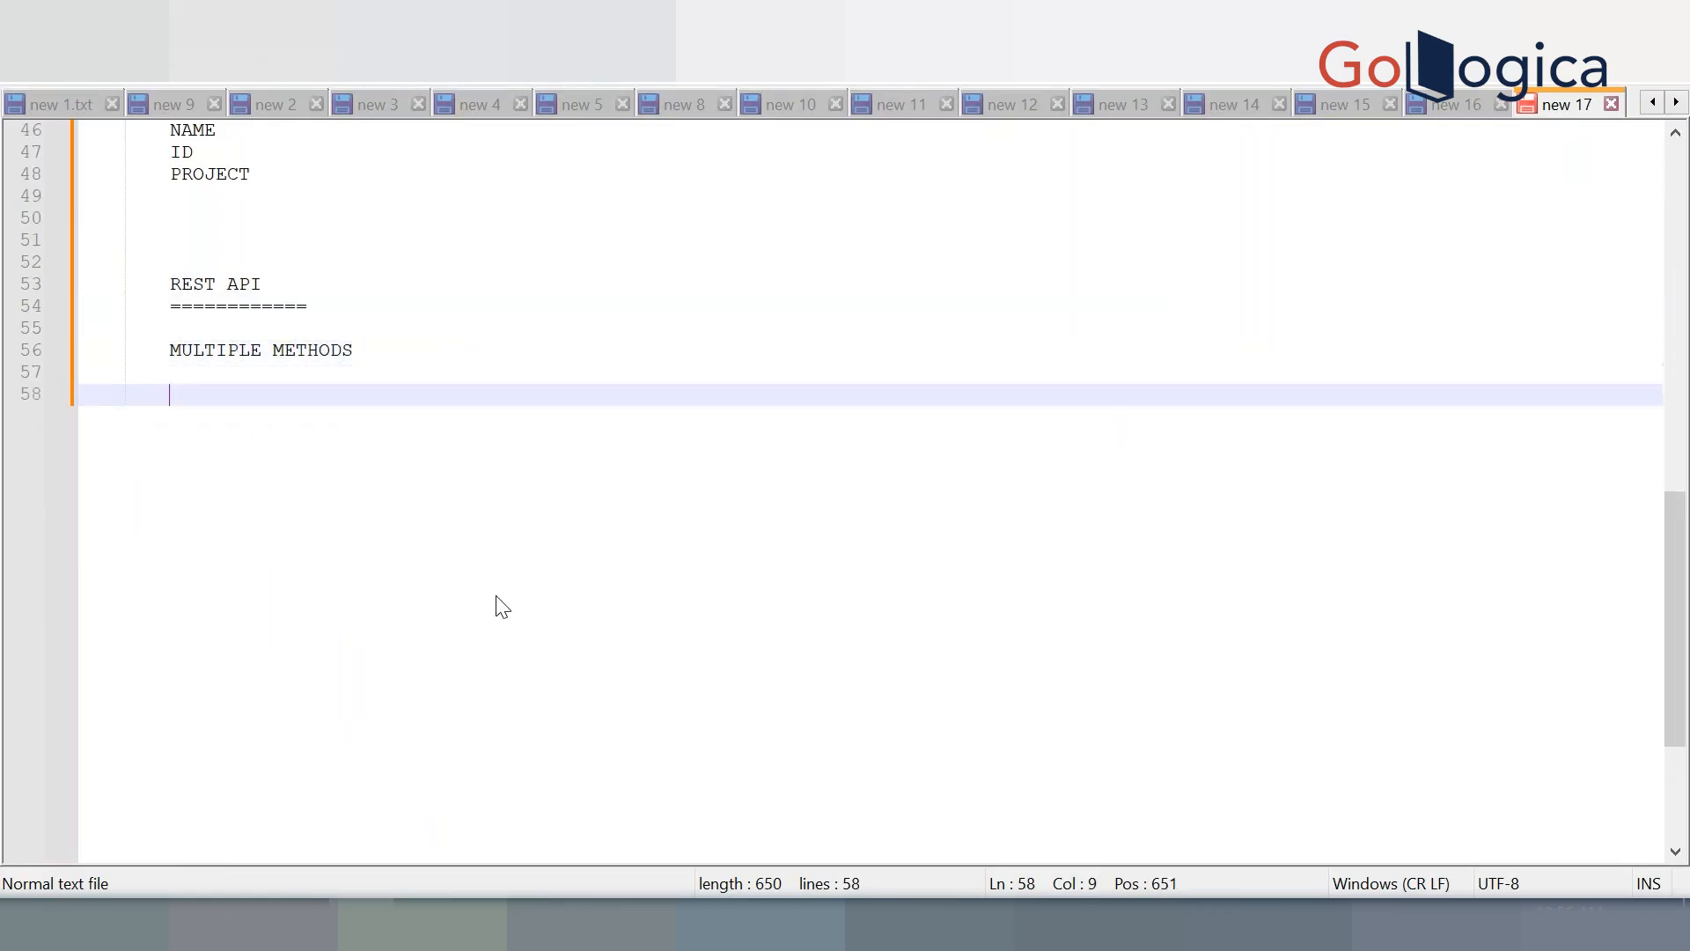
# List GET, PUT, POST, DELETE and PATCH as indented lines under MULTIPLE METHODS
pyautogui.press('Tab')
pyautogui.press('Tab')
pyautogui.write('GETT')
pyautogui.press('BackSpace')
pyautogui.press('BackSpace')
pyautogui.write('T')
pyautogui.press('Return')
pyautogui.press('Return')
pyautogui.write('PUT')
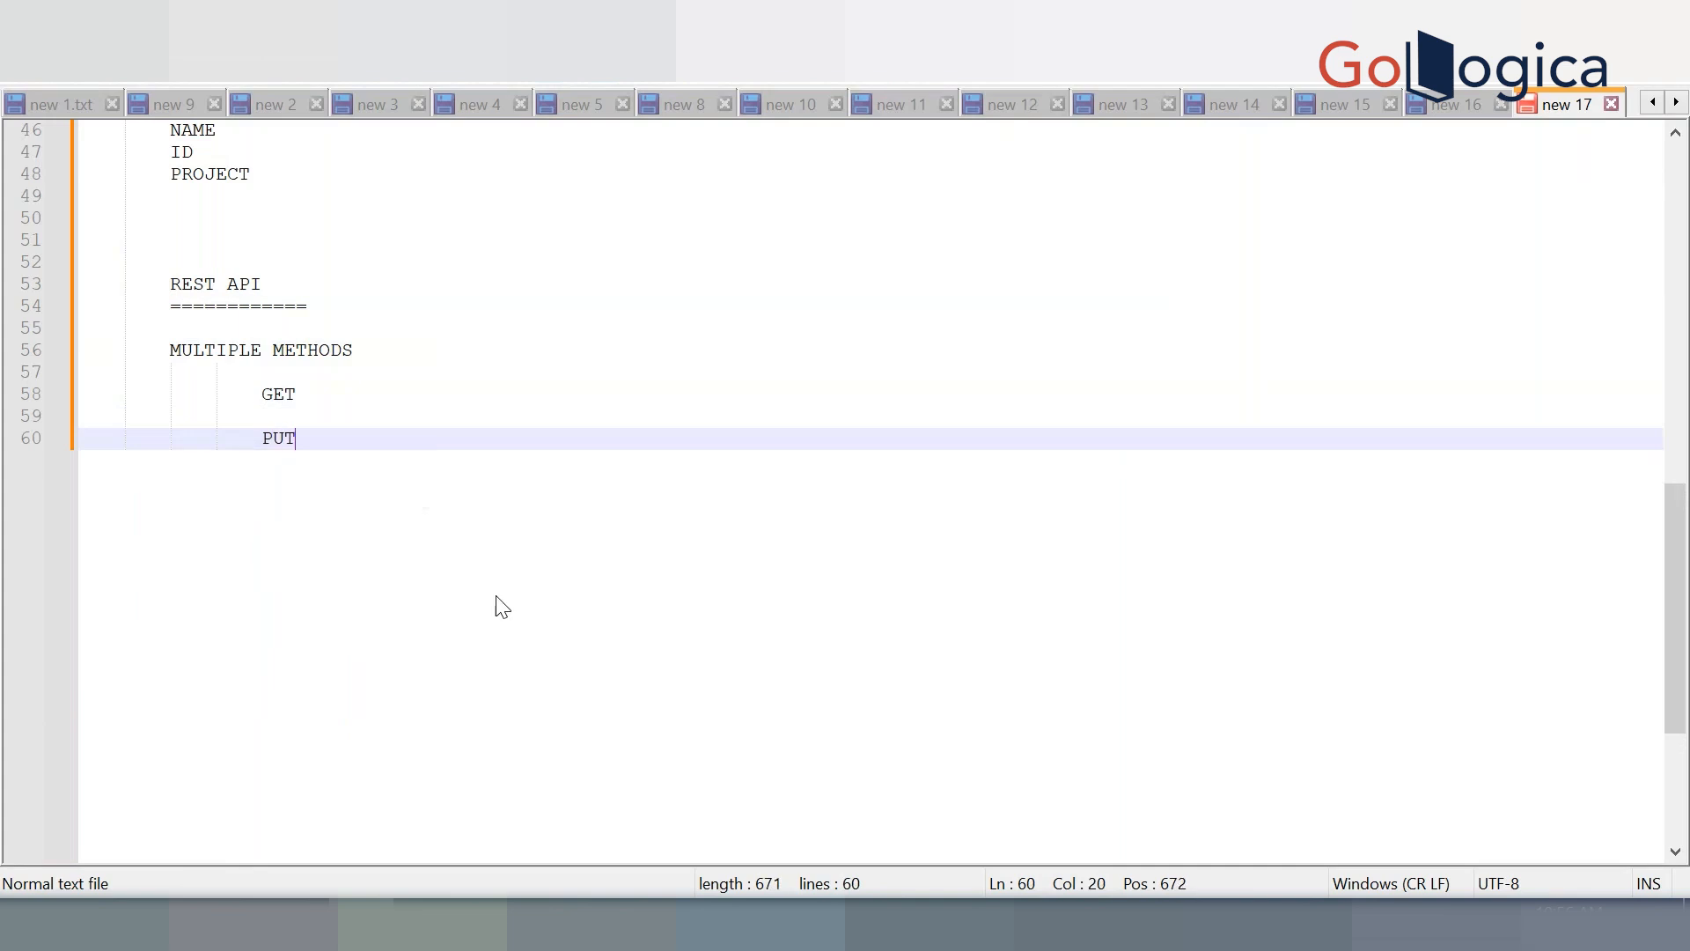
pyautogui.press('Return')
pyautogui.press('Return')
pyautogui.write('POST')
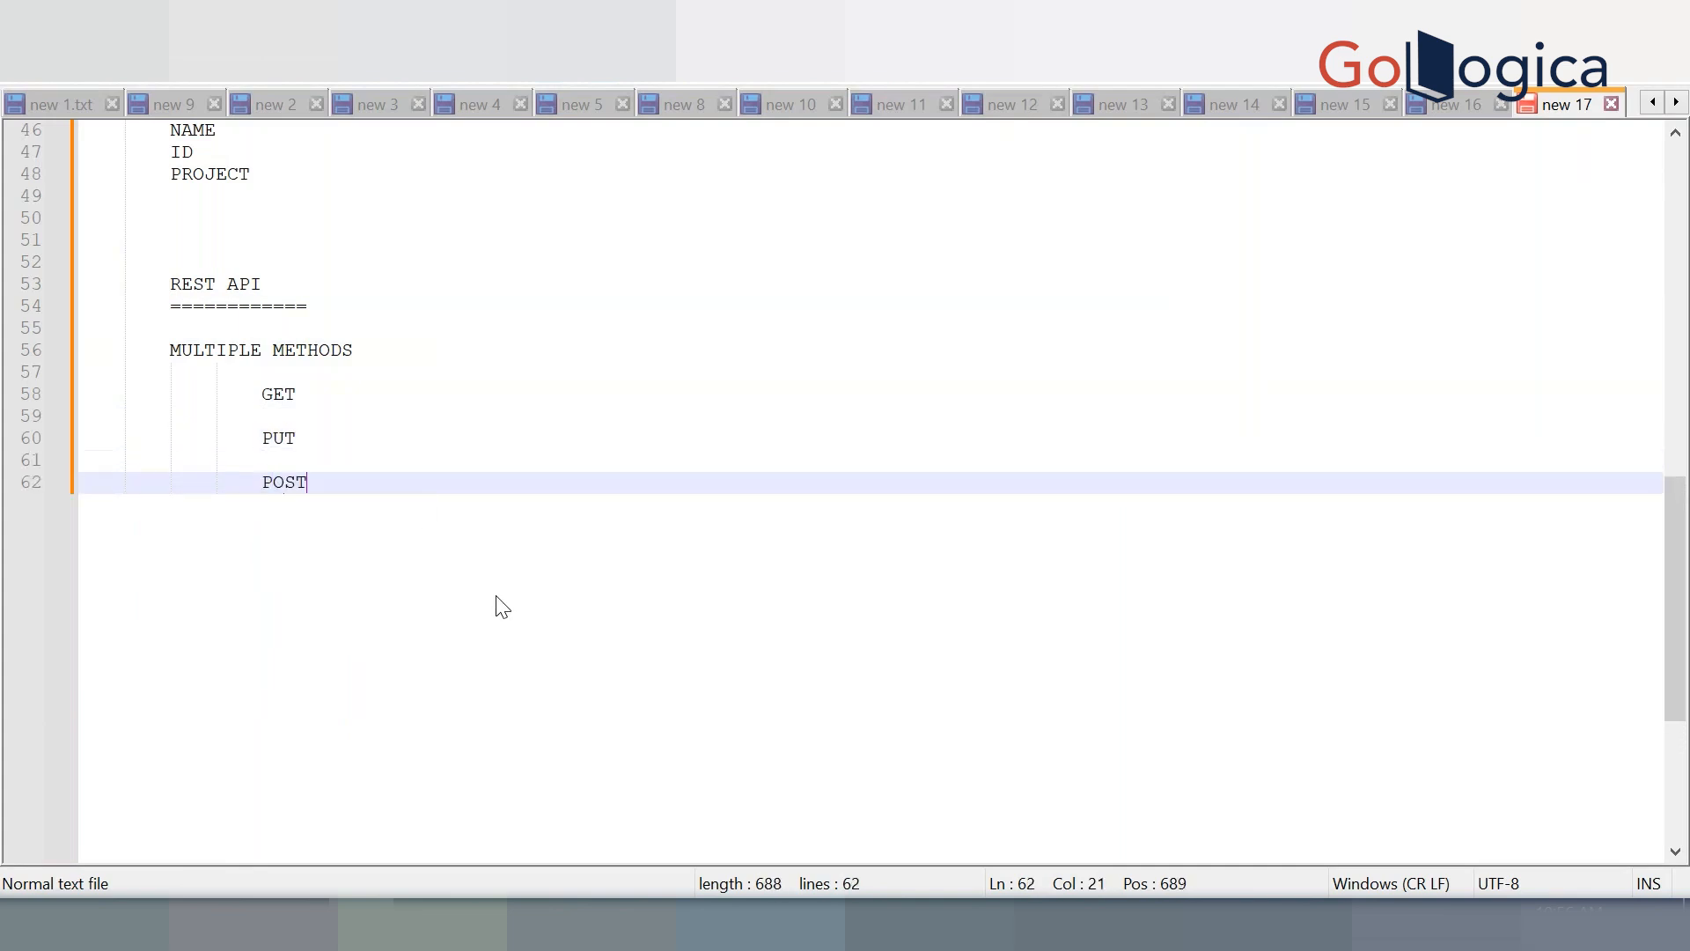
pyautogui.press('Return')
pyautogui.press('Return')
pyautogui.write('DELETE')
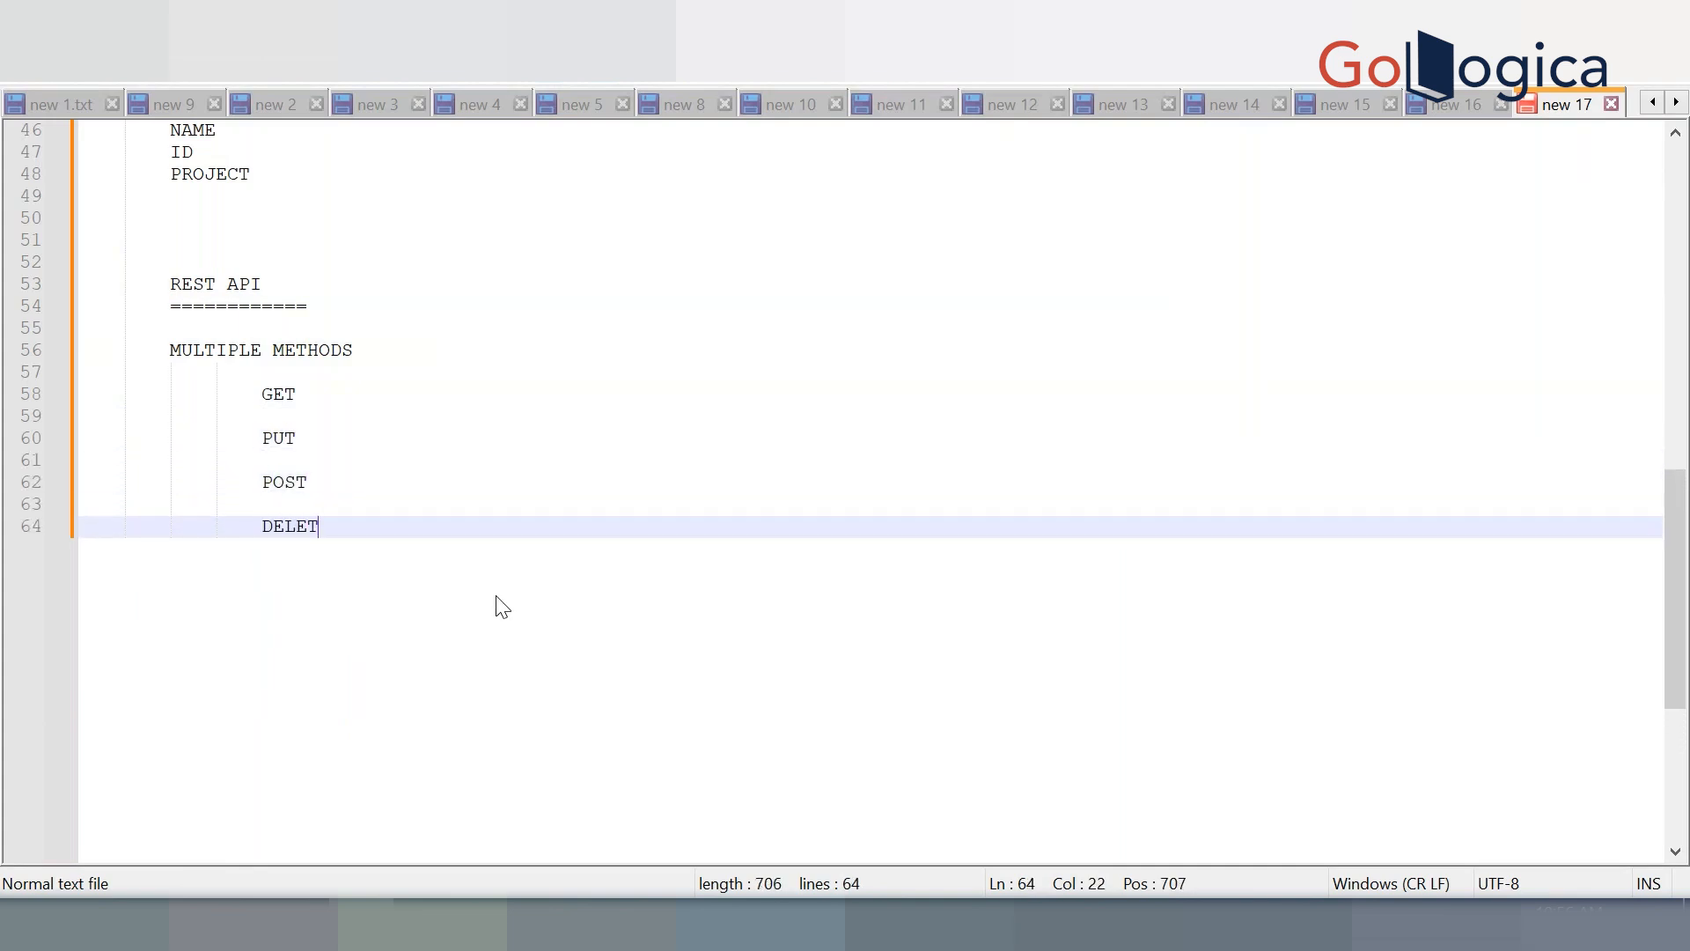
pyautogui.press('Return')
pyautogui.press('Return')
pyautogui.write('PATCH')
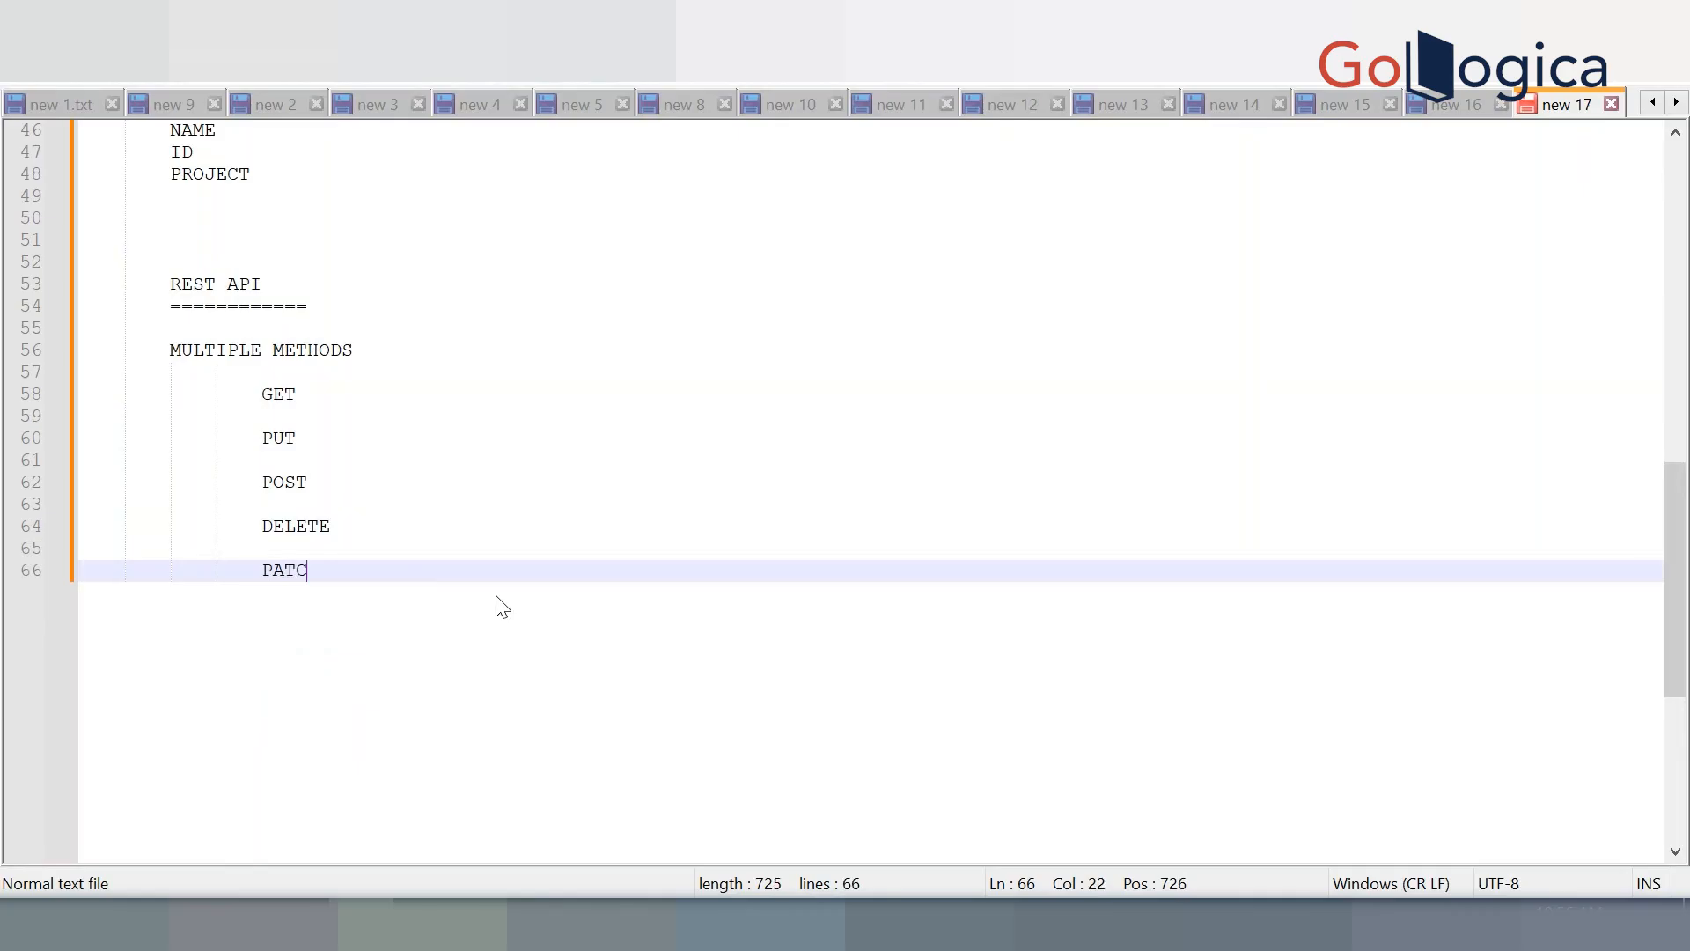
pyautogui.press('Return')
pyautogui.press('Return')
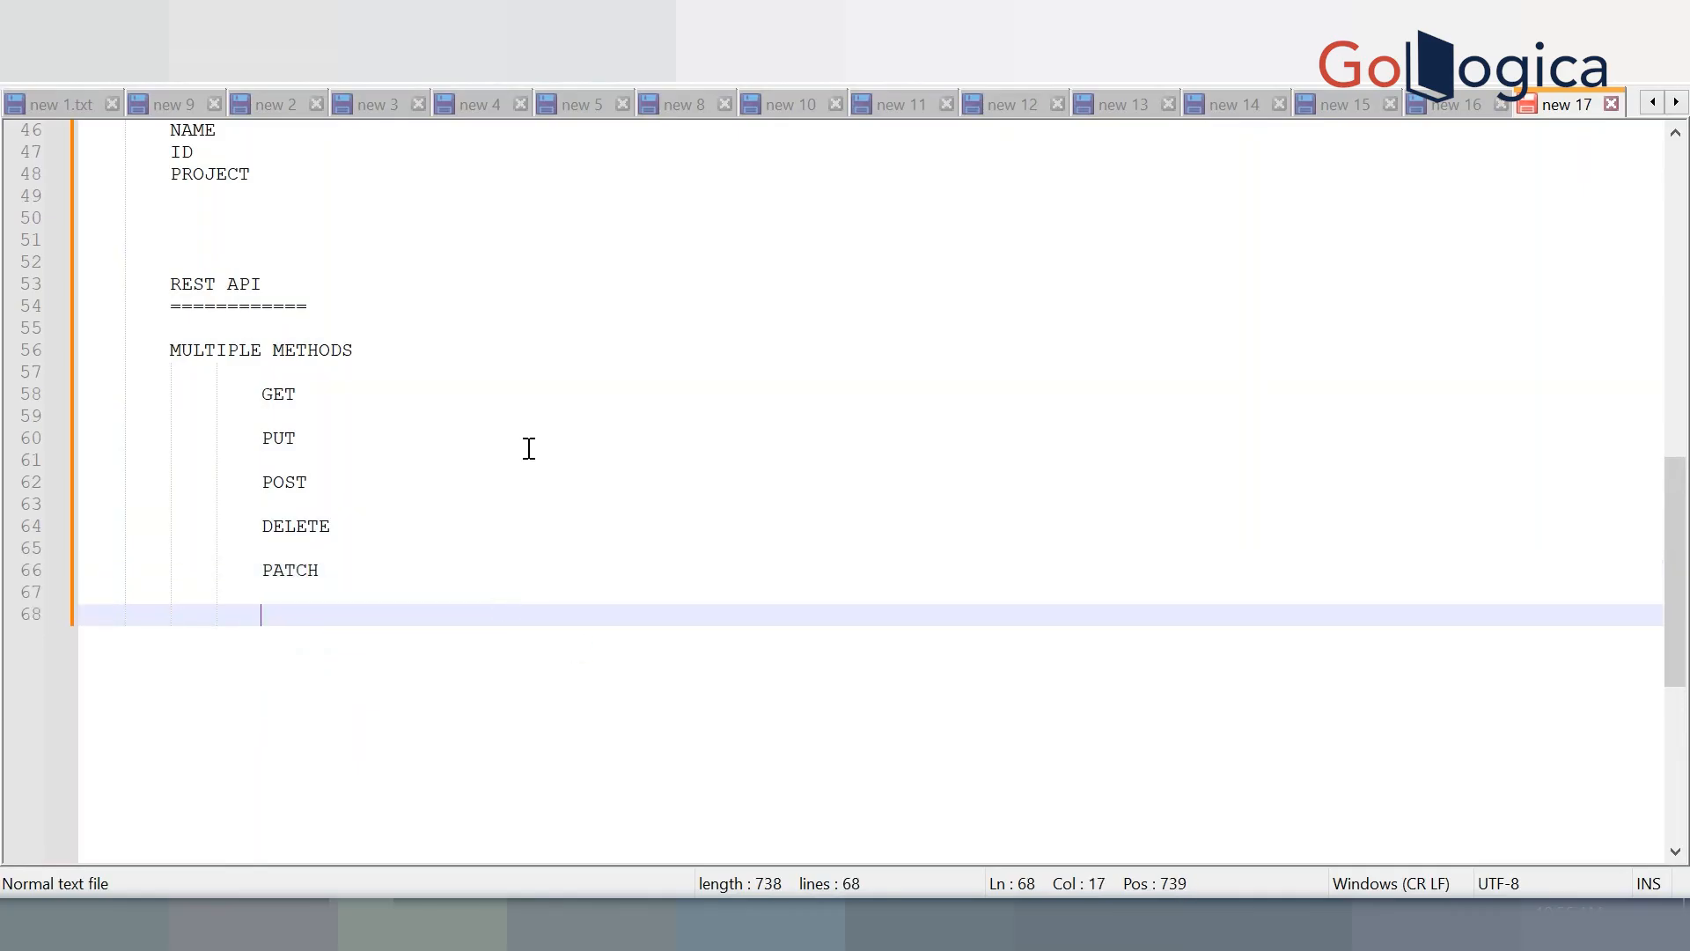
# Describe GET as '--> TO FETCH THE DATA FROM API'
pyautogui.click(485, 413)
pyautogui.click(485, 401)
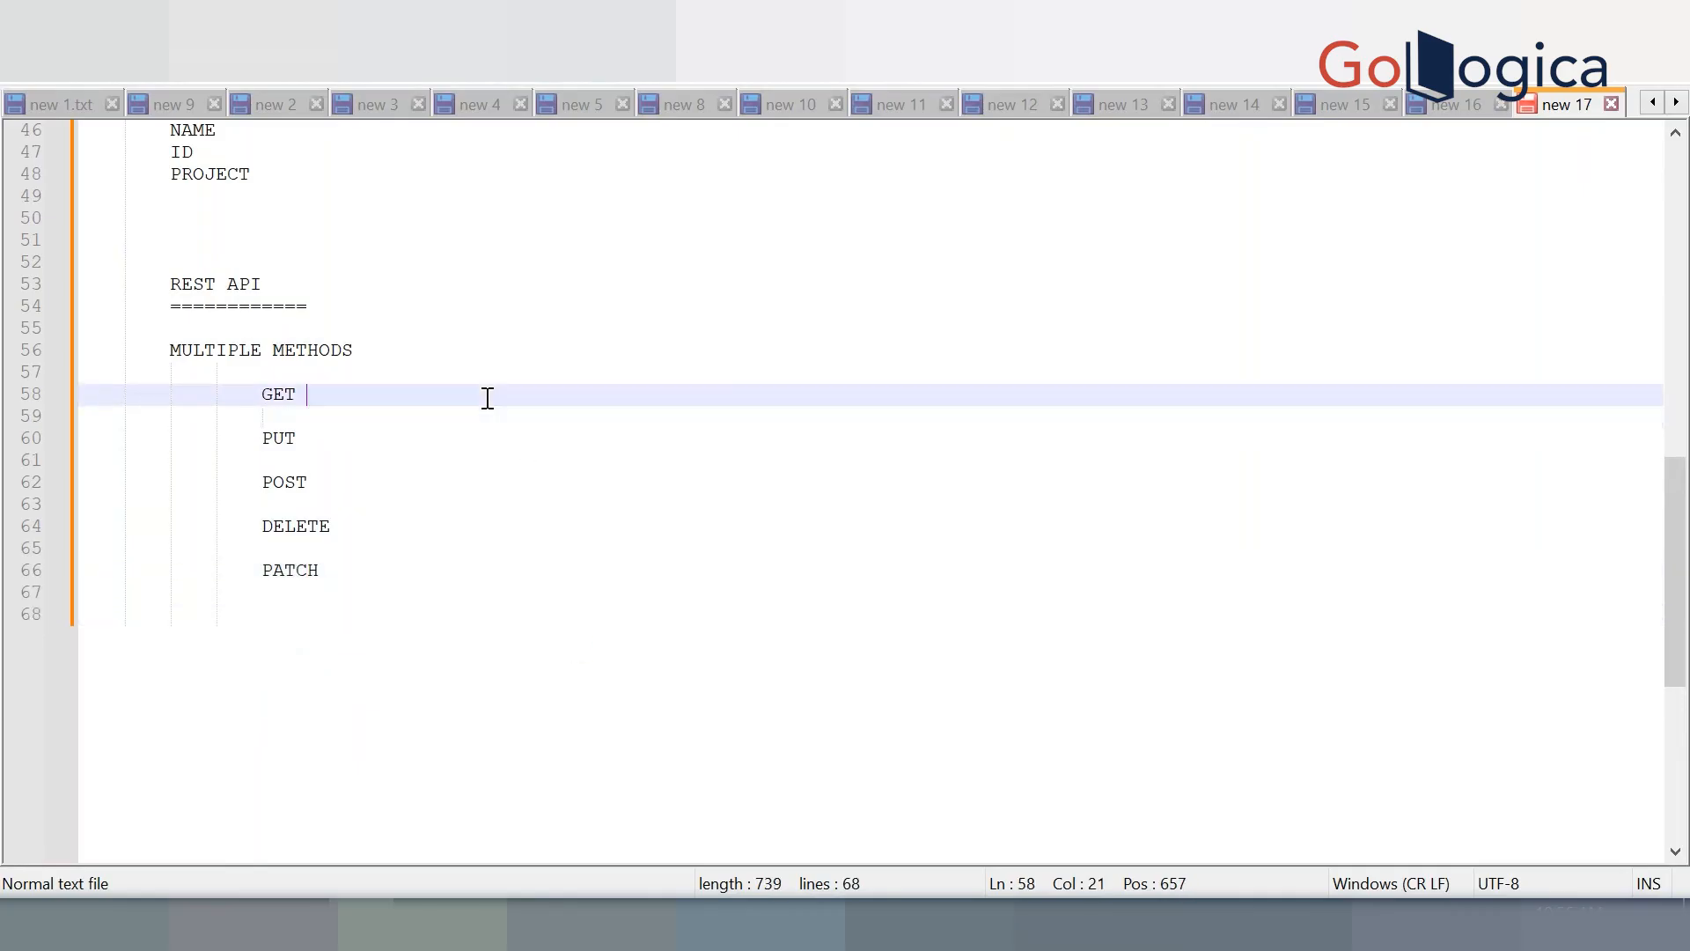
pyautogui.press('Tab')
pyautogui.write('-->')
pyautogui.write('TO FETCH THE DATA ')
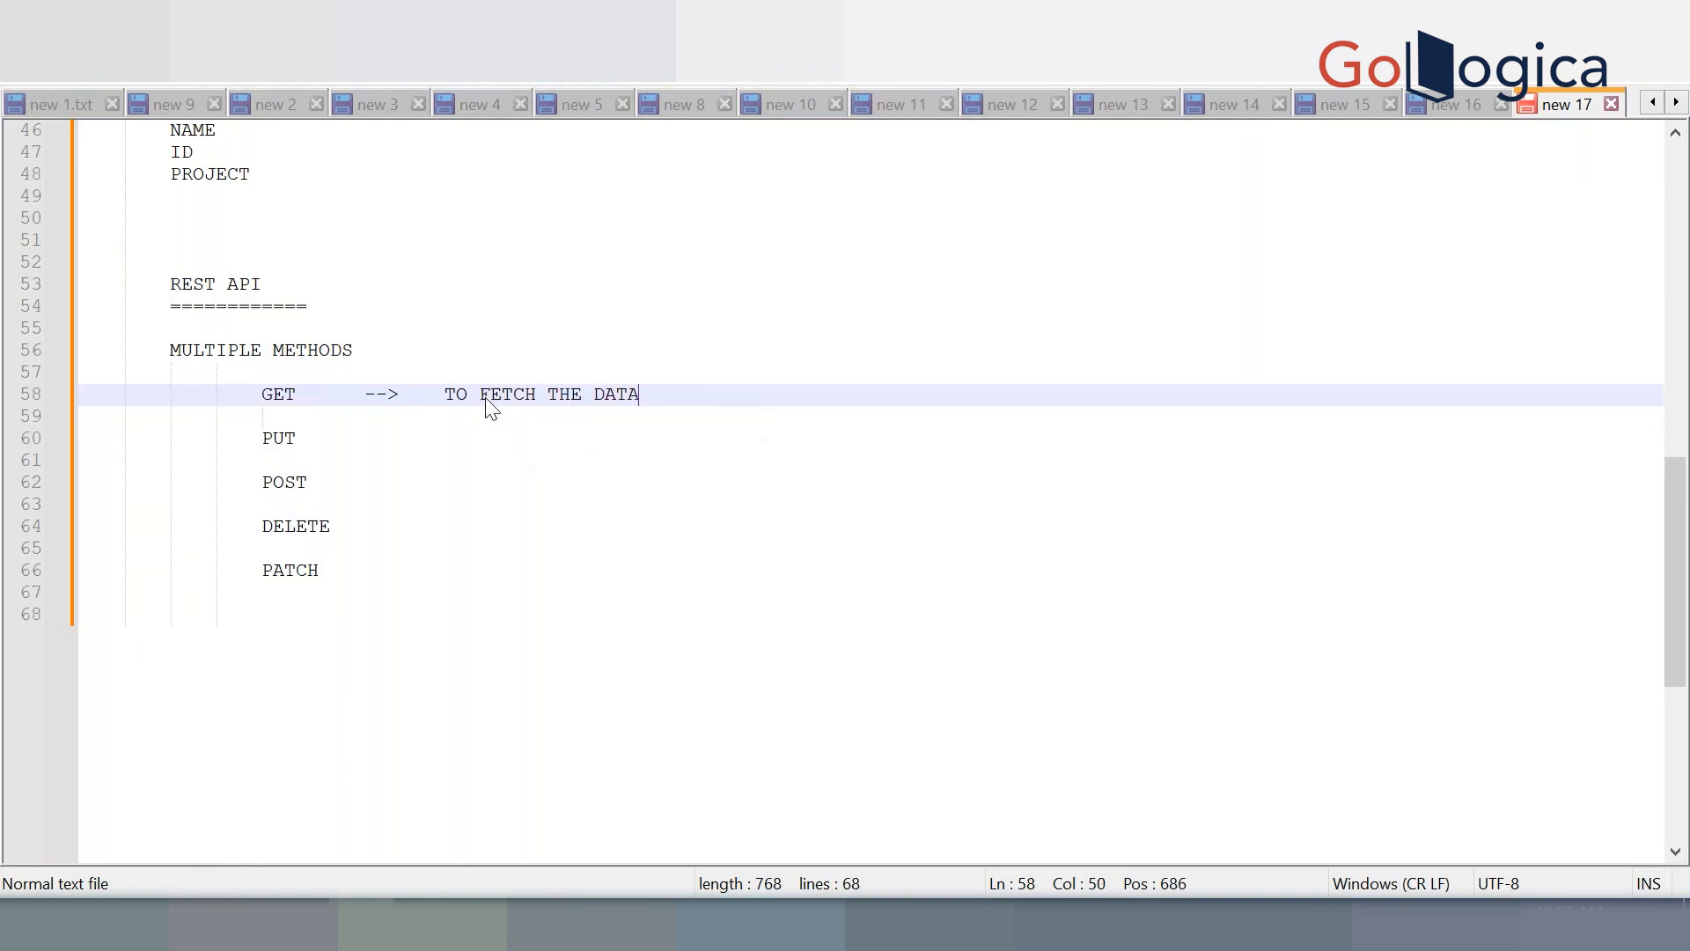
pyautogui.write('F')
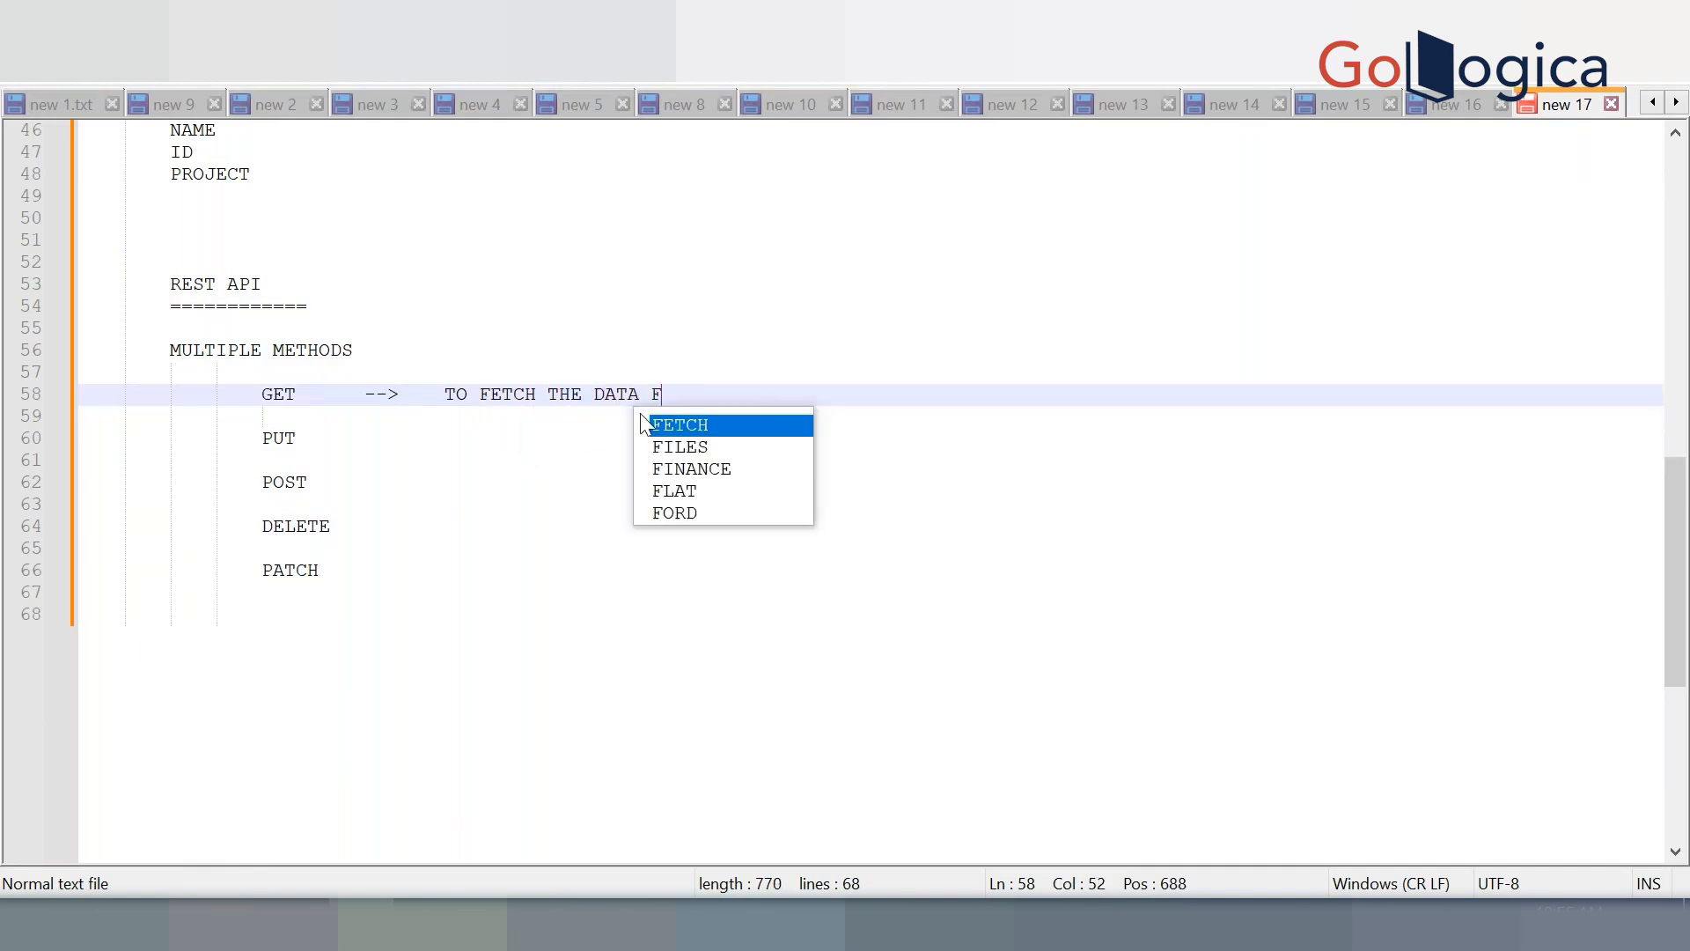
pyautogui.write('ROM API')
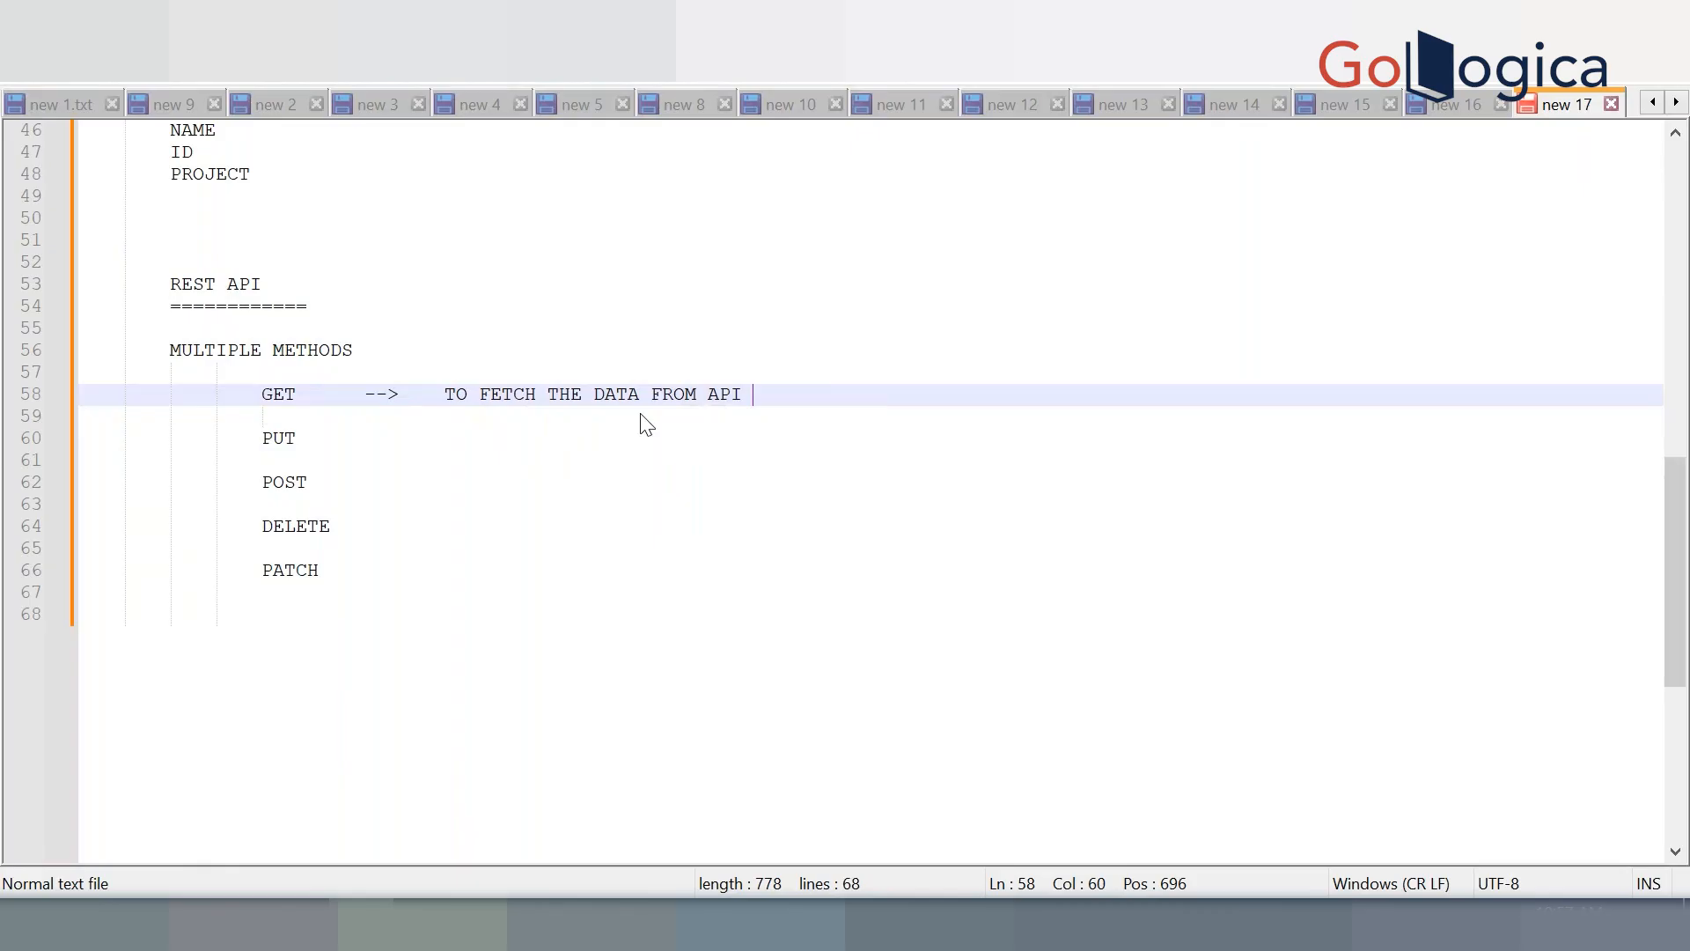
# Describe PUT as '--> UPSERT --> INSERT OR UPDATE'
pyautogui.click(648, 438)
pyautogui.write('-->  ')
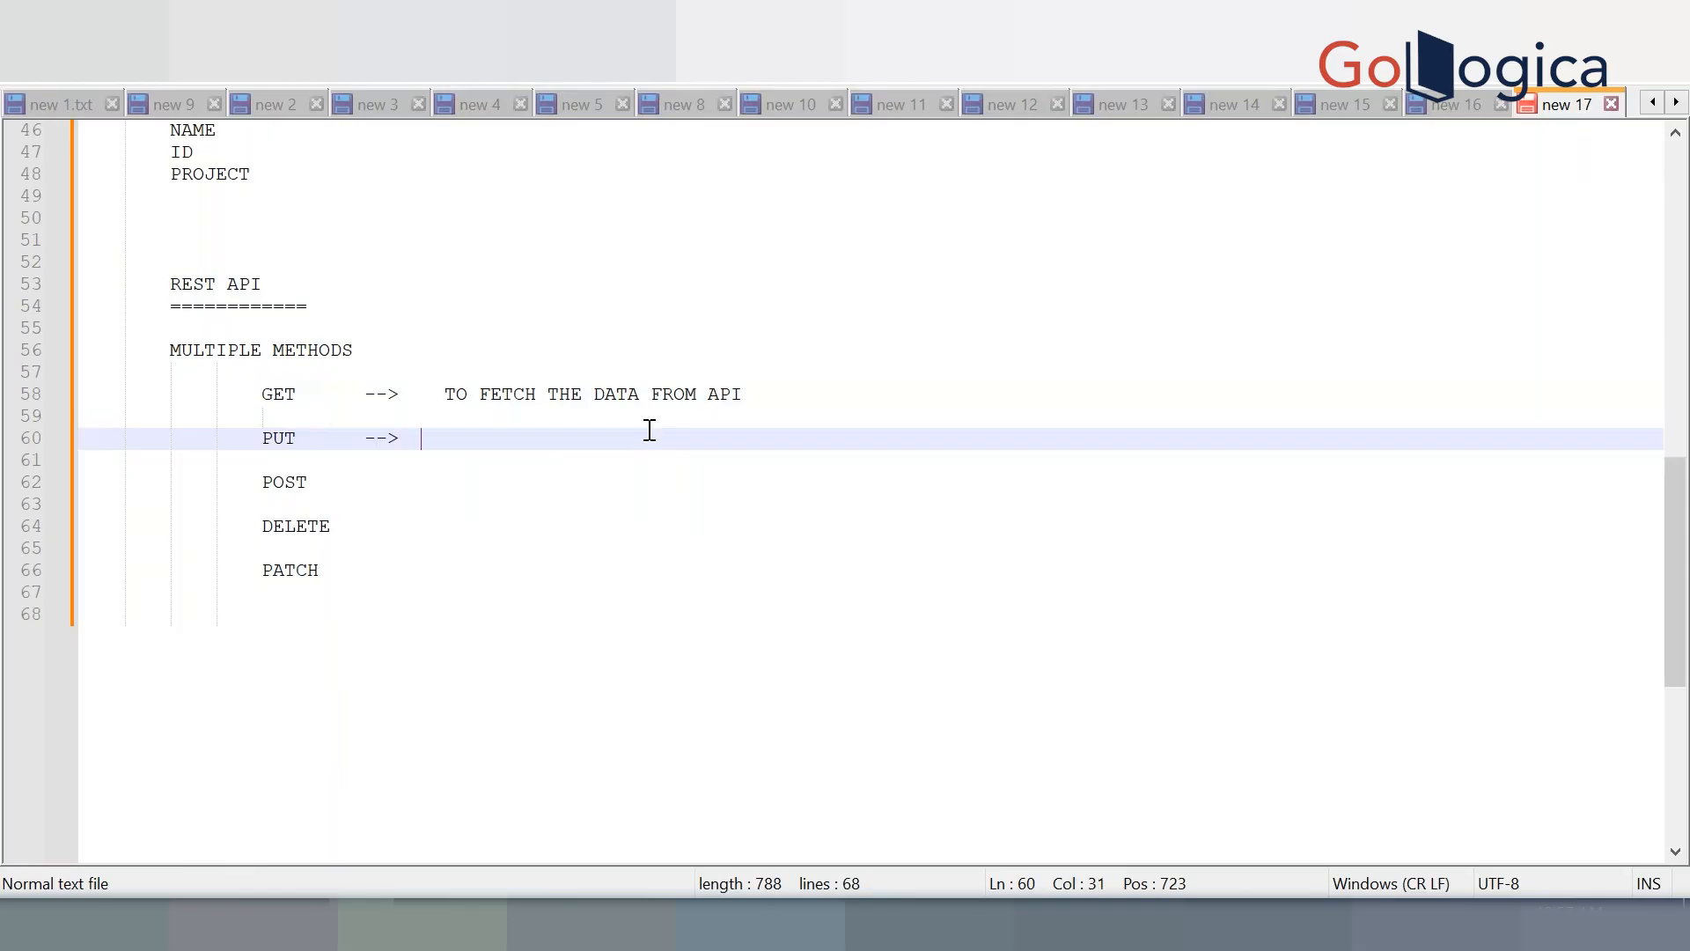
pyautogui.write('UPOSERT')
pyautogui.press('BackSpace')
pyautogui.press('BackSpace')
pyautogui.press('BackSpace')
pyautogui.press('BackSpace')
pyautogui.press('BackSpace')
pyautogui.press('BackSpace')
pyautogui.write('SERT')
pyautogui.press('BackSpace')
pyautogui.write('-->  INSERT OR UPDATE')
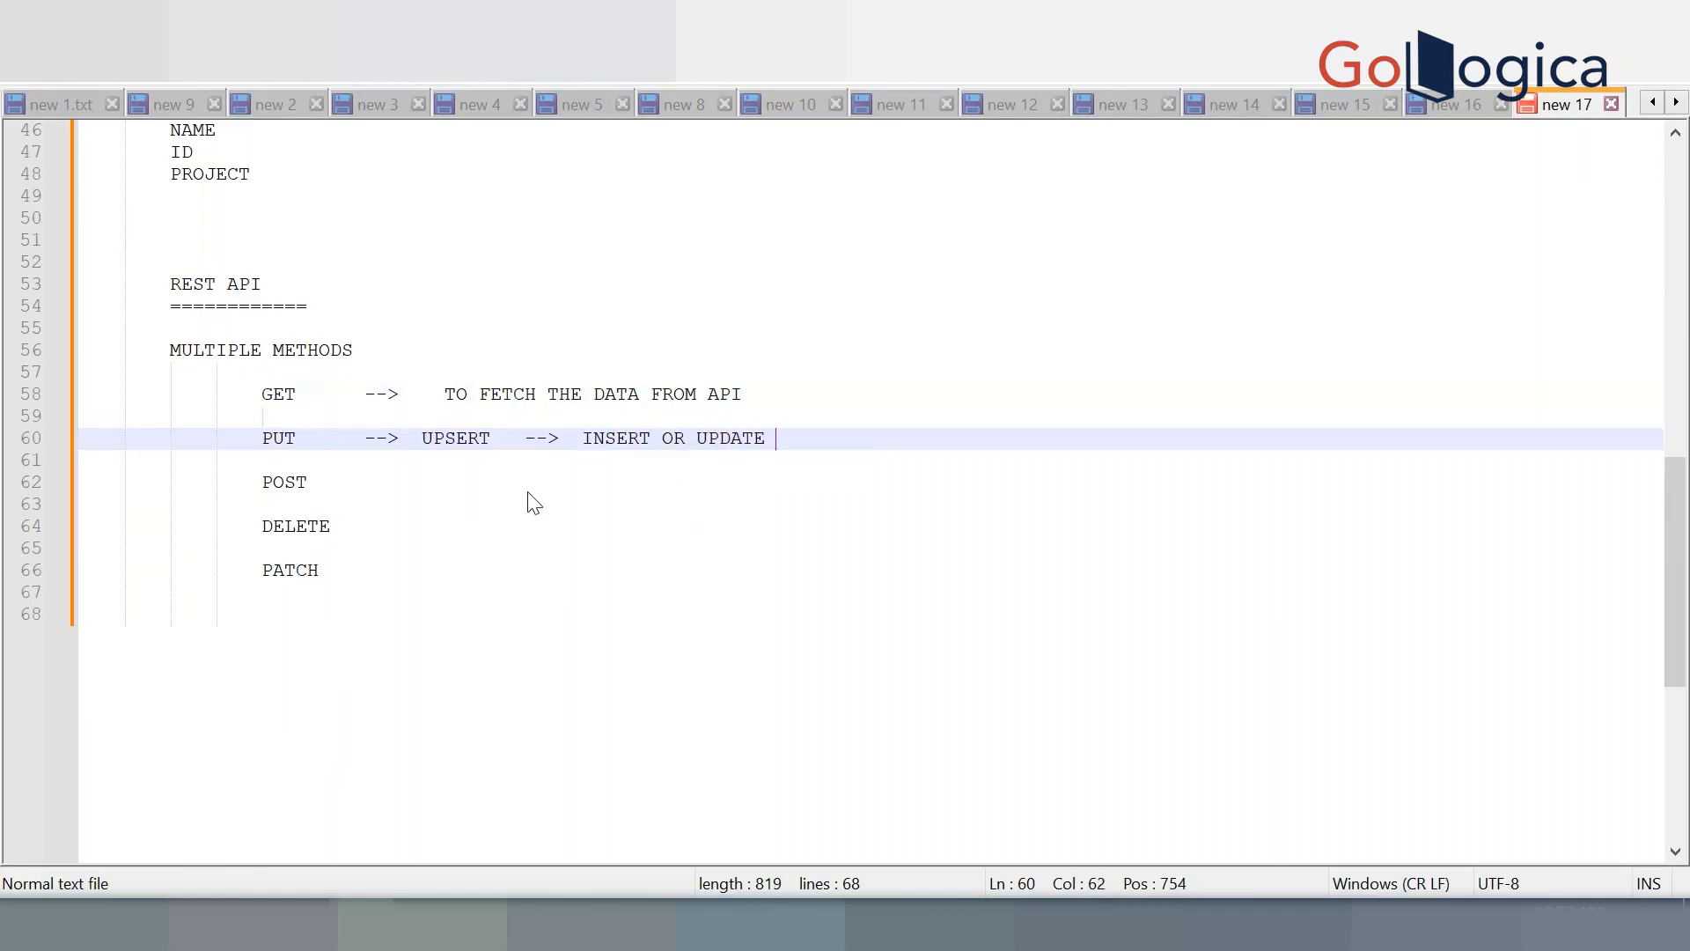
# Add an arrow after POST and highlight the words INSERT, UPDATE and PUT
pyautogui.click(546, 484)
pyautogui.write('-->')
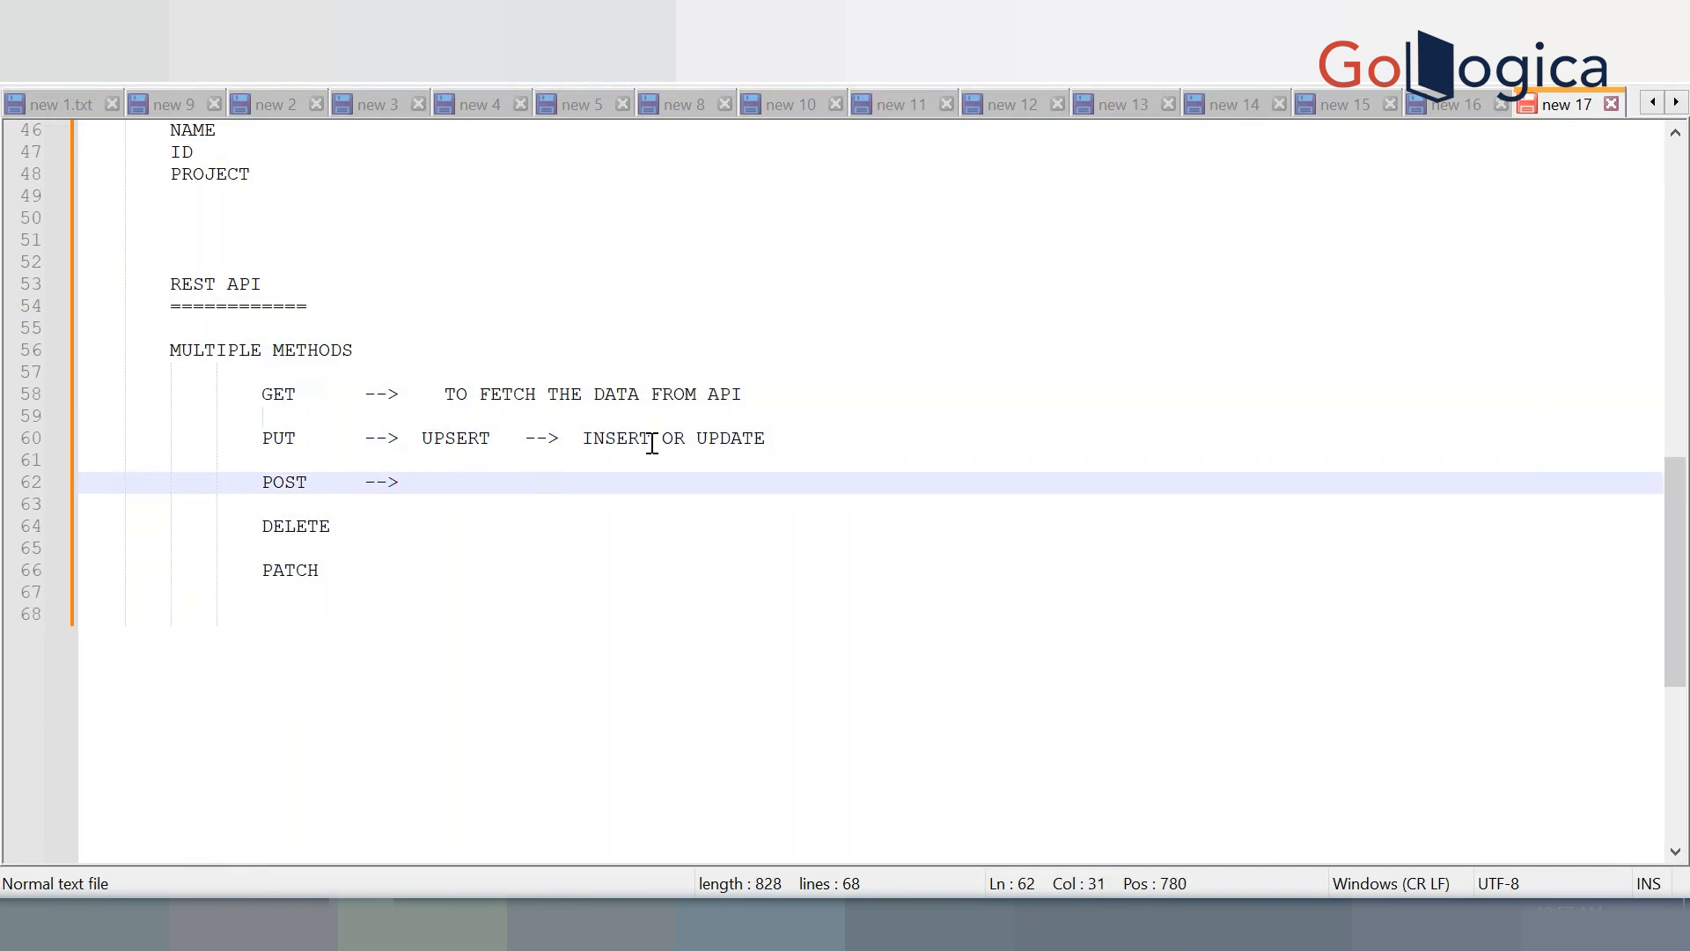
pyautogui.click(755, 440)
pyautogui.doubleClick(755, 441)
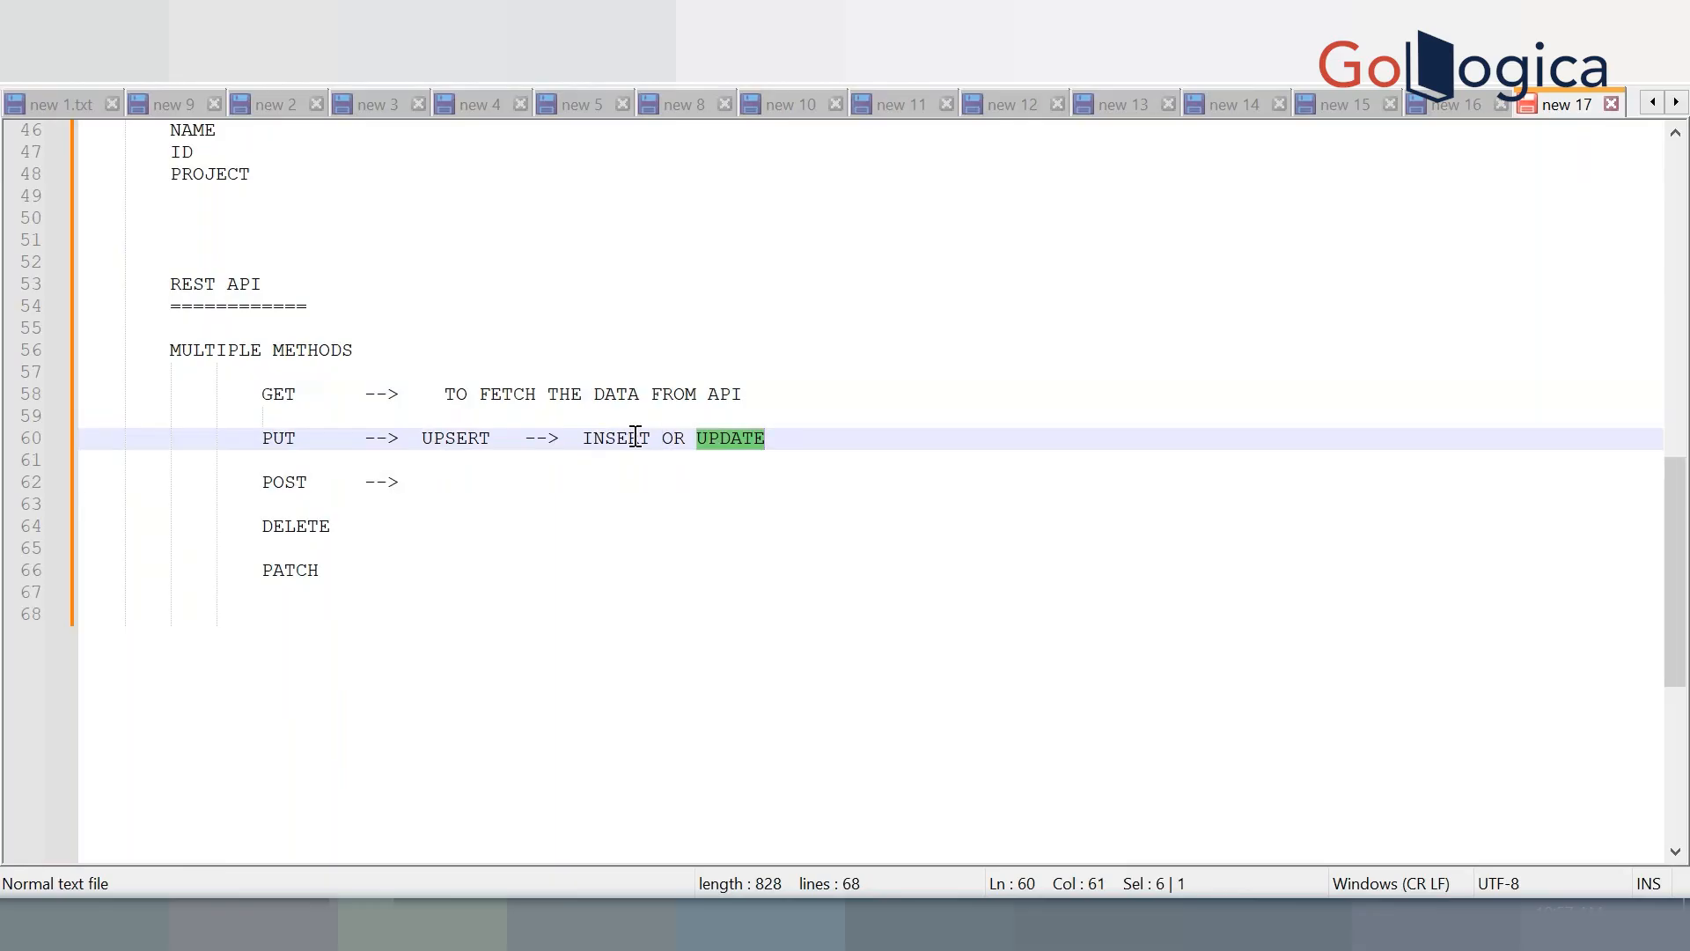
pyautogui.doubleClick(635, 438)
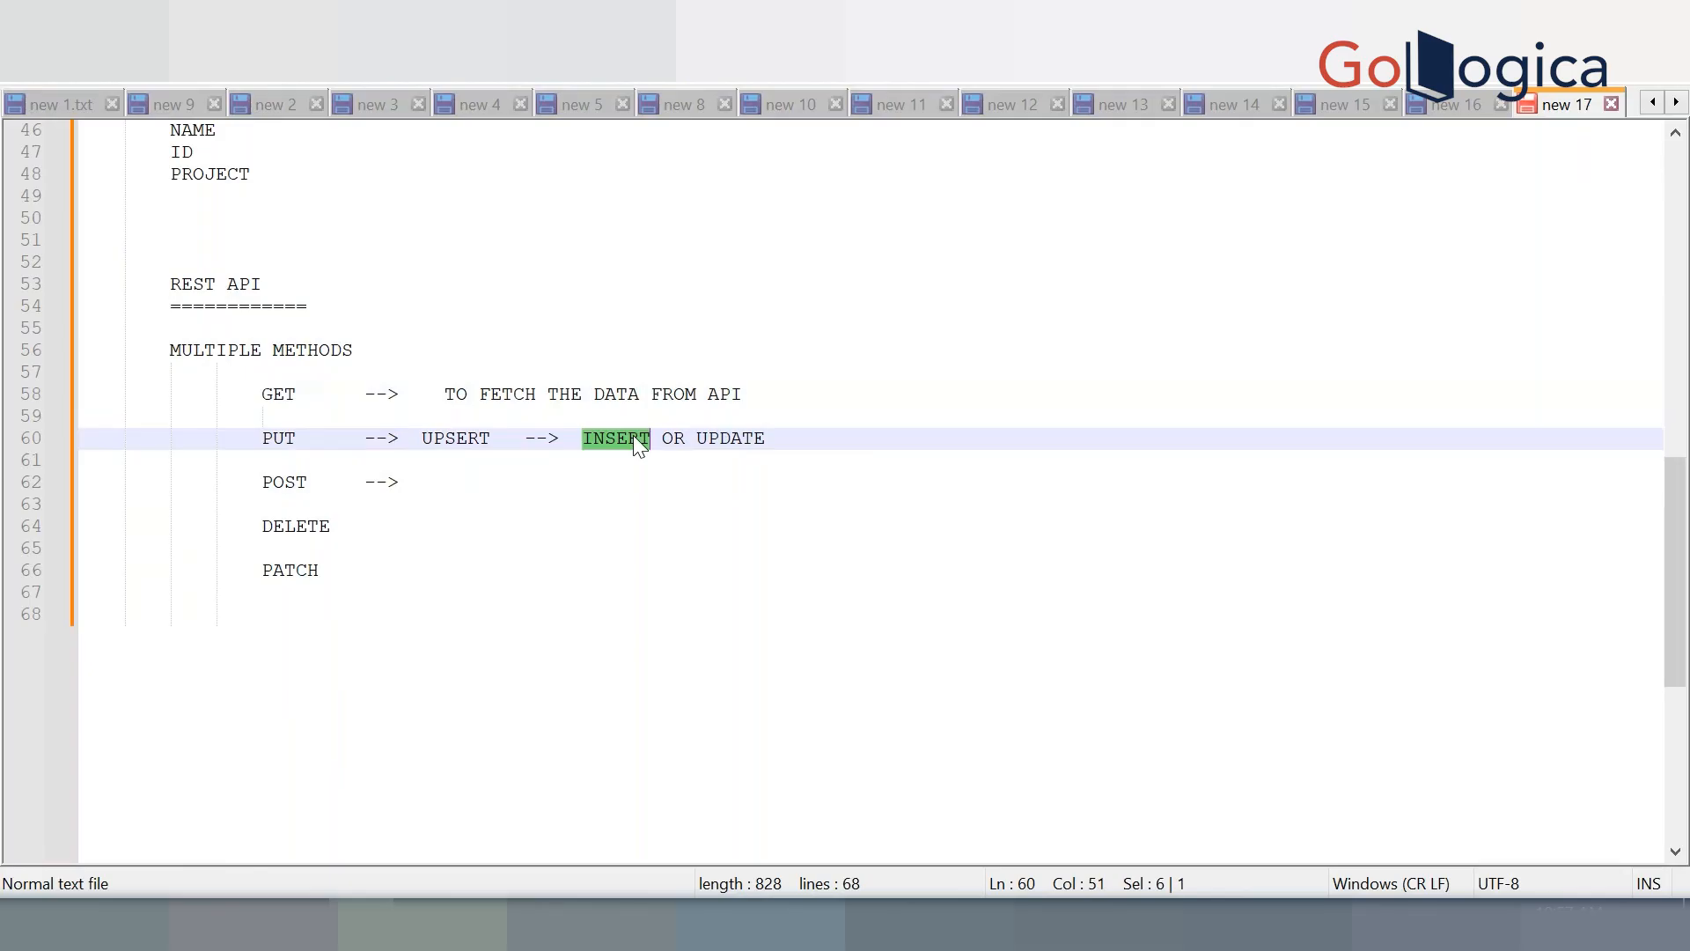
pyautogui.click(806, 447)
pyautogui.doubleClick(738, 438)
pyautogui.moveTo(583, 438); pyautogui.dragTo(657, 437)
pyautogui.doubleClick(287, 438)
pyautogui.click(502, 483)
# Add 'ONLY INSERT' after POST, '--> DELETE PERMANENTLY' after DELETE and '--> ONLY UPDATE' after PATCH
pyautogui.write('ONLY ')
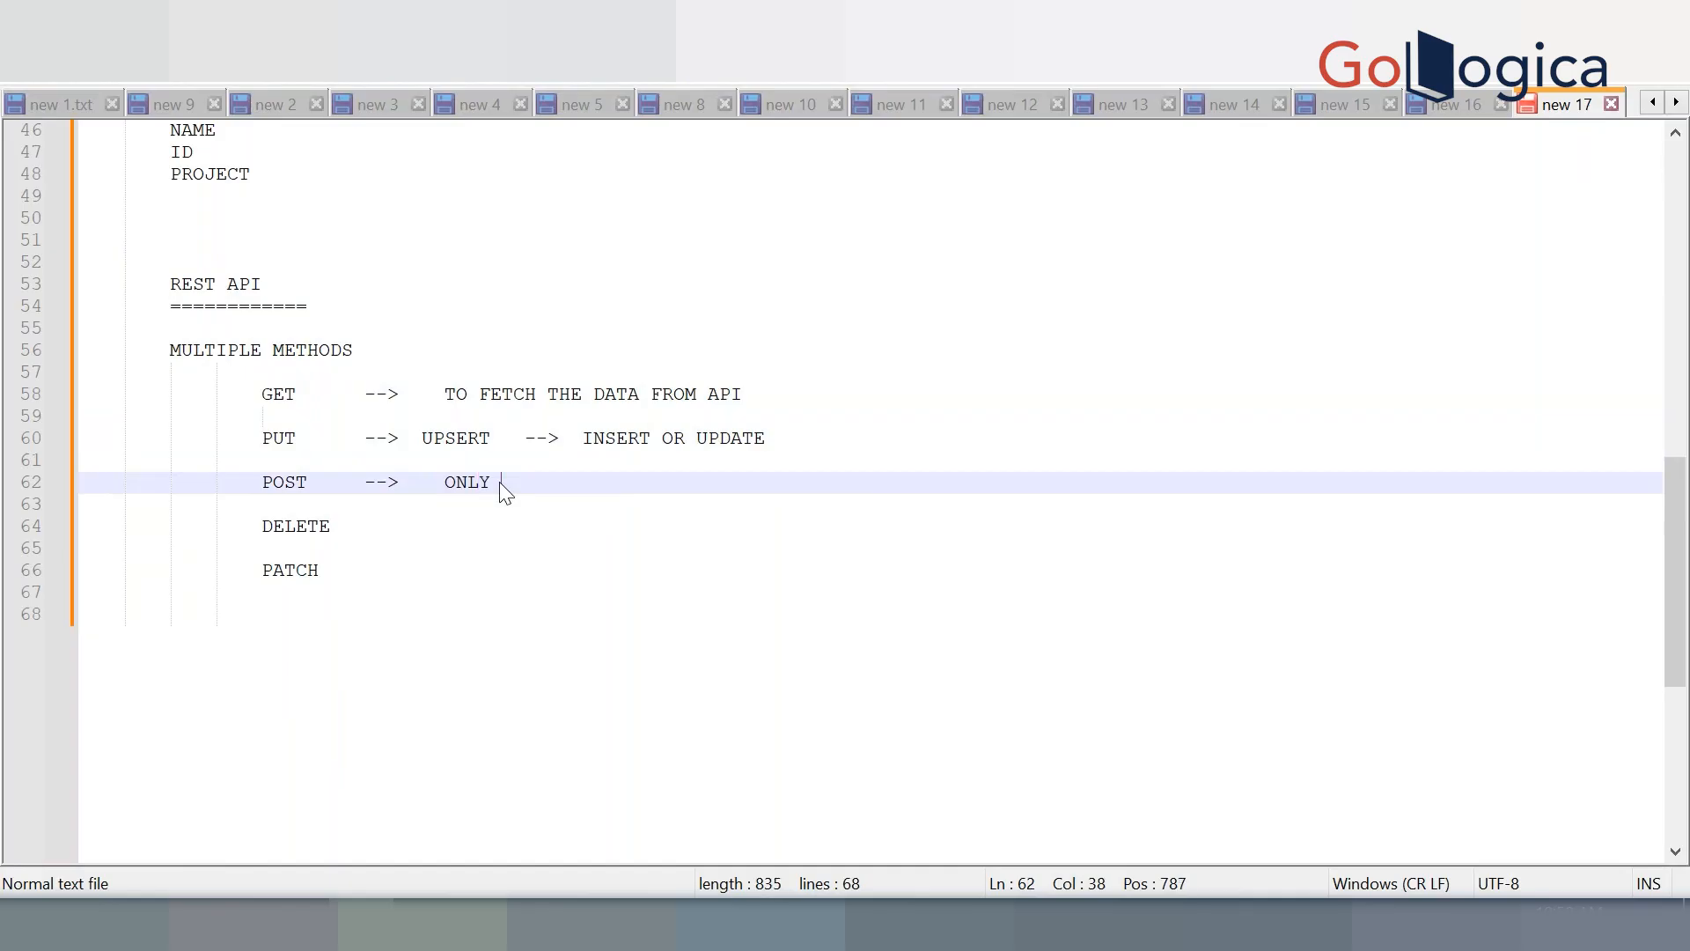
pyautogui.write('INSERT')
pyautogui.click(503, 546)
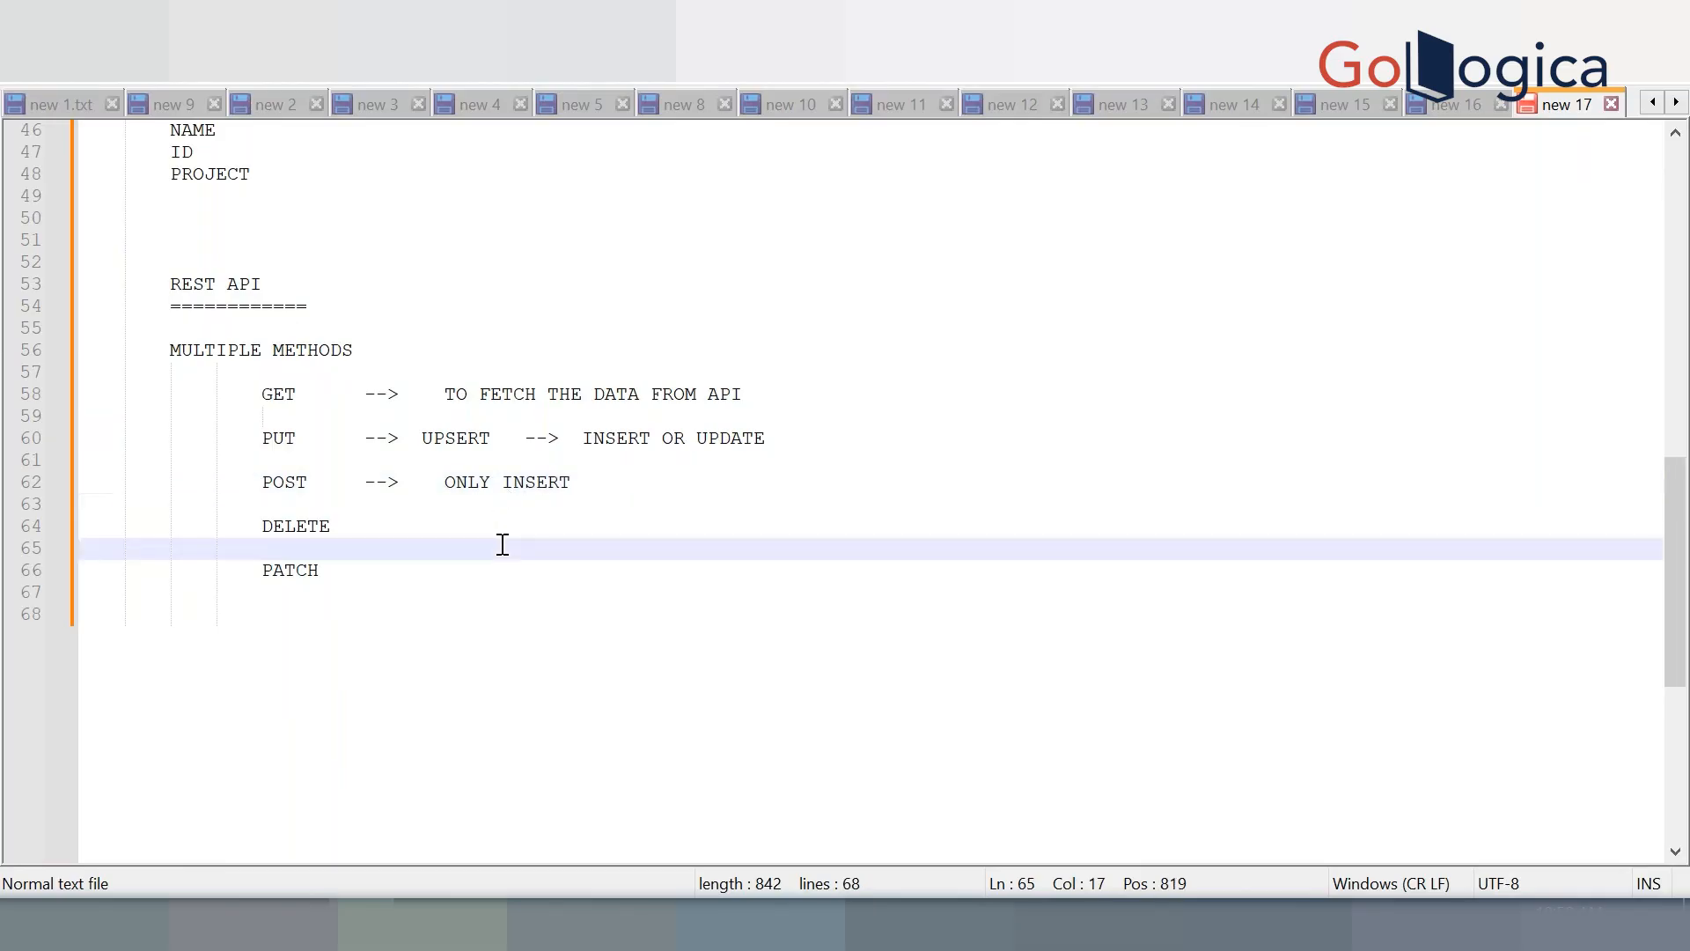
pyautogui.click(503, 526)
pyautogui.press('Tab')
pyautogui.write('-->  ')
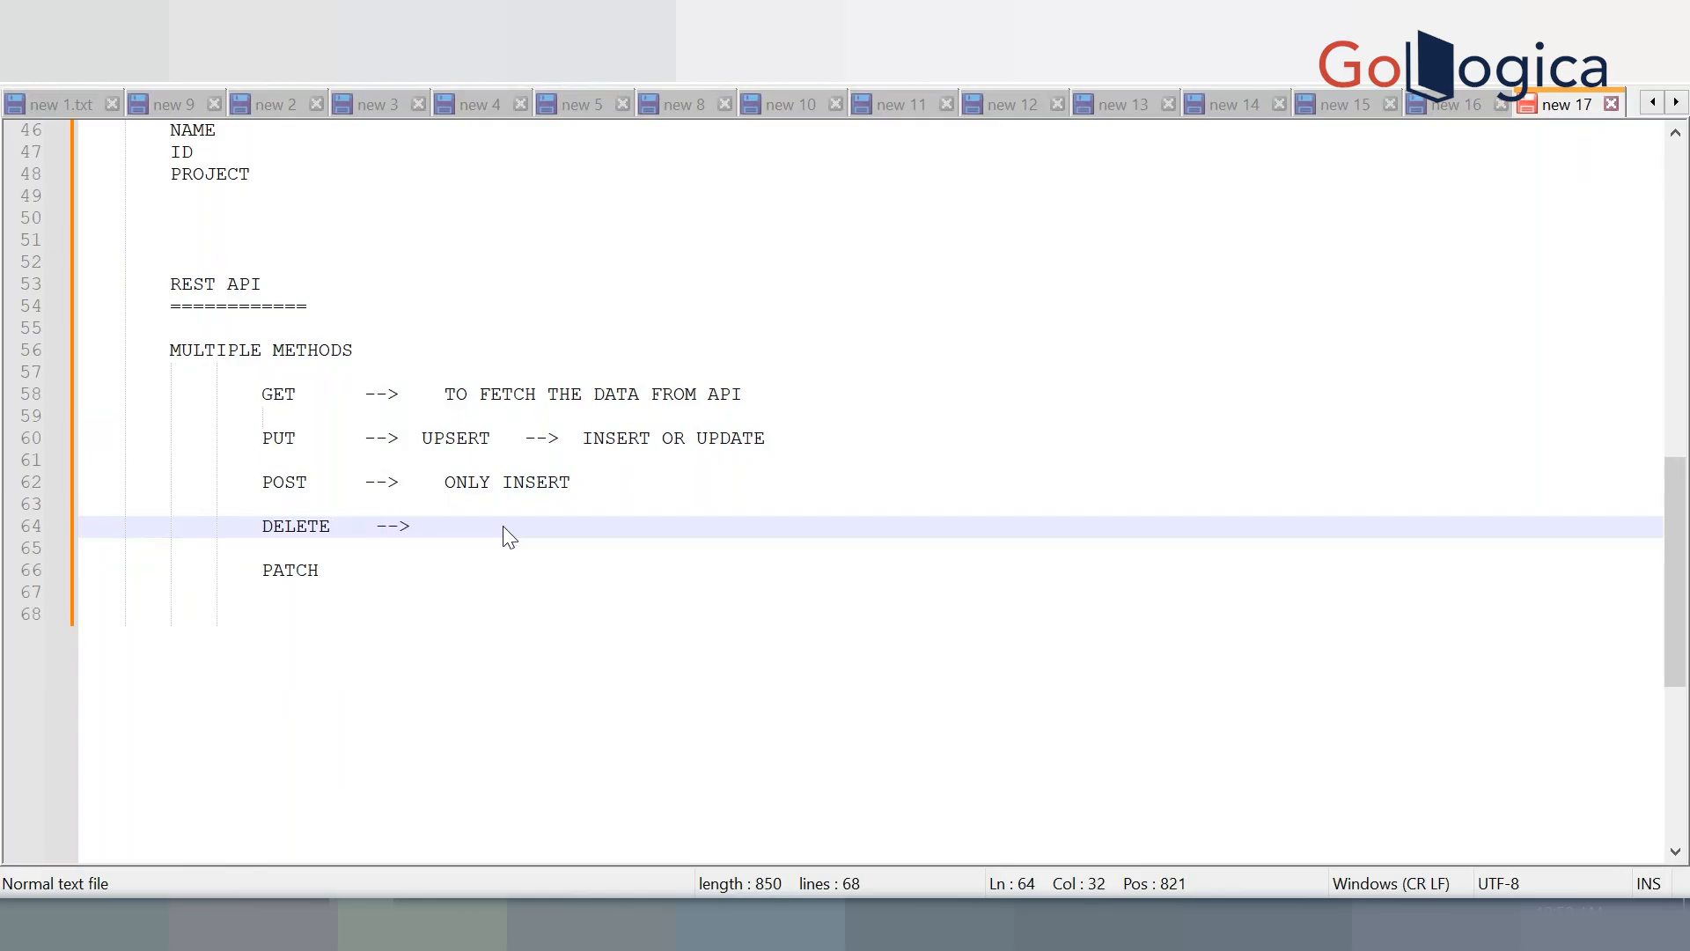
pyautogui.write('DELETE ')
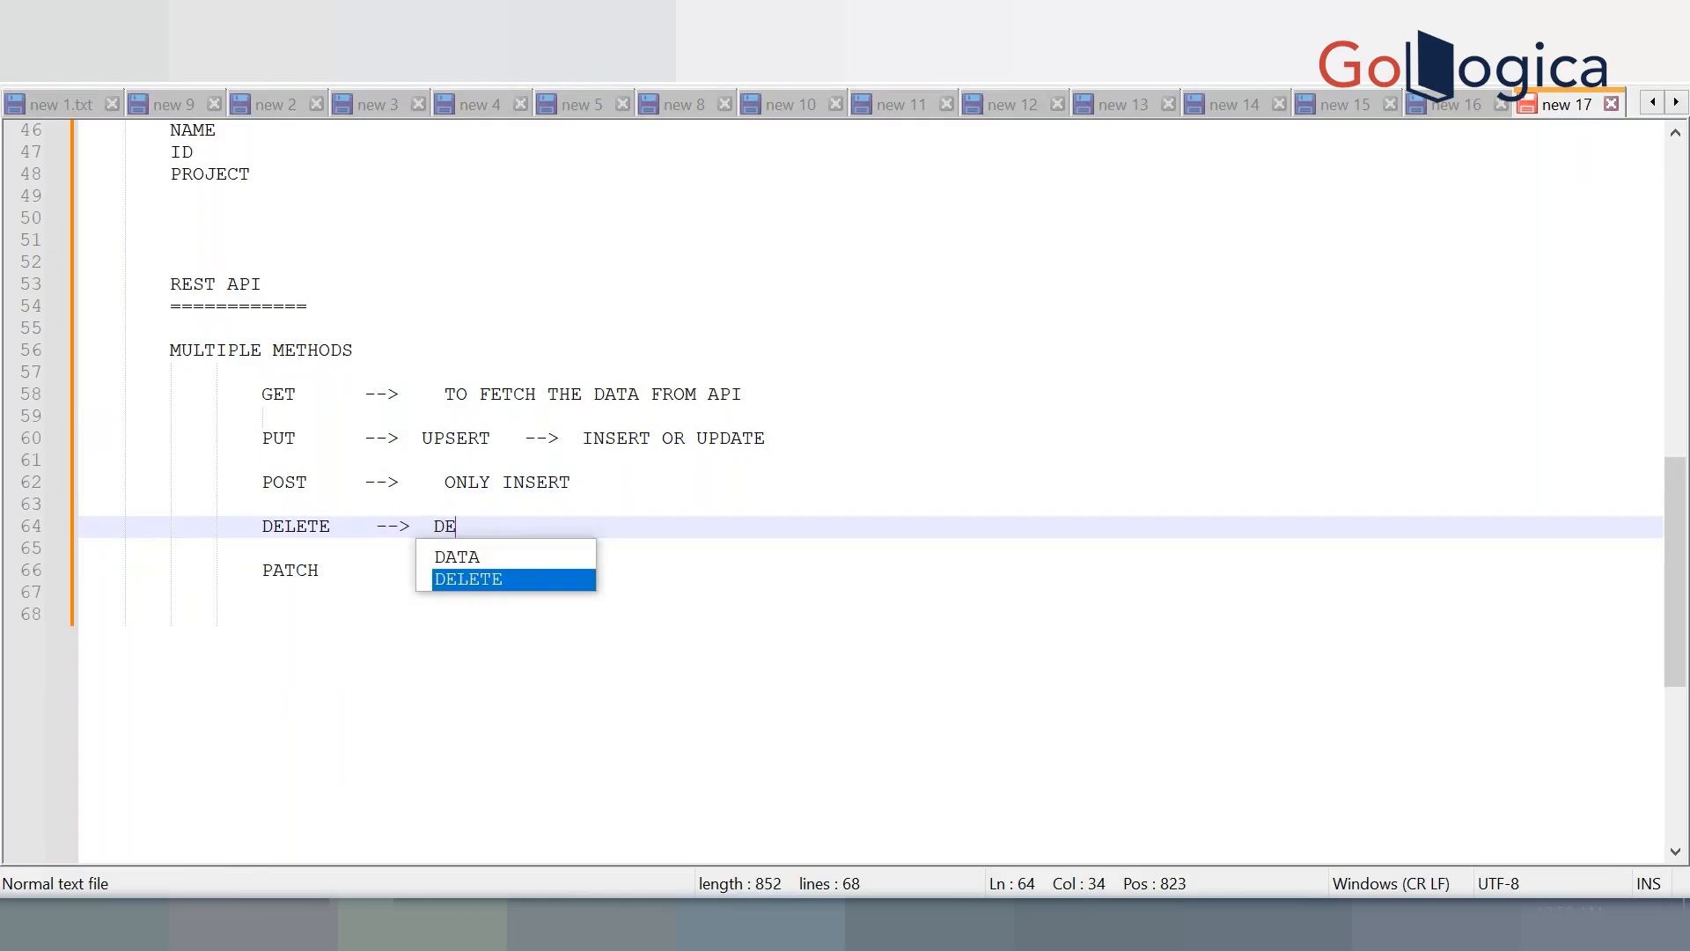
pyautogui.write('PERMANENTLY')
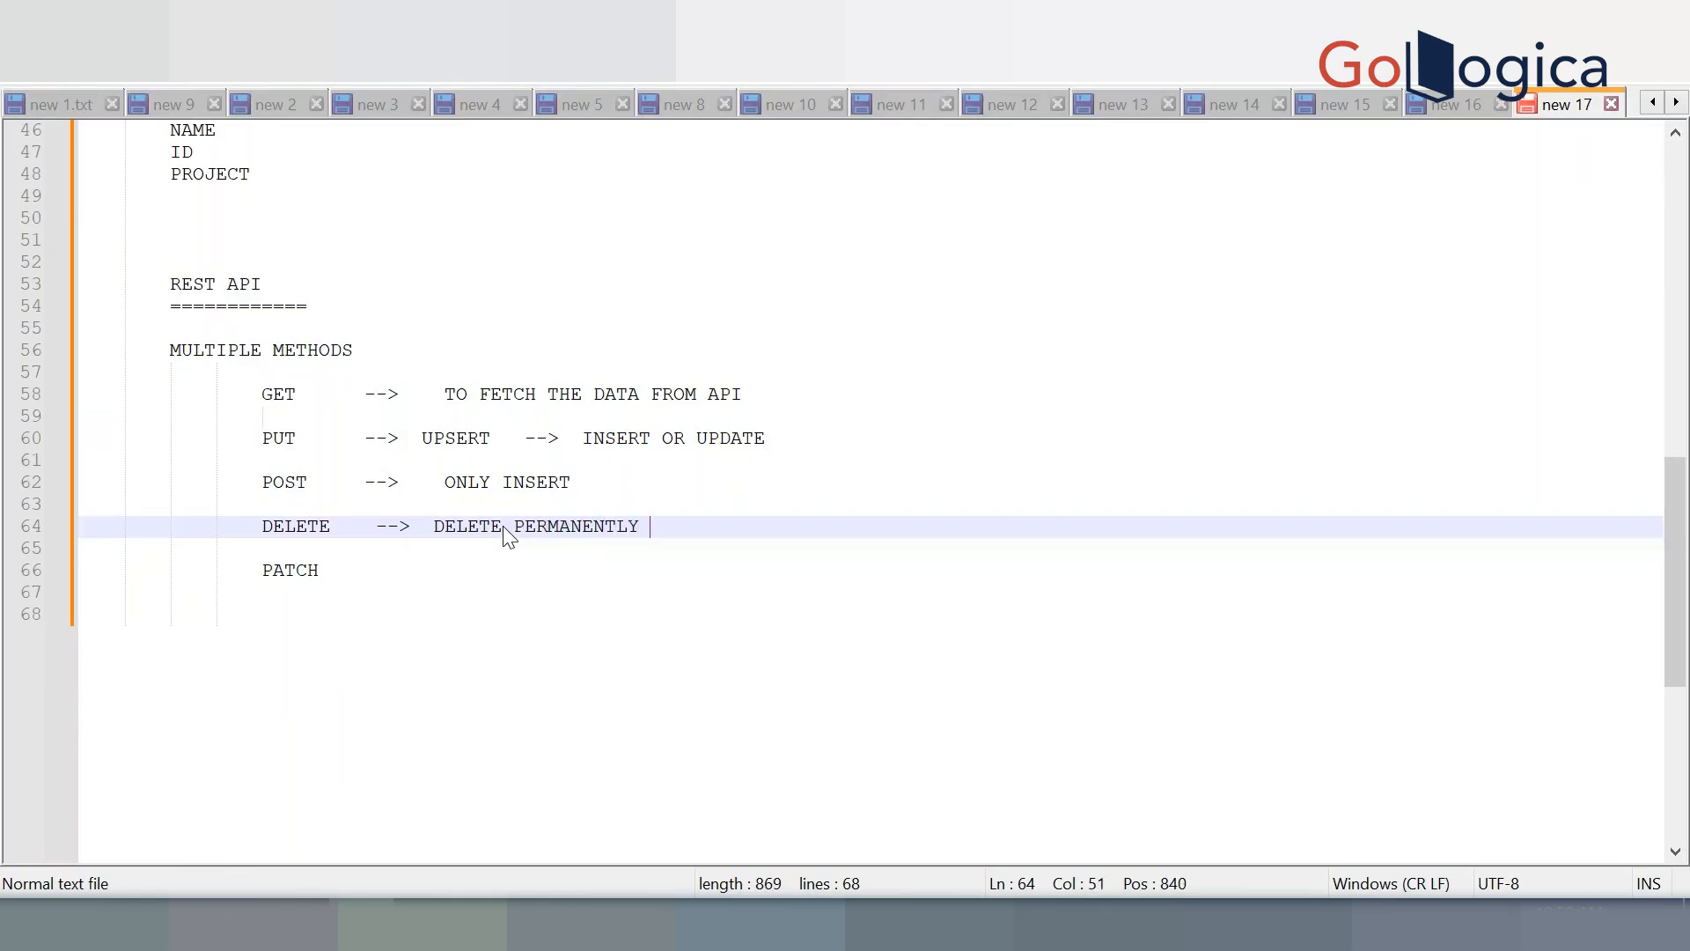
pyautogui.click(505, 569)
pyautogui.write('-')
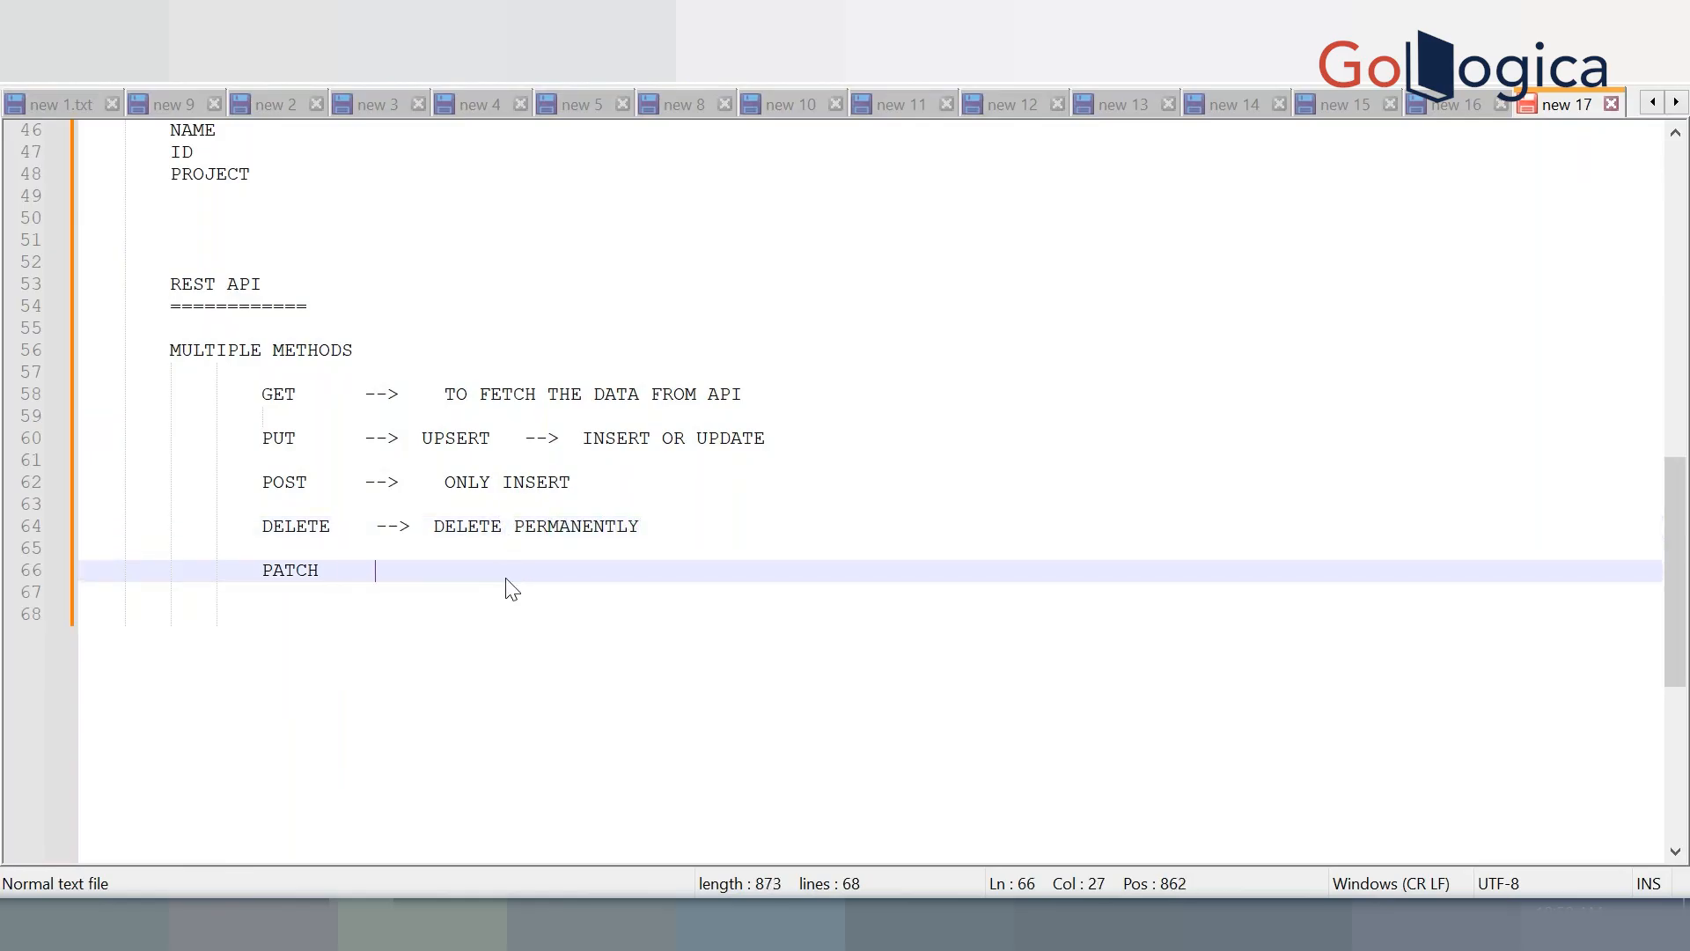
pyautogui.write('-> ONLY UPDATE')
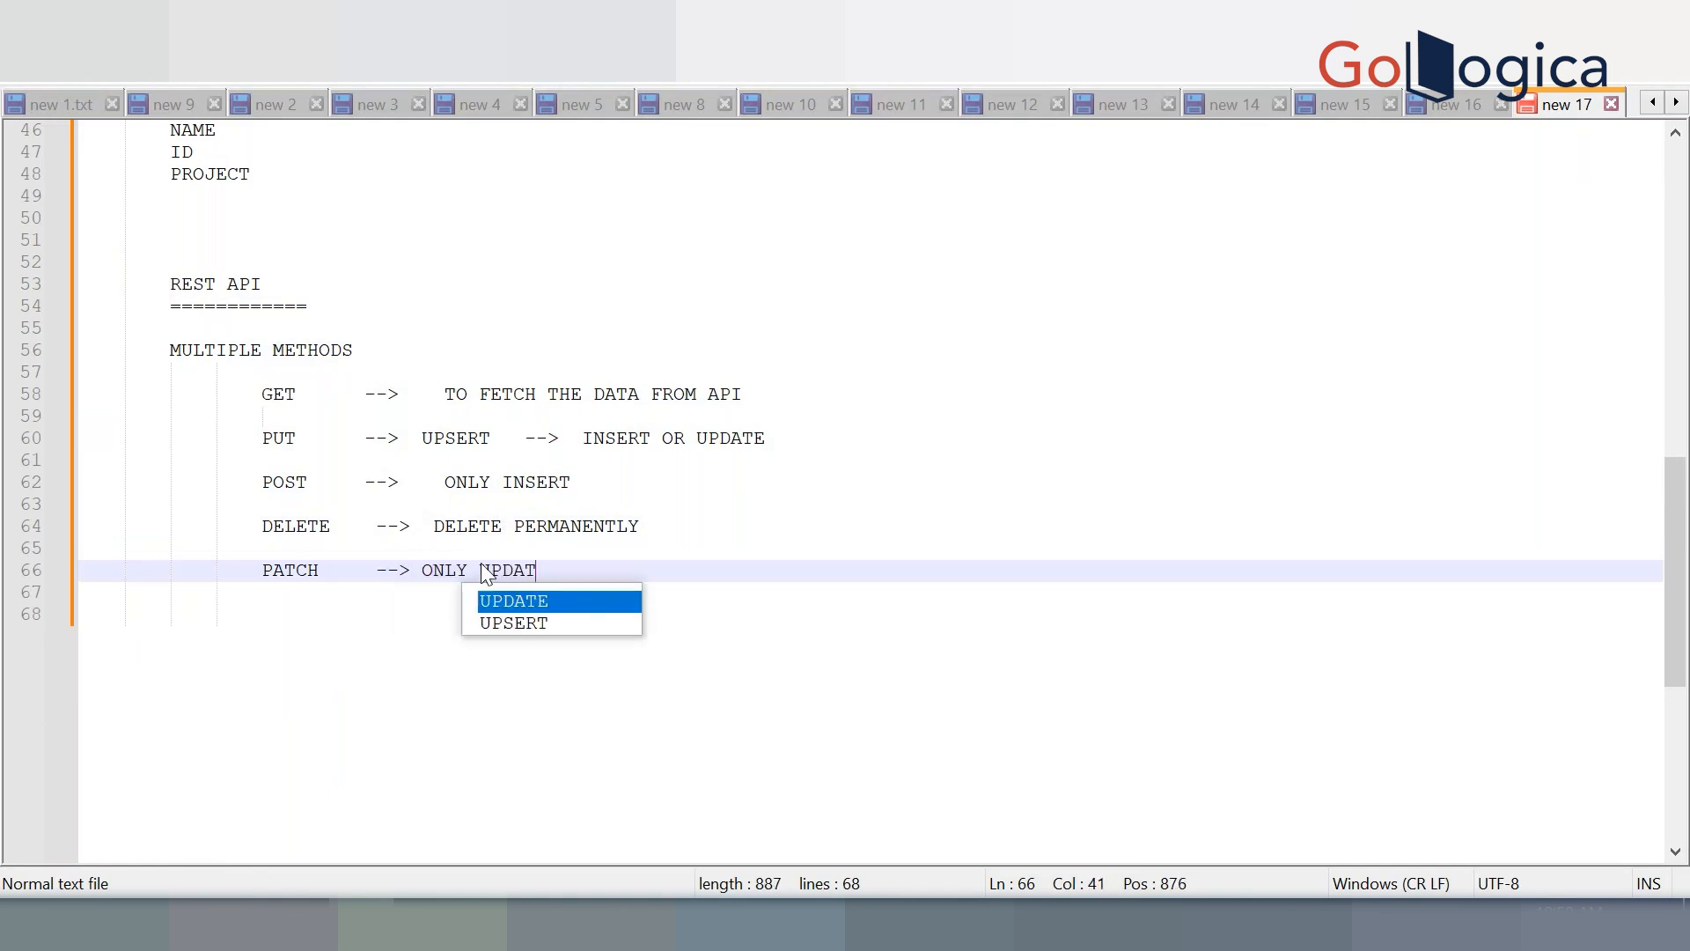
pyautogui.doubleClick(283, 569)
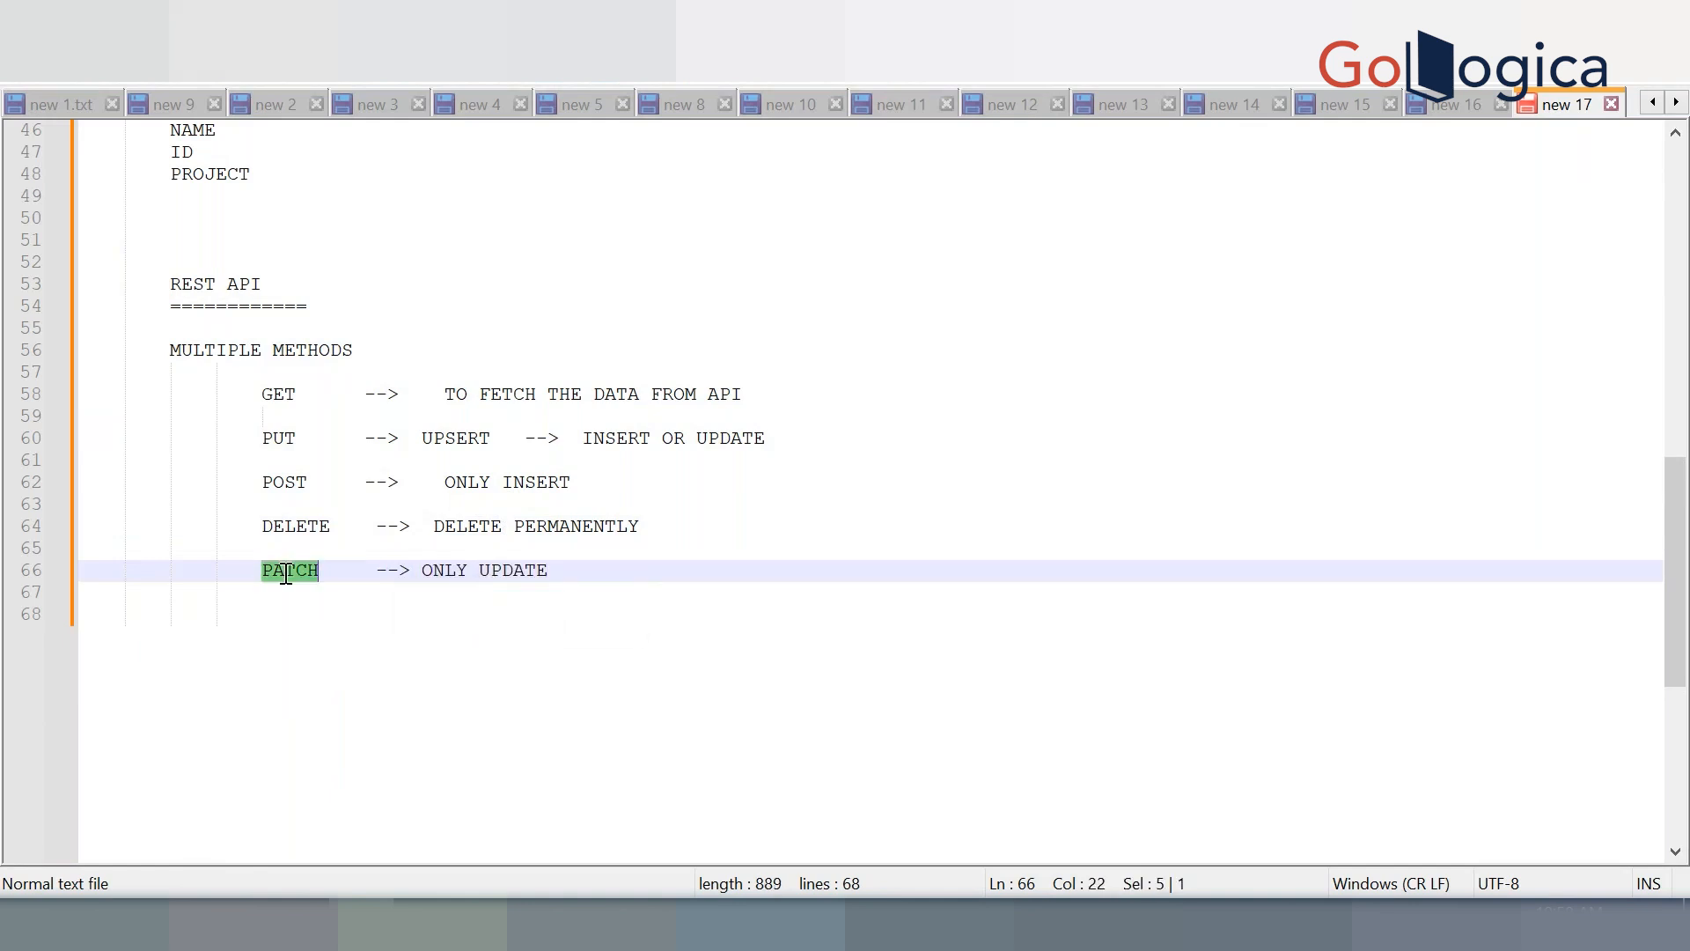
# Highlight POST and its ONLY INSERT description on line 62
pyautogui.click(420, 642)
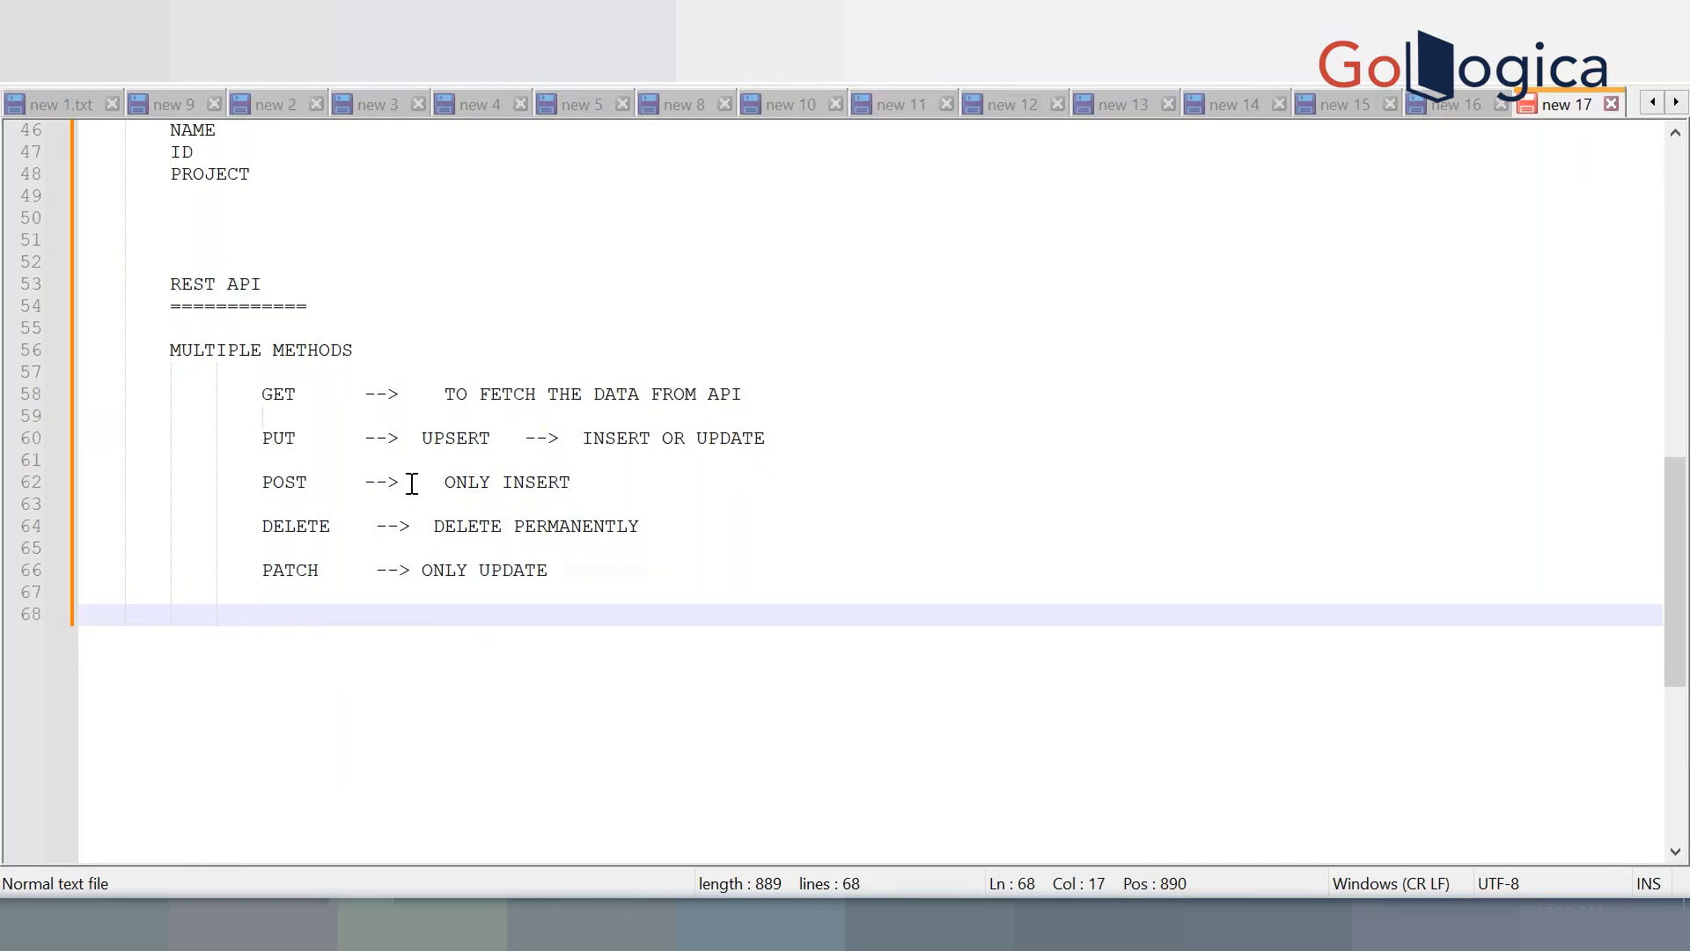
pyautogui.doubleClick(280, 482)
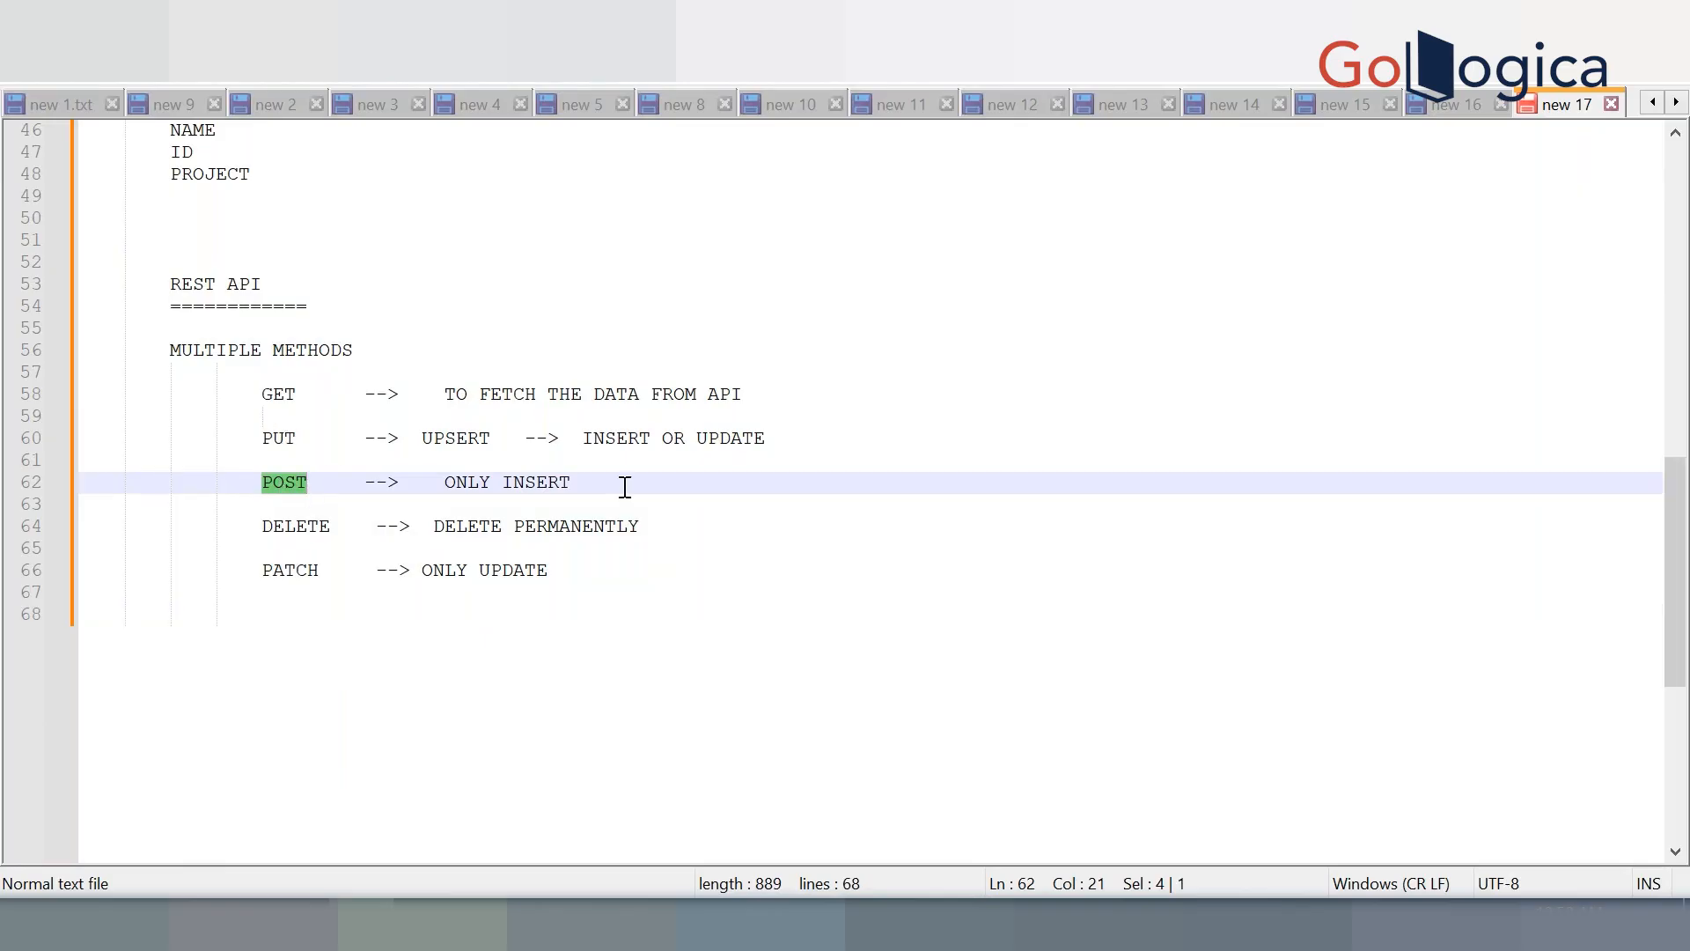
pyautogui.moveTo(630, 482); pyautogui.dragTo(441, 488)
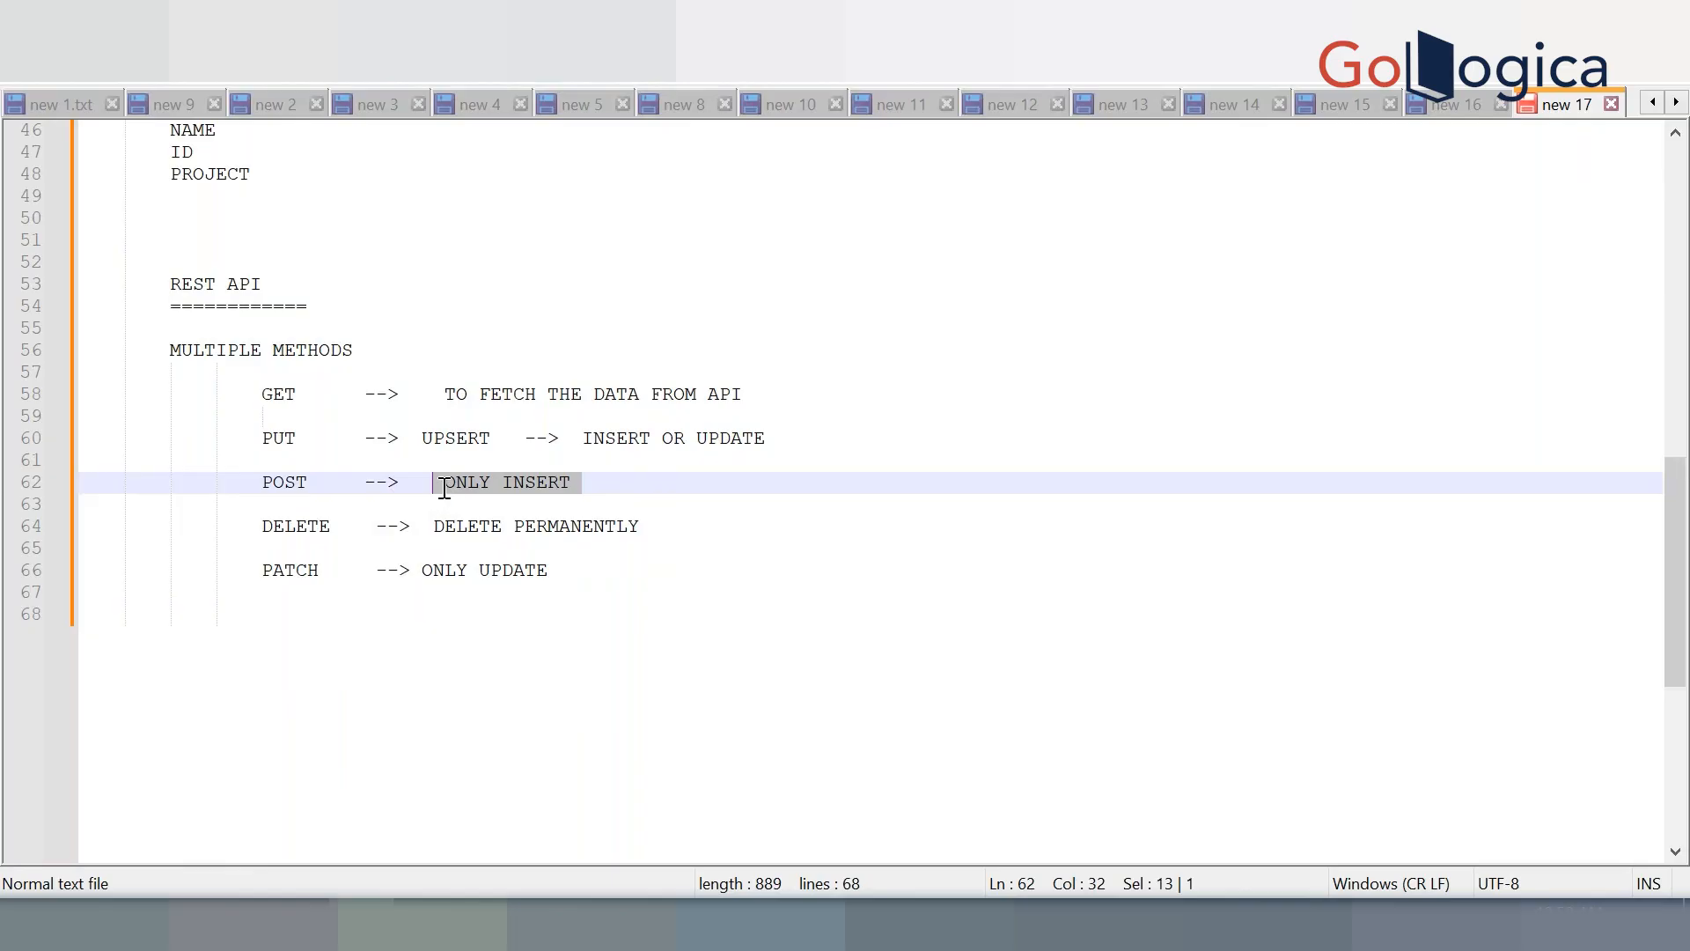
pyautogui.click(426, 483)
pyautogui.moveTo(426, 483); pyautogui.dragTo(654, 481)
pyautogui.click(654, 481)
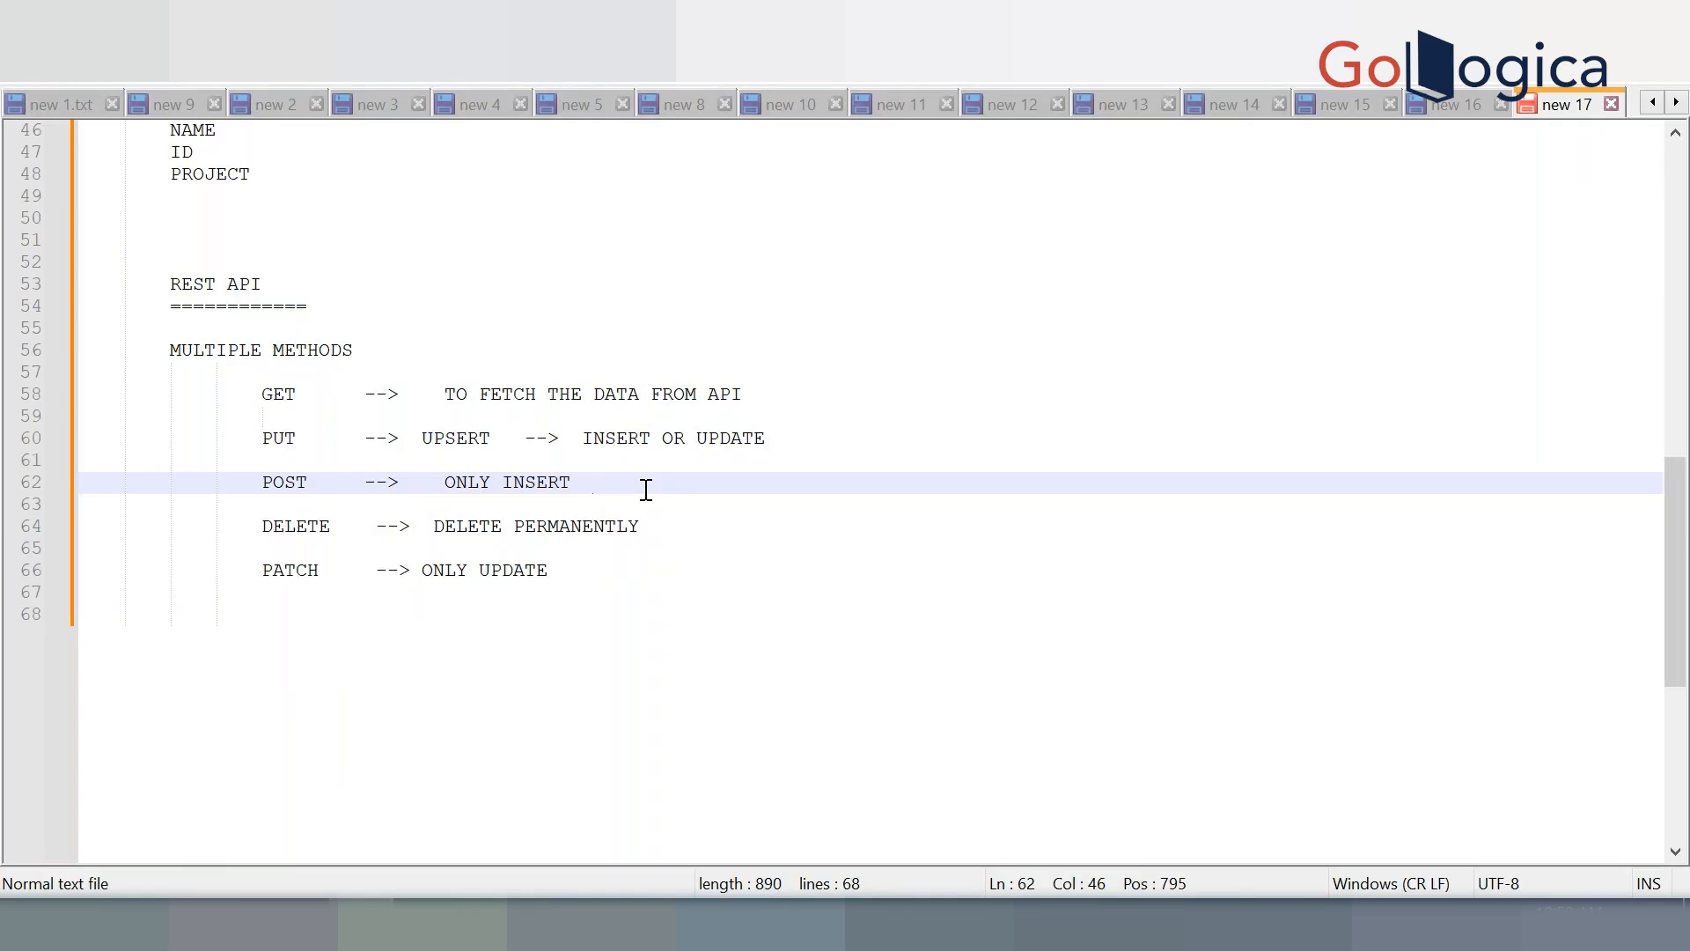
# Remove stray characters after ONLY INSERT and INSERT OR UPDATE, then add blank lines at the end
pyautogui.write('5   10')
pyautogui.moveTo(686, 484); pyautogui.dragTo(596, 484)
pyautogui.press('Delete')
pyautogui.click(847, 444)
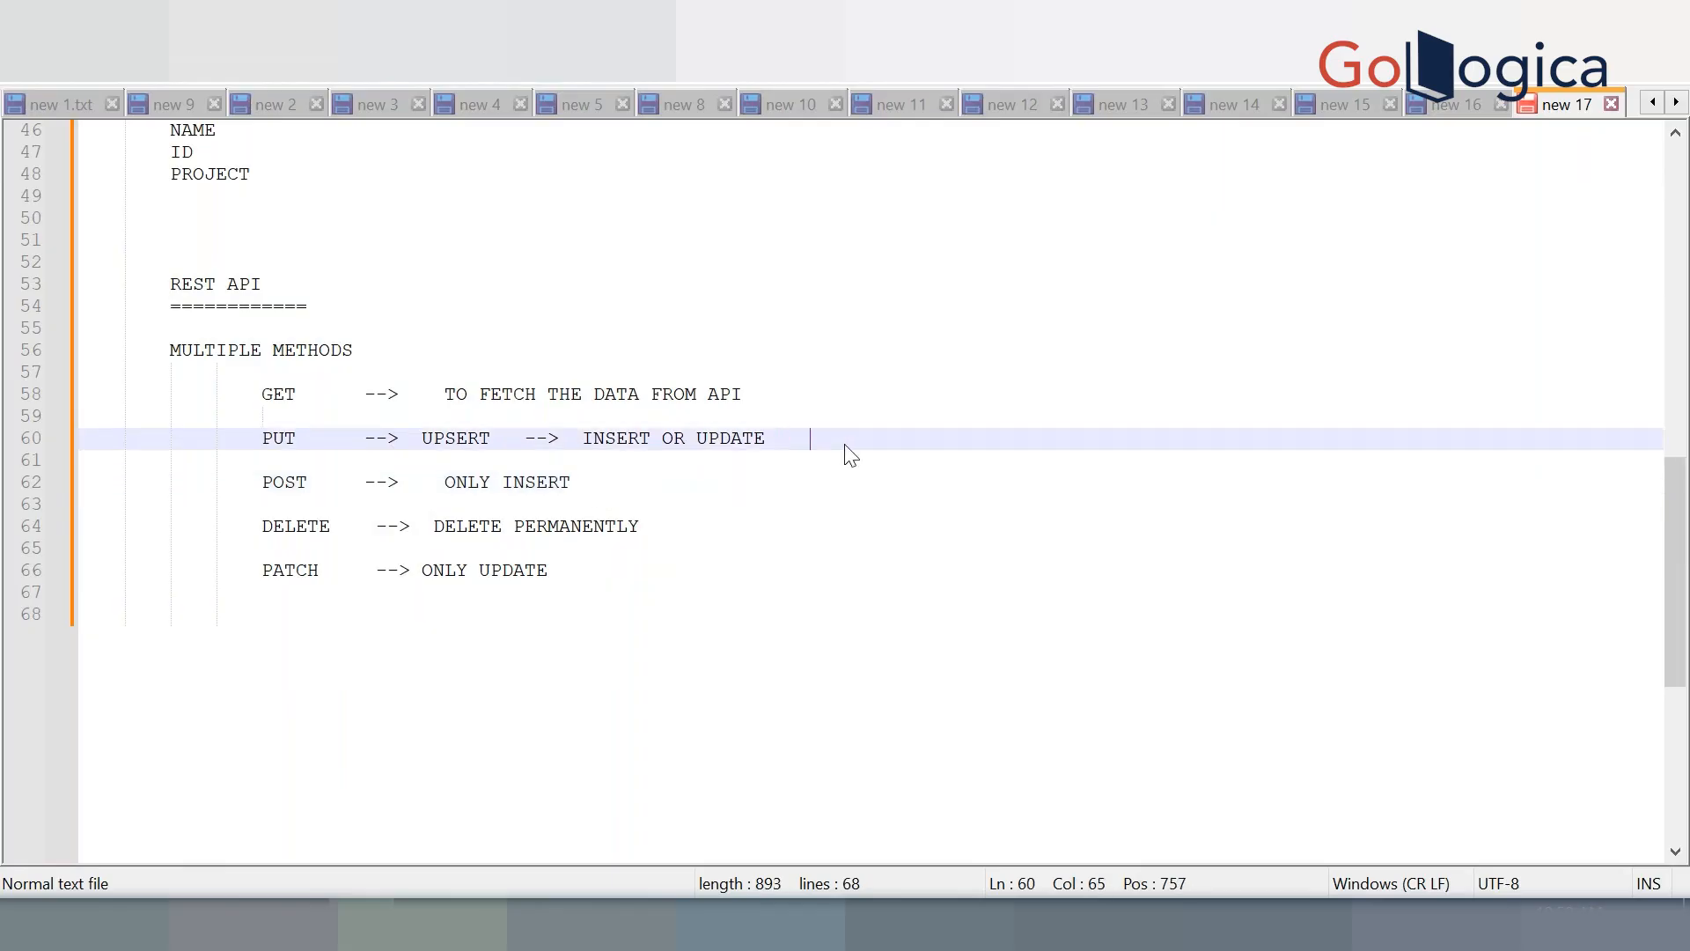
pyautogui.write('5')
pyautogui.moveTo(843, 438); pyautogui.dragTo(787, 438)
pyautogui.press('Delete')
pyautogui.click(452, 704)
pyautogui.press('Return')
pyautogui.press('Return')
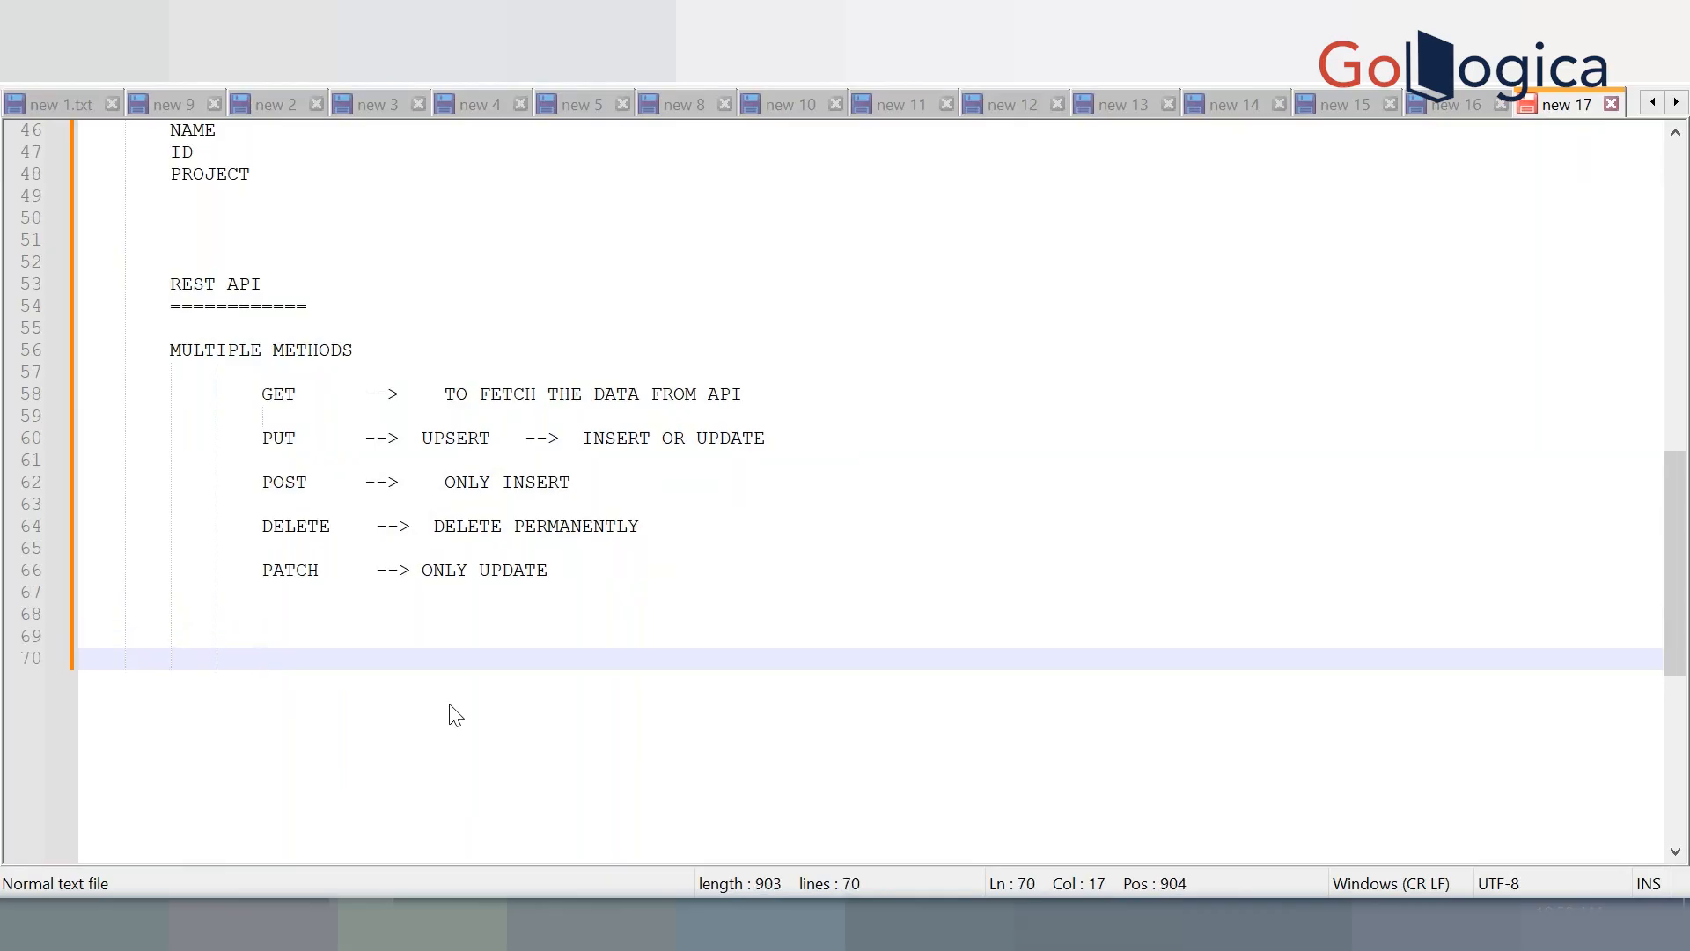
# Save the notes to the Desktop as a named .txt file
pyautogui.scroll(15, 456, 715)
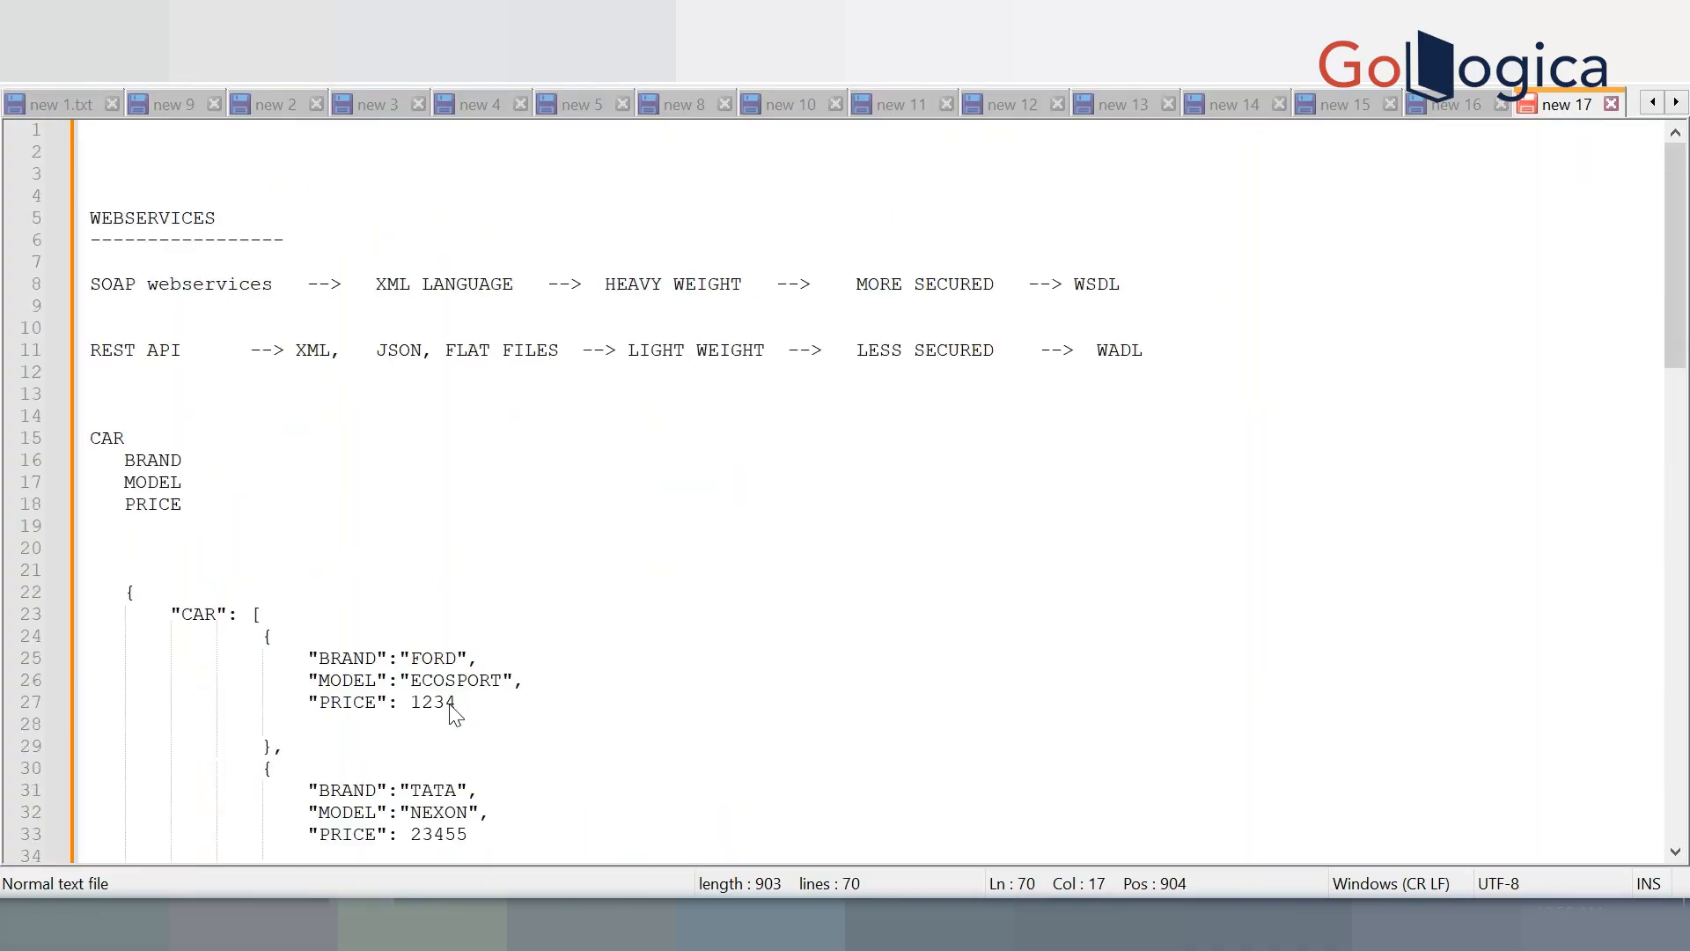
pyautogui.scroll(-11, 456, 715)
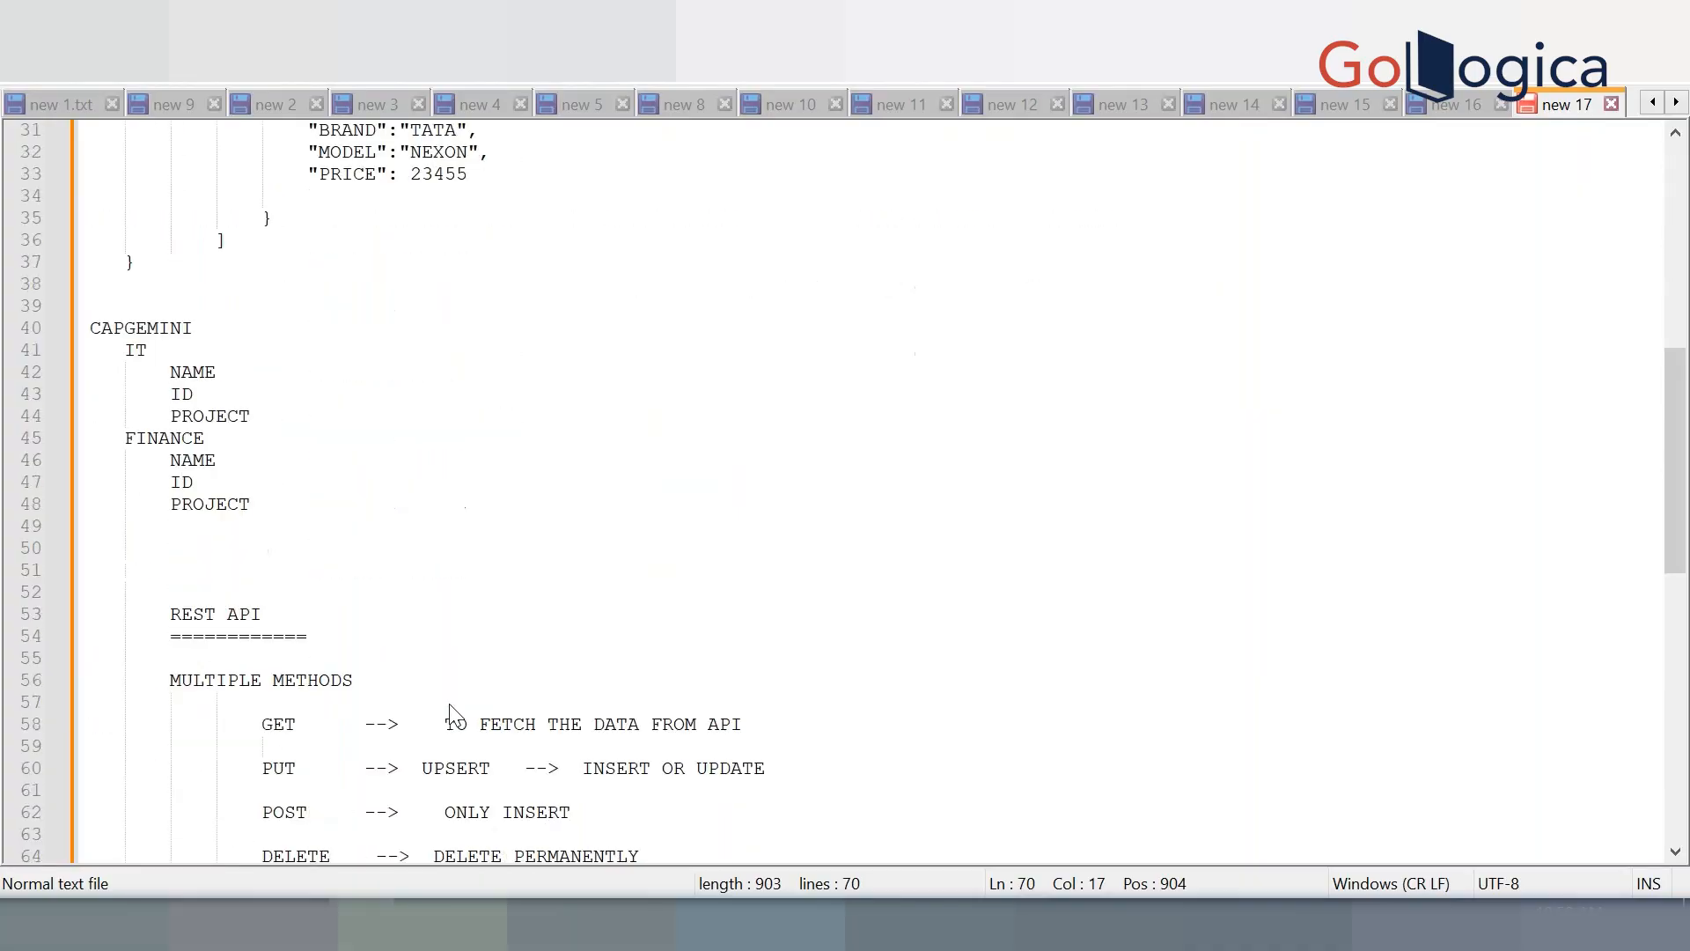
pyautogui.scroll(-6, 456, 715)
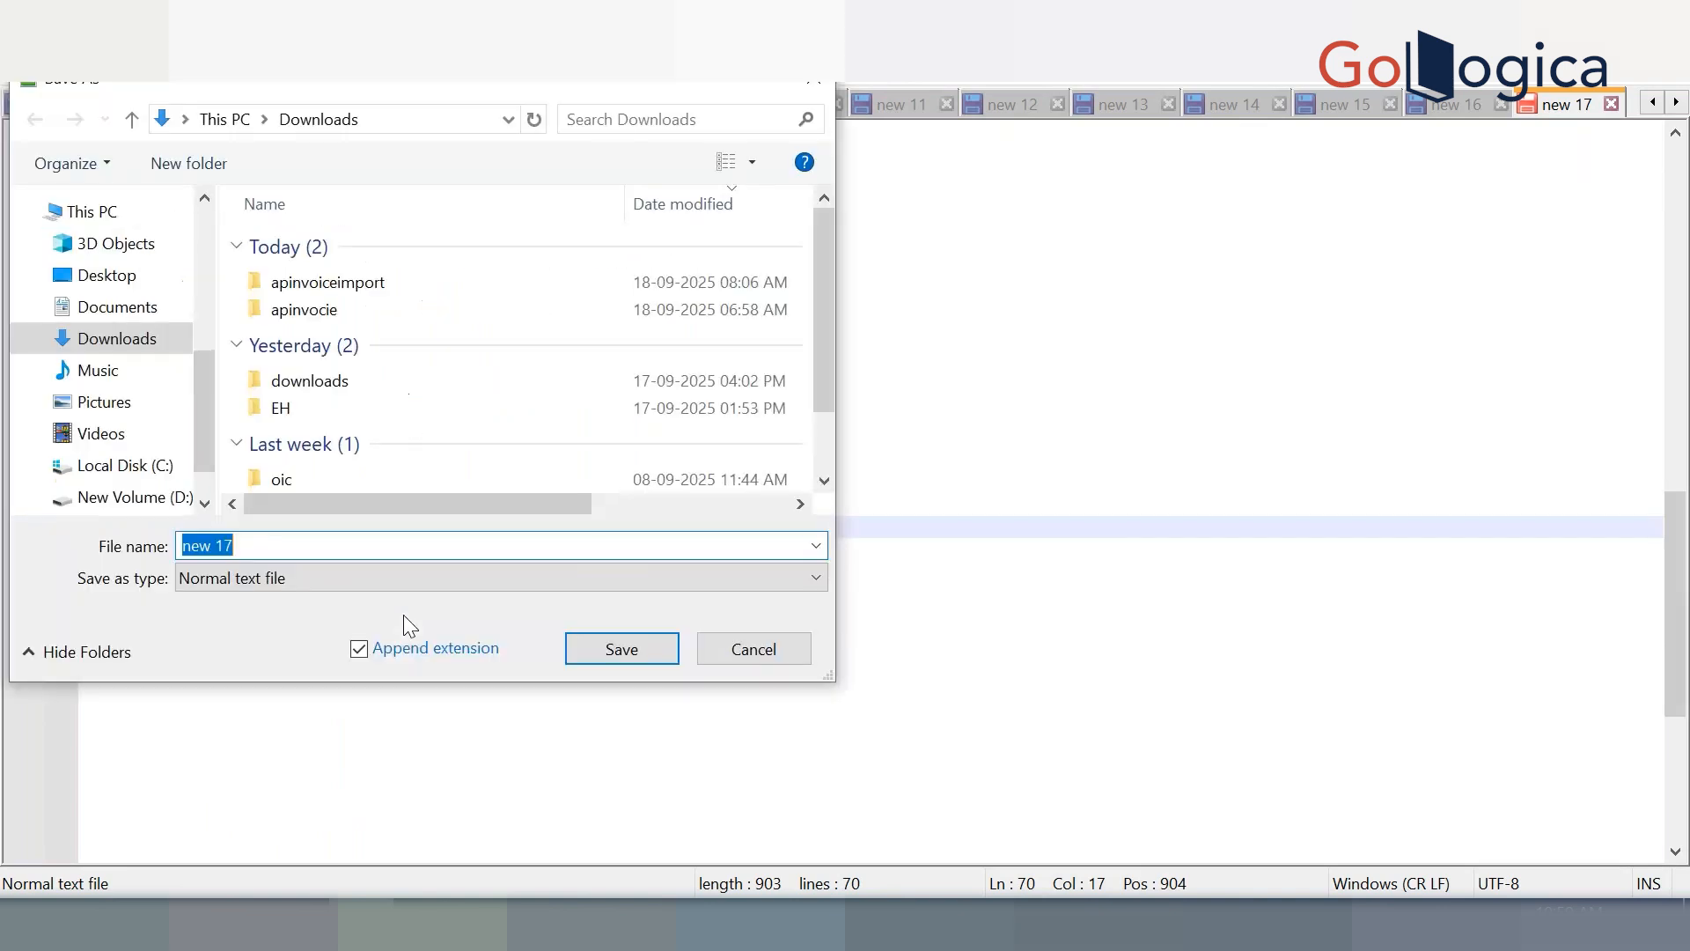
pyautogui.write('SHRUTHI')
pyautogui.click(105, 276)
pyautogui.click(608, 659)
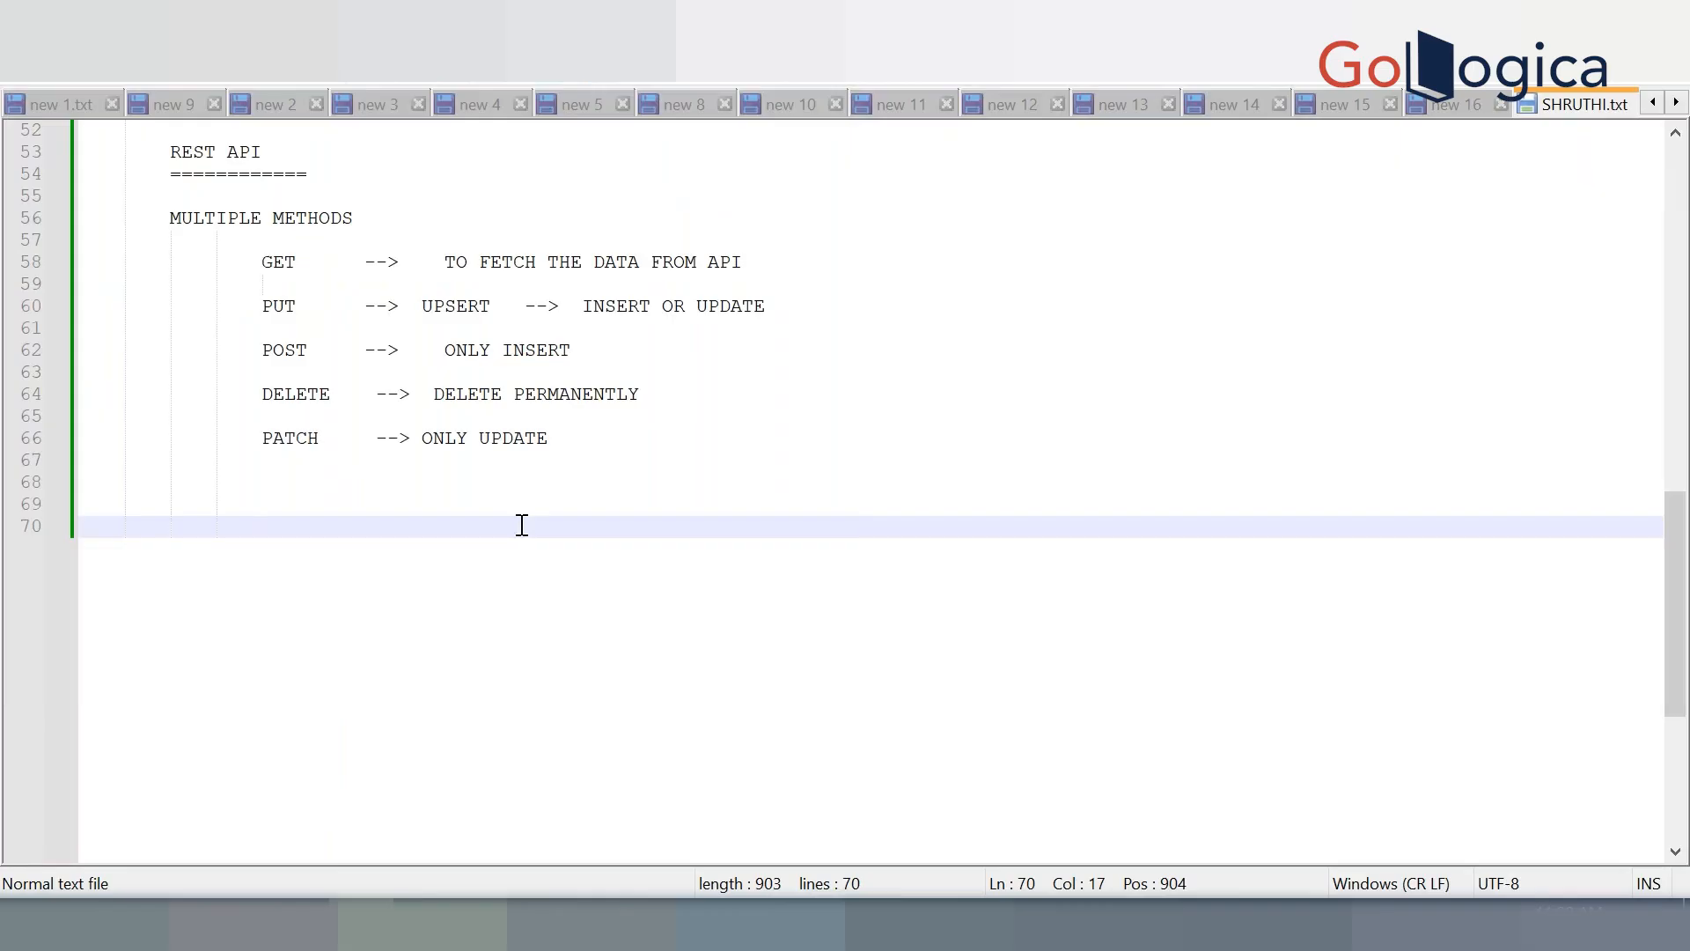
# Extend the SOAP webservices line with '--> SOAP UI TOOL'
pyautogui.scroll(17, 522, 525)
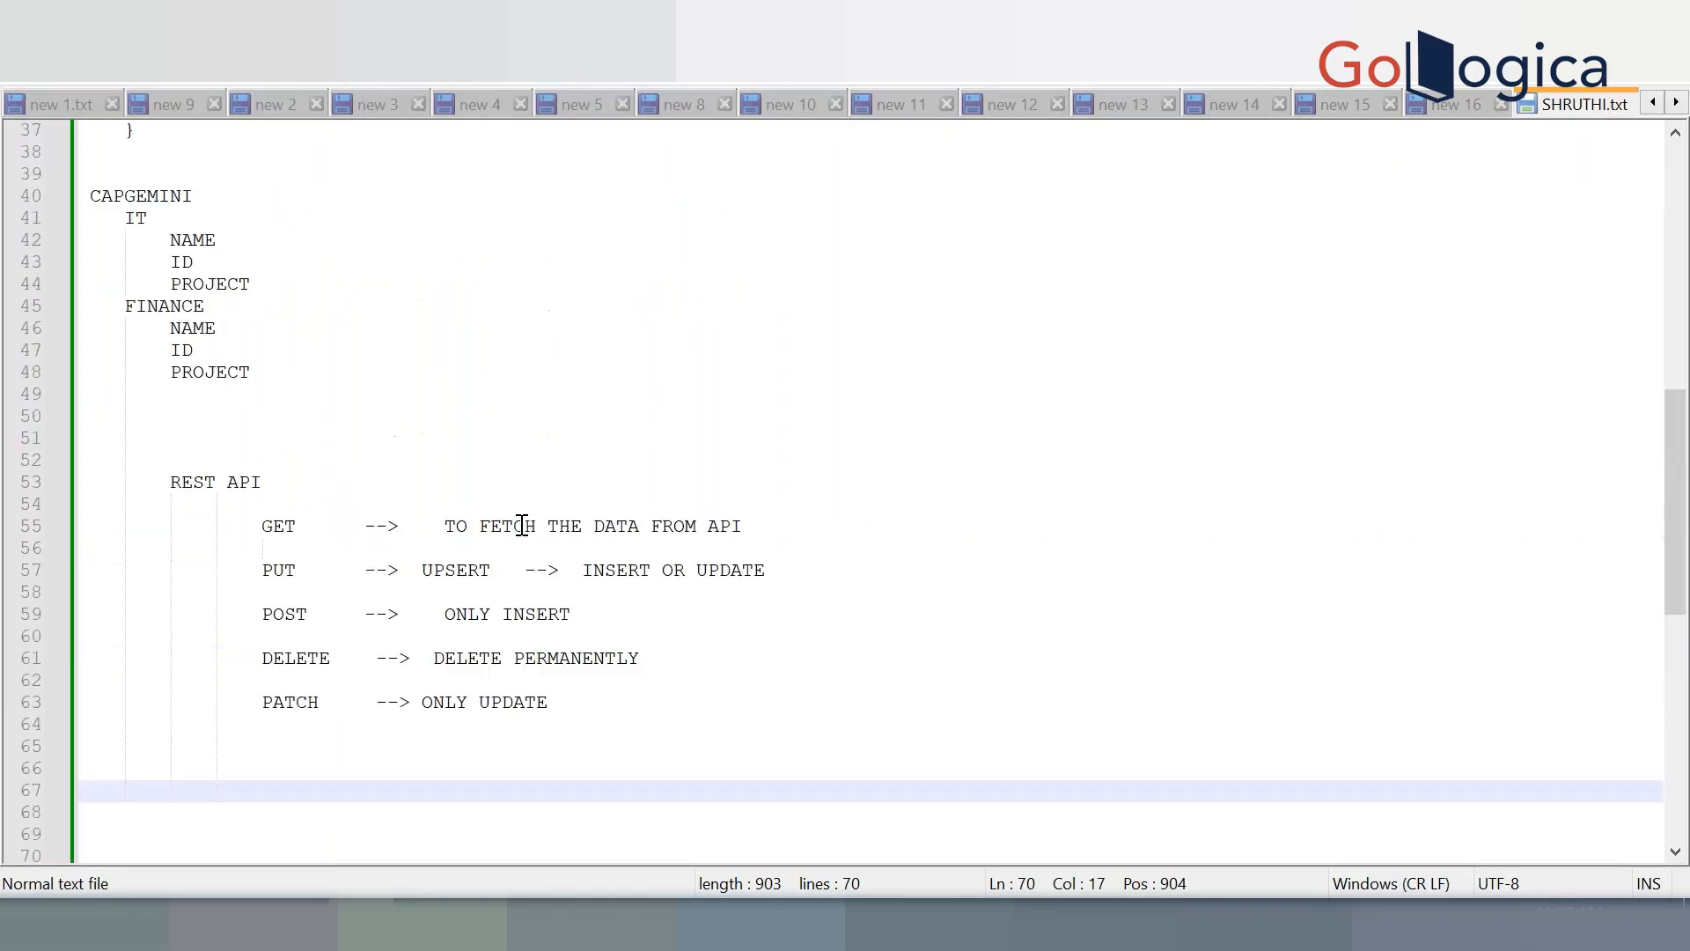
pyautogui.tripleClick(1267, 280)
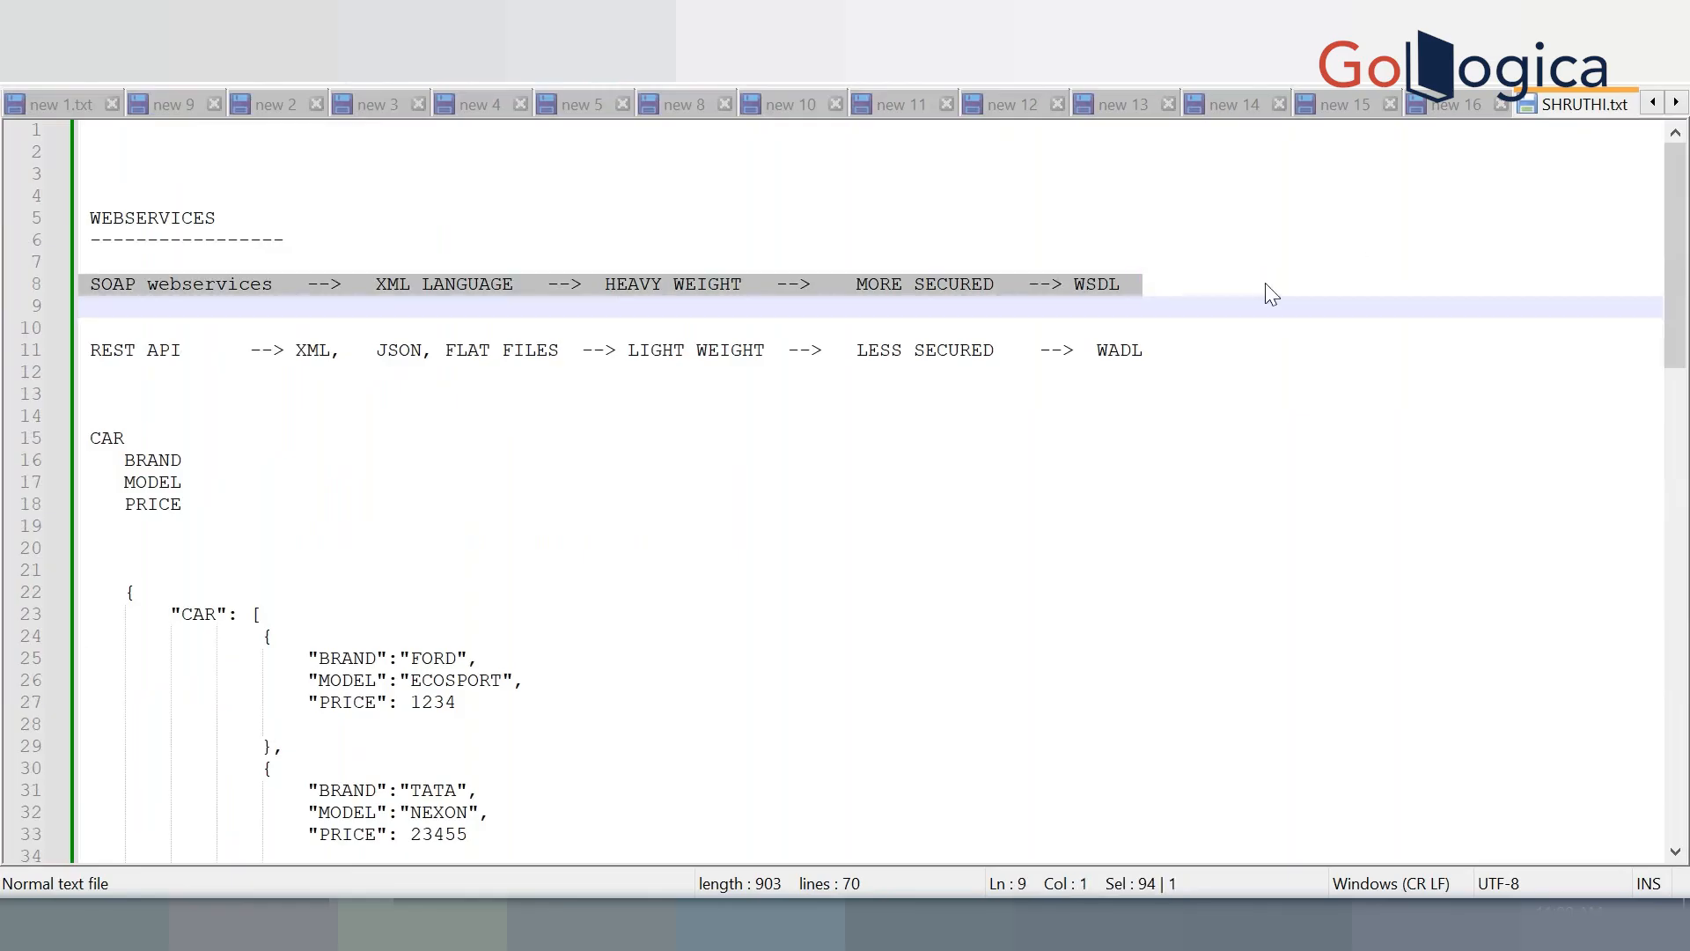
pyautogui.click(1266, 284)
pyautogui.write('-')
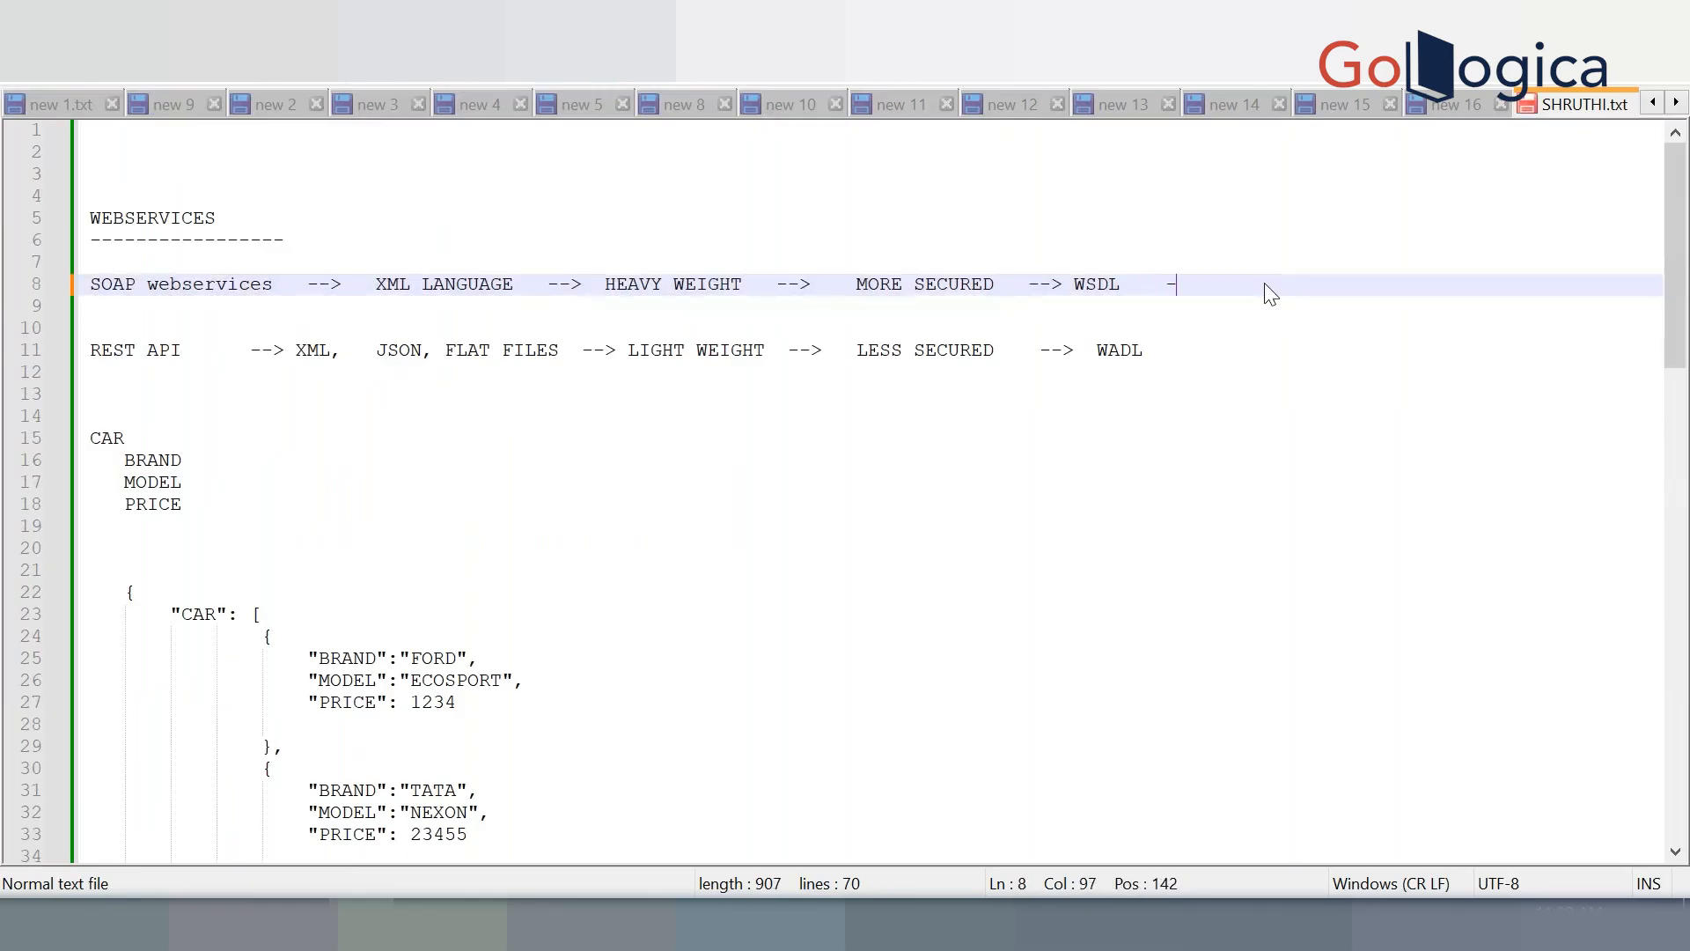
pyautogui.write('-.')
pyautogui.press('BackSpace')
pyautogui.write('> SOAP UI TOOL')
# End the REST API line with '--> POSTMAN TOOL' and move to empty line 70
pyautogui.click(1292, 351)
pyautogui.write('-')
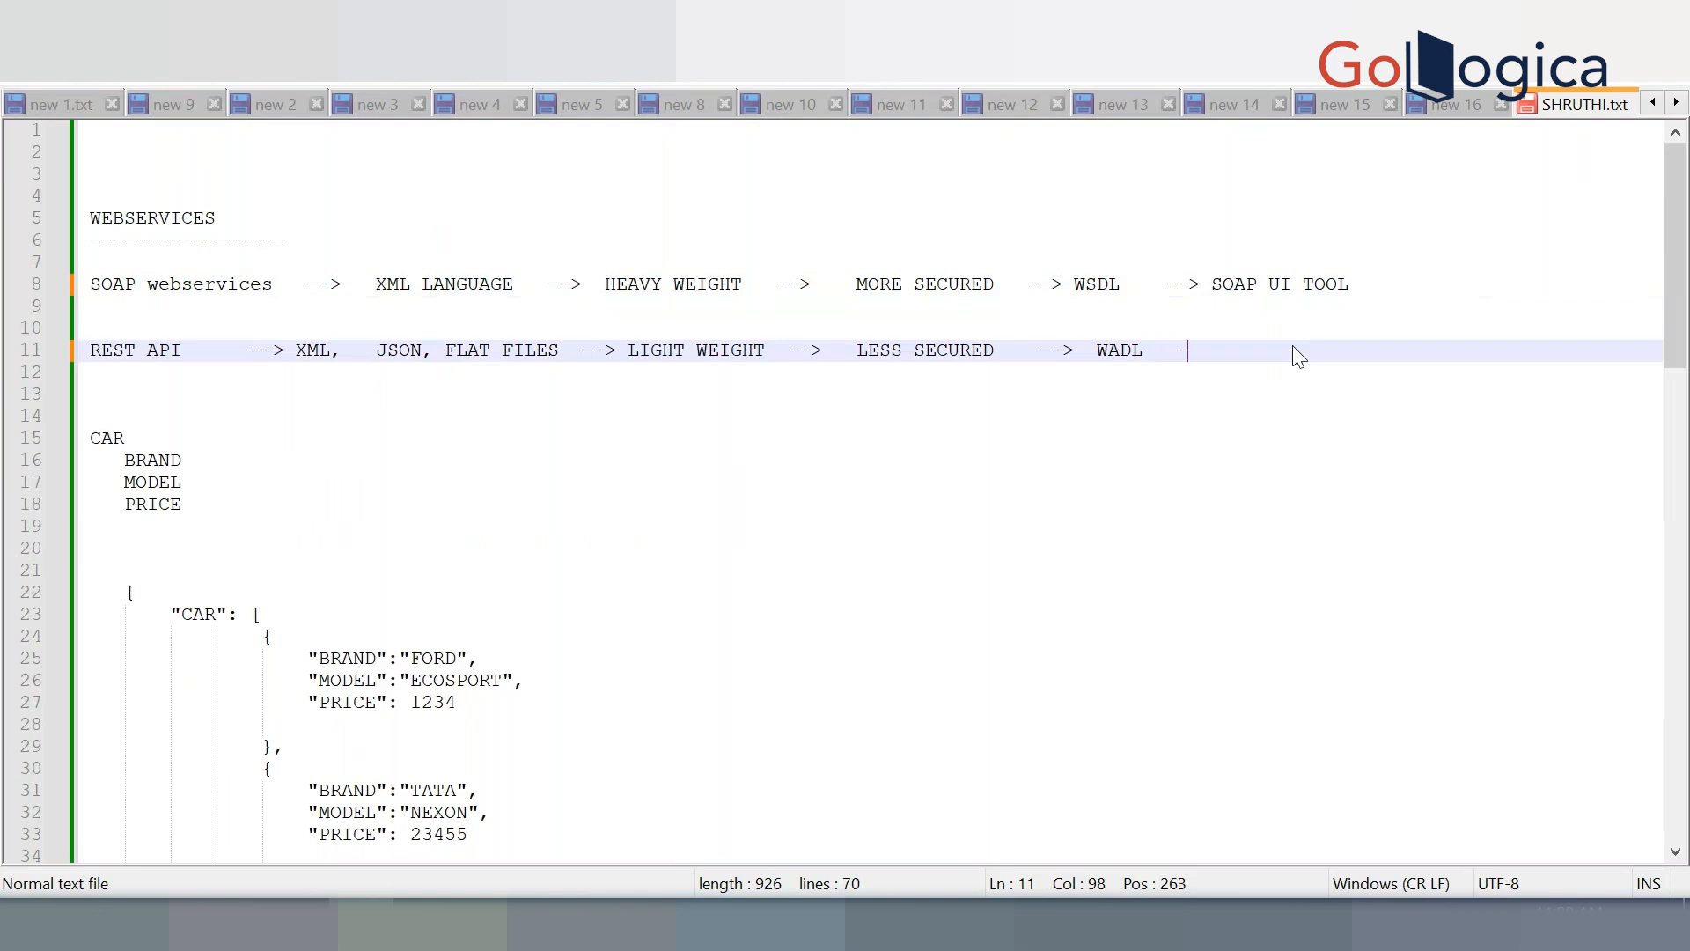
pyautogui.write('-> POSTMAN TOOL')
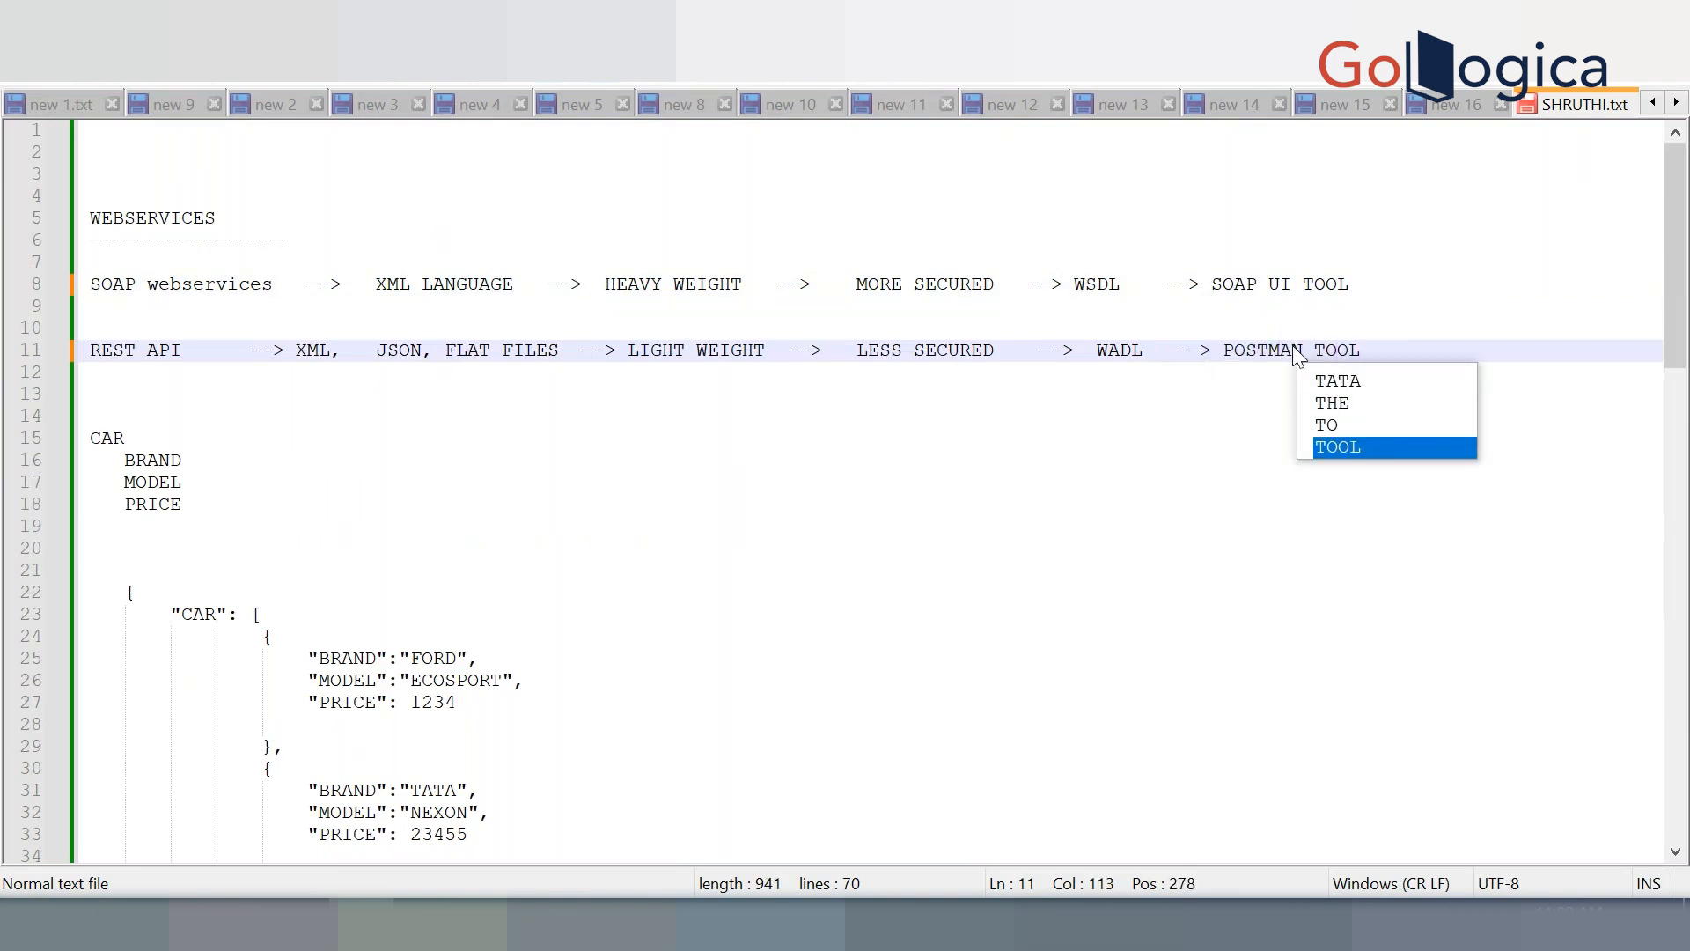
pyautogui.click(1170, 524)
pyautogui.scroll(-9, 1171, 524)
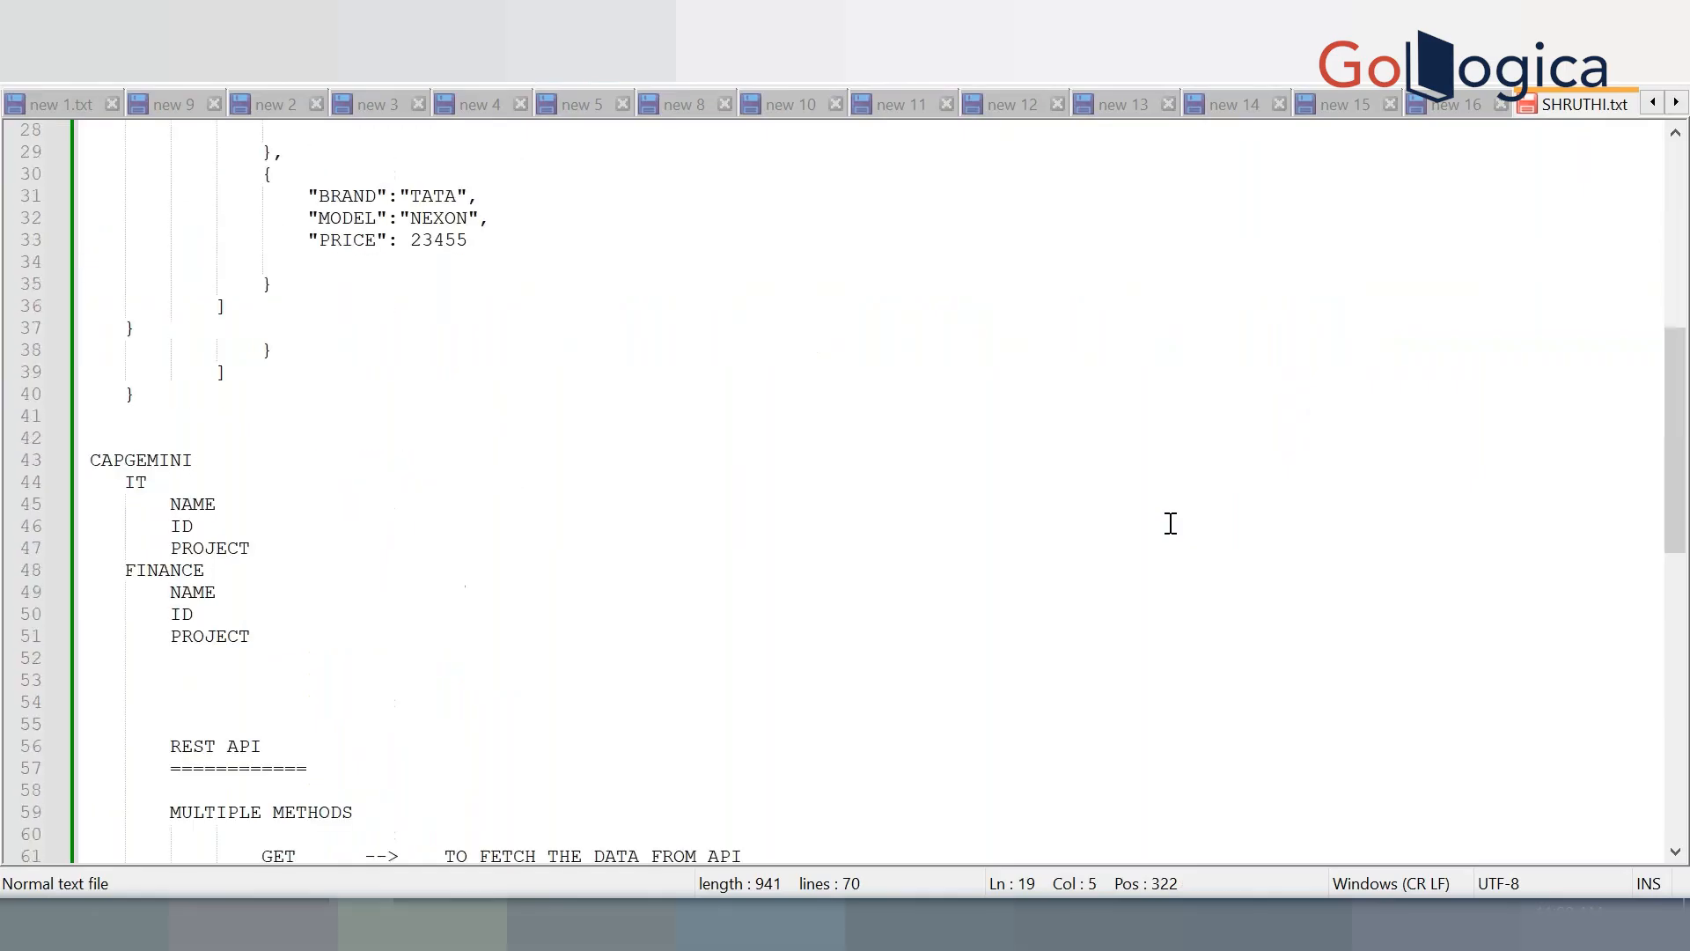
pyautogui.scroll(-11, 1170, 523)
pyautogui.press('super')
pyautogui.write('POSTM')
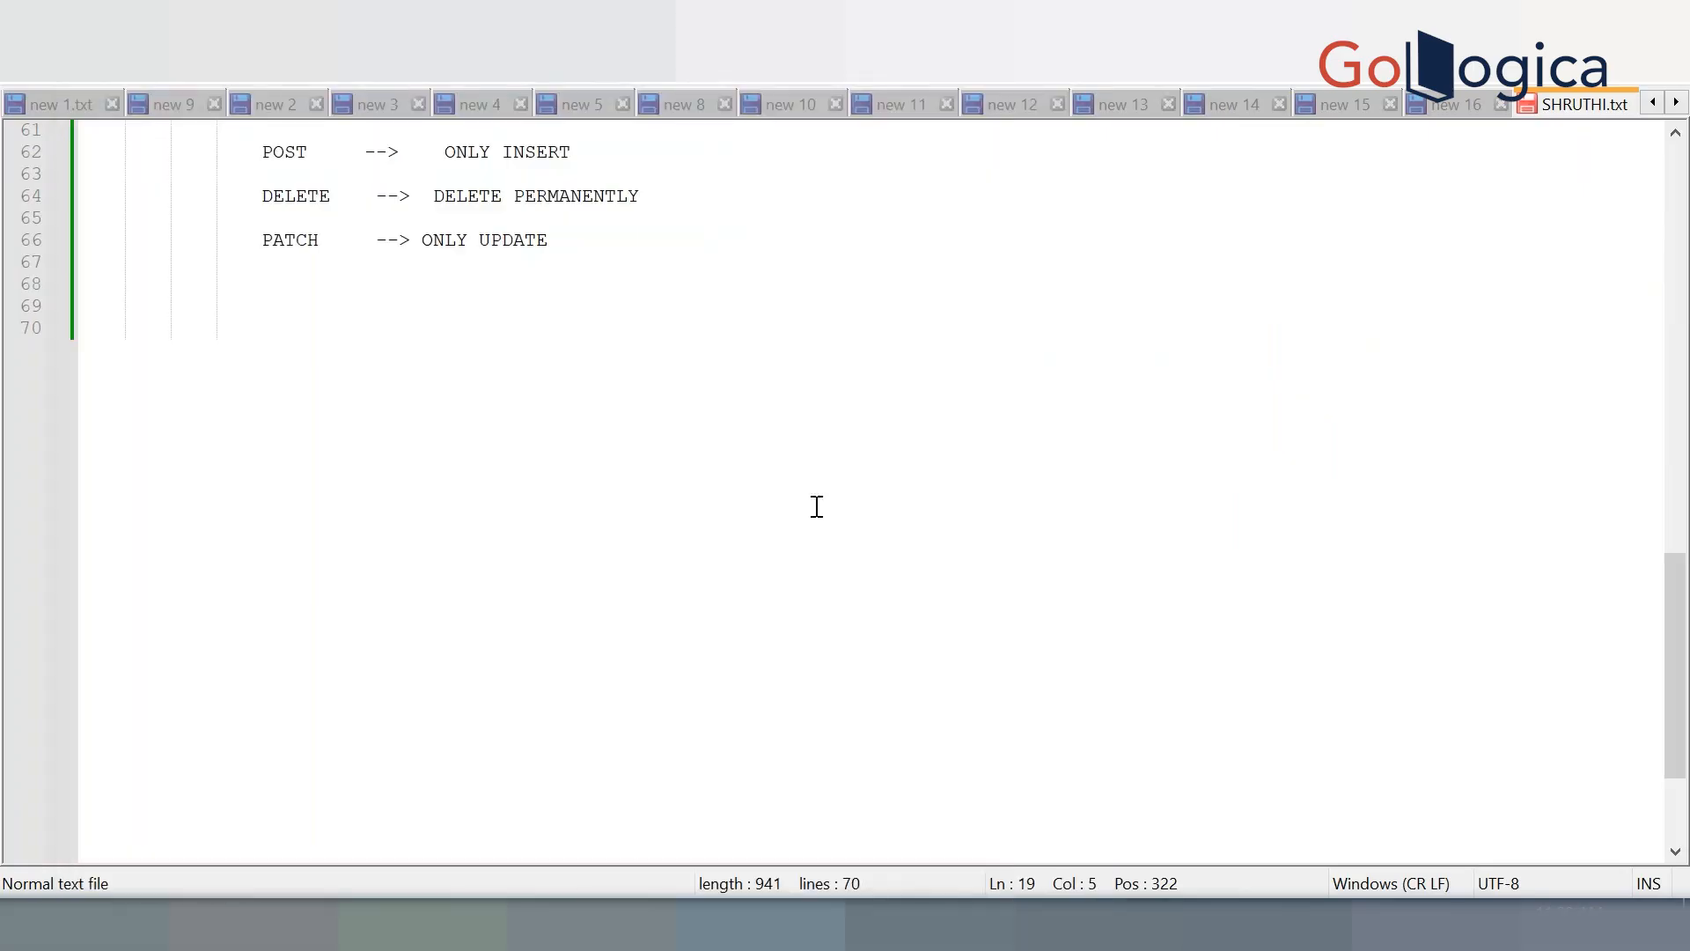
pyautogui.click(676, 489)
# Search 'dummy rest api for testing' in a new Chrome tab and open dummy.restapiexample.com
pyautogui.scroll(4, 678, 490)
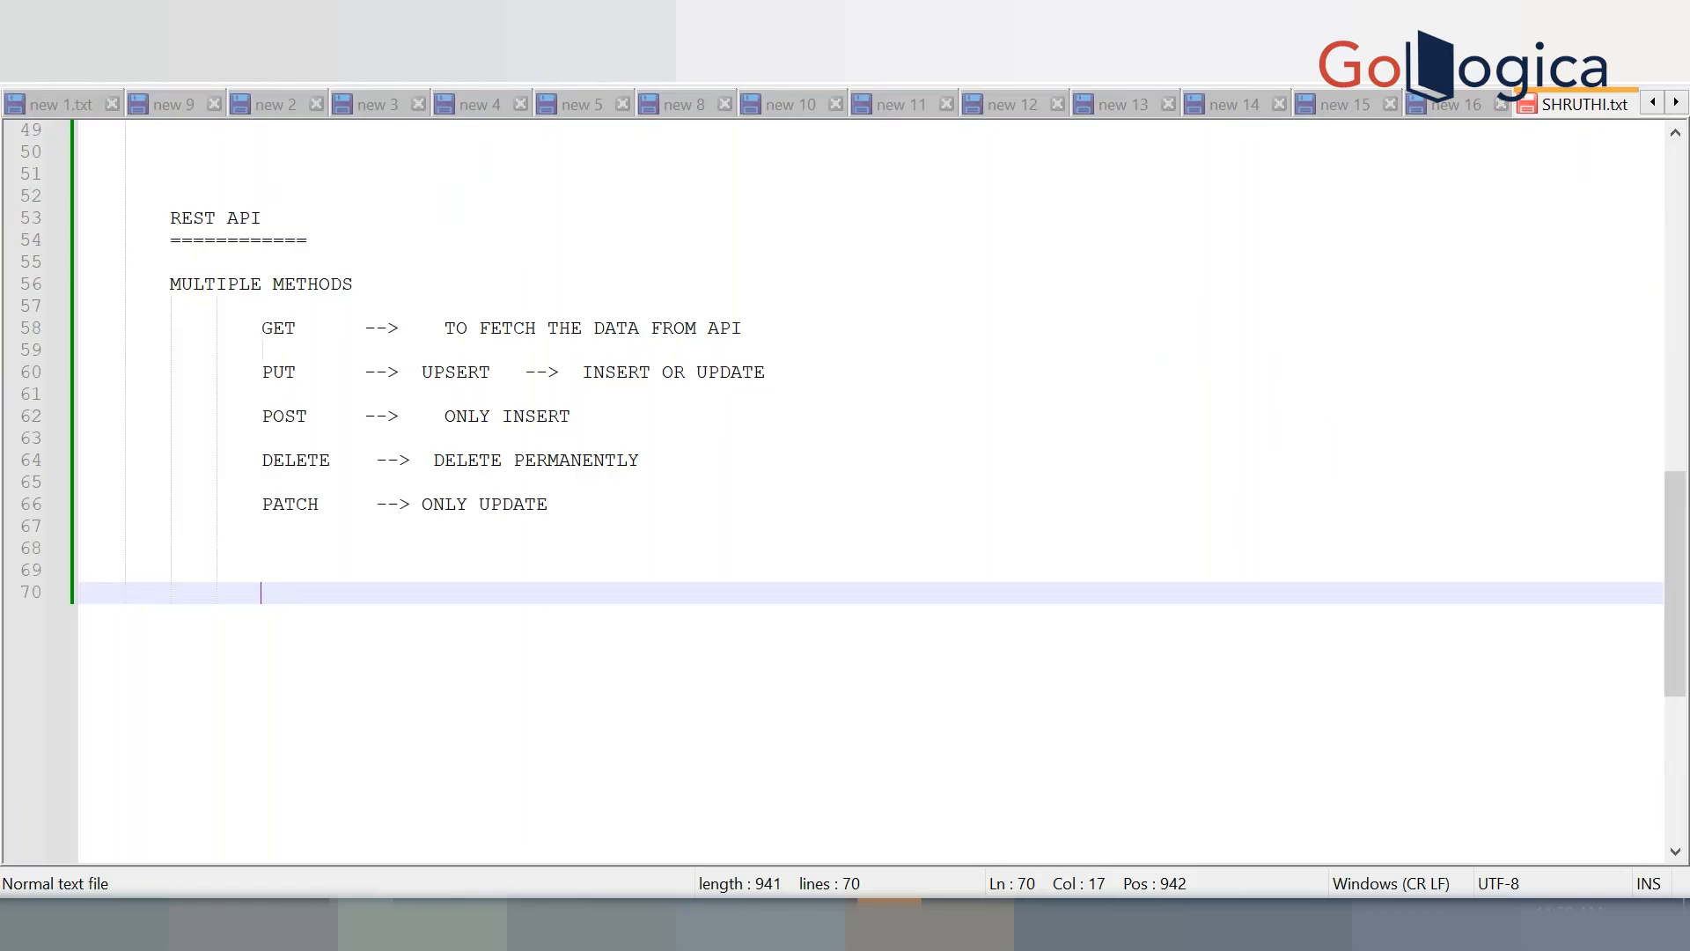
pyautogui.moveTo(559, 924)
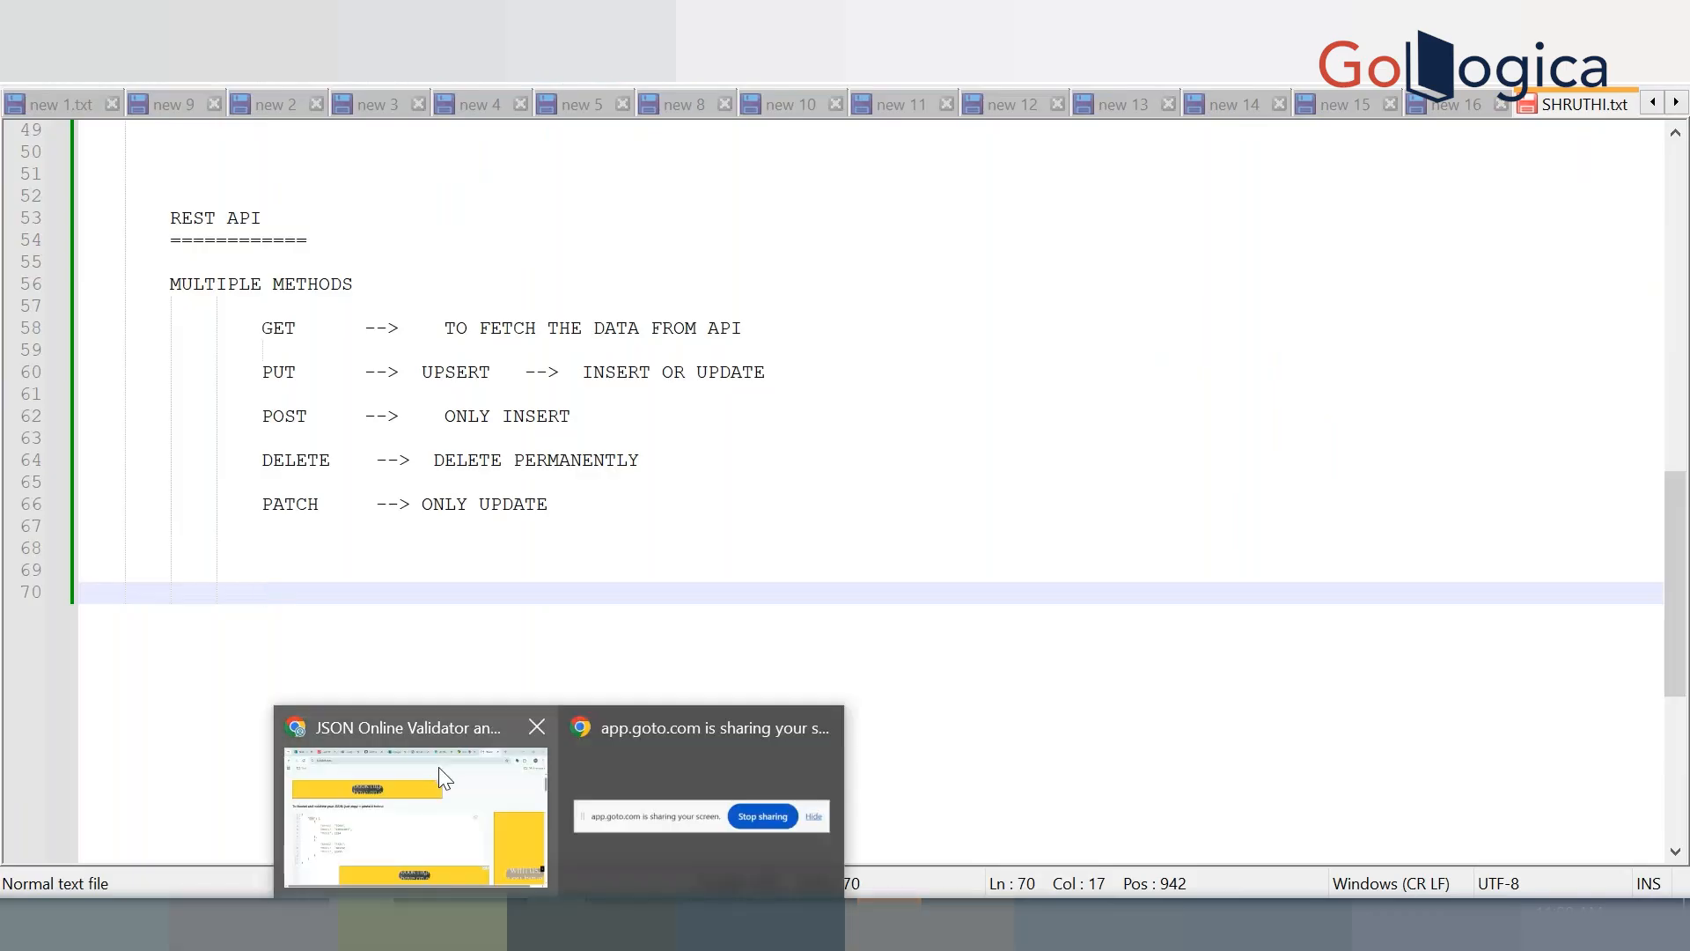
pyautogui.click(439, 768)
pyautogui.hotkey('ctrl', 't')
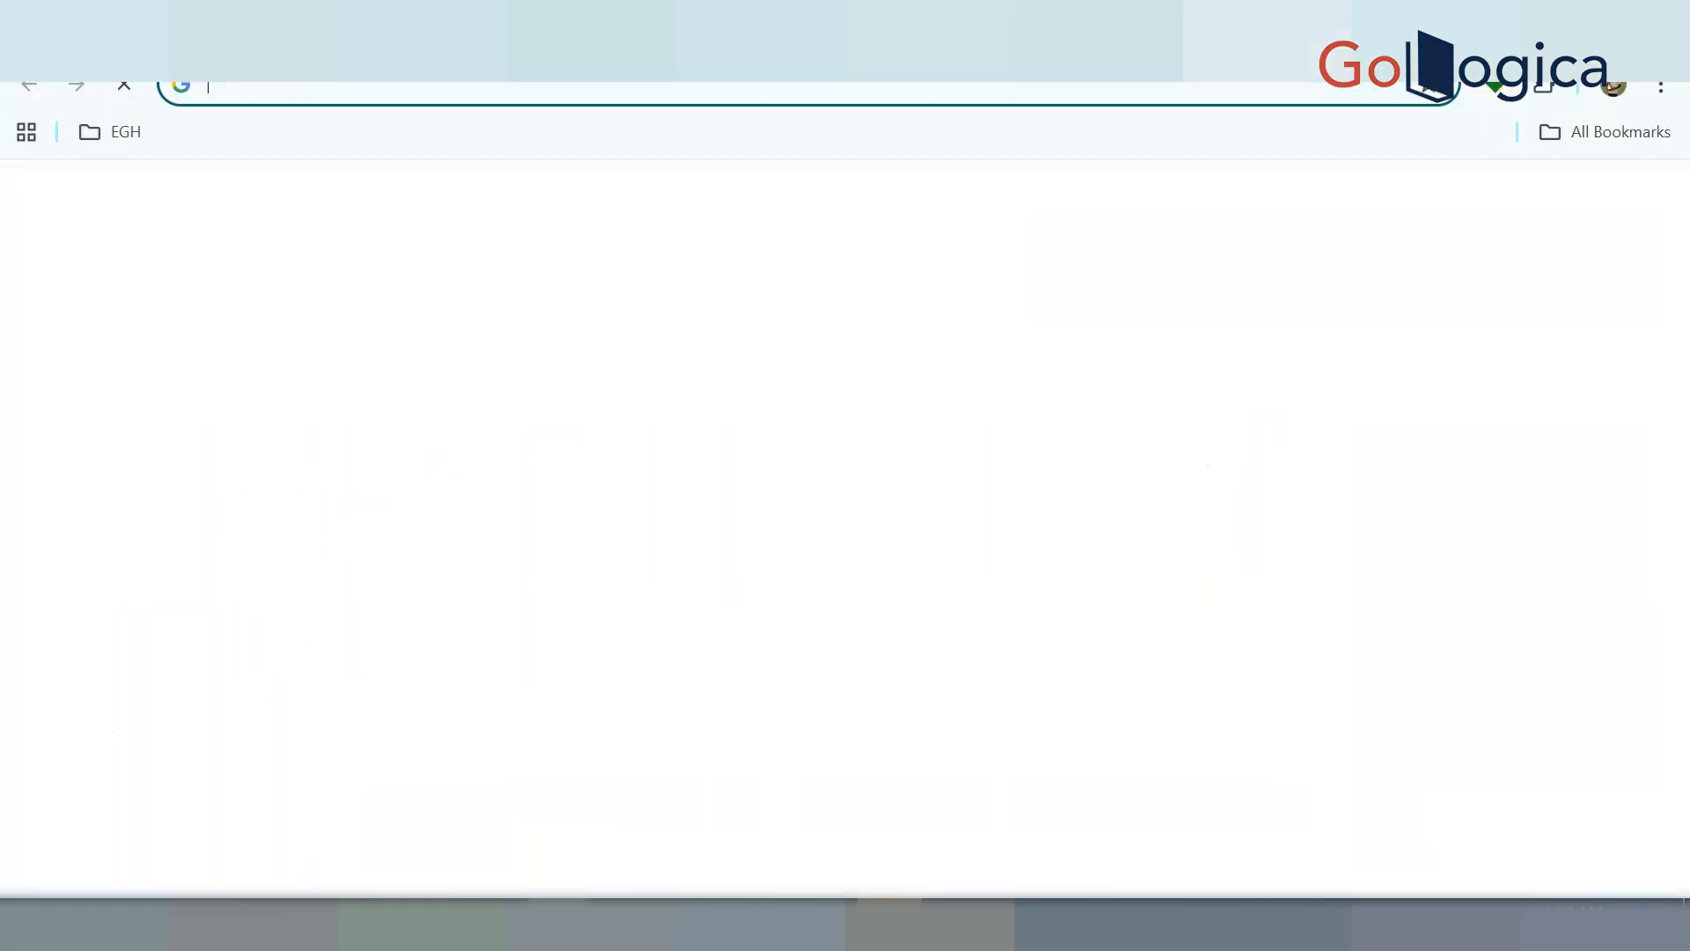
pyautogui.click(1271, 85)
pyautogui.write('dumm')
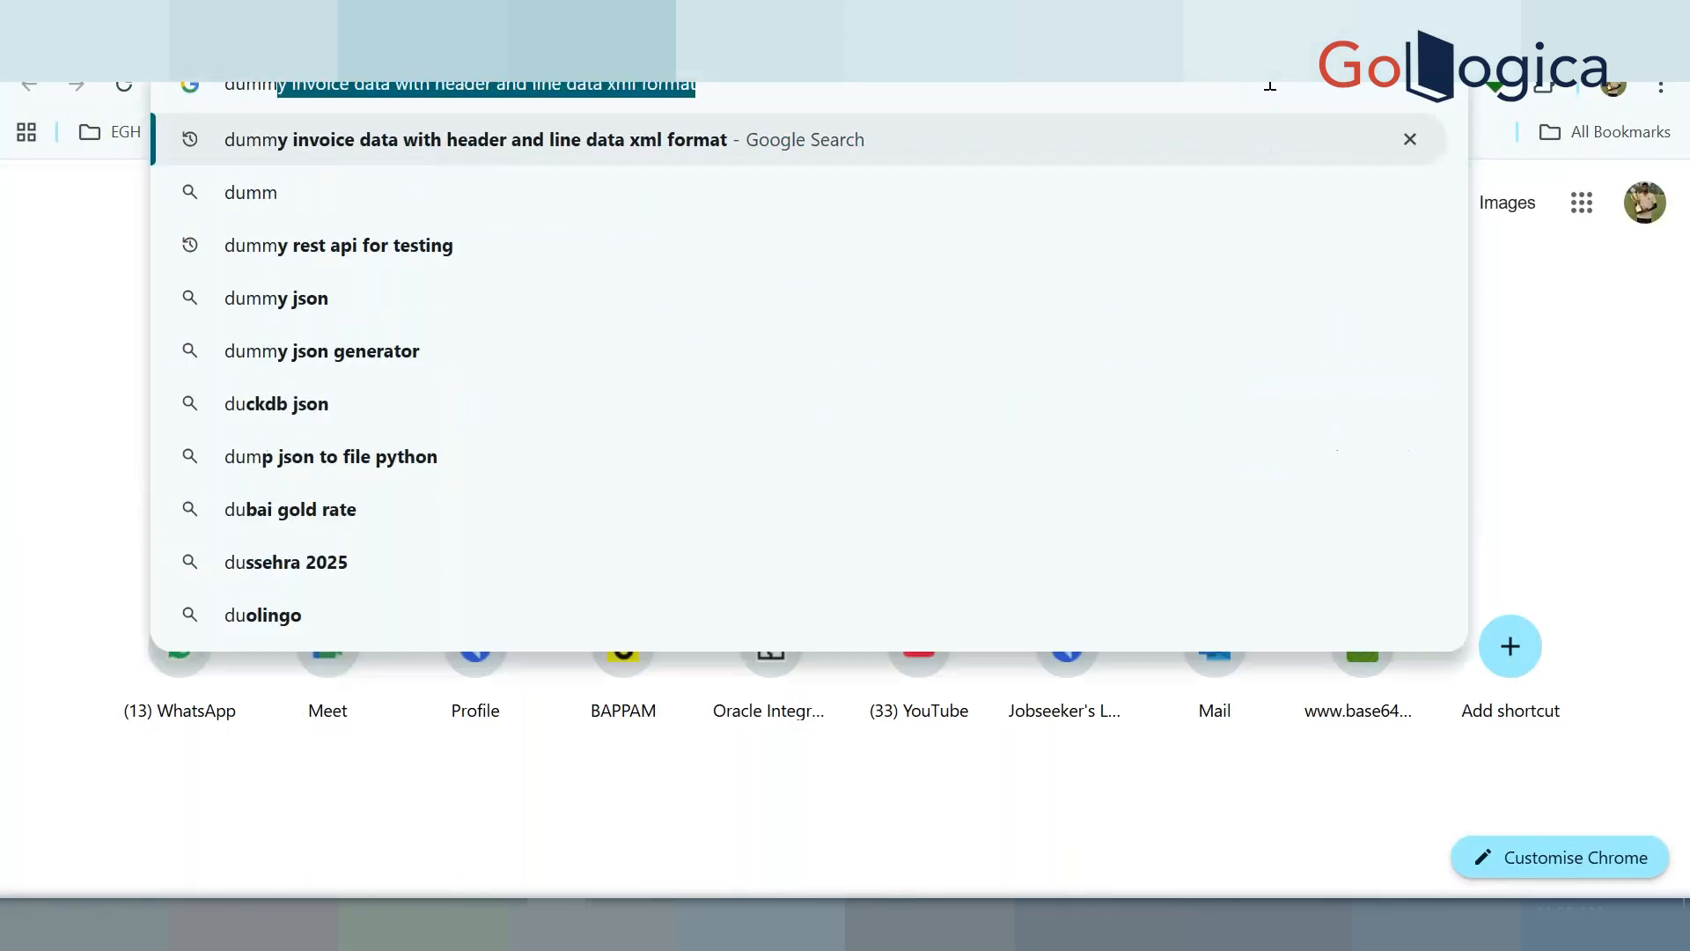
pyautogui.write('y')
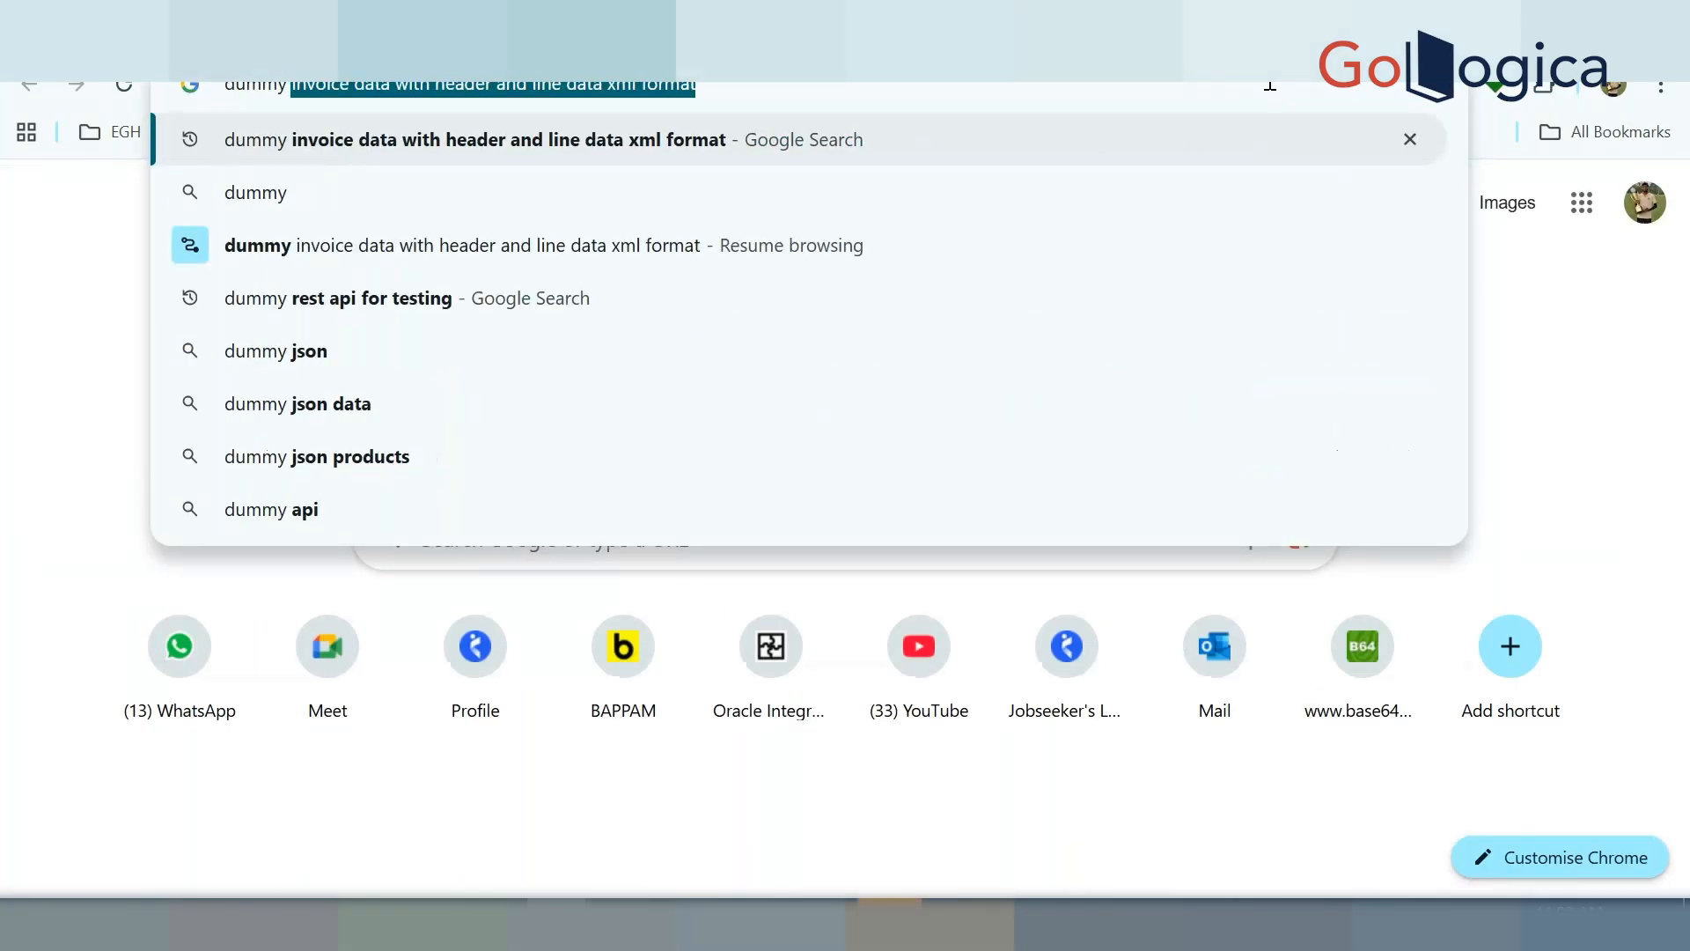
pyautogui.write(' re')
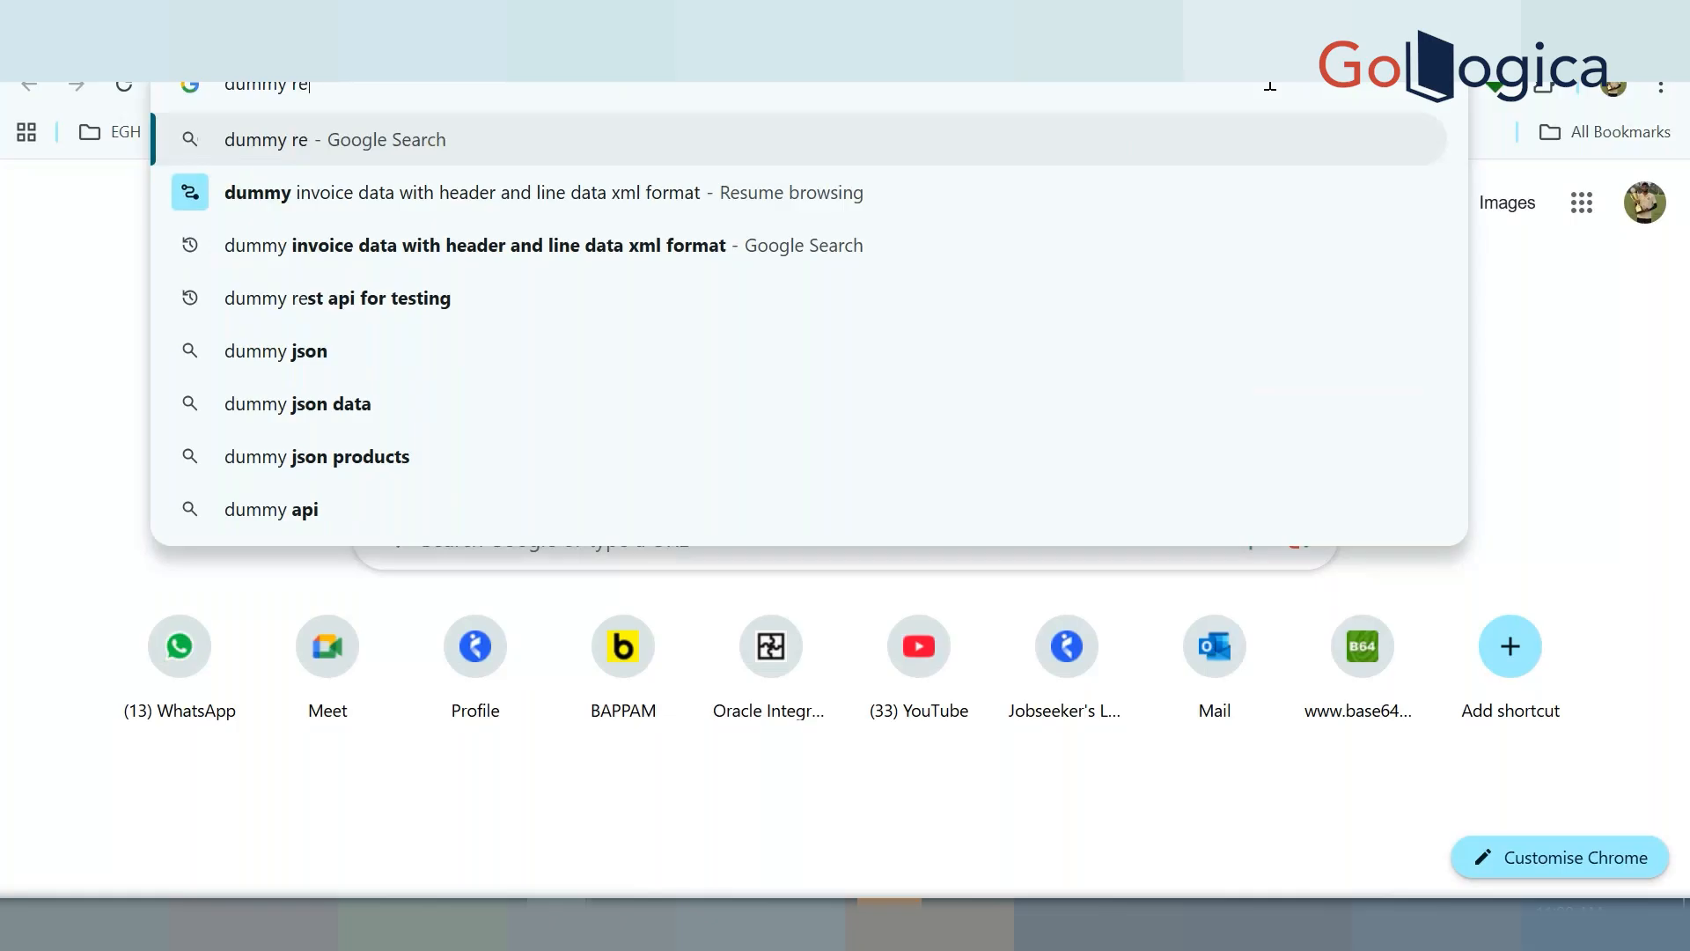
pyautogui.click(440, 298)
pyautogui.click(508, 458)
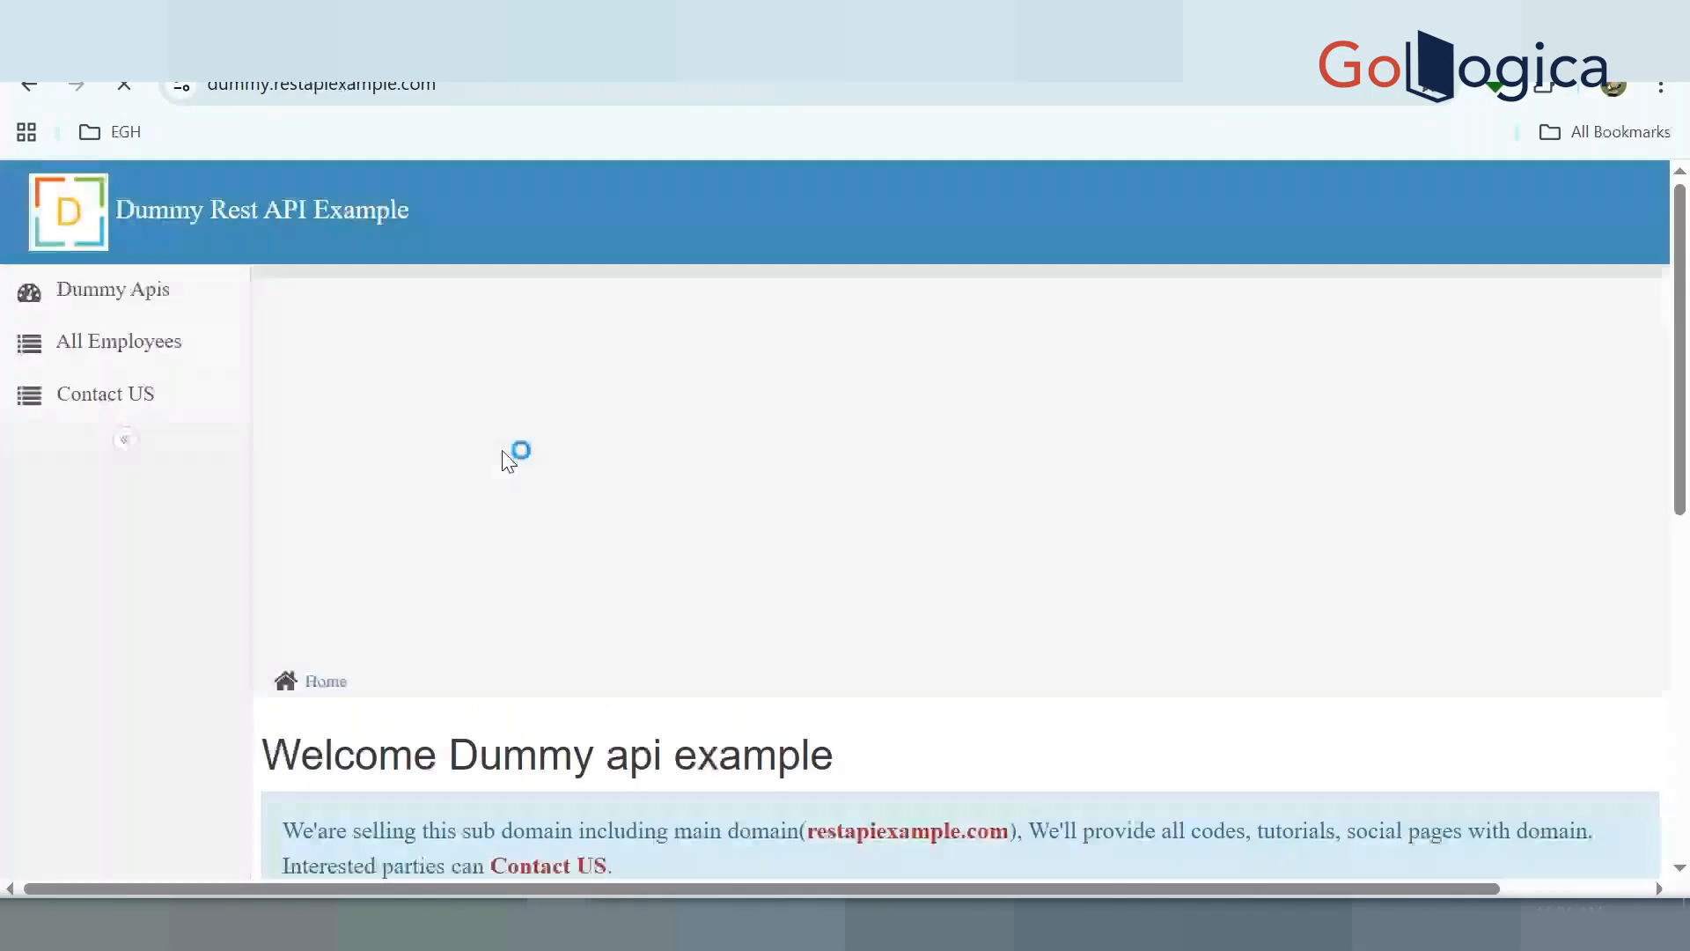
pyautogui.scroll(-6, 498, 493)
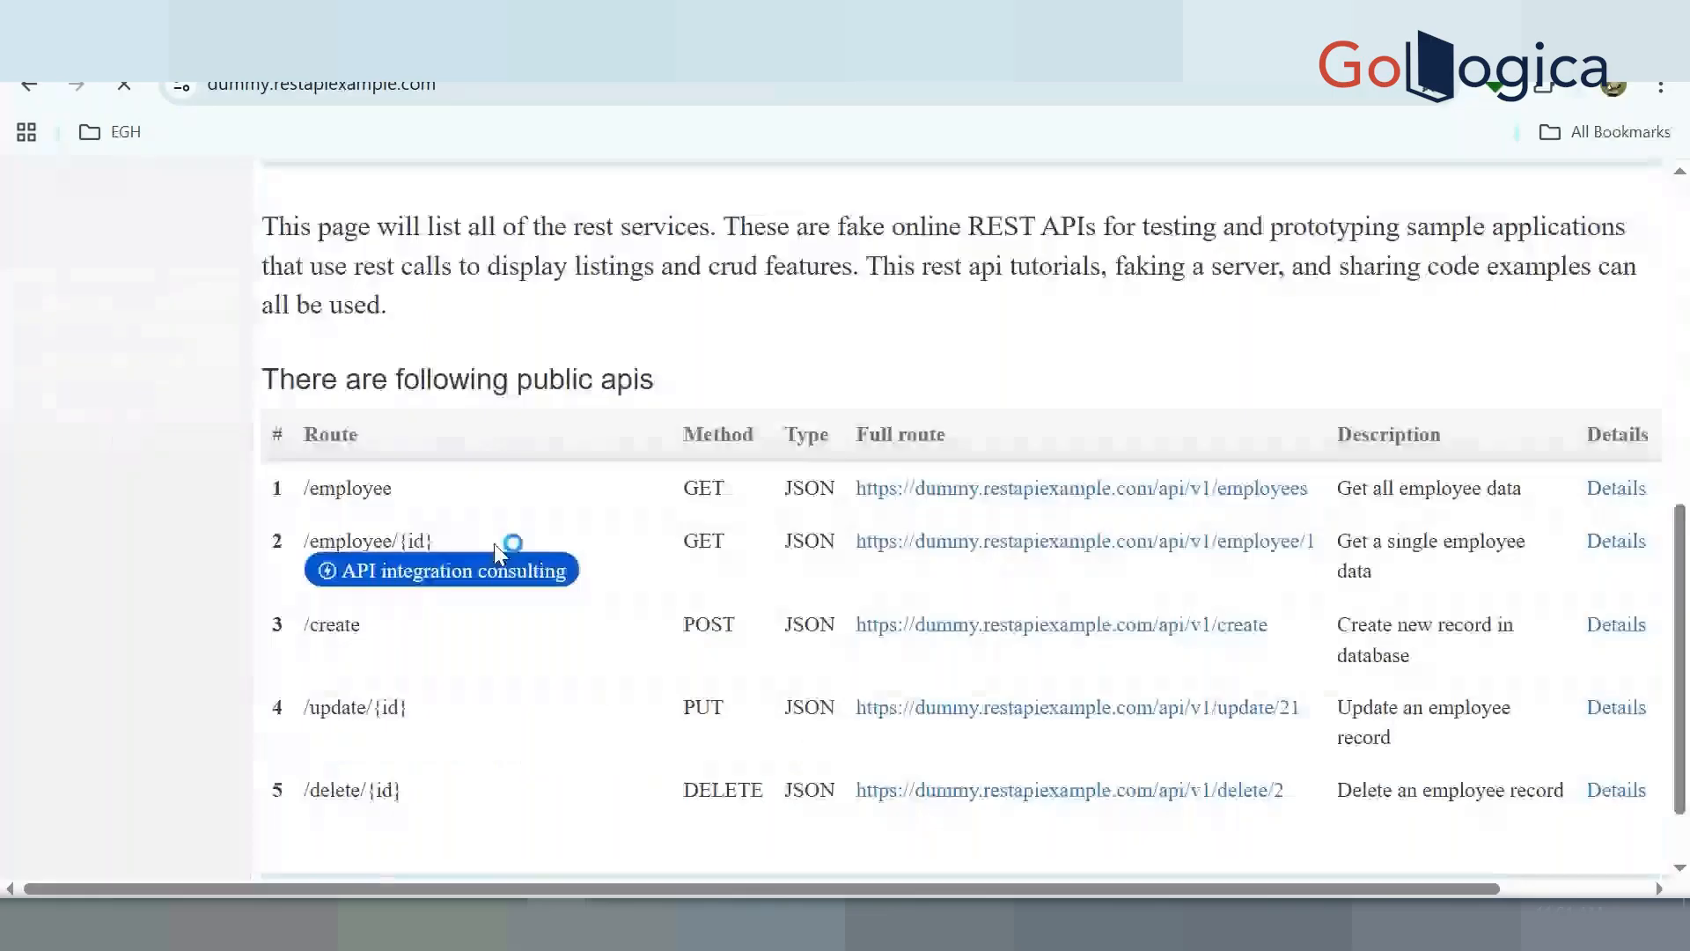
pyautogui.click(889, 921)
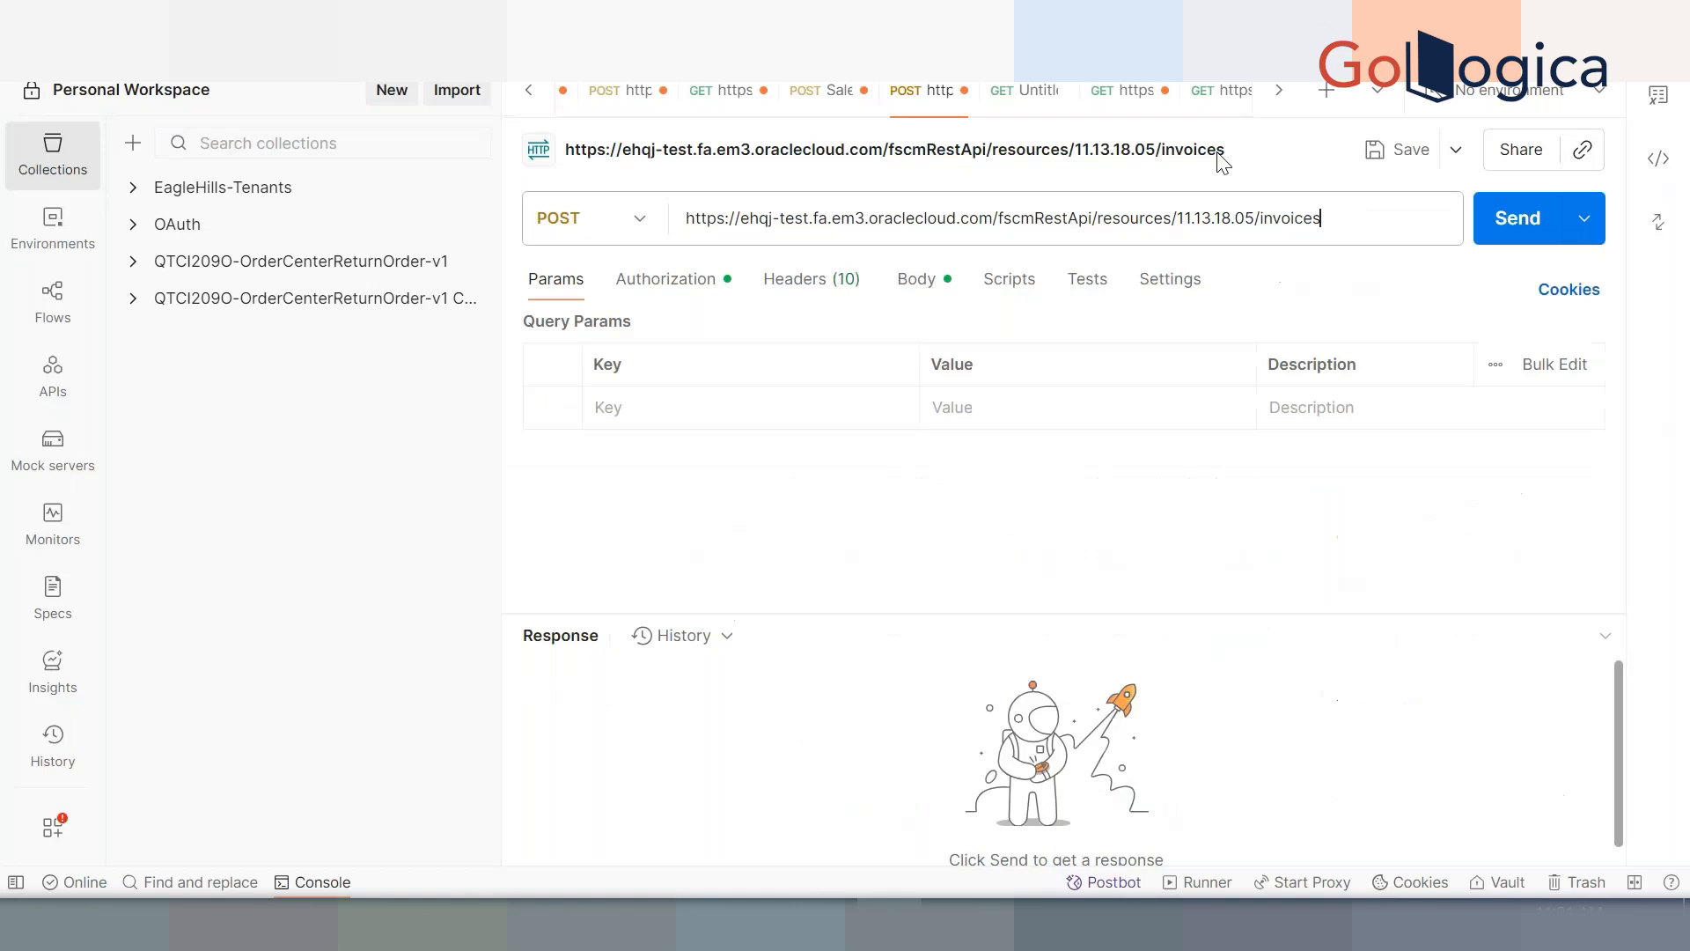
pyautogui.hotkey('alt', 'Tab')
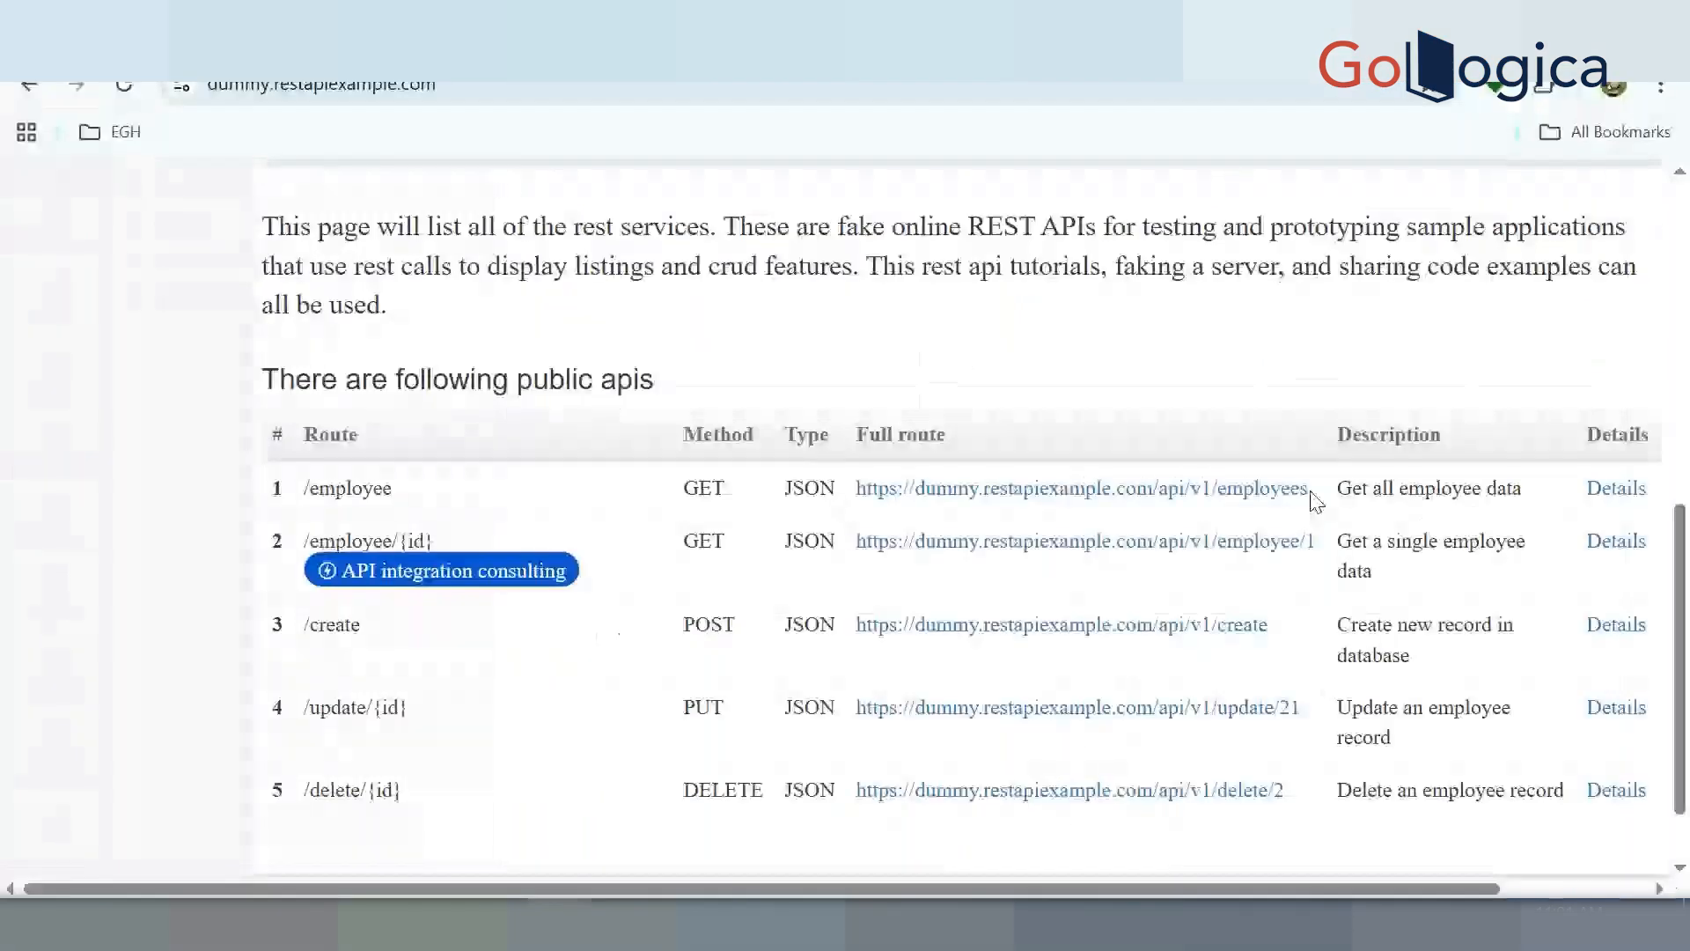
pyautogui.moveTo(1316, 500); pyautogui.dragTo(858, 500)
pyautogui.hotkey('ctrl', 'c')
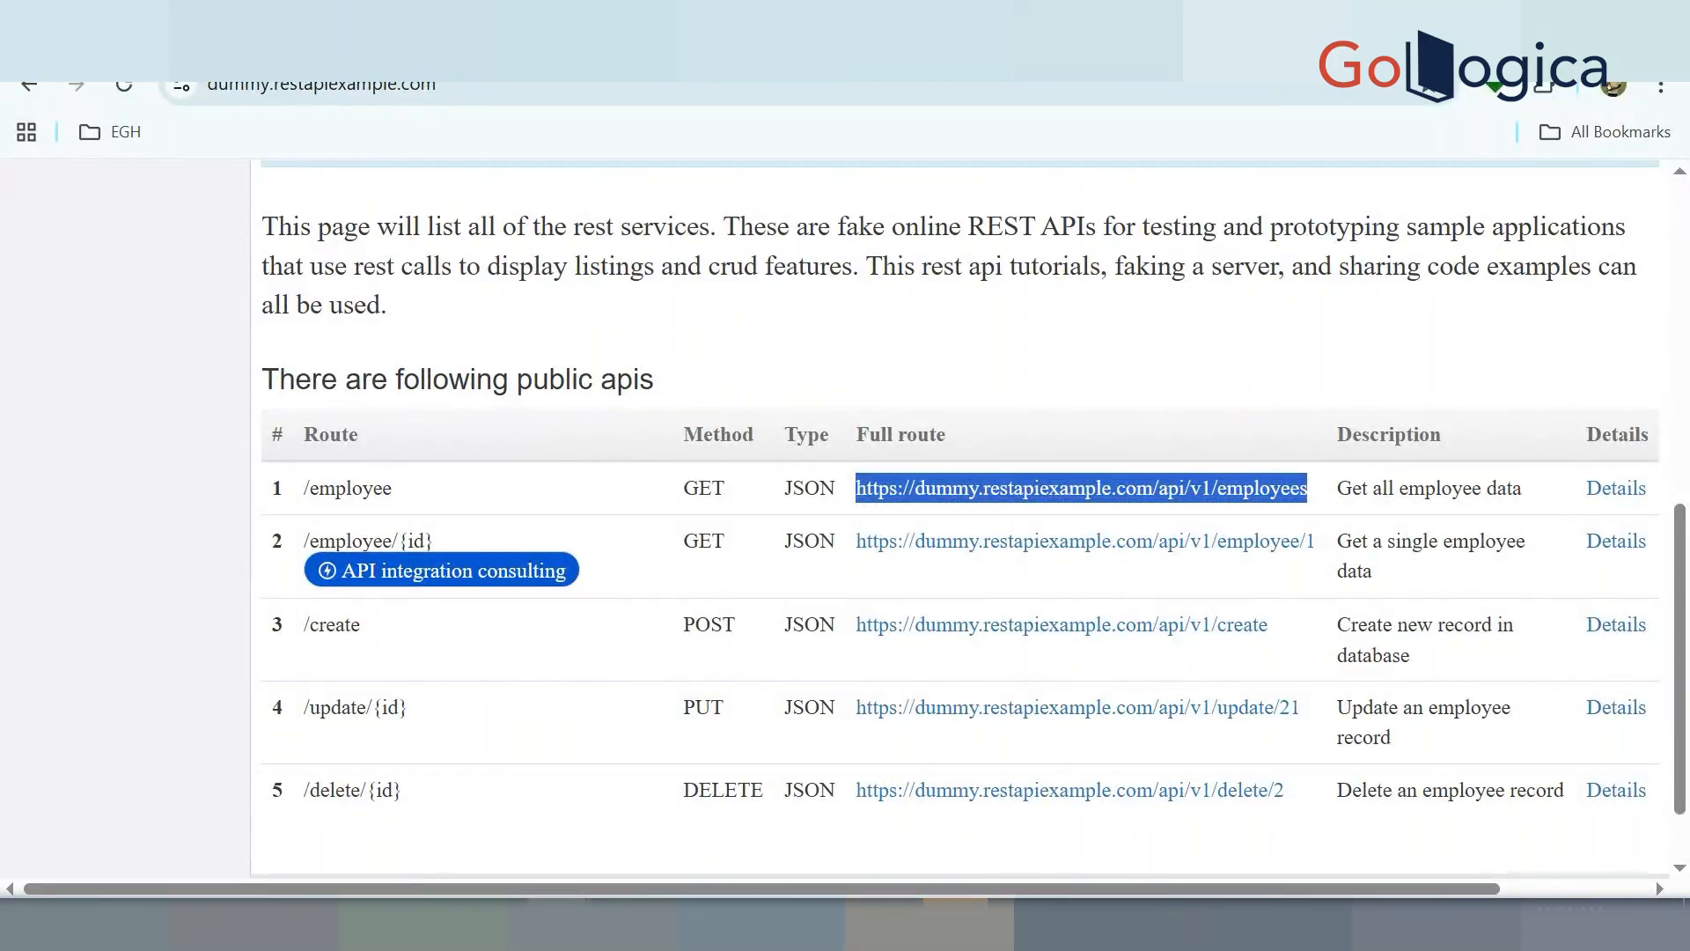
# Paste the employees URL into a new GET request in Postman and check its Body options
pyautogui.click(1108, 692)
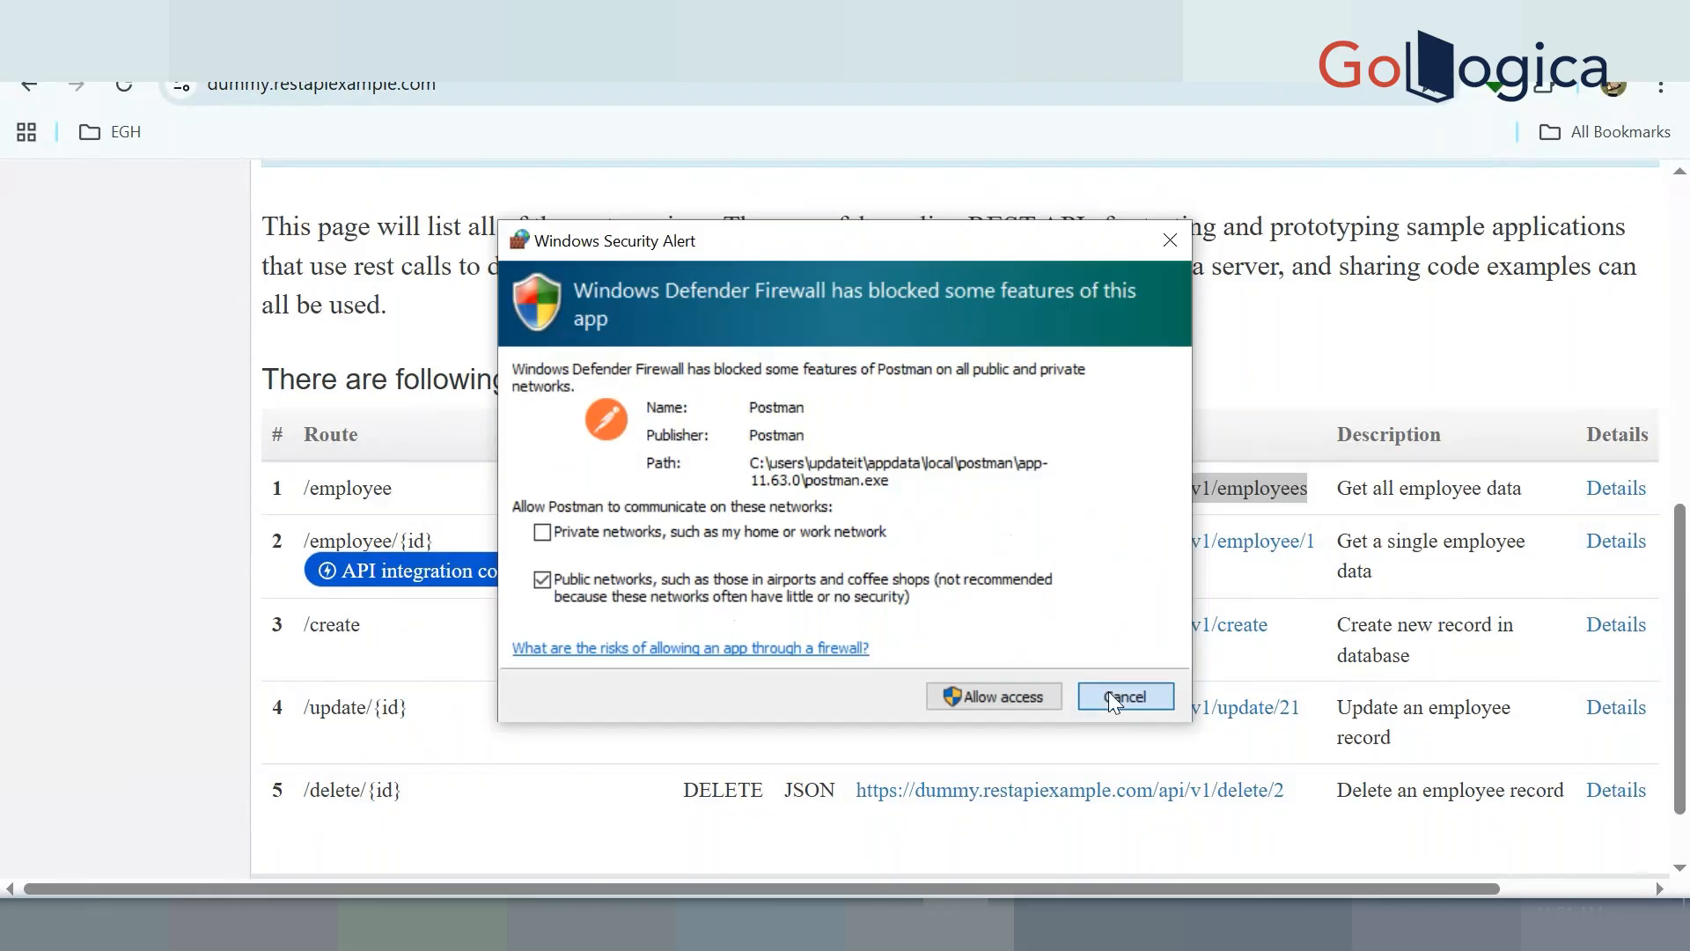
pyautogui.hotkey('alt', 'Tab')
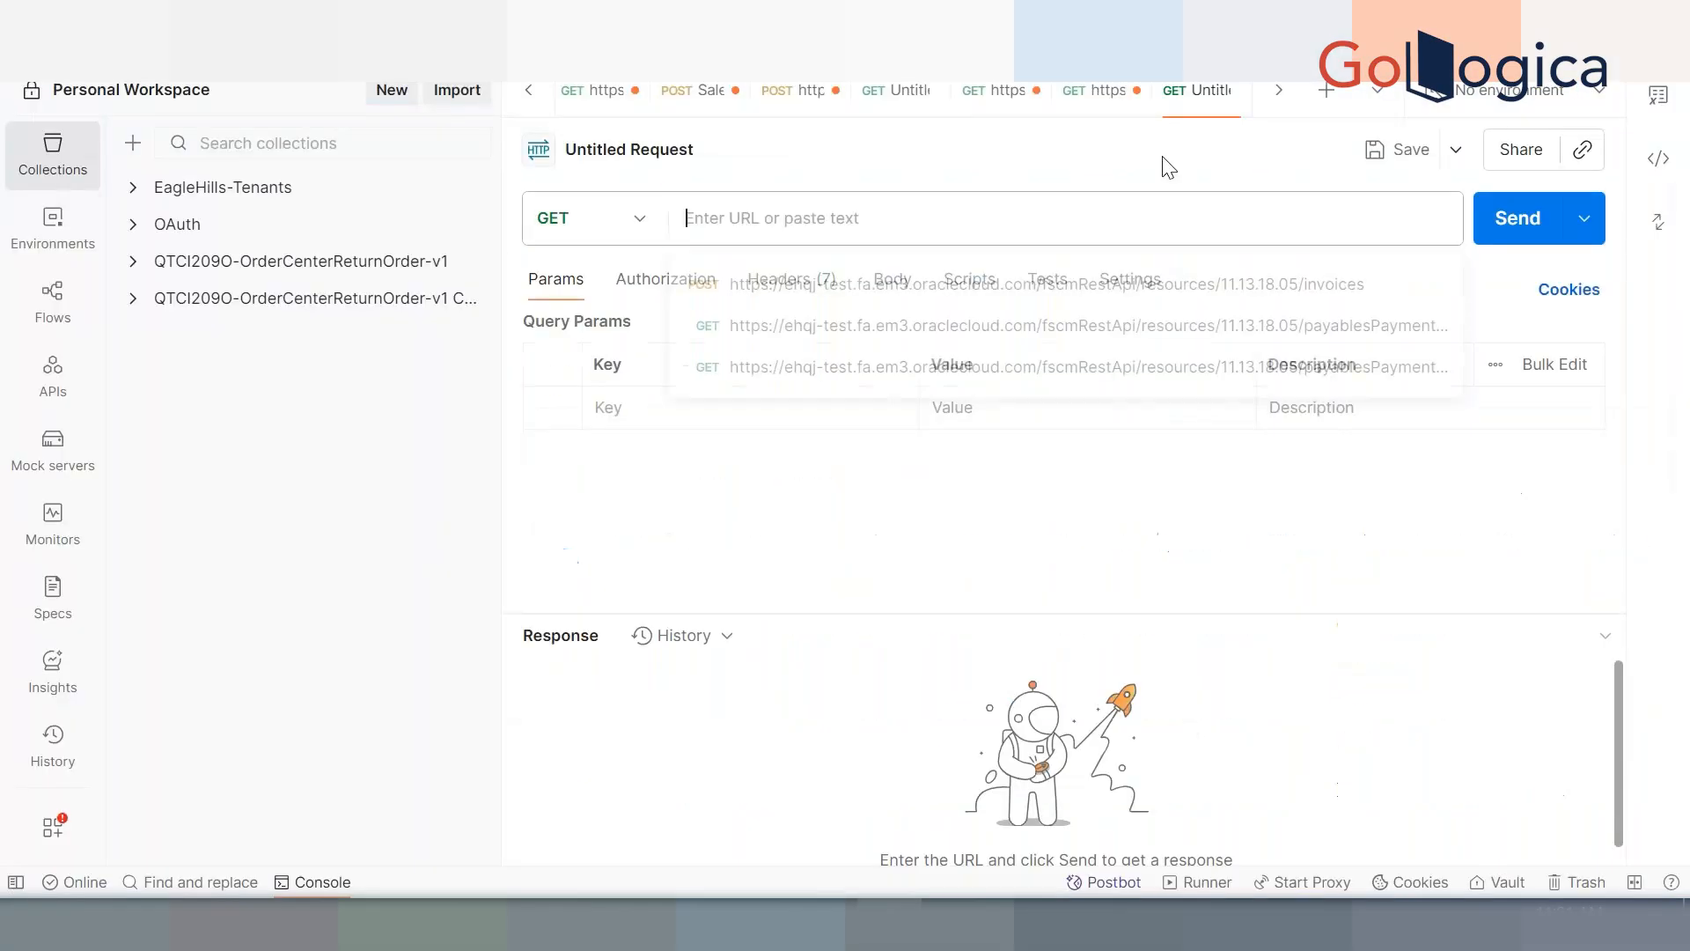
pyautogui.hotkey('ctrl', 'v')
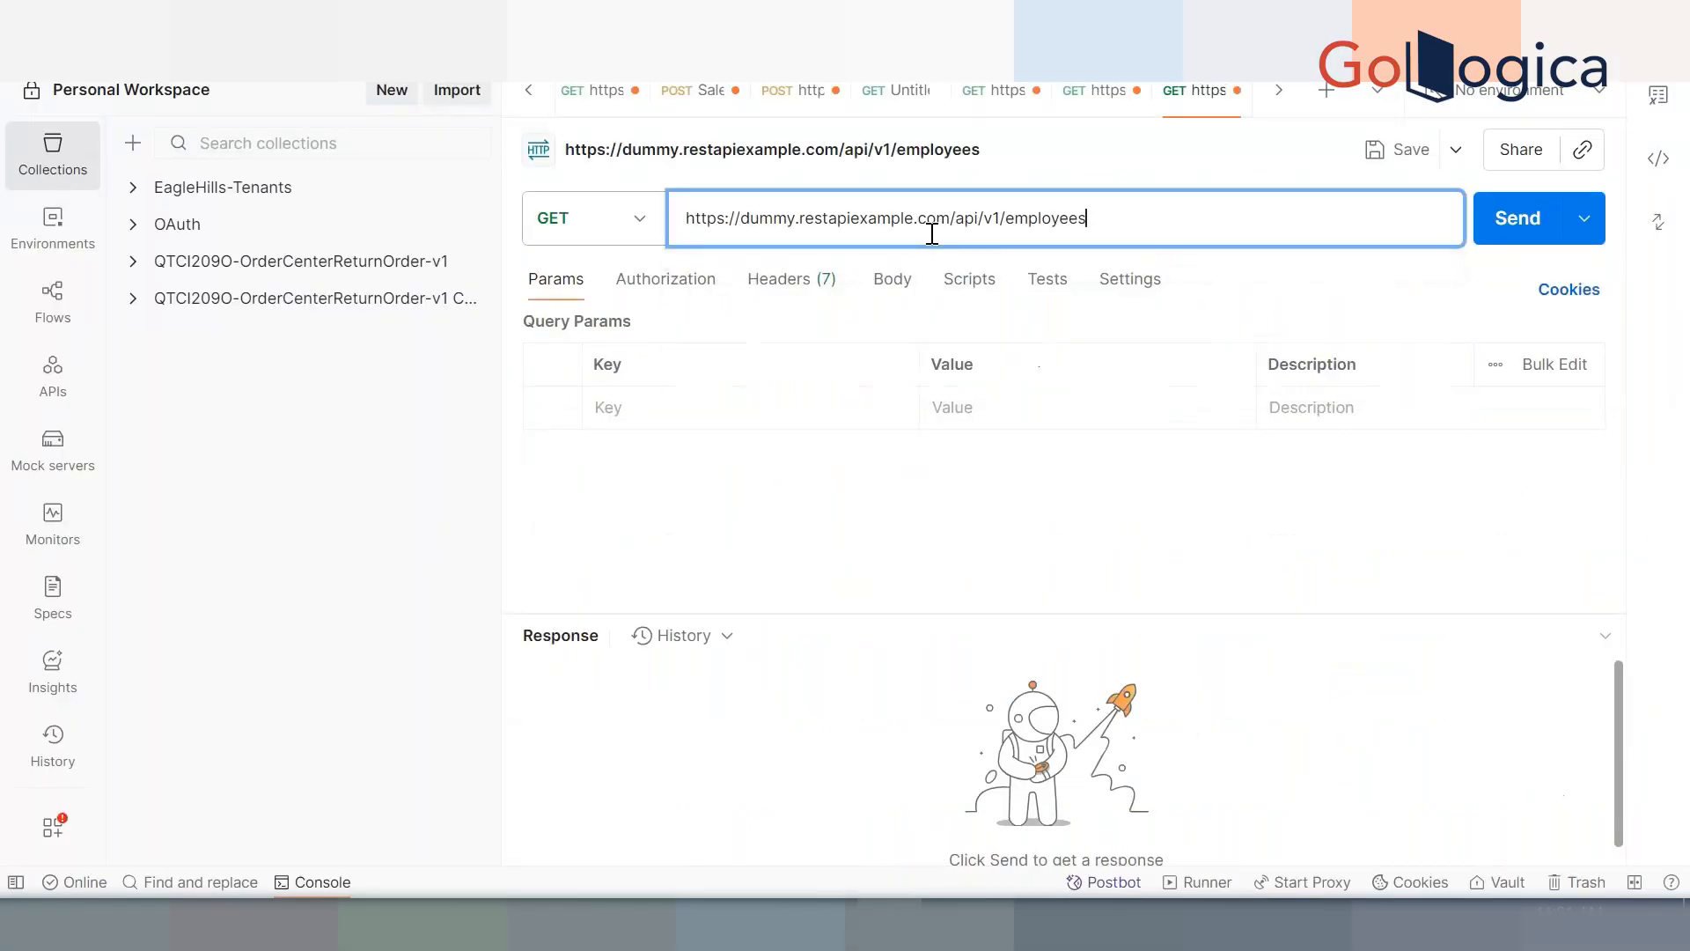
pyautogui.click(642, 230)
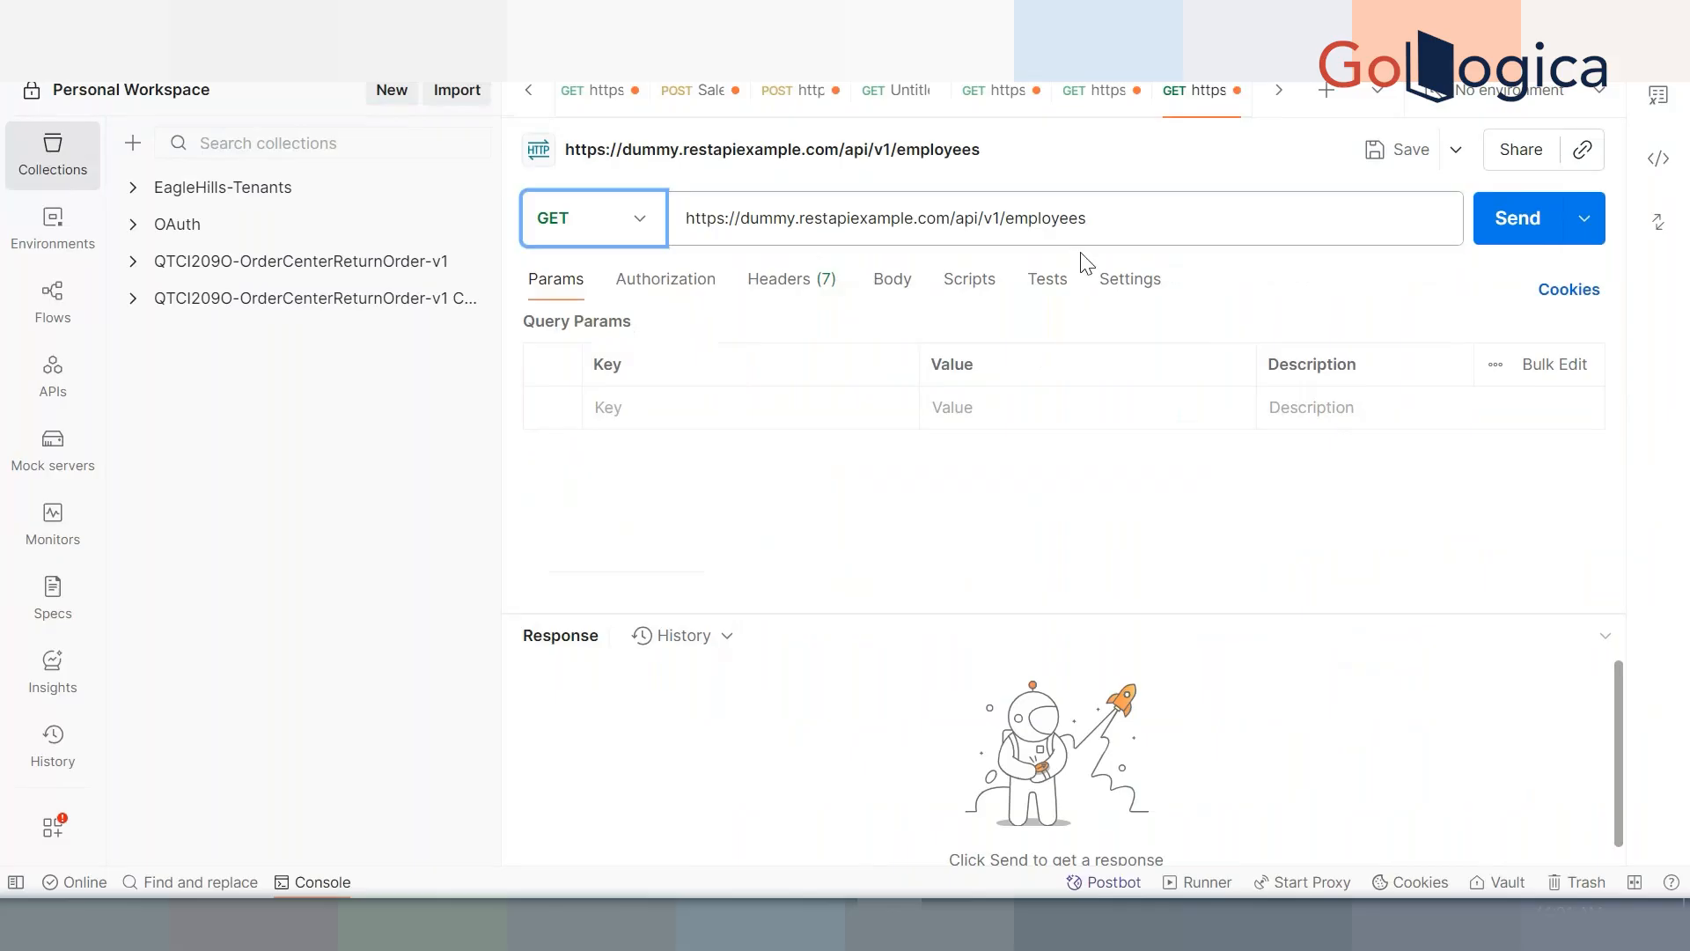
pyautogui.click(893, 280)
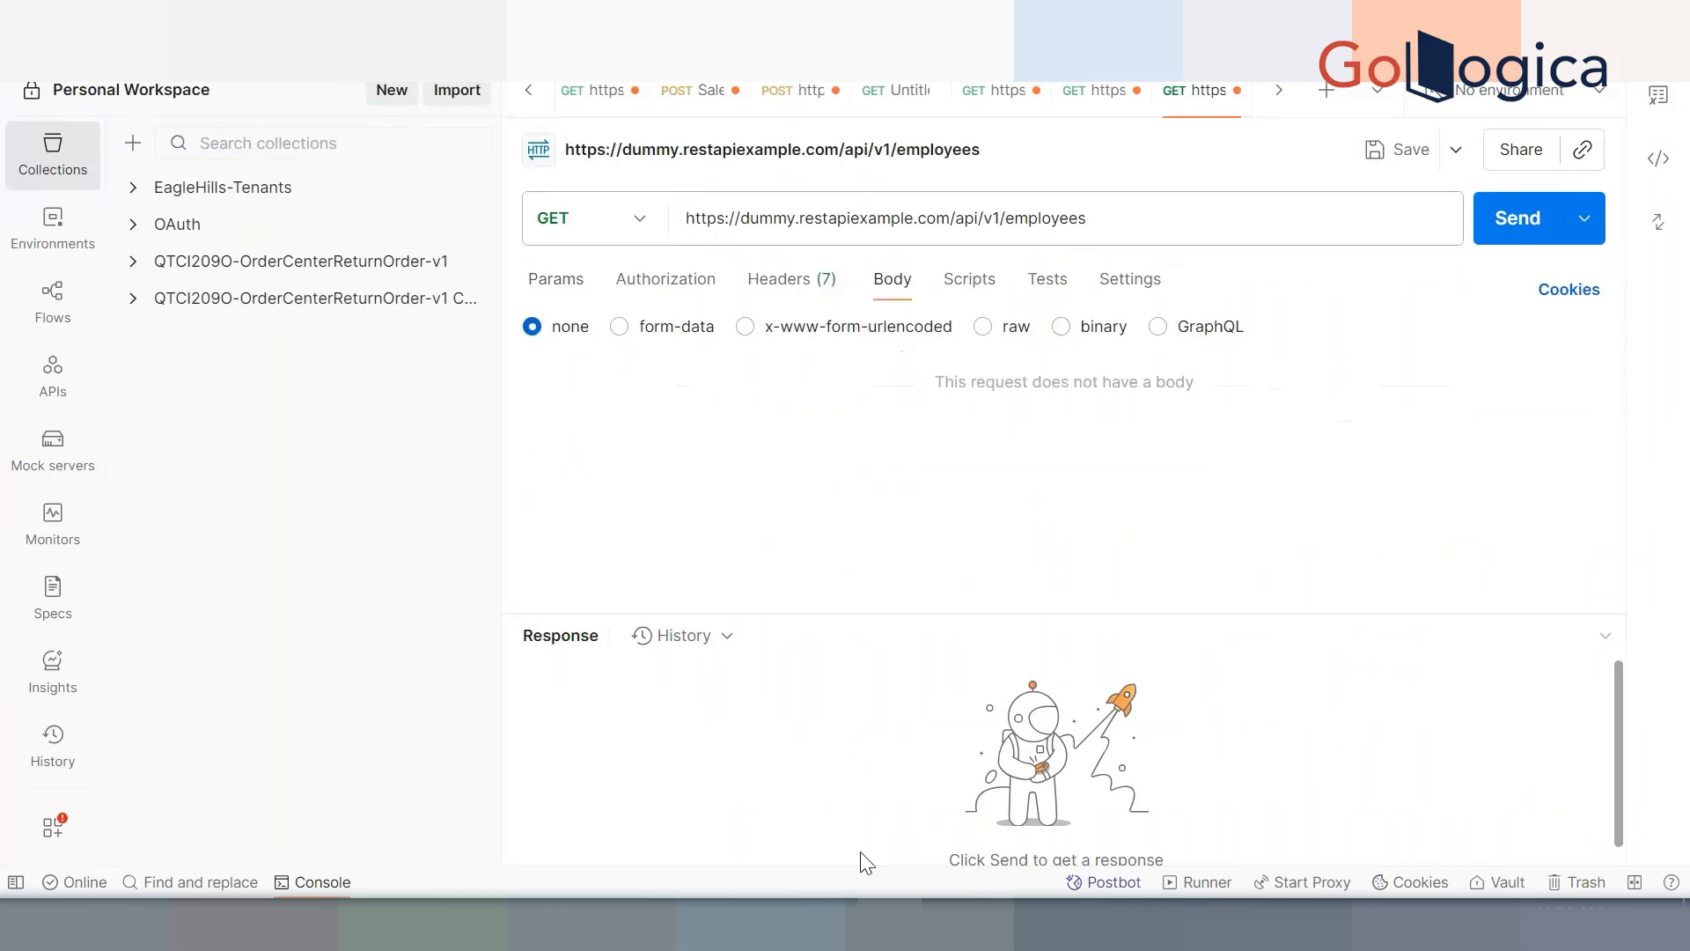
pyautogui.click(662, 924)
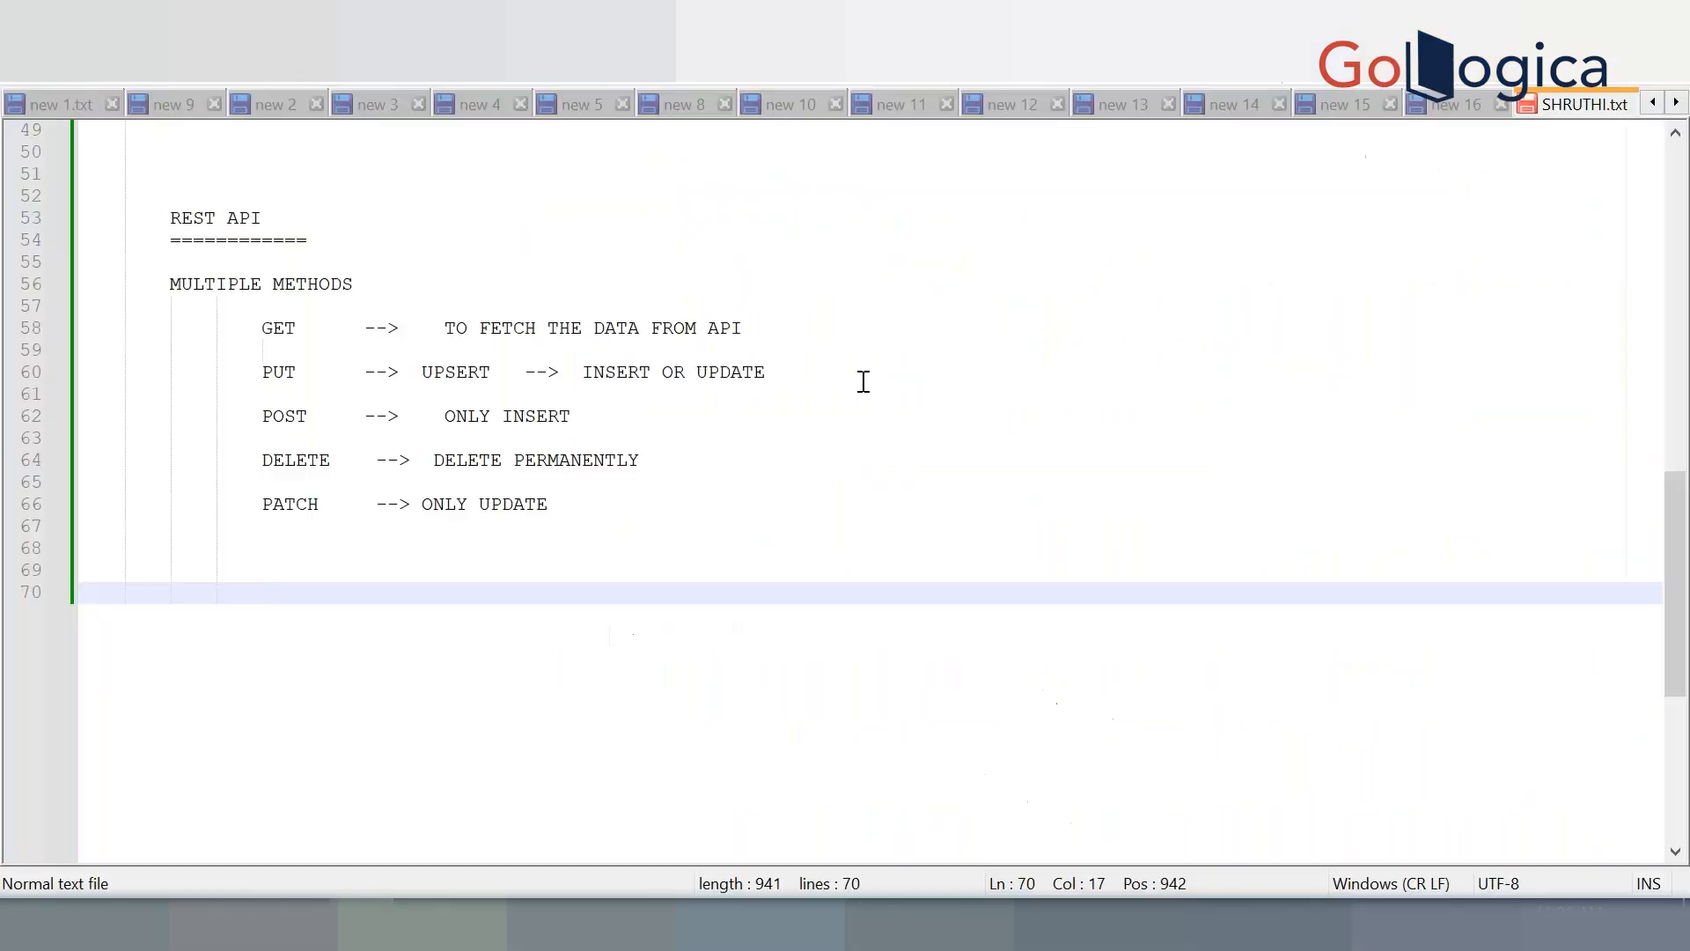
# Type the note 'GET METHOID WILL ACCEPT REQUEST IN URL ONLY'
pyautogui.write('only get')
pyautogui.press('BackSpace')
pyautogui.press('BackSpace')
pyautogui.press('BackSpace')
pyautogui.press('BackSpace')
pyautogui.write('GET METHOID WILL ACCEPT RE')
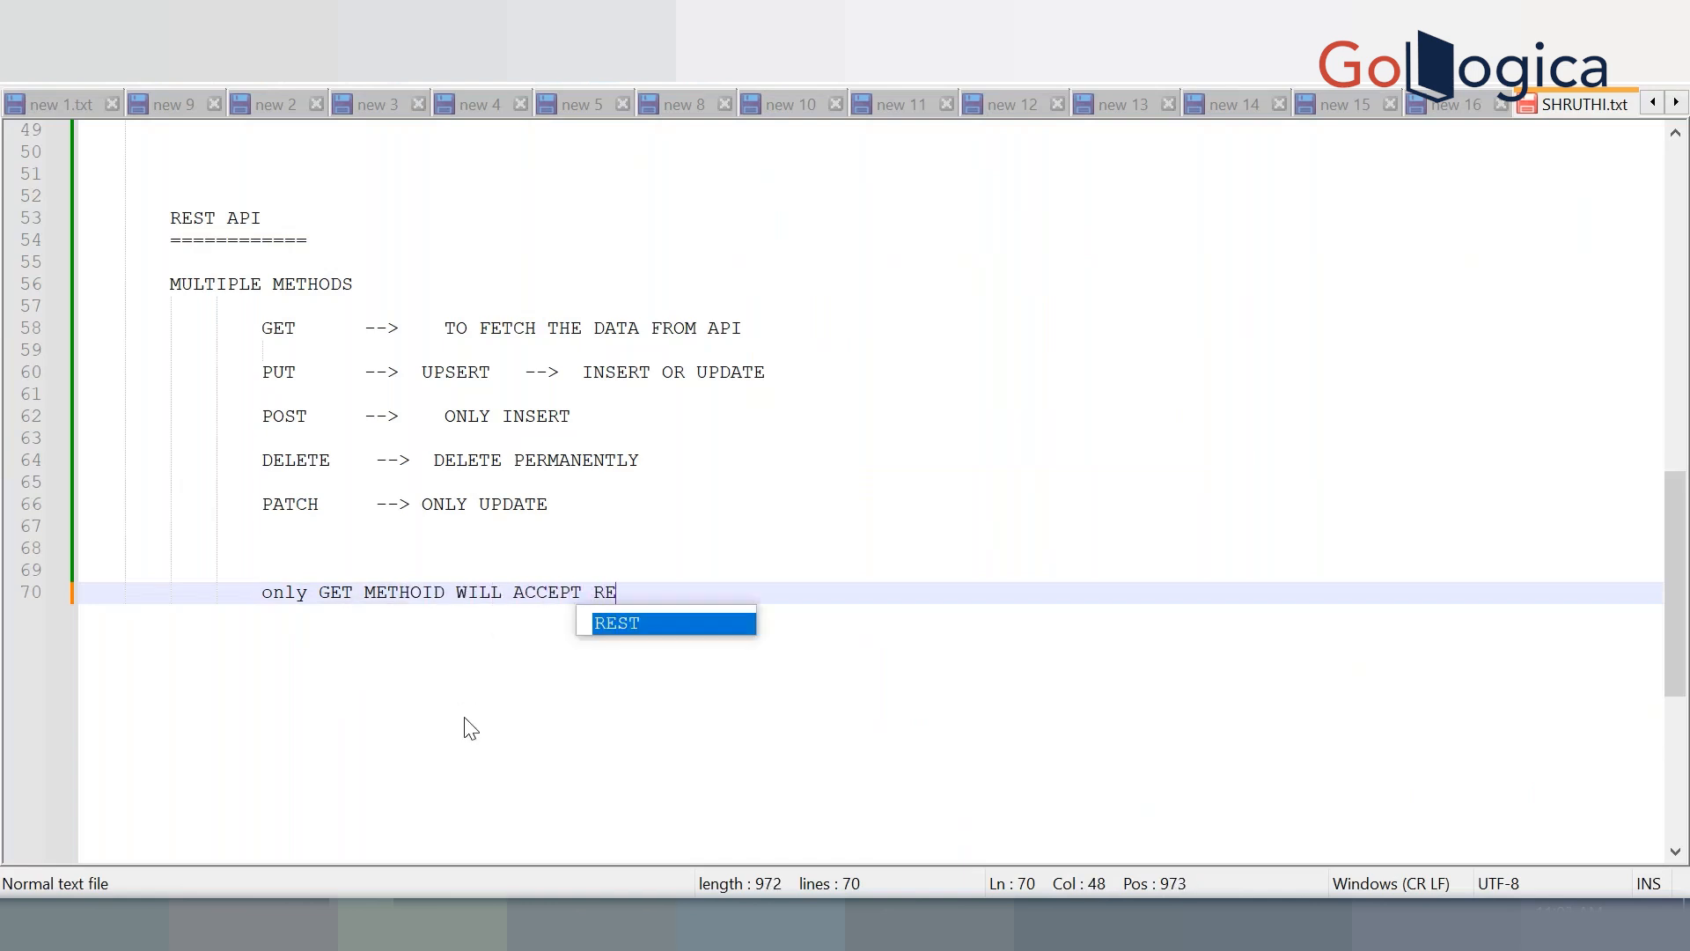
pyautogui.write('QUEST IN URL ONLY')
pyautogui.press('Return')
pyautogui.press('Return')
pyautogui.press('Return')
# Add the note 'ALL OTHER METHODS WILL ACCEPT REQUEST IN BODY' on the next line
pyautogui.write('ALL OTH')
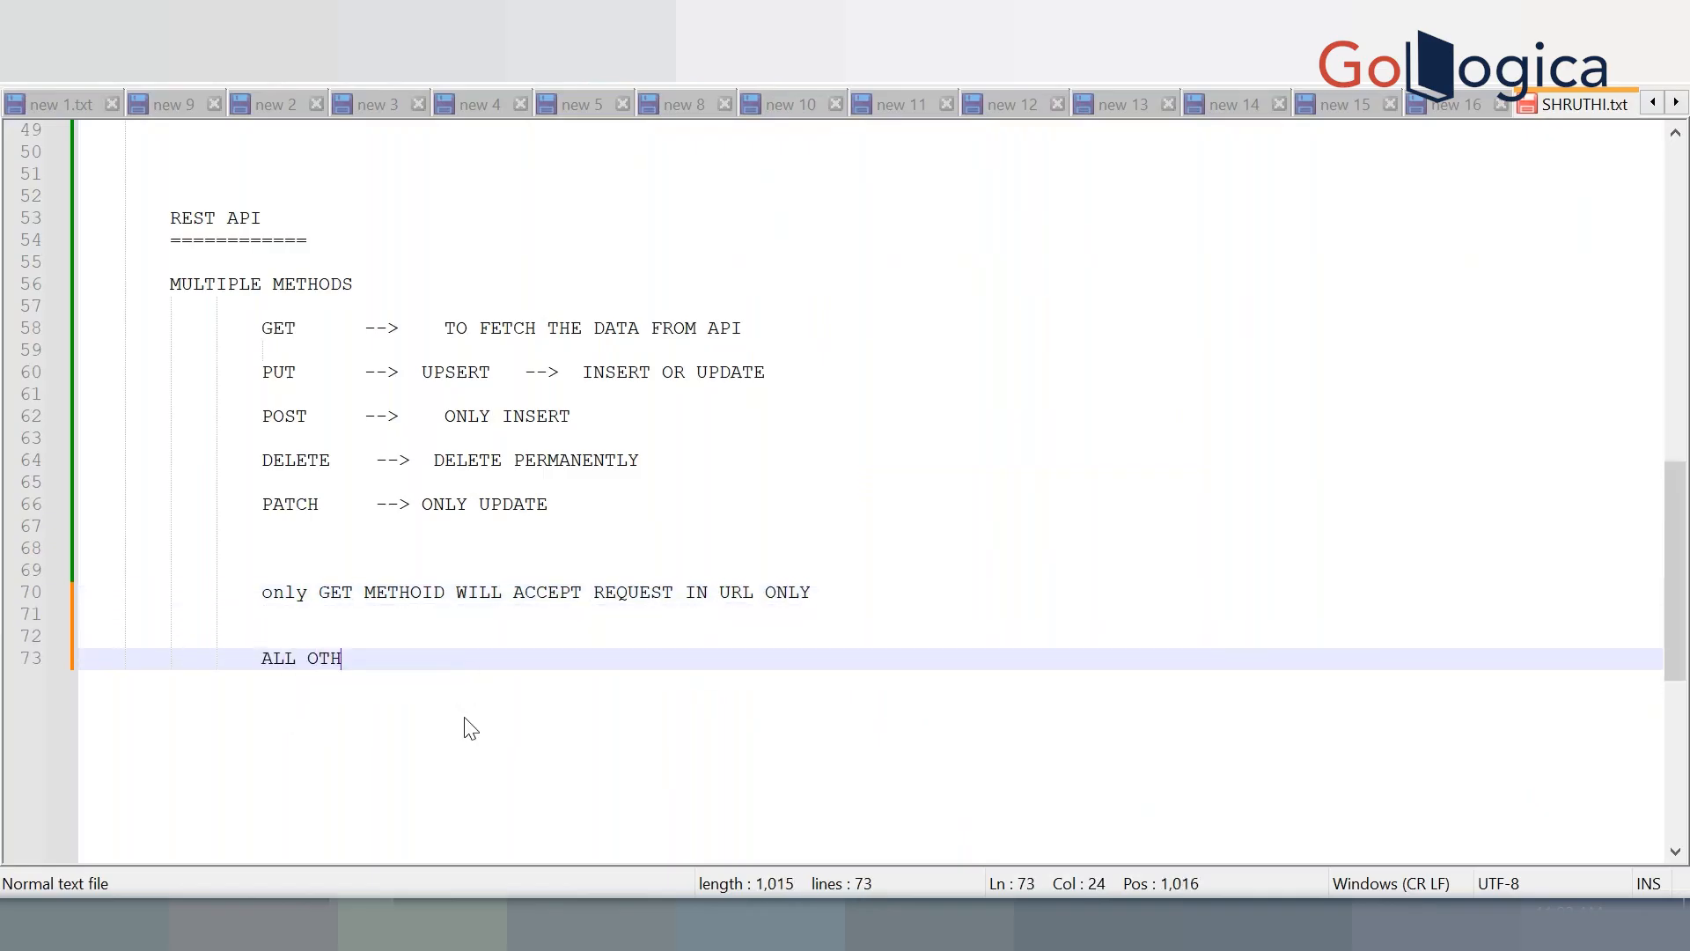
pyautogui.write('ER METHODS WILL ACCEPT ')
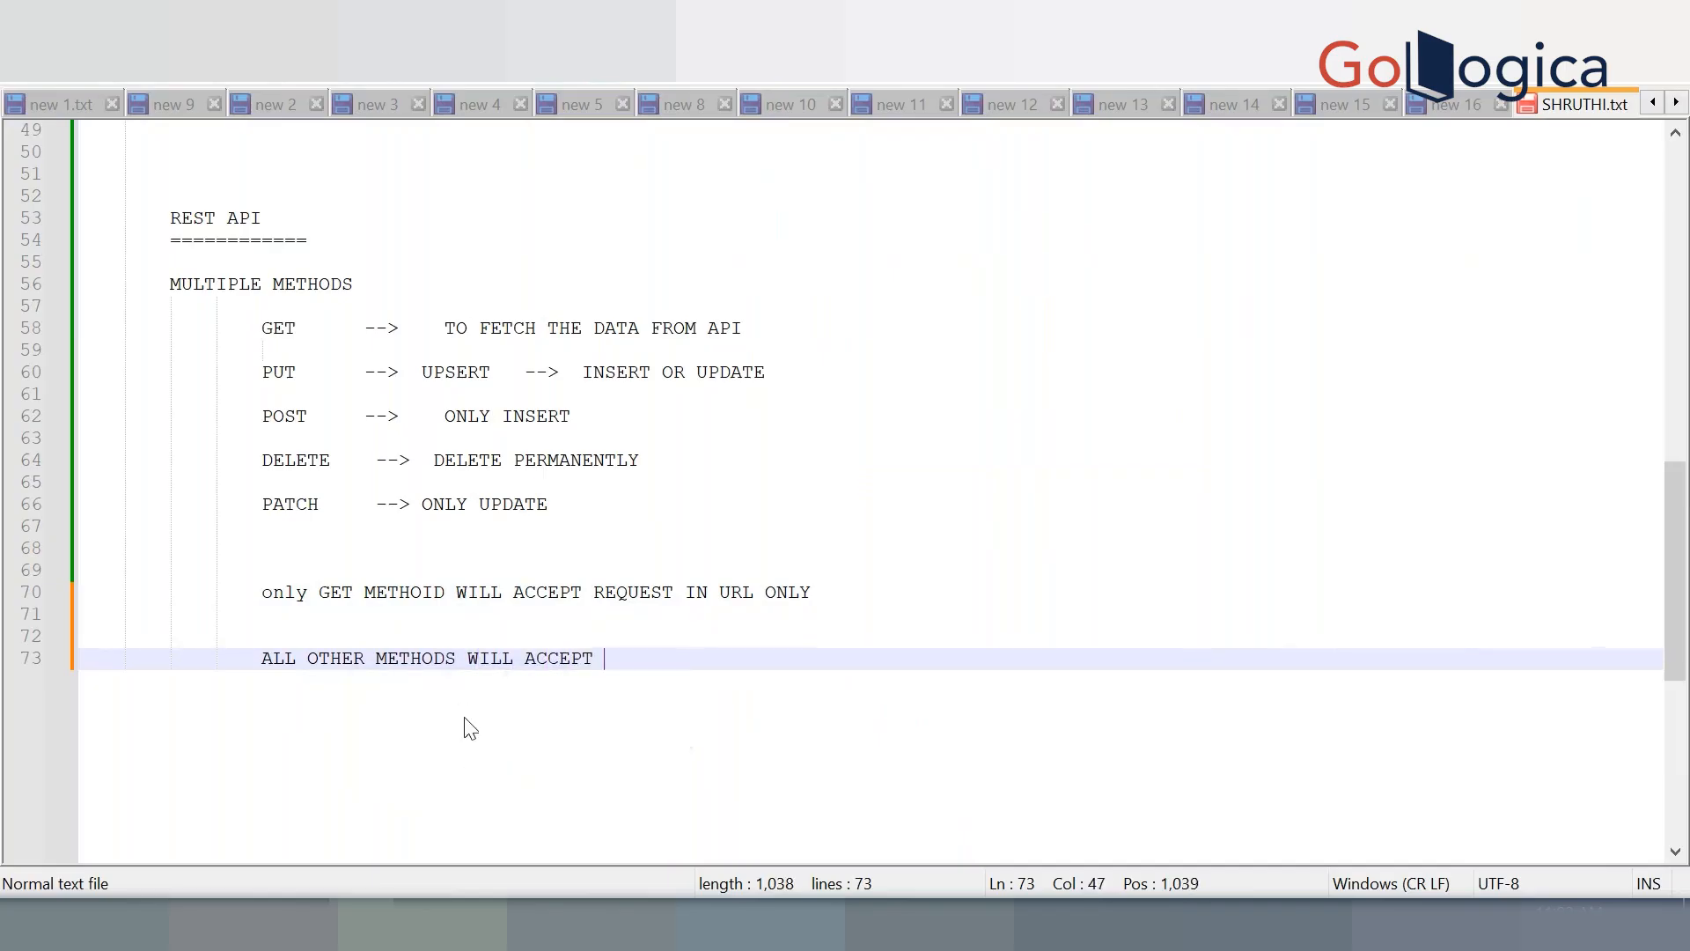
pyautogui.write('REQUEST IN')
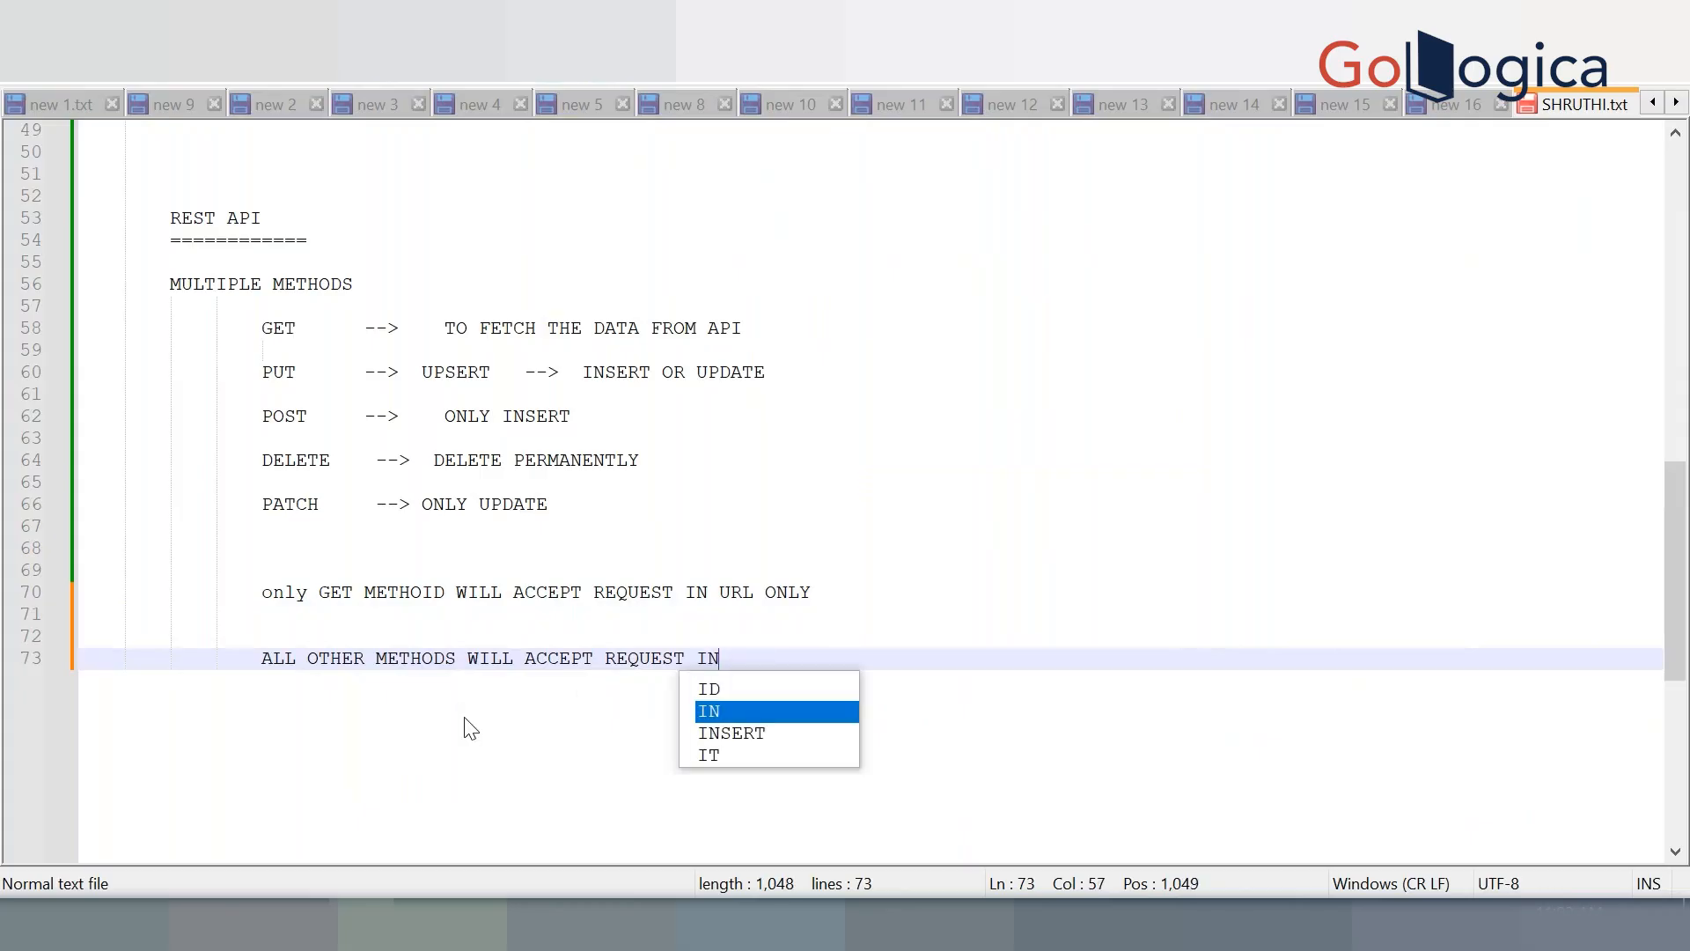
pyautogui.write(' BODY')
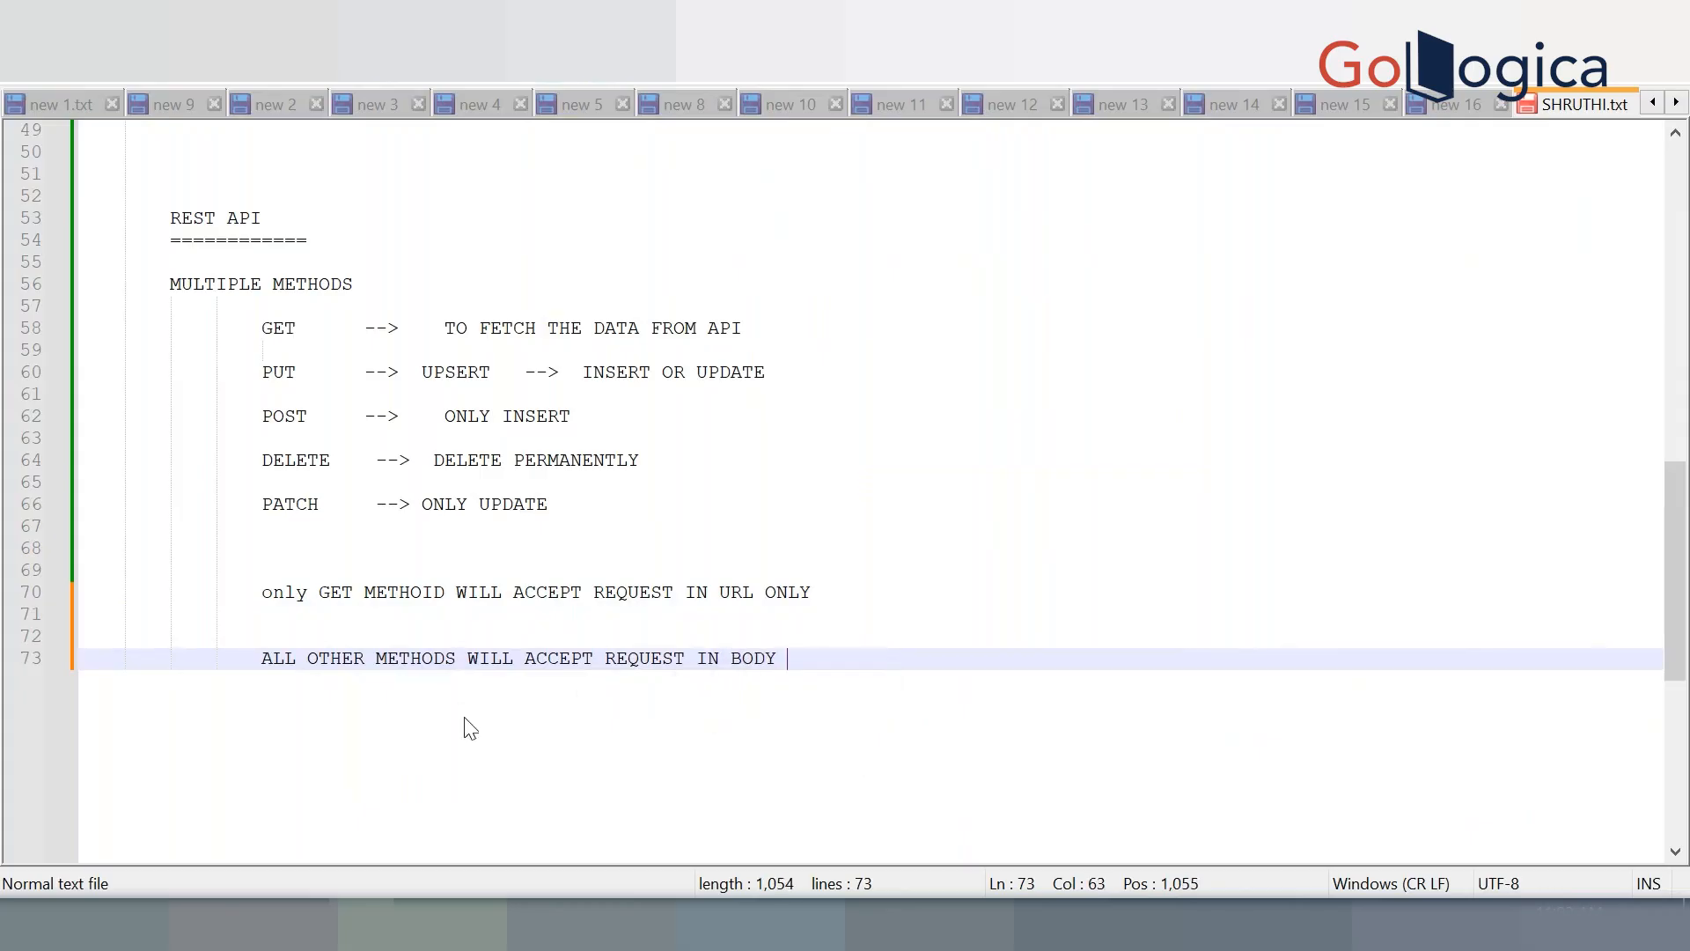
pyautogui.press('Return')
pyautogui.press('Return')
pyautogui.press('Return')
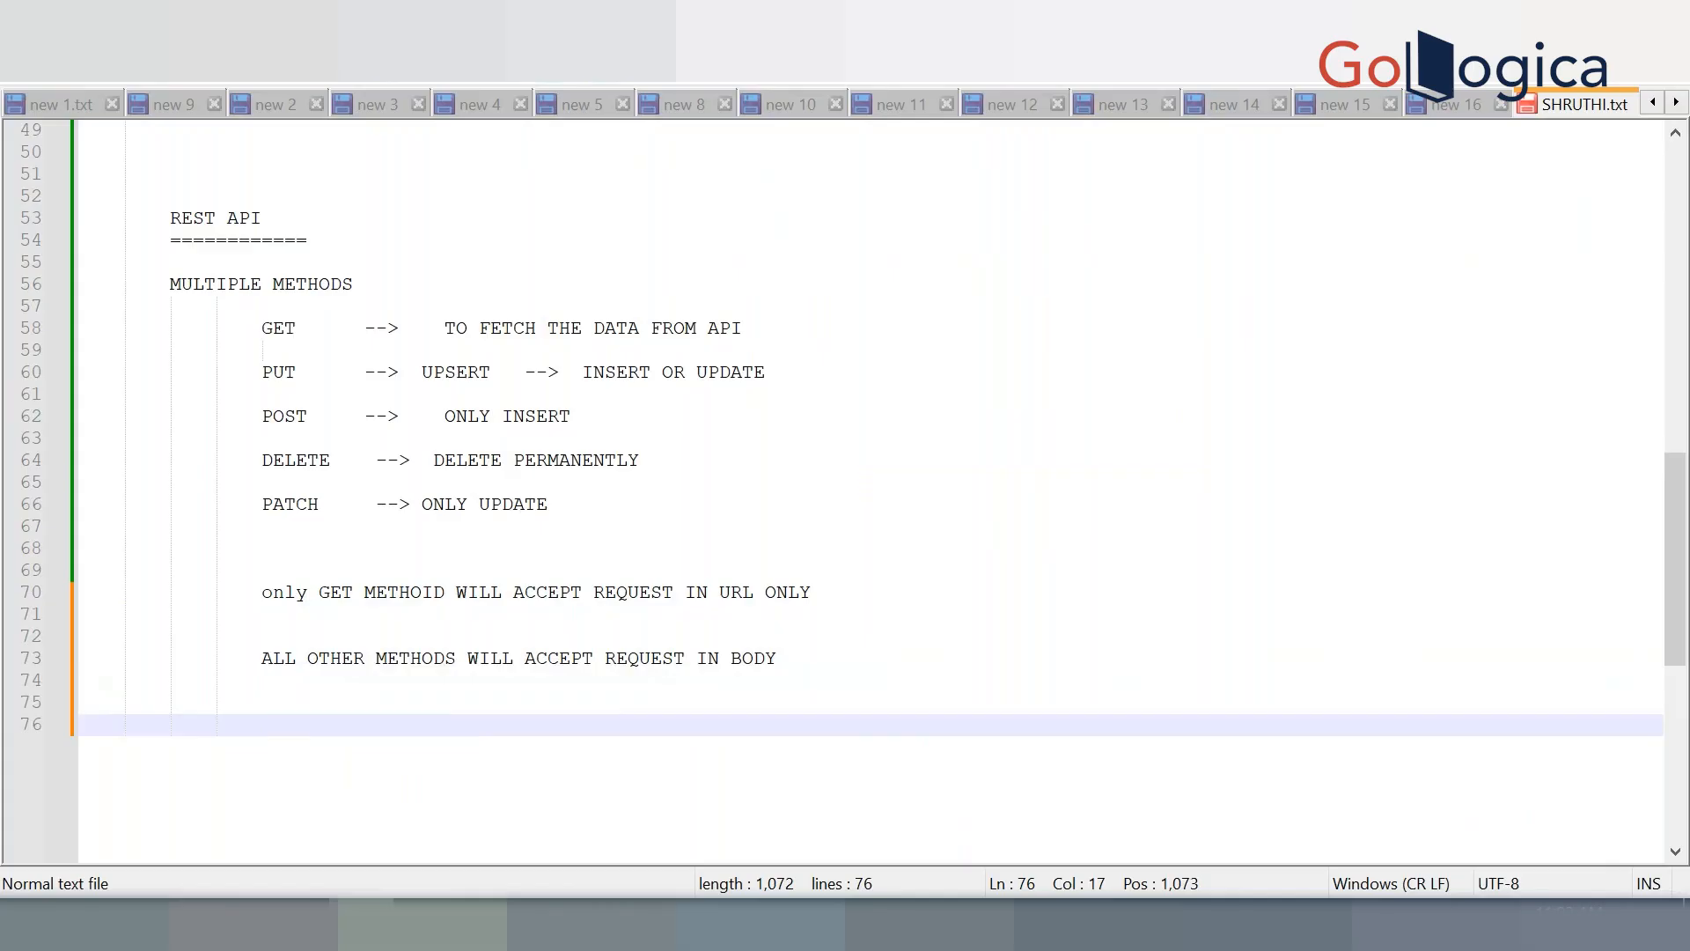
pyautogui.click(398, 920)
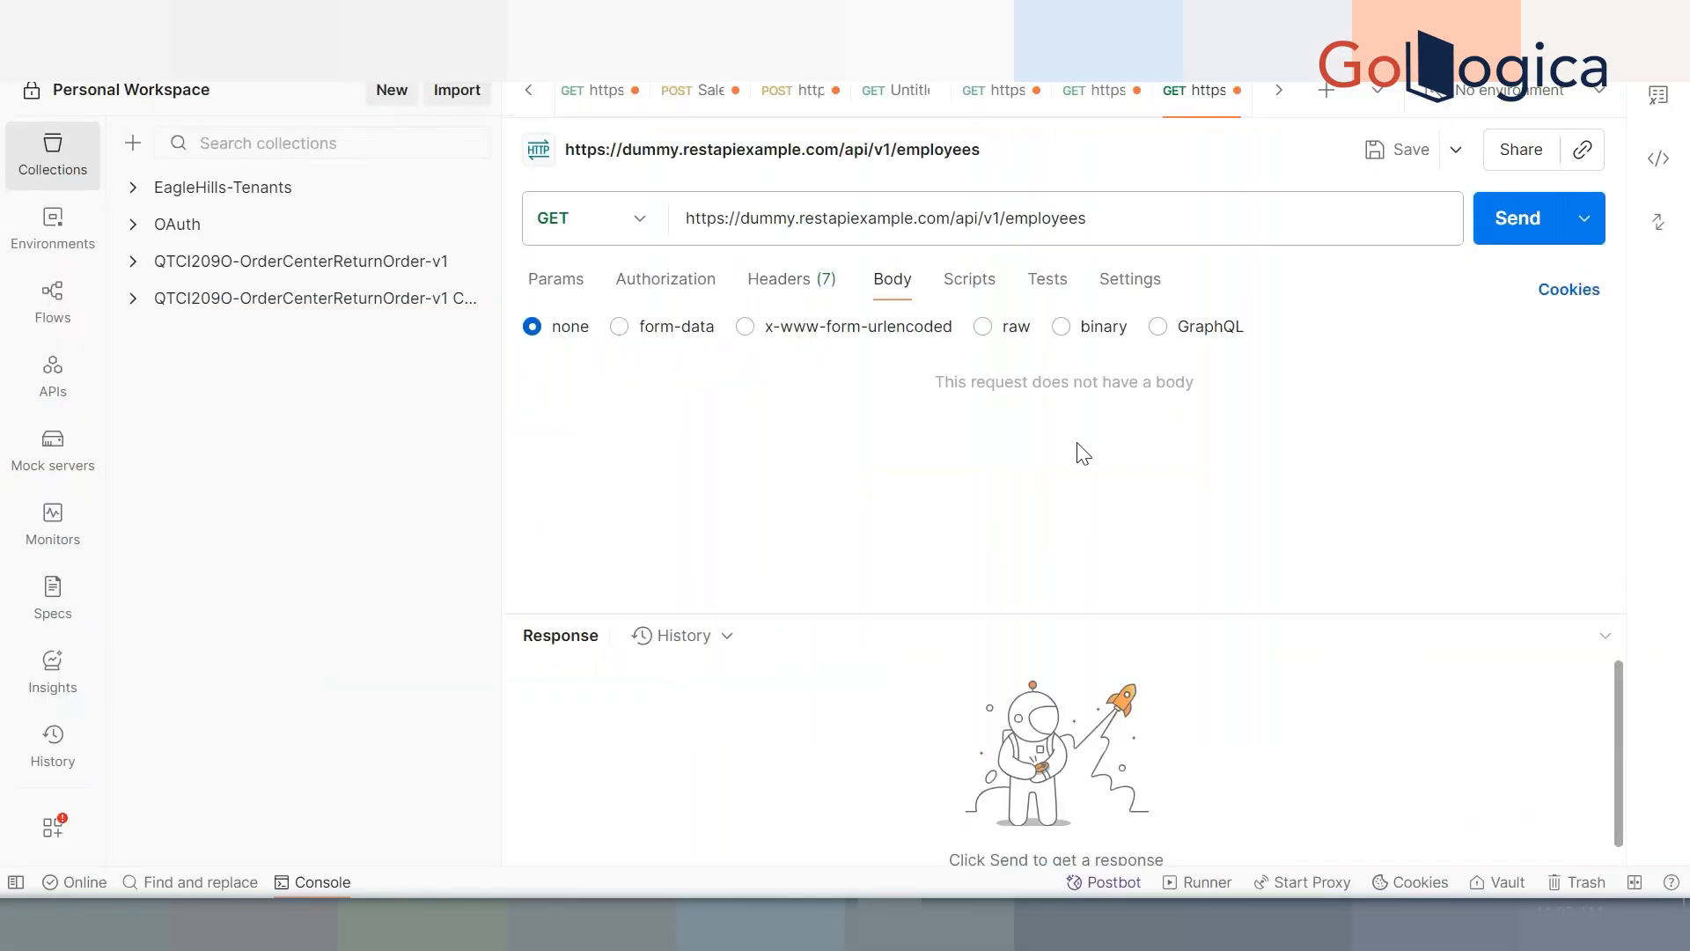
# Send the GET employees request and enlarge the response area to scroll through the JSON
pyautogui.click(1516, 231)
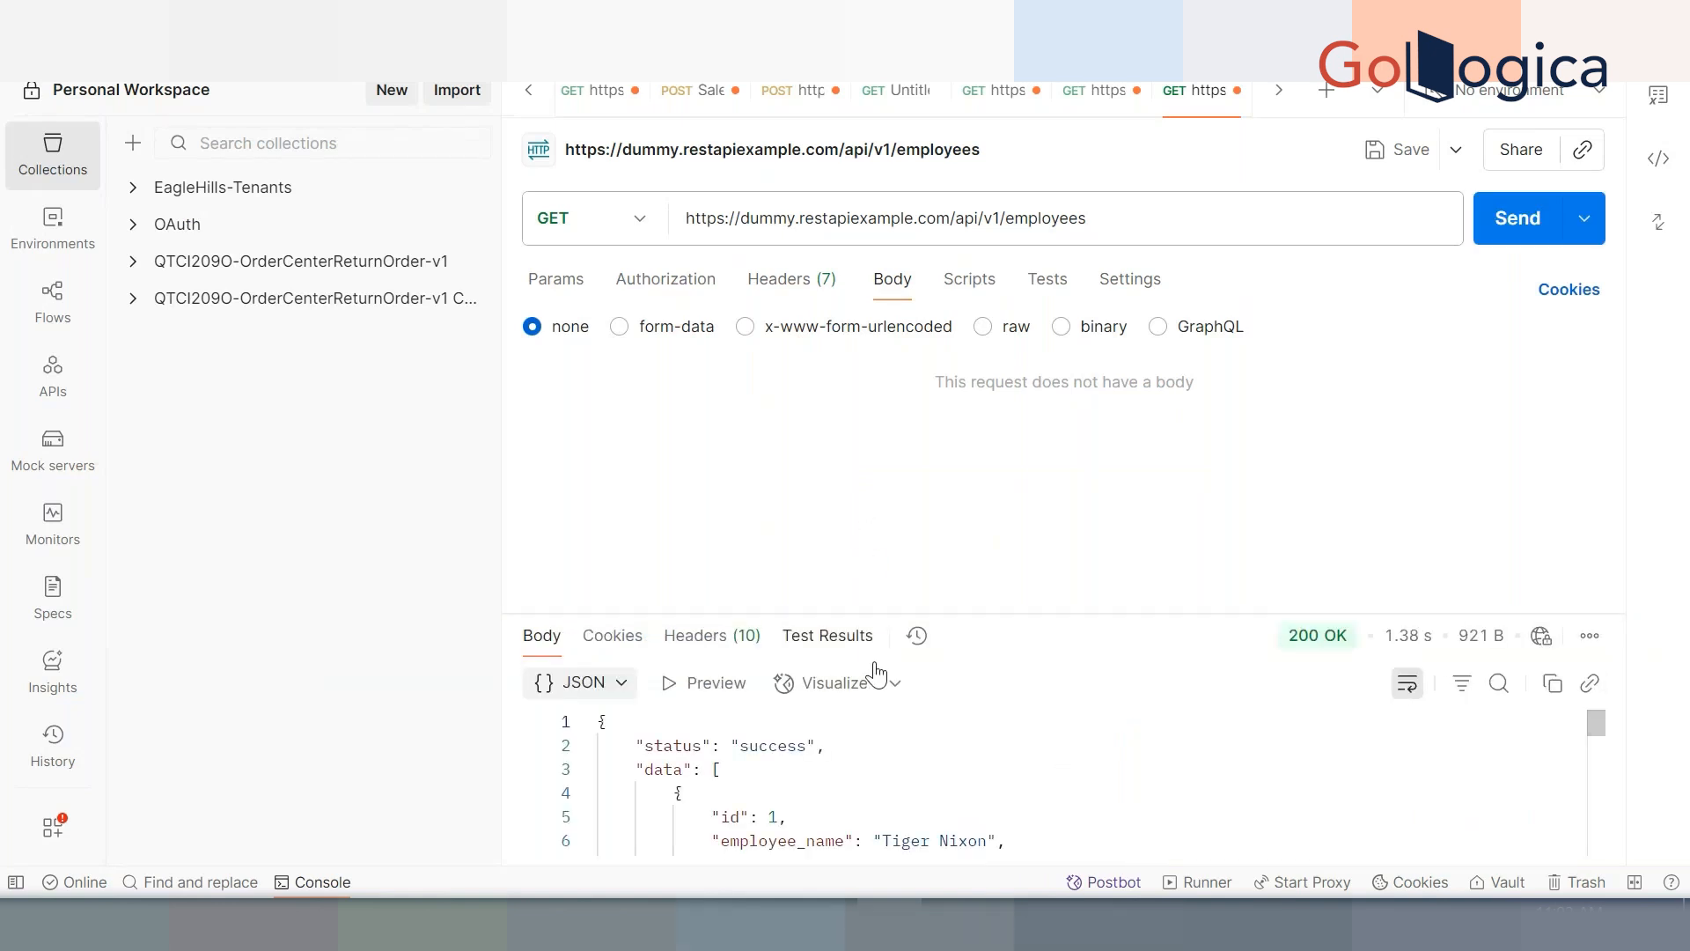
pyautogui.scroll(-1, 932, 770)
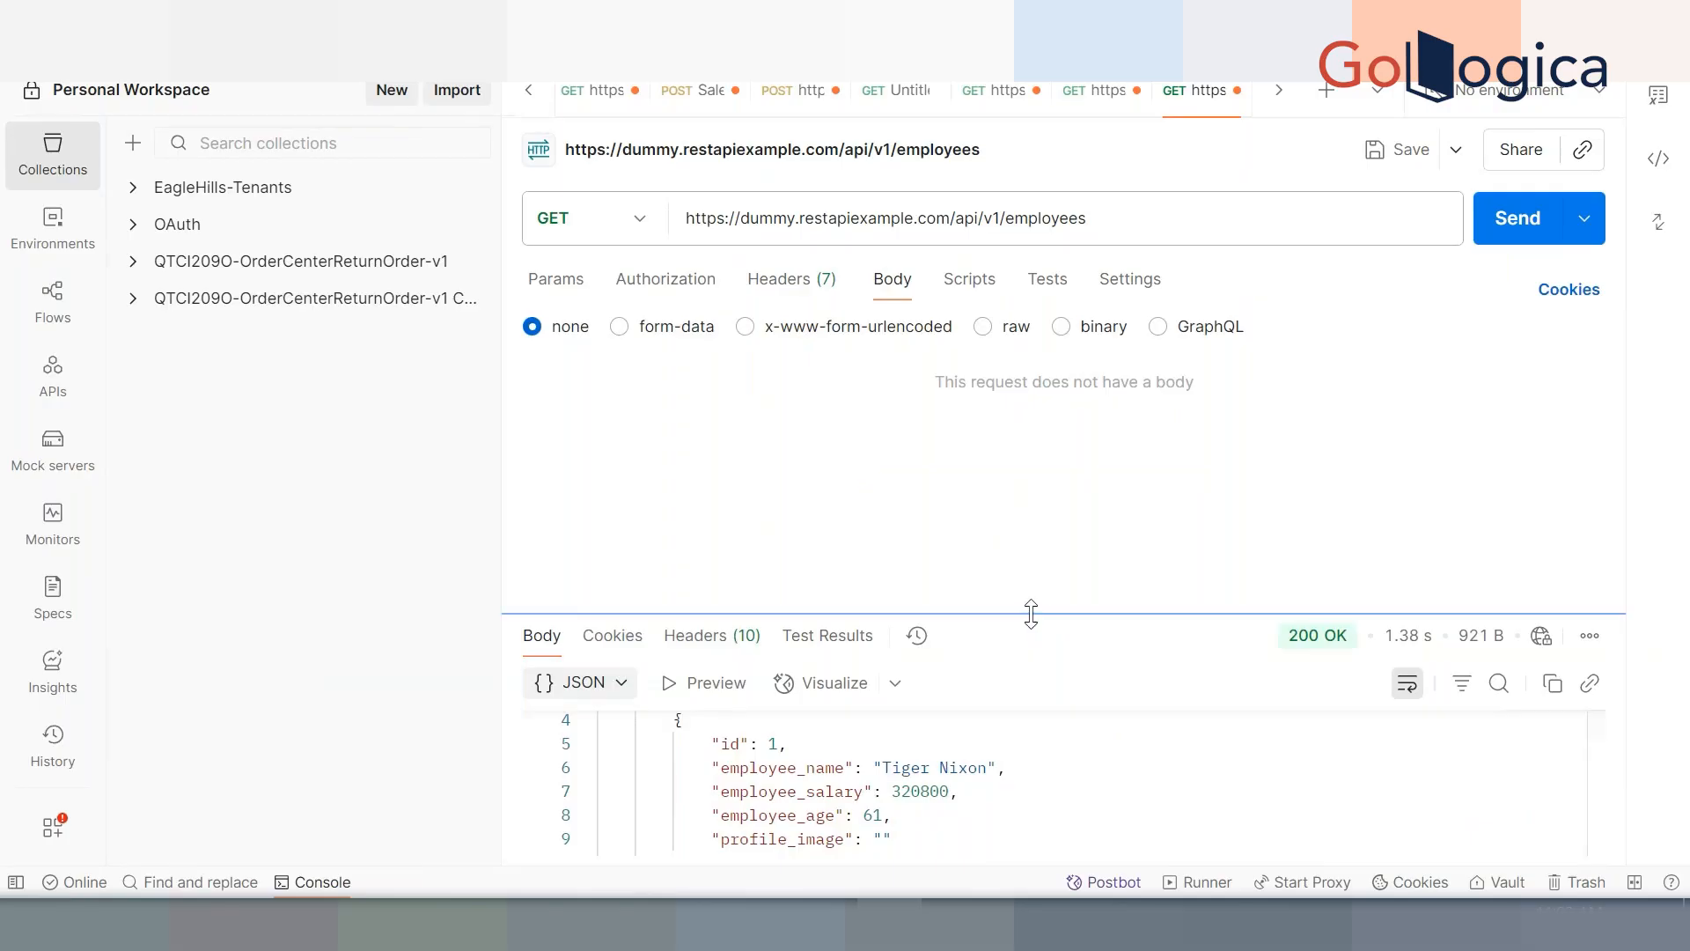
pyautogui.moveTo(1031, 614); pyautogui.dragTo(1021, 446)
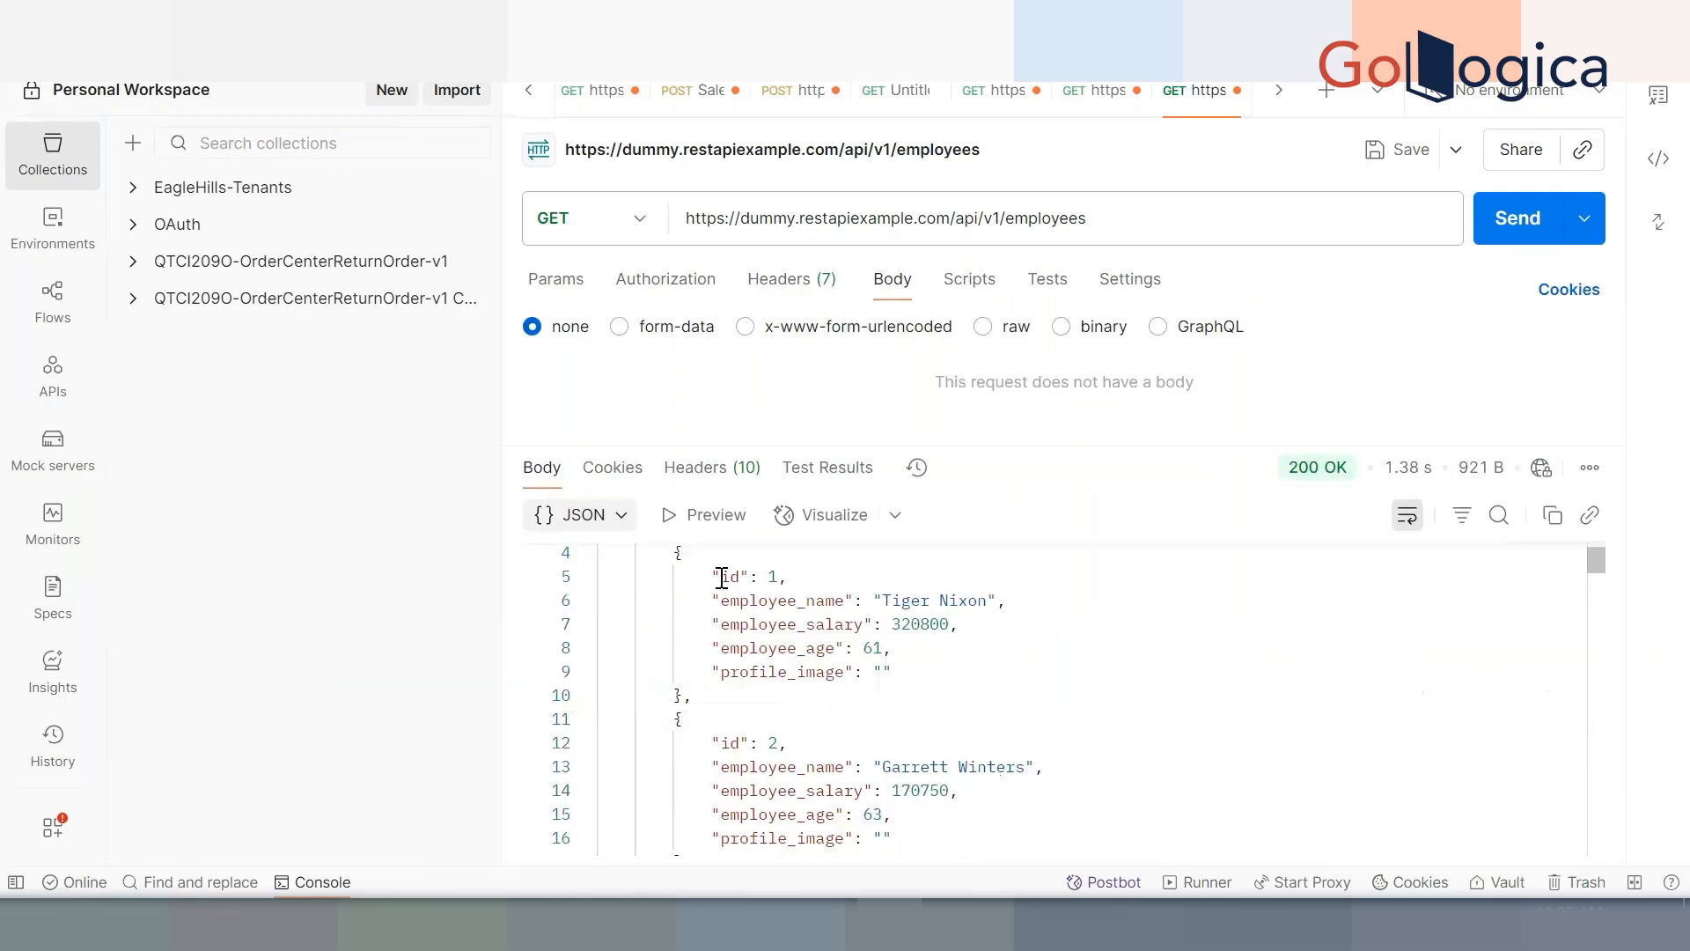
pyautogui.scroll(-10, 770, 701)
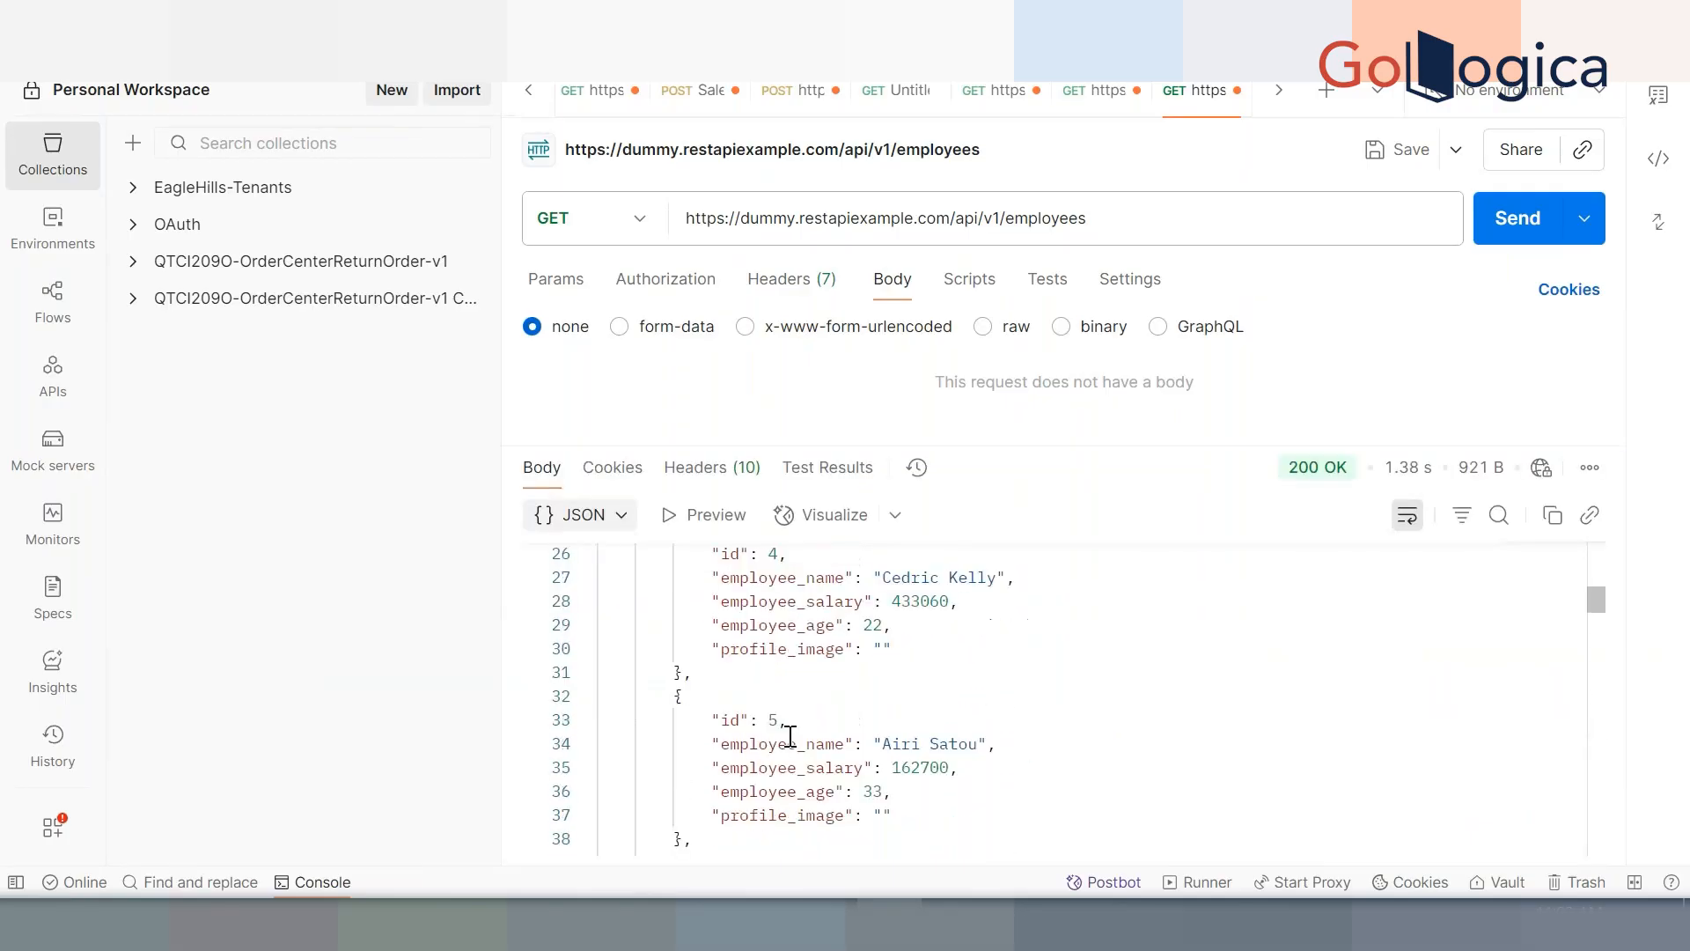
pyautogui.scroll(-20, 790, 736)
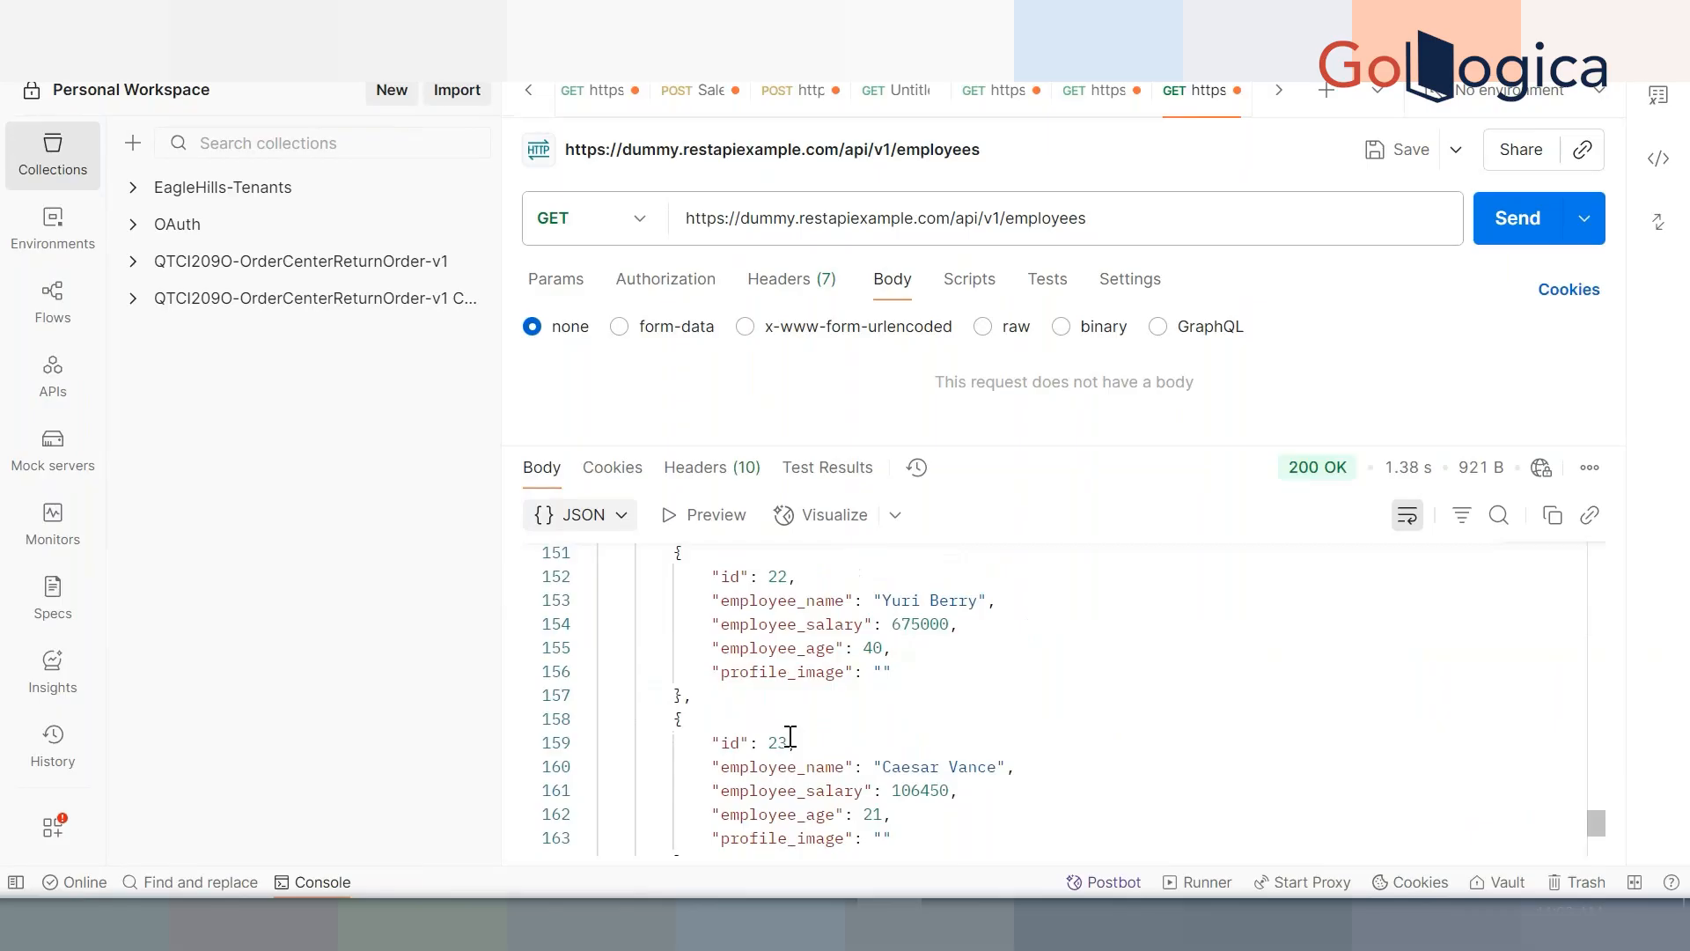
pyautogui.scroll(-4, 791, 736)
# Select the last employee object, then scroll up and select the full request URL
pyautogui.click(682, 772)
pyautogui.moveTo(683, 772); pyautogui.dragTo(574, 628)
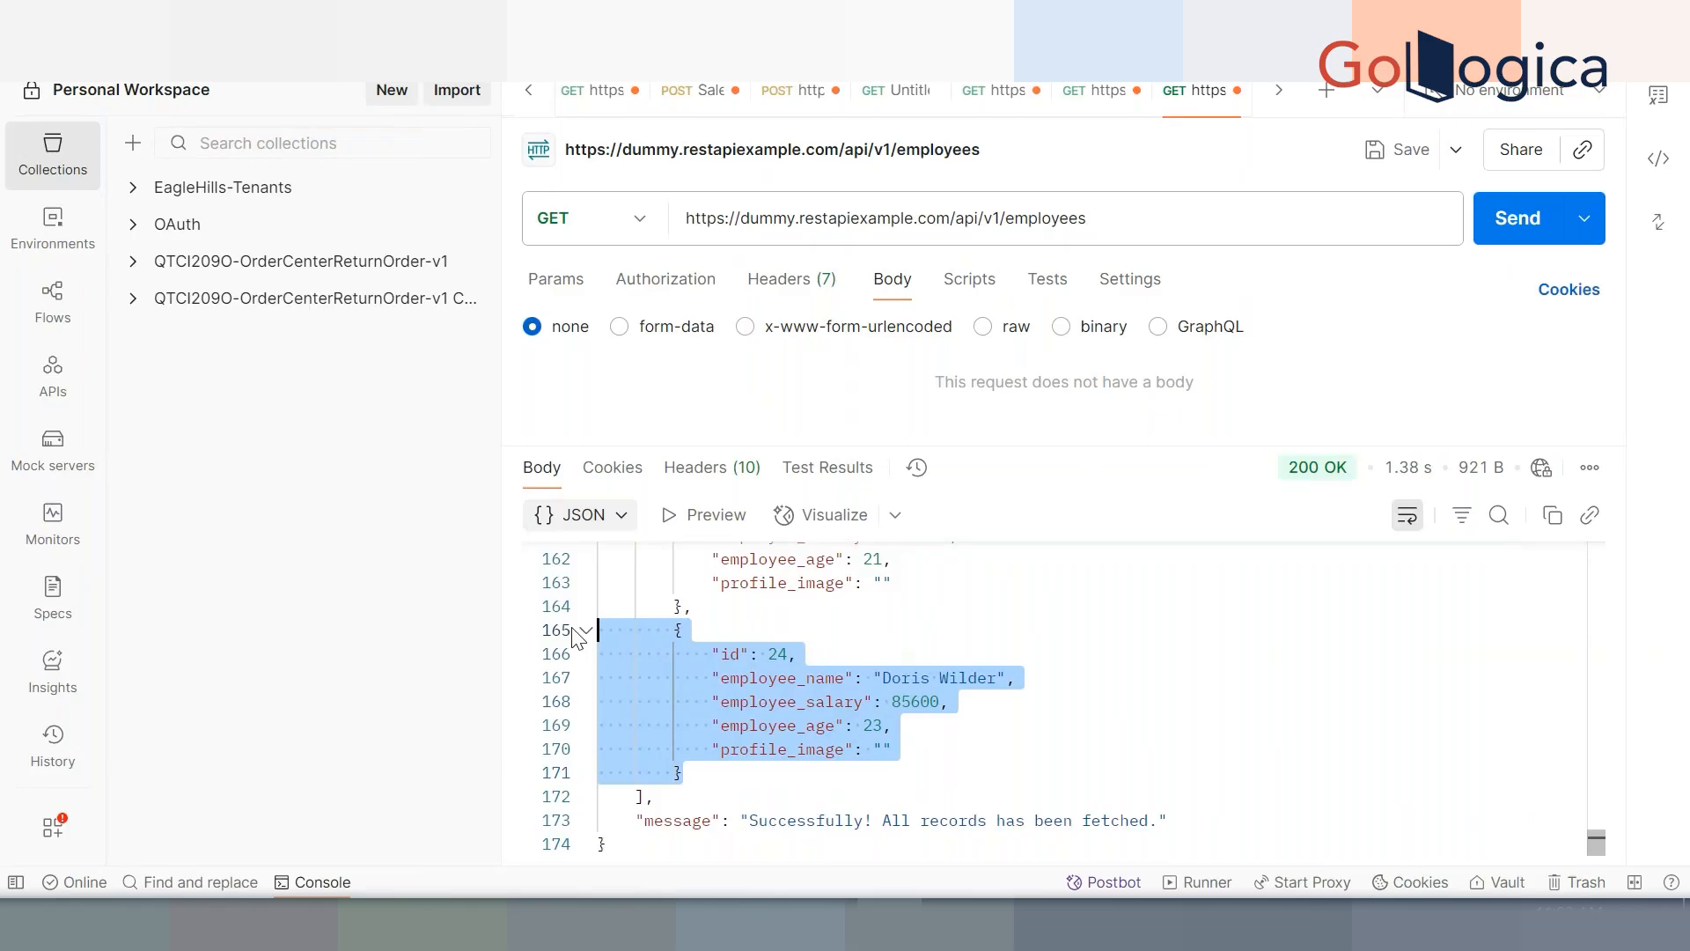
pyautogui.scroll(20, 1009, 651)
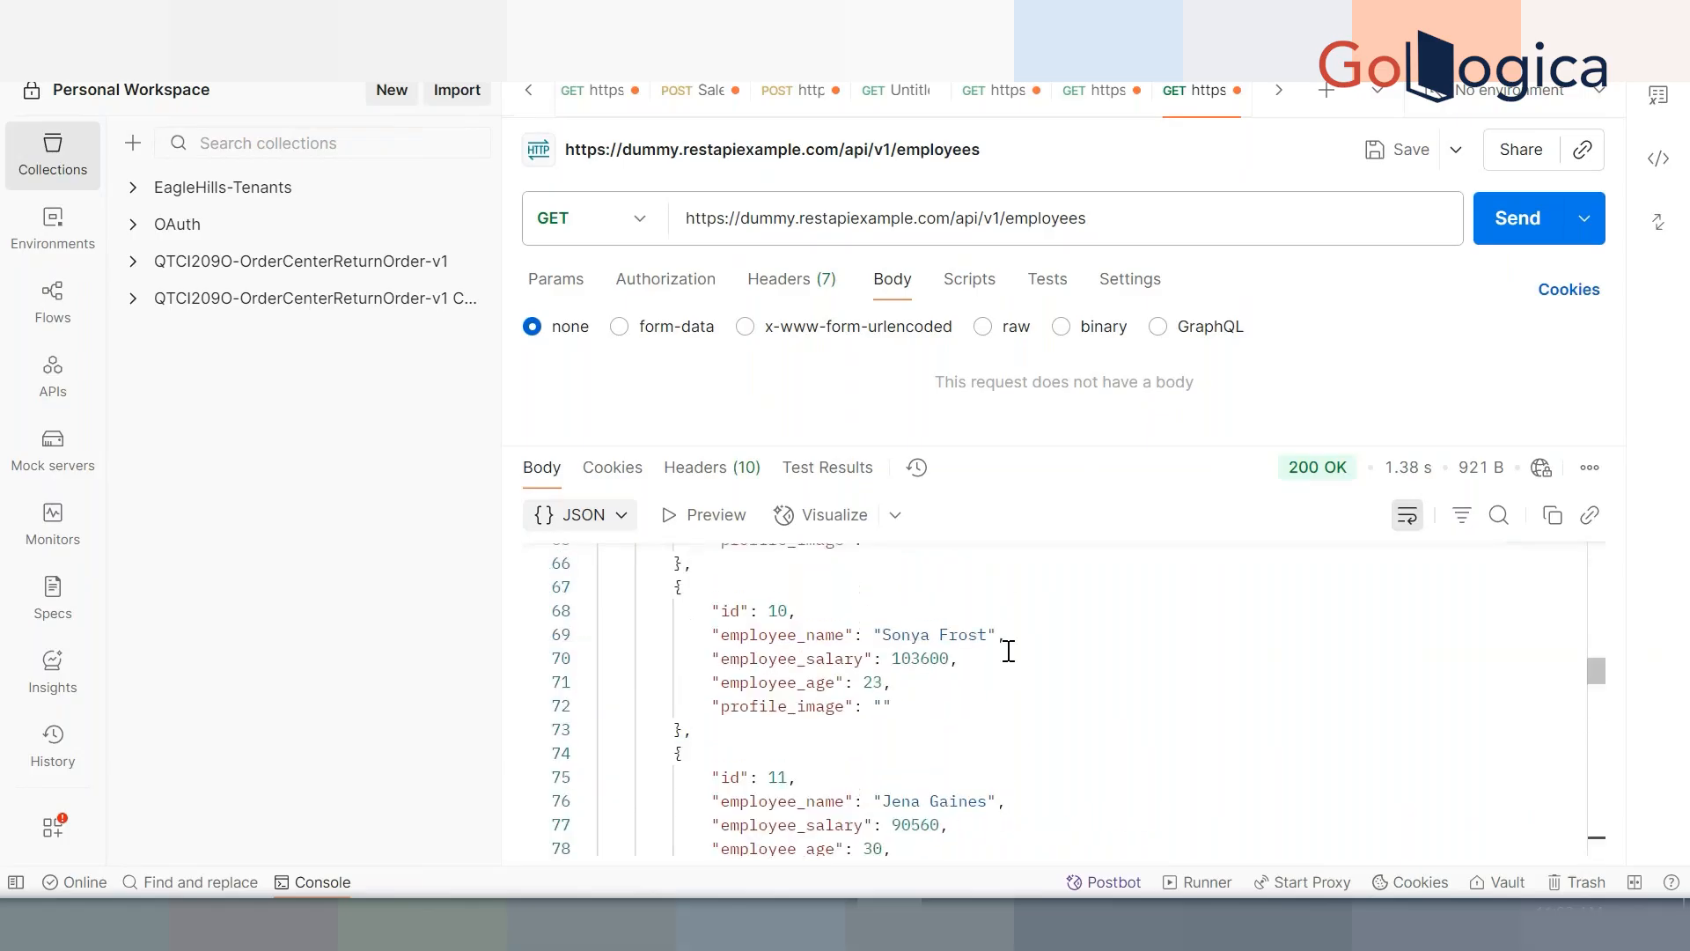
pyautogui.scroll(1, 1009, 652)
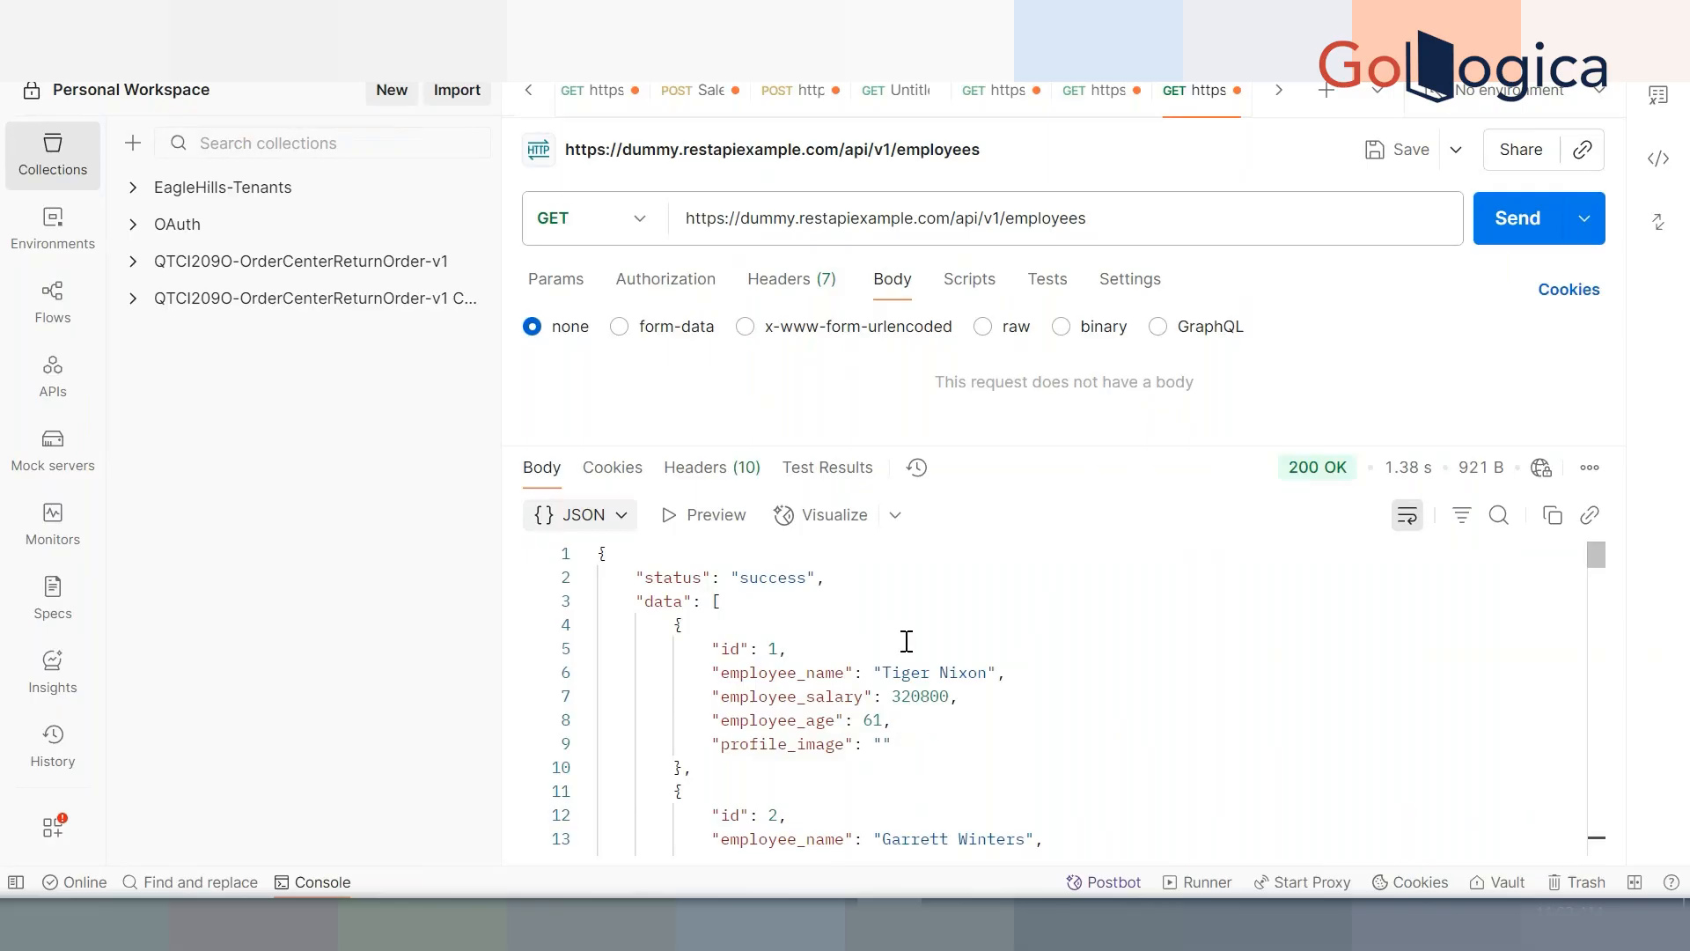
pyautogui.doubleClick(885, 227)
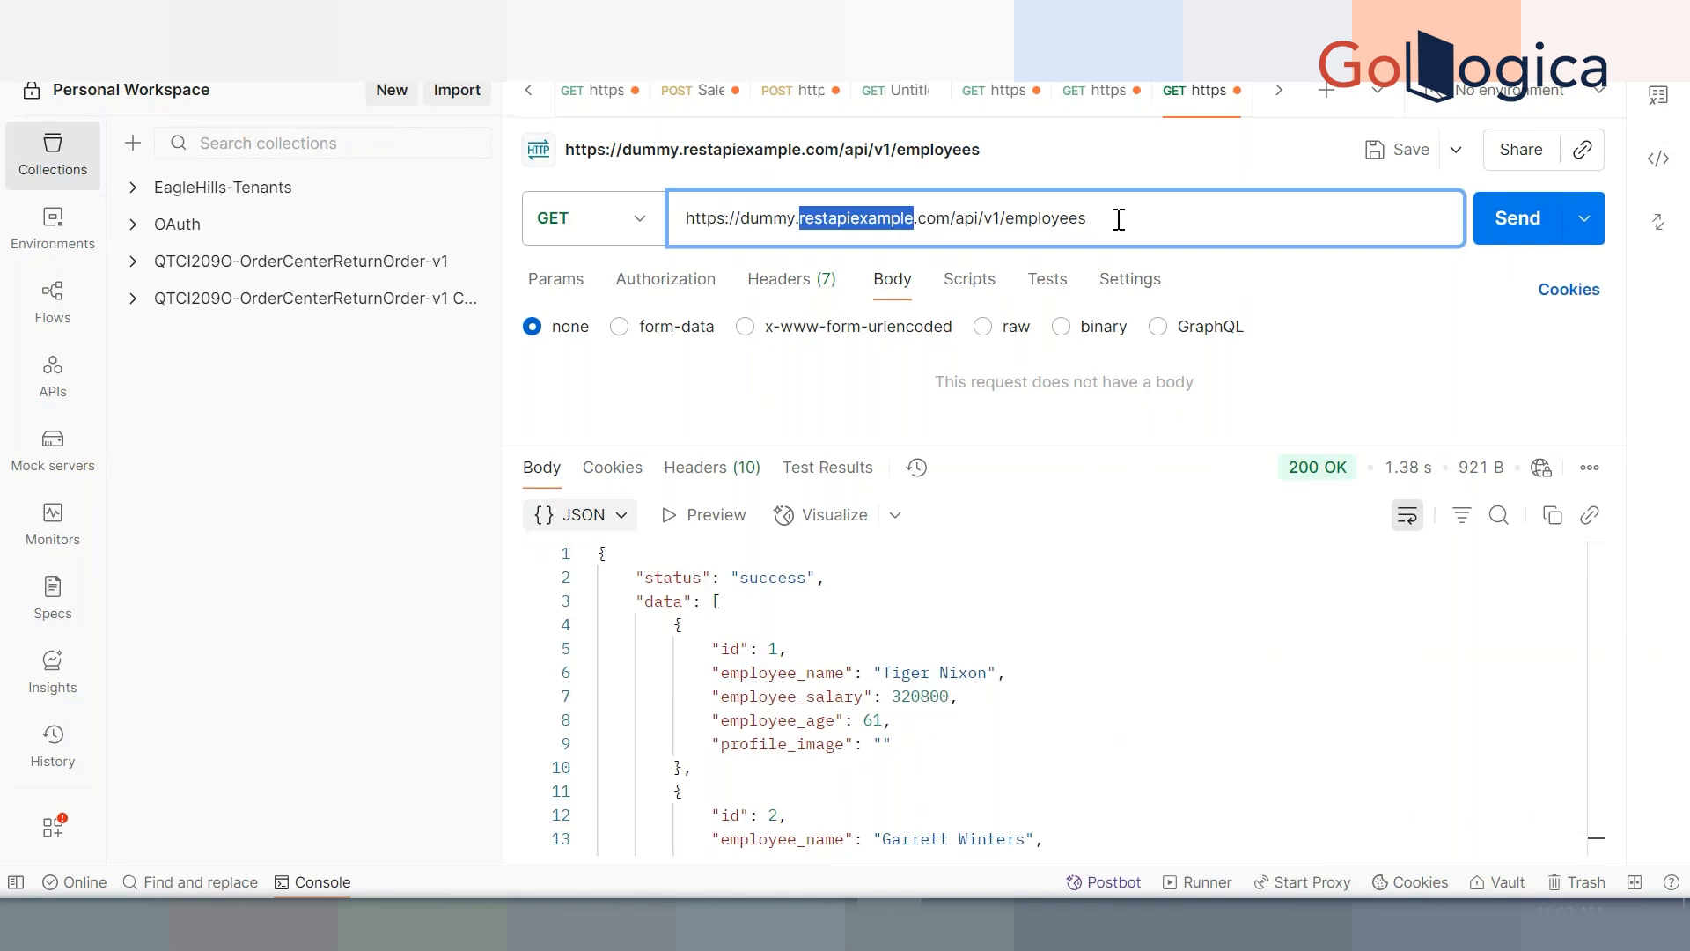
pyautogui.moveTo(1118, 219); pyautogui.dragTo(668, 219)
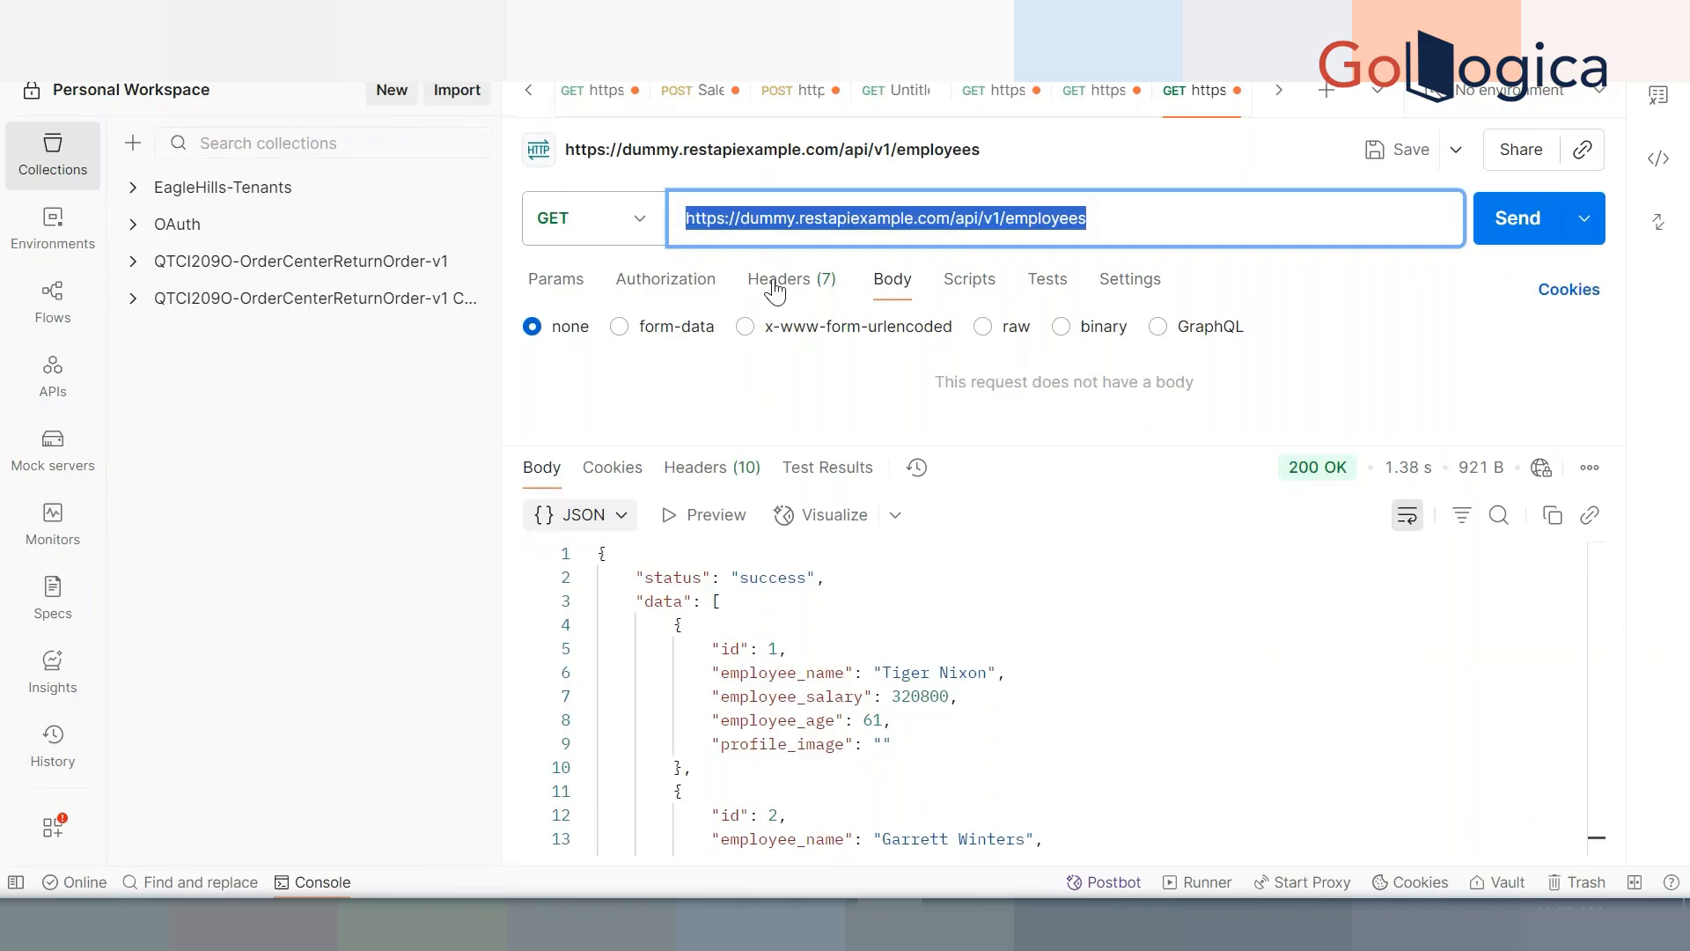
pyautogui.click(832, 647)
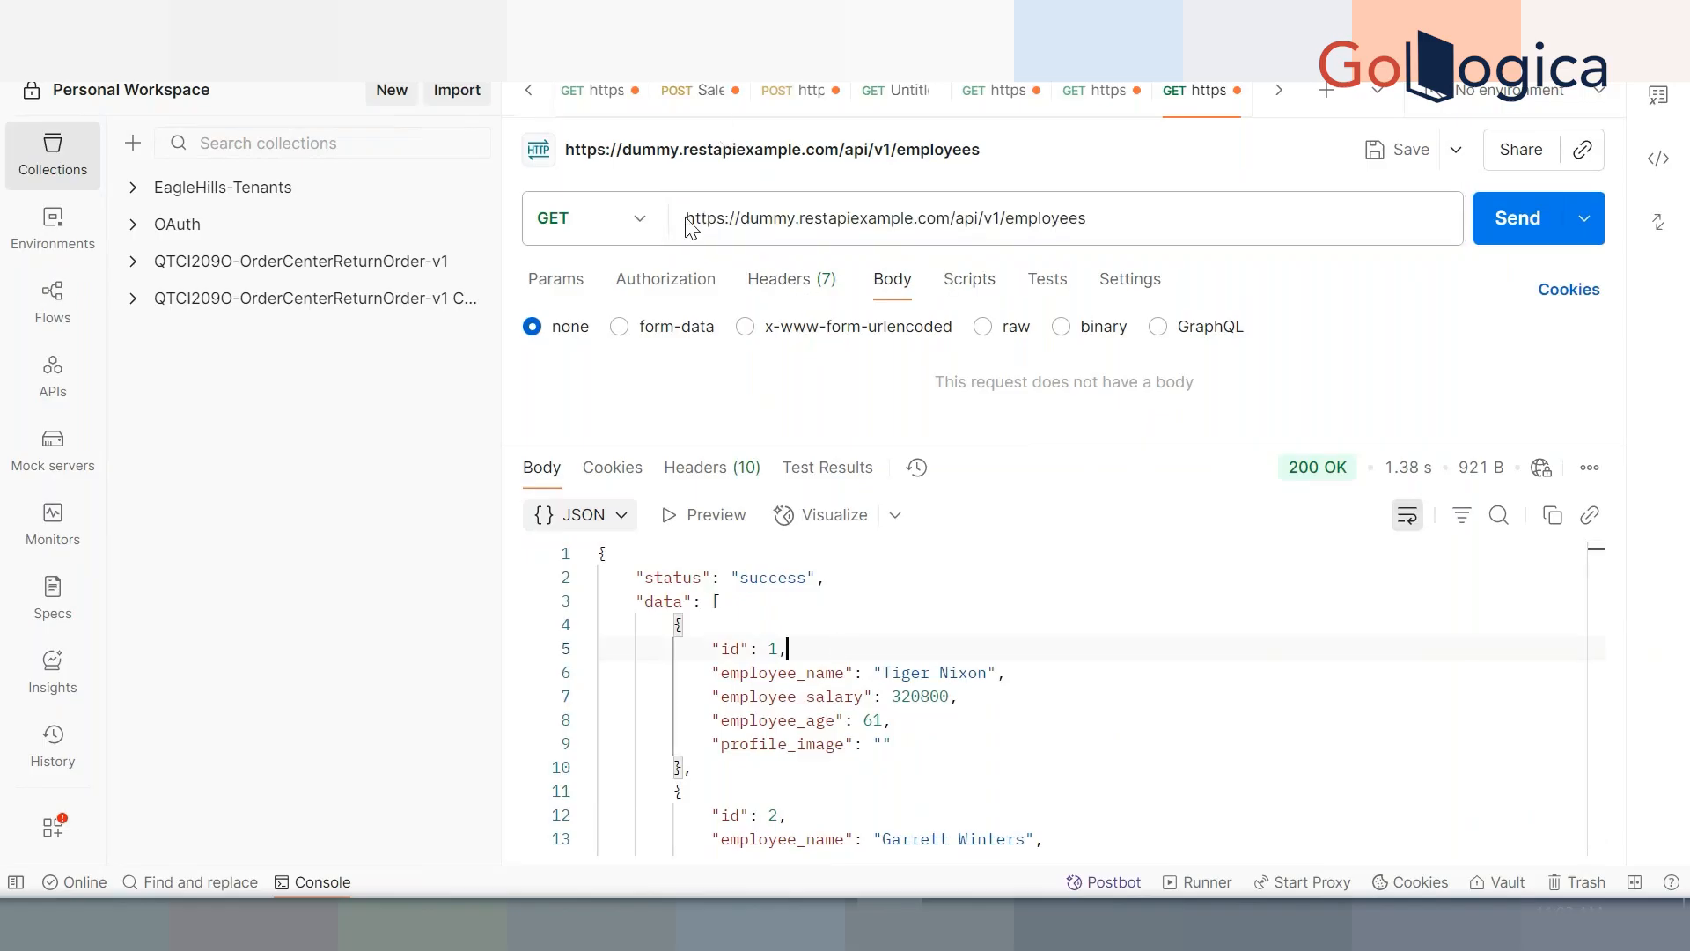
# Display the response as HTML, then XML, then back to JSON, and shrink the response area
pyautogui.click(616, 519)
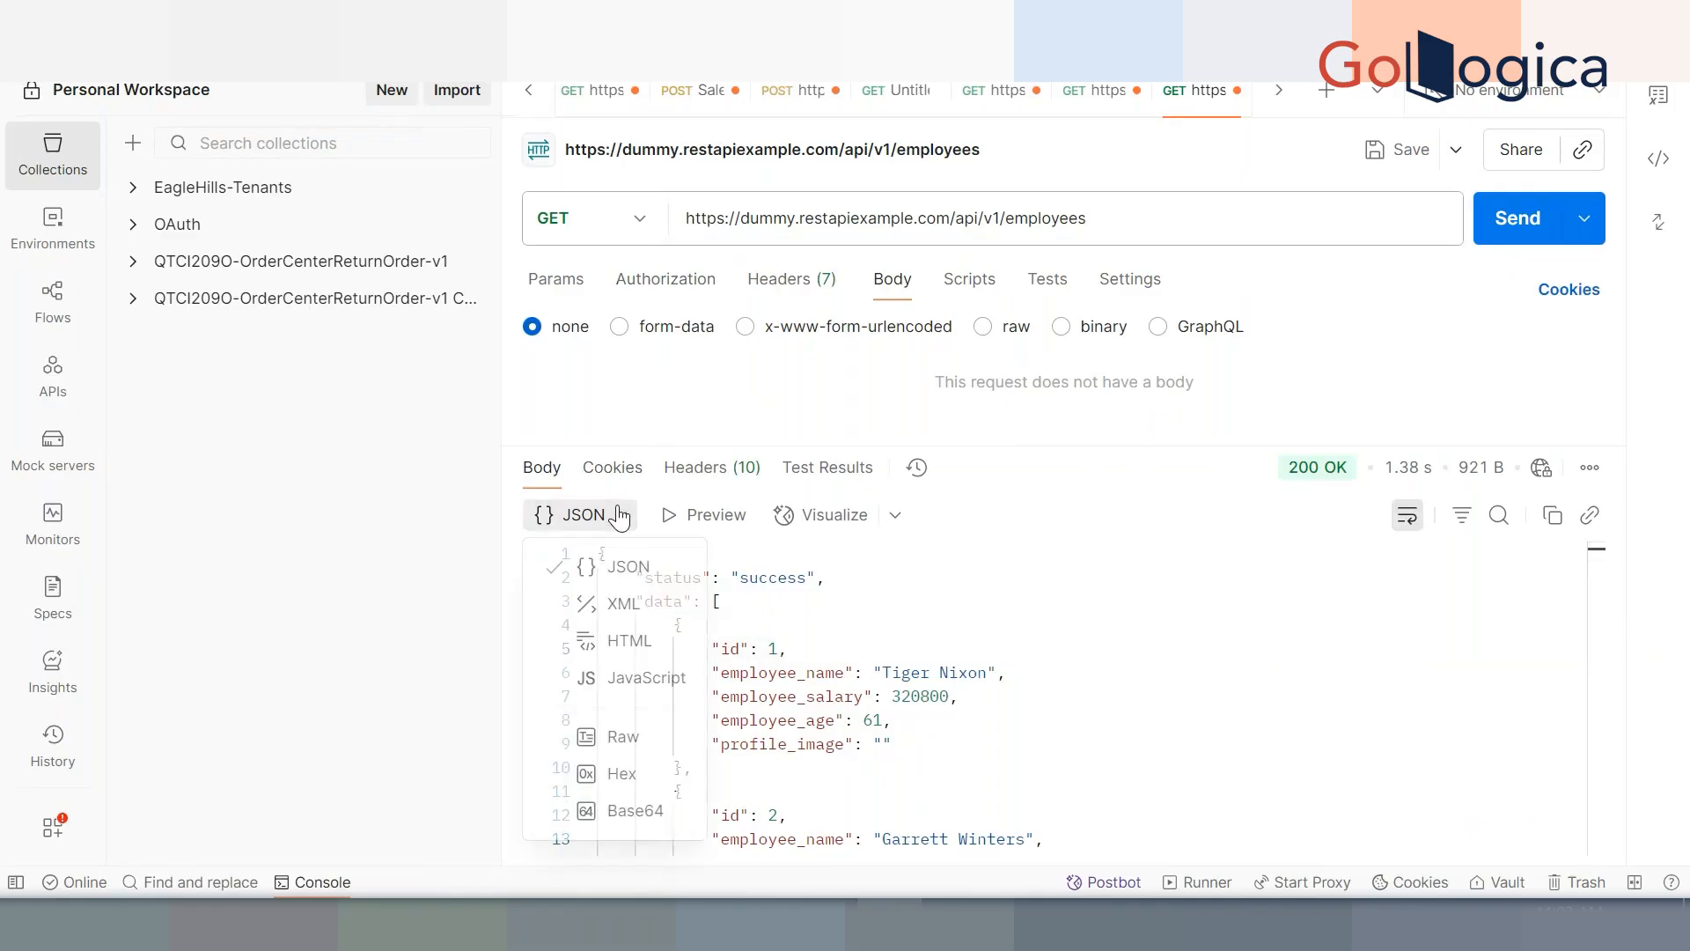
pyautogui.click(615, 636)
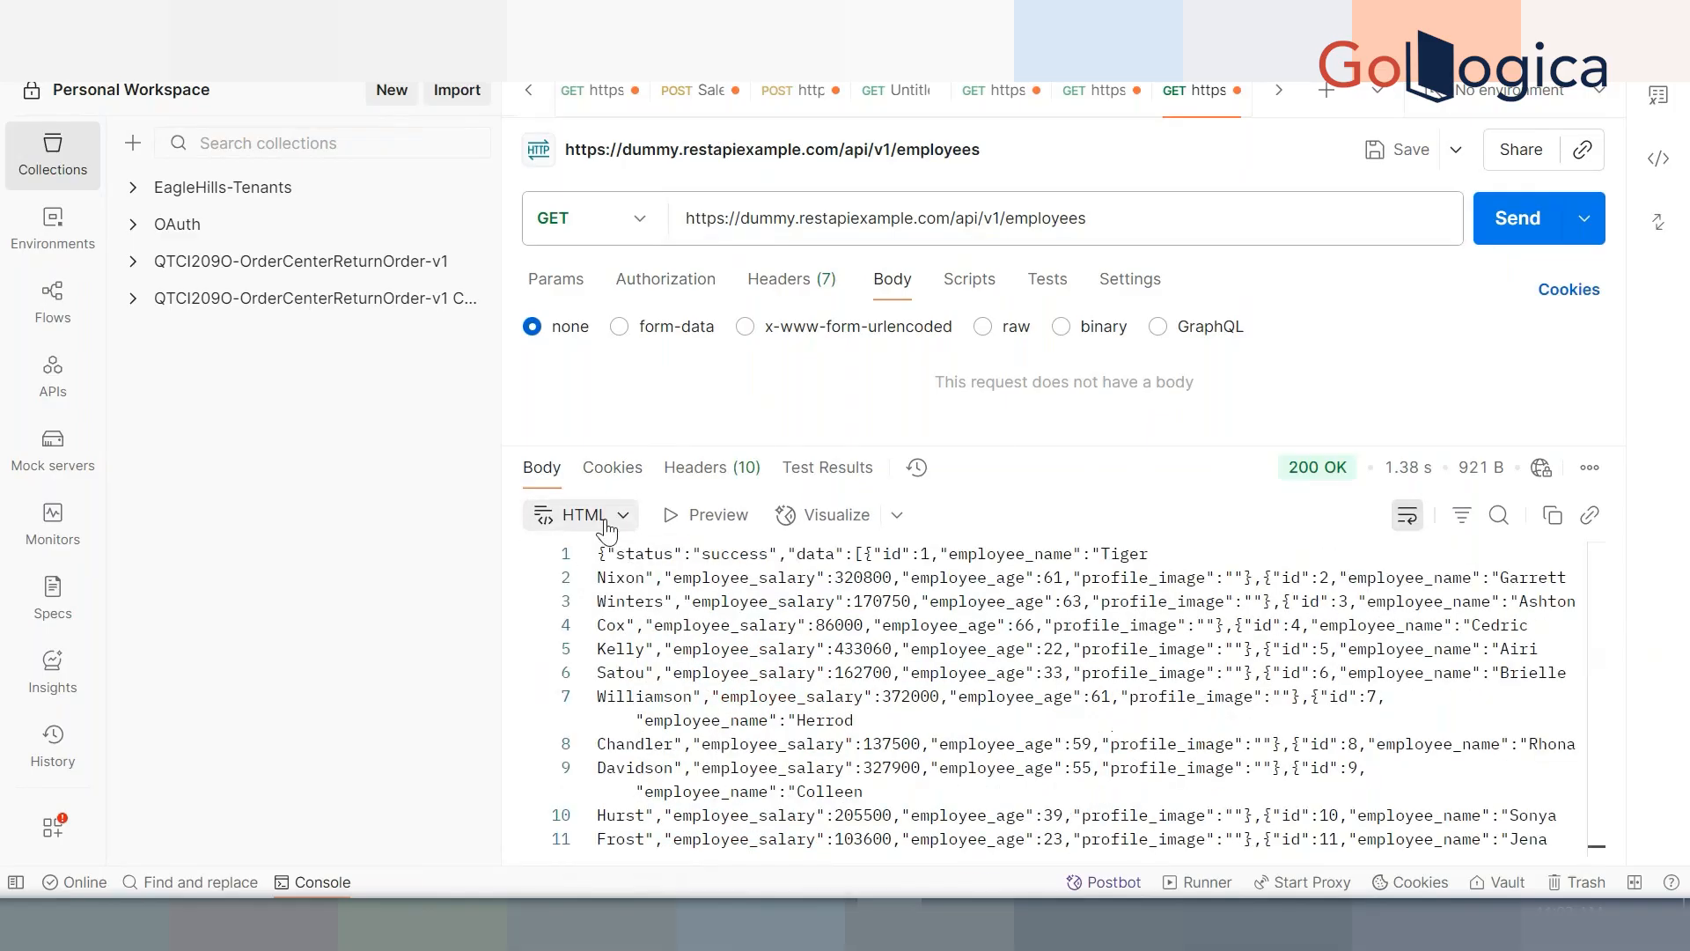
pyautogui.click(608, 525)
pyautogui.click(604, 604)
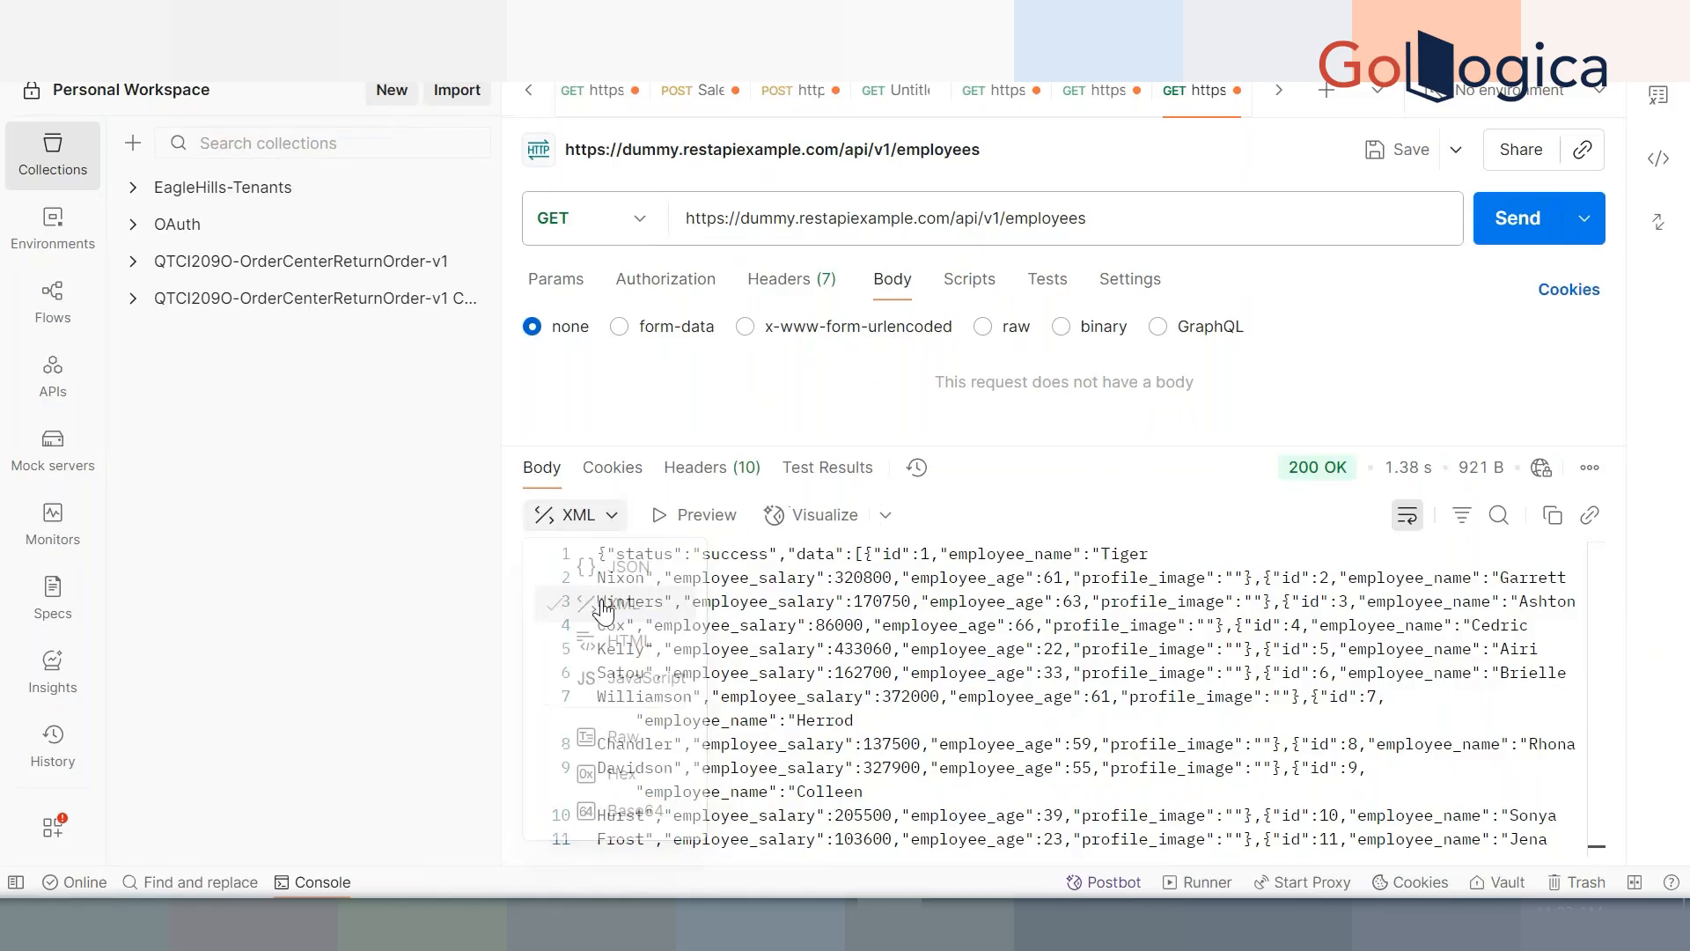
pyautogui.click(589, 526)
pyautogui.click(570, 562)
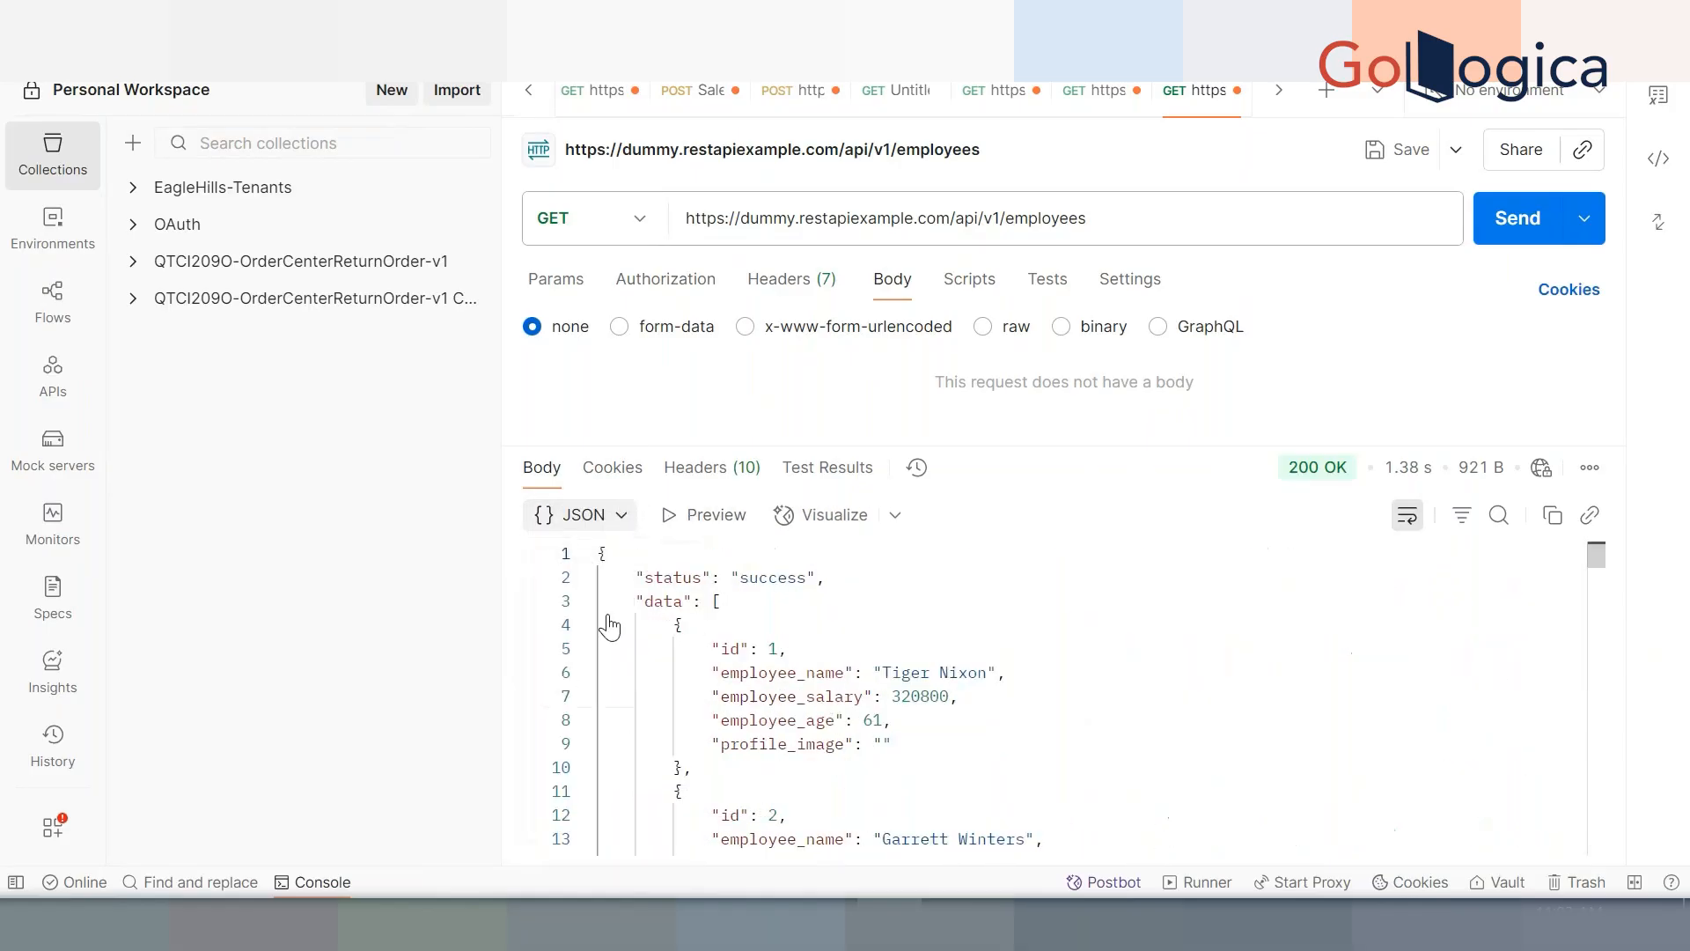
pyautogui.tripleClick(1092, 217)
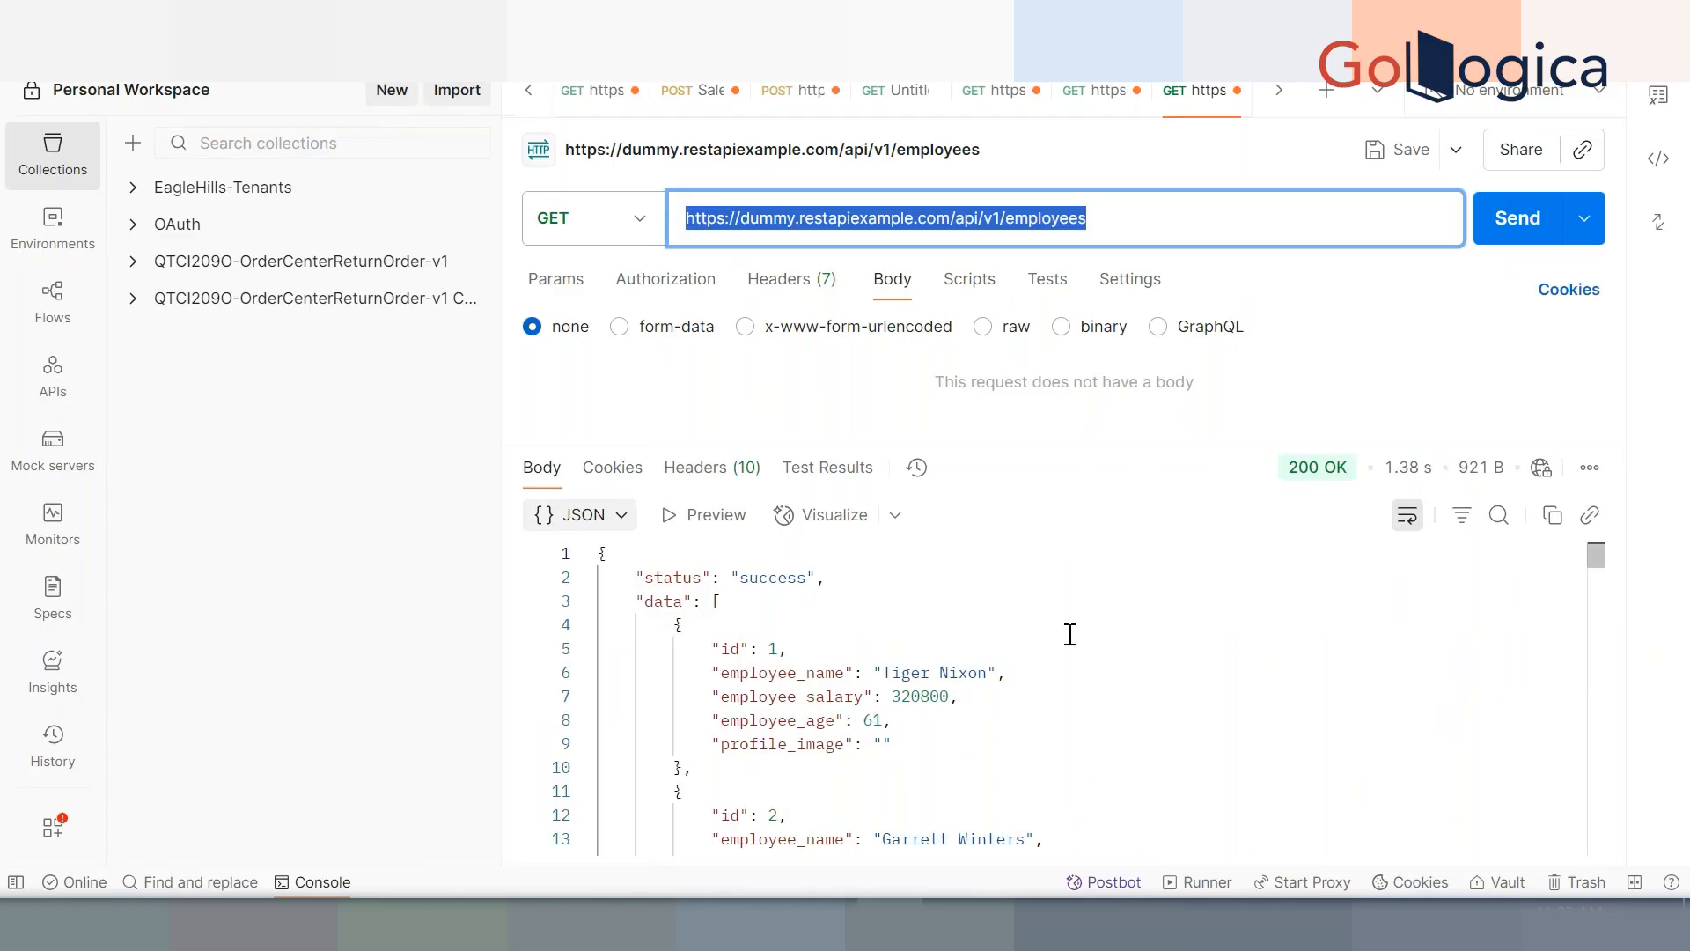
pyautogui.moveTo(1037, 445); pyautogui.dragTo(1012, 517)
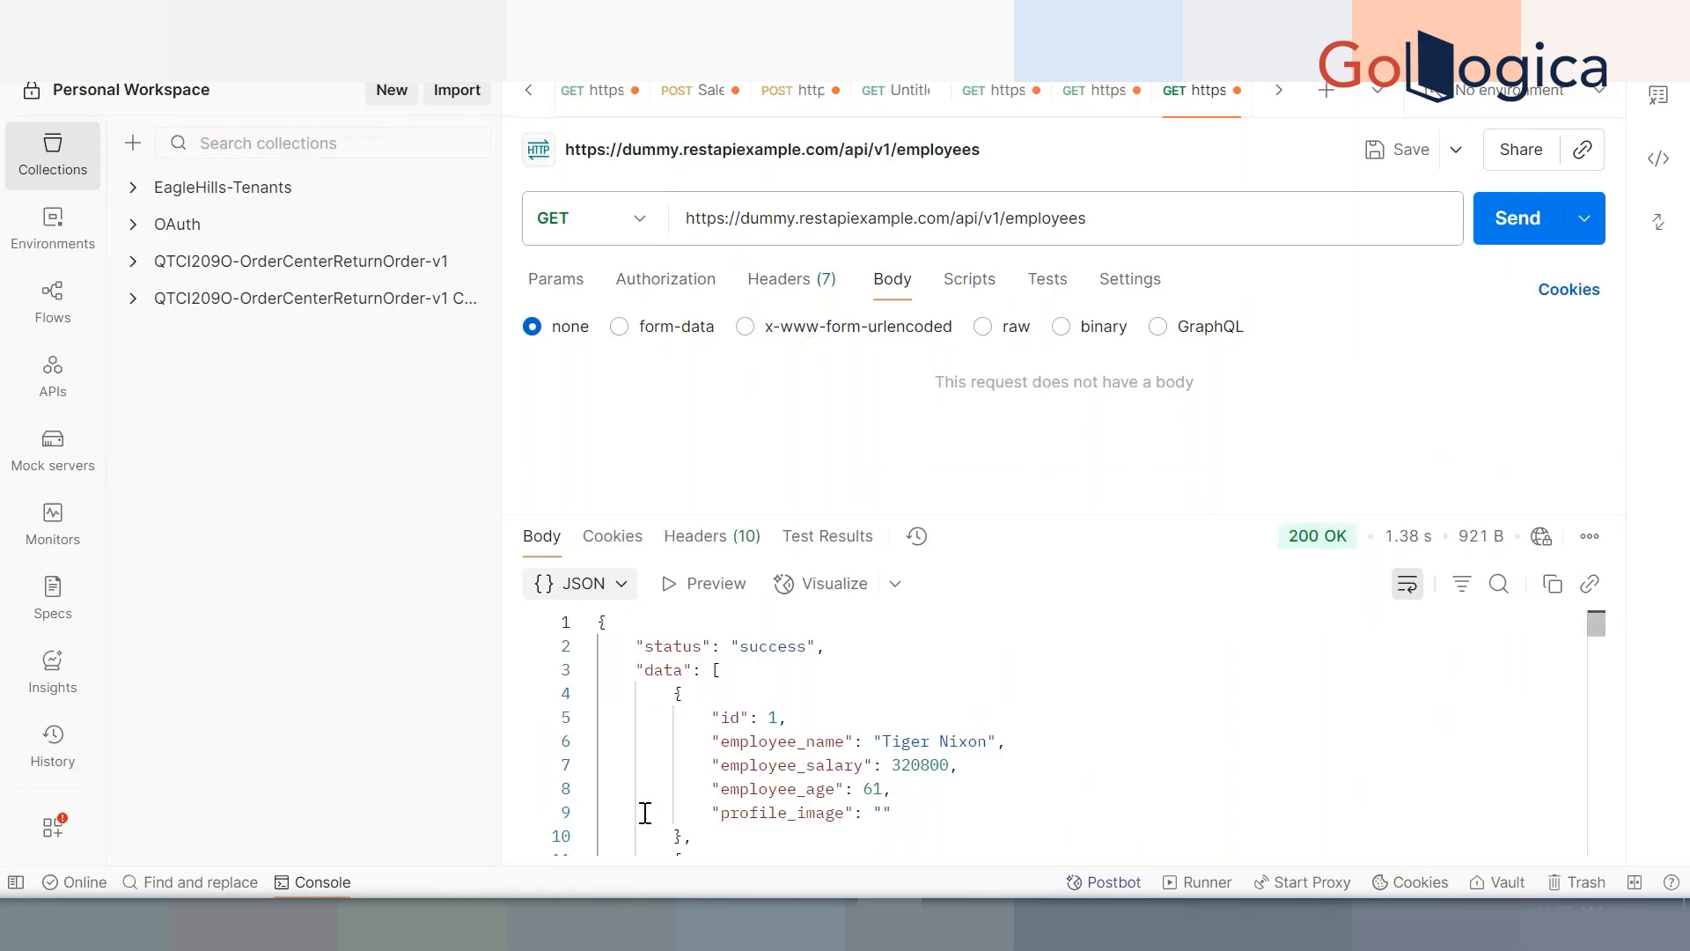
# Copy the single-employee route URL ending /employee/1 from row 2 of the routes table
pyautogui.moveTo(555, 924)
pyautogui.click(426, 816)
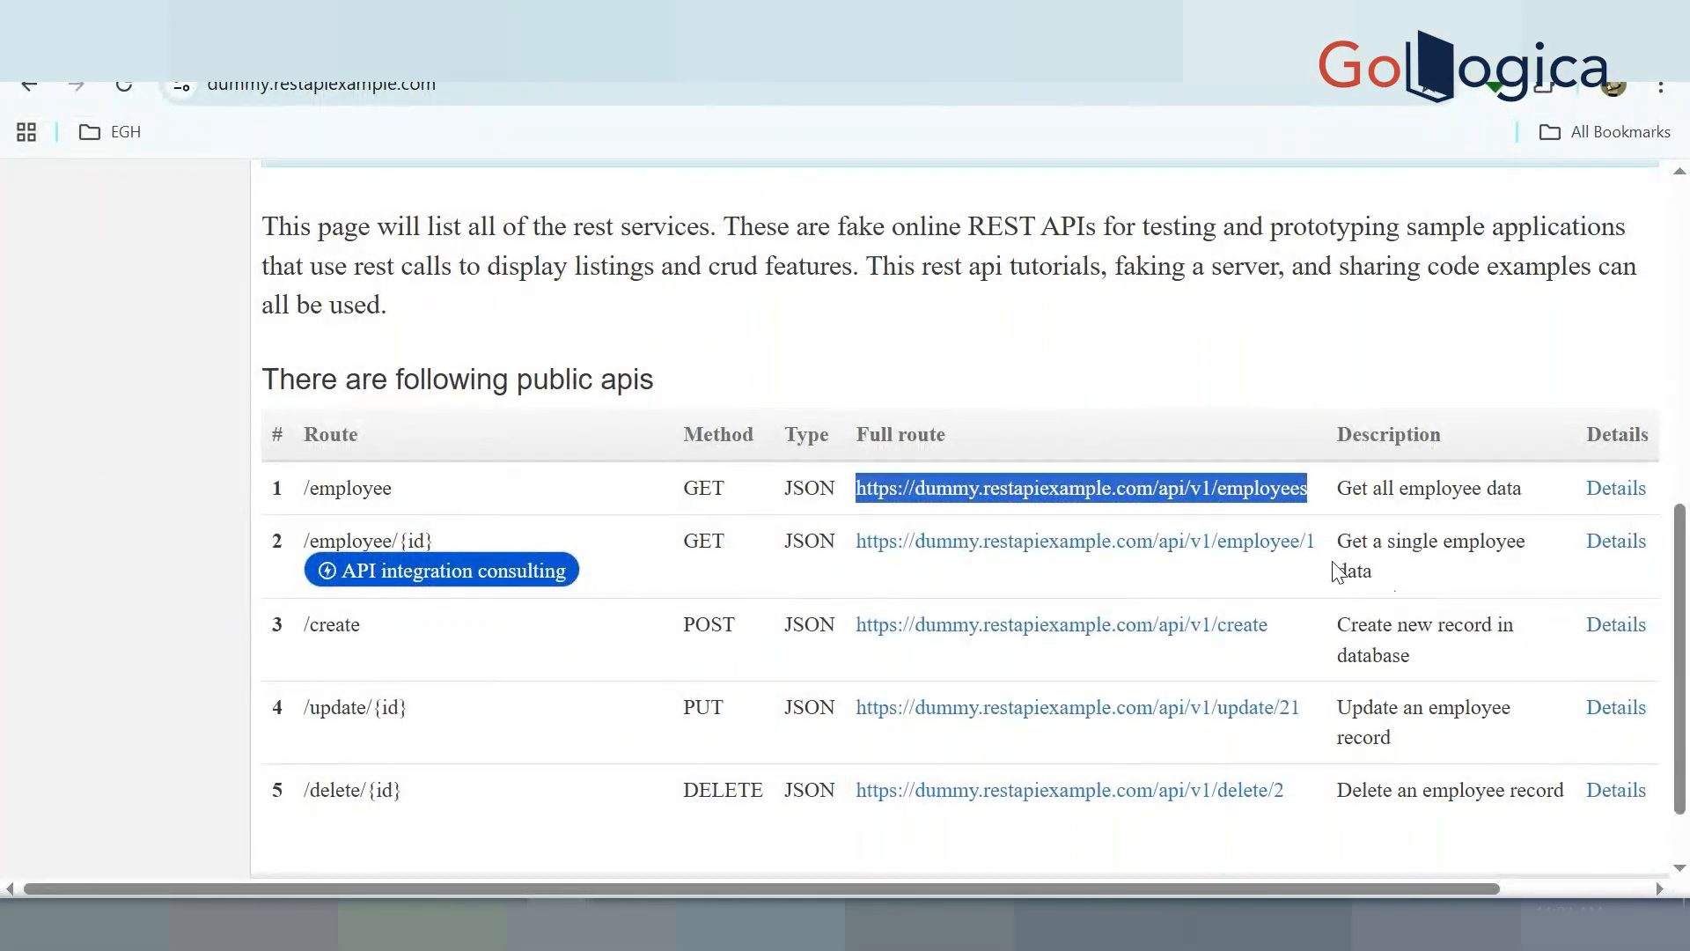
pyautogui.moveTo(1315, 541); pyautogui.dragTo(859, 570)
pyautogui.hotkey('ctrl', 'c')
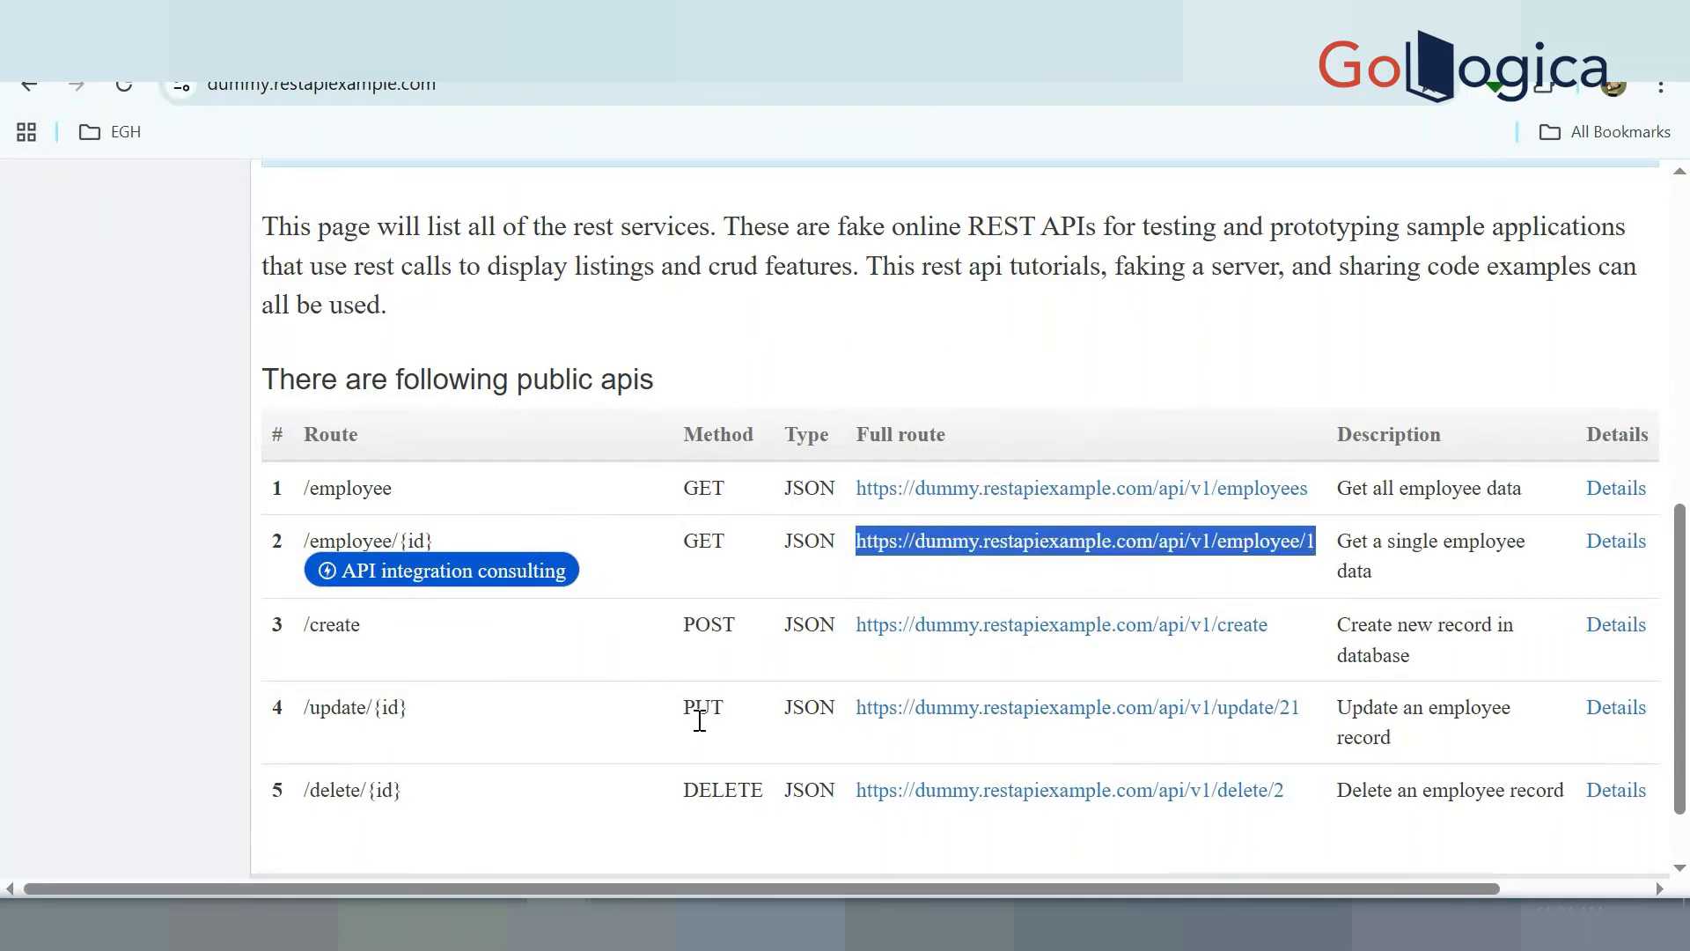
pyautogui.hotkey('alt', 'Tab')
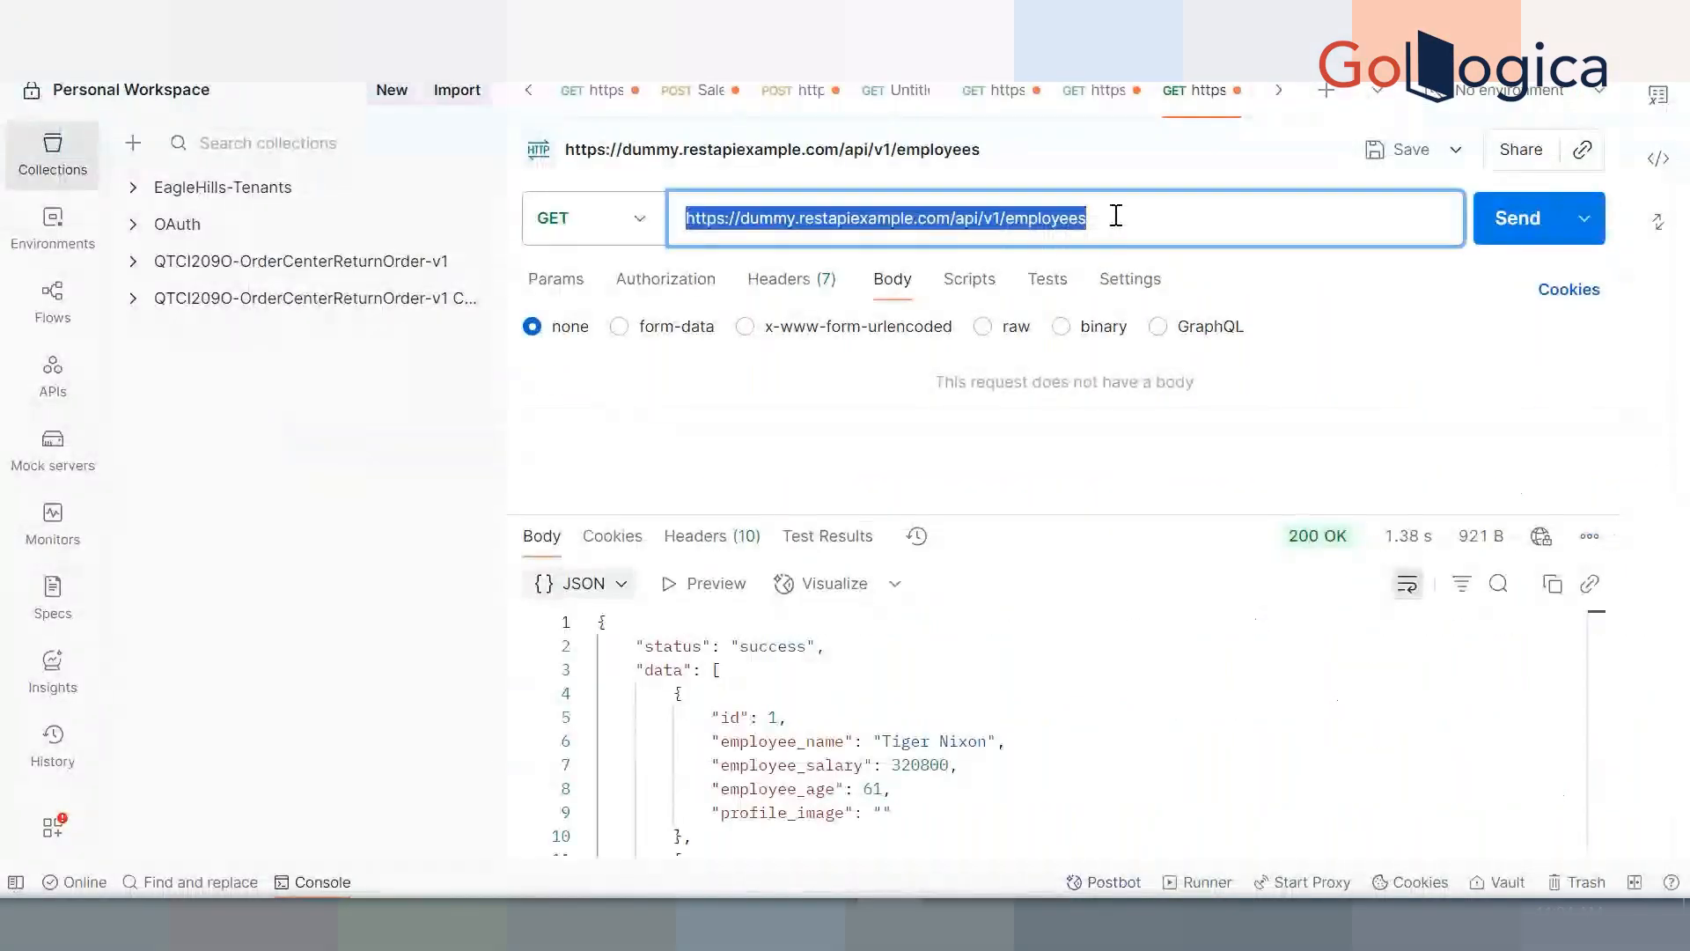
# Send a GET request to /api/v1/employee/1 and review the record-fetched success message
pyautogui.hotkey('ctrl', 'v')
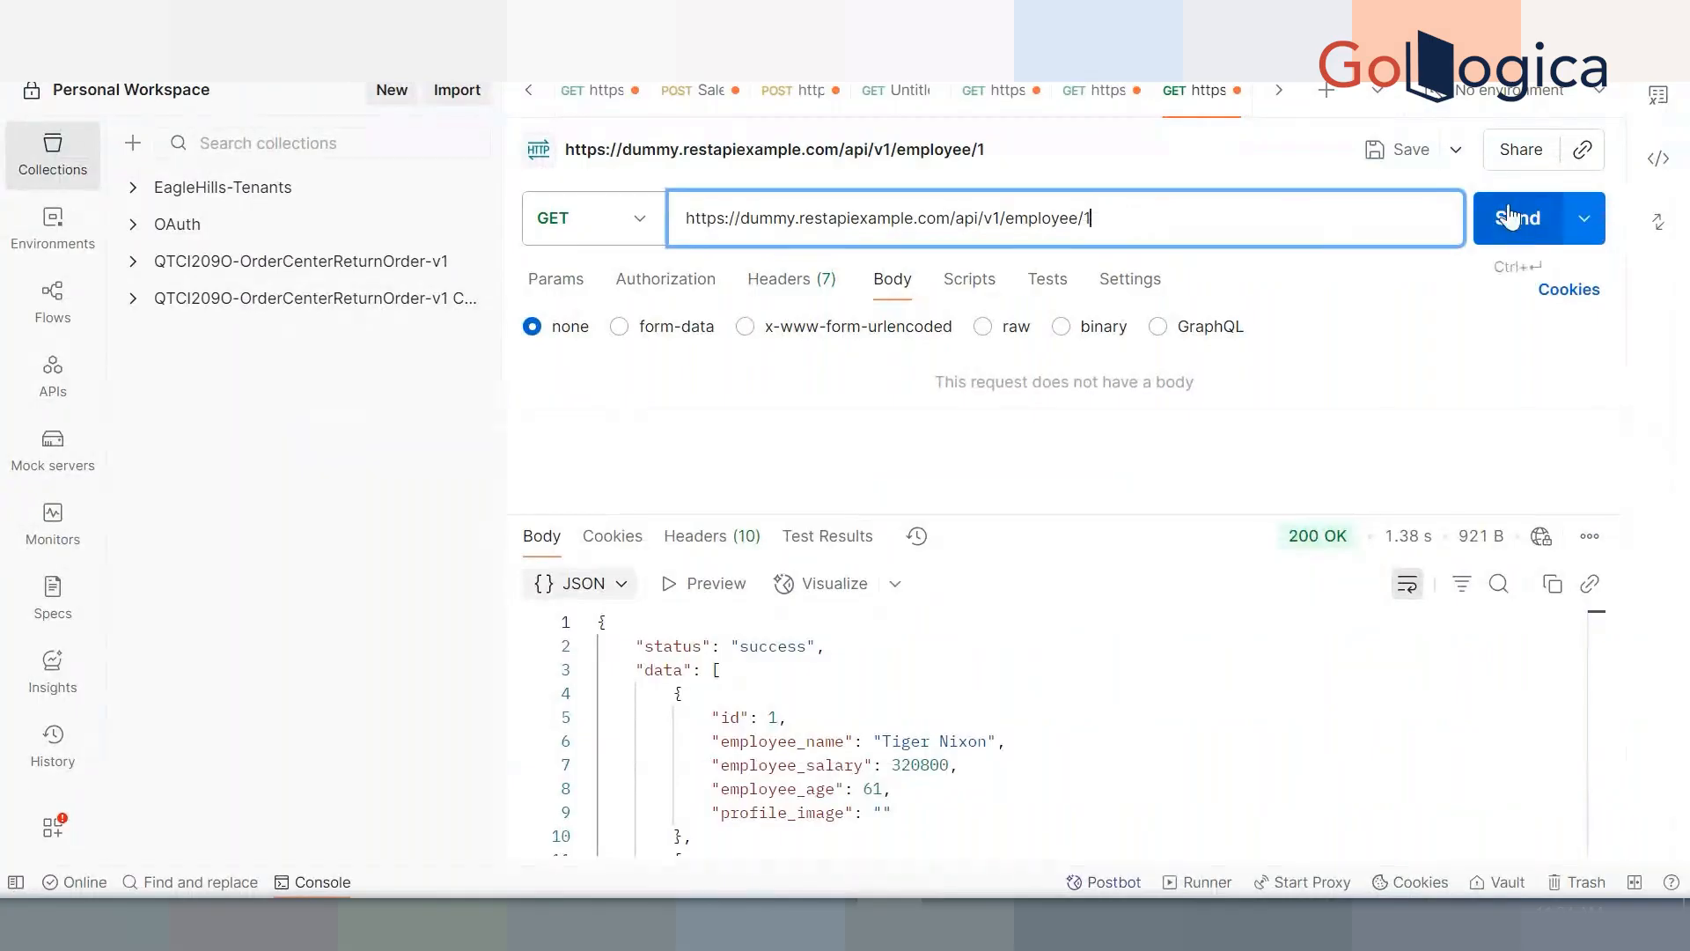
pyautogui.click(1516, 218)
pyautogui.moveTo(1111, 220); pyautogui.dragTo(1081, 220)
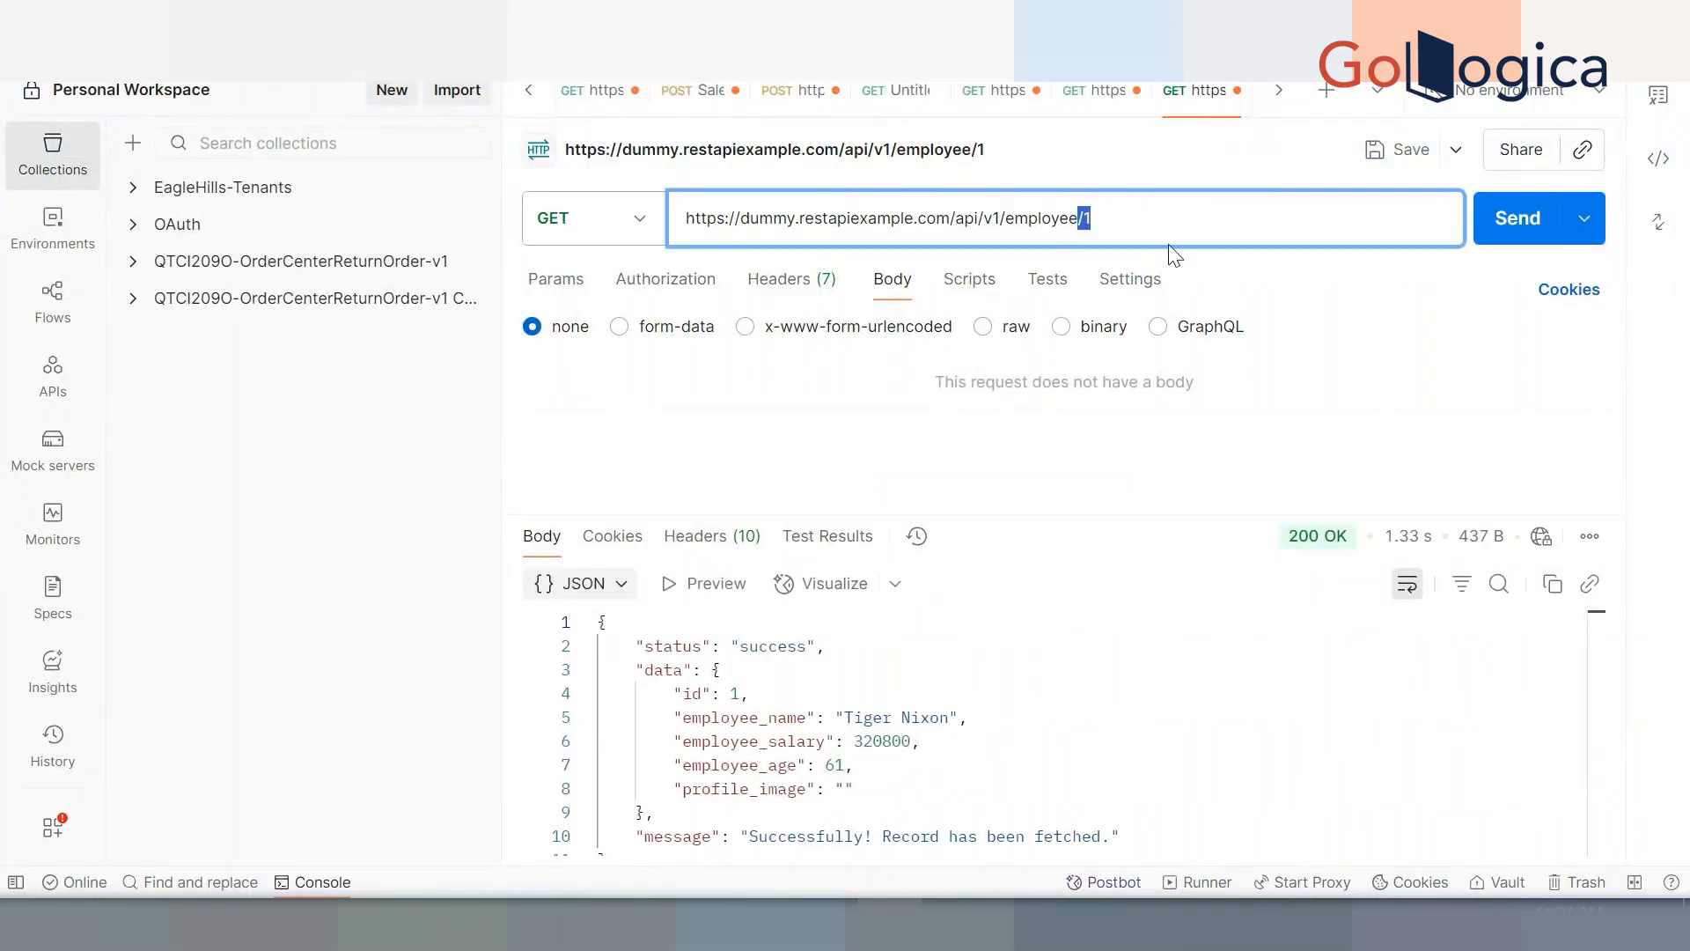
pyautogui.click(940, 790)
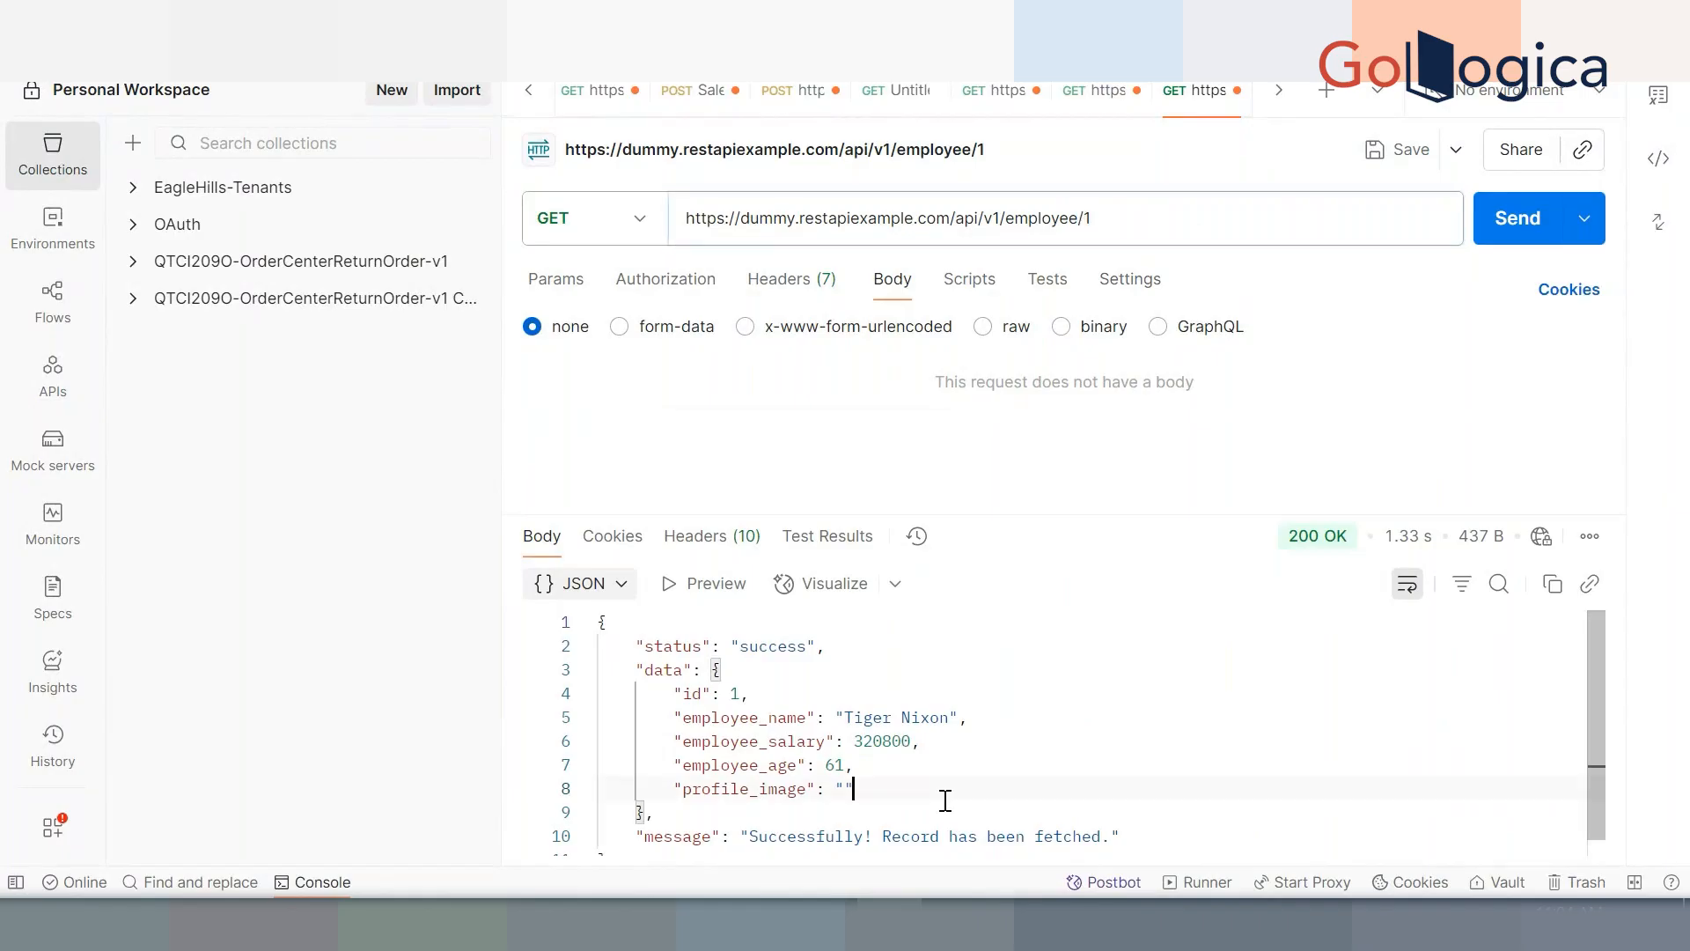
pyautogui.moveTo(731, 831); pyautogui.dragTo(1131, 836)
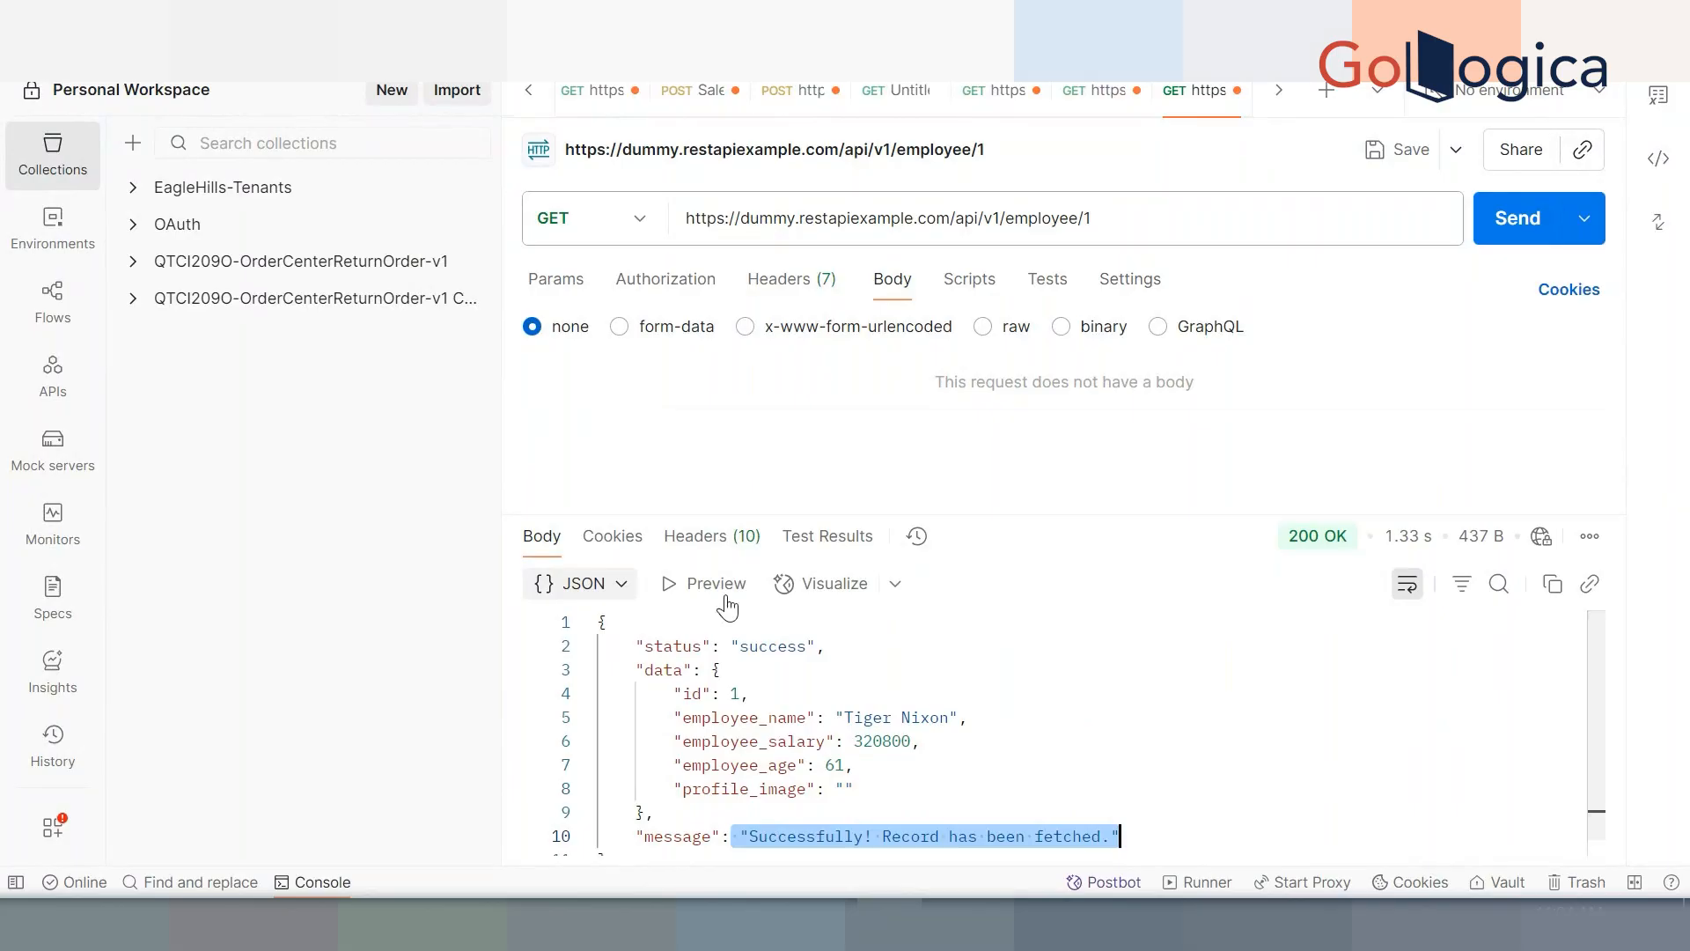
pyautogui.click(878, 684)
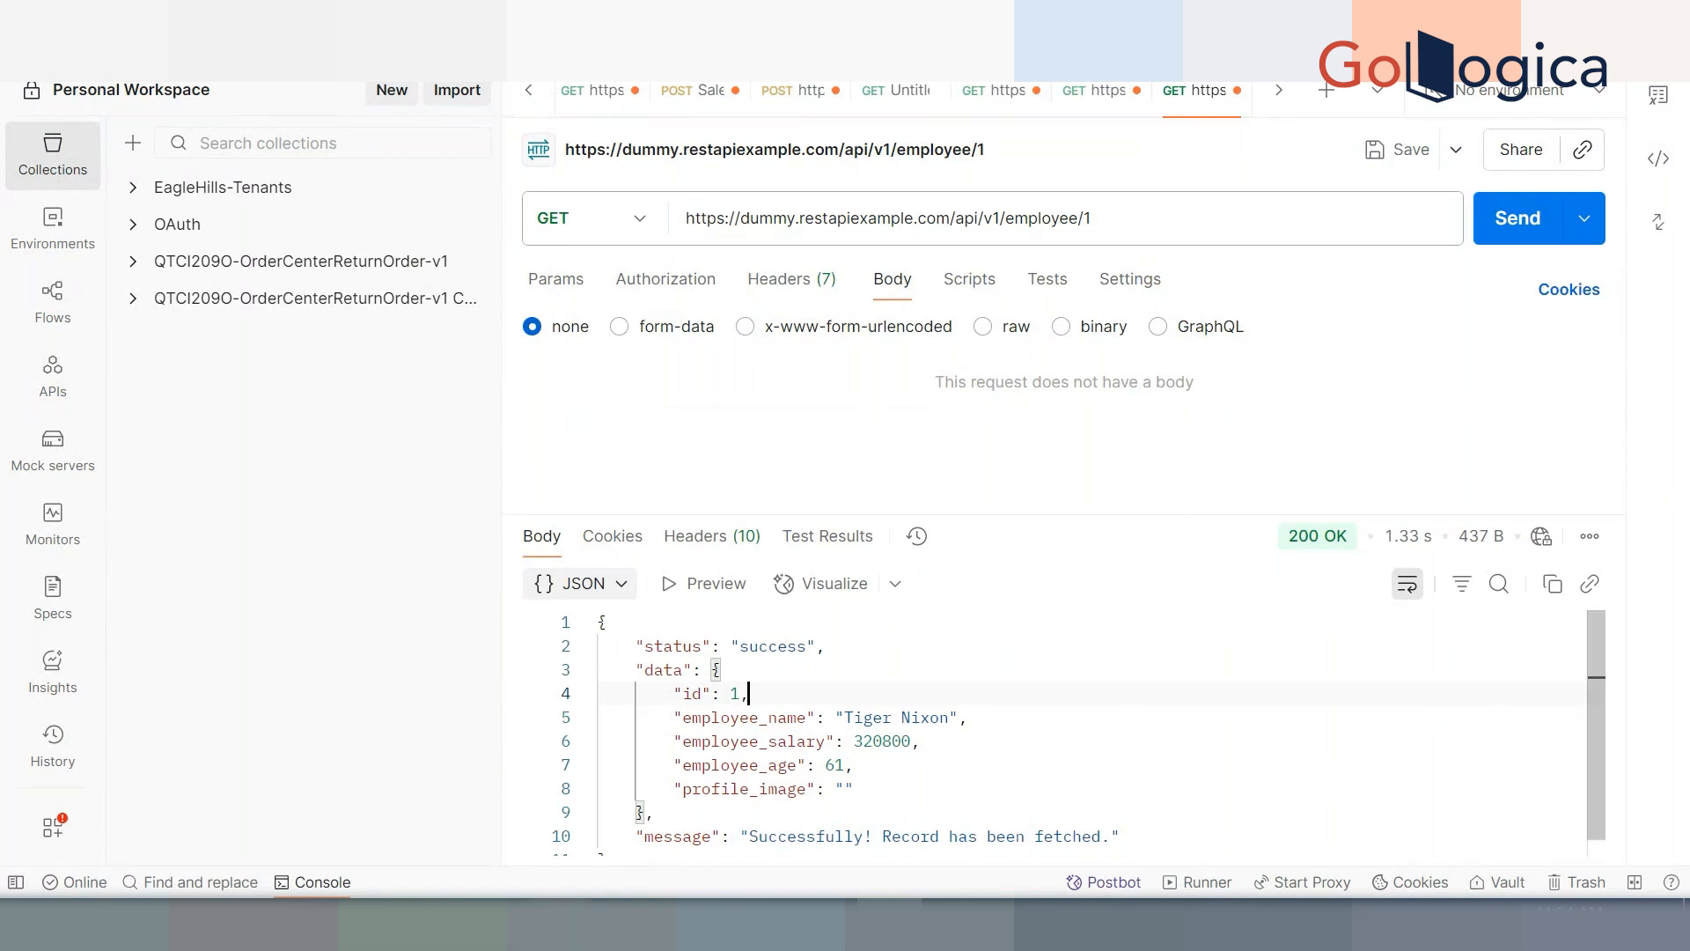
# Select the /api/v1/create route URL in the browser's routes table
pyautogui.moveTo(559, 925)
pyautogui.click(409, 799)
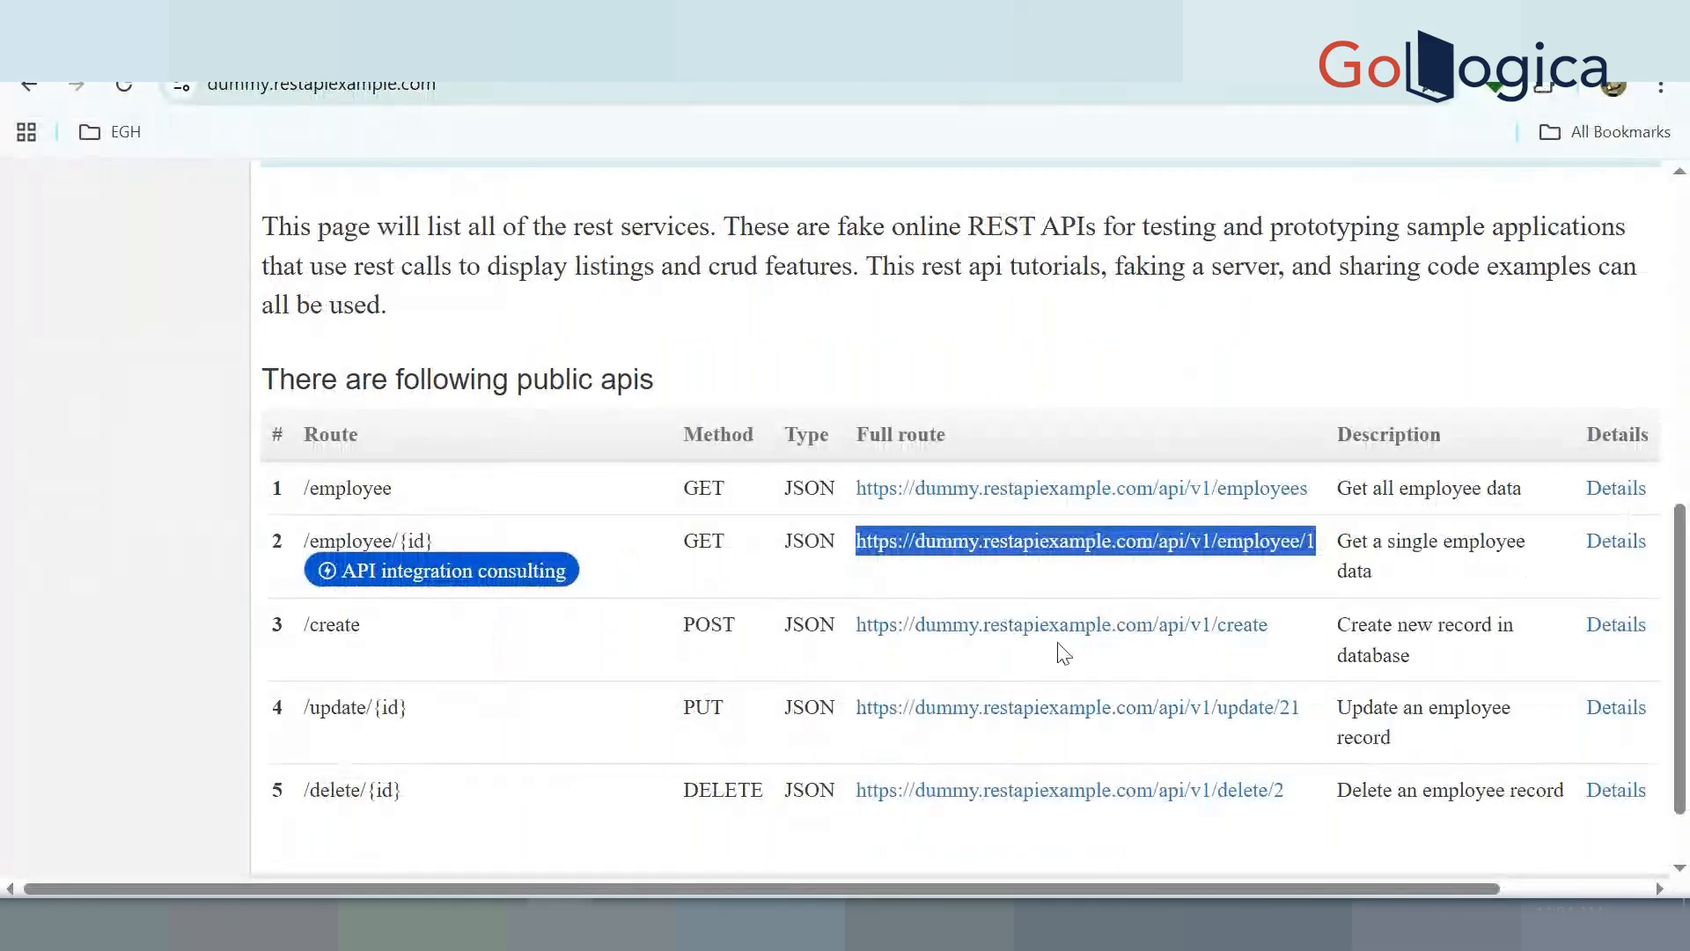
pyautogui.click(1287, 638)
pyautogui.moveTo(1287, 638); pyautogui.dragTo(851, 660)
pyautogui.hotkey('ctrl', 'c')
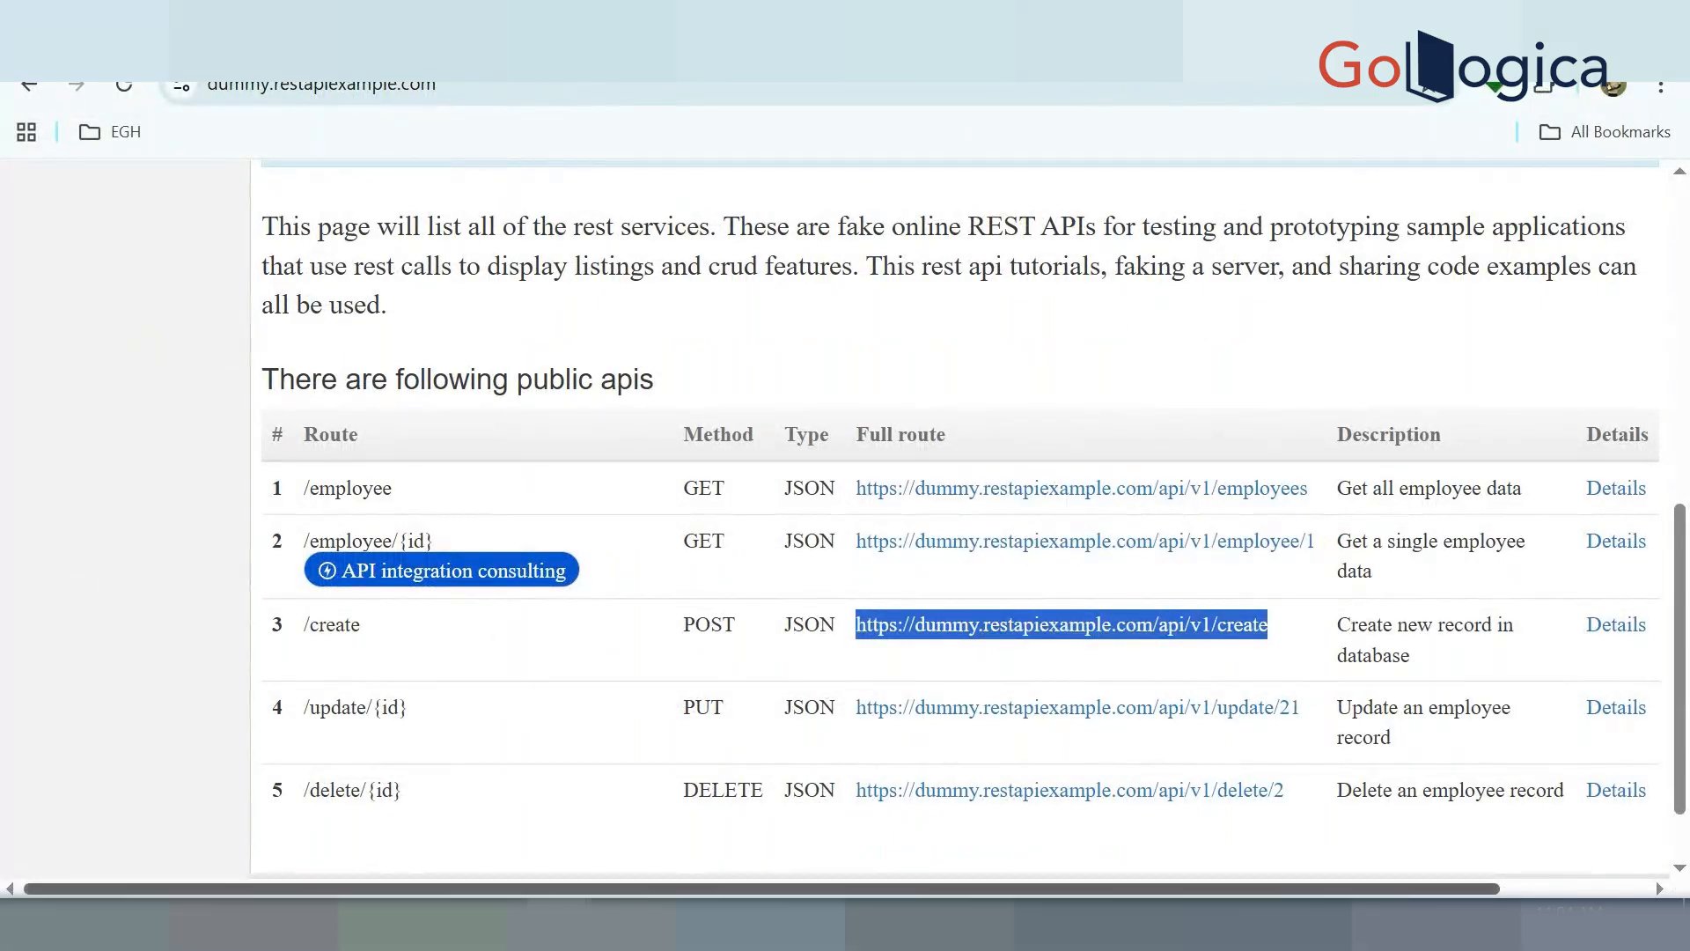
pyautogui.click(889, 923)
pyautogui.doubleClick(1125, 212)
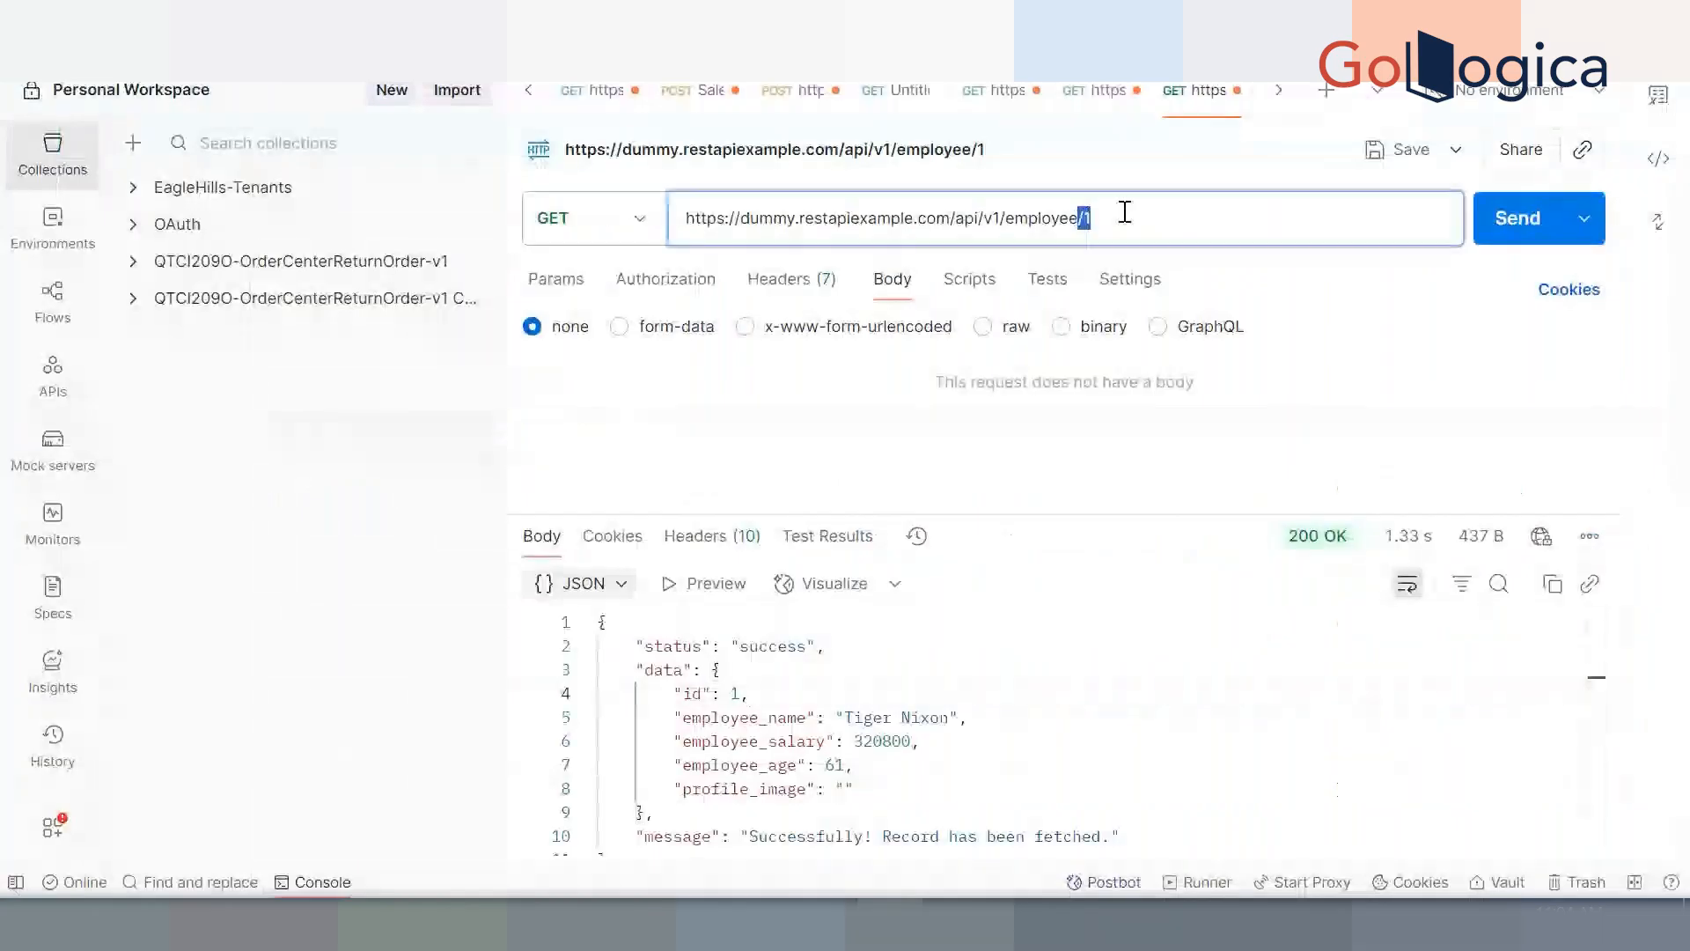
pyautogui.hotkey('ctrl', 'a')
pyautogui.hotkey('ctrl', 'v')
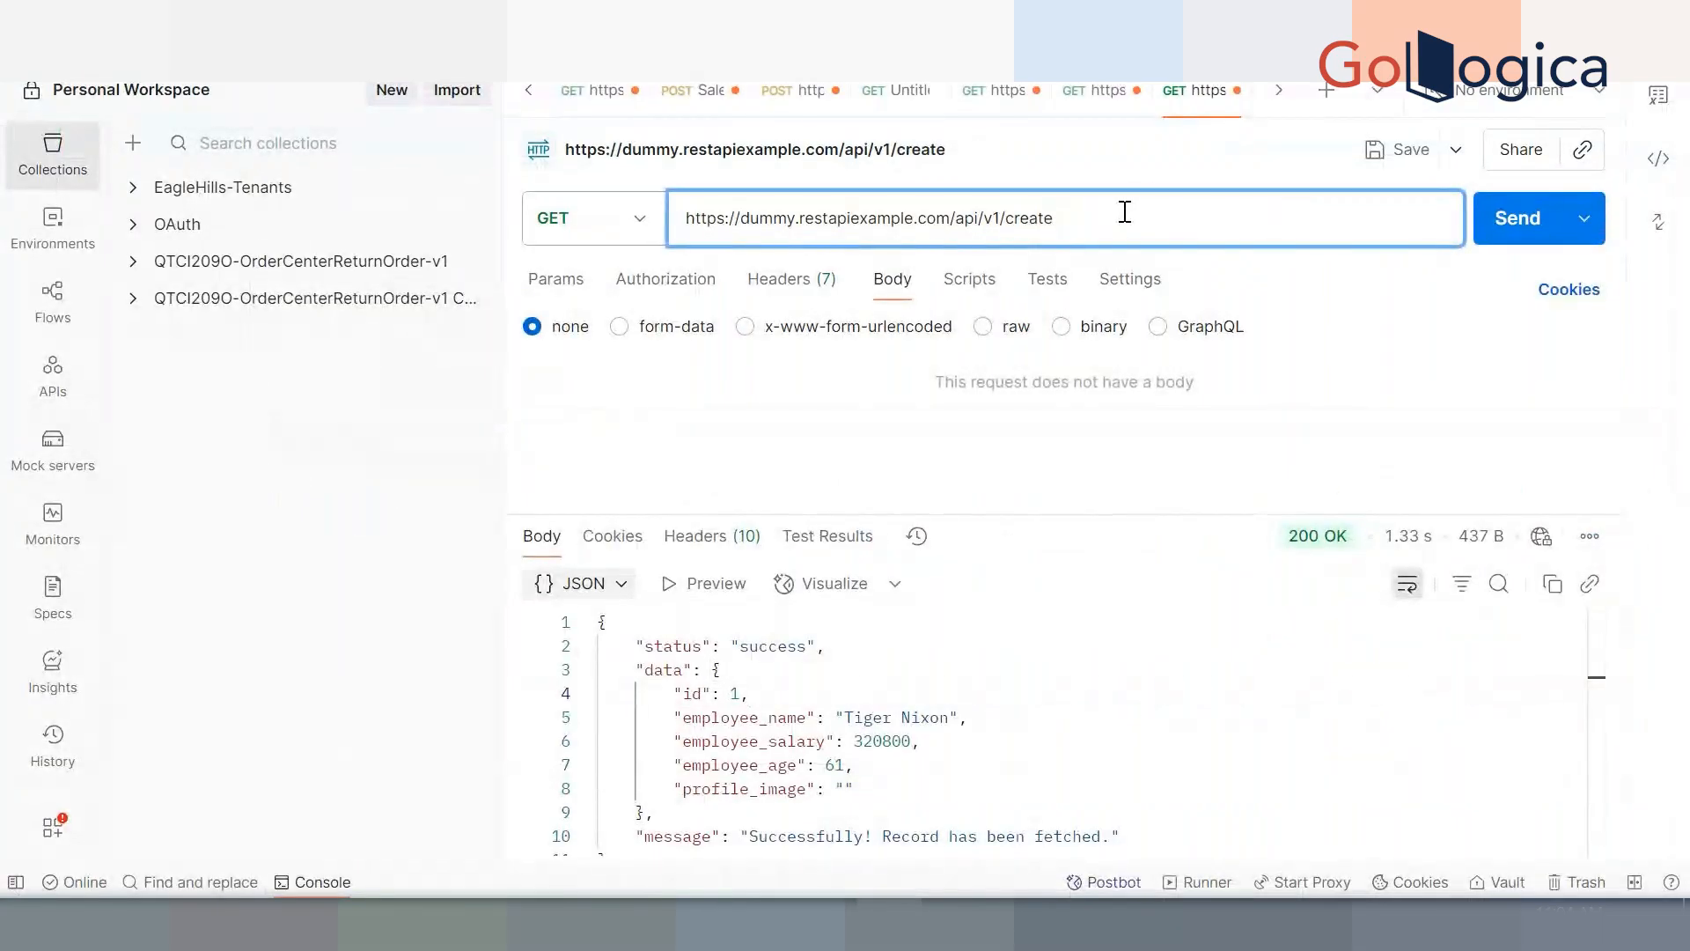
pyautogui.click(1328, 99)
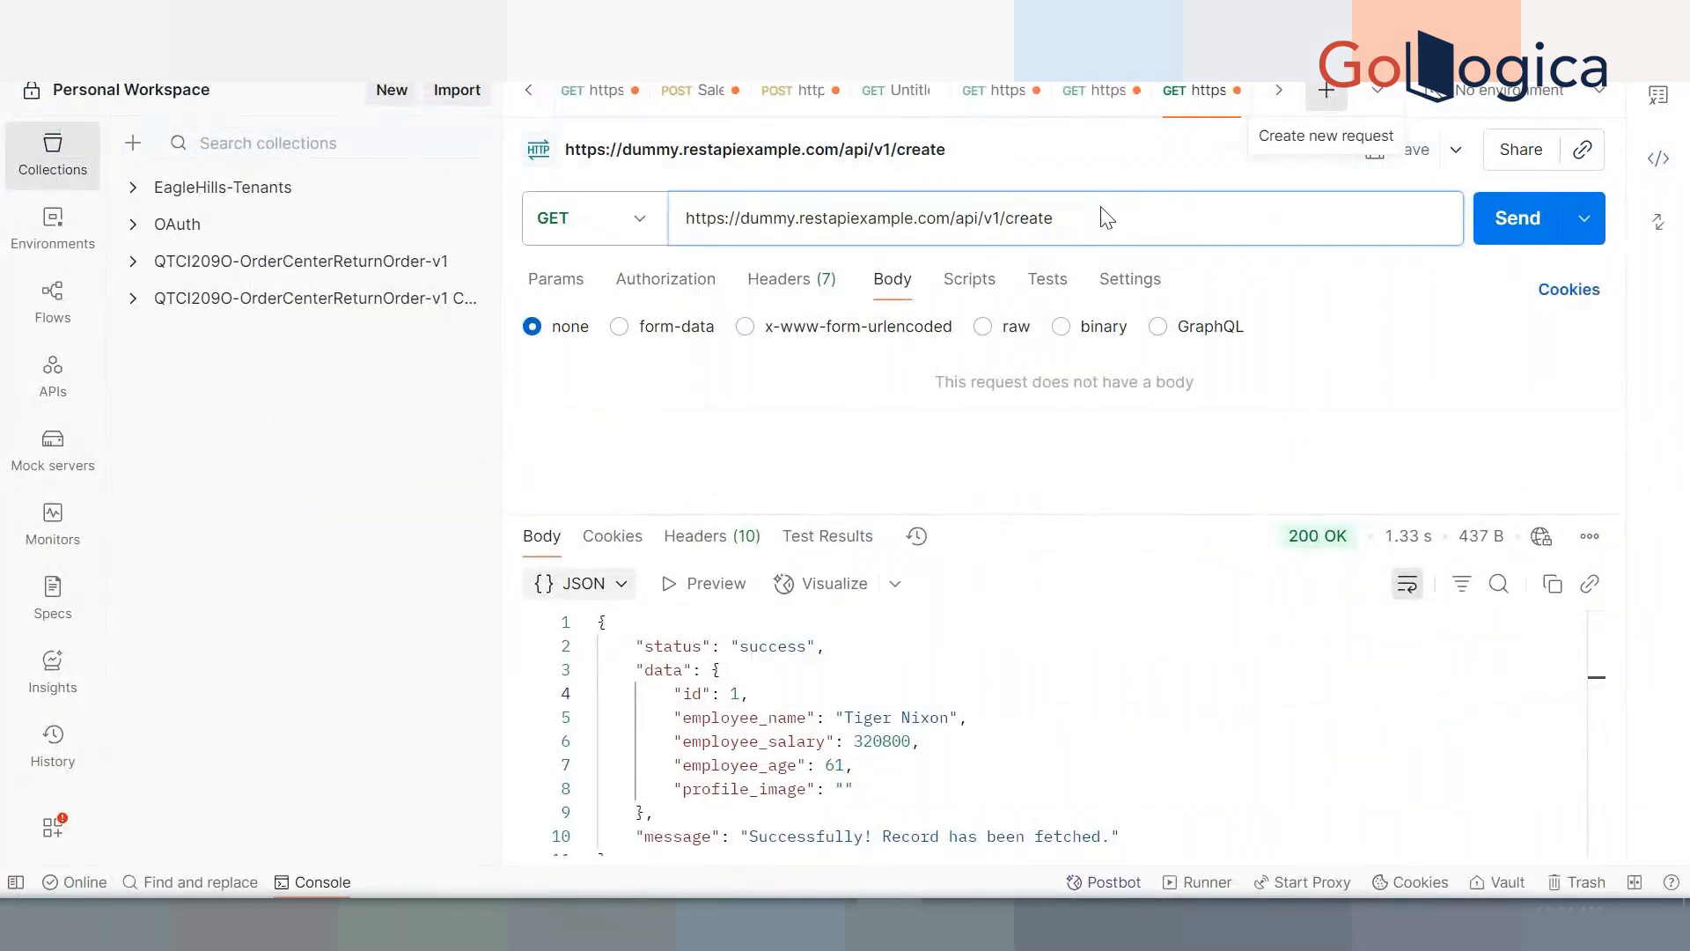
pyautogui.click(968, 231)
pyautogui.hotkey('ctrl', 'v')
pyautogui.click(631, 227)
pyautogui.click(620, 327)
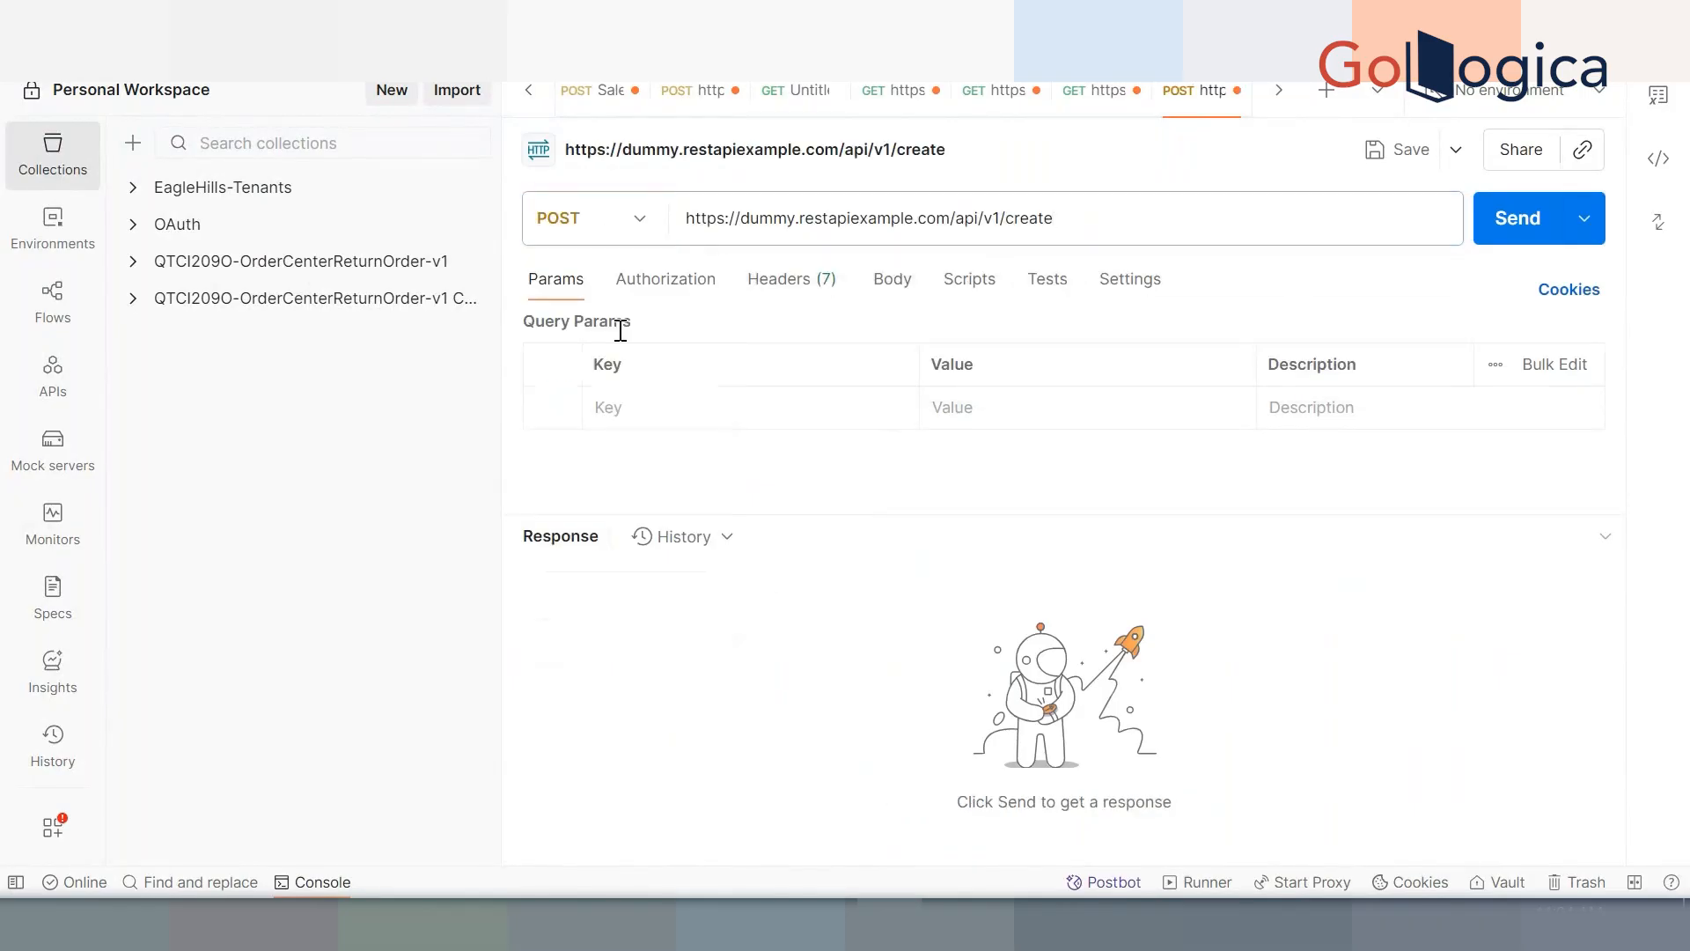
# Set the POST body to raw JSON and select the employee data object from the GET response
pyautogui.click(900, 292)
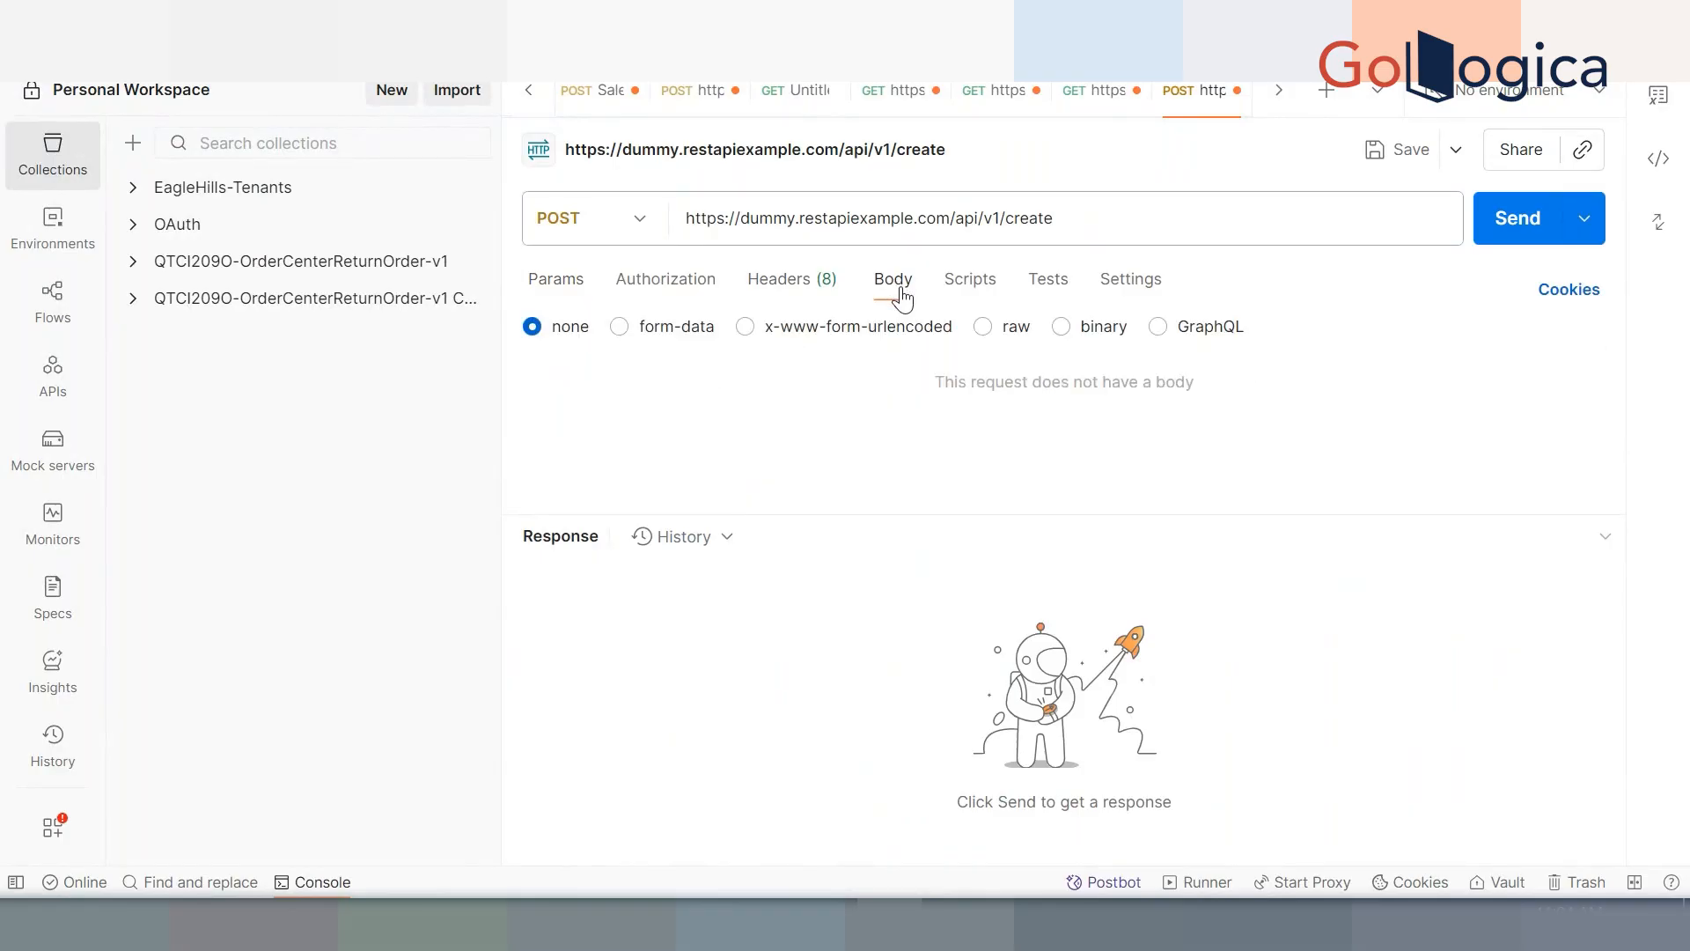
pyautogui.click(986, 329)
pyautogui.click(1290, 341)
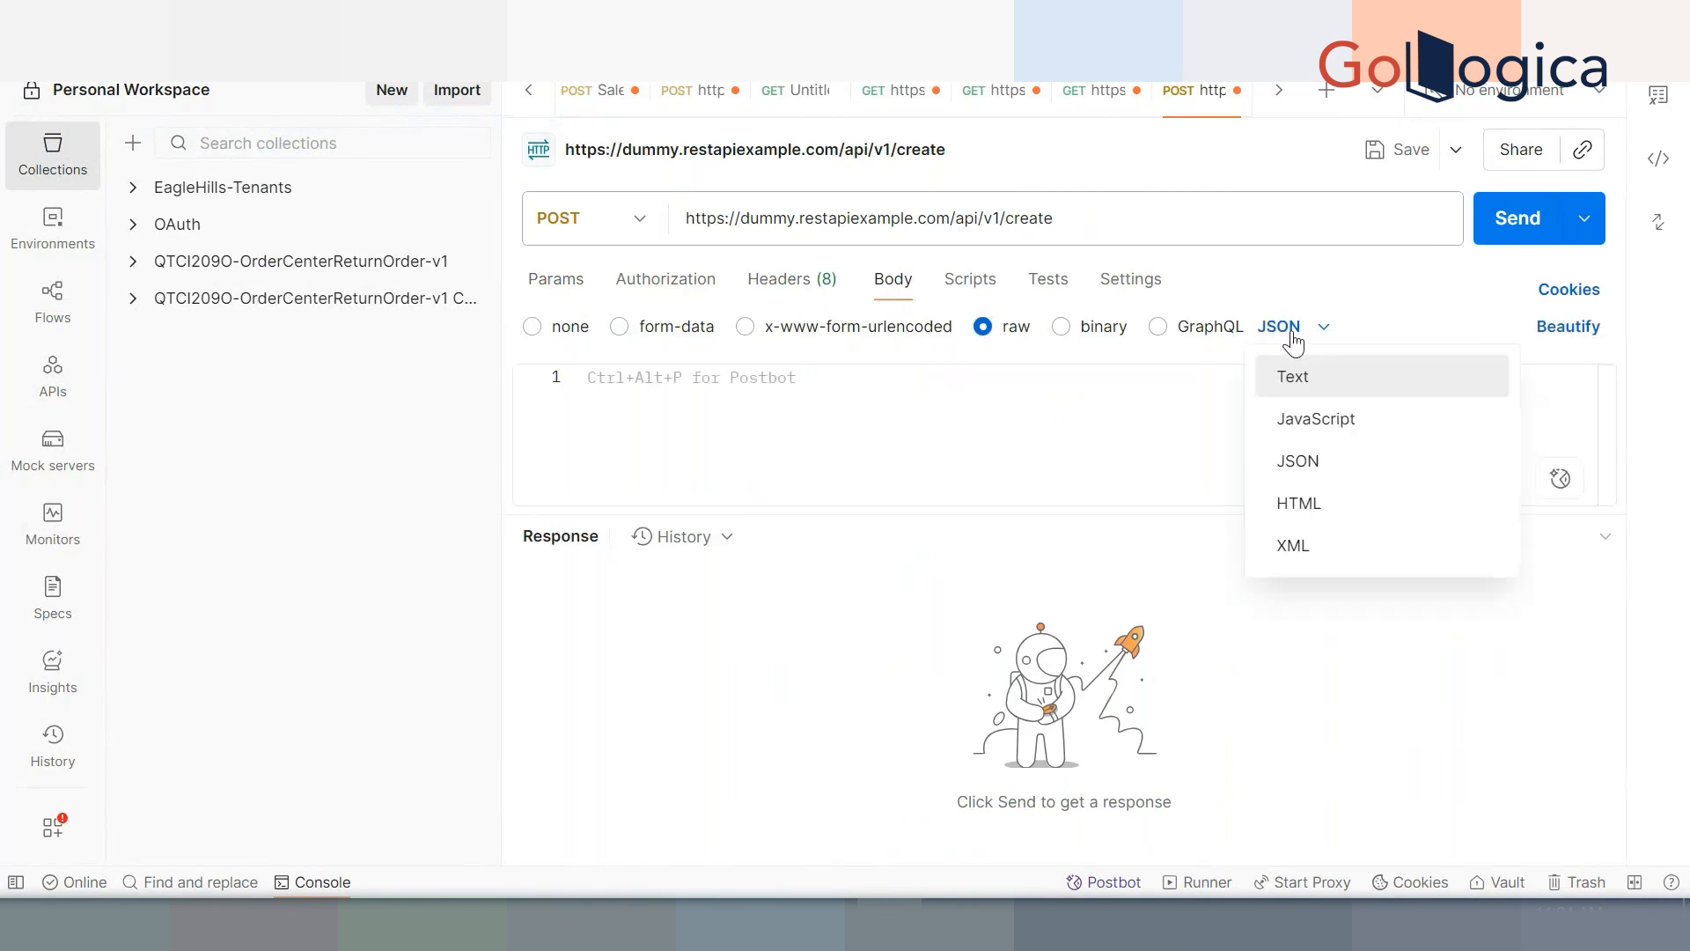
pyautogui.click(1348, 461)
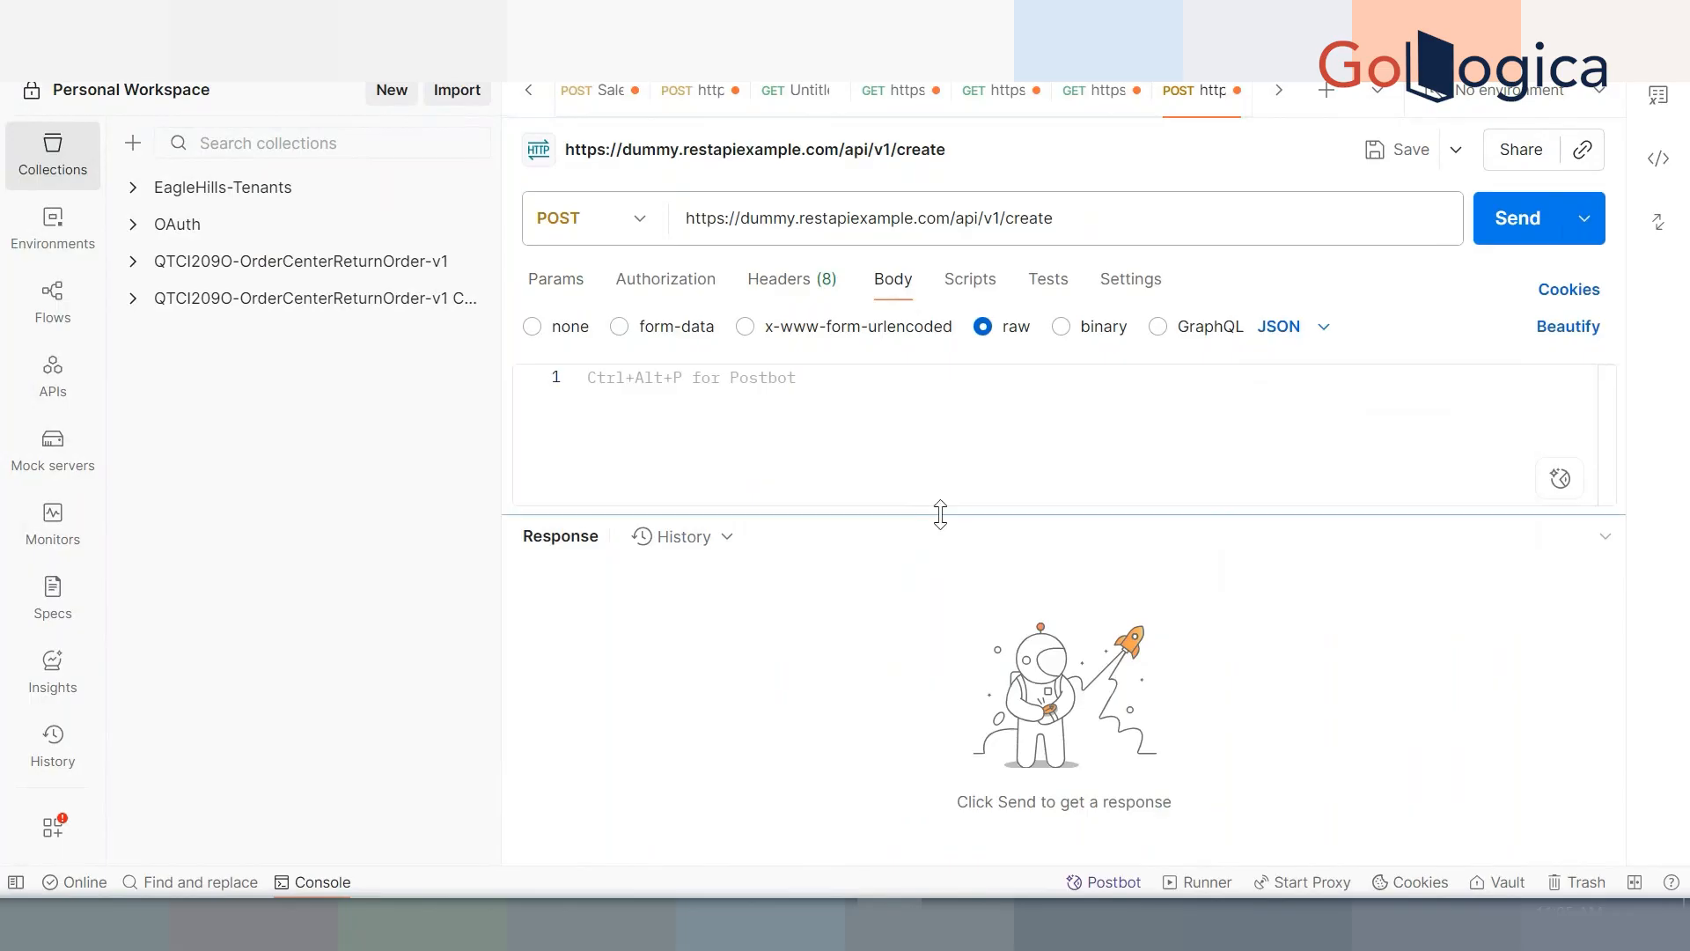
pyautogui.moveTo(941, 514); pyautogui.dragTo(938, 571)
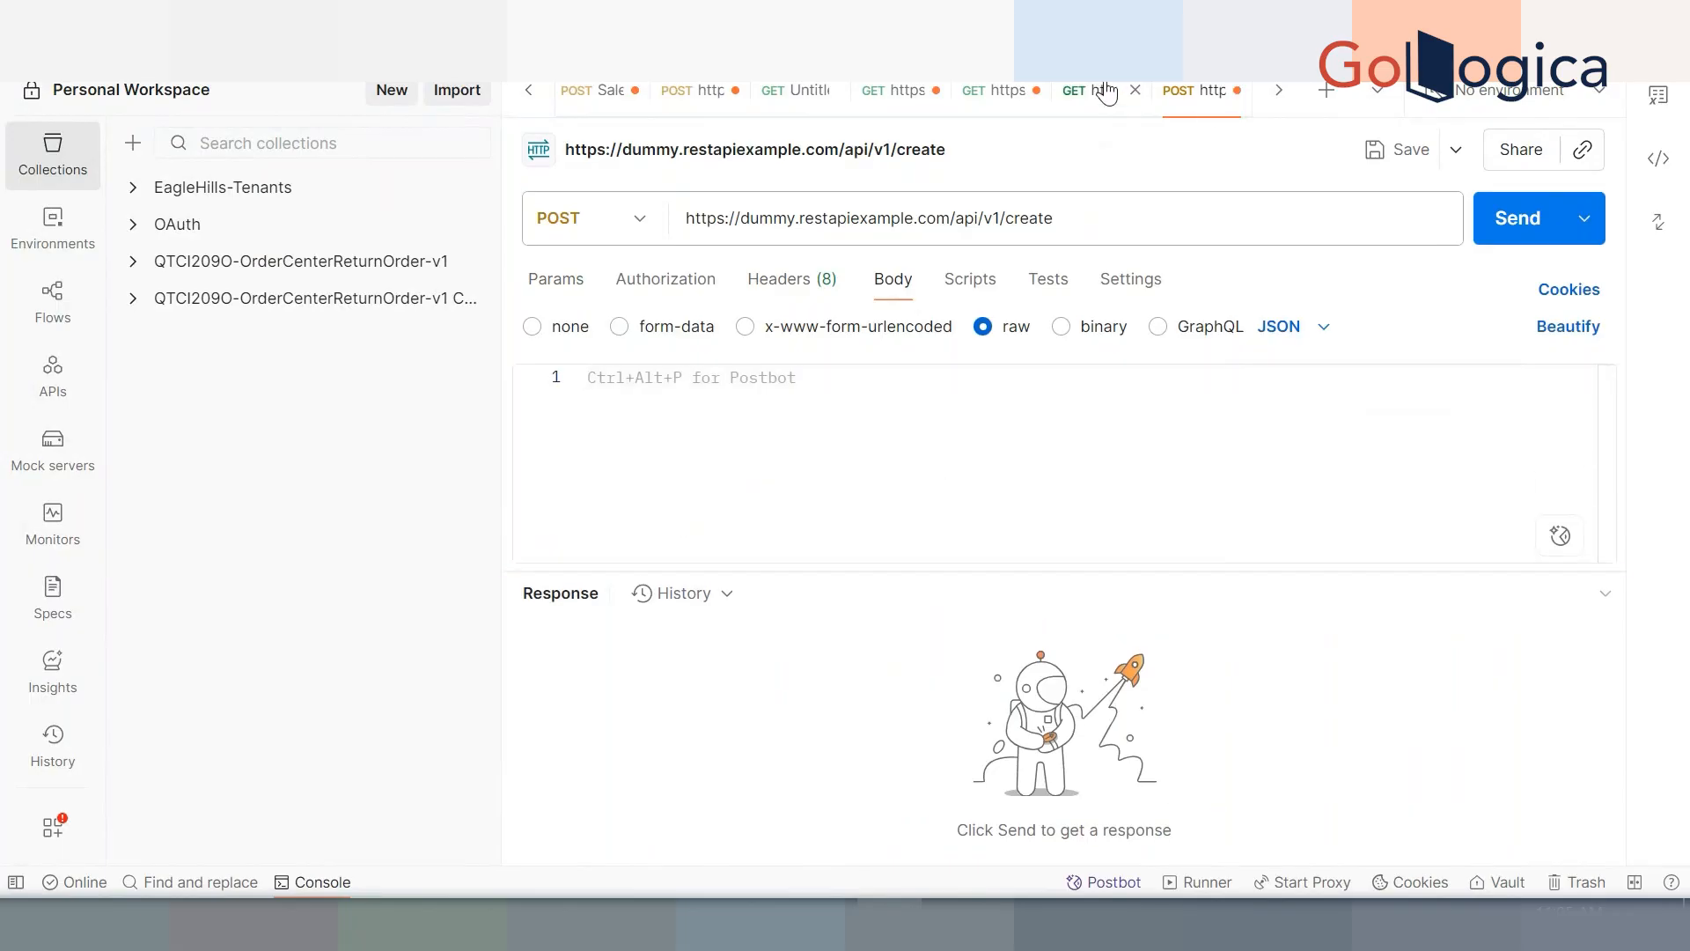
pyautogui.moveTo(711, 671); pyautogui.dragTo(644, 810)
pyautogui.hotkey('ctrl', 'c')
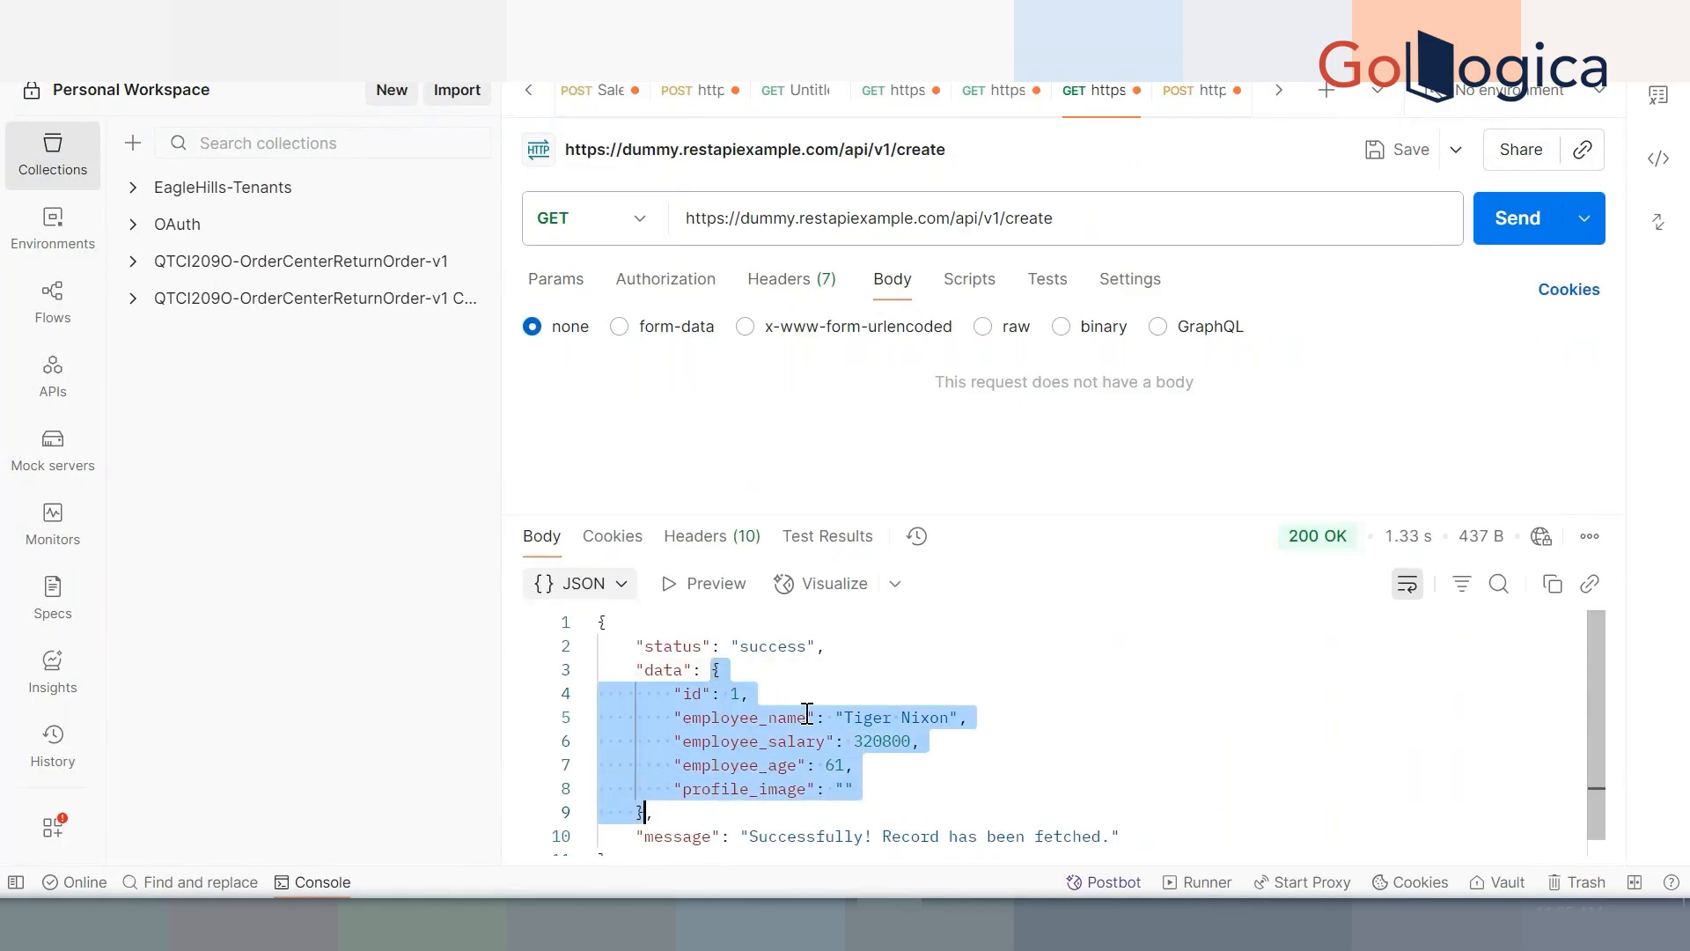
# Paste the employee JSON into the POST body, change the first name to NISHANTH, and send it
pyautogui.click(1195, 90)
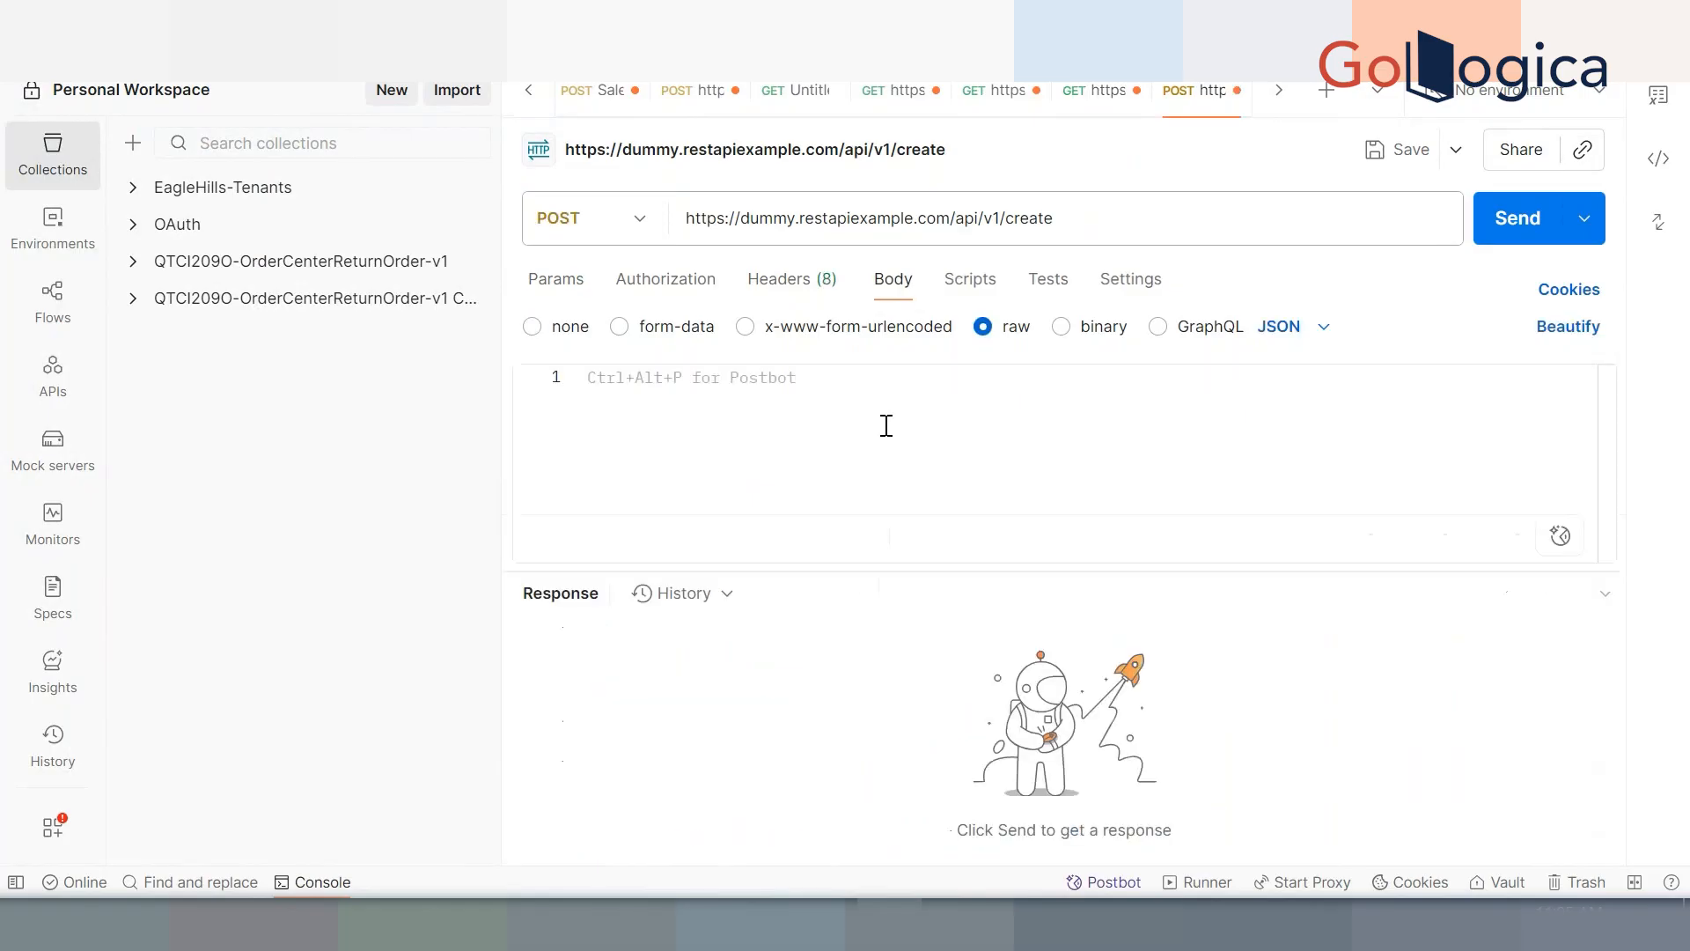
pyautogui.hotkey('ctrl', 'v')
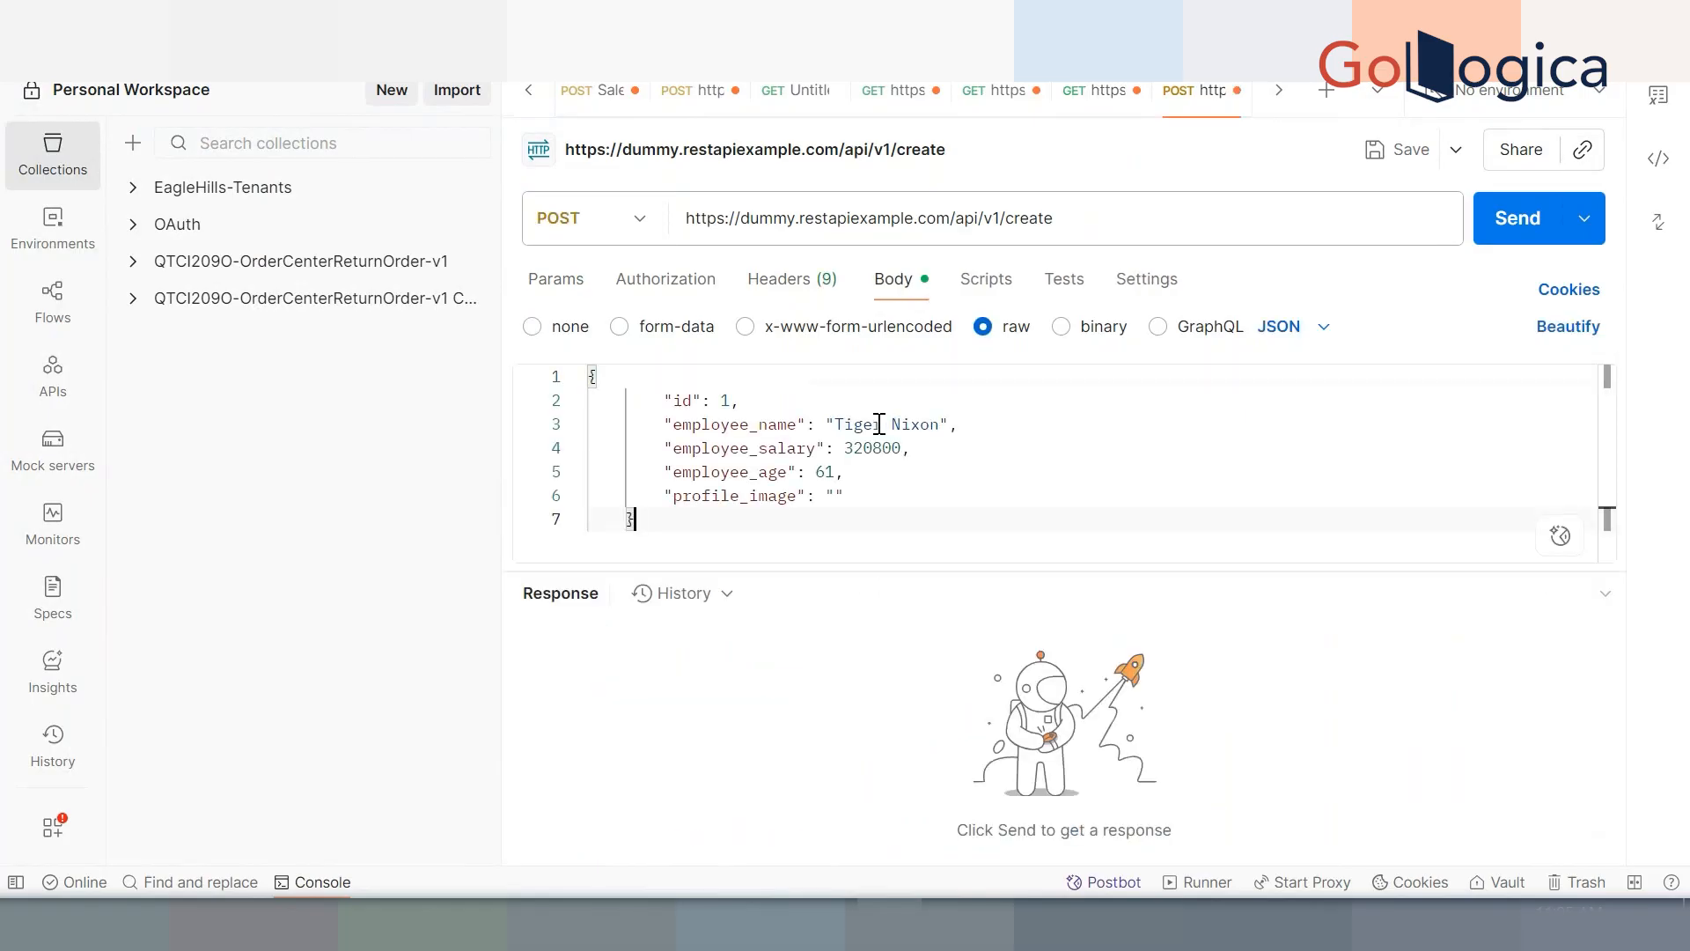
pyautogui.doubleClick(870, 423)
pyautogui.write('NISHANTH')
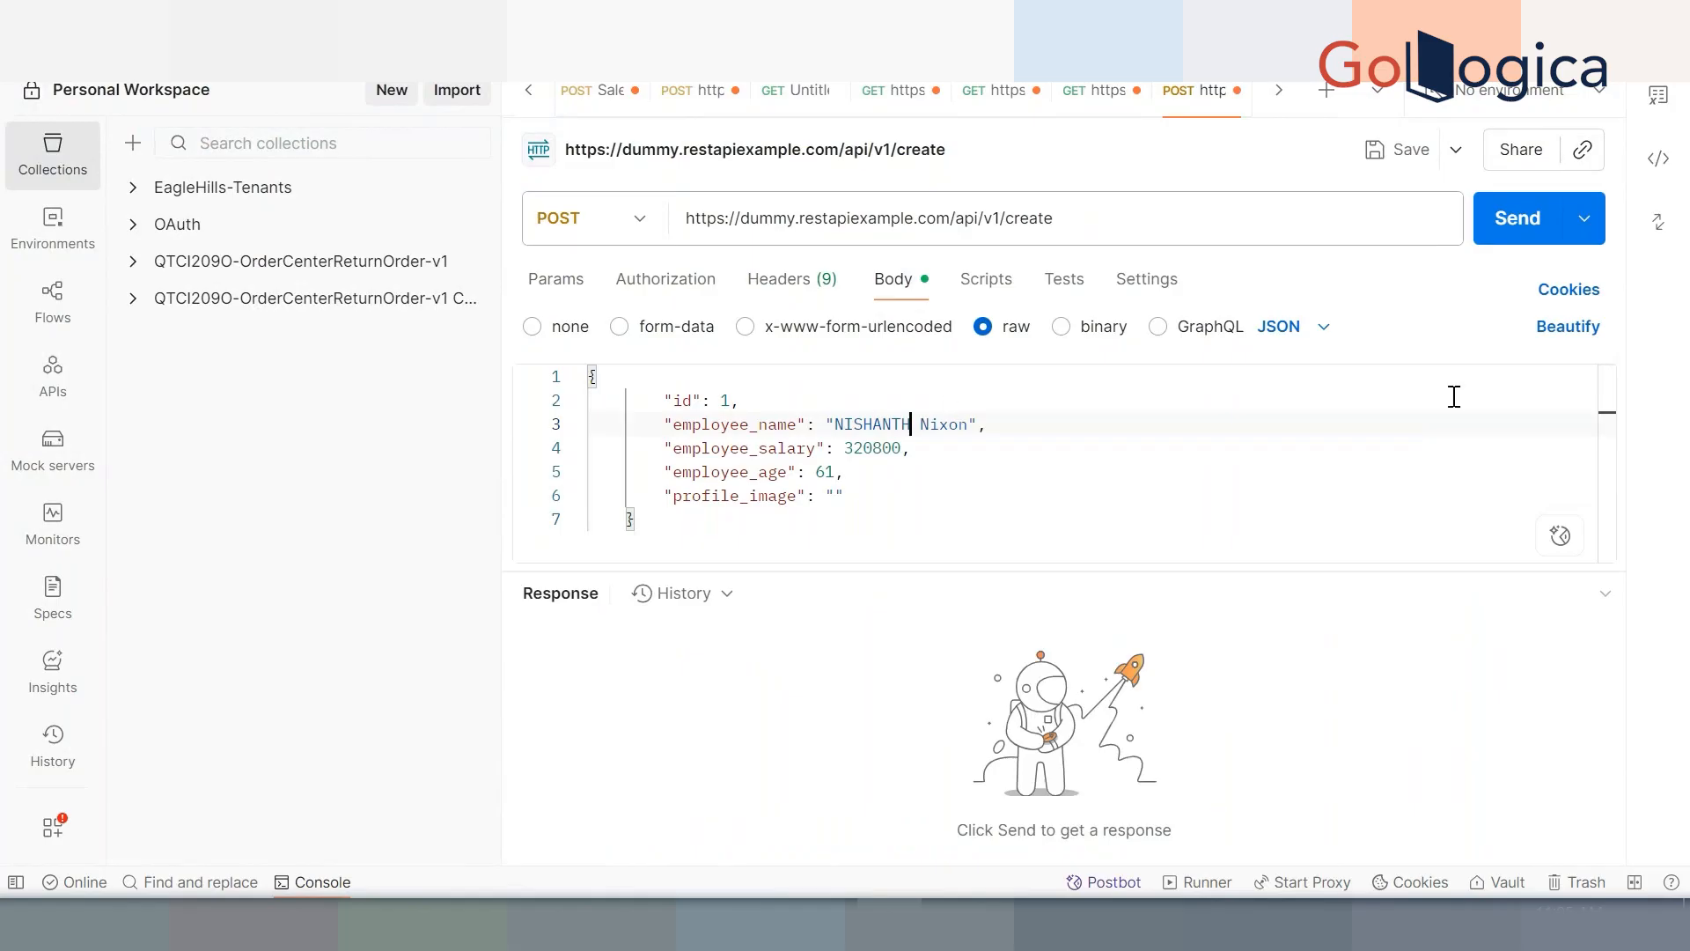
pyautogui.click(1519, 237)
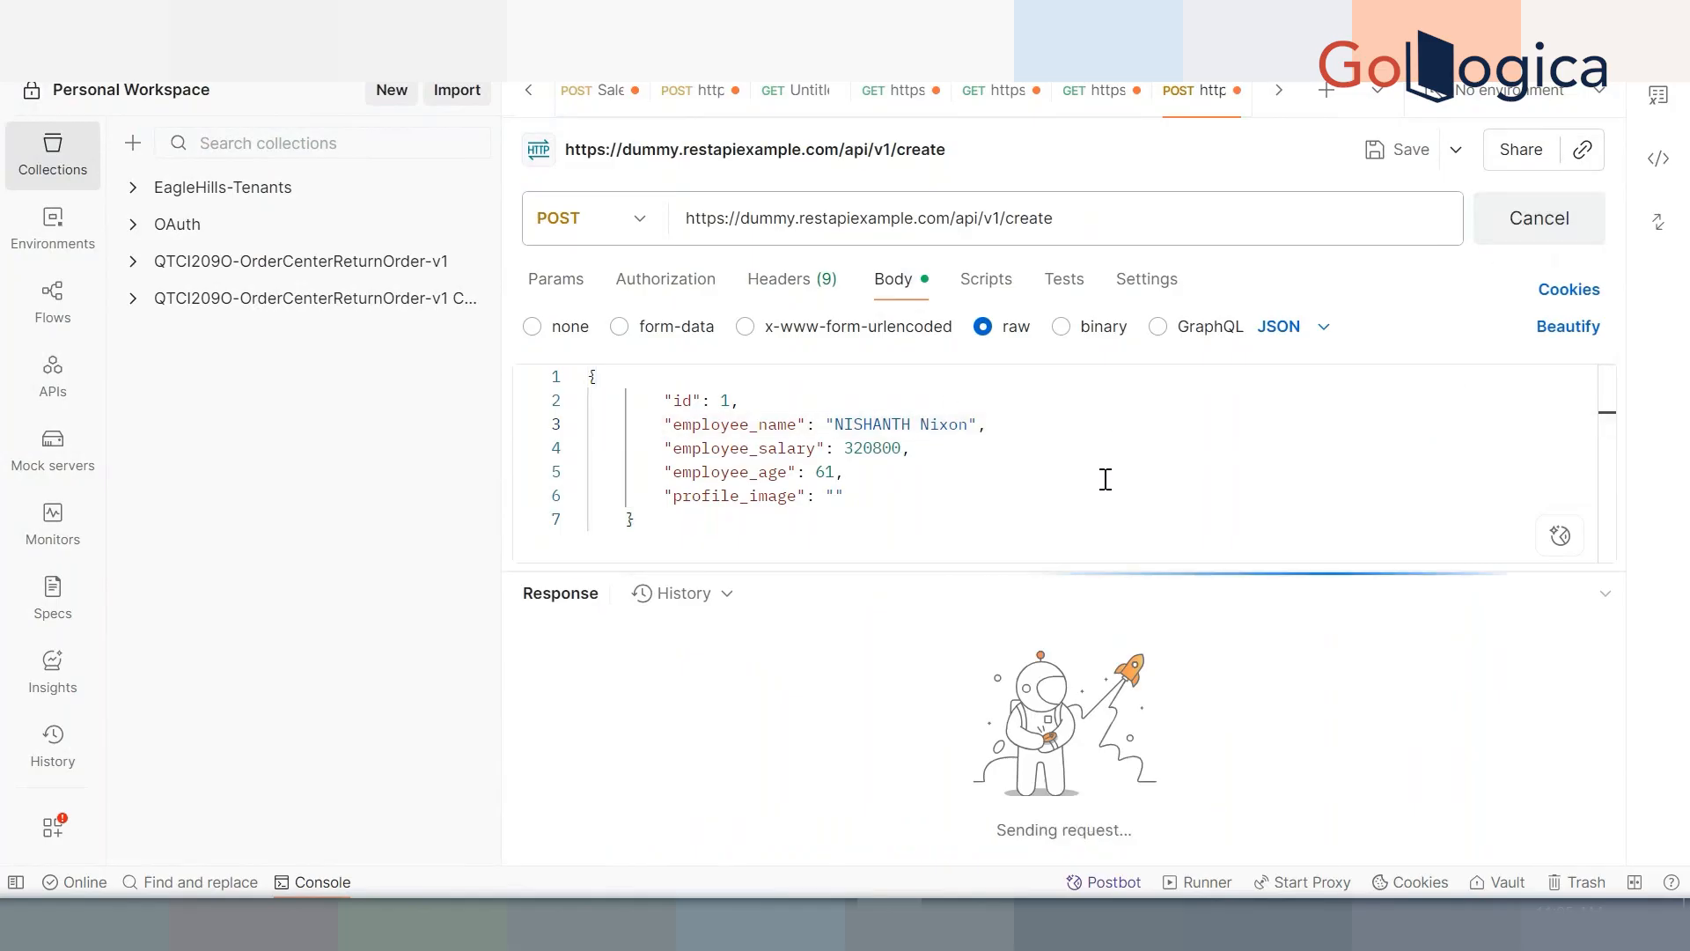
pyautogui.moveTo(1321, 598)
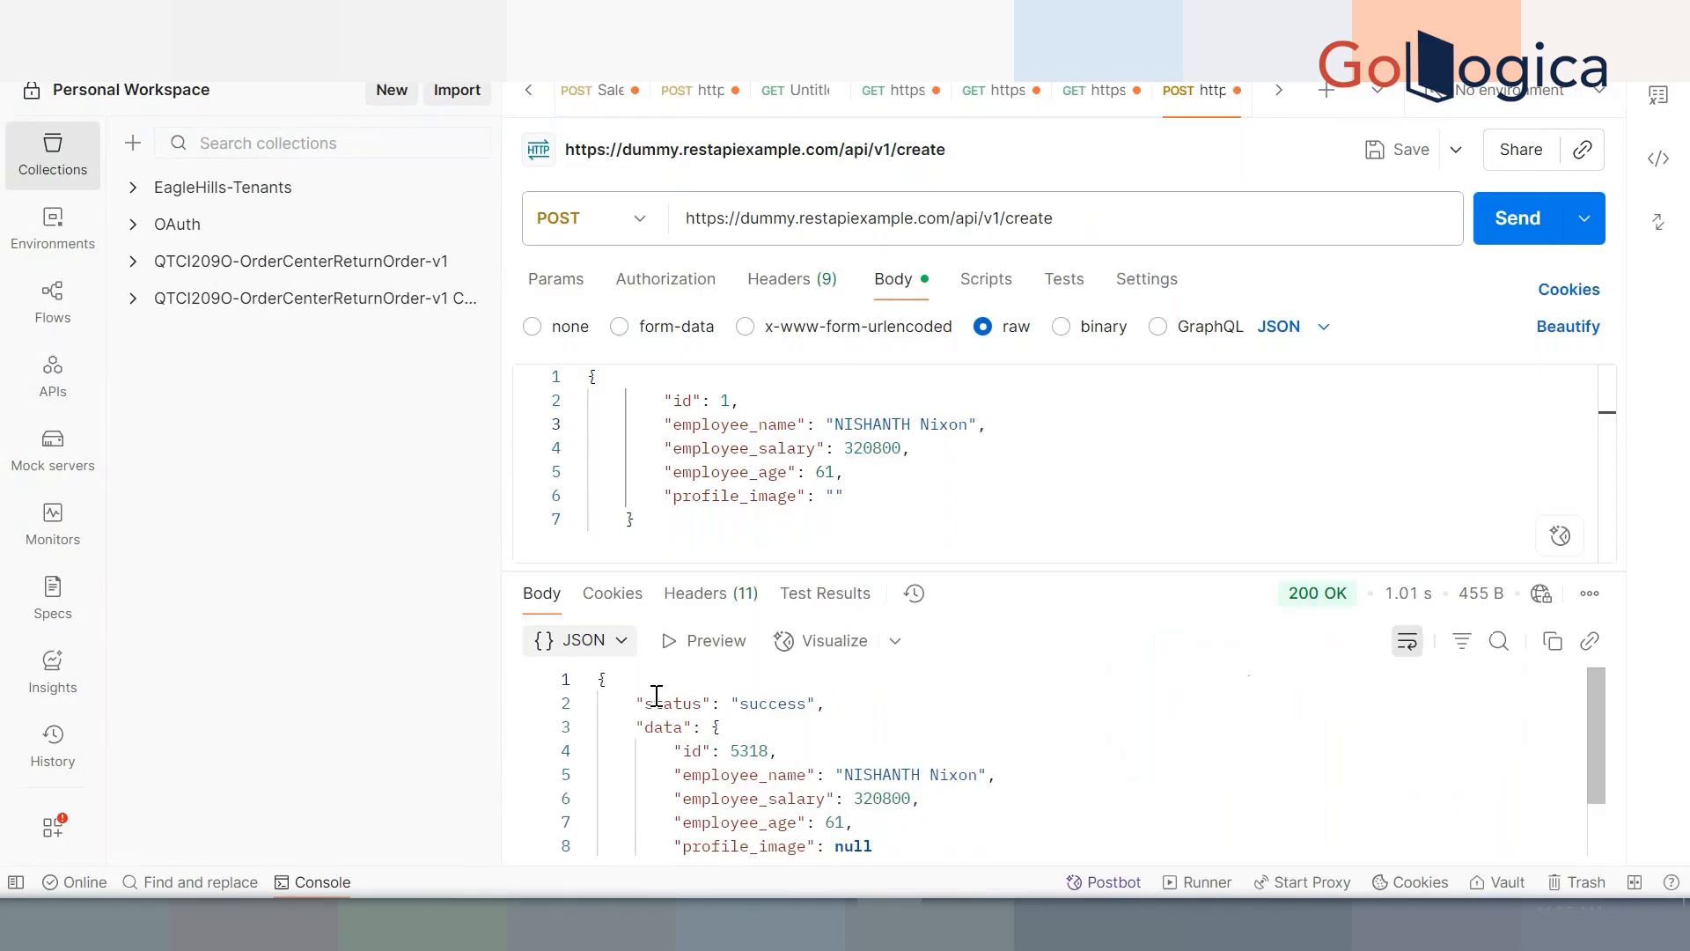
pyautogui.scroll(-2, 798, 739)
# Review the success message in the create response and the request URL's domain
pyautogui.tripleClick(860, 702)
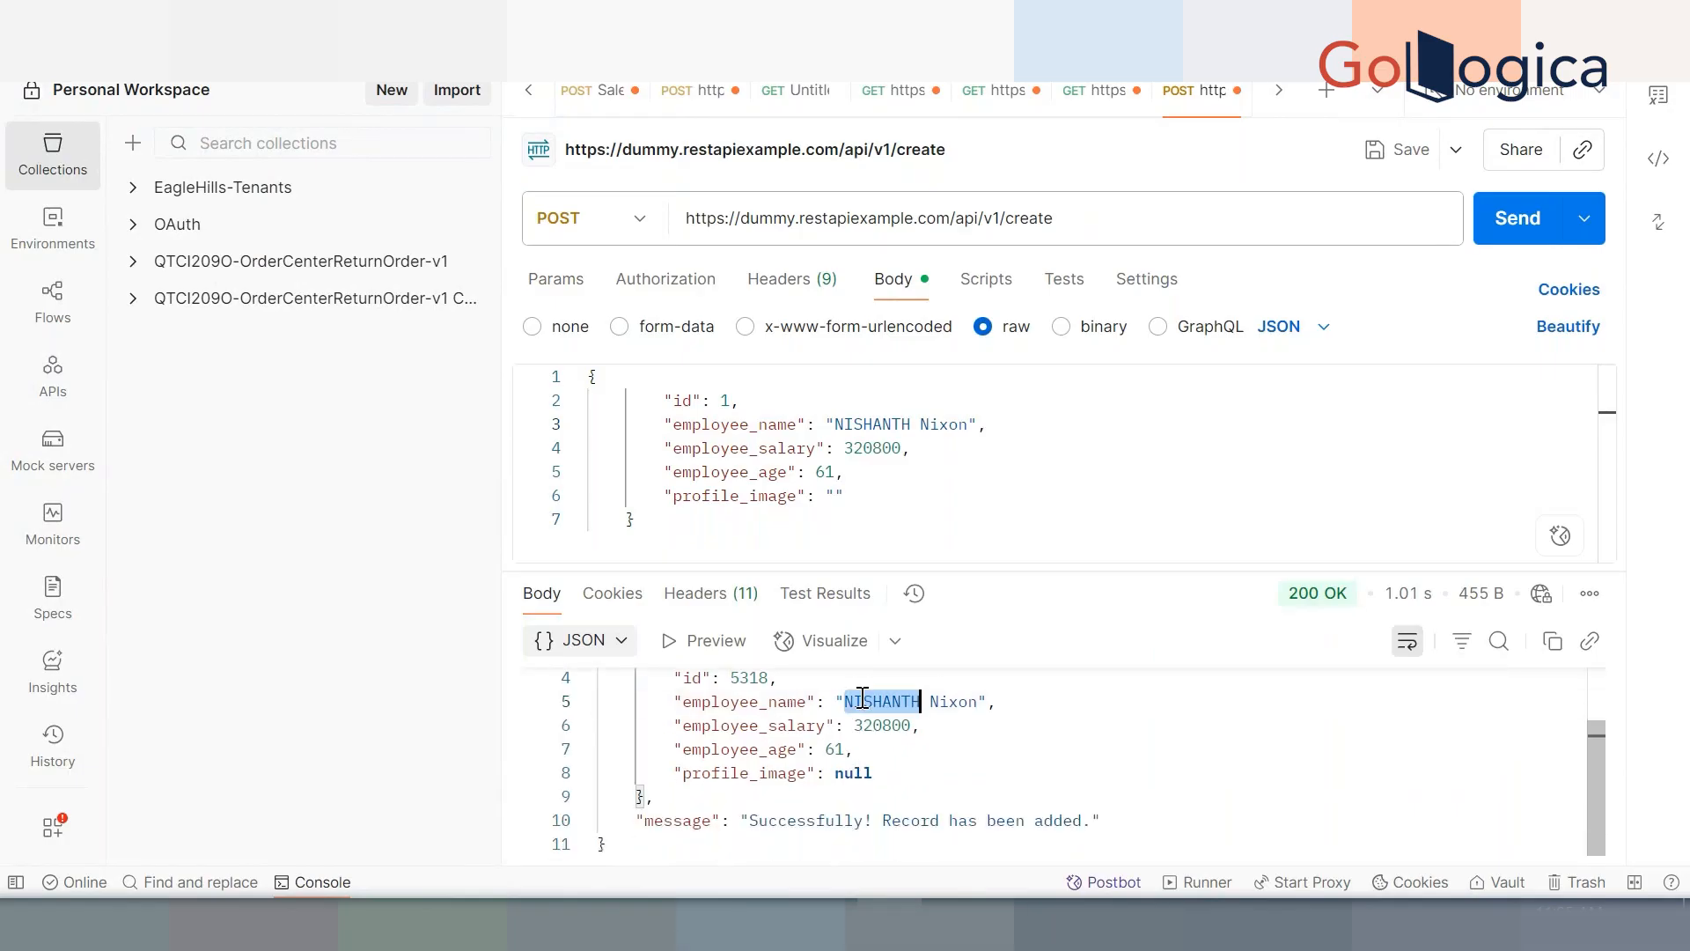
pyautogui.moveTo(749, 820); pyautogui.dragTo(1114, 821)
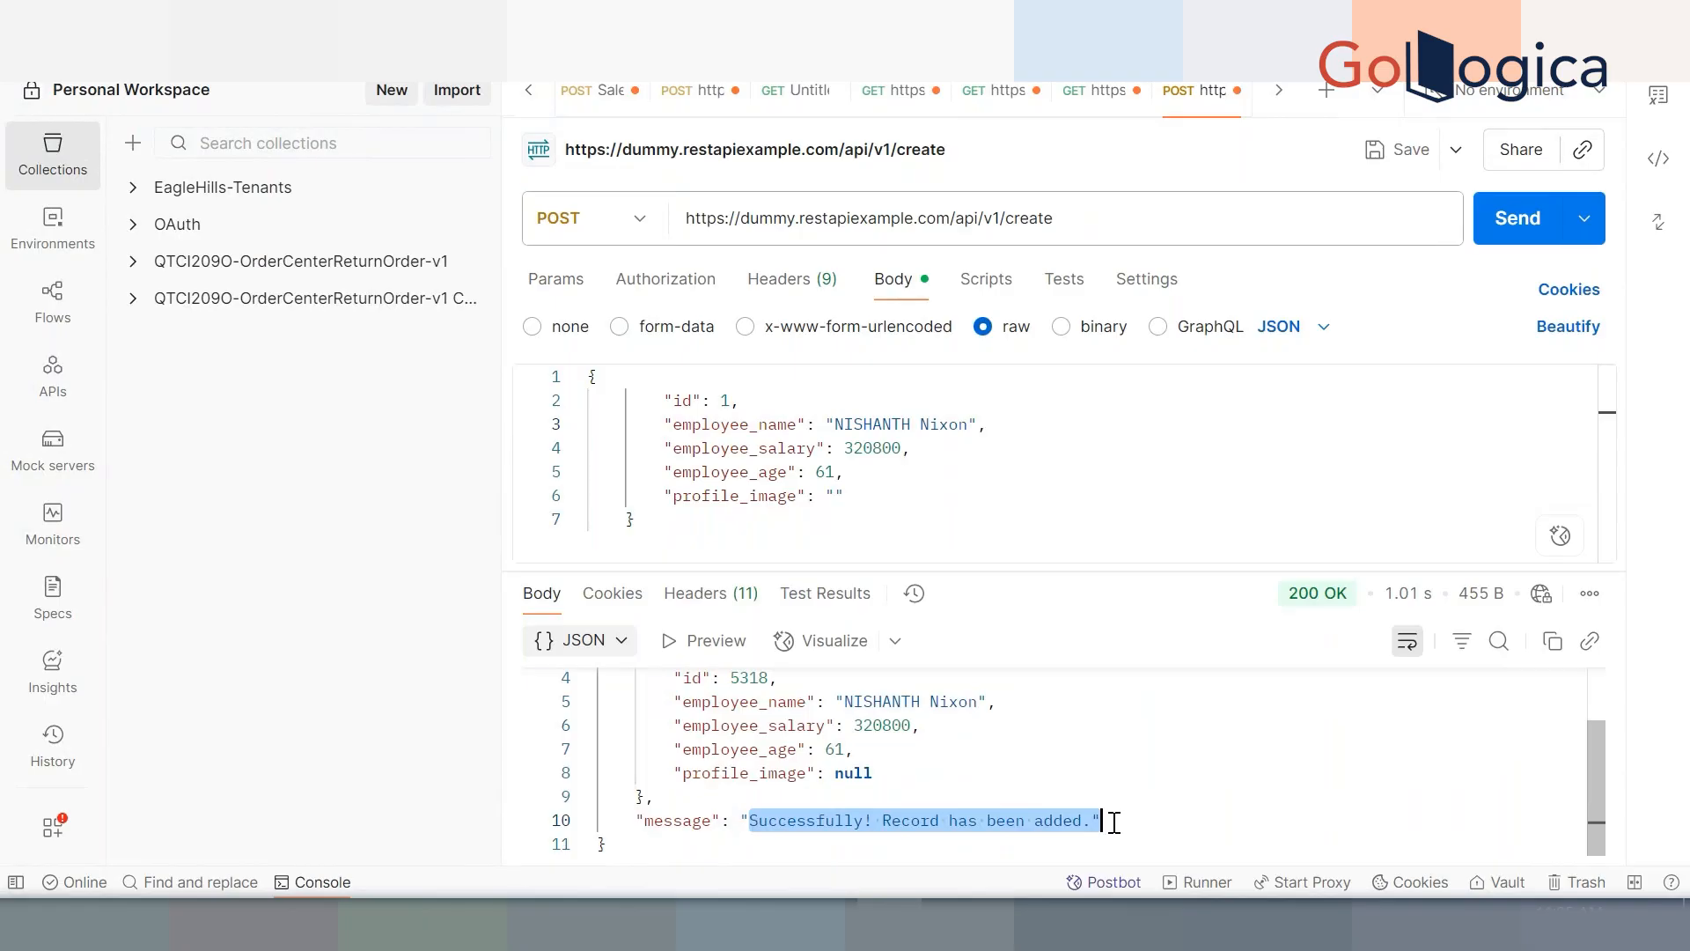
pyautogui.click(1032, 511)
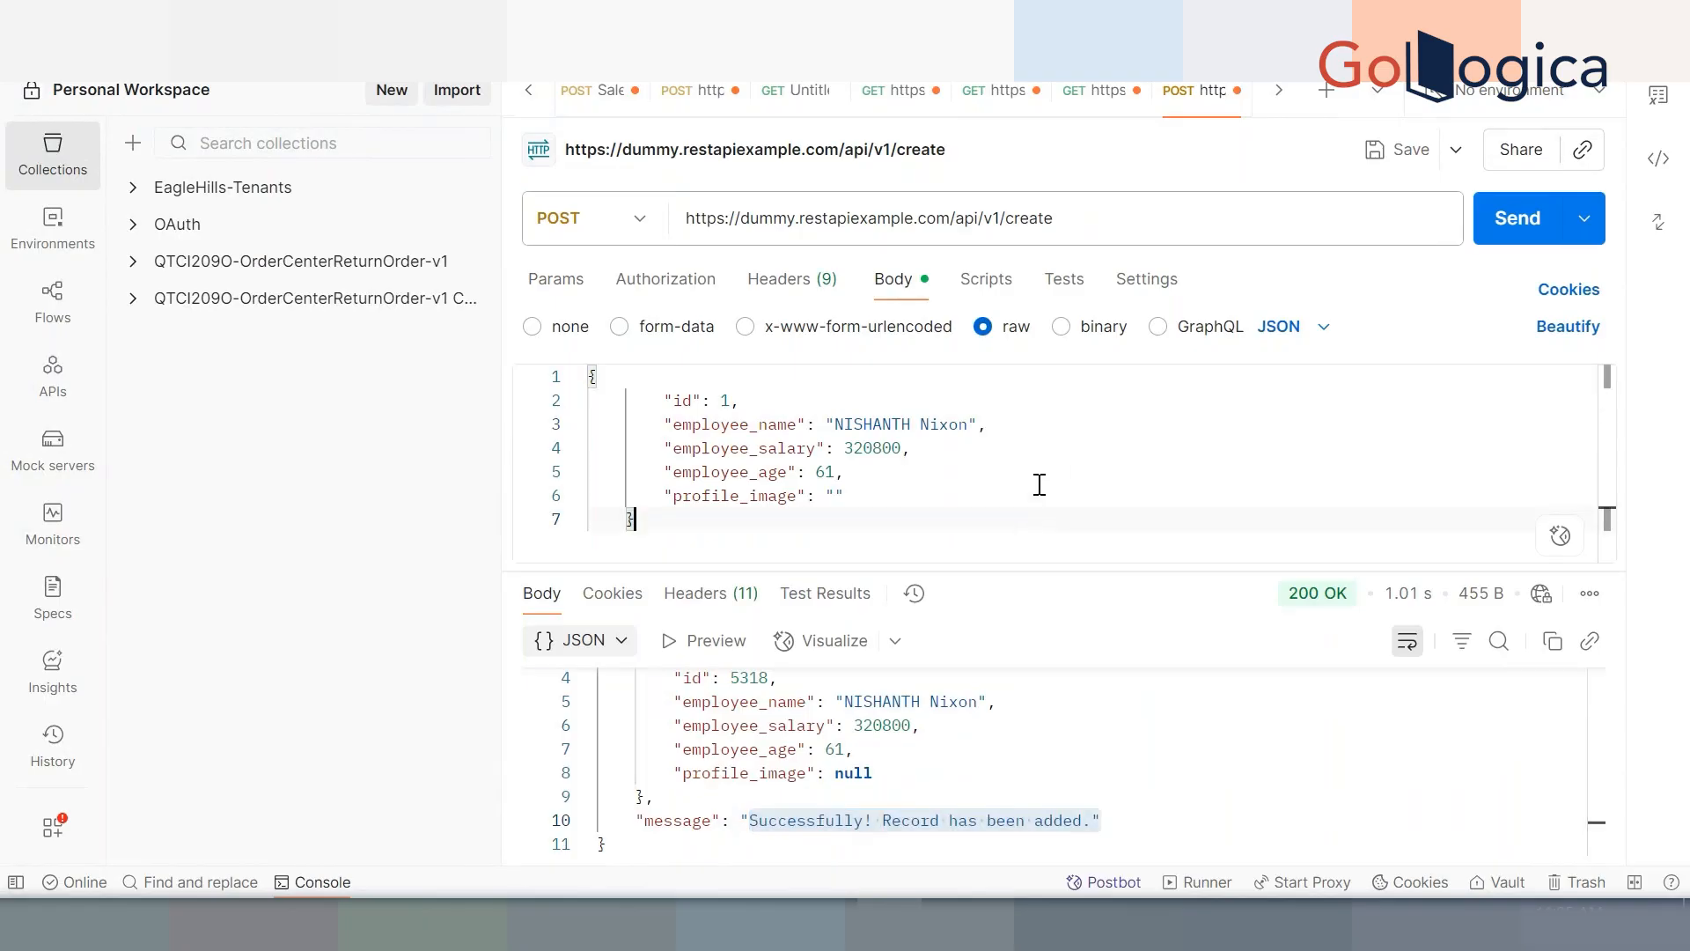
pyautogui.moveTo(744, 218); pyautogui.dragTo(952, 218)
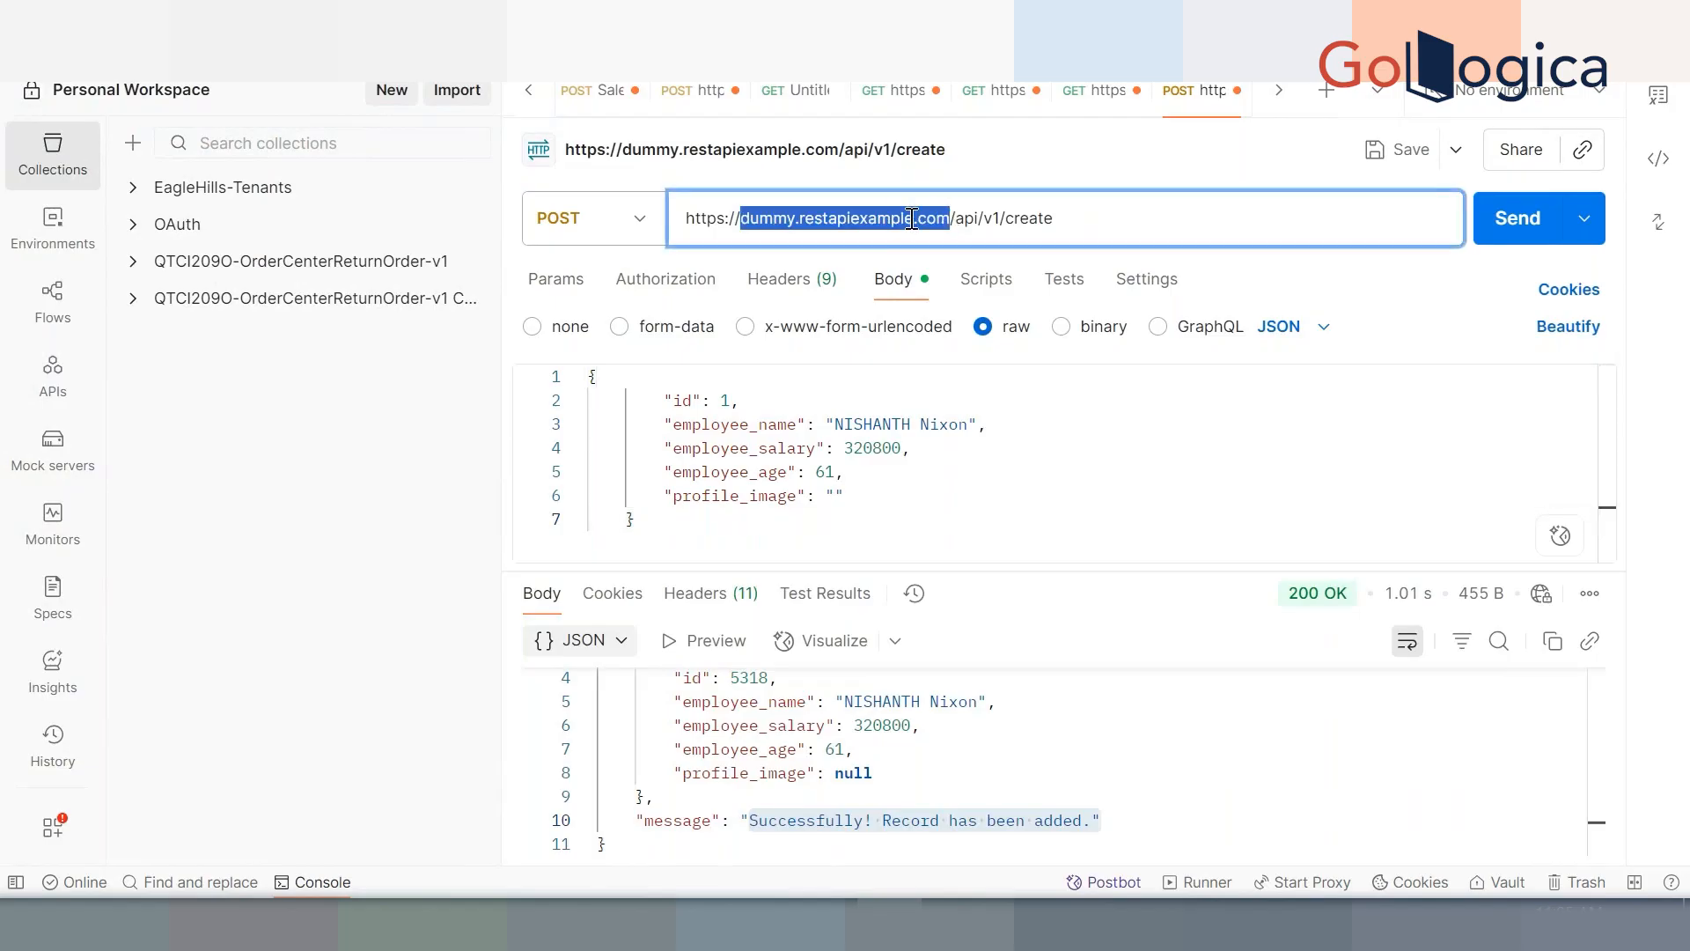
pyautogui.click(931, 472)
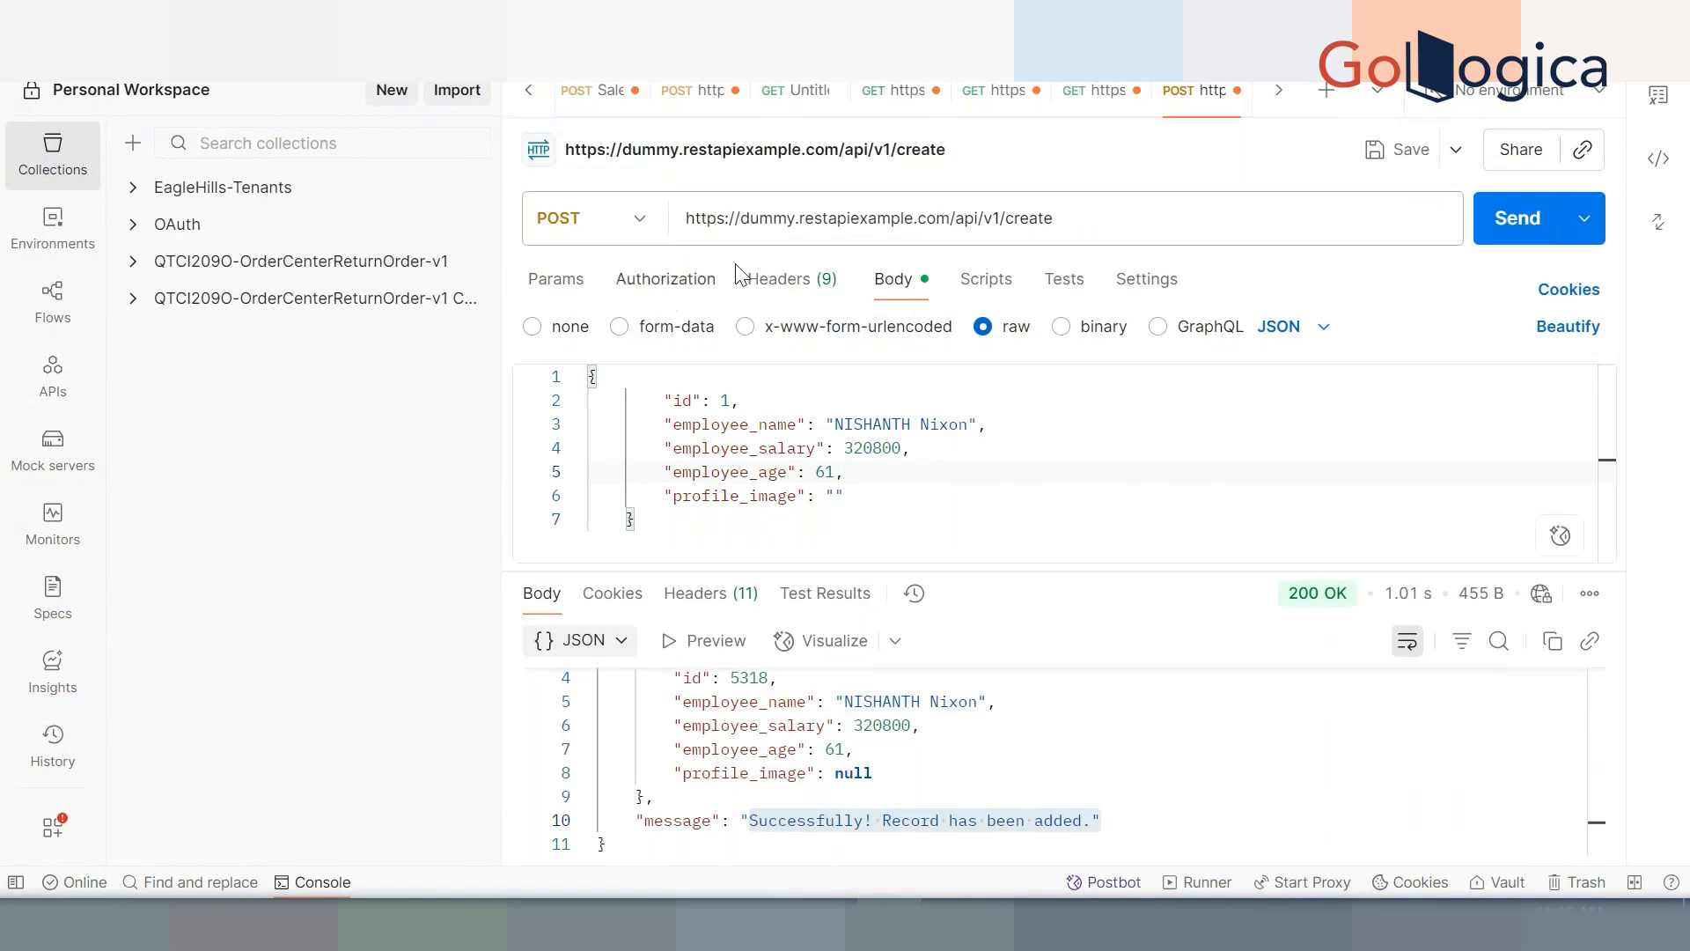
# Set the create request's authorization type to Basic Auth
pyautogui.click(666, 281)
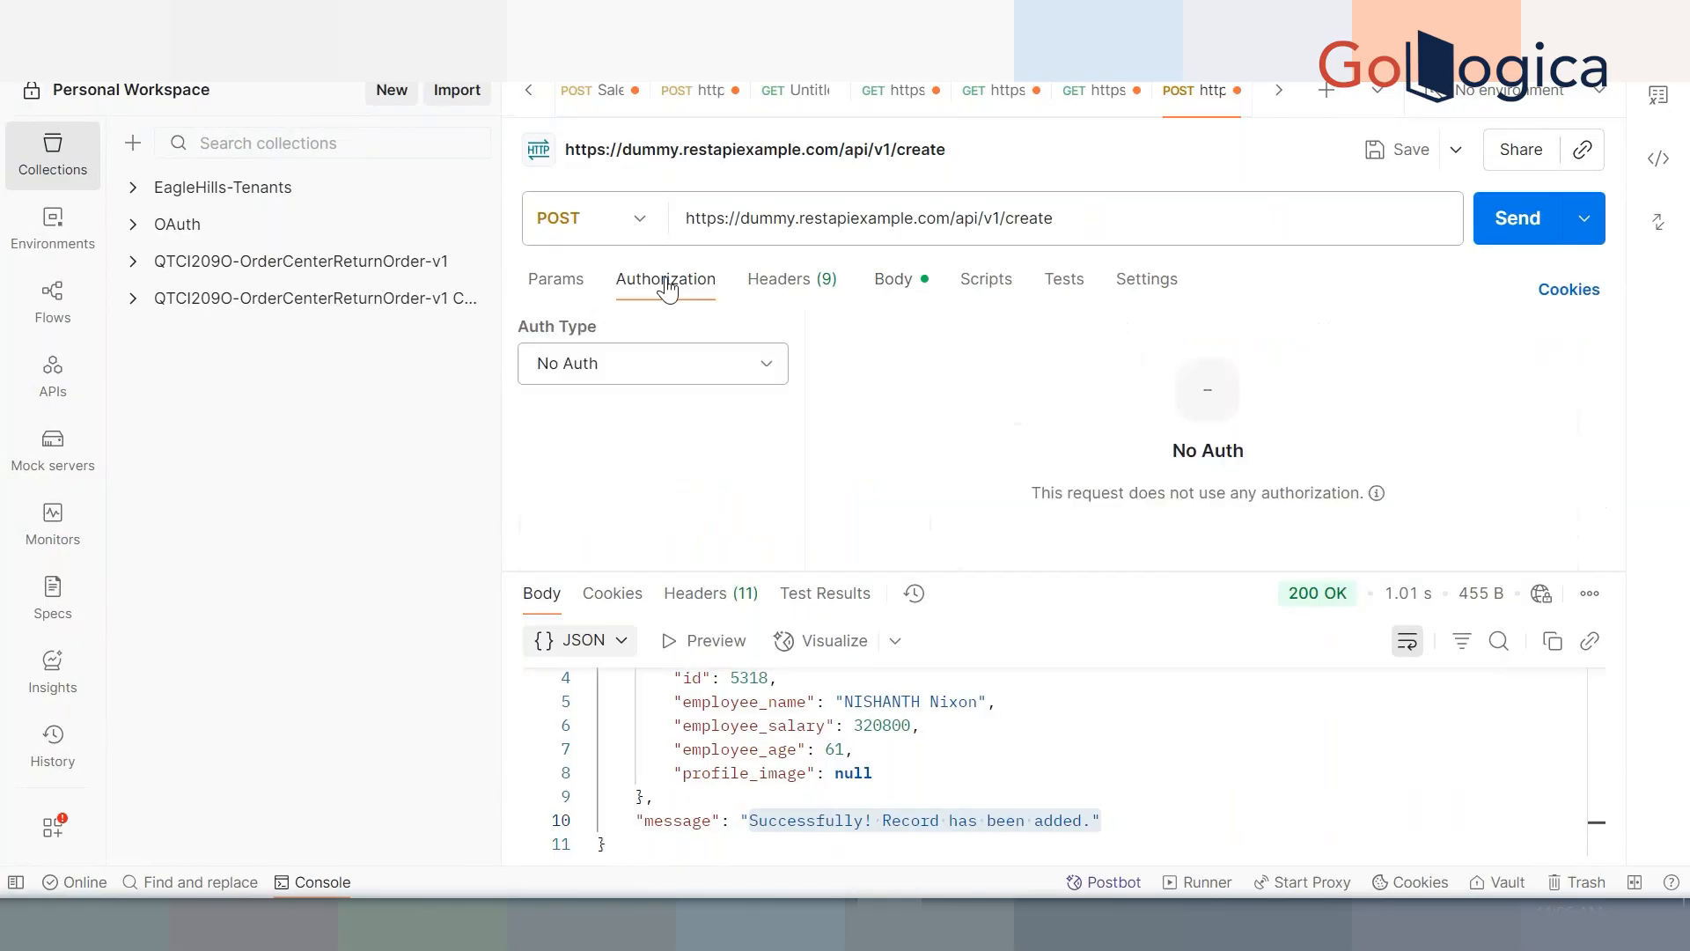
pyautogui.click(659, 364)
pyautogui.click(678, 459)
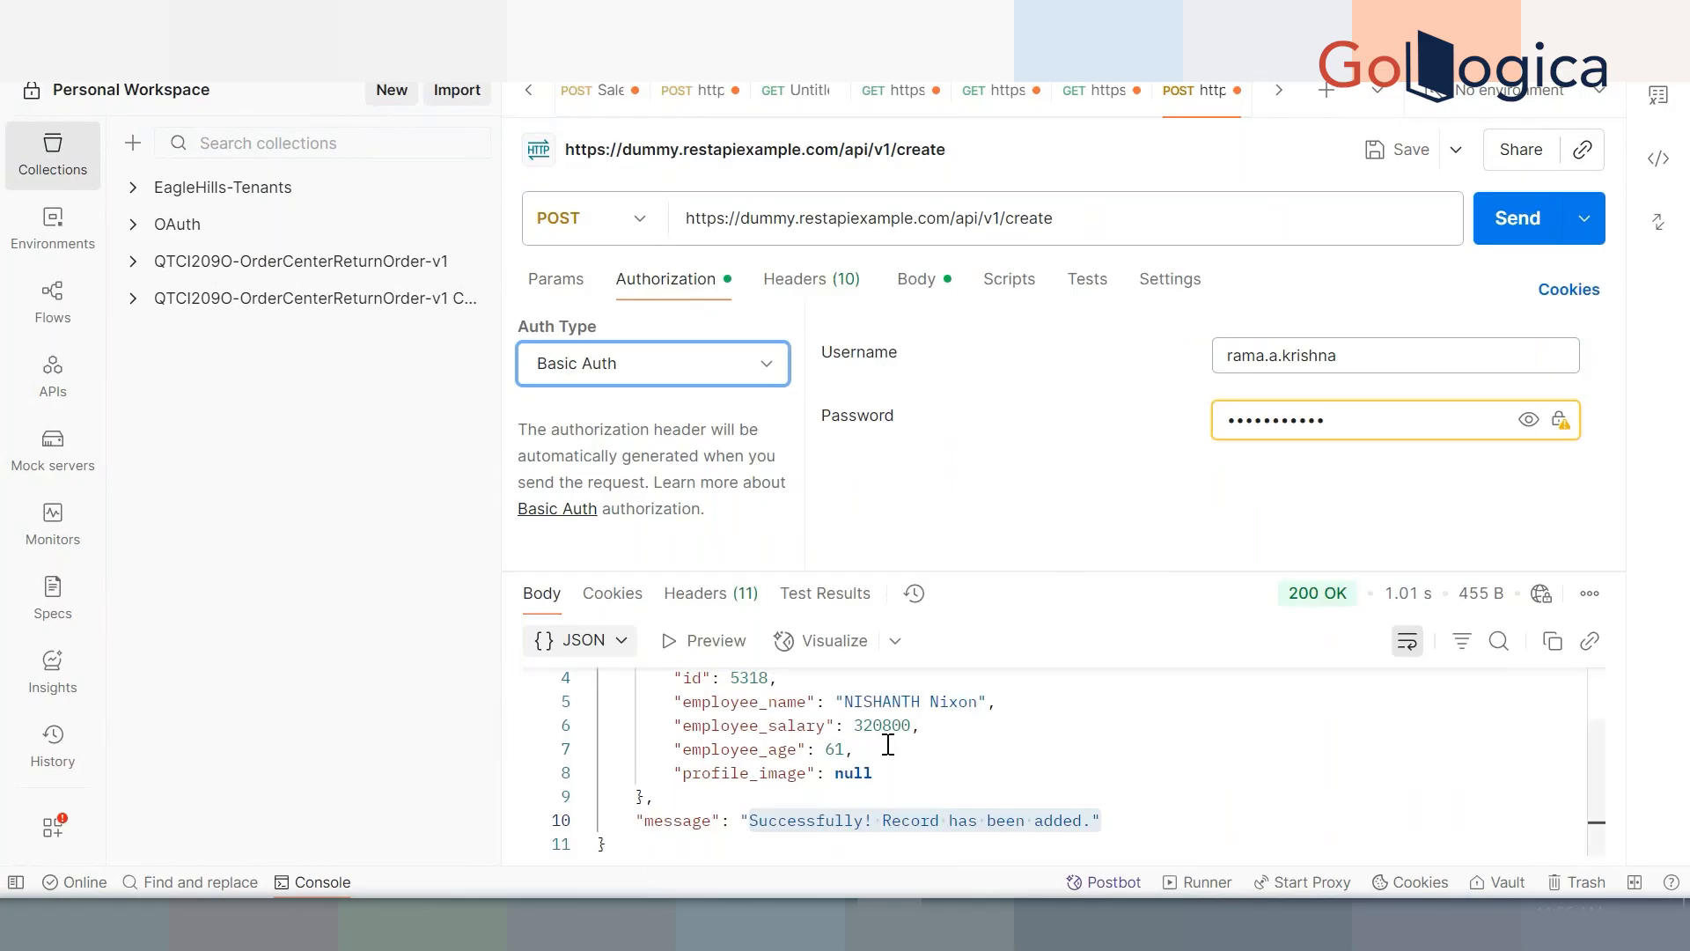
pyautogui.moveTo(889, 924)
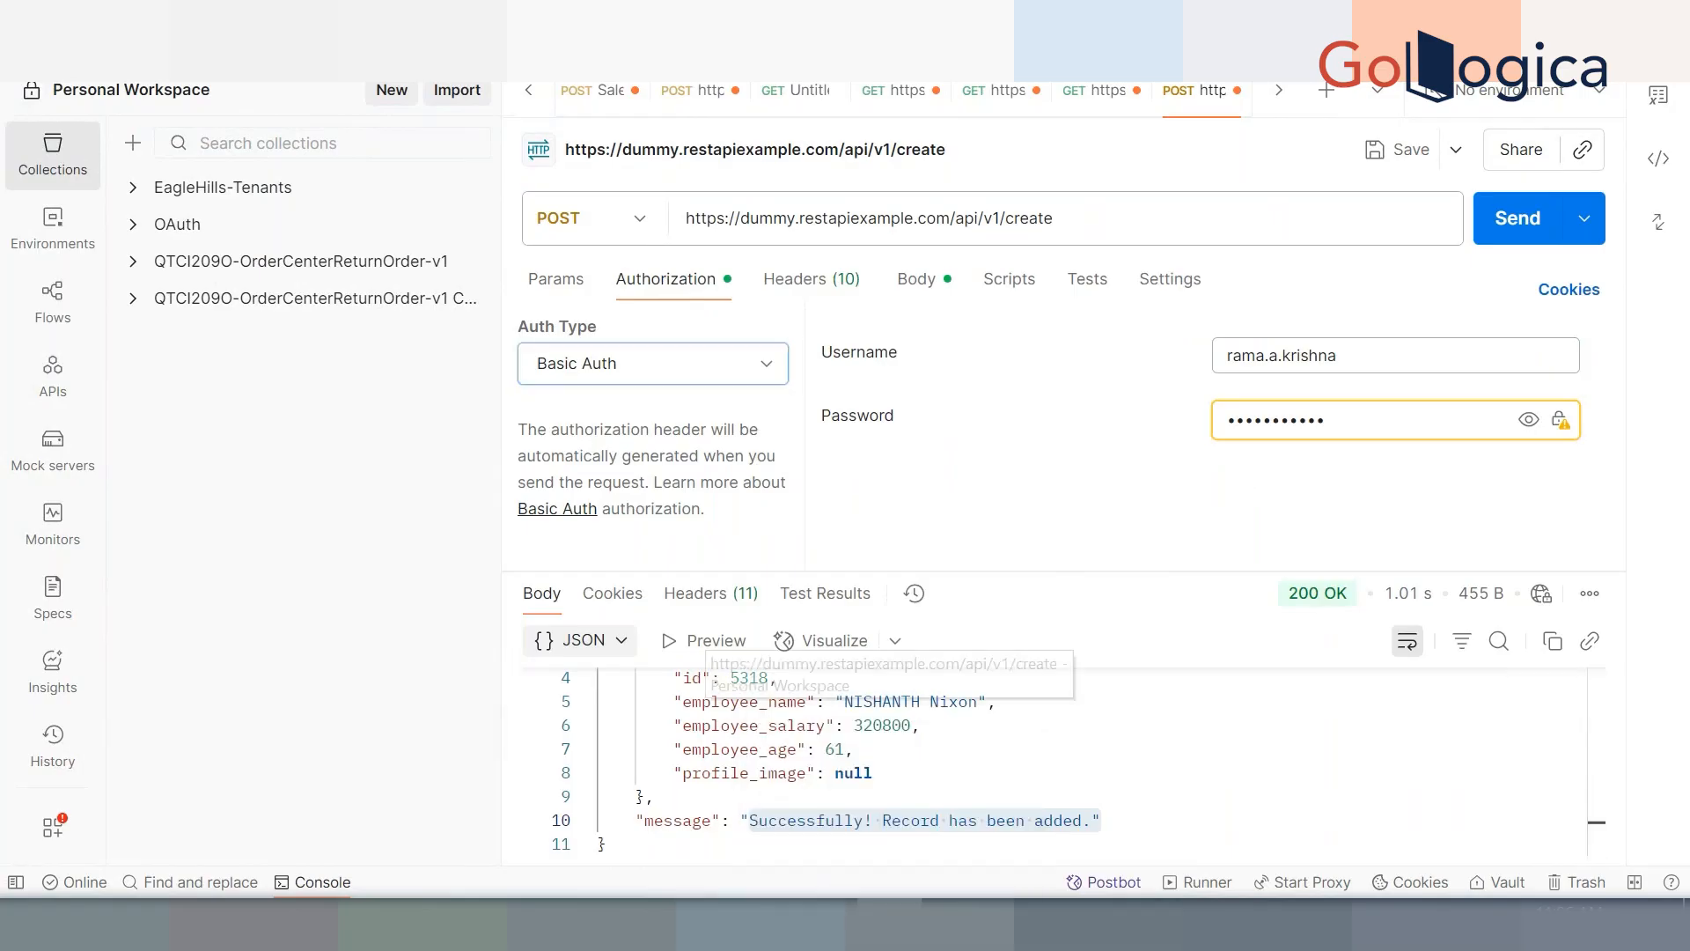
pyautogui.click(557, 924)
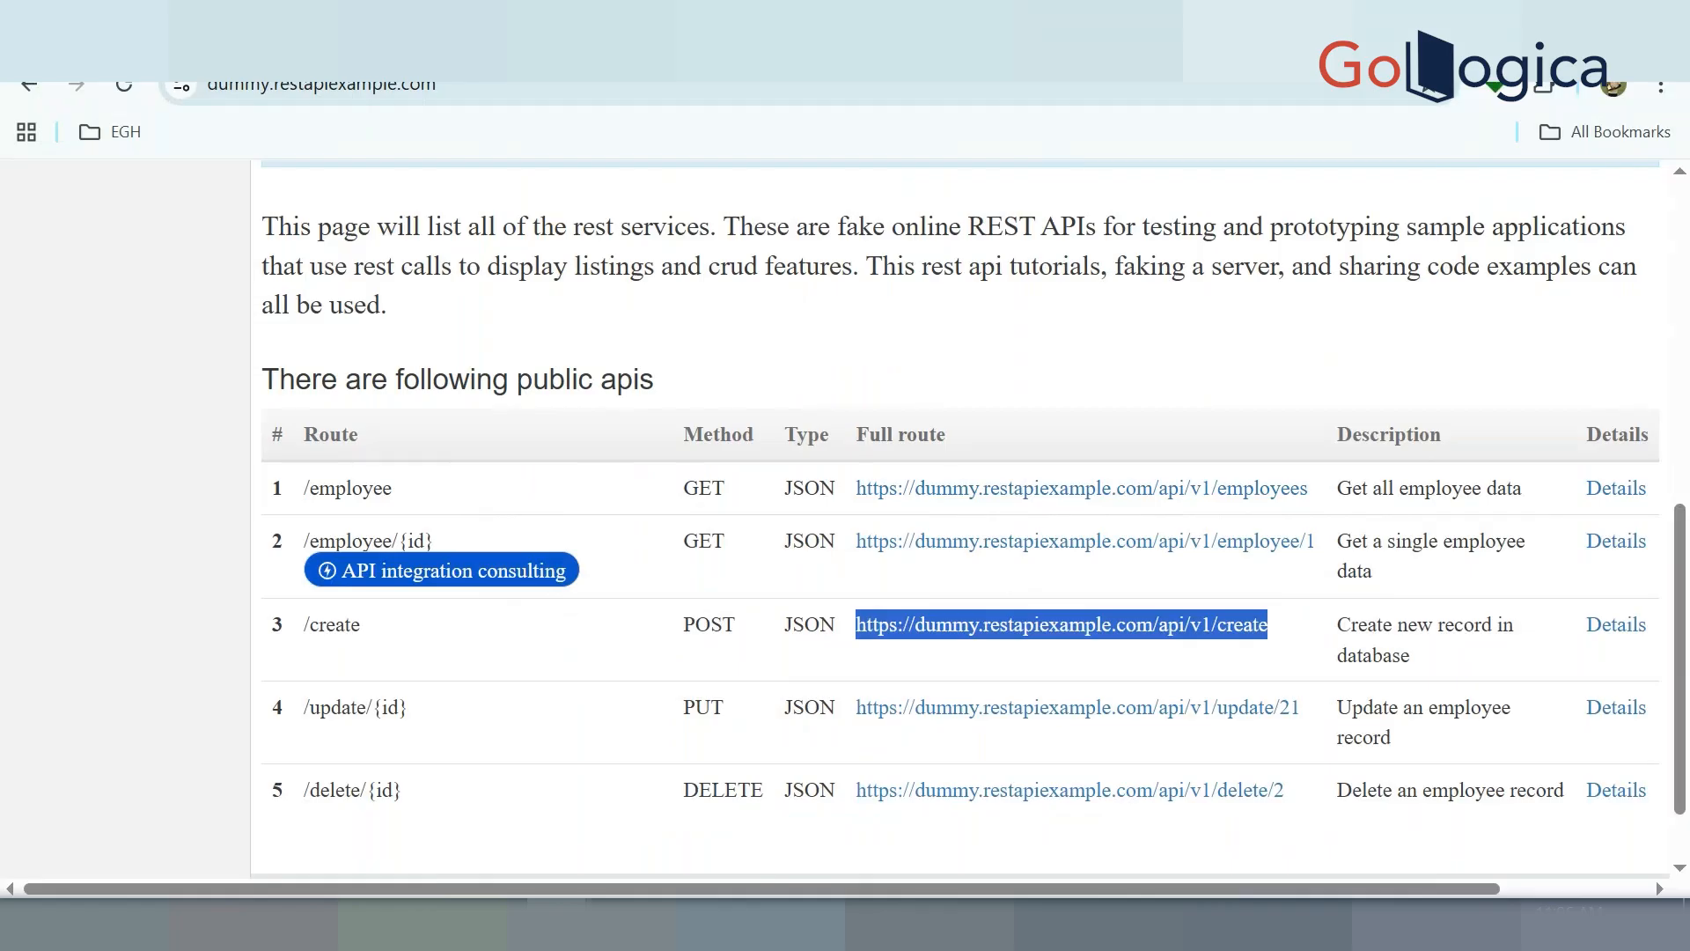
# Open the Oracle Integration bookmark in a new Chrome tab
pyautogui.hotkey('ctrl', 't')
pyautogui.click(1583, 130)
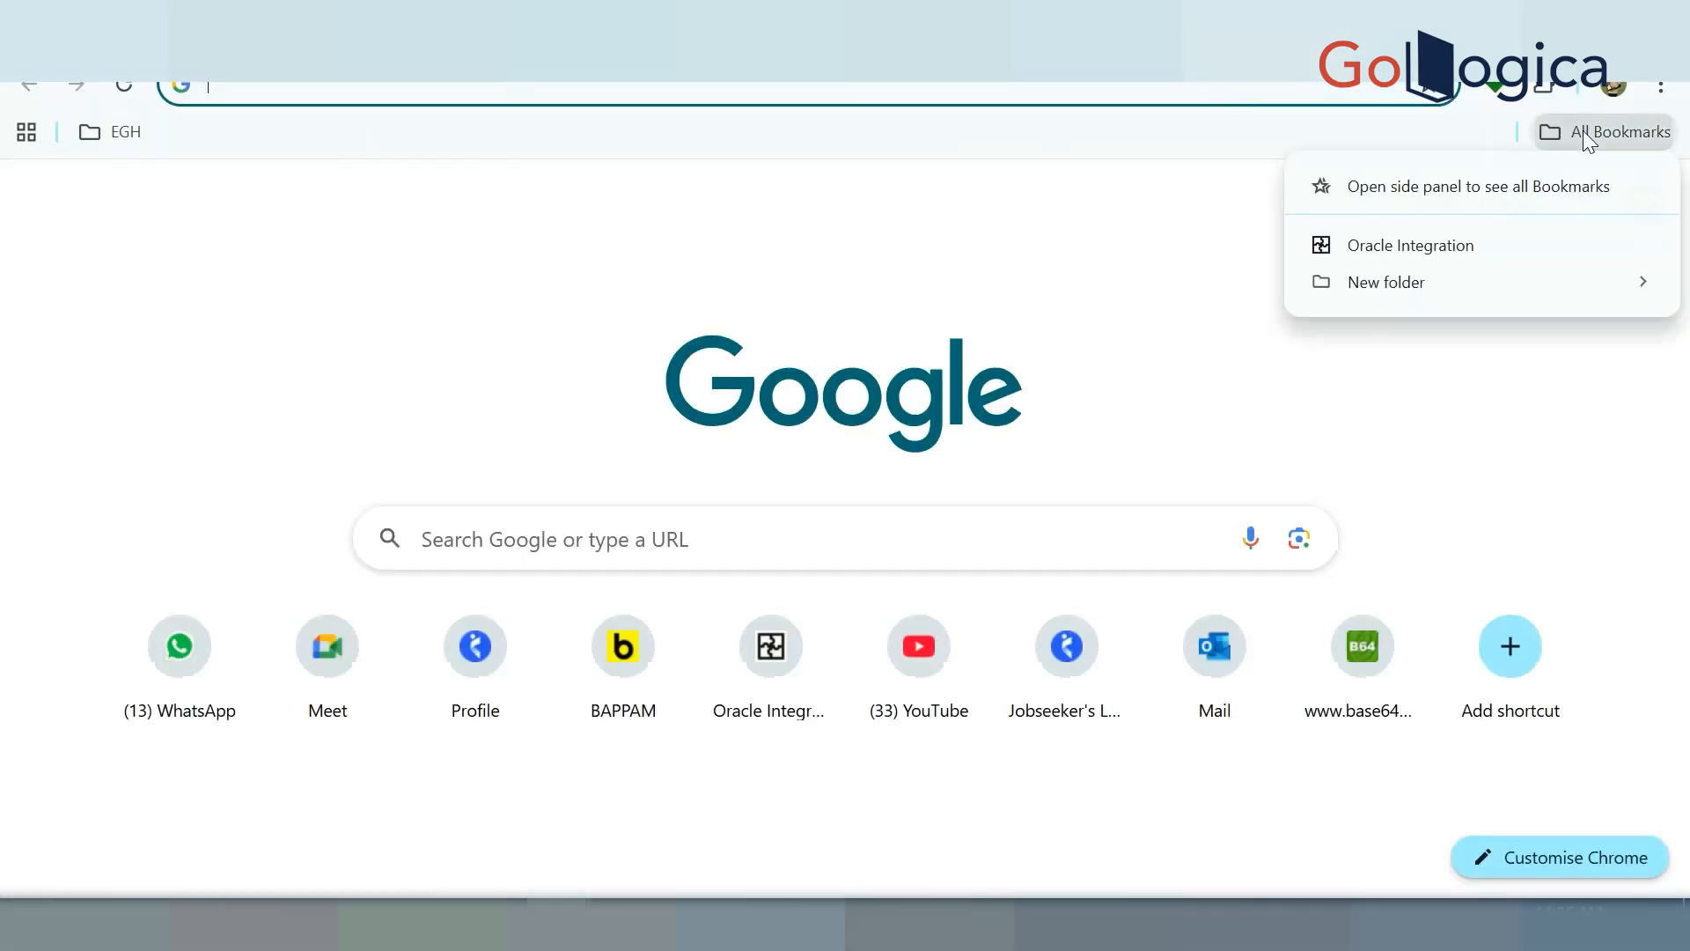
pyautogui.click(1453, 250)
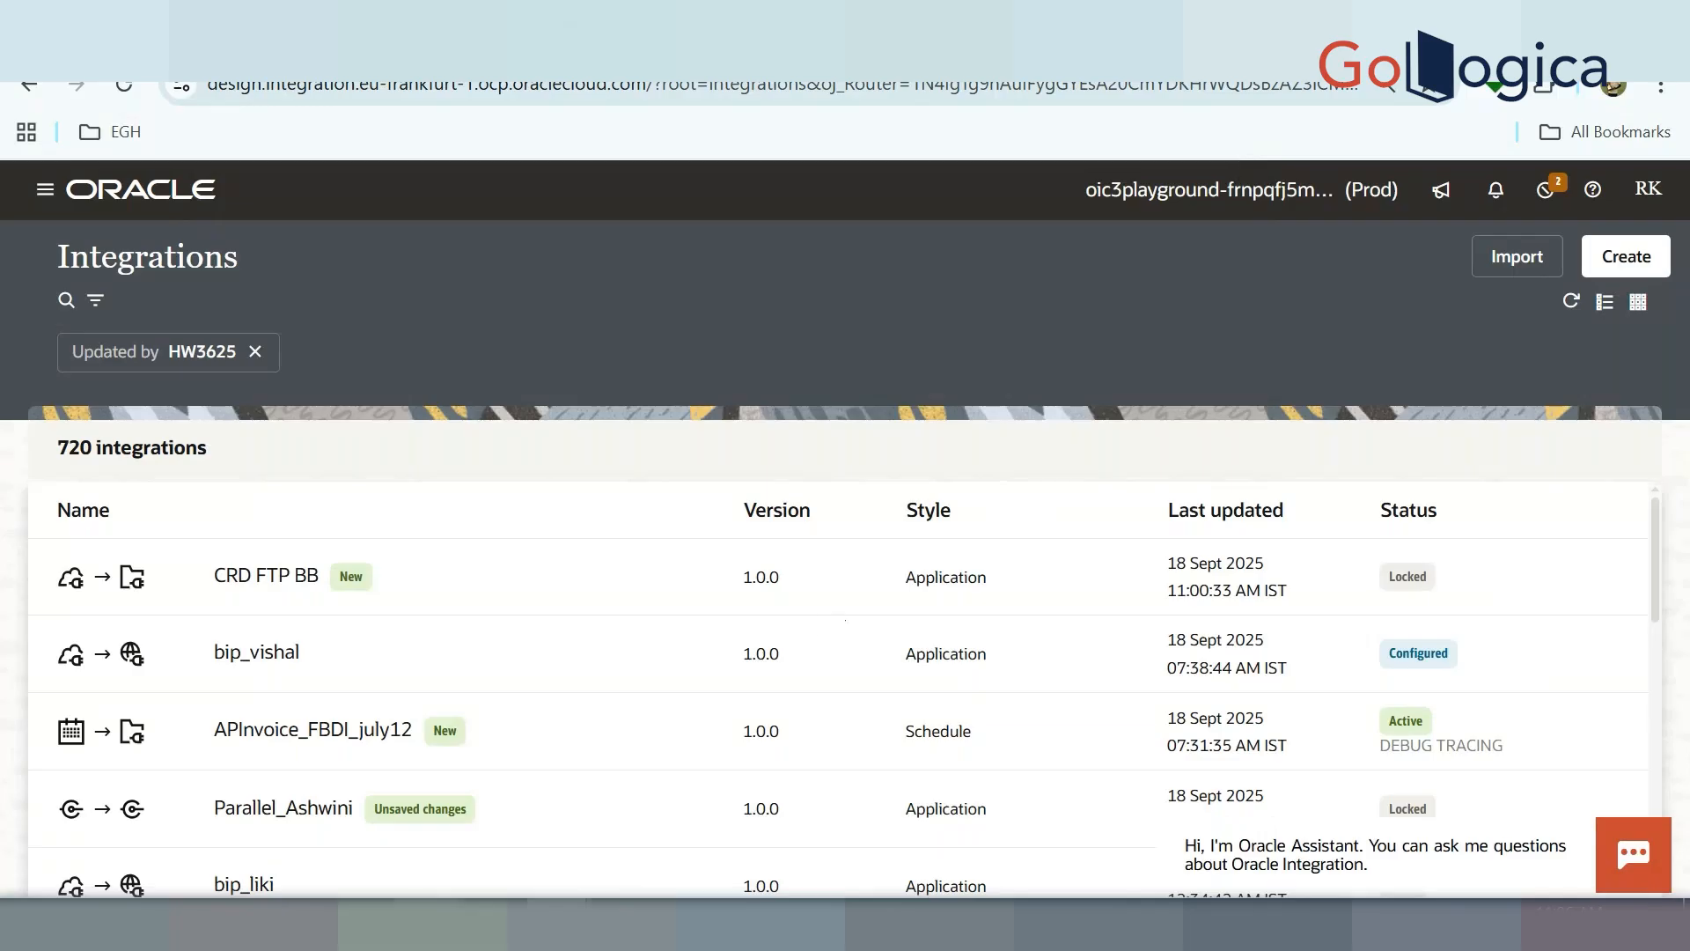
# Return to the dummy.restapiexample.com page, then bring up the Notepad++ notes file
pyautogui.click(366, 925)
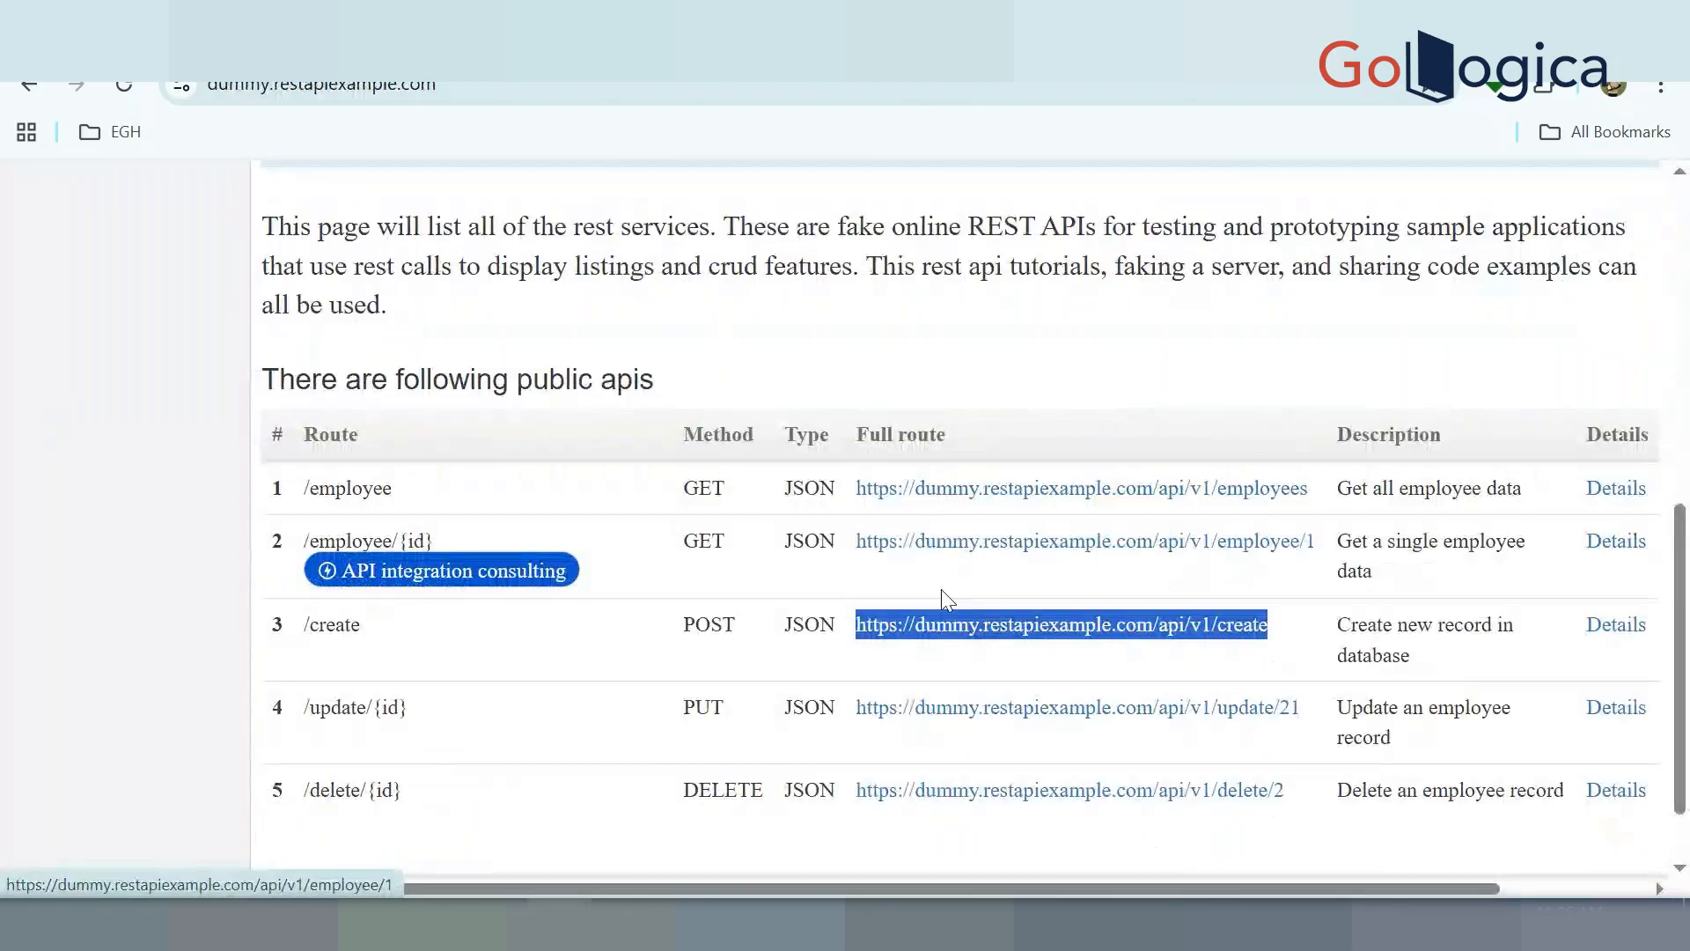
pyautogui.click(544, 925)
pyautogui.scroll(-1, 452, 732)
# Paste the create URL into the notes, save, and add RELATIVE PATH and RESOURCE PATH labels on separate lines
pyautogui.write('https://dummy.restapiexample.com/api/v1/create')
pyautogui.hotkey('ctrl', 's')
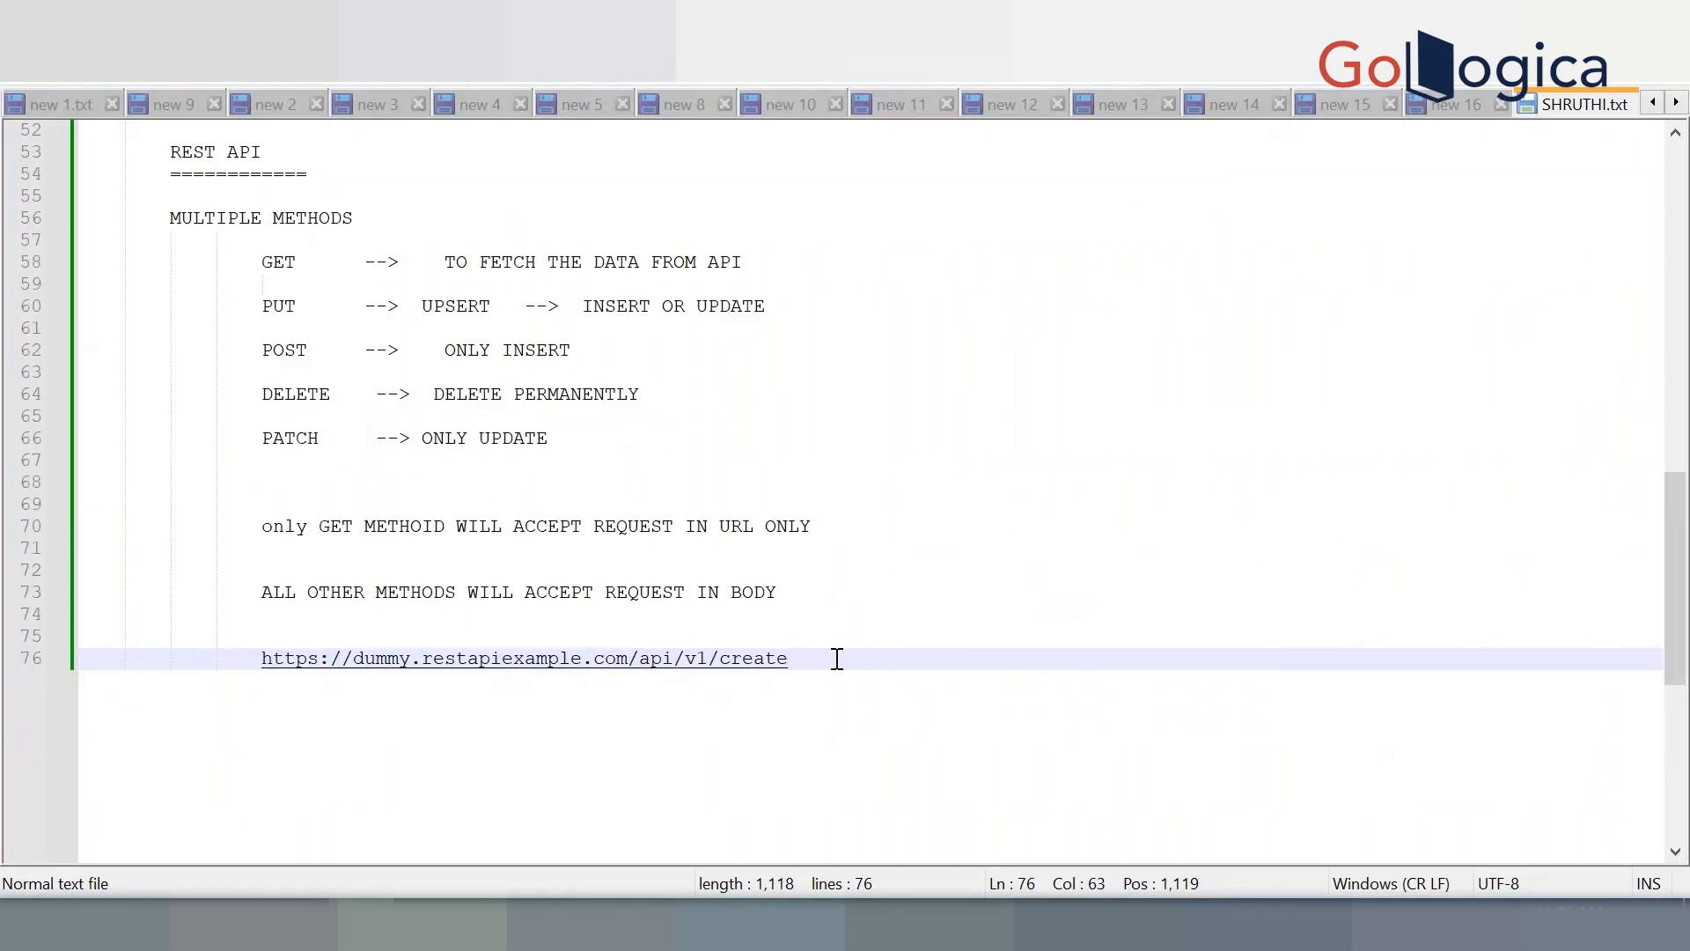
pyautogui.press('Return')
pyautogui.press('Return')
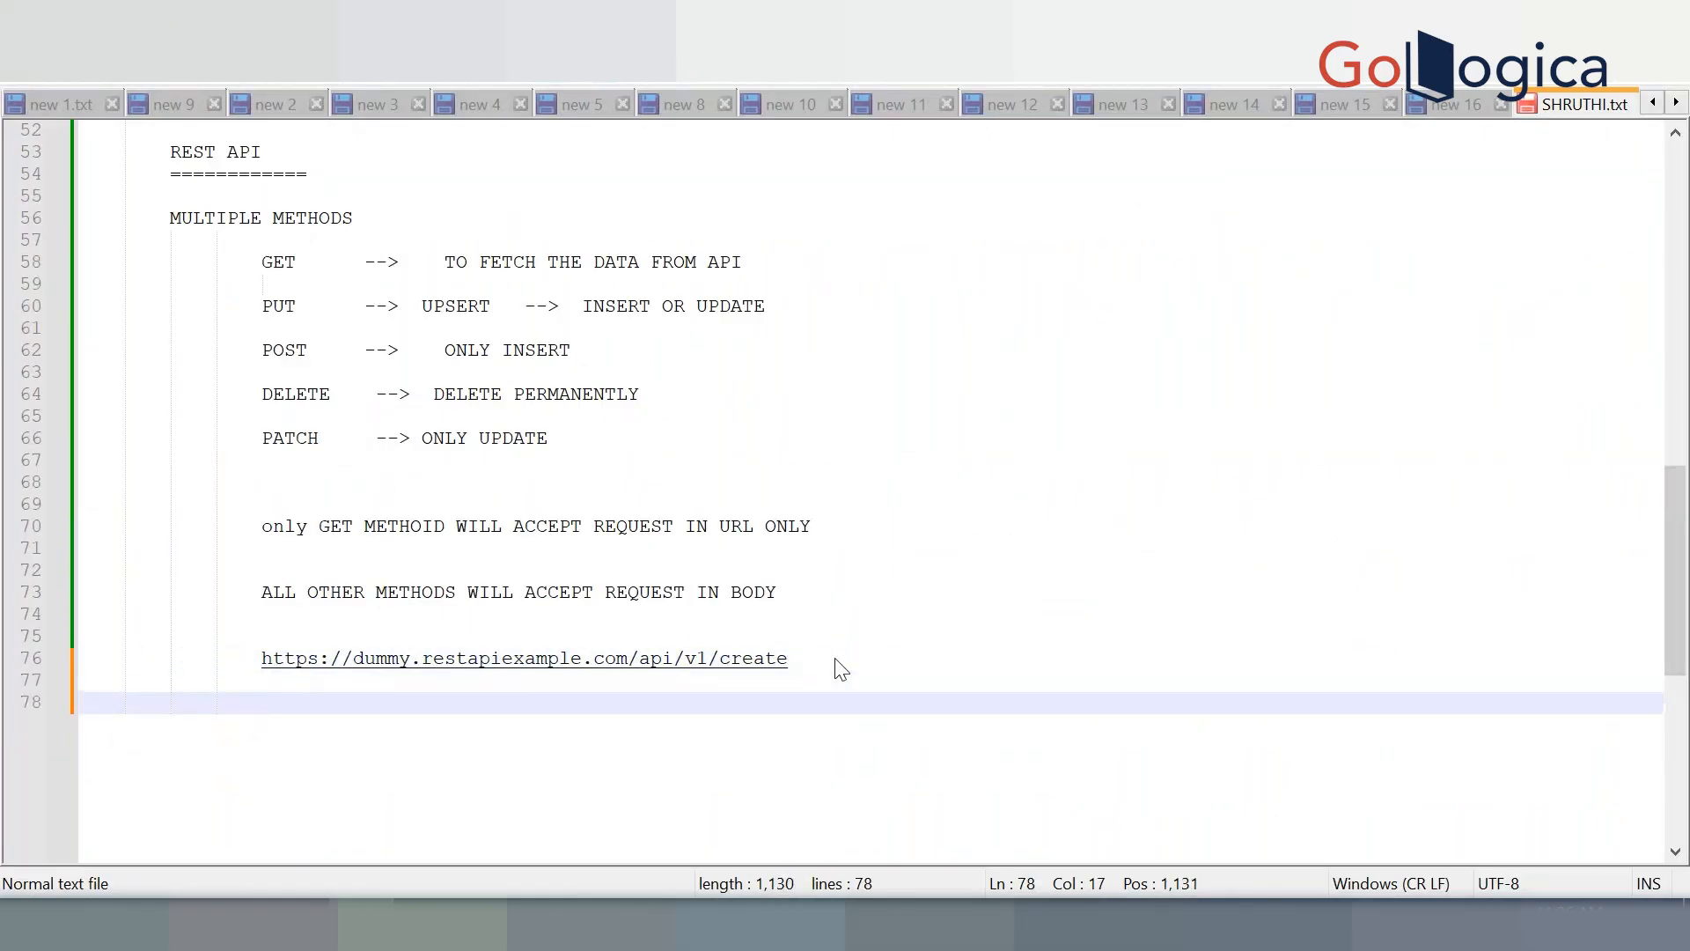
pyautogui.write('RELATIVE PAT')
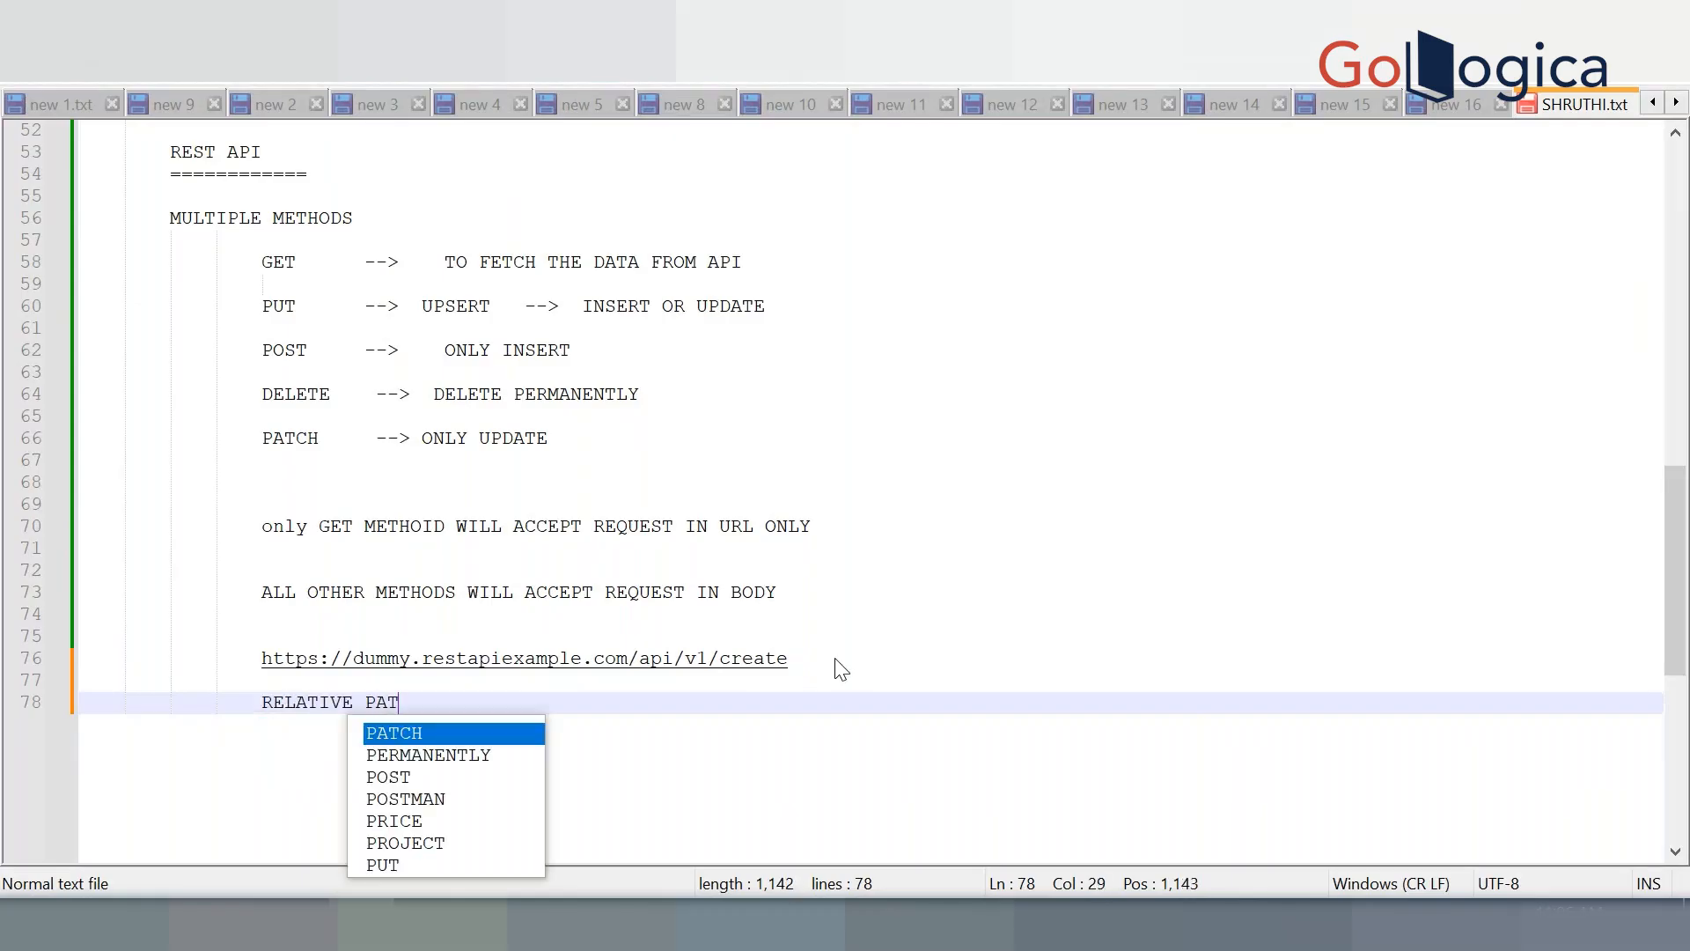
pyautogui.write('H     R')
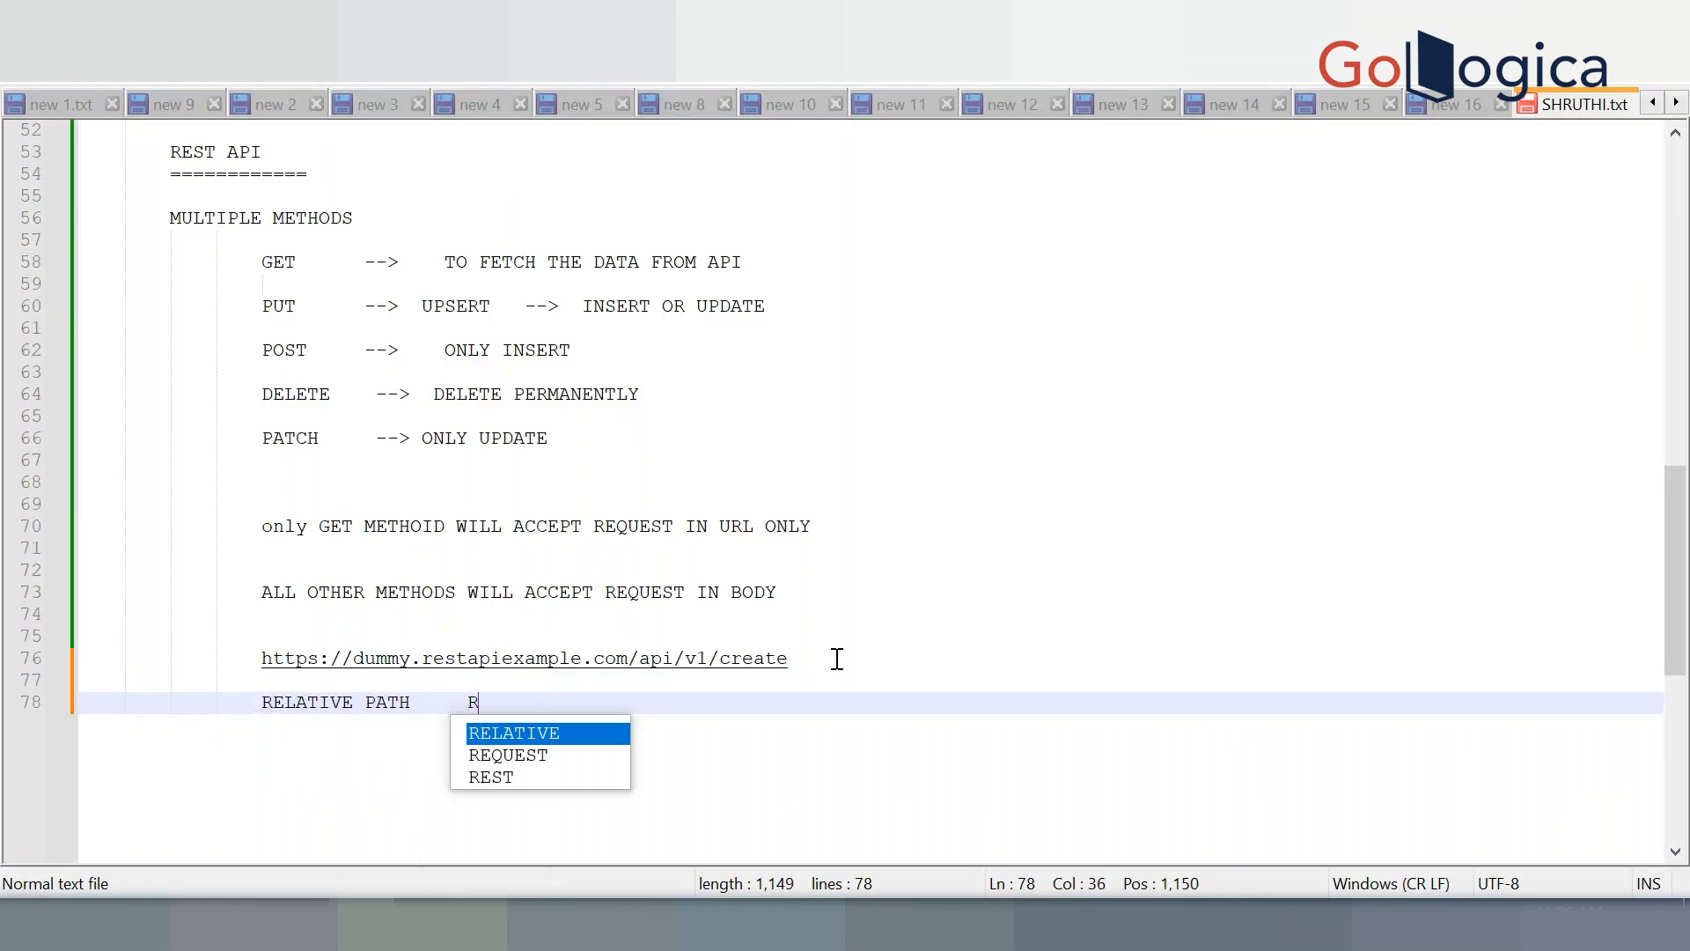
pyautogui.write('ESOURCE PATH')
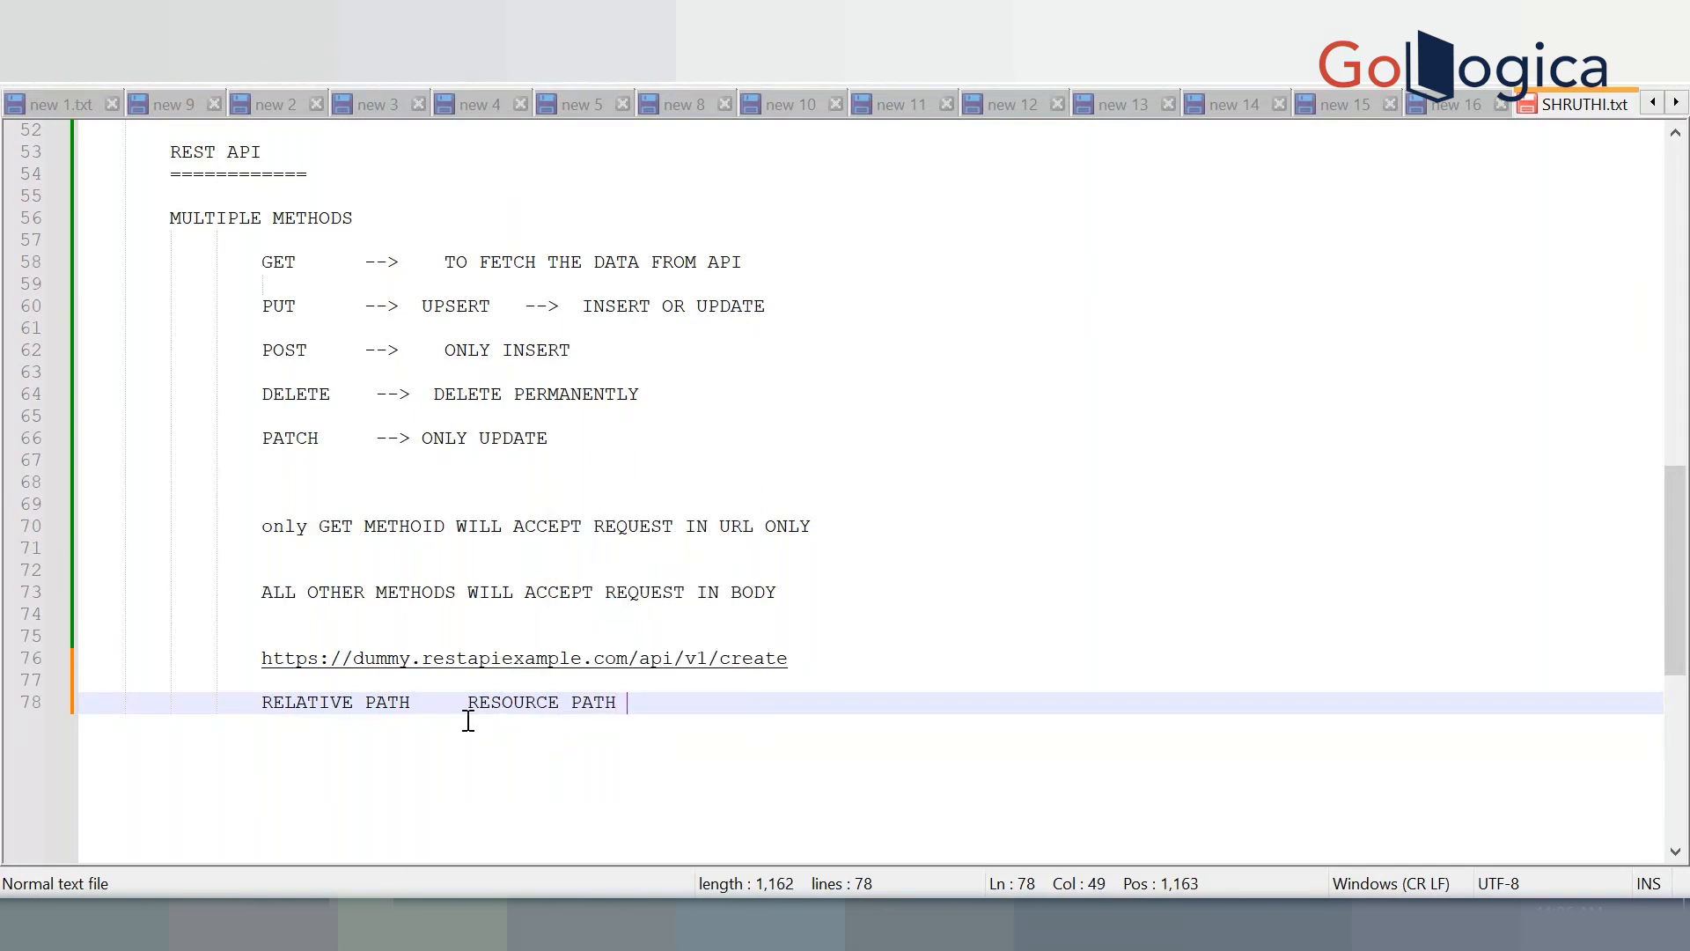
pyautogui.click(446, 718)
pyautogui.press('Return')
pyautogui.press('Home')
pyautogui.press('Return')
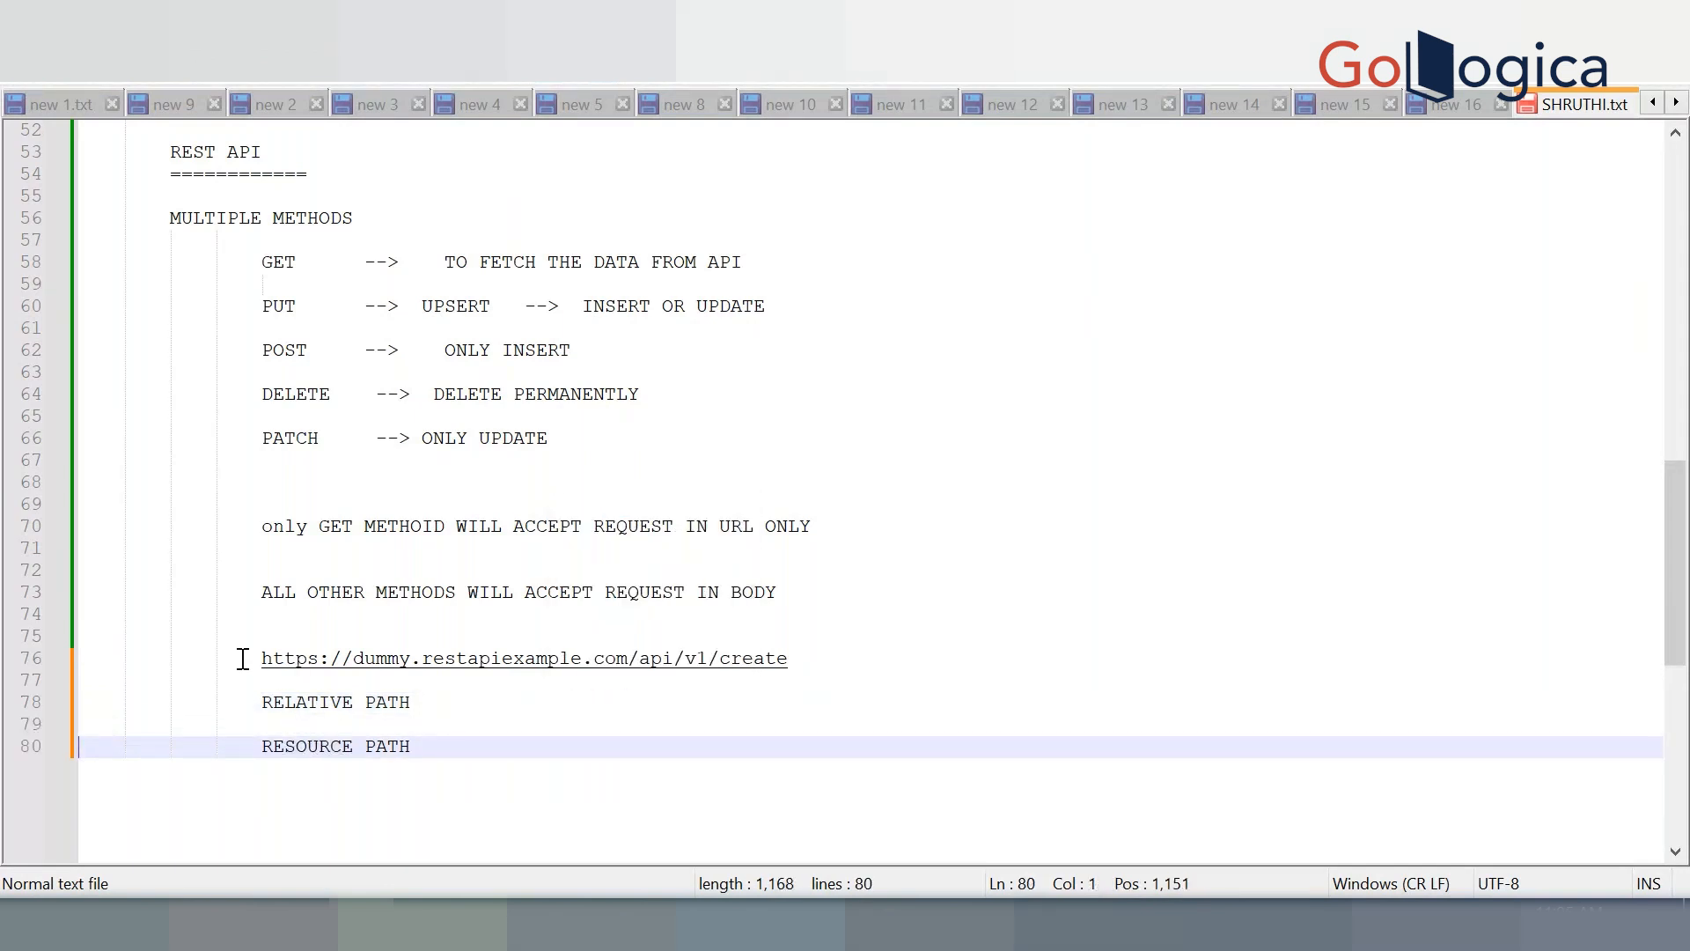
pyautogui.moveTo(253, 660); pyautogui.dragTo(632, 662)
pyautogui.hotkey('ctrl', 'c')
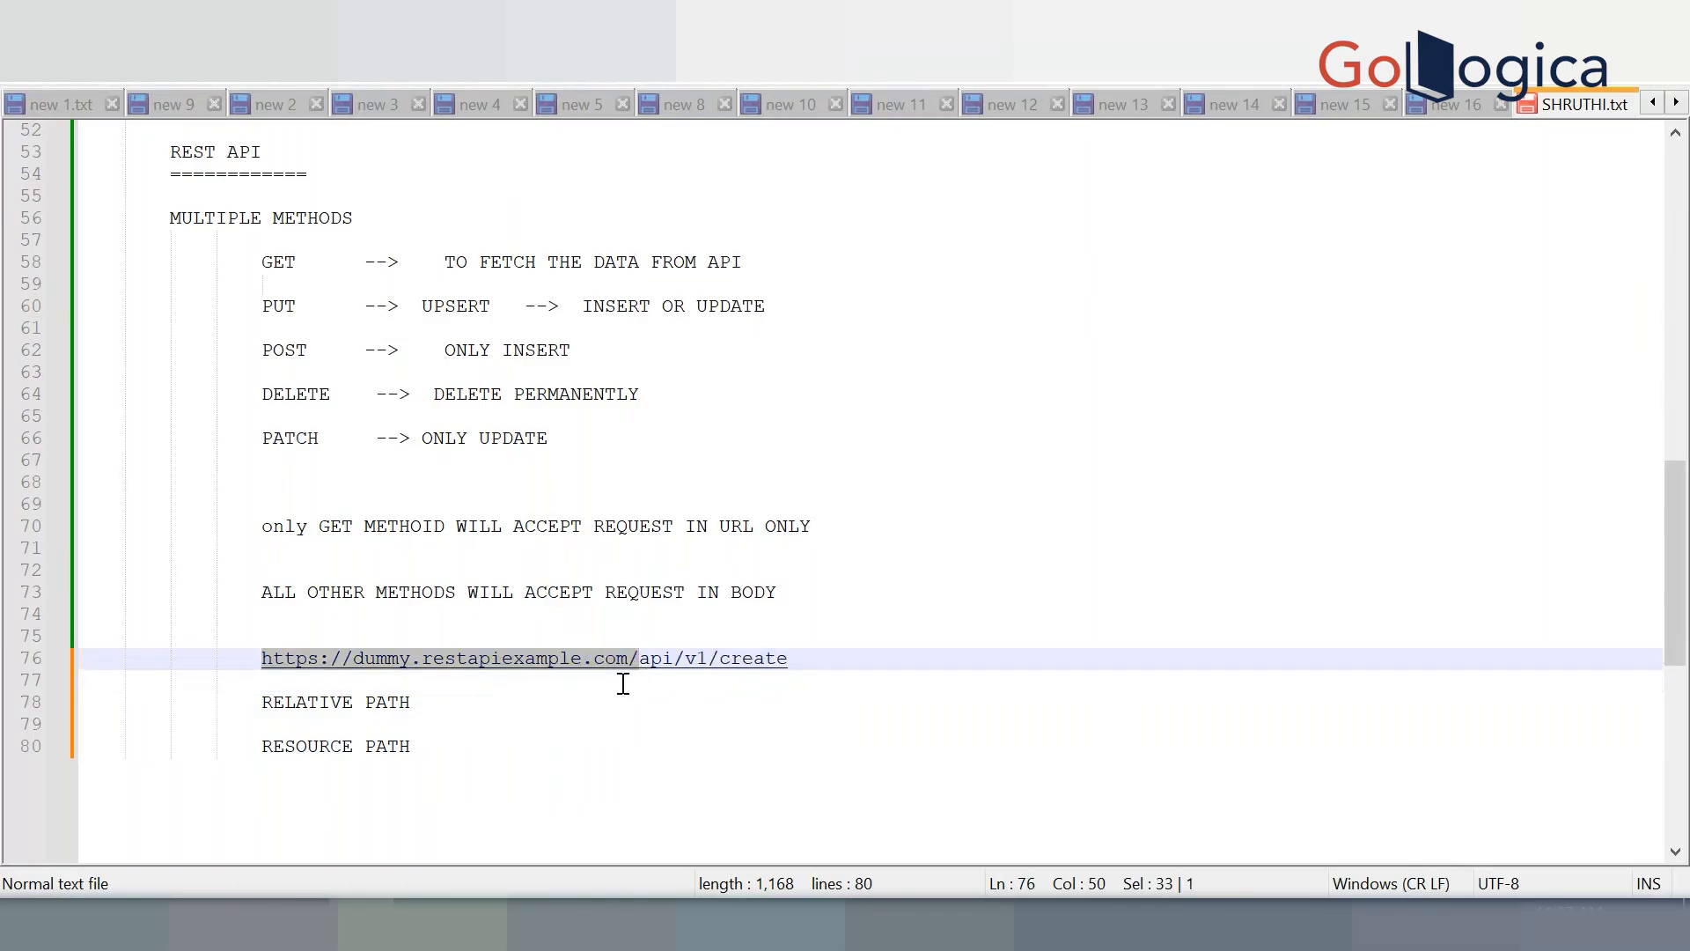
pyautogui.click(604, 703)
pyautogui.hotkey('ctrl', 'v')
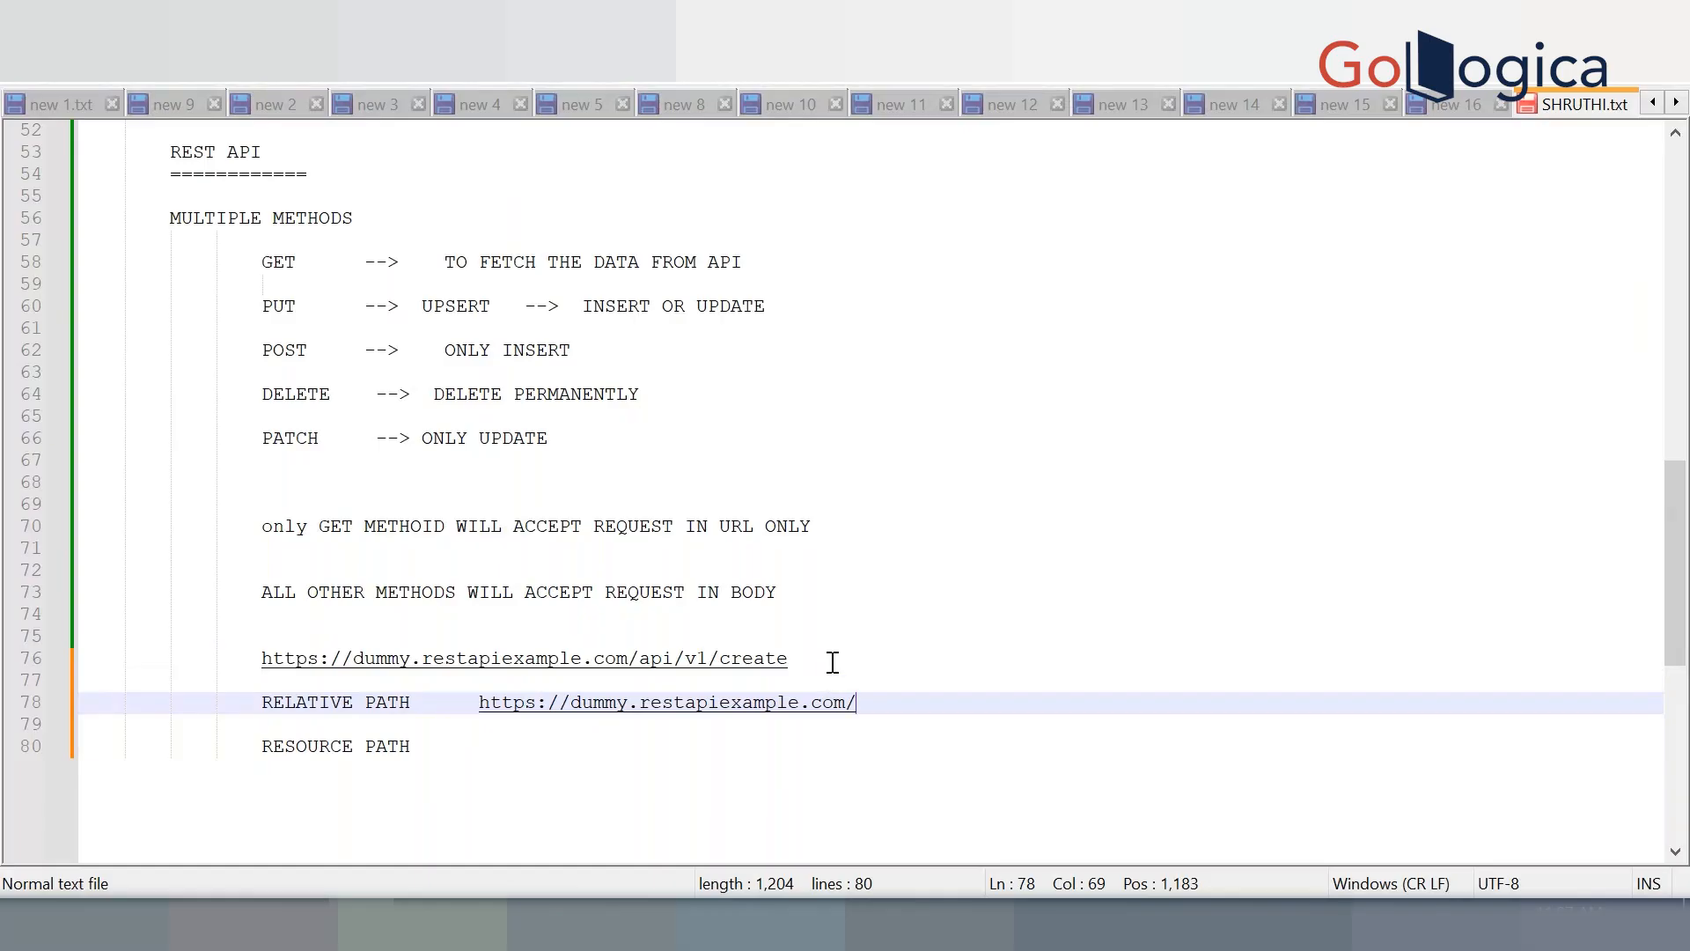
pyautogui.moveTo(829, 660); pyautogui.dragTo(632, 662)
pyautogui.hotkey('ctrl', 'c')
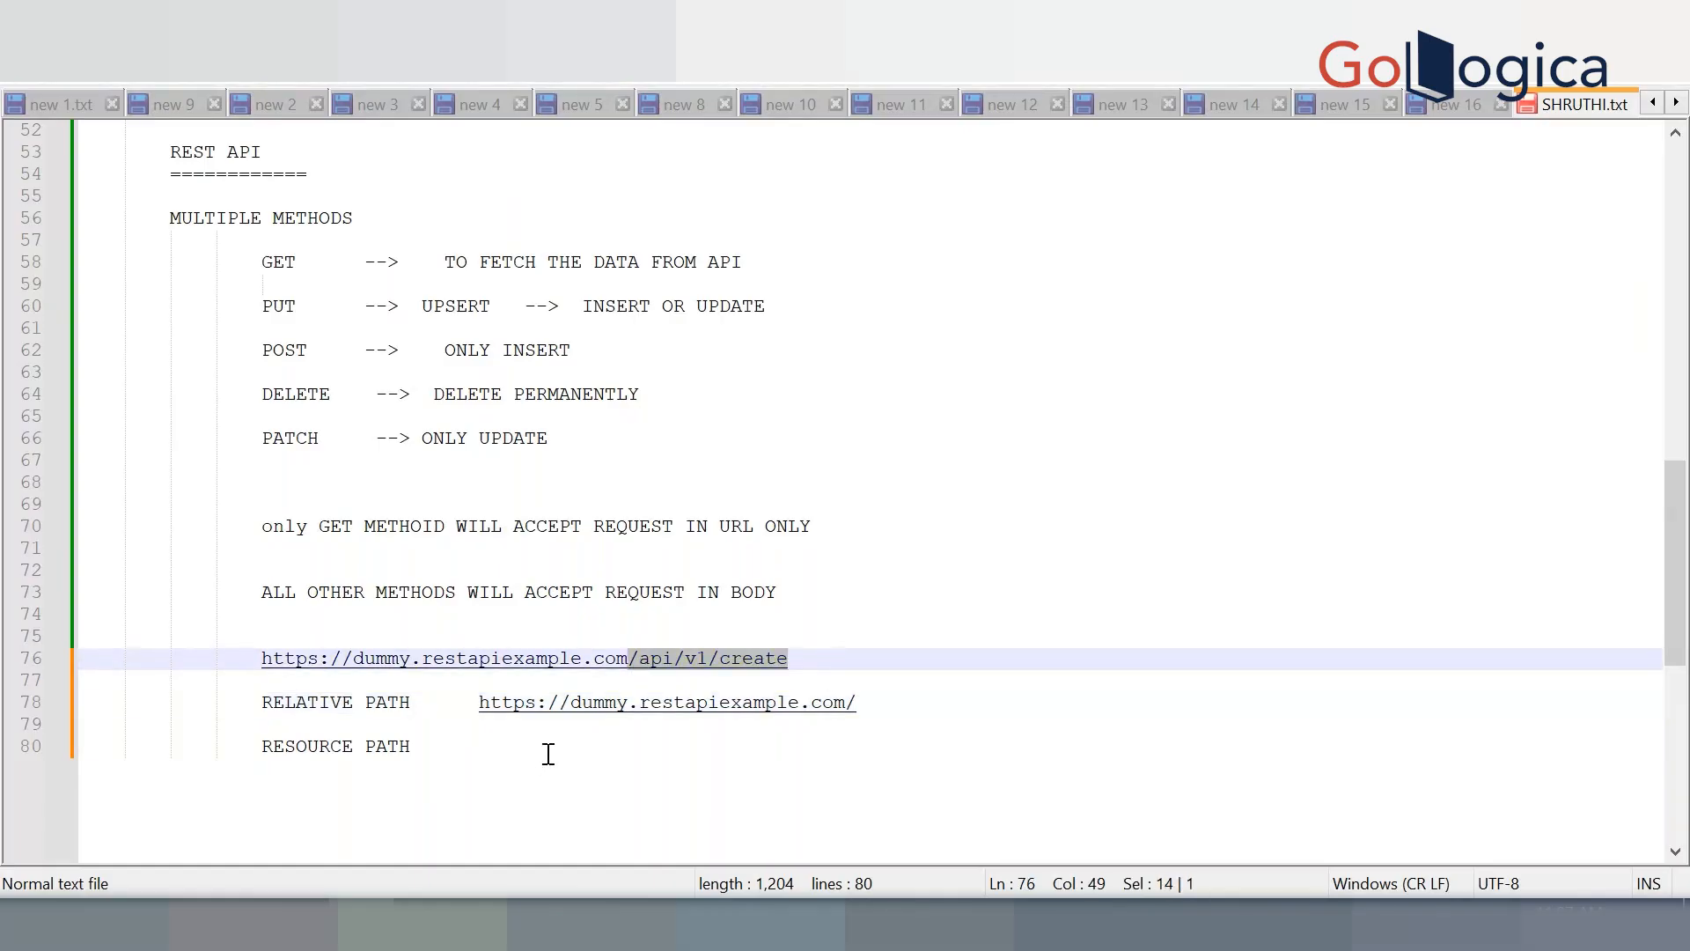
pyautogui.click(546, 753)
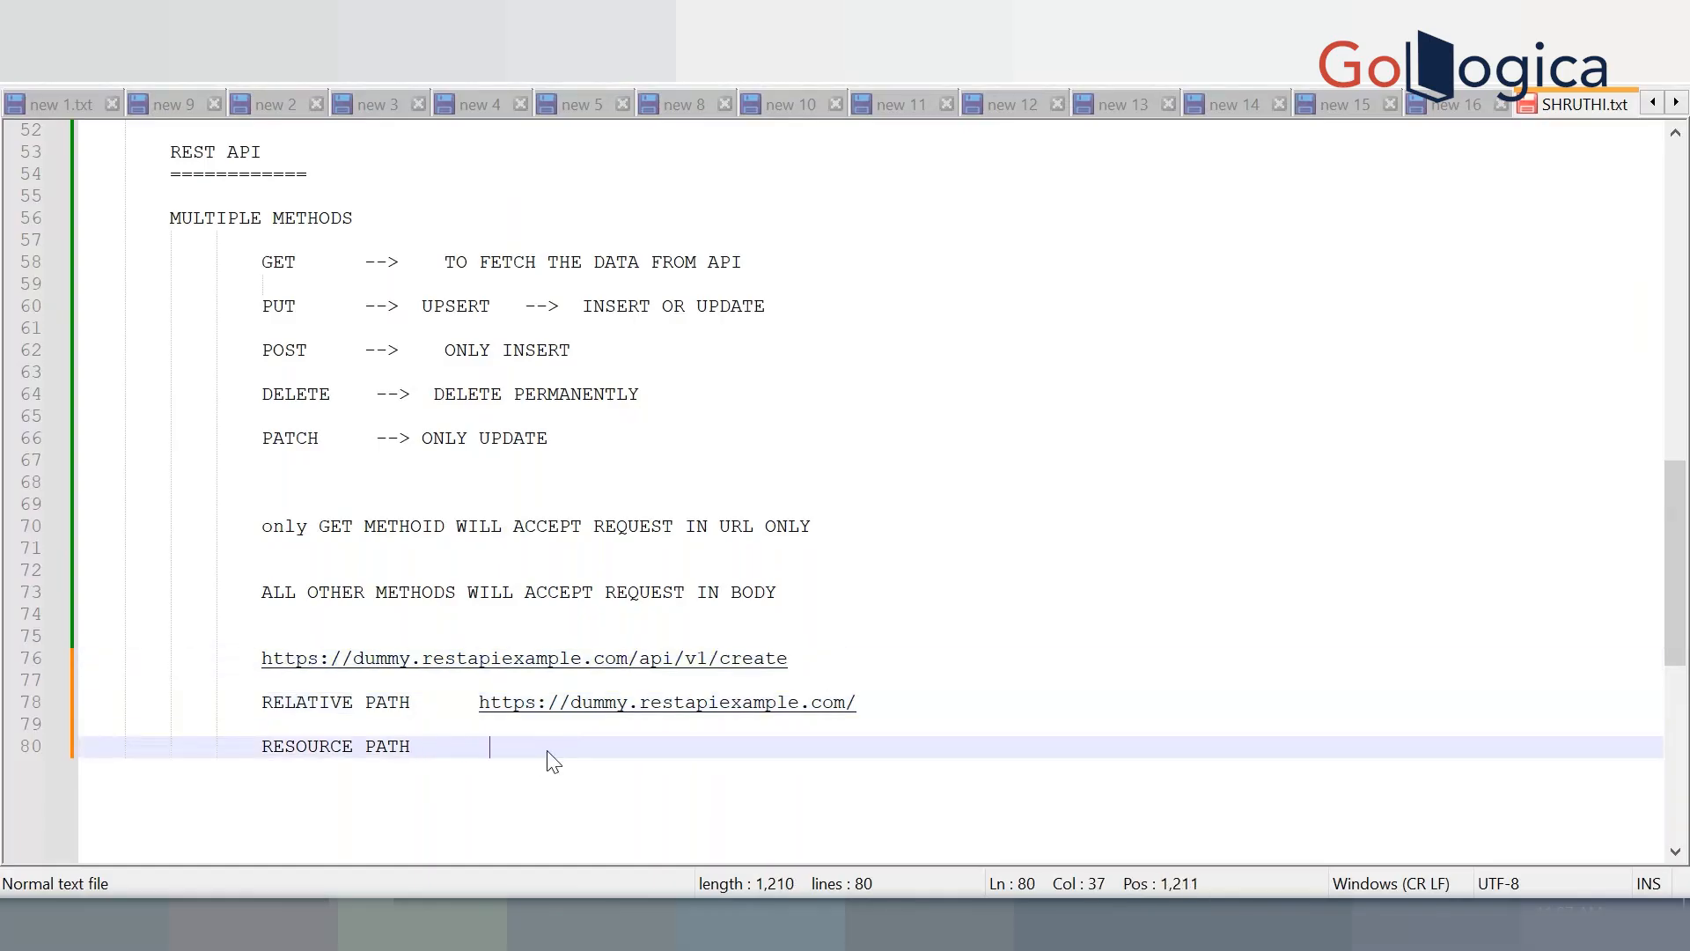
pyautogui.hotkey('ctrl', 'v')
# Review the relative and resource path entries, save the notes, and switch back to the browser
pyautogui.click(490, 747)
pyautogui.moveTo(468, 701); pyautogui.dragTo(893, 705)
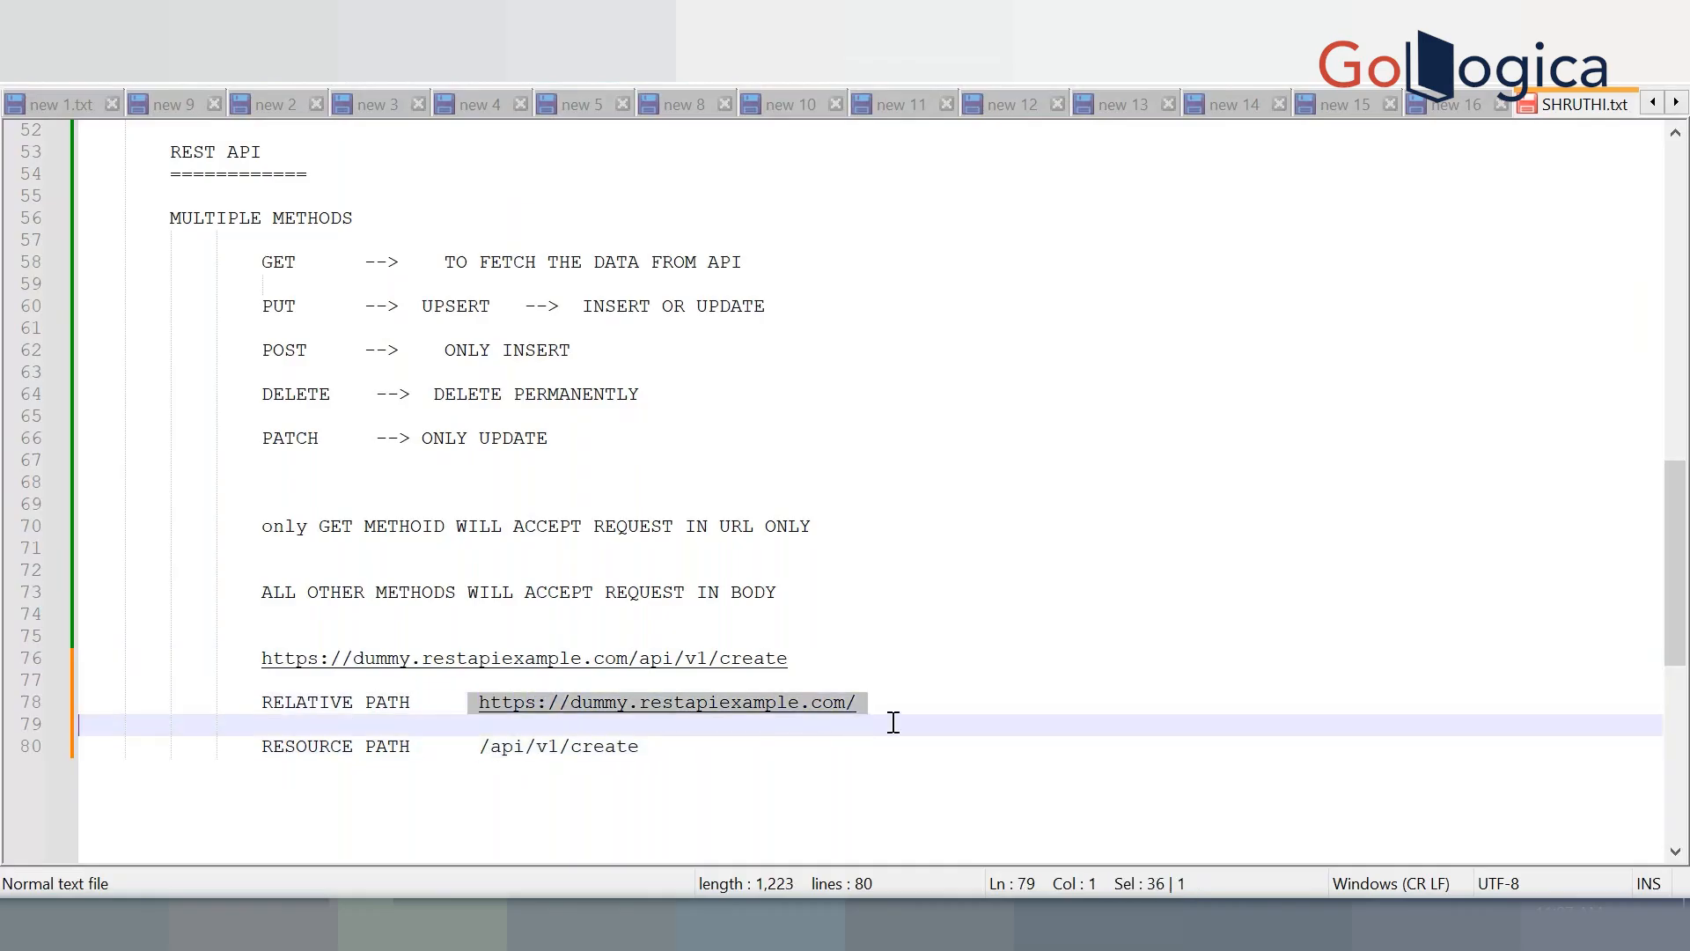
pyautogui.click(678, 754)
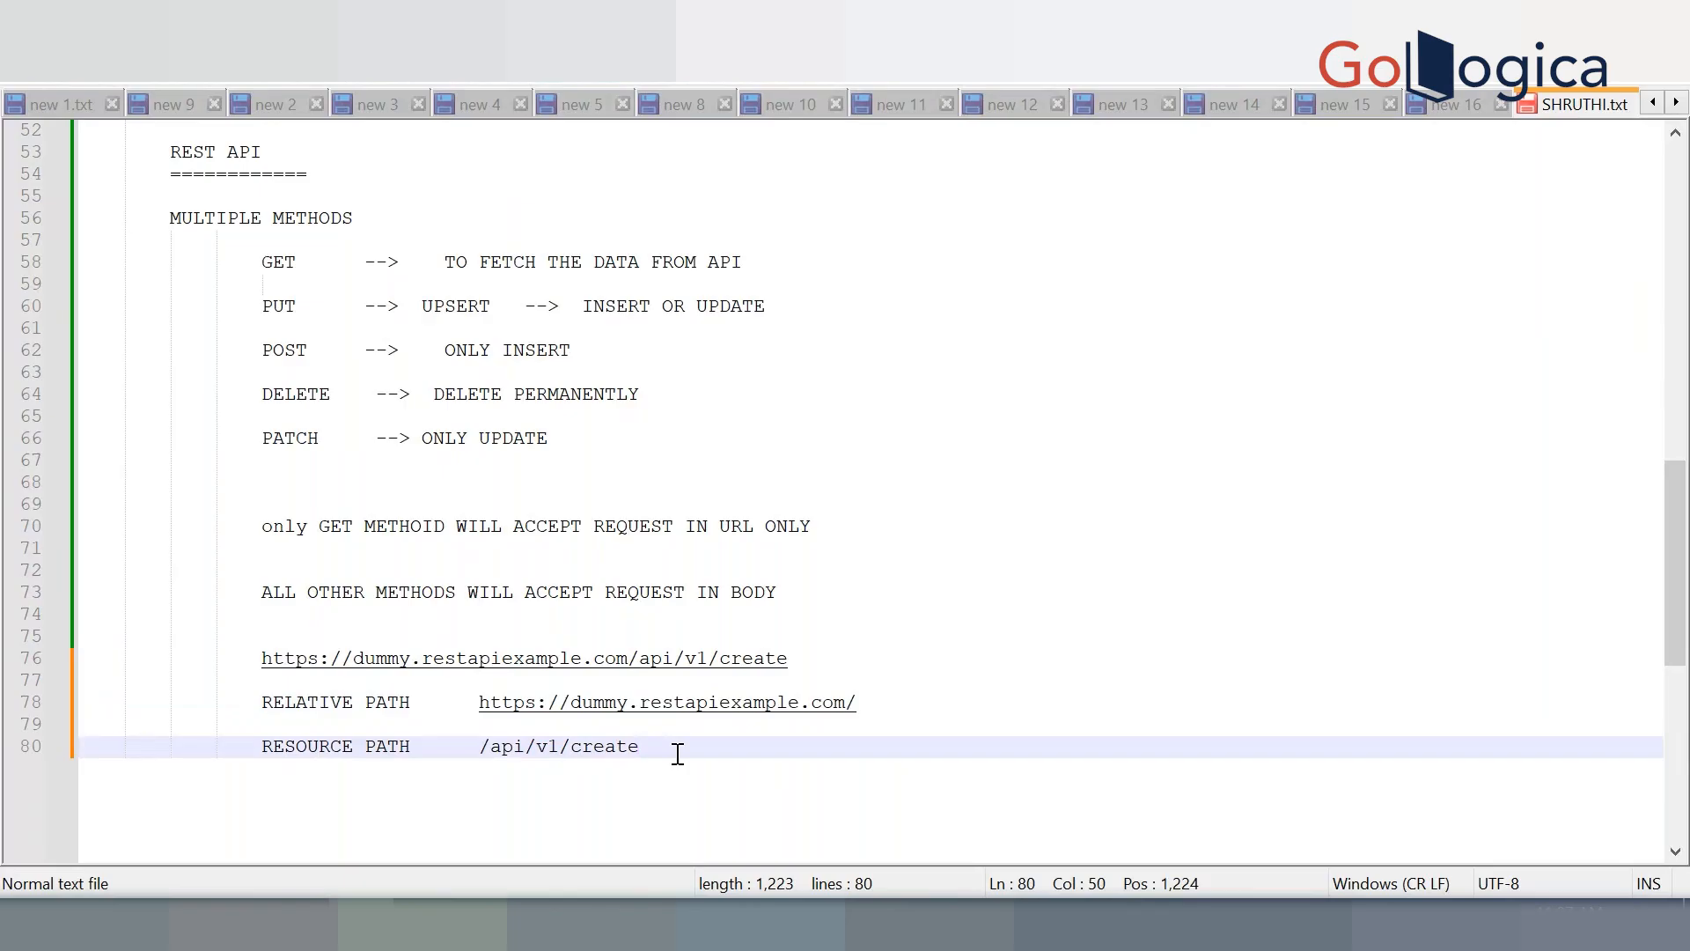
pyautogui.moveTo(678, 755); pyautogui.dragTo(469, 745)
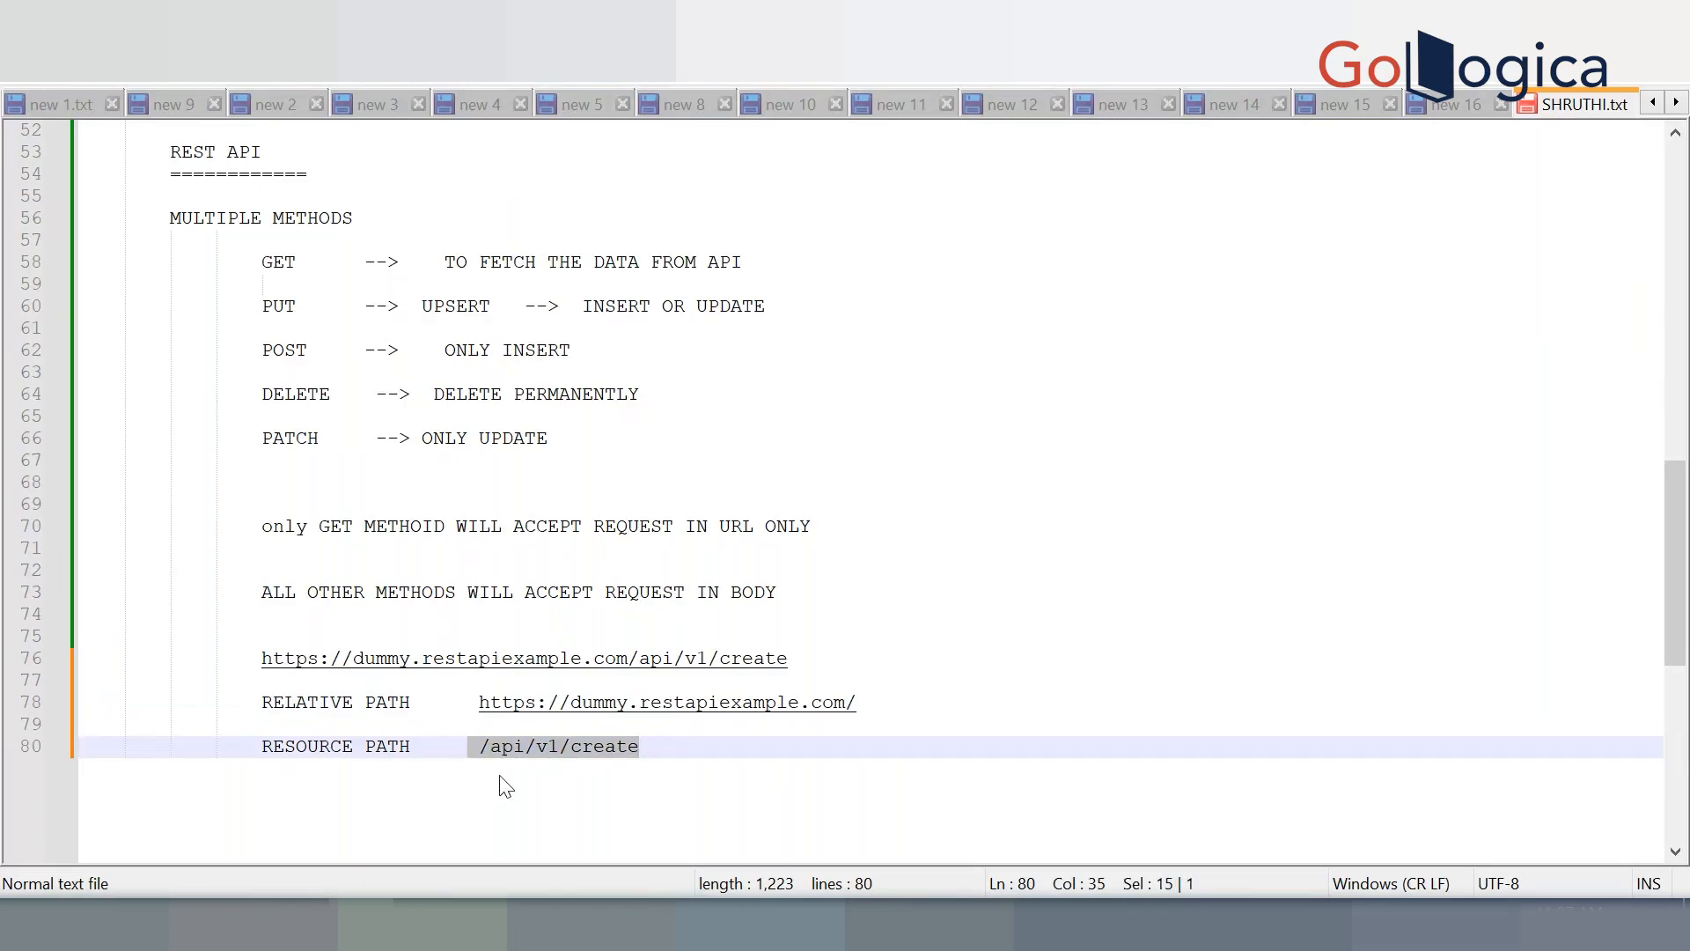
pyautogui.click(501, 776)
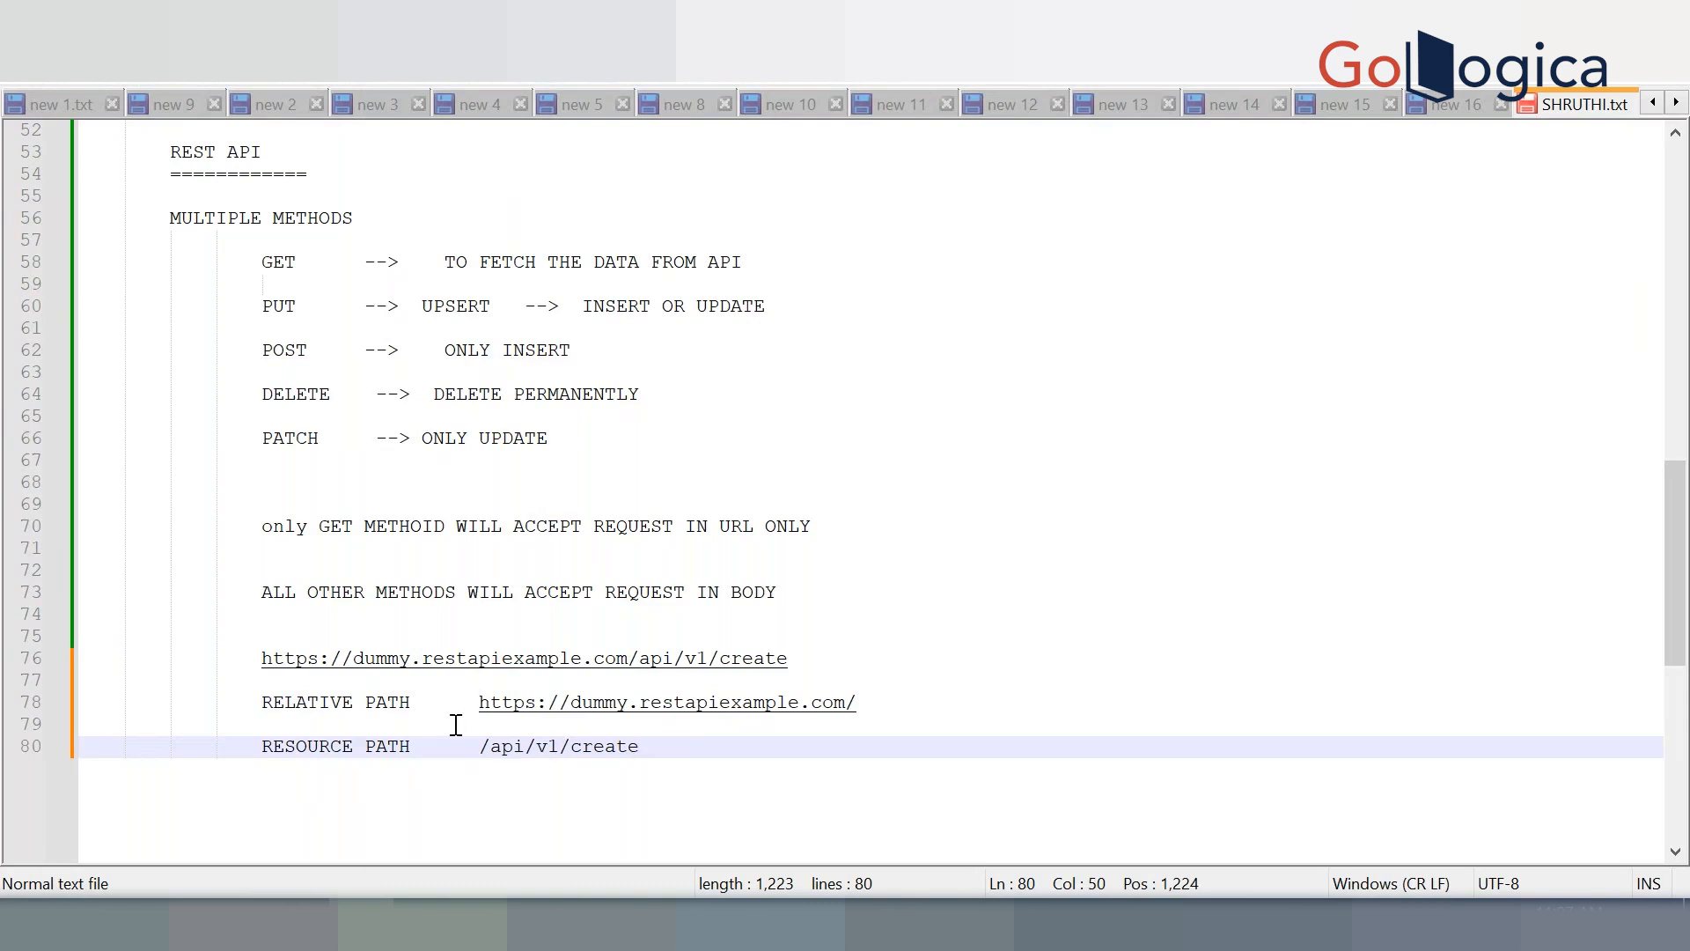
pyautogui.moveTo(465, 700); pyautogui.dragTo(889, 700)
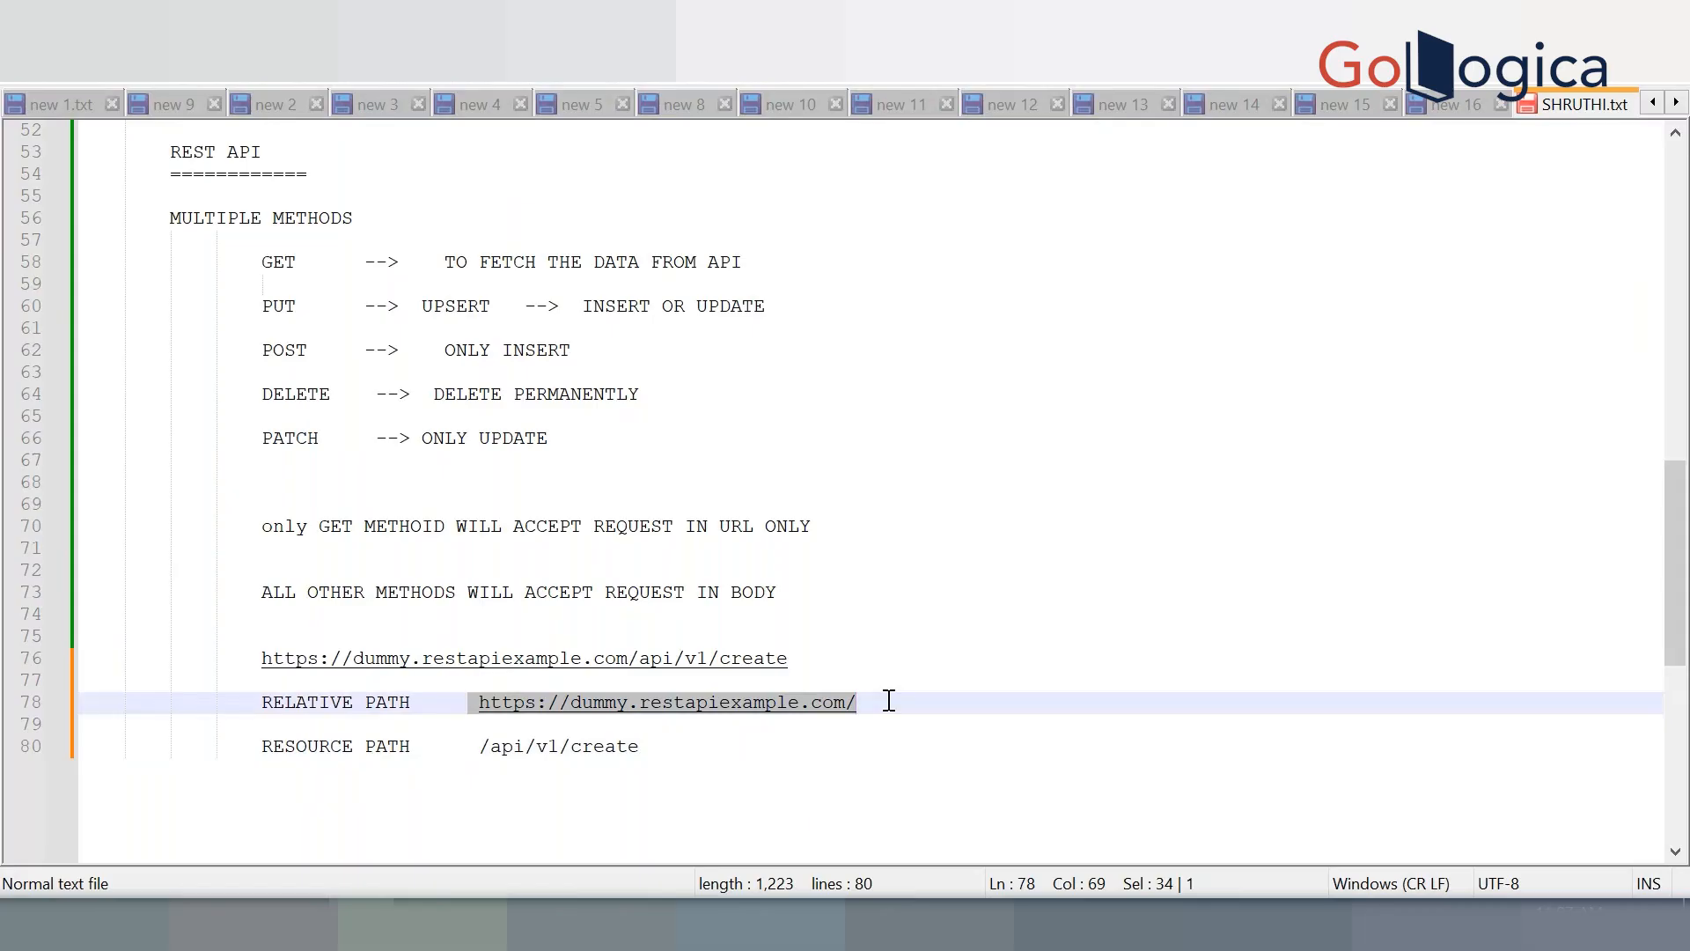
pyautogui.click(889, 700)
pyautogui.scroll(-1, 889, 700)
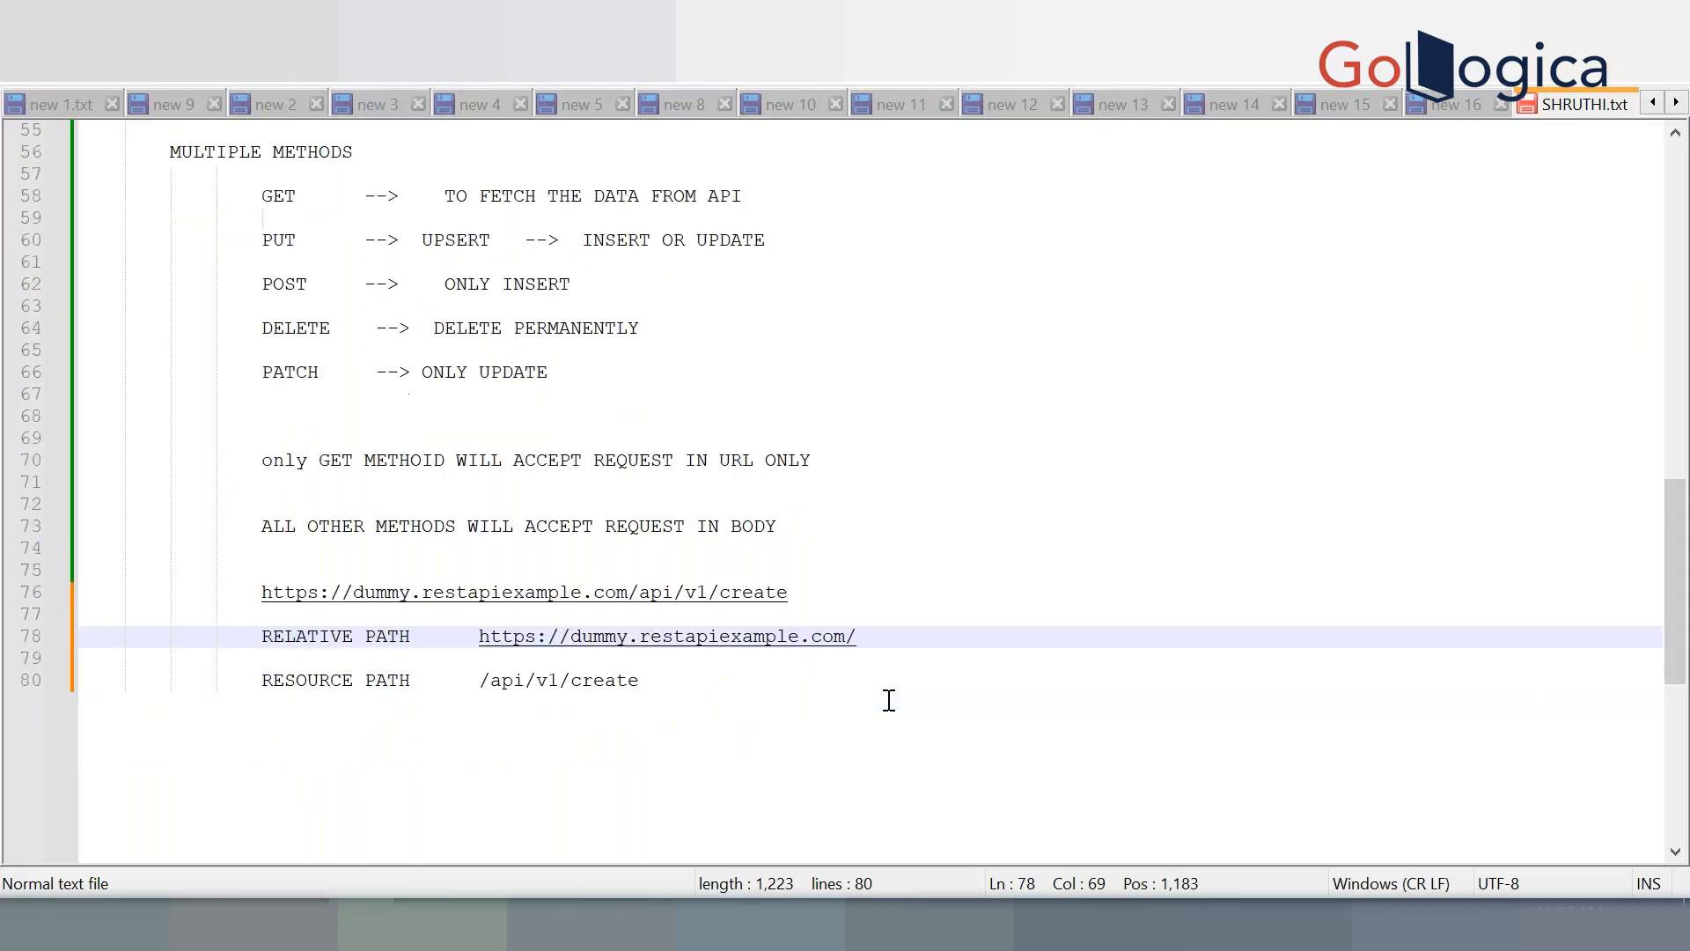
pyautogui.hotkey('ctrl', 's')
pyautogui.hotkey('alt', 'Tab')
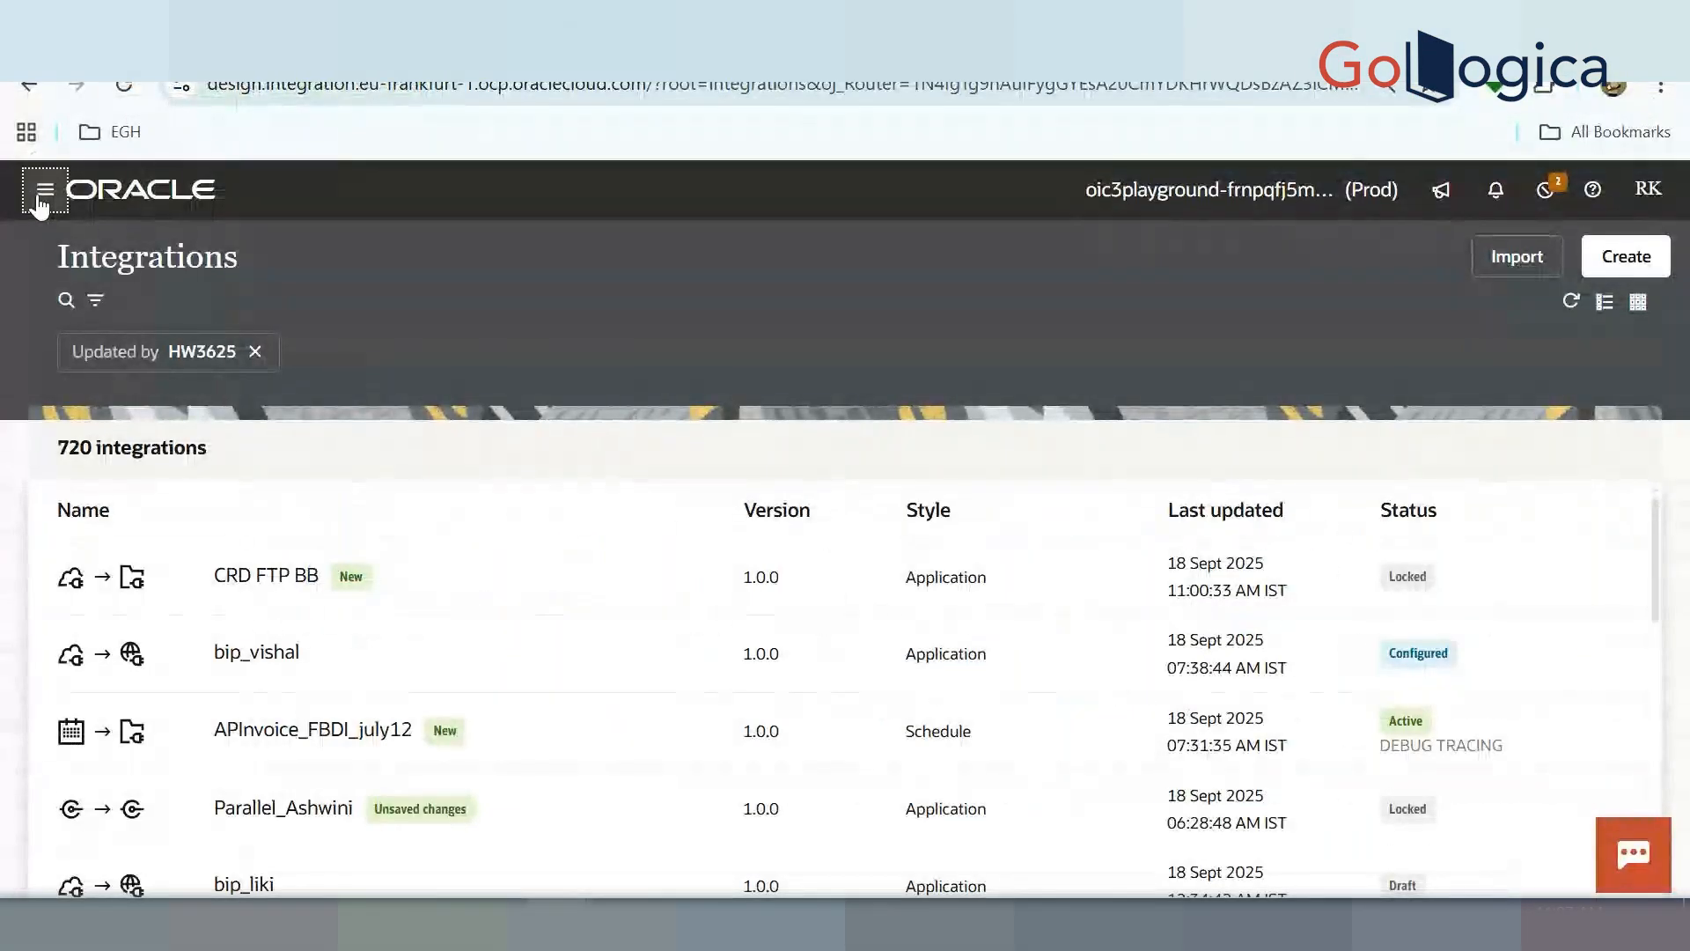
# From Design > Connections, start a new connection using the REST adapter
pyautogui.click(40, 192)
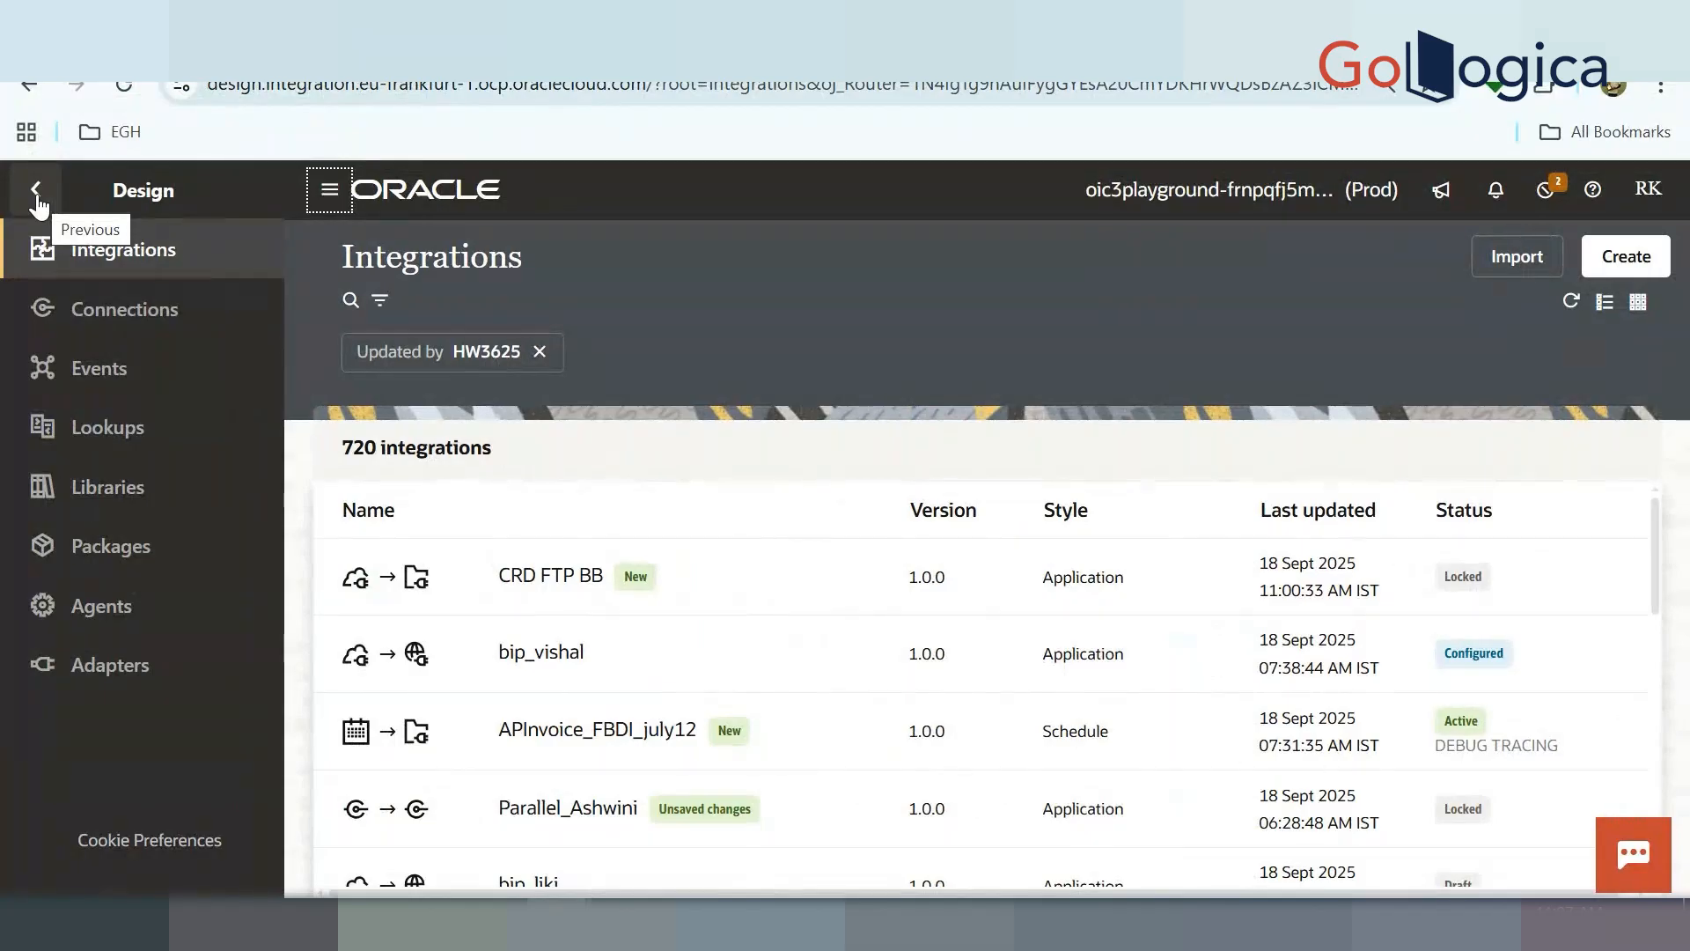
pyautogui.click(158, 314)
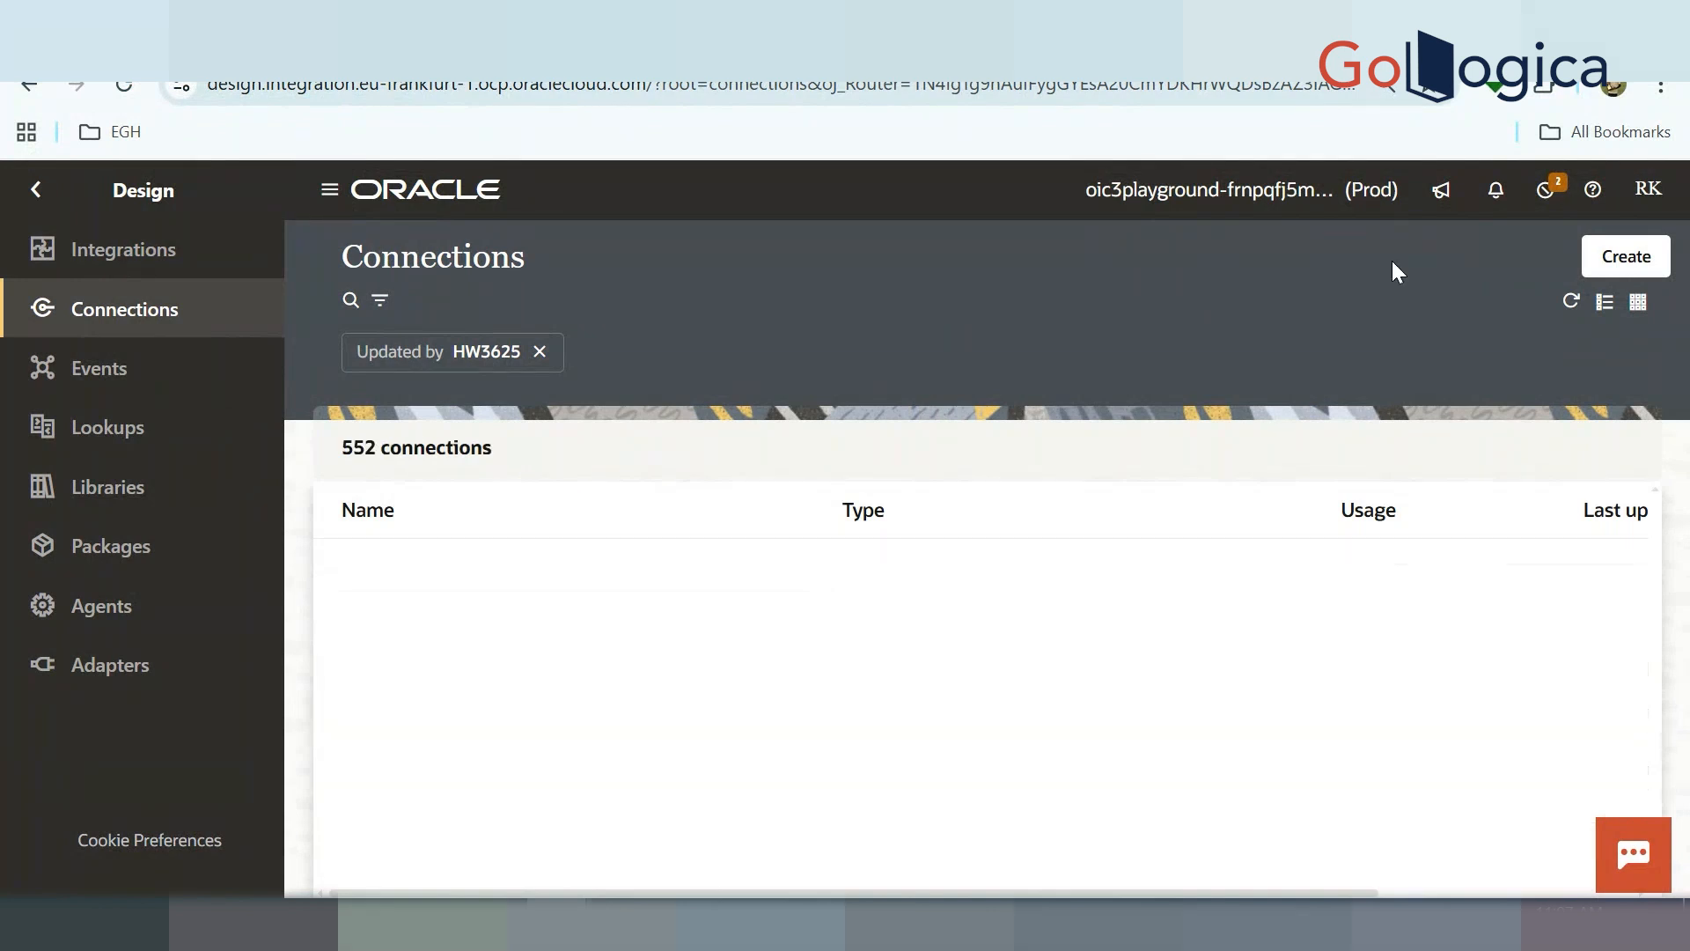
pyautogui.click(1605, 280)
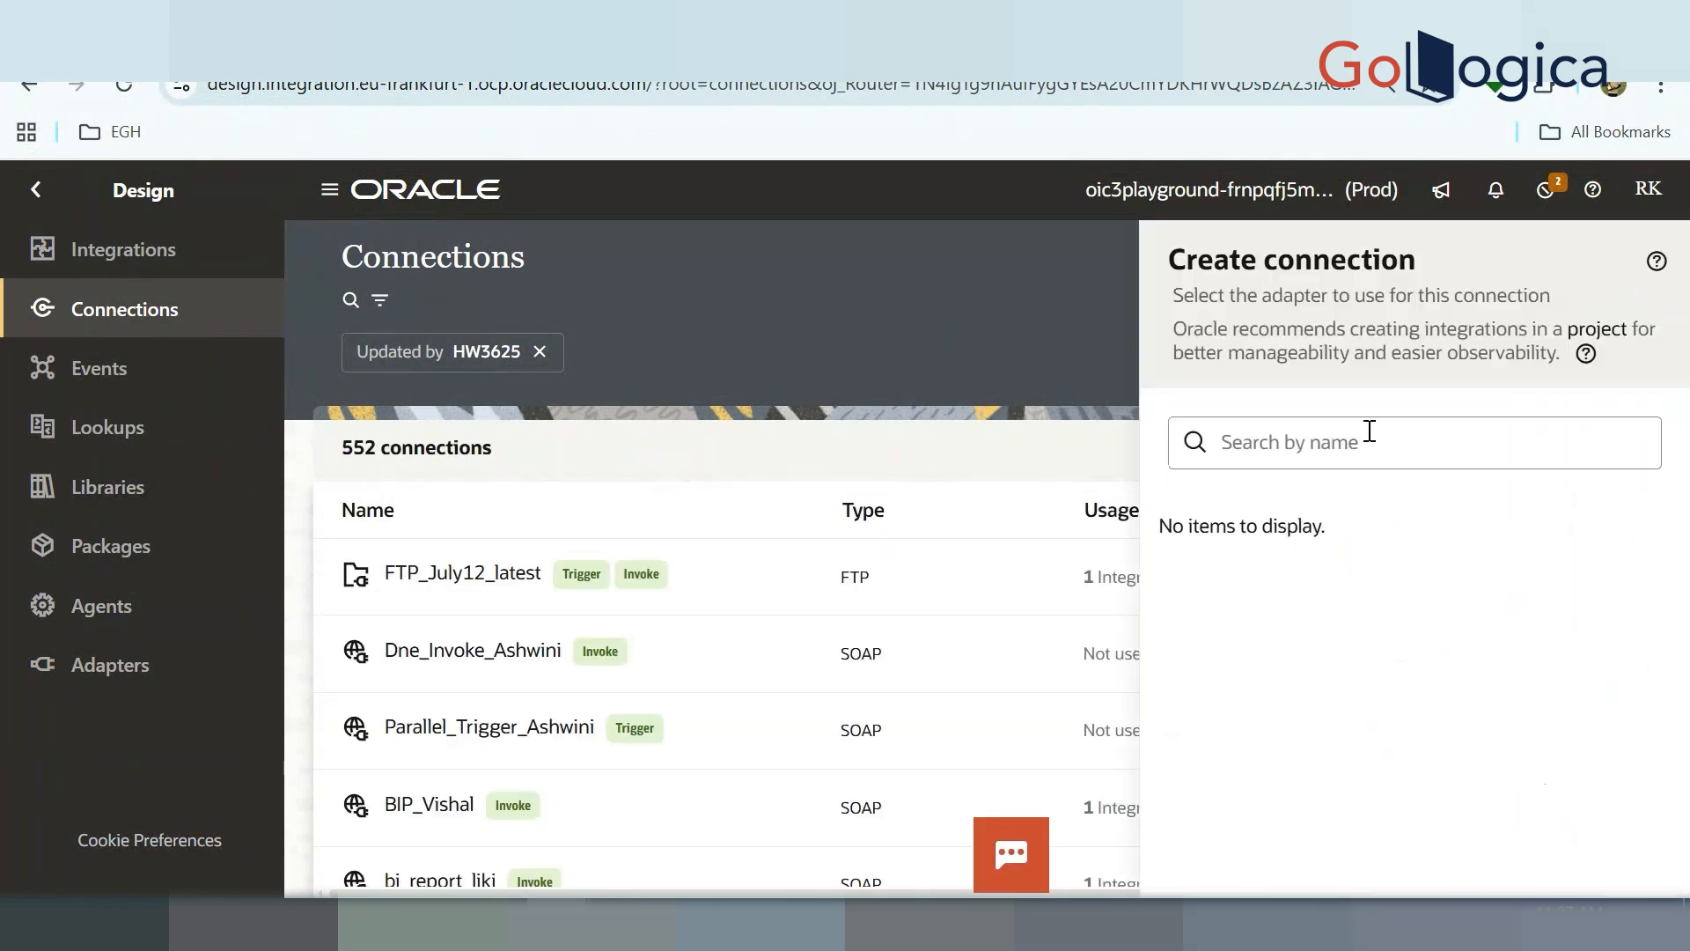
pyautogui.click(1357, 455)
pyautogui.write('REST')
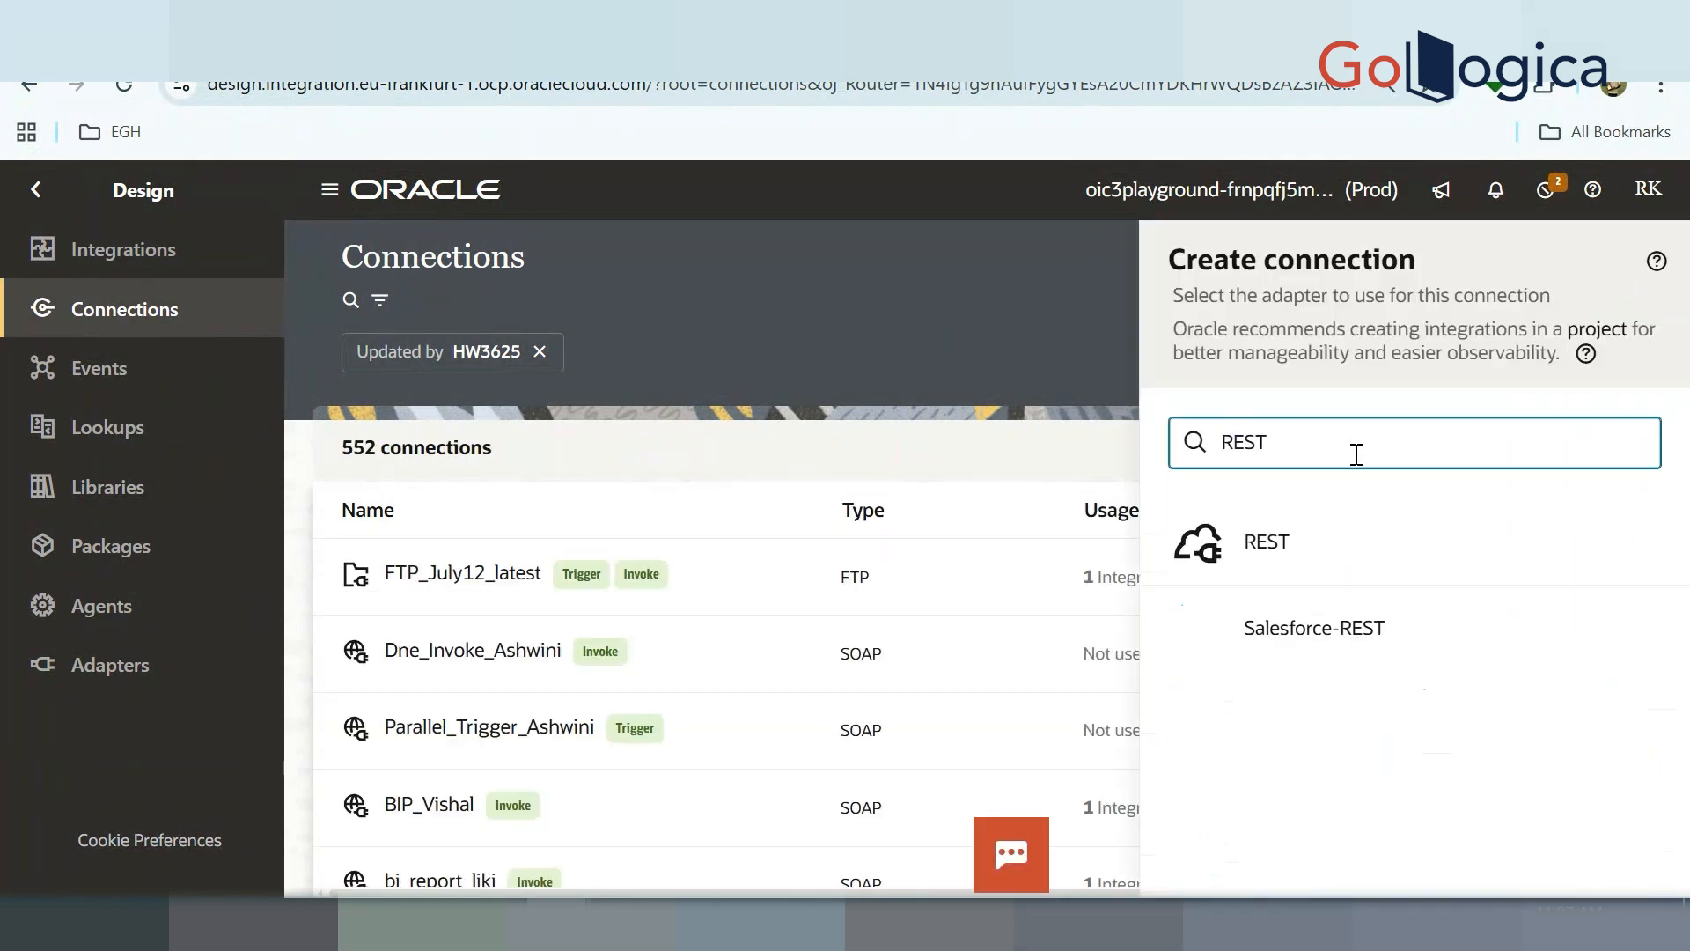
pyautogui.click(1306, 547)
# Name the REST connection, set its role to Trigger, and create it
pyautogui.click(1345, 406)
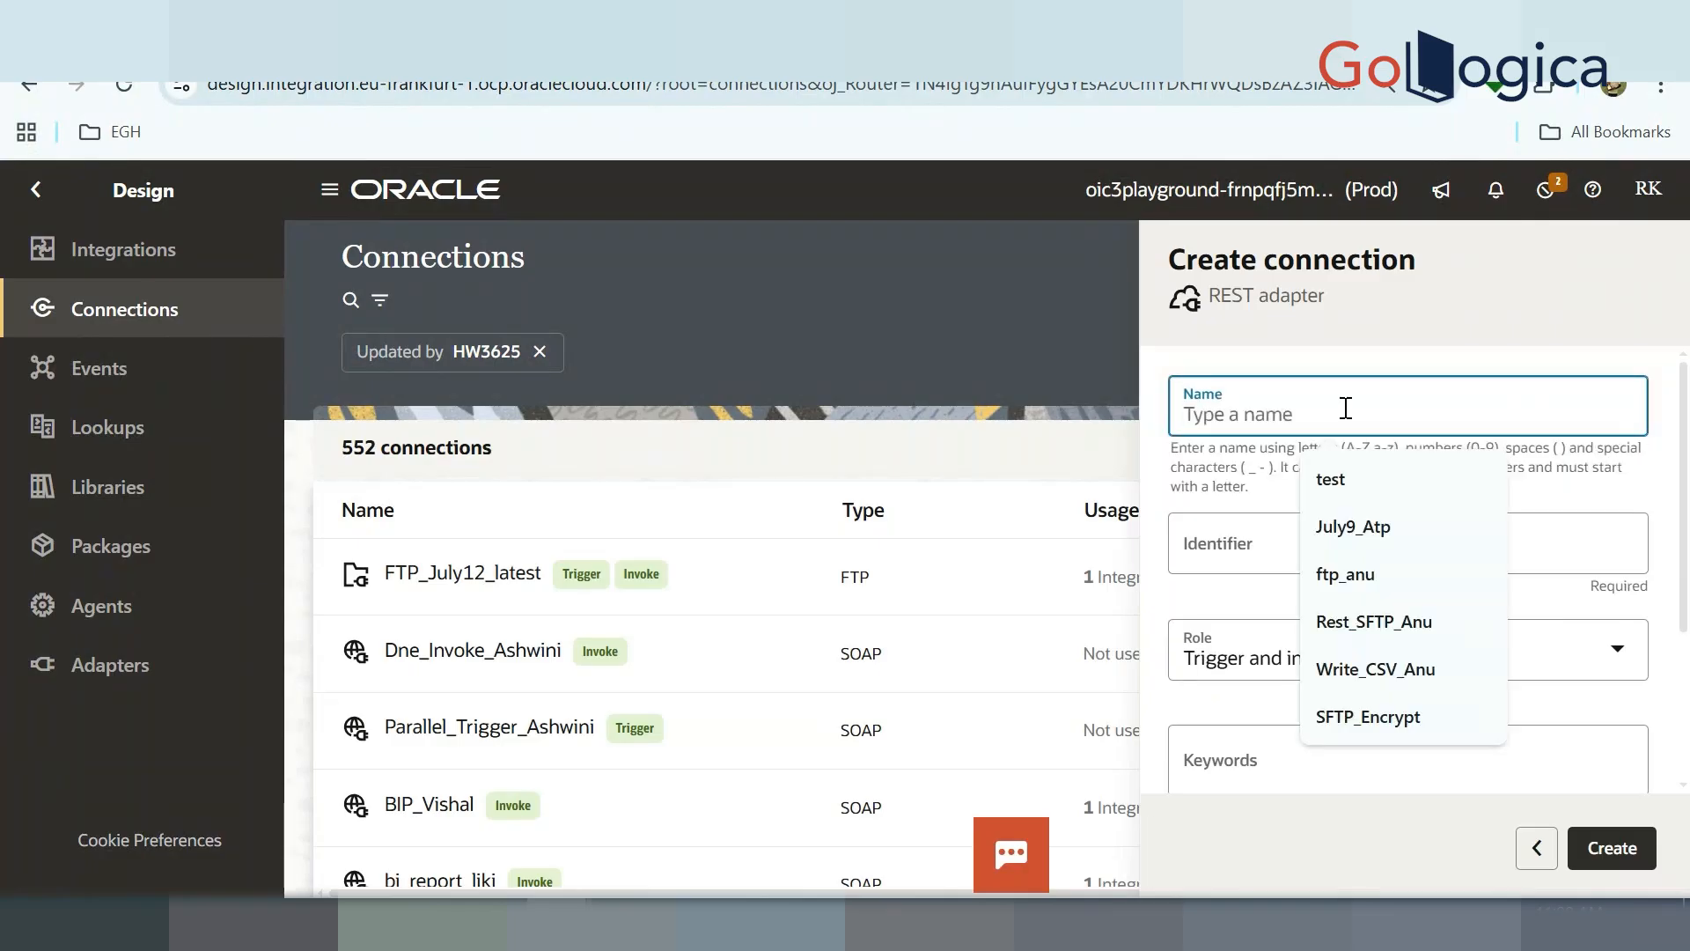
pyautogui.write('R')
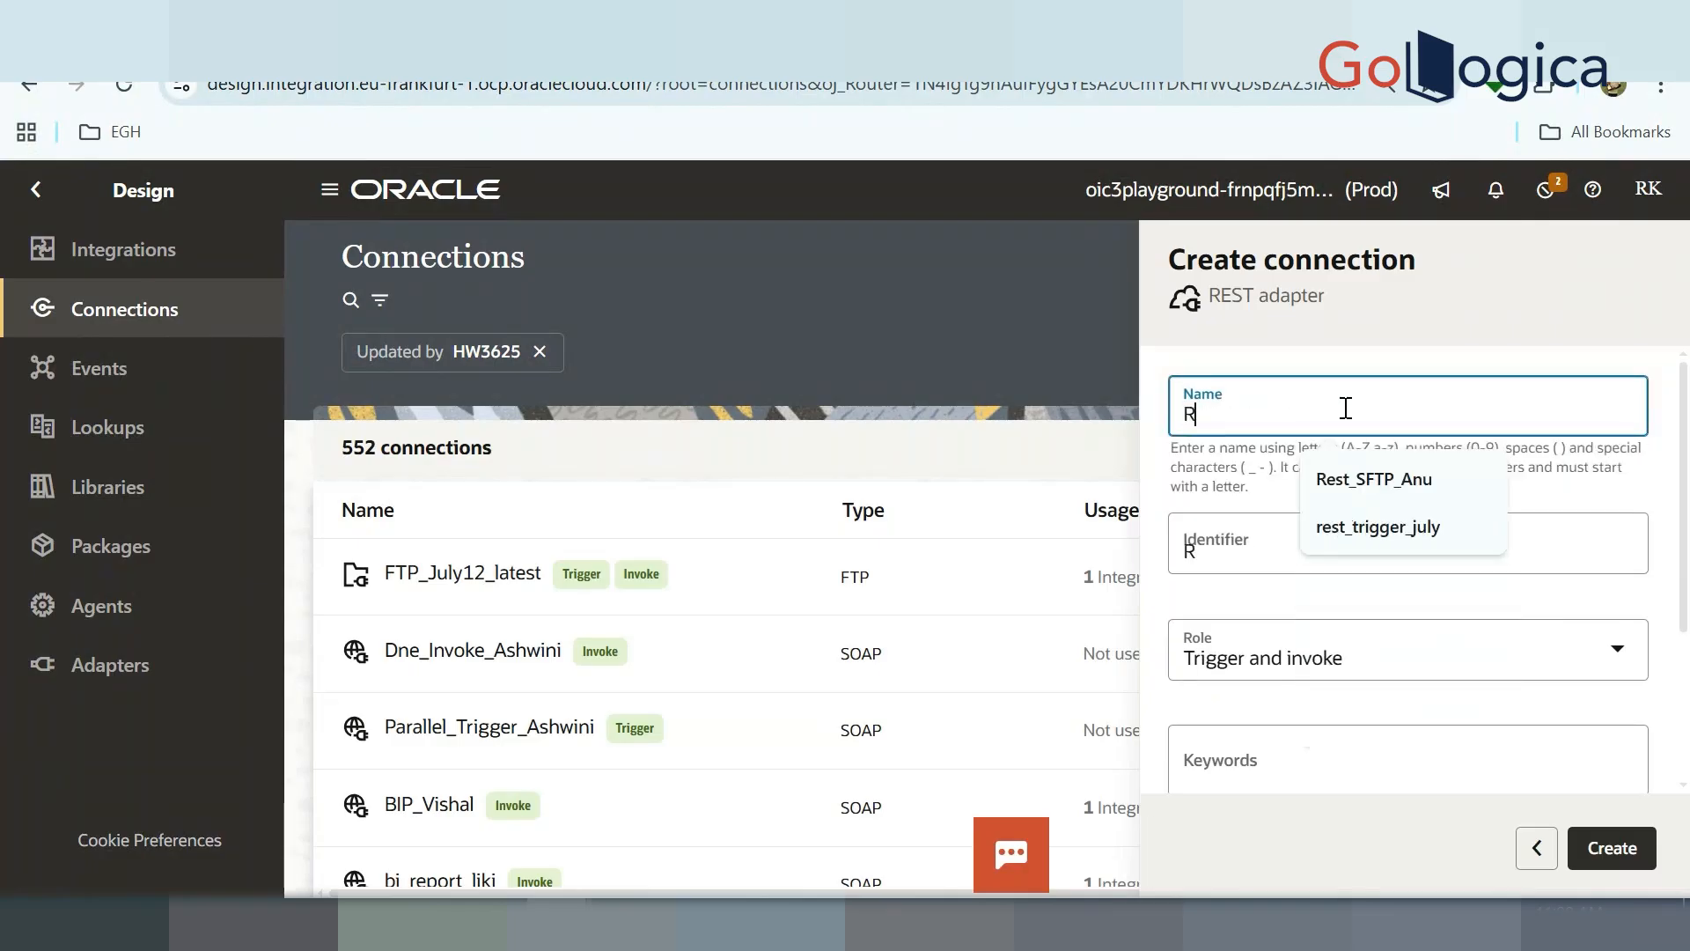
pyautogui.write('EST_SH')
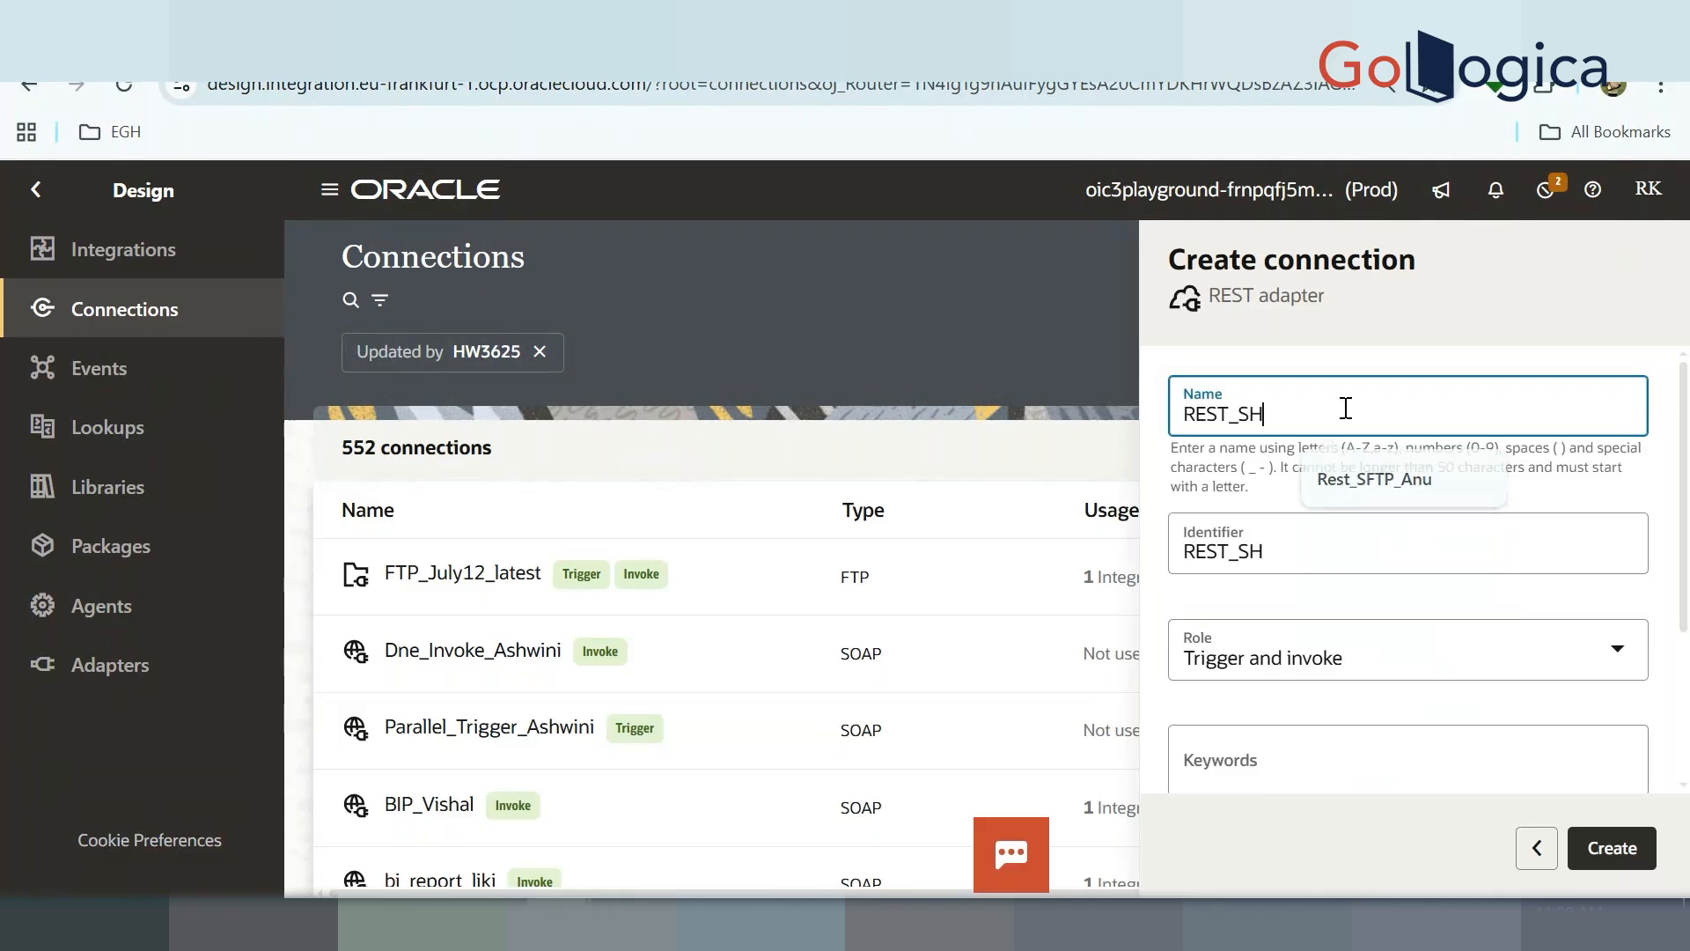
pyautogui.write('RUTHI')
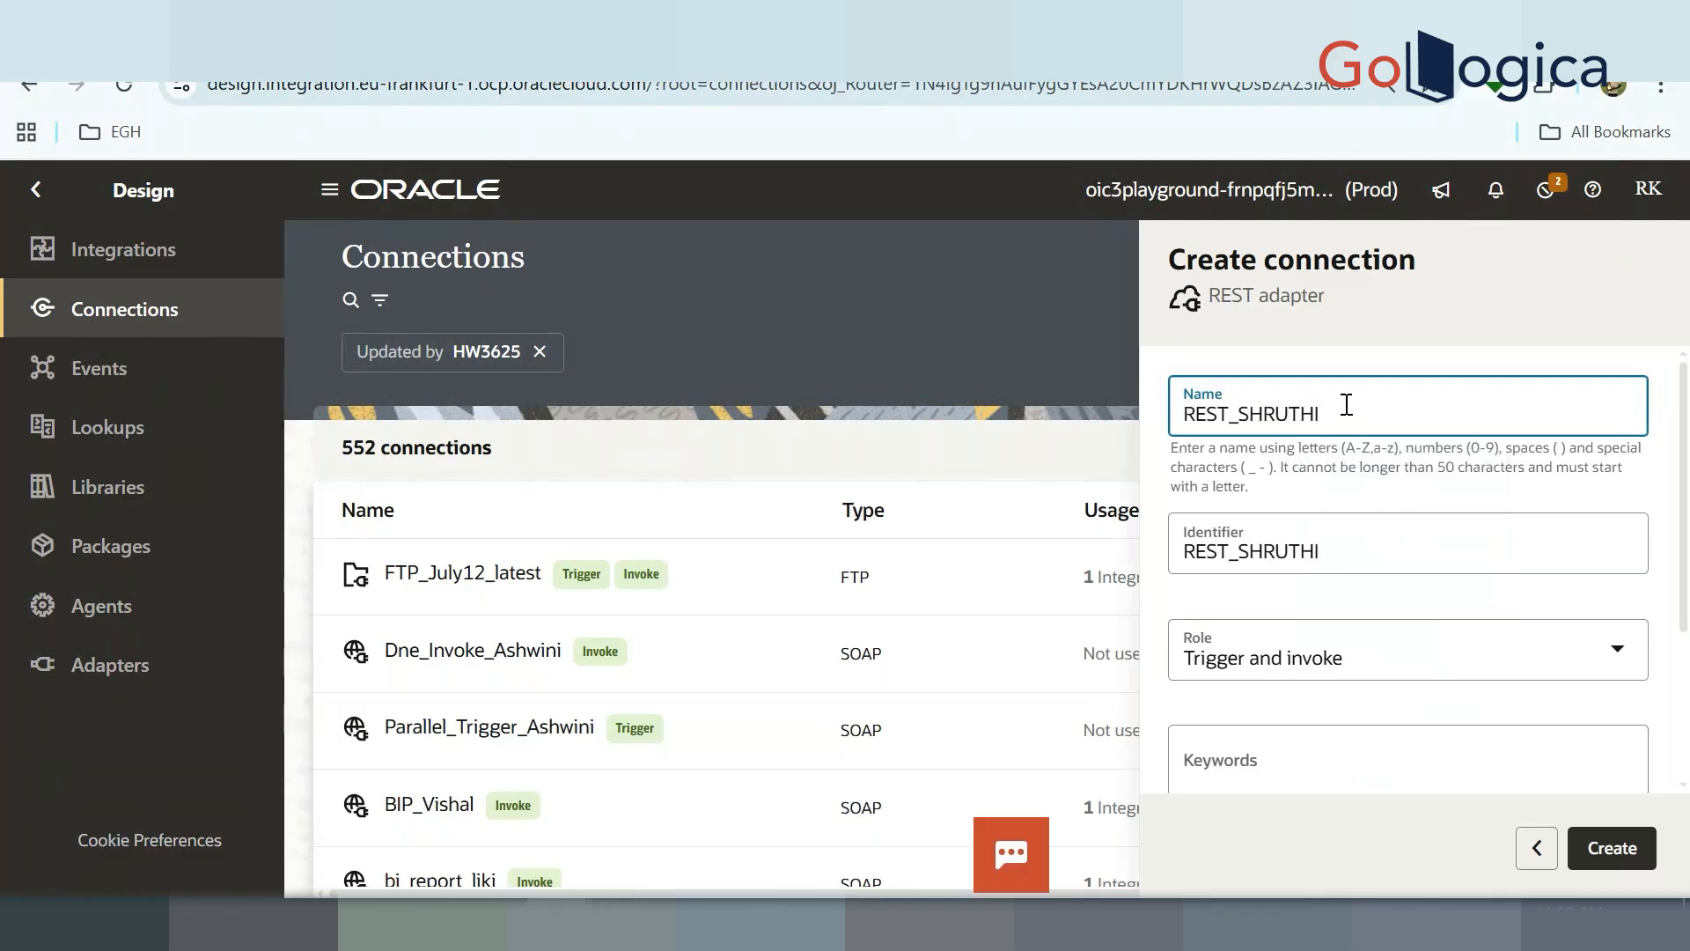
pyautogui.write('_TRI')
pyautogui.click(1385, 653)
pyautogui.click(1328, 738)
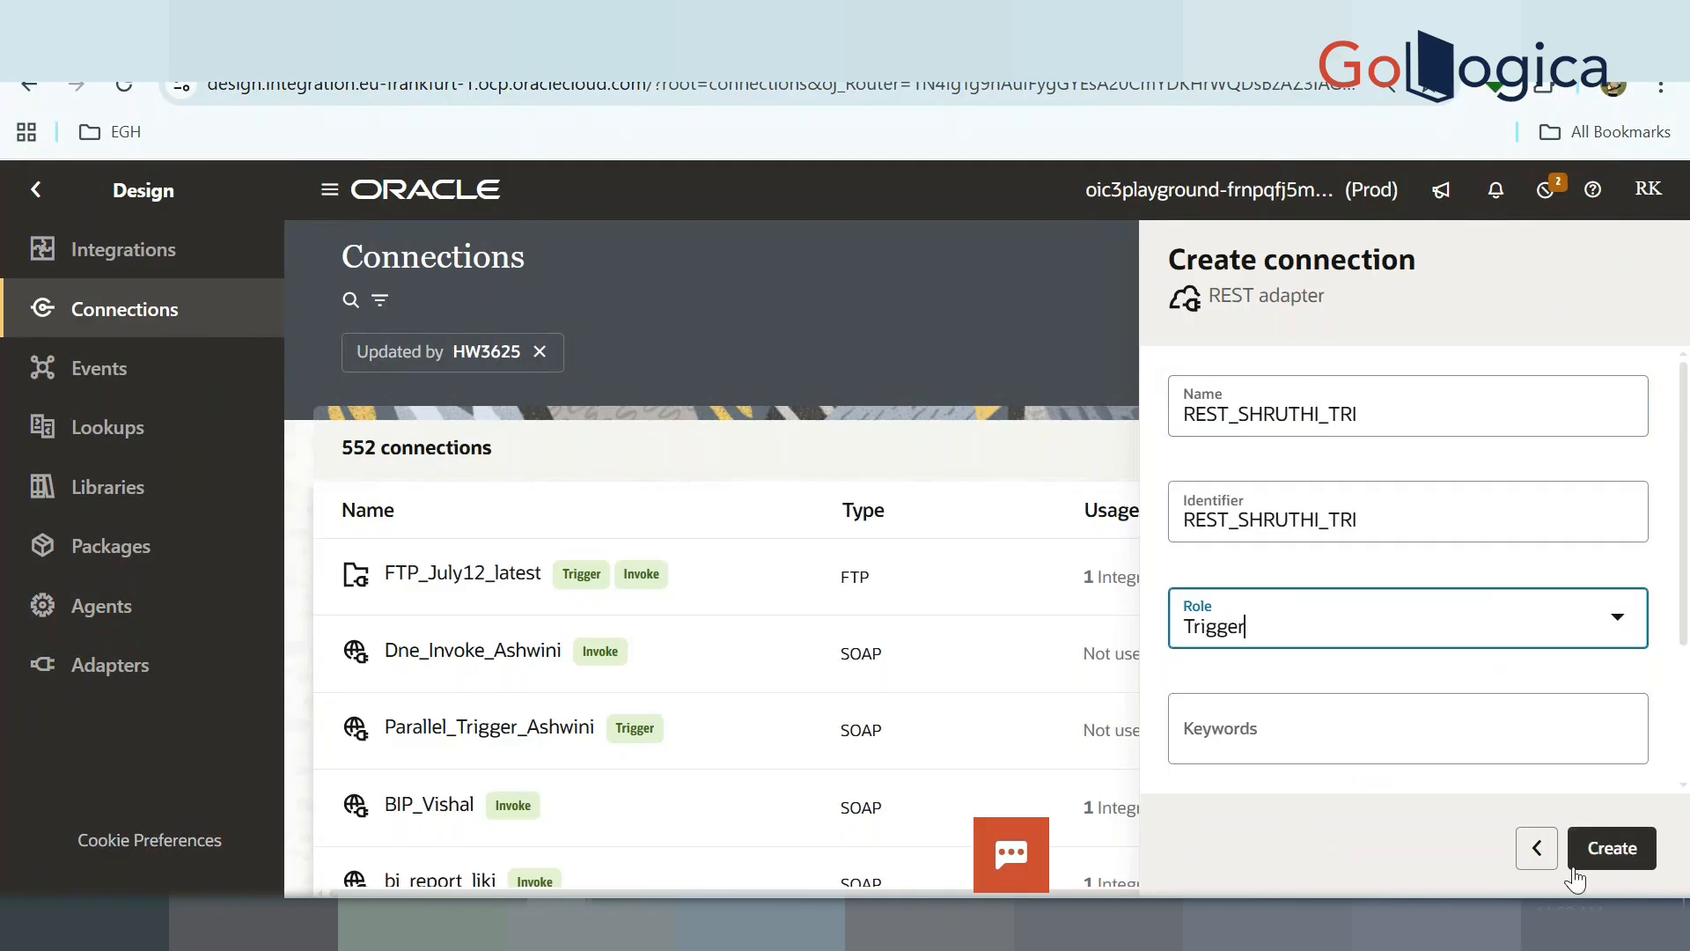
pyautogui.click(1632, 850)
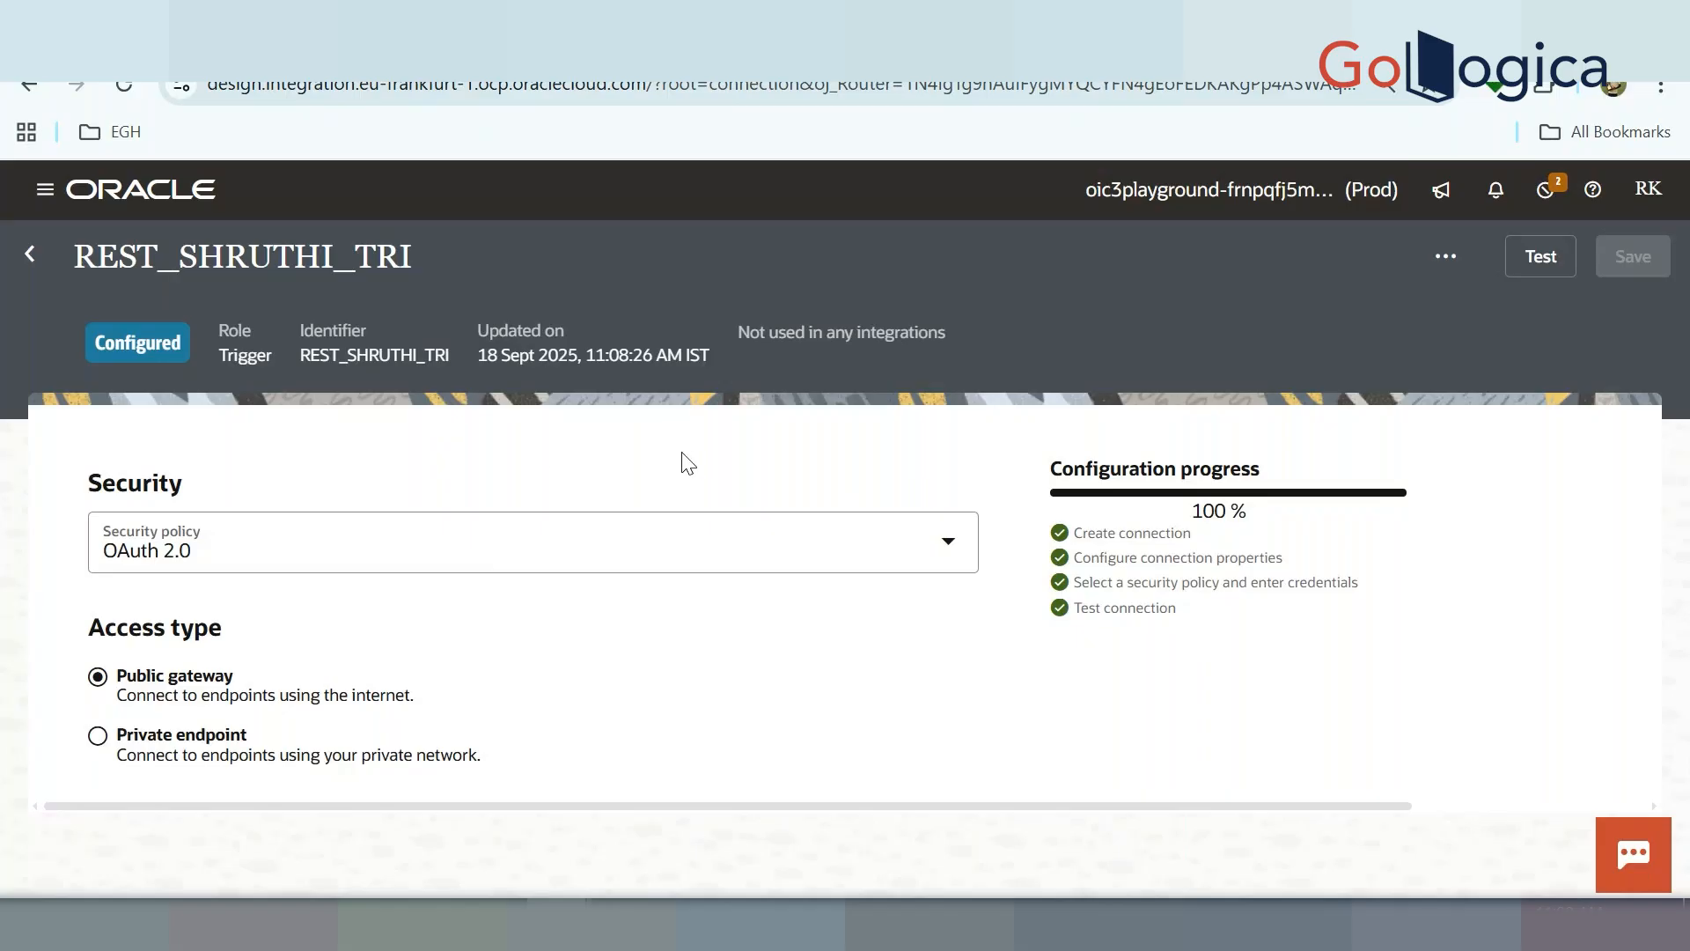
# Set the connection's security policy to Basic Authentication, test and save it, and go back to Connections
pyautogui.click(555, 548)
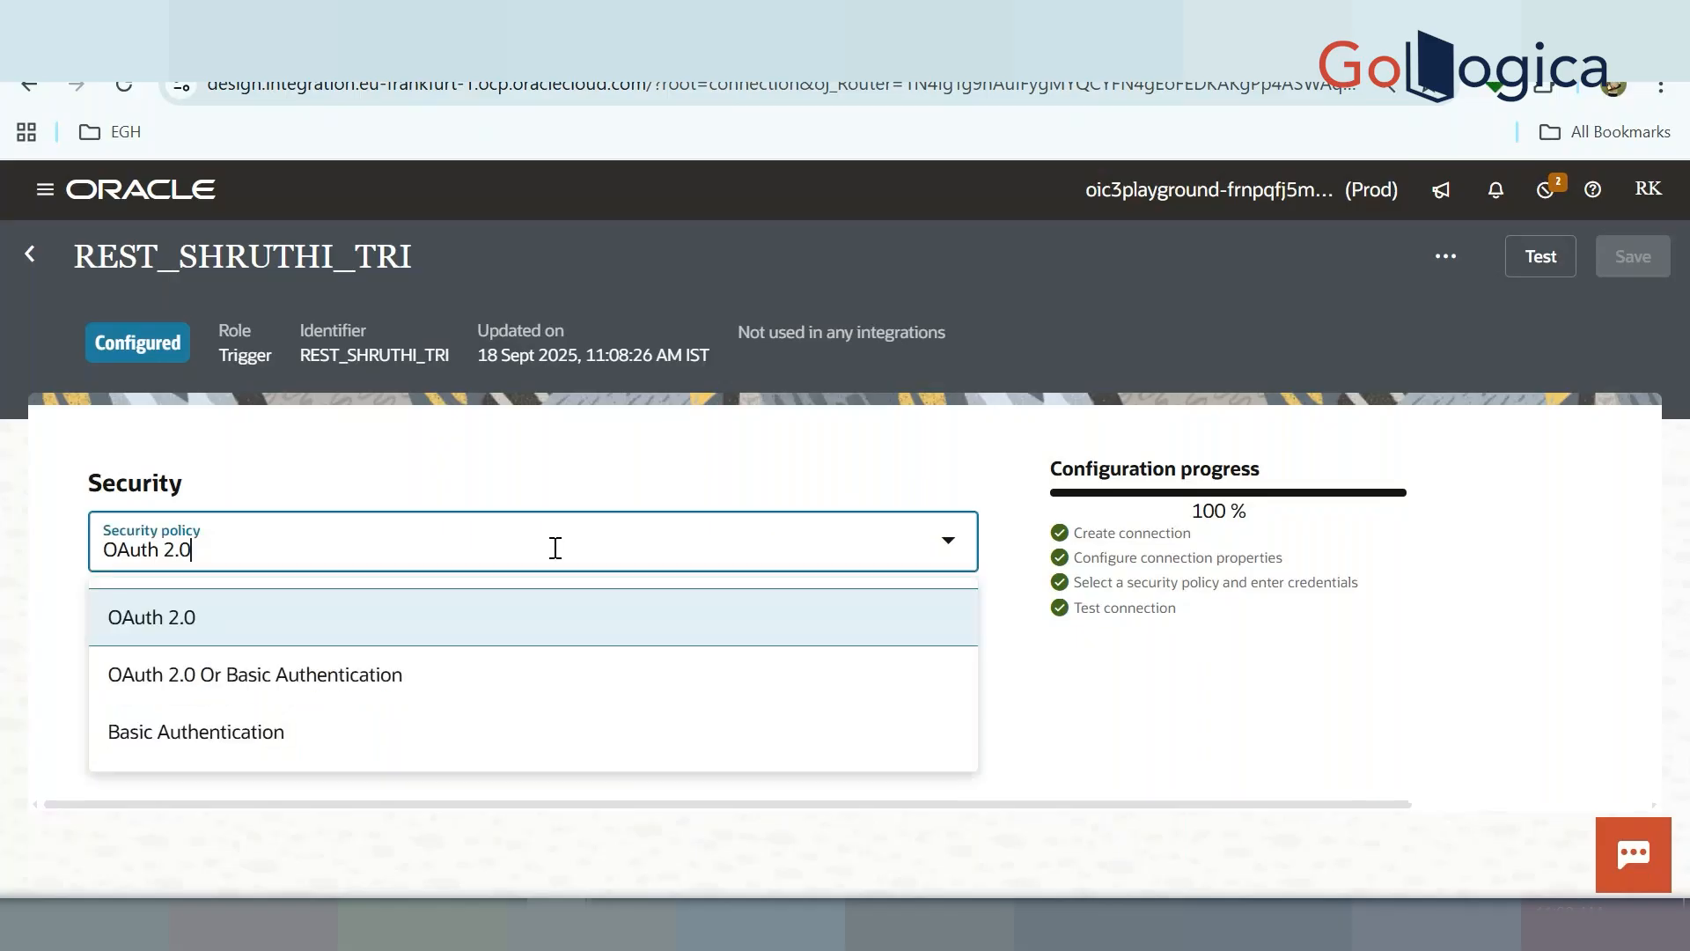
pyautogui.click(355, 744)
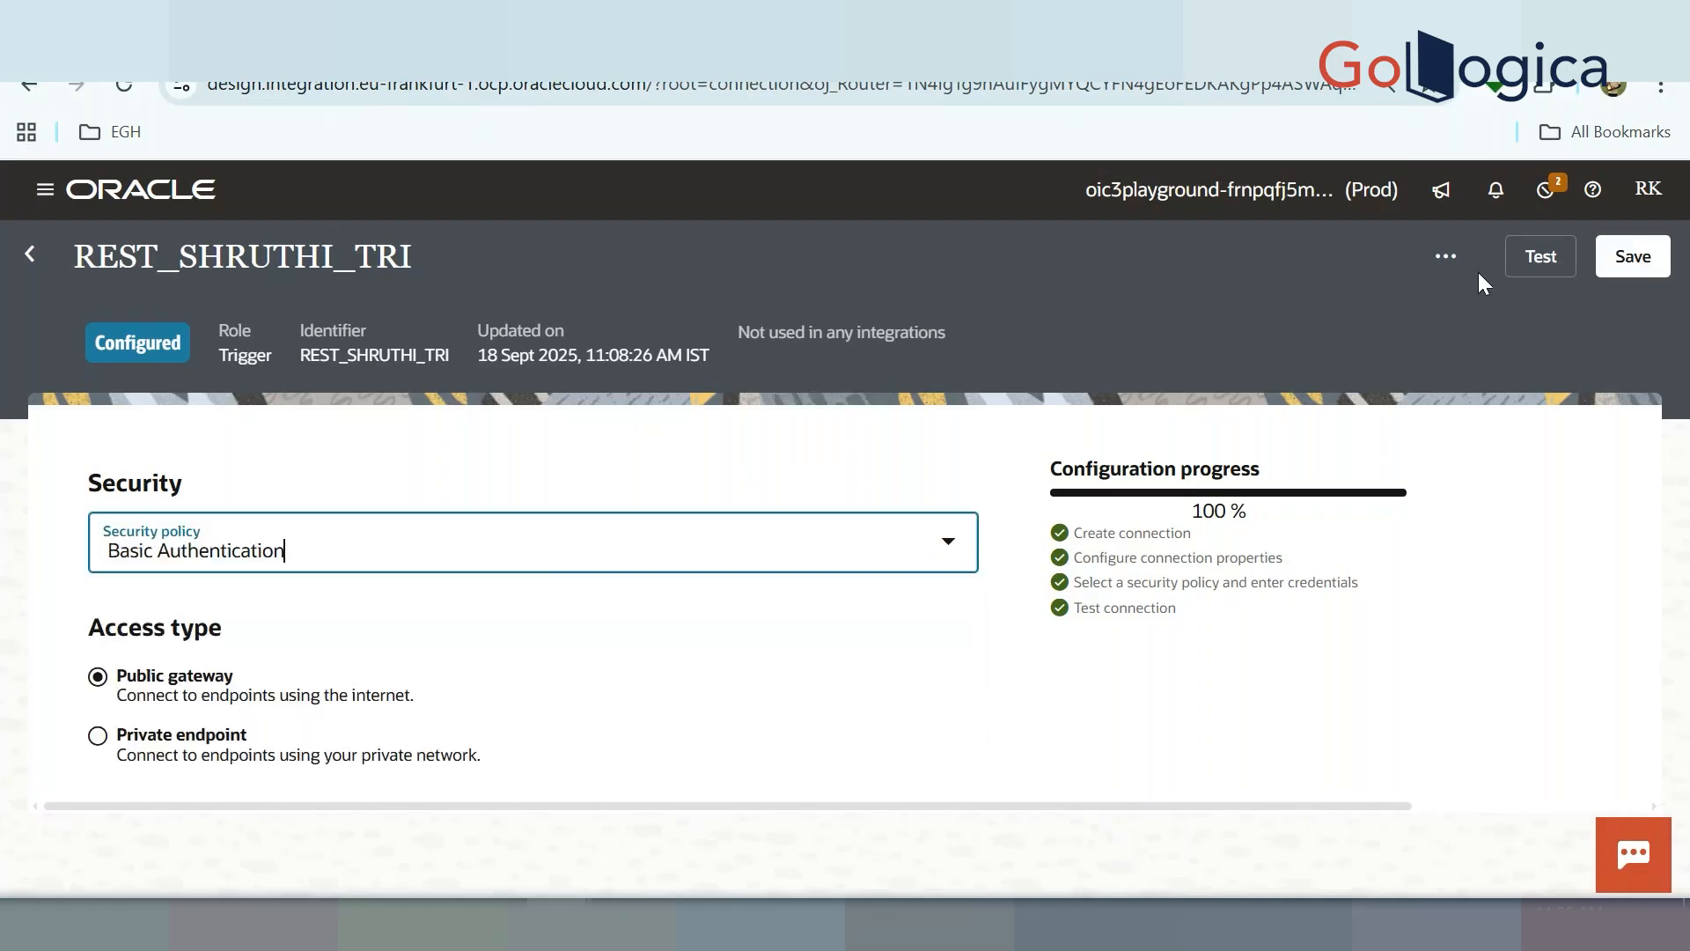
pyautogui.click(1525, 264)
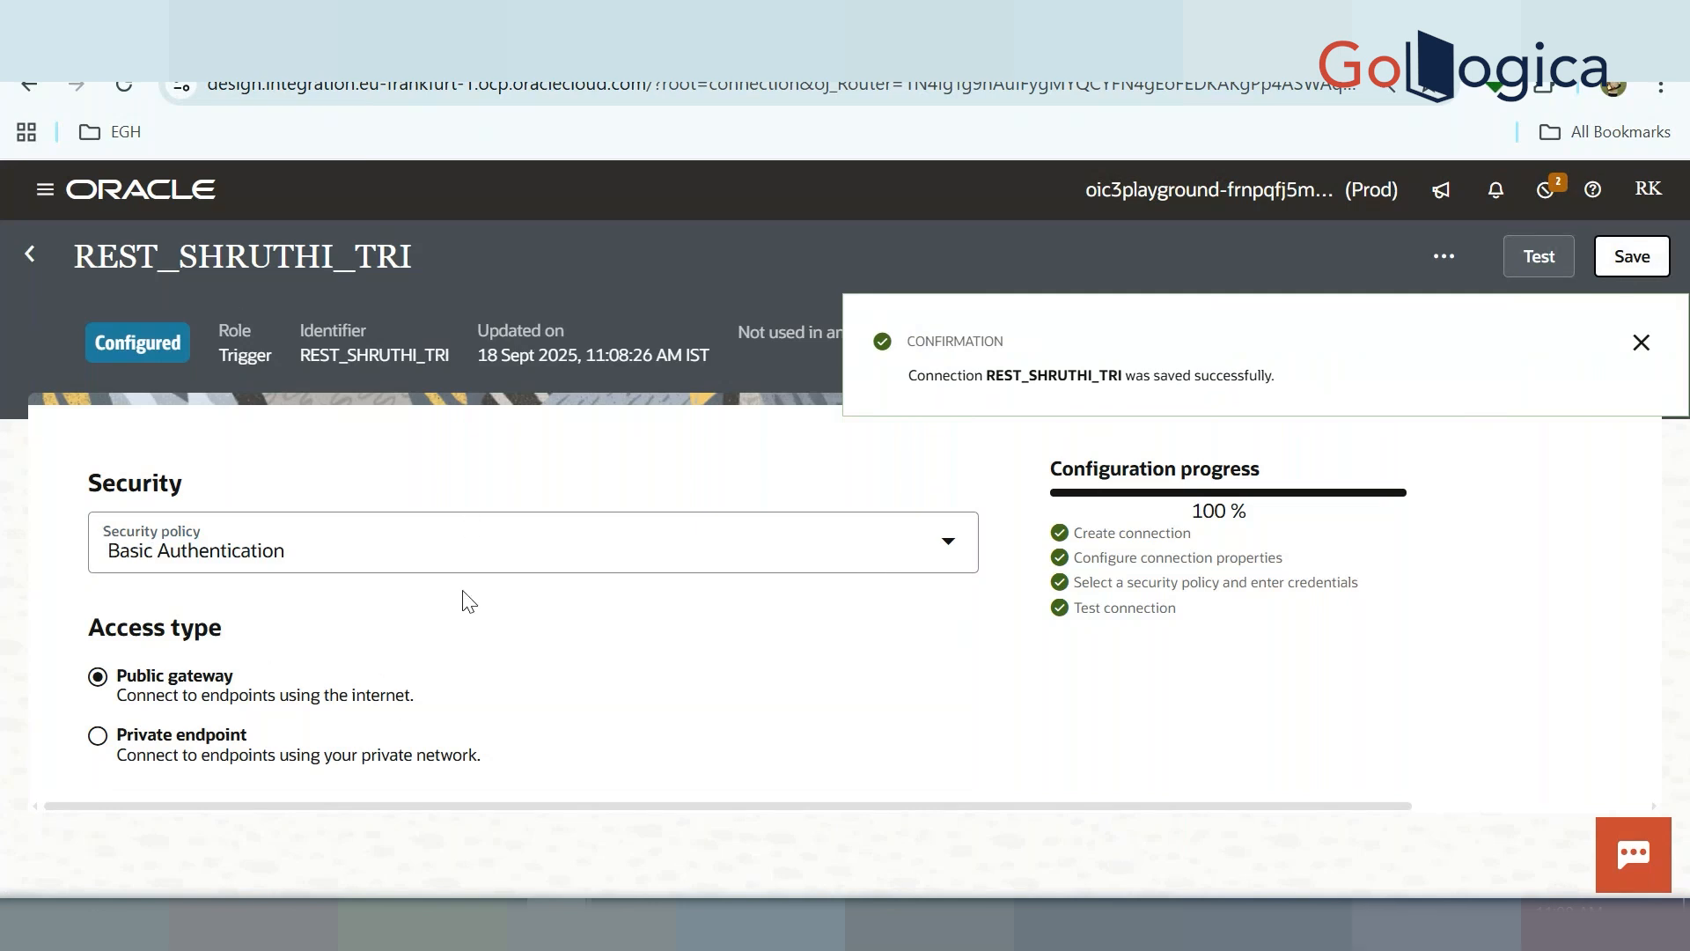
pyautogui.click(33, 259)
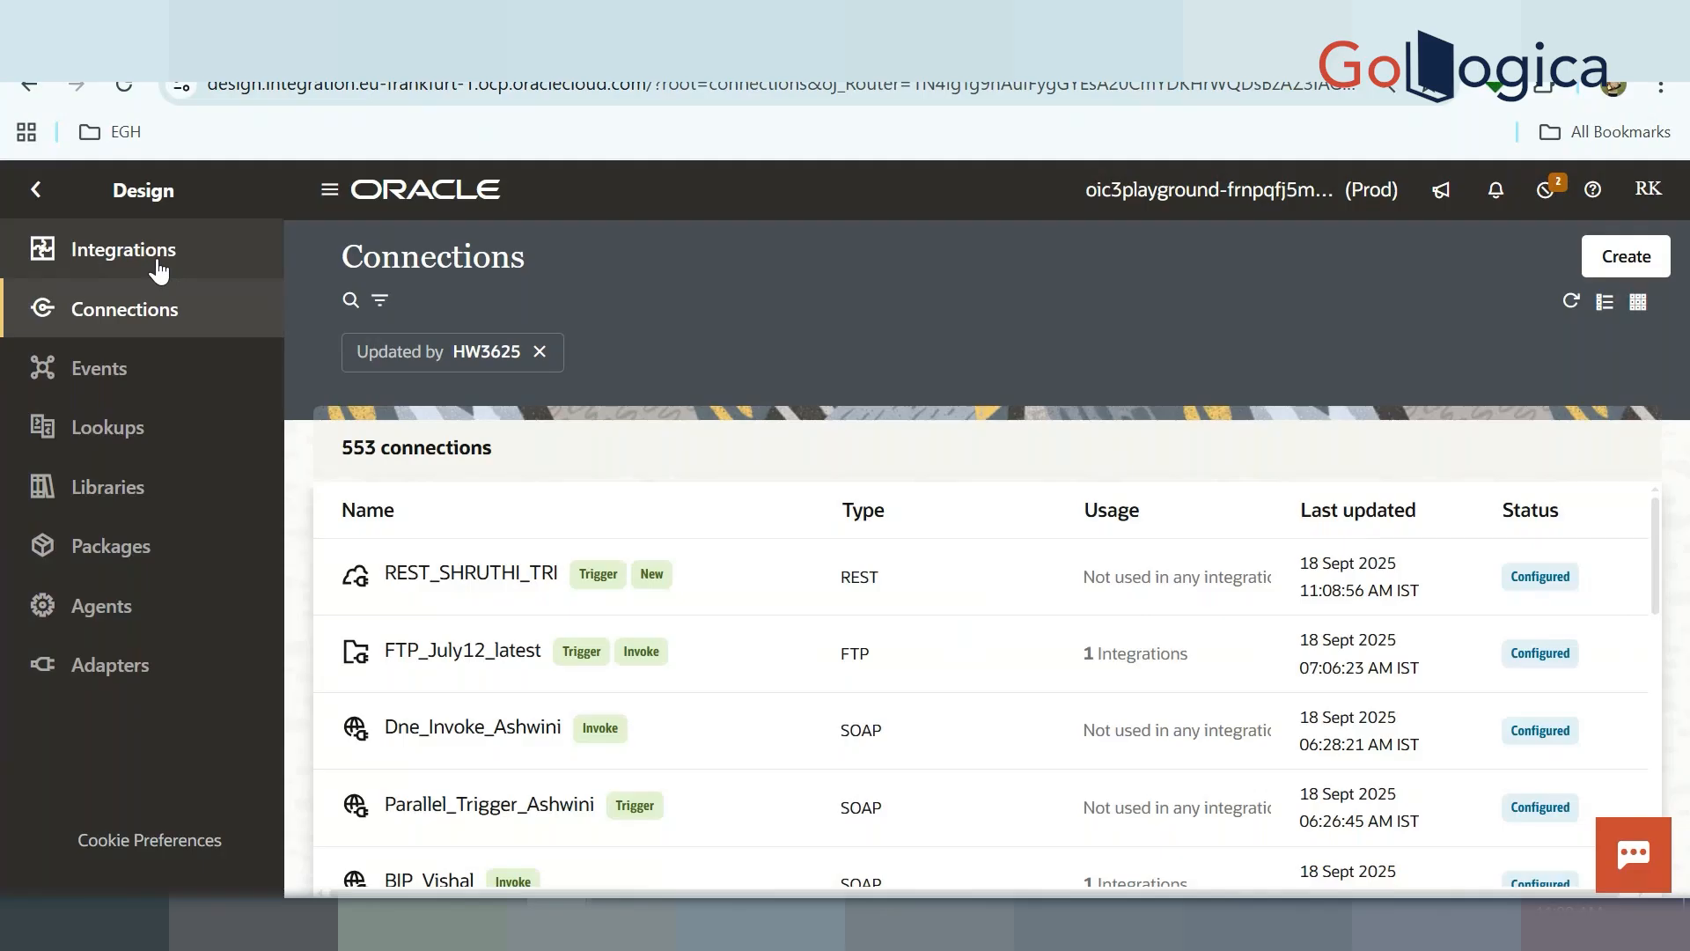
# From the Integrations page, start creating a new integration to see the Application, Schedule and Event styles
pyautogui.click(159, 269)
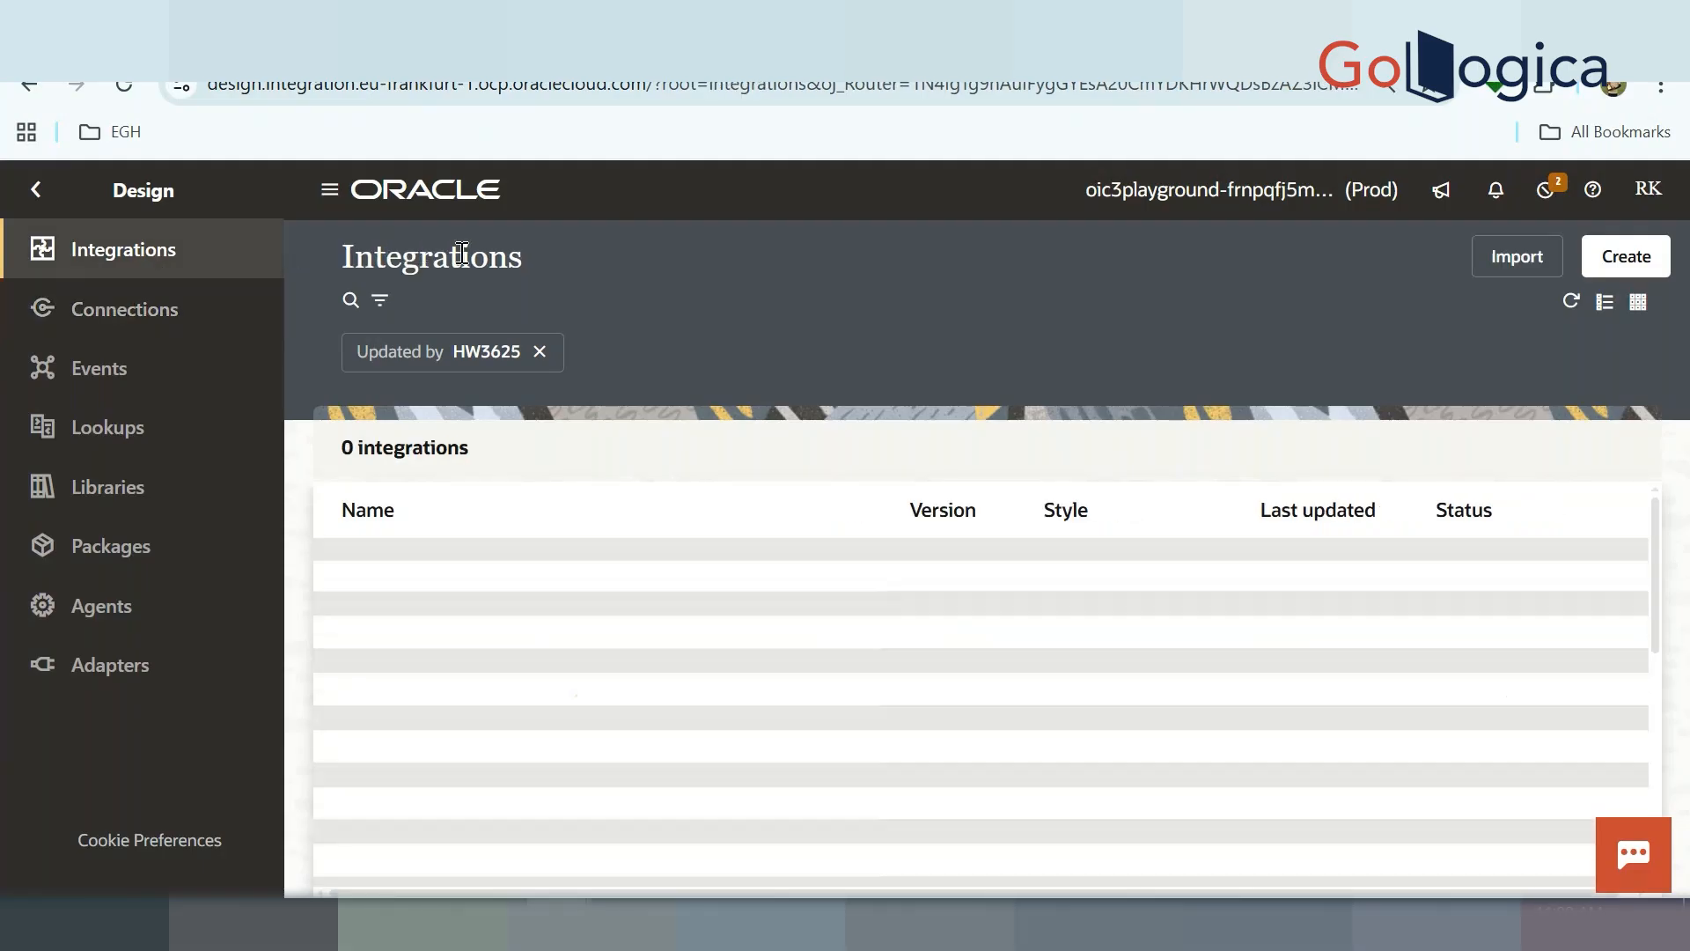
pyautogui.click(1620, 265)
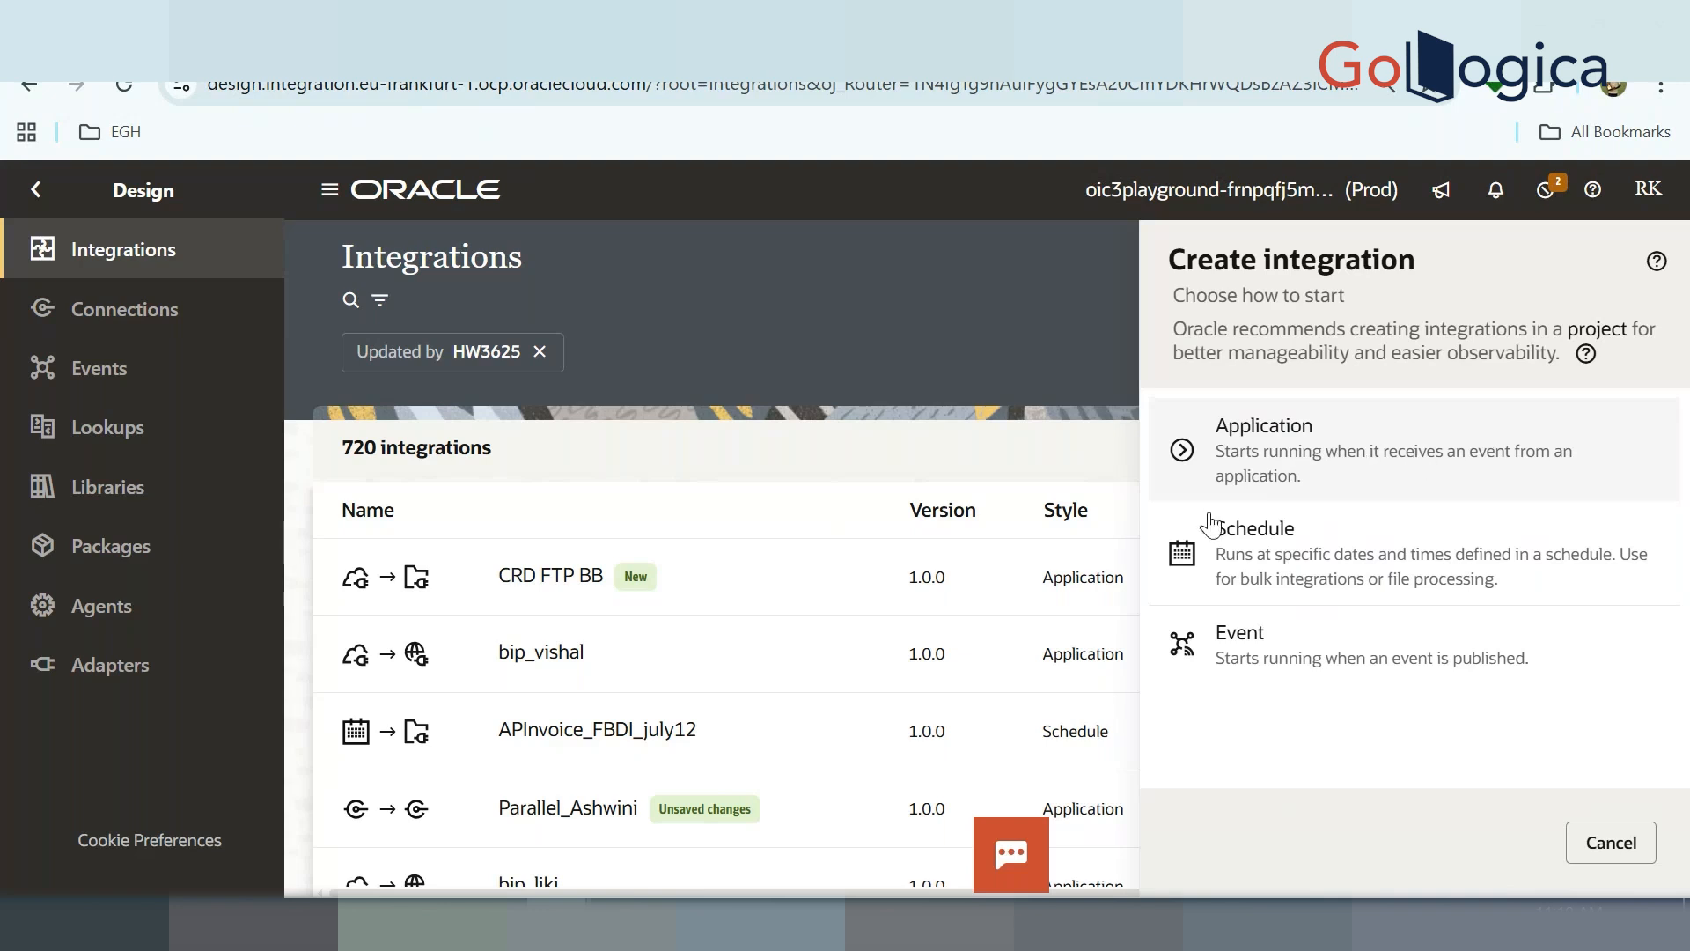
# Create an Application-style integration named FULLNAME_REST_sh
pyautogui.click(1326, 483)
pyautogui.click(1347, 441)
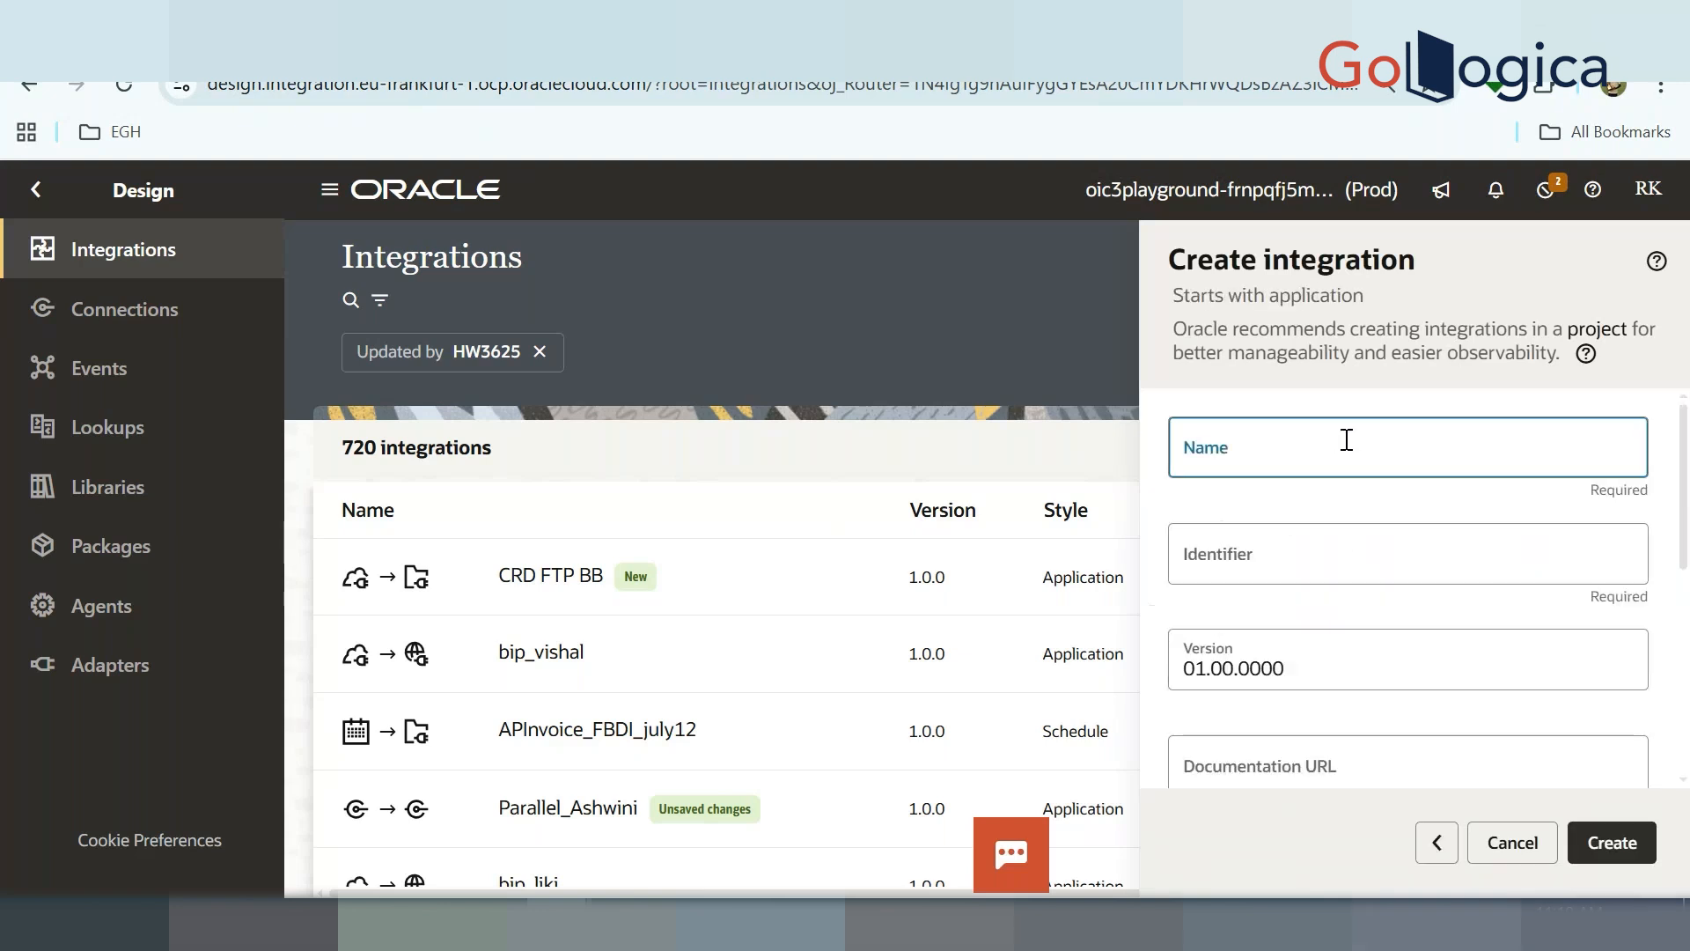
pyautogui.write('FULL')
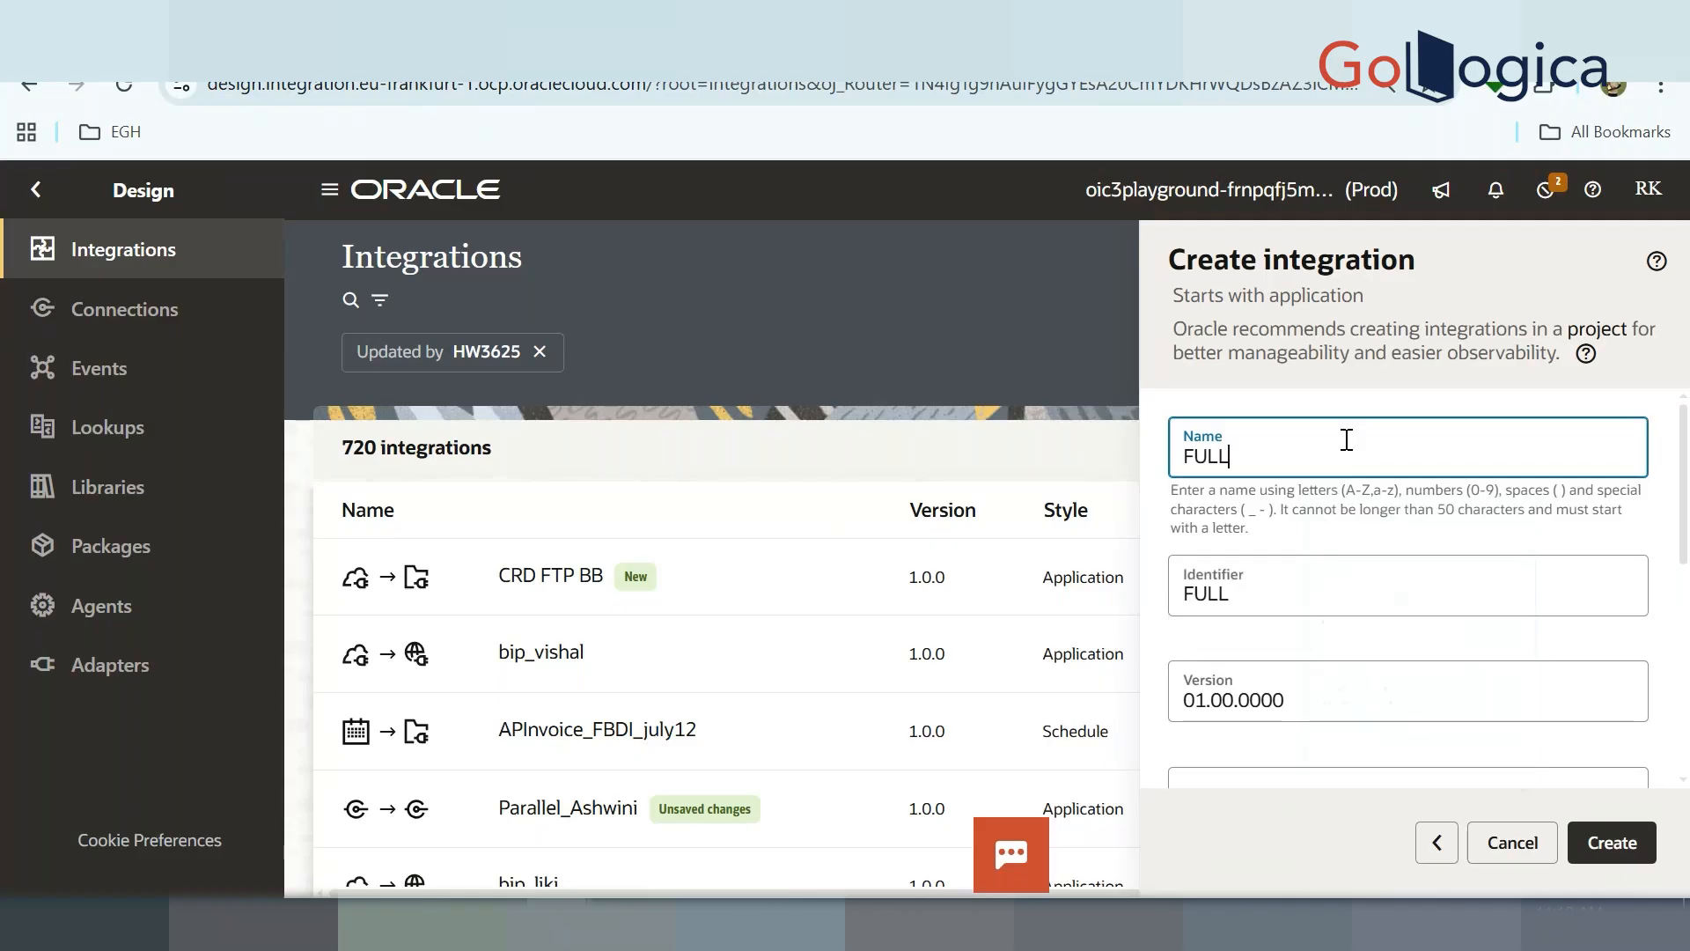
pyautogui.write('NAME_REST')
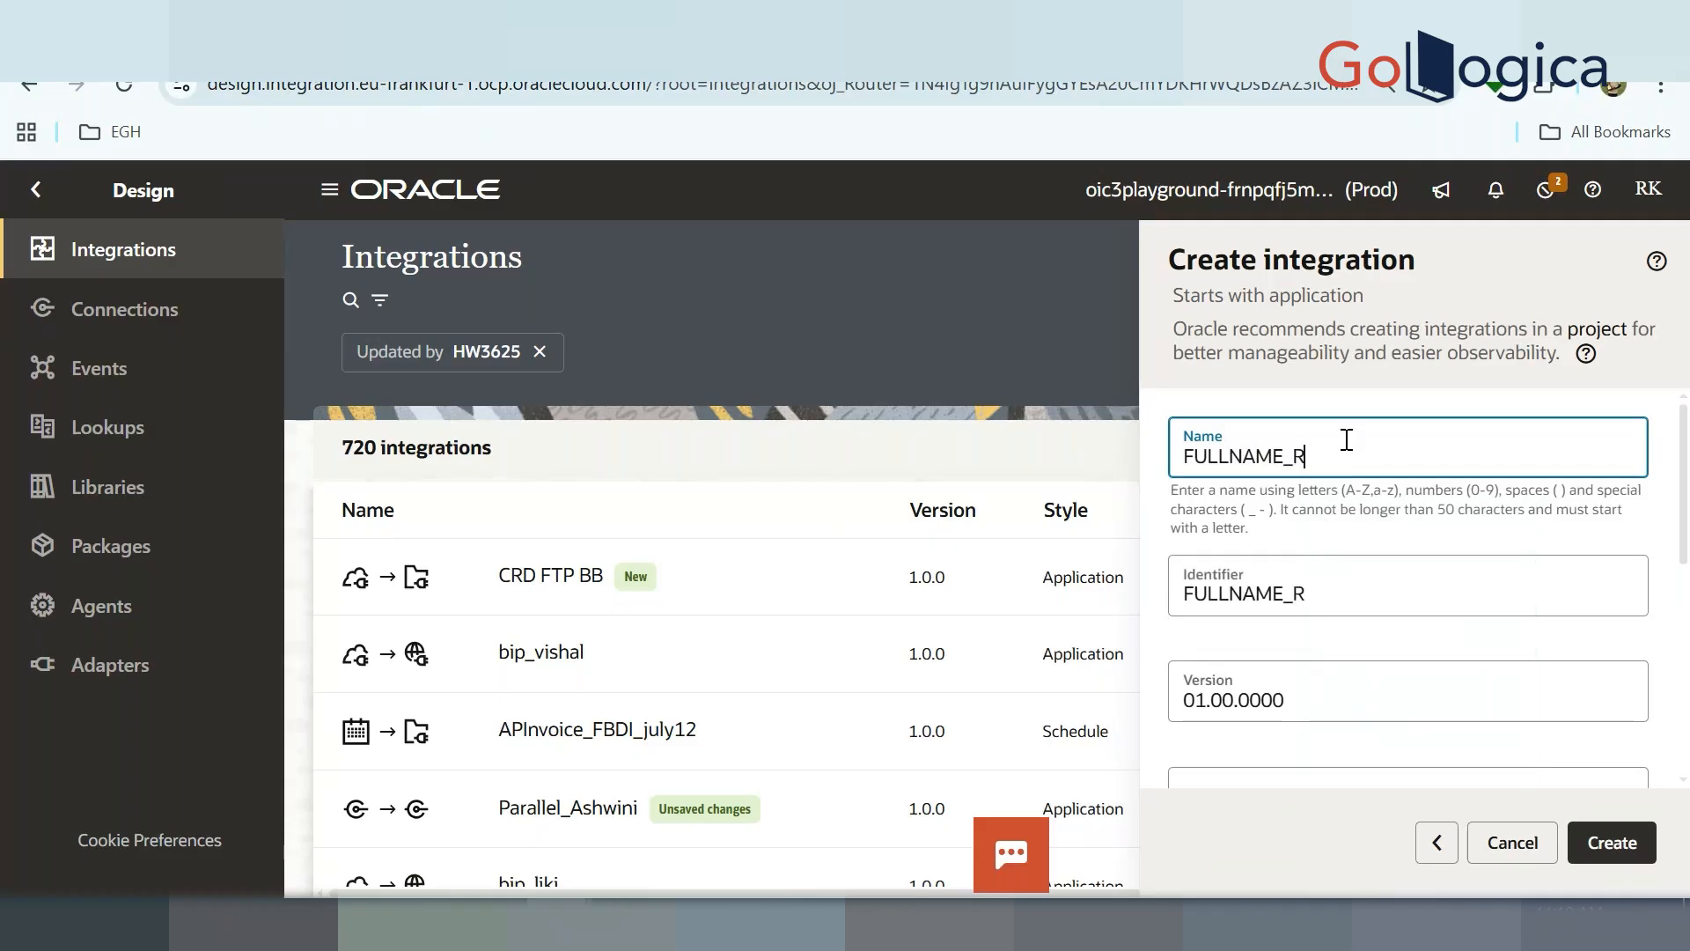
pyautogui.write('_sh')
pyautogui.click(1618, 842)
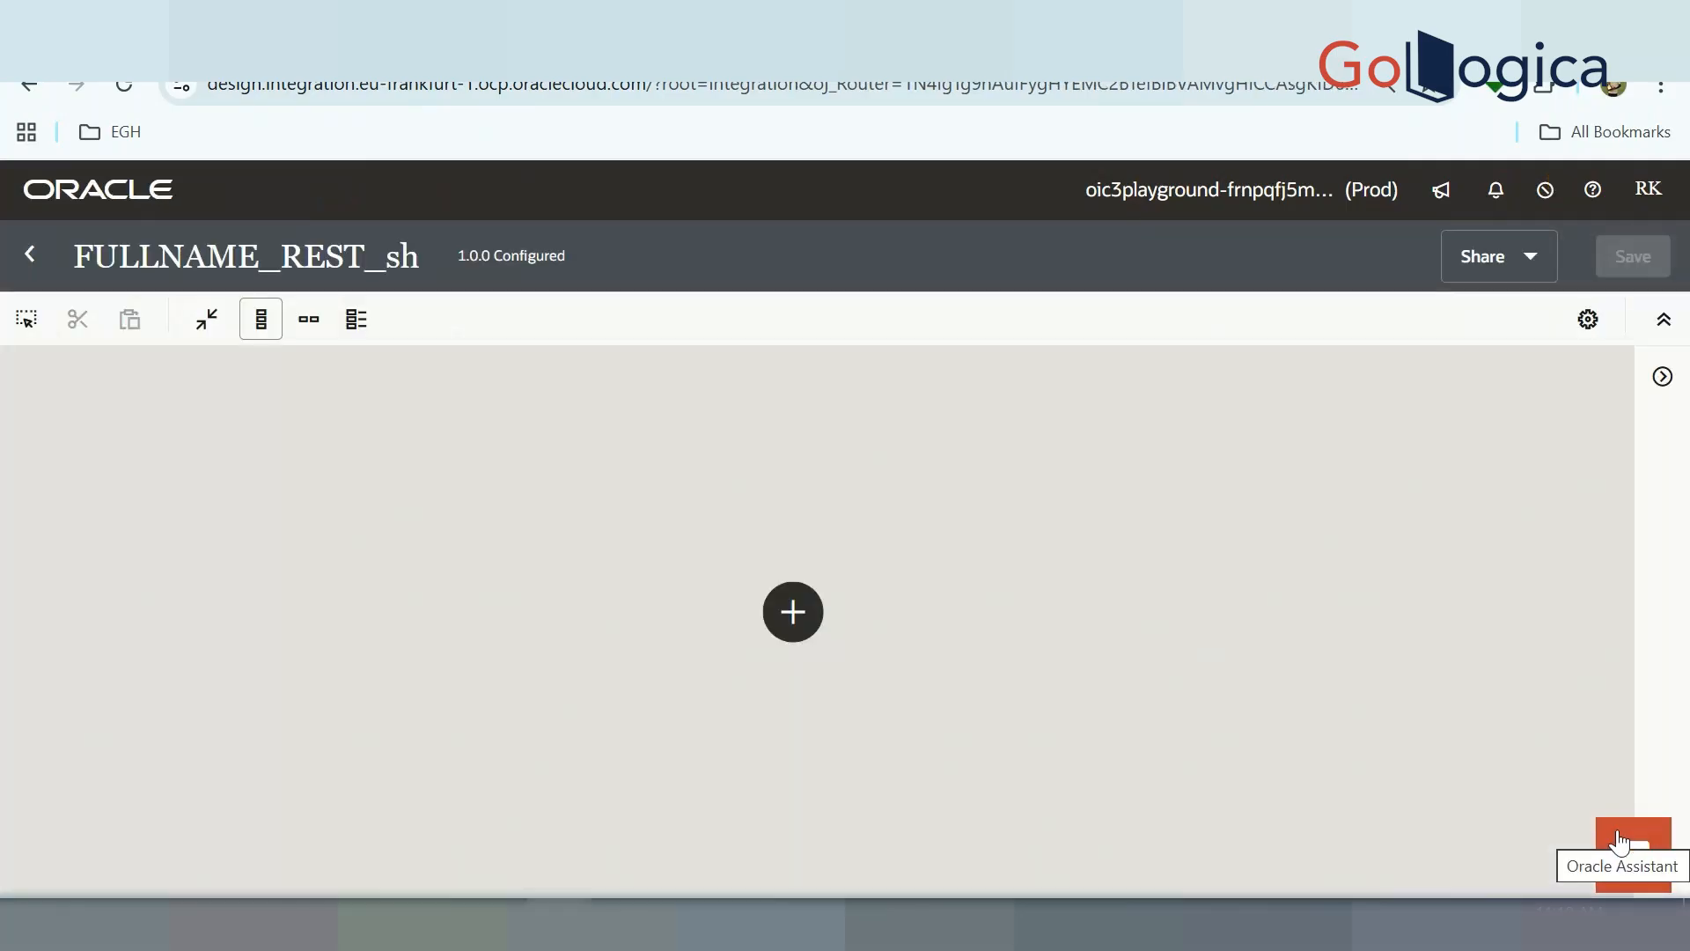
# Show the trigger connections on the canvas and scroll through the list to find REST_SHRUTHI_TRI
pyautogui.click(792, 611)
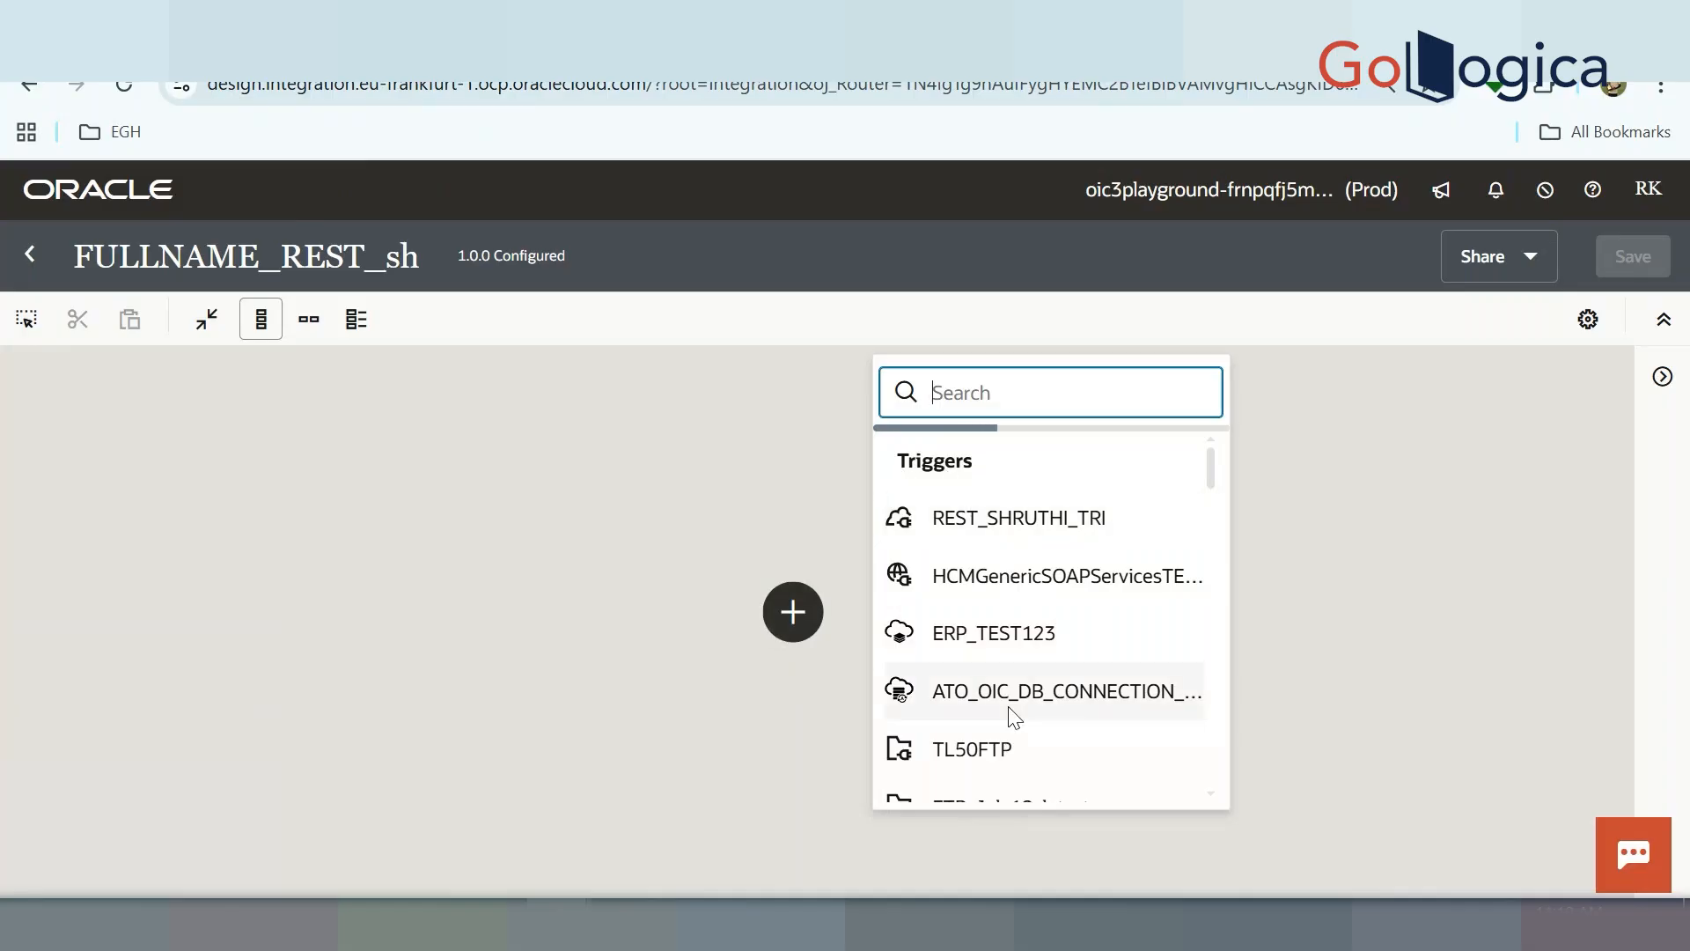
pyautogui.scroll(-10, 1012, 713)
pyautogui.scroll(-5, 1014, 718)
pyautogui.scroll(15, 1015, 717)
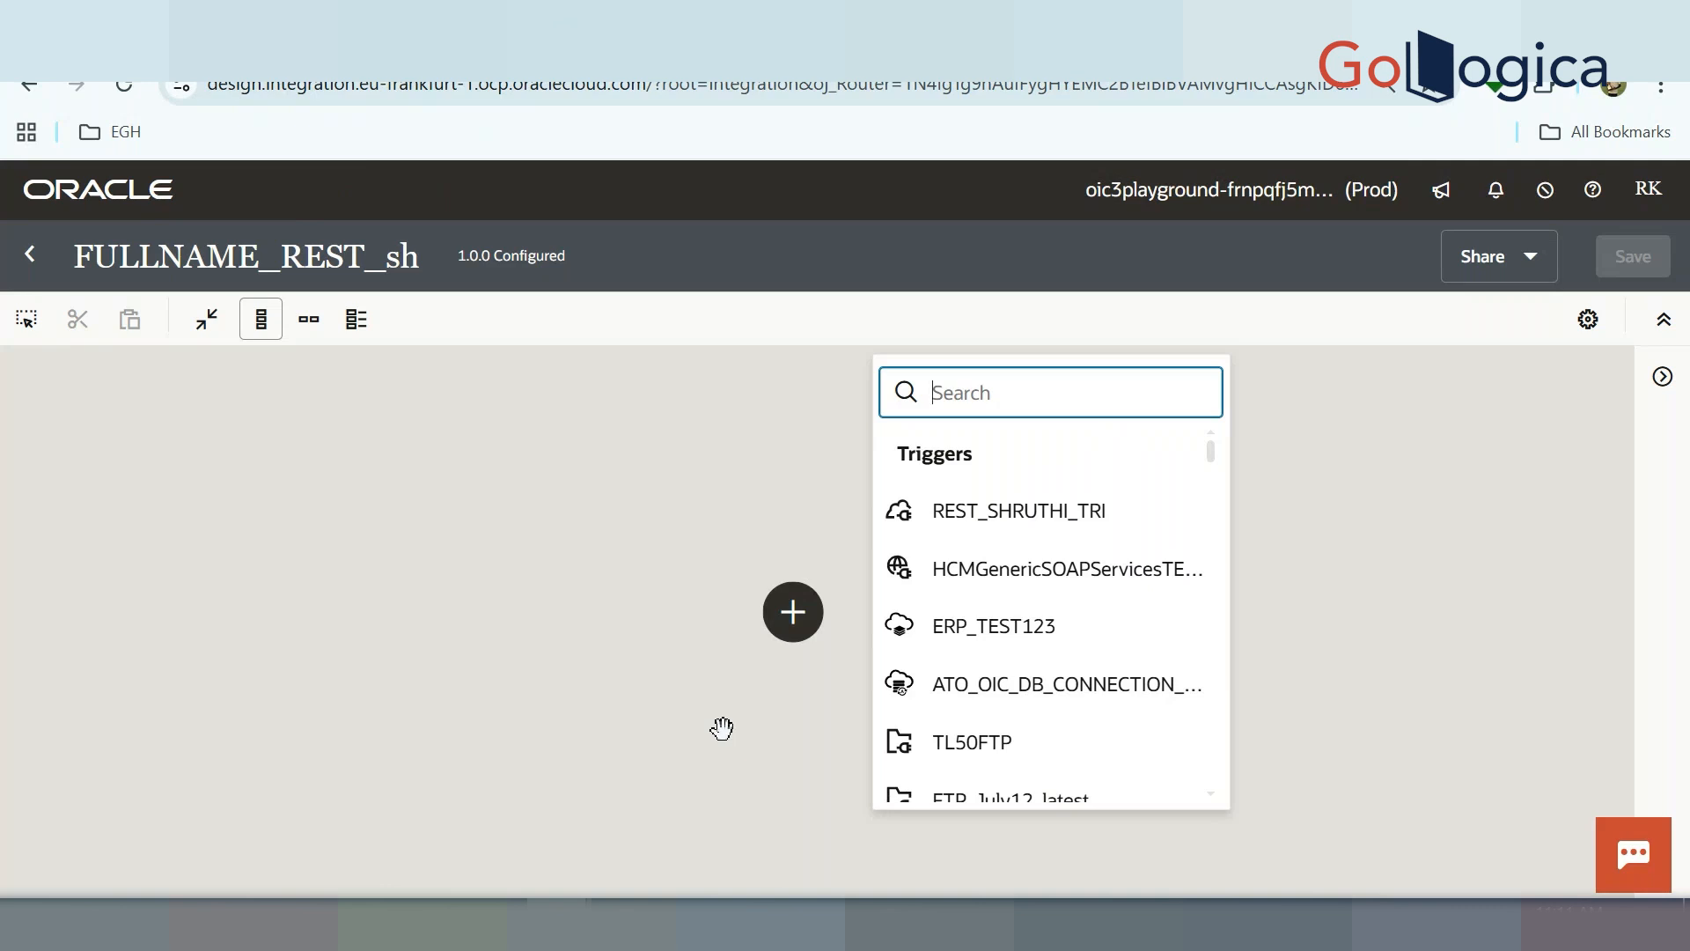
# Use REST_SHRUTHI_TRI as the trigger and name the endpoint fullname
pyautogui.click(1035, 527)
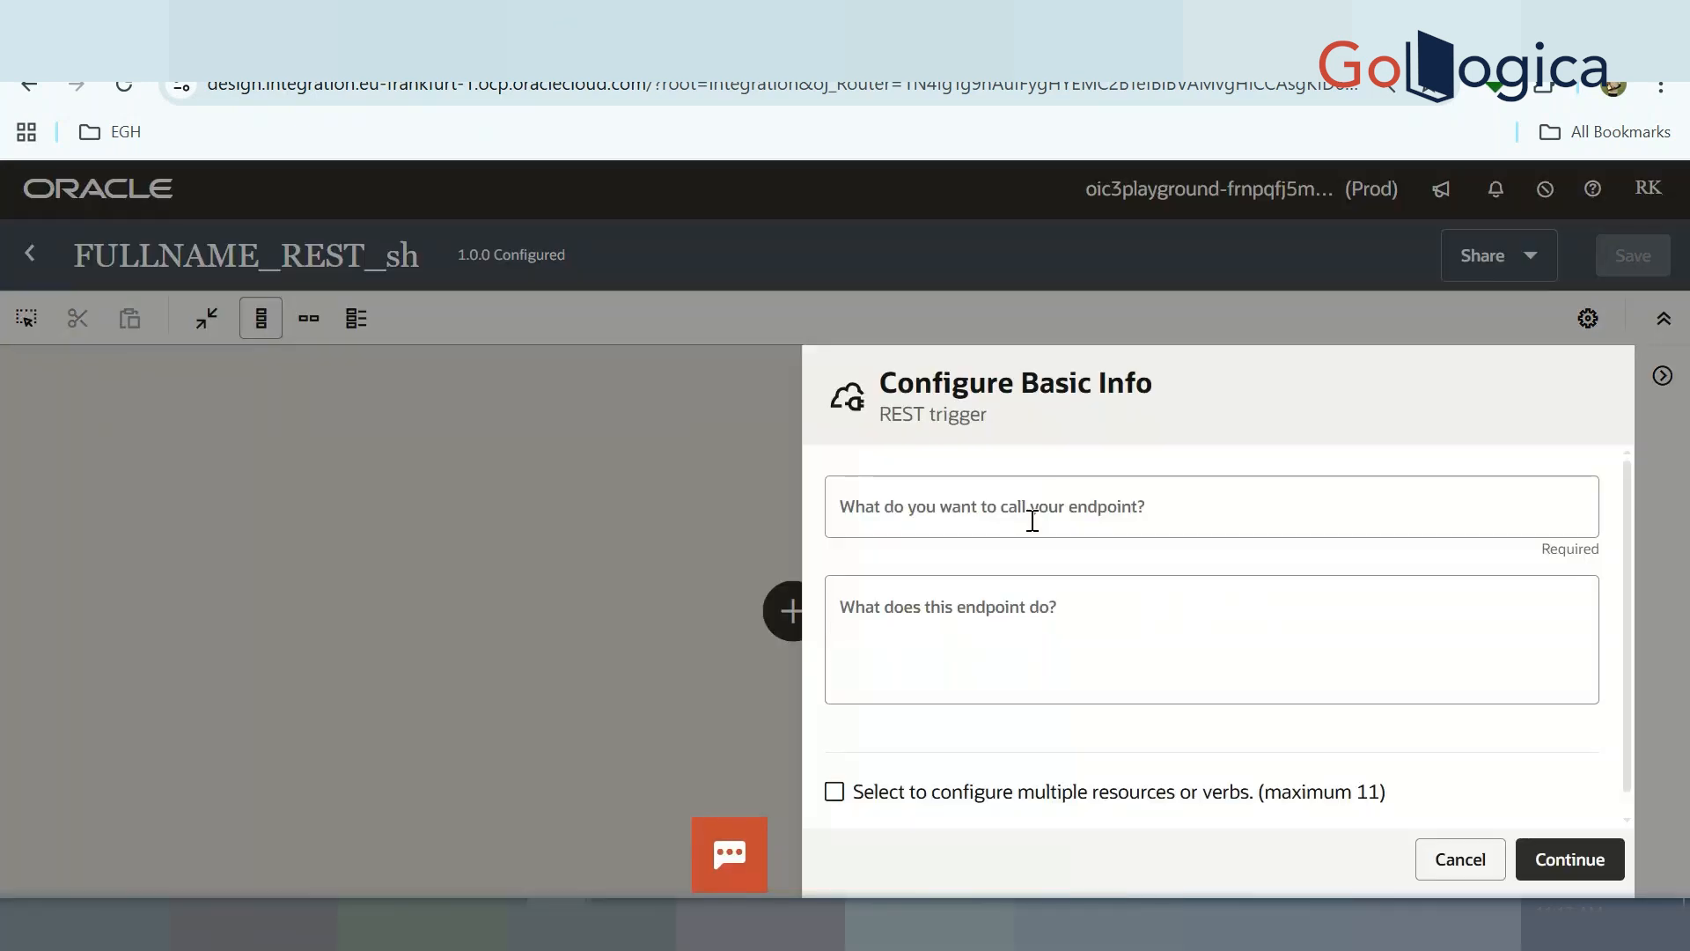
pyautogui.click(1032, 520)
pyautogui.write('fullnasme')
pyautogui.press('BackSpace')
pyautogui.press('BackSpace')
pyautogui.press('BackSpace')
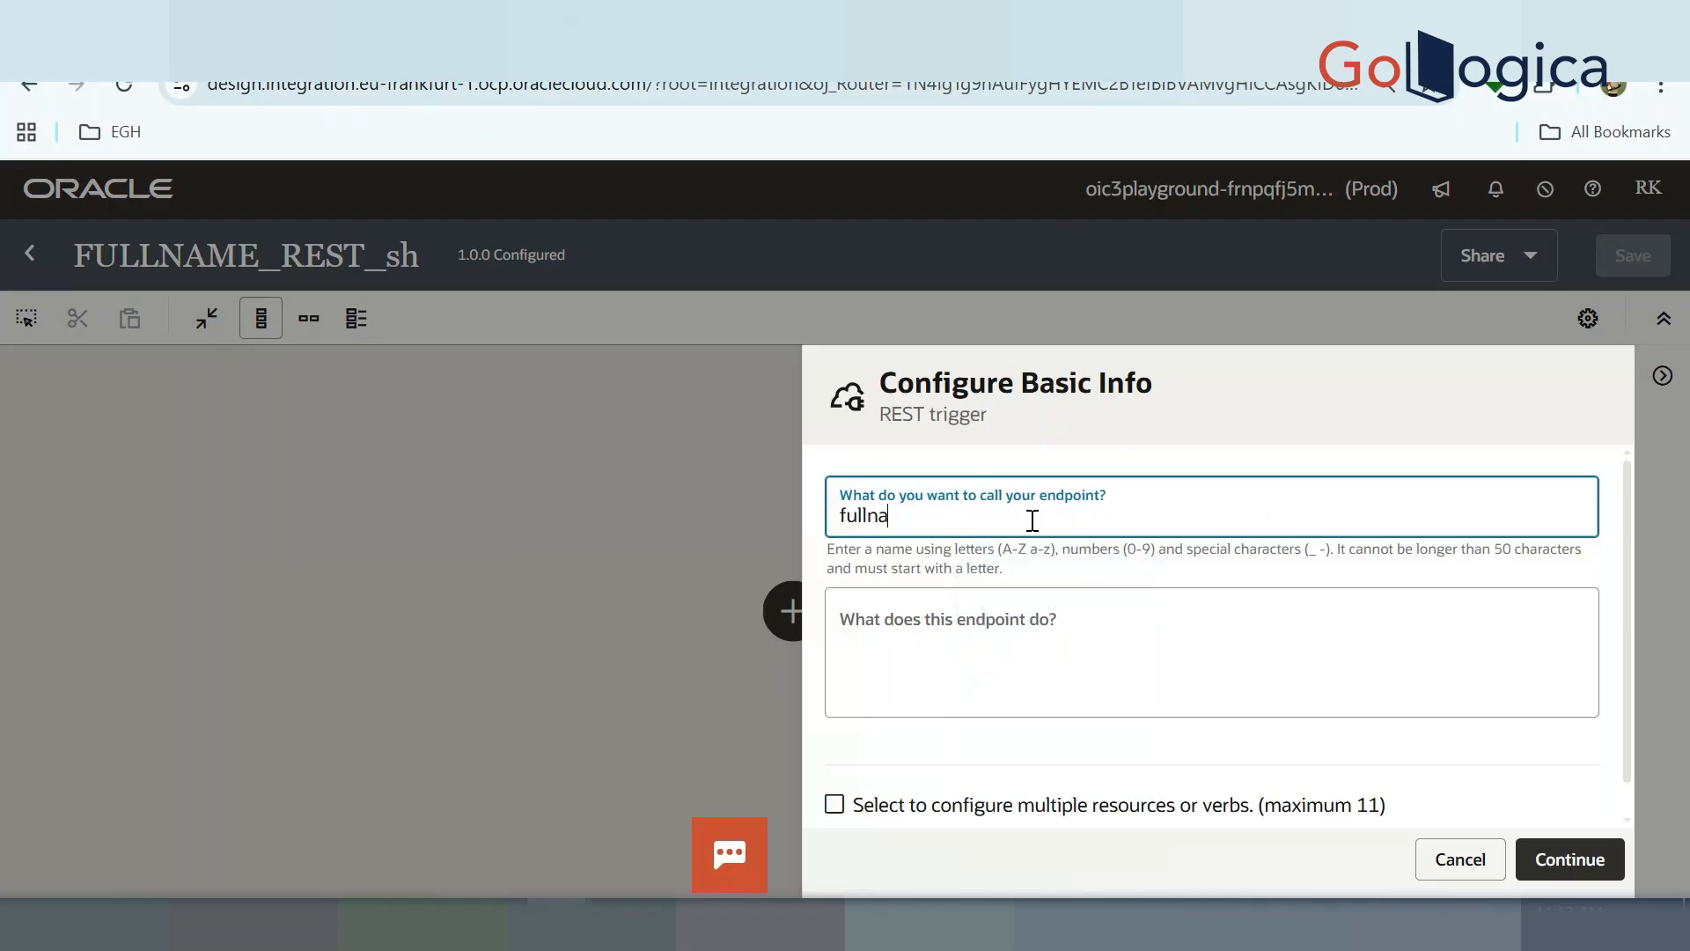
pyautogui.write('me')
pyautogui.click(1600, 878)
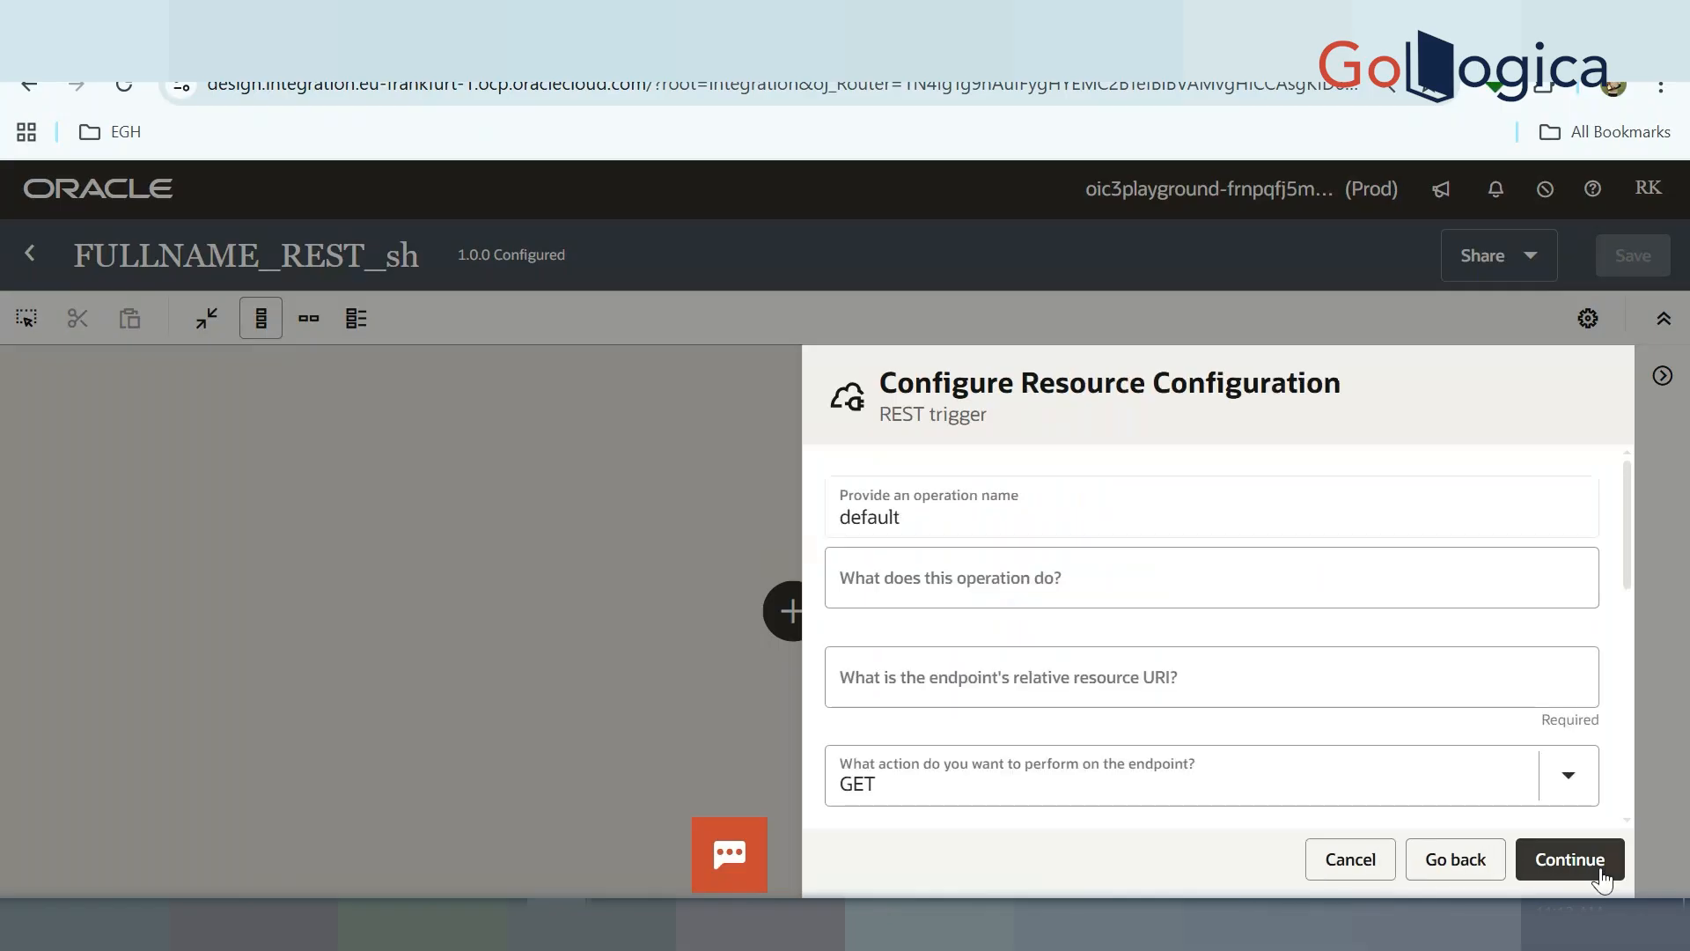
# Set the resource URI to /v1/fullname and enable query parameters and a response
pyautogui.scroll(-3, 1147, 729)
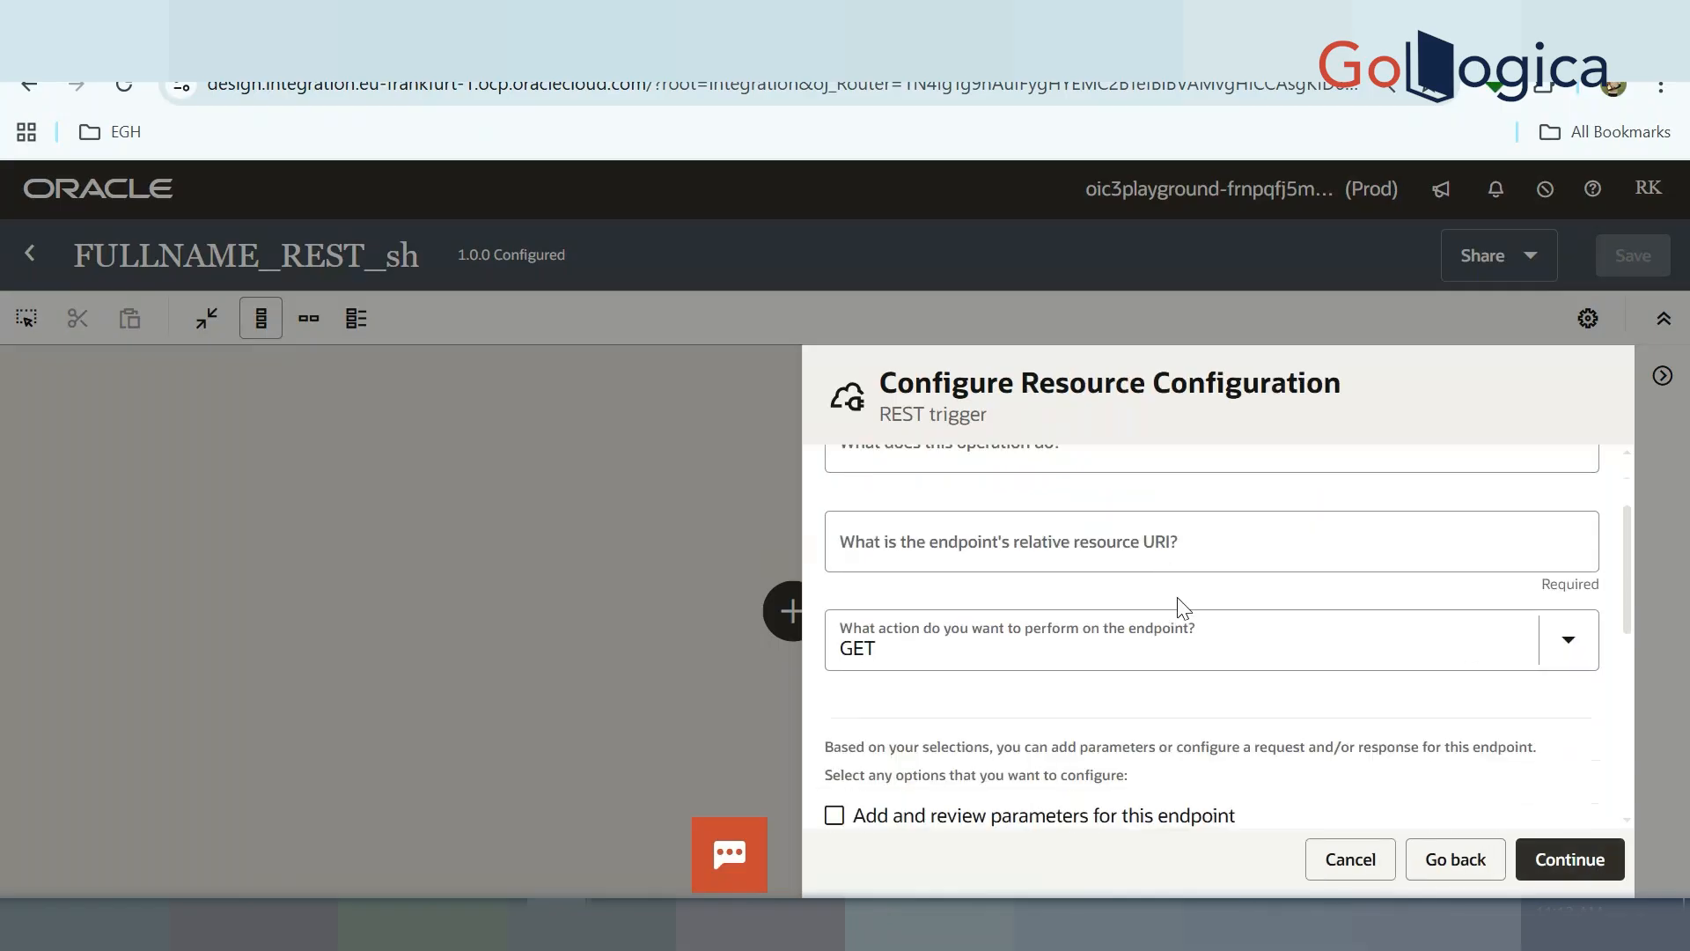
pyautogui.click(1096, 533)
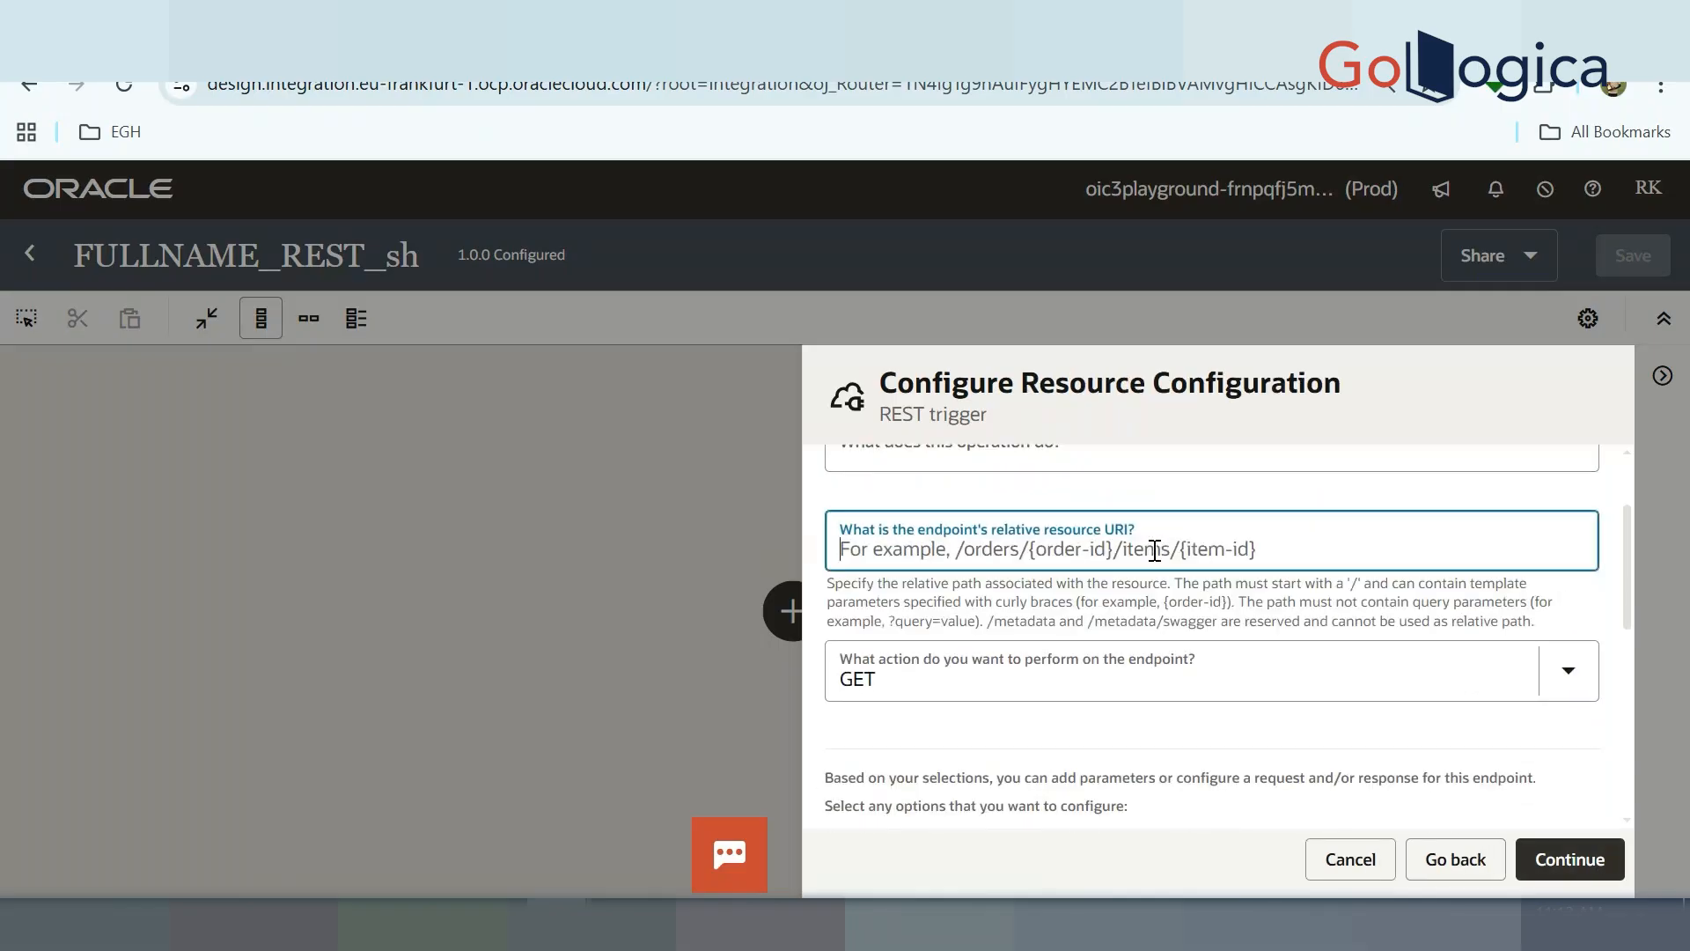
pyautogui.write('/v1/fullname')
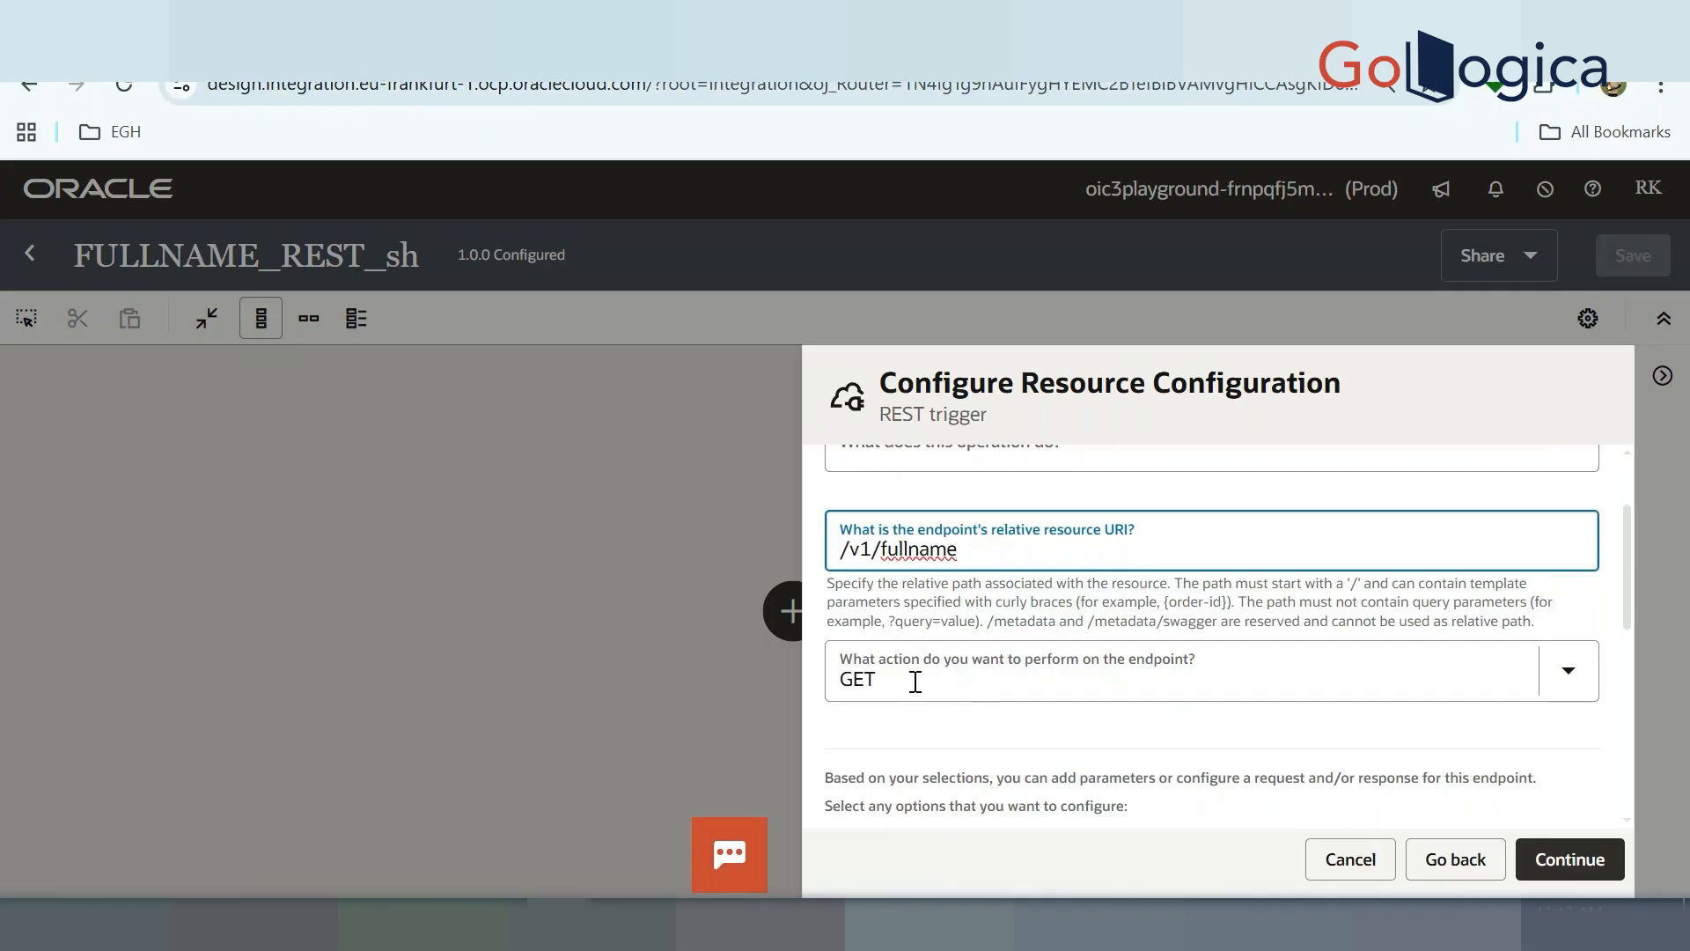
pyautogui.scroll(-1, 971, 719)
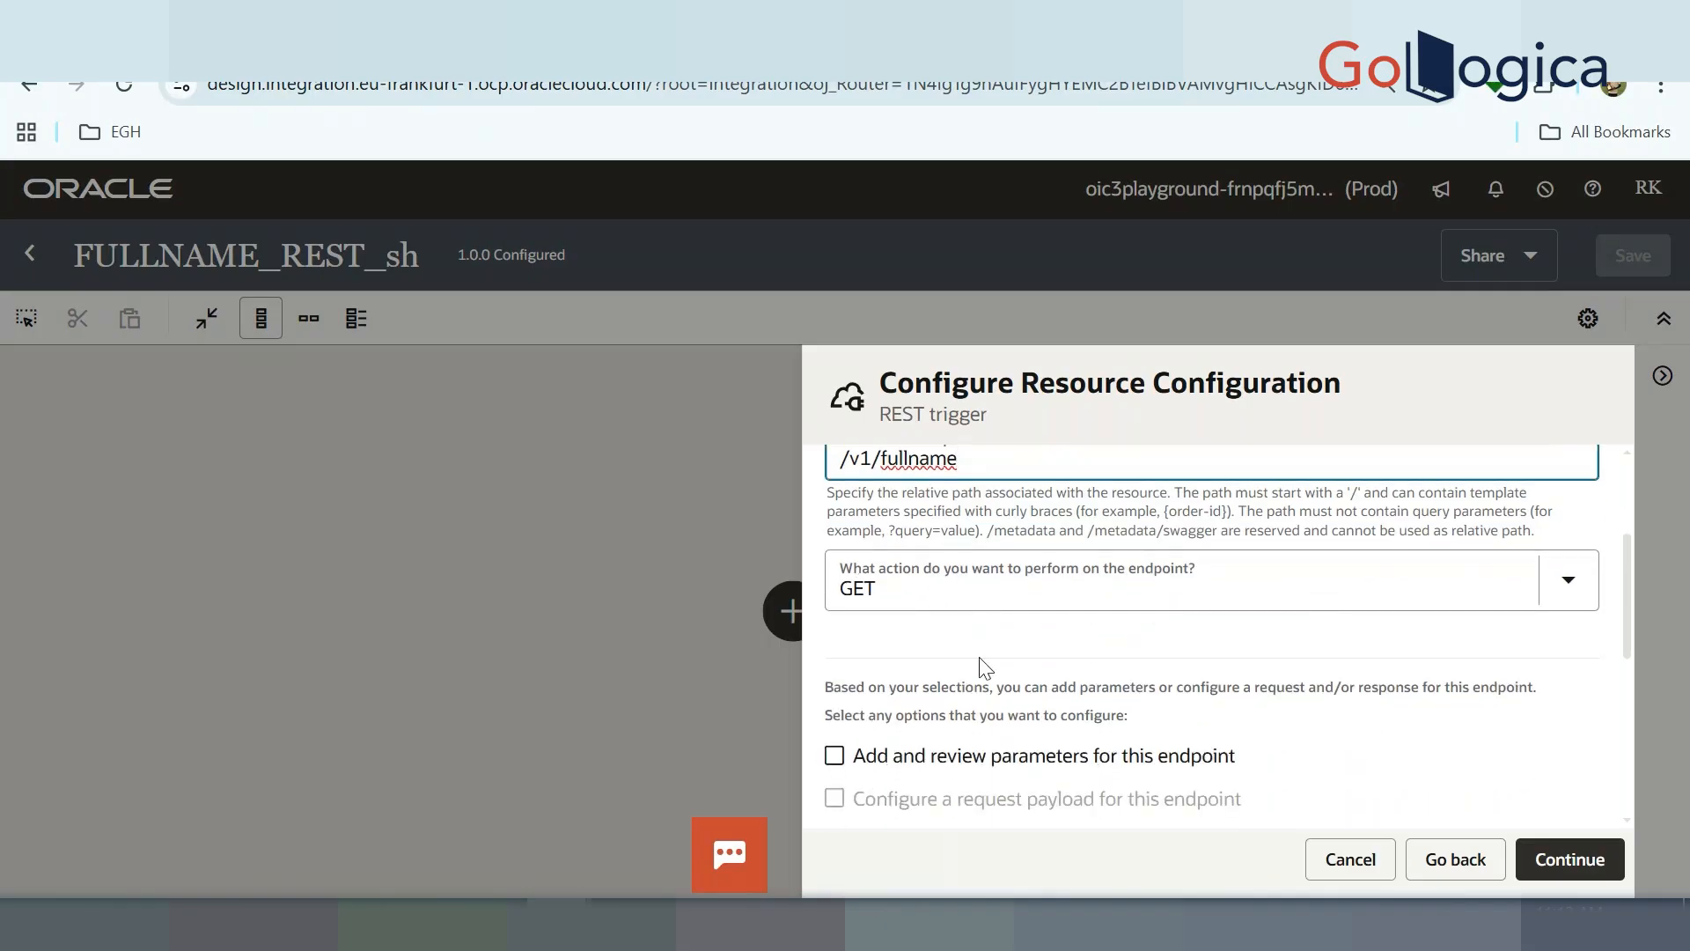
pyautogui.scroll(-2, 977, 667)
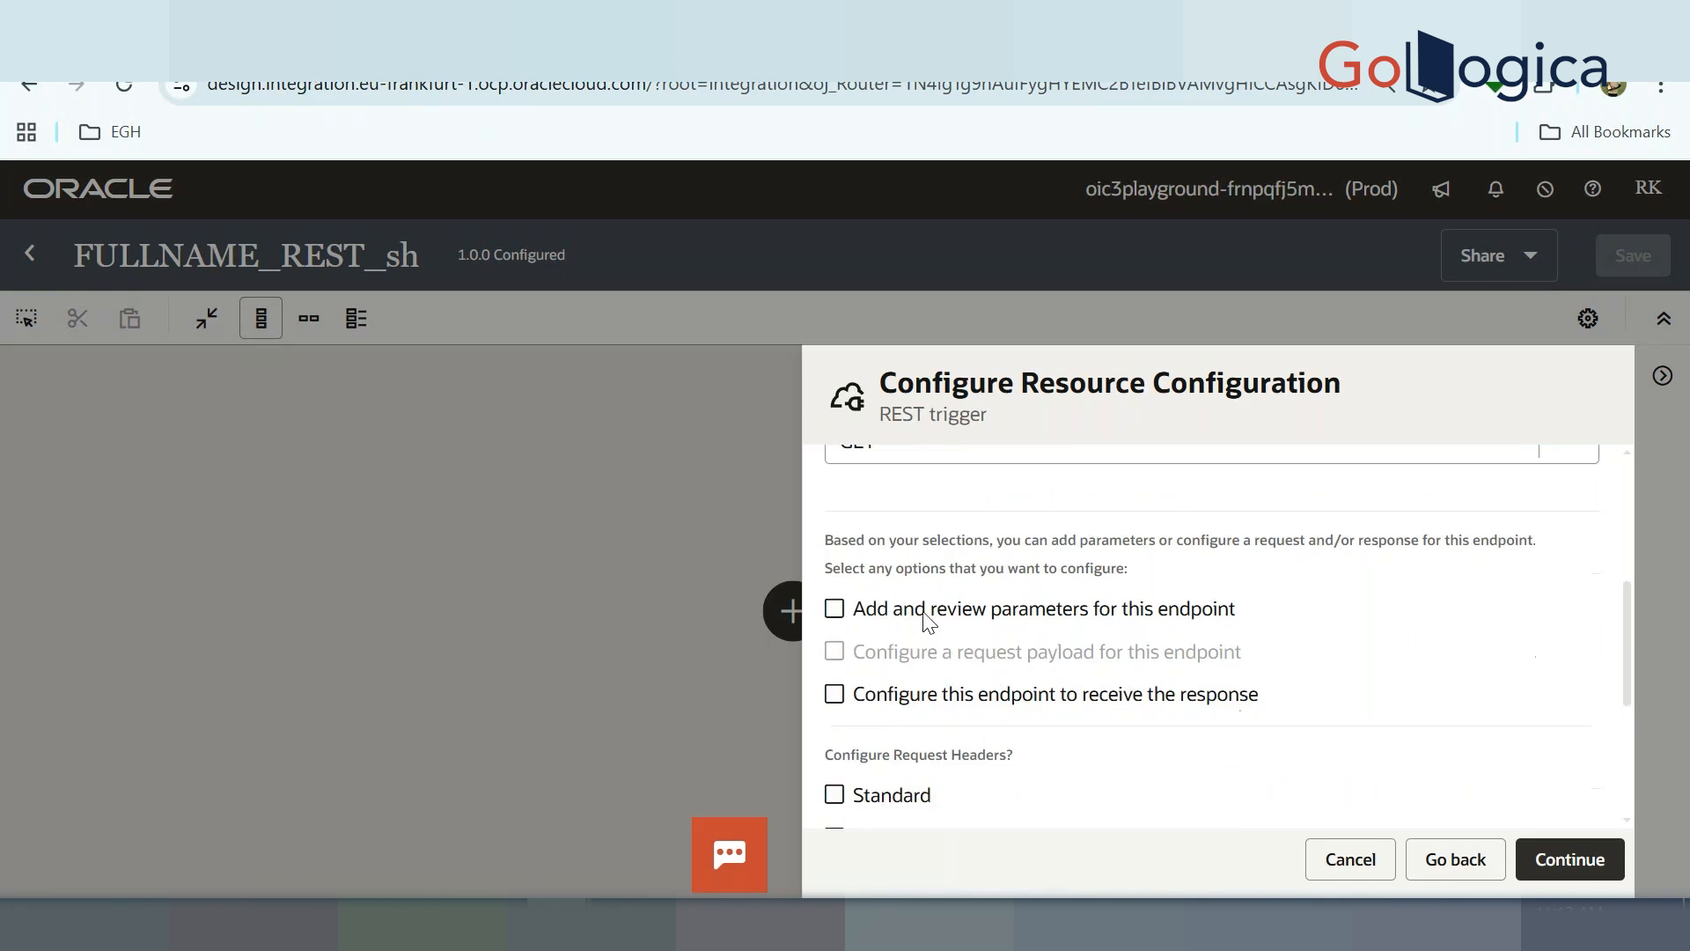
pyautogui.scroll(-5, 1021, 620)
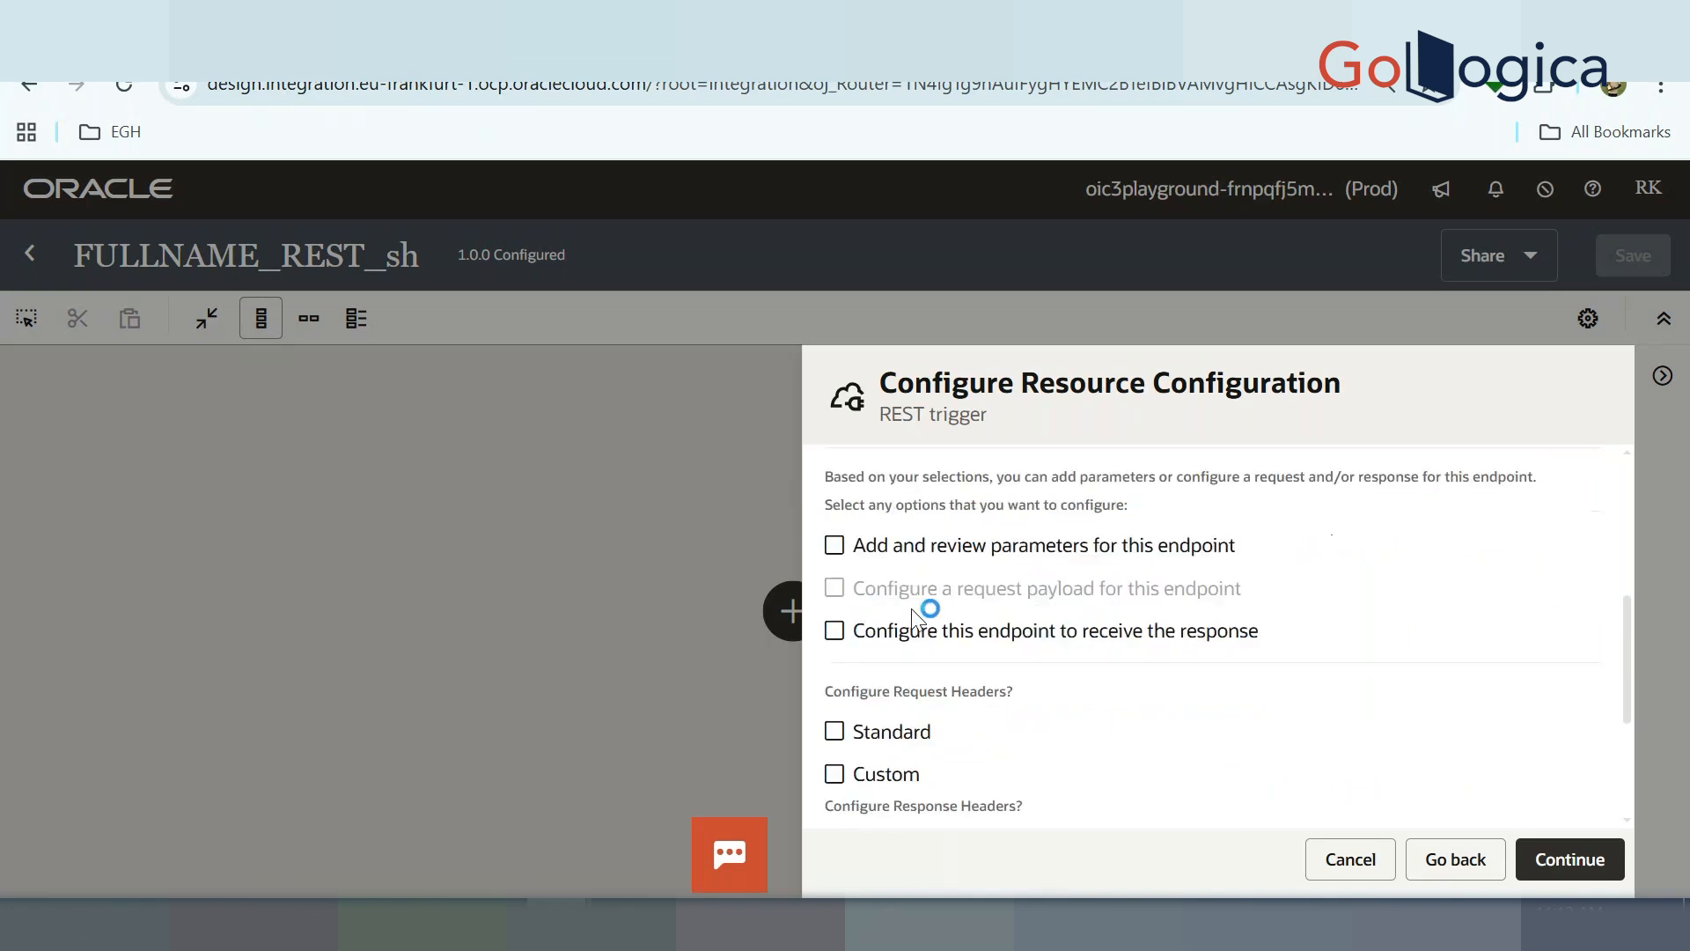
pyautogui.scroll(5, 995, 608)
pyautogui.click(939, 614)
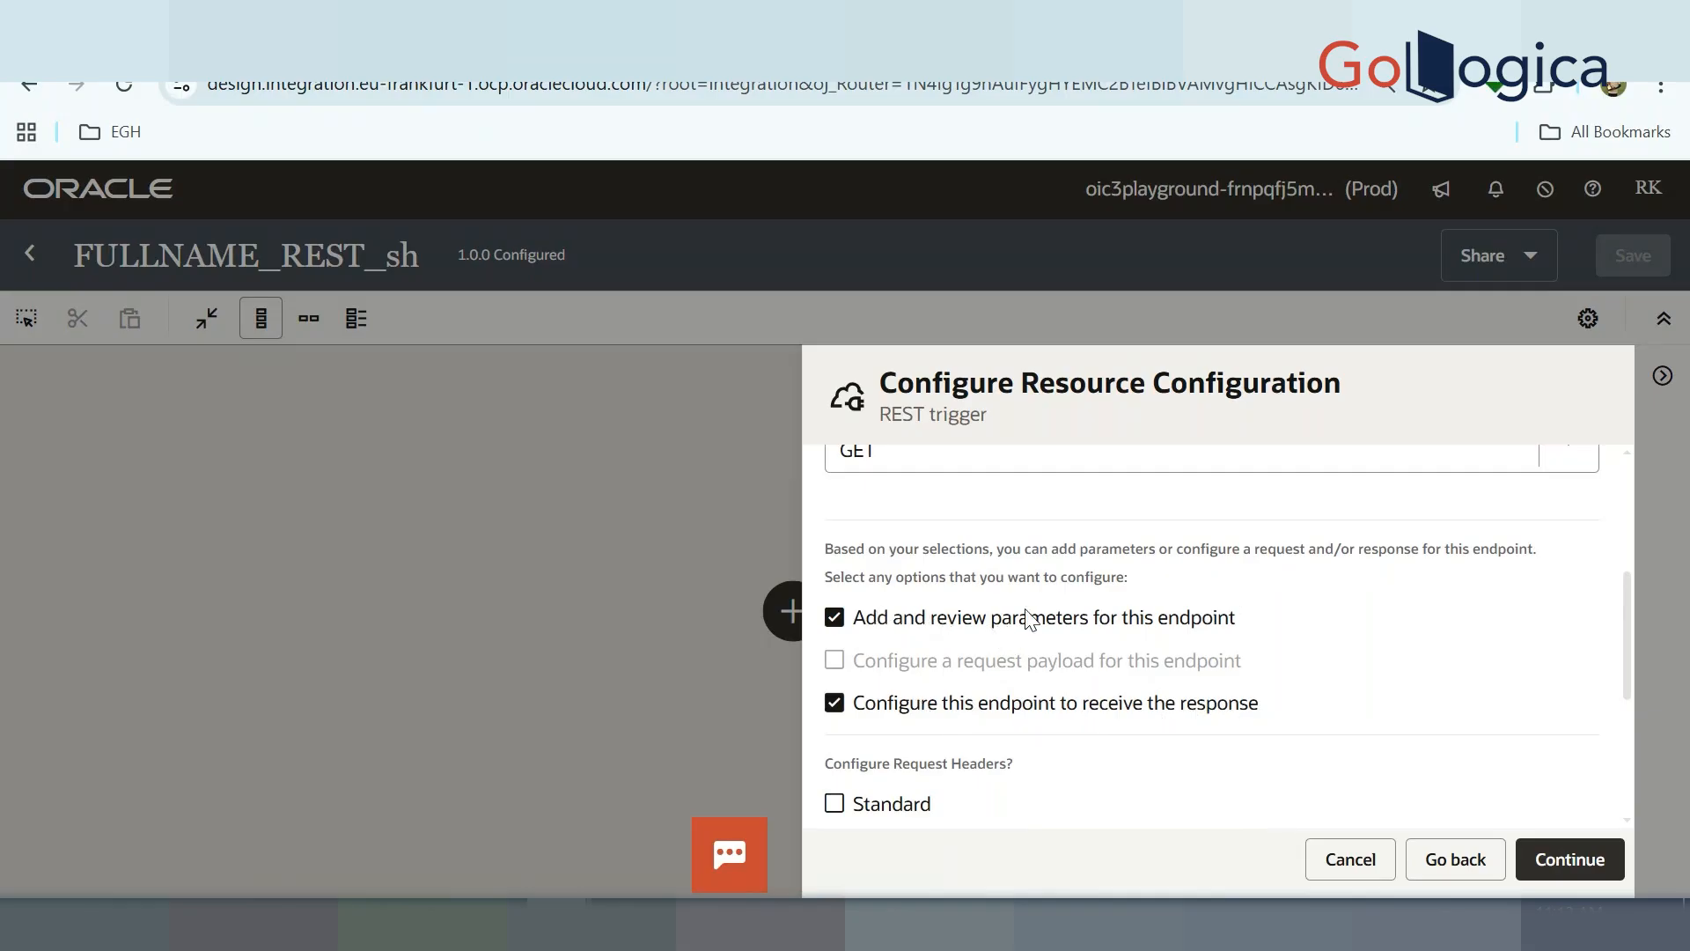
pyautogui.click(890, 923)
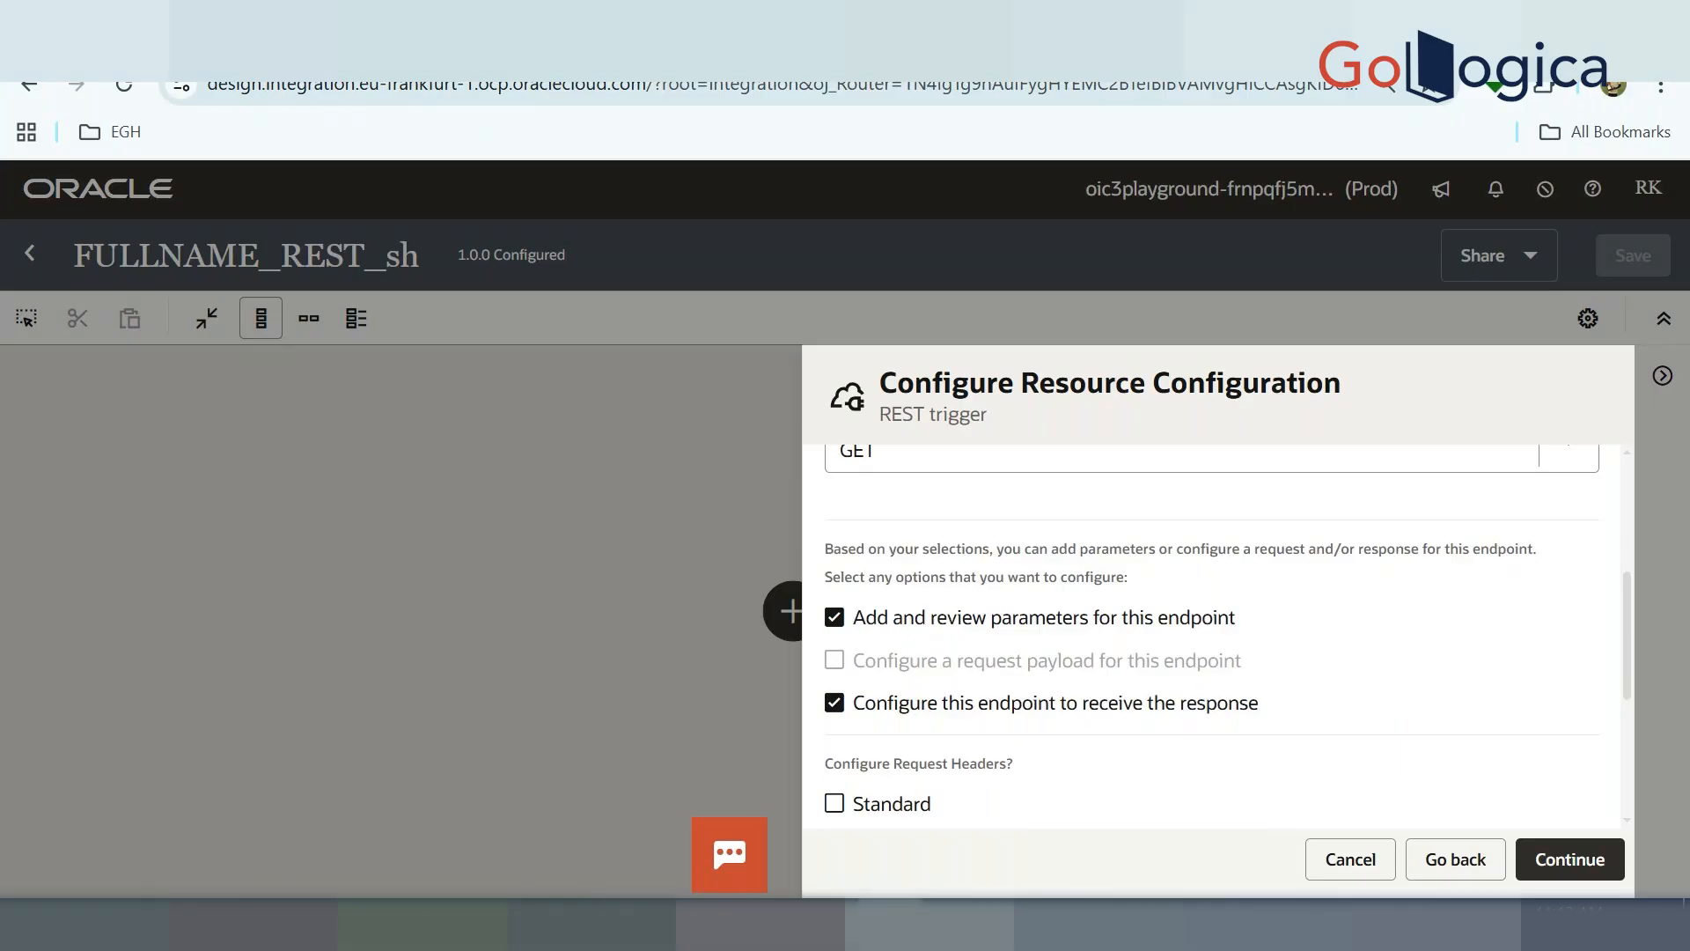
pyautogui.click(1094, 104)
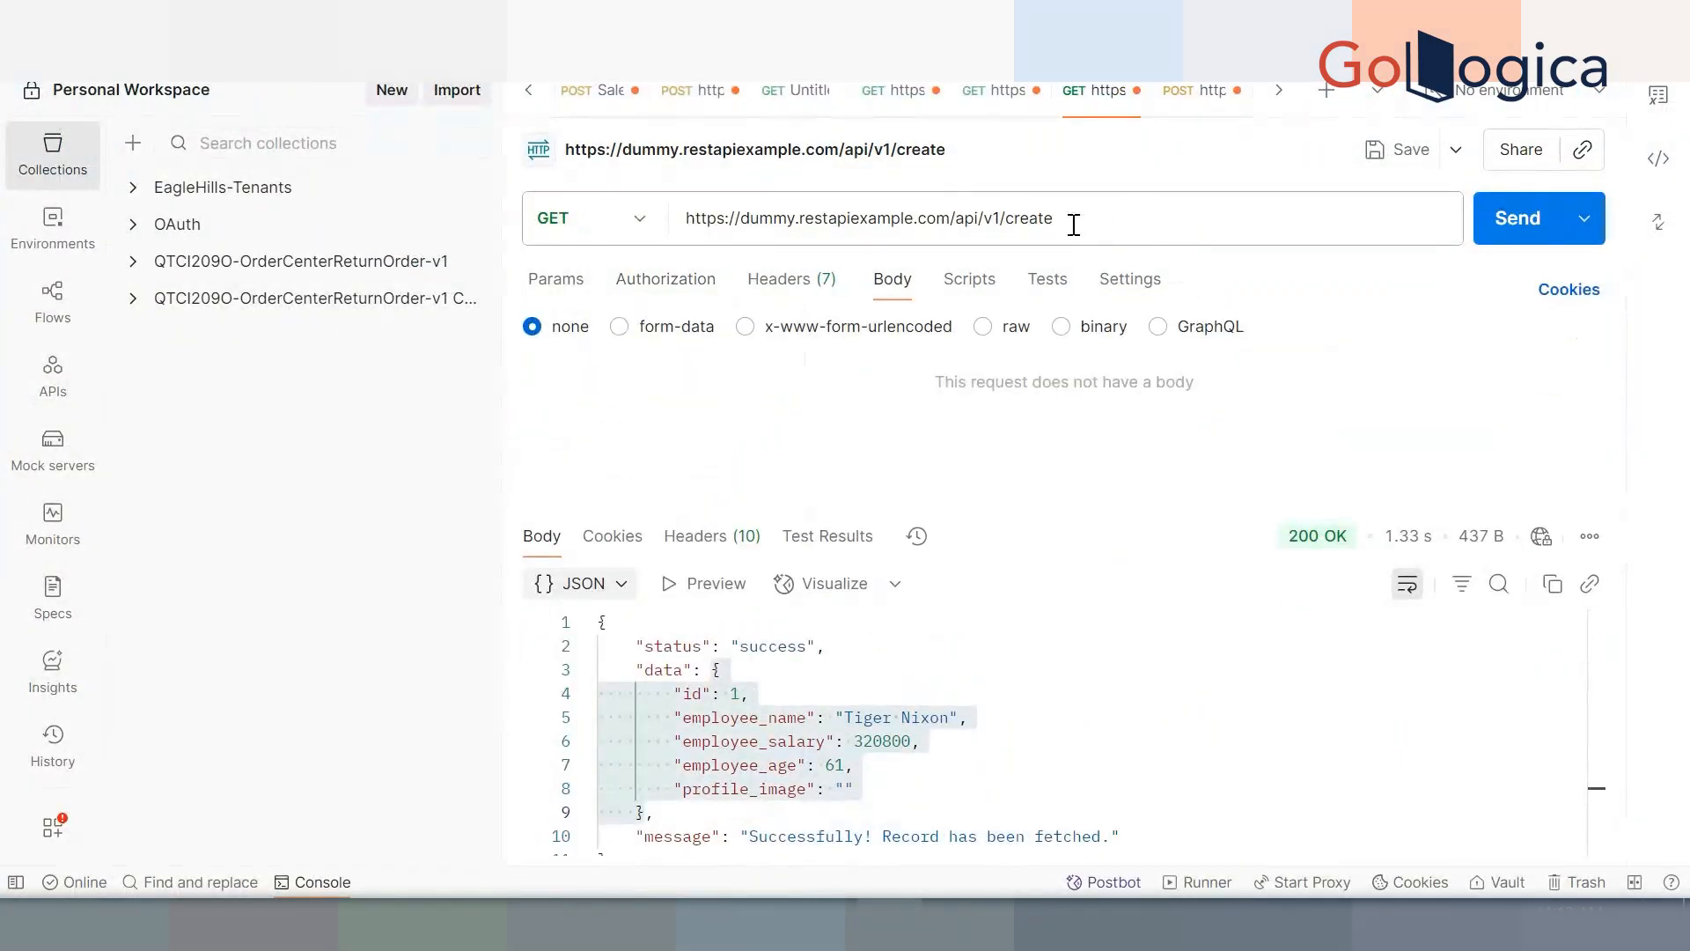
pyautogui.moveTo(1074, 220); pyautogui.dragTo(1008, 219)
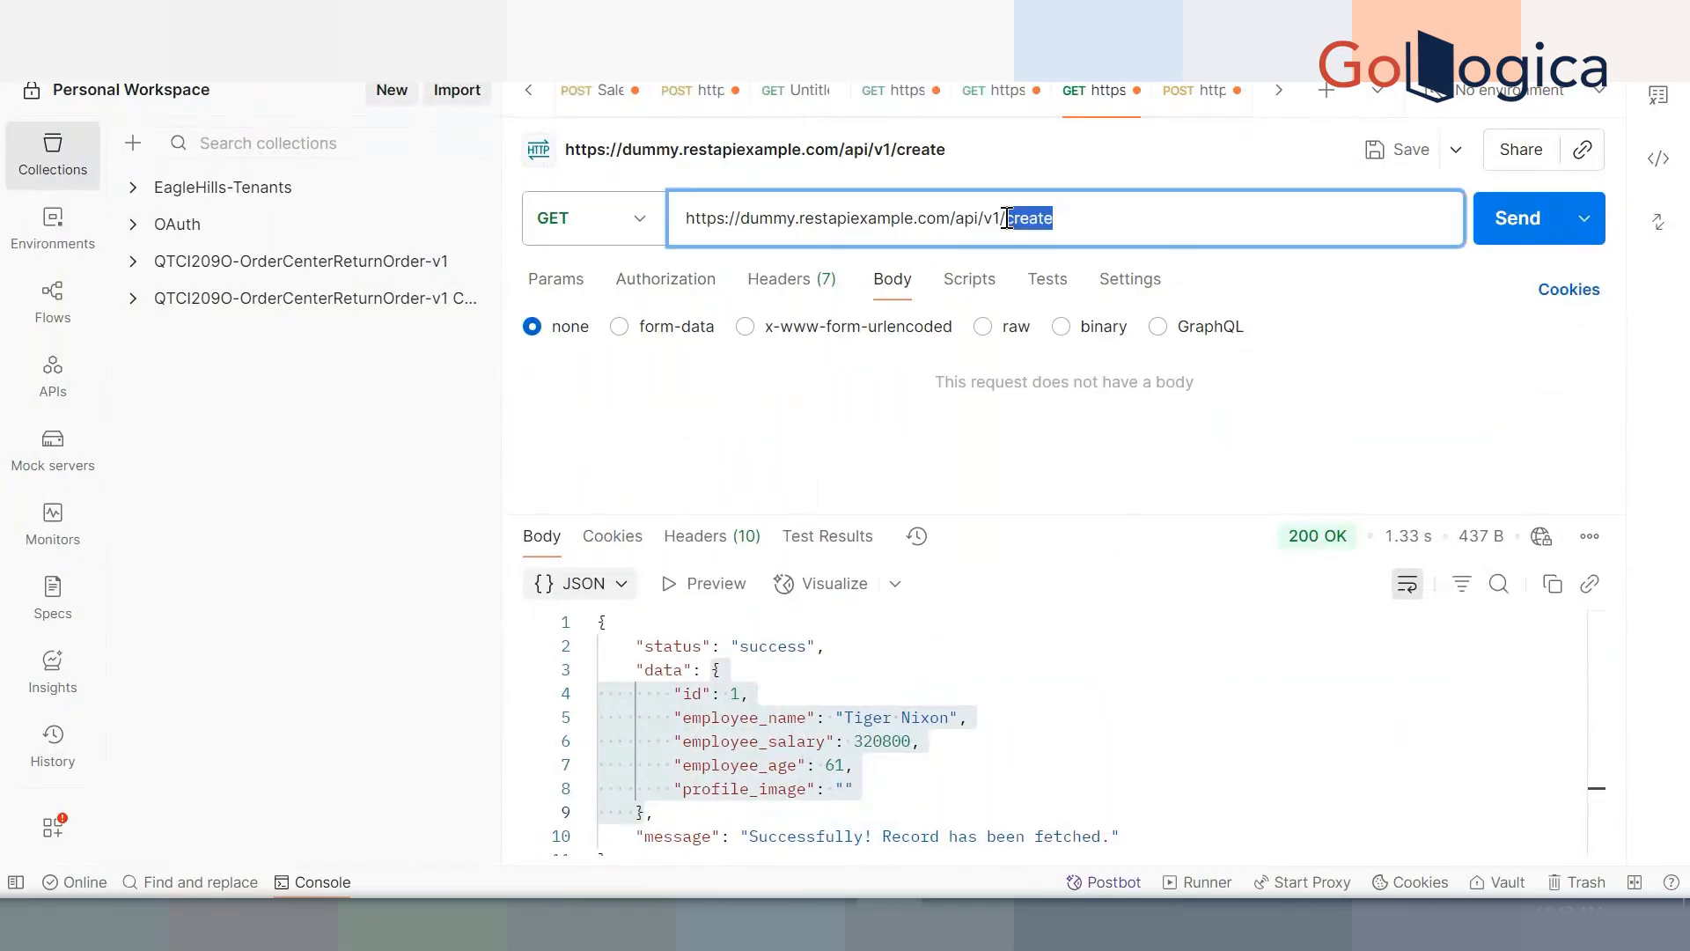
pyautogui.hotkey('ctrl', 'a')
pyautogui.write('https://dummy.restapiexample.com/api/v1/employee/1')
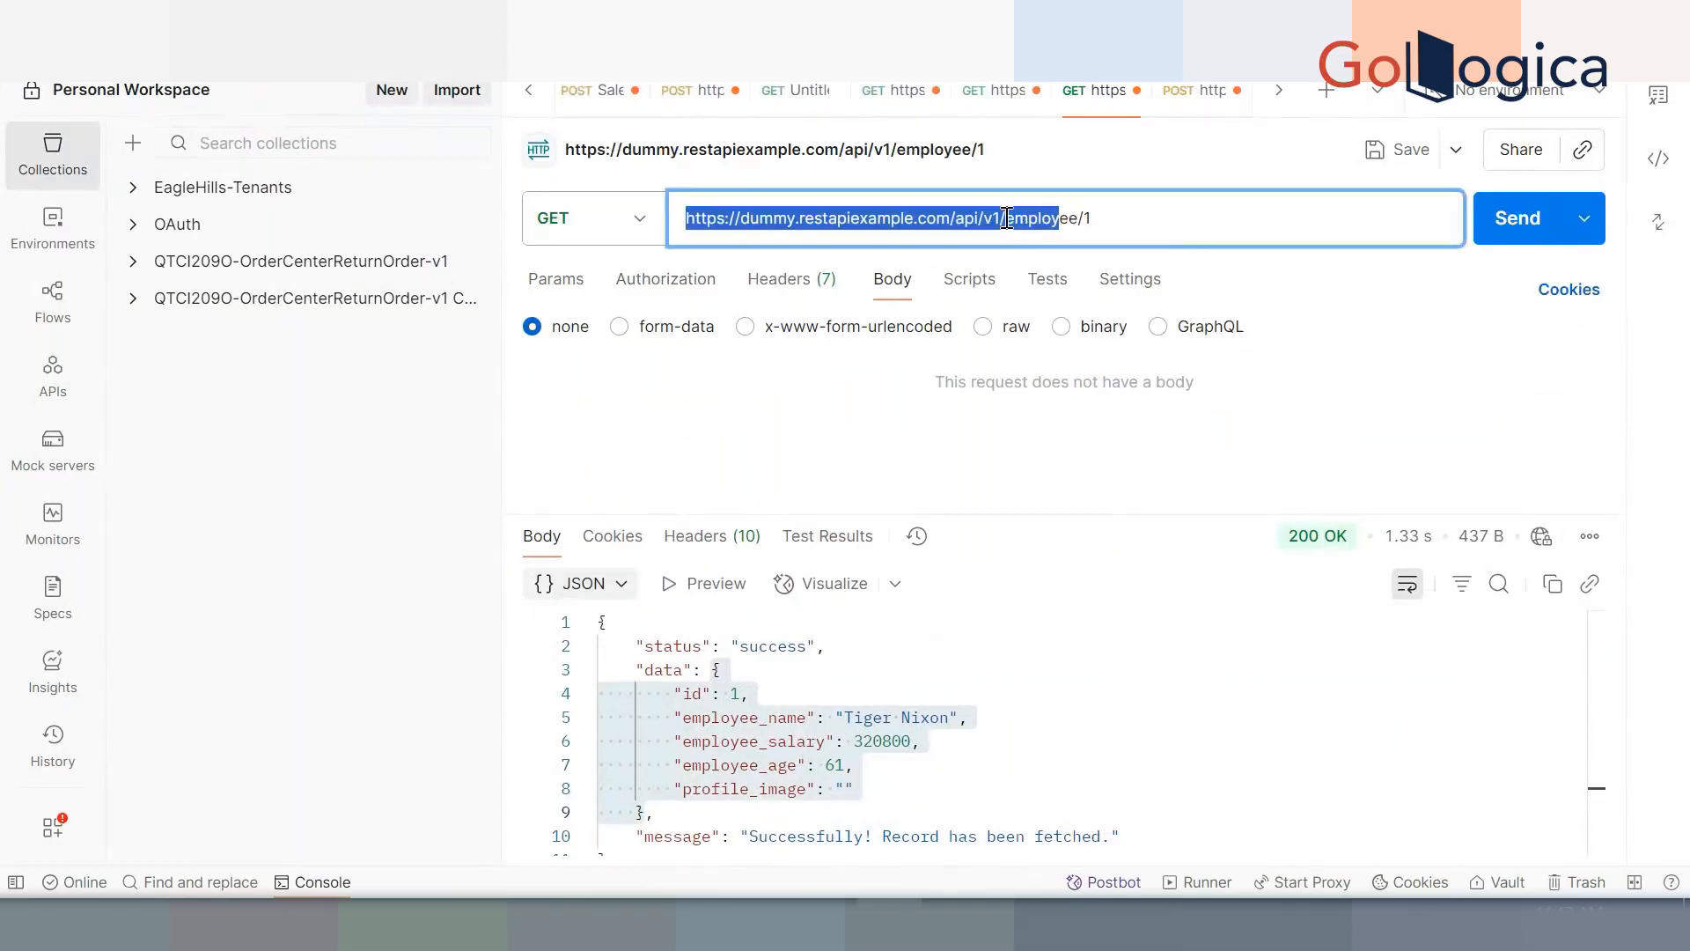
pyautogui.moveTo(1088, 217); pyautogui.dragTo(1078, 218)
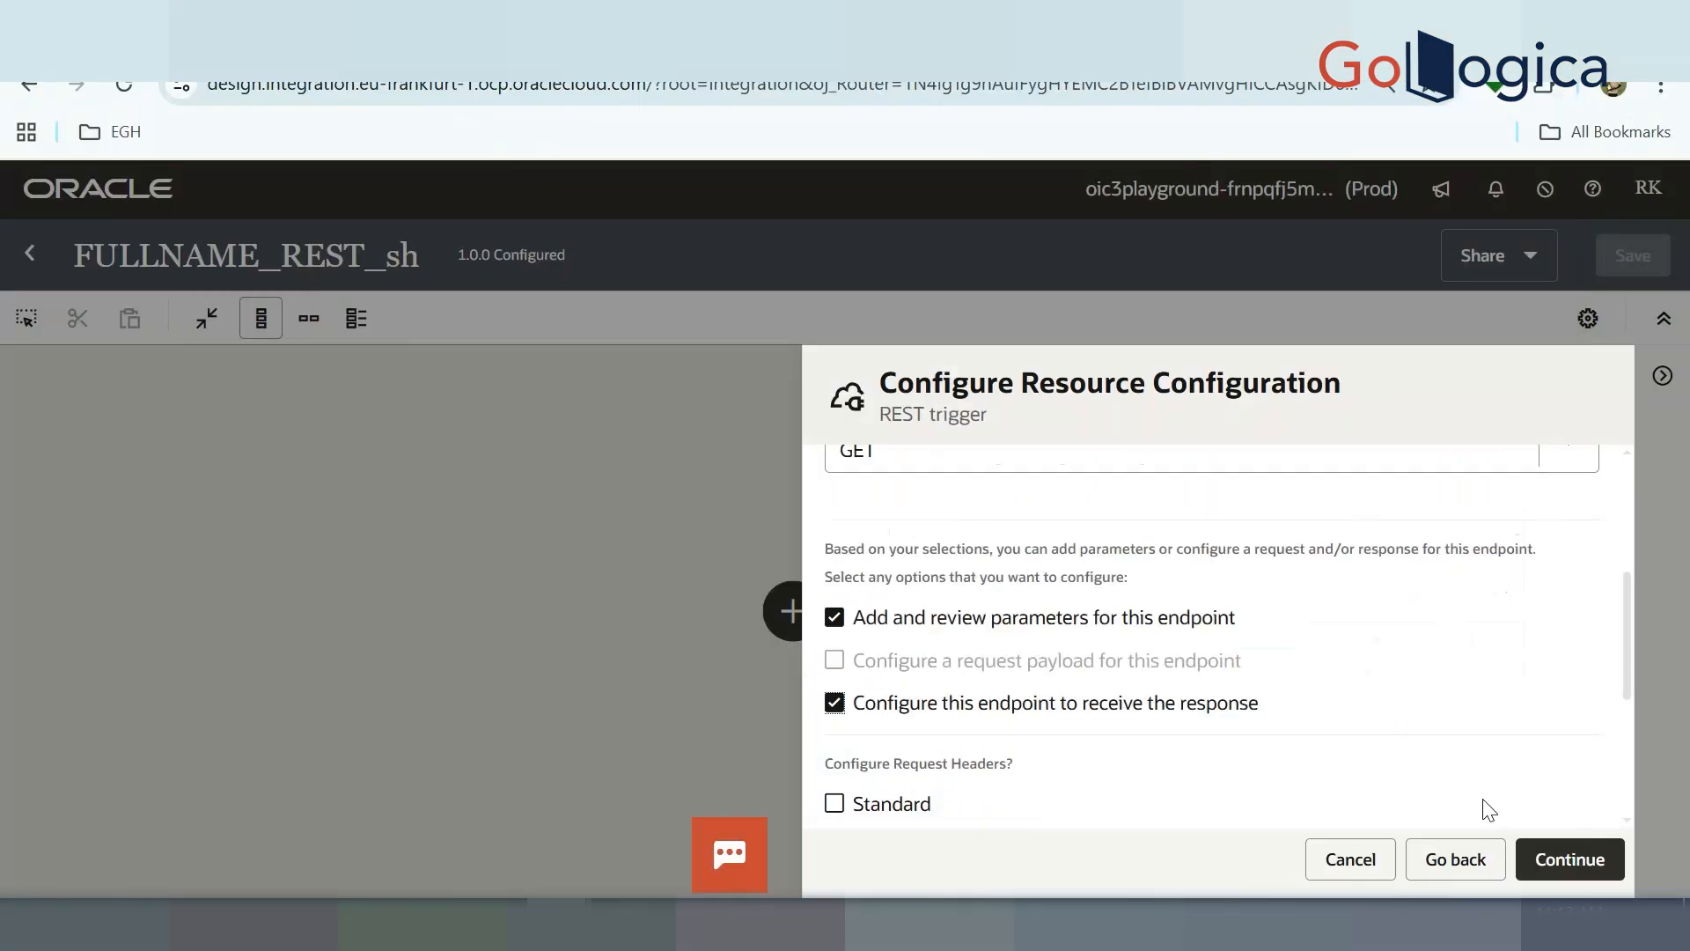
# Add two query parameter rows to the REST trigger
pyautogui.click(1556, 863)
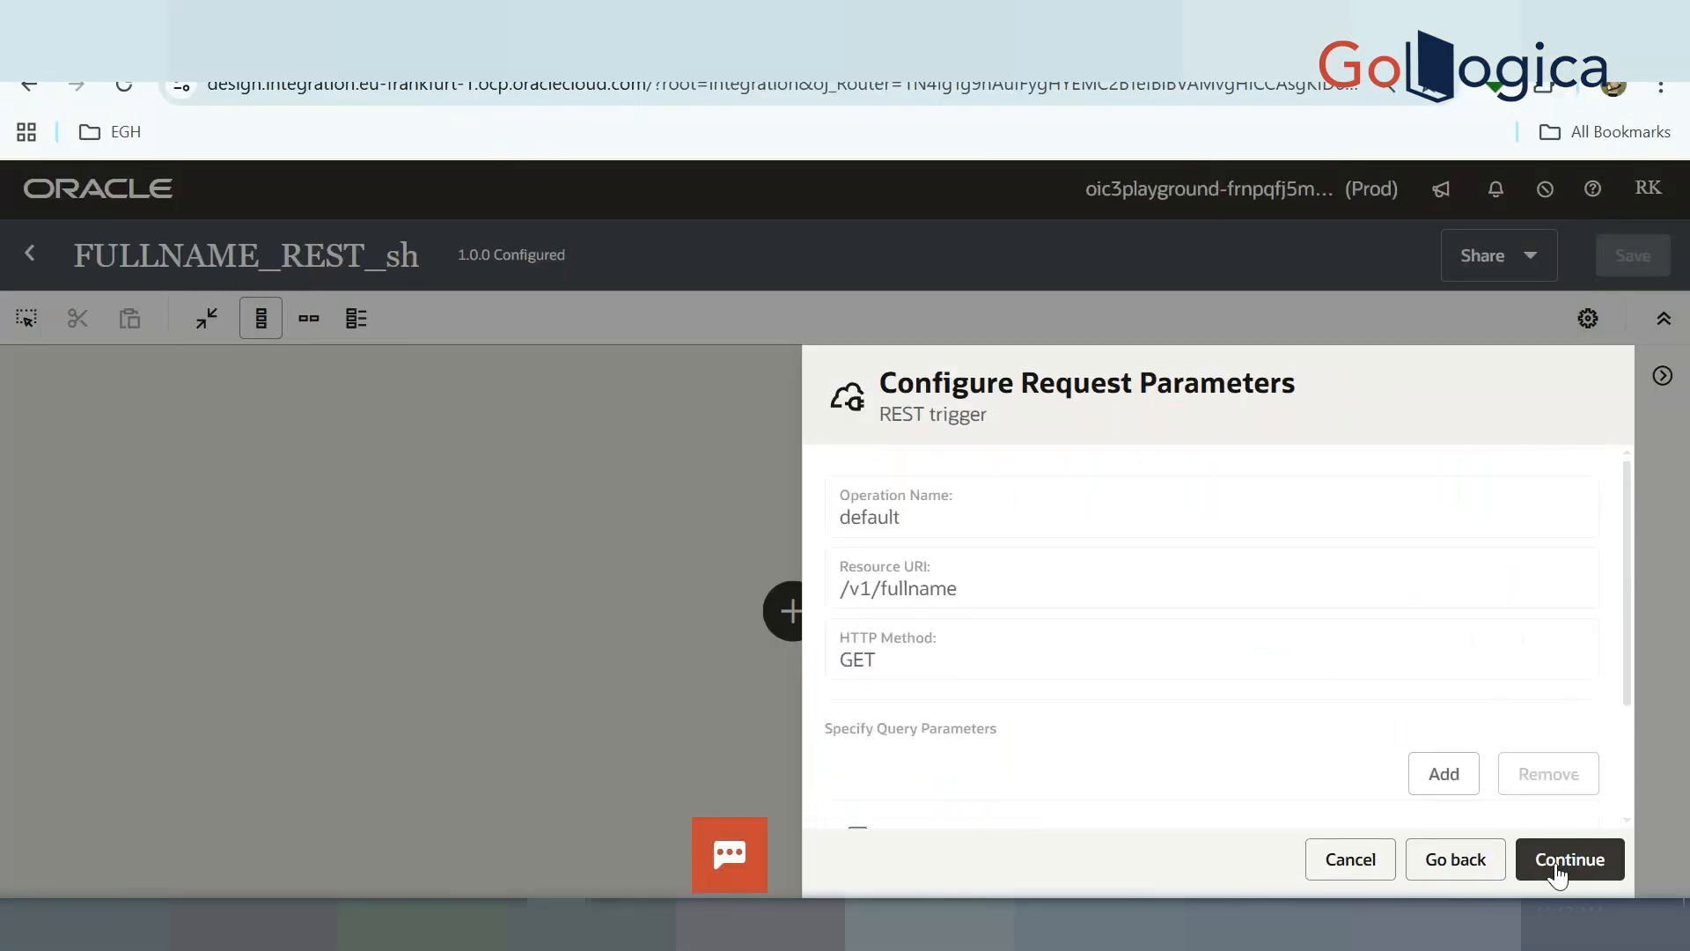
pyautogui.scroll(-3, 1202, 685)
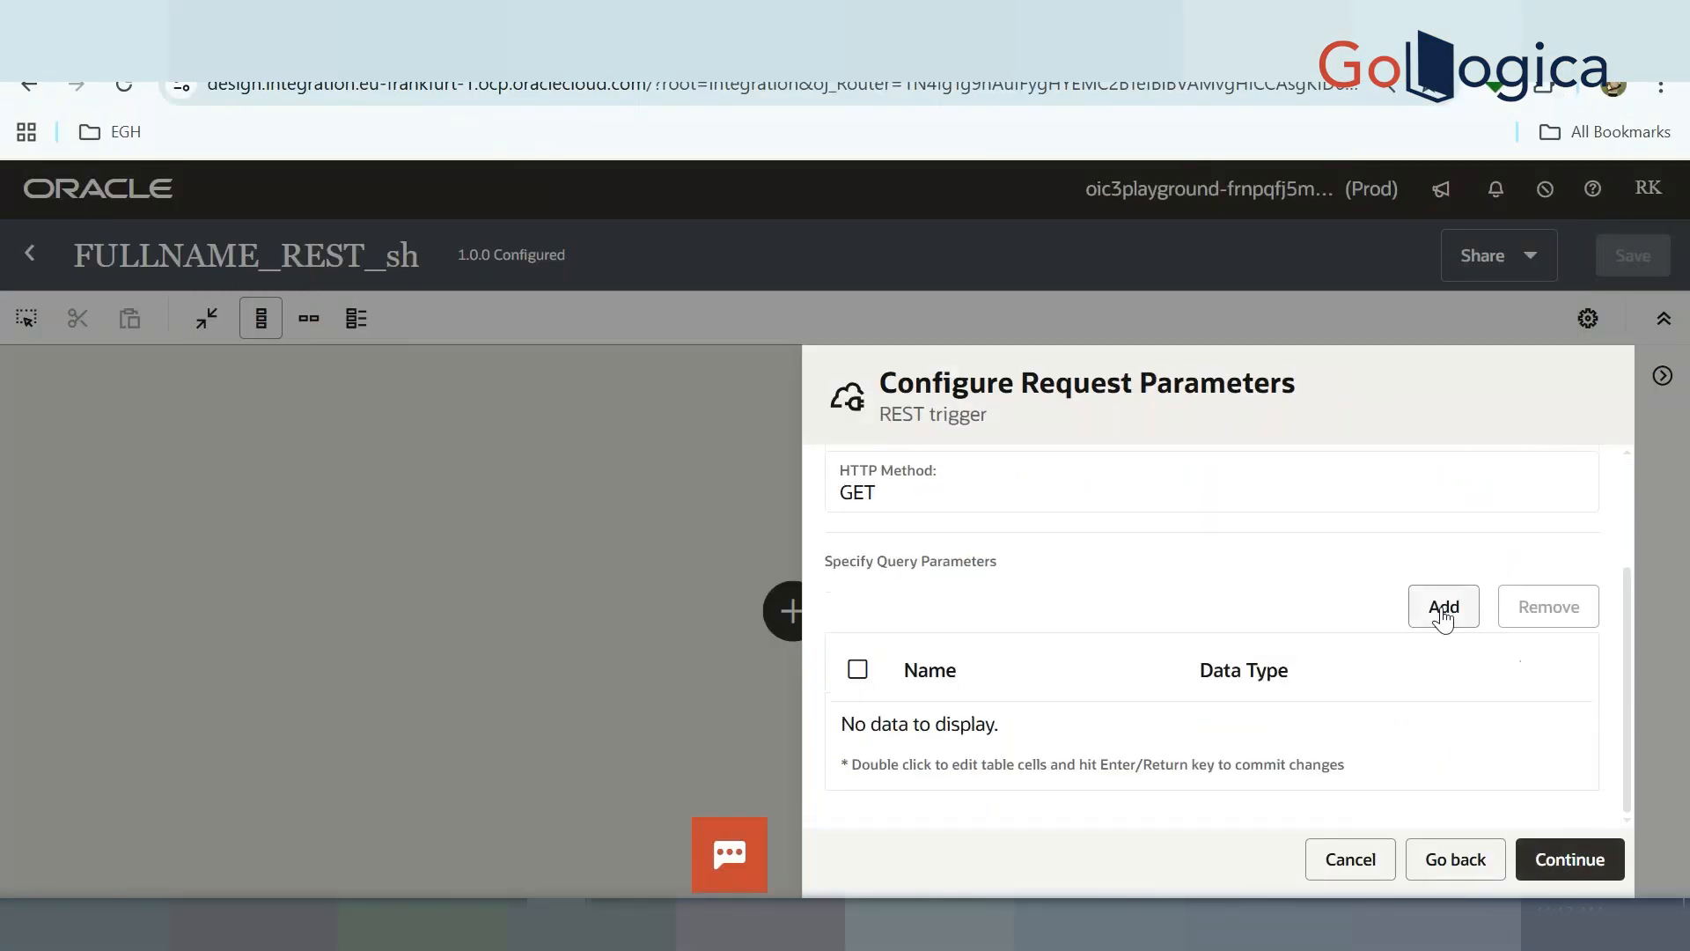
pyautogui.click(1449, 612)
pyautogui.click(1440, 608)
pyautogui.scroll(-1, 1171, 606)
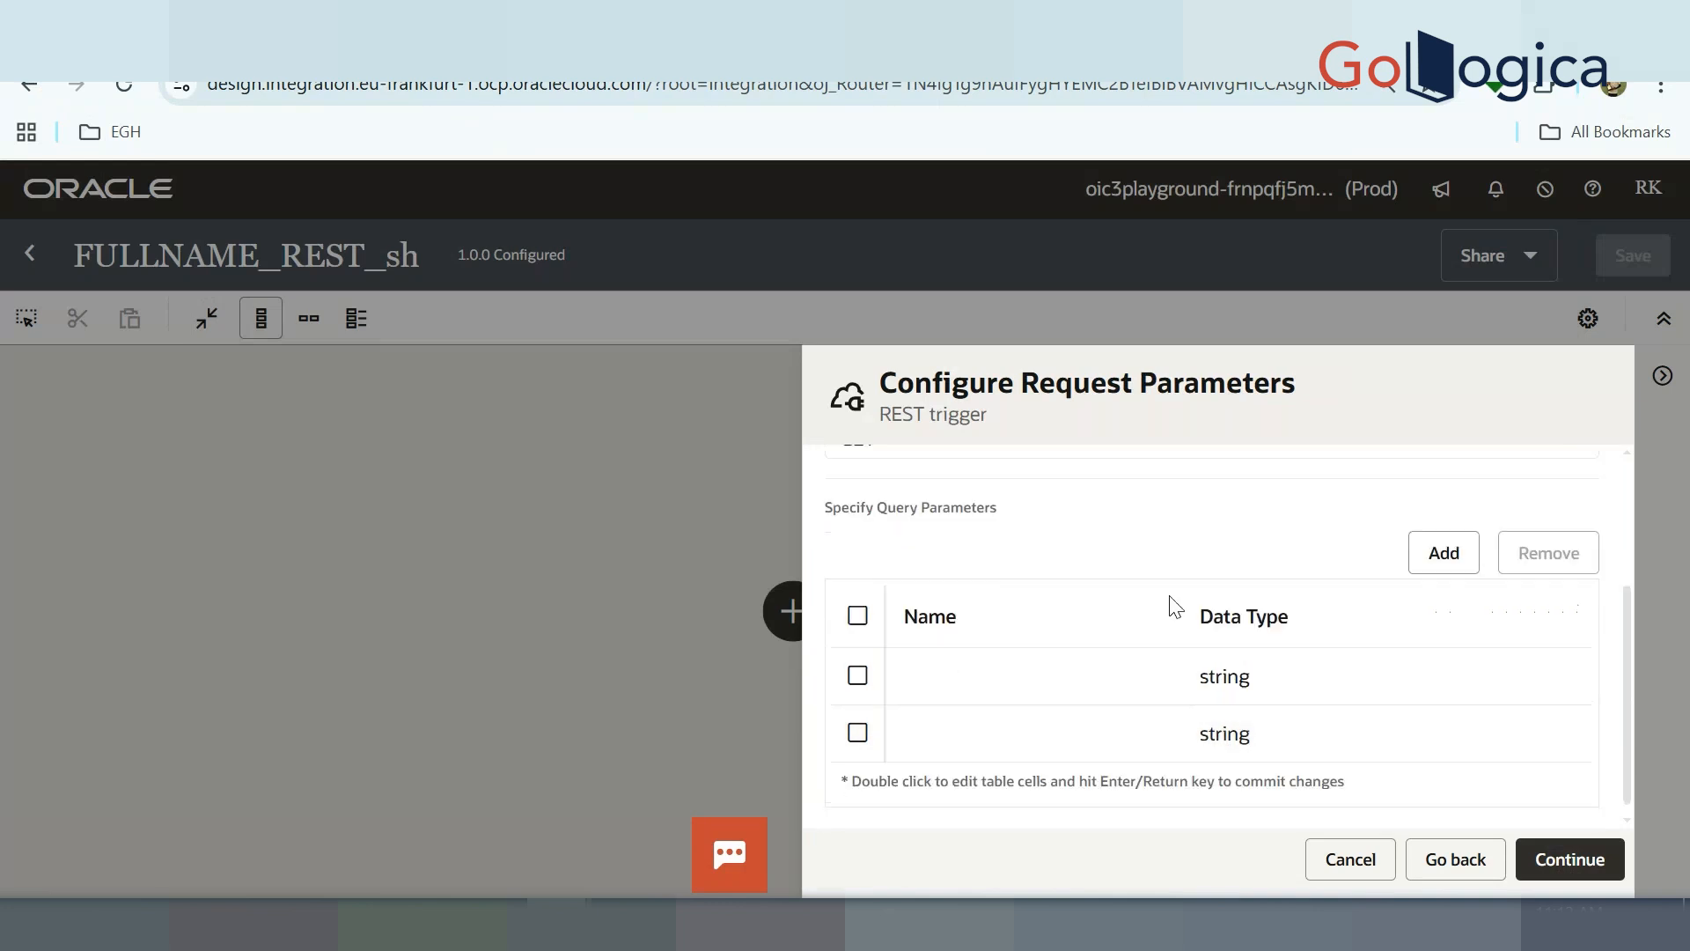
# Name the parameters firstname and lastname with string type, then continue to the response step
pyautogui.doubleClick(1013, 656)
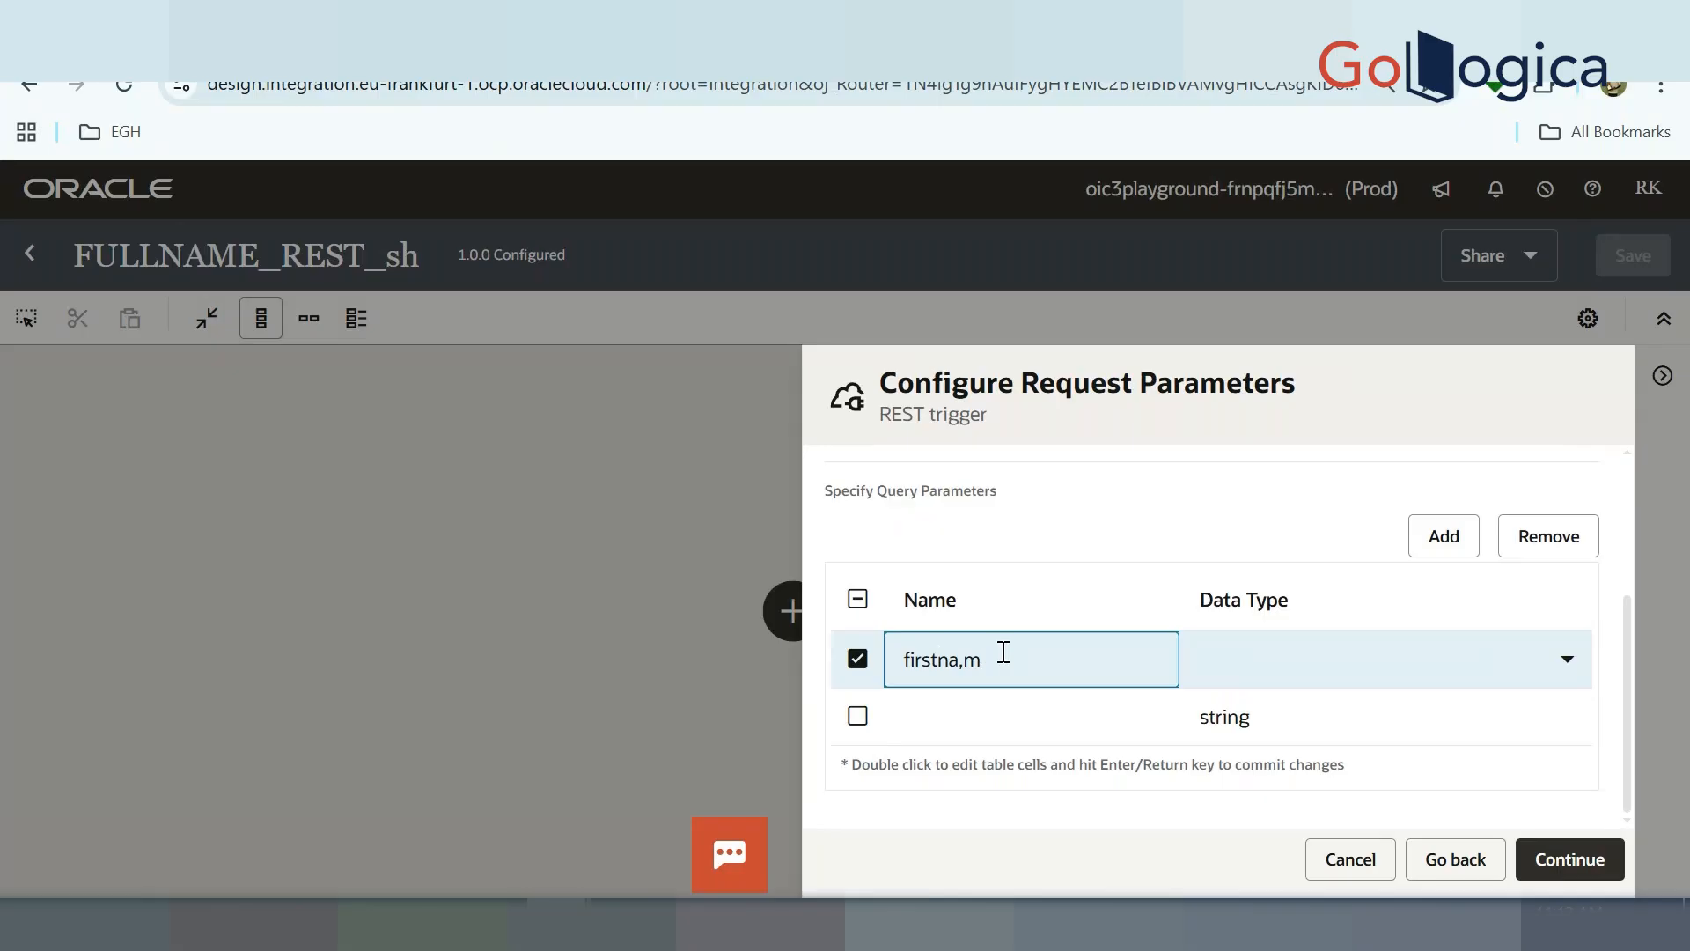
pyautogui.write('firstname')
pyautogui.doubleClick(992, 727)
pyautogui.write('l')
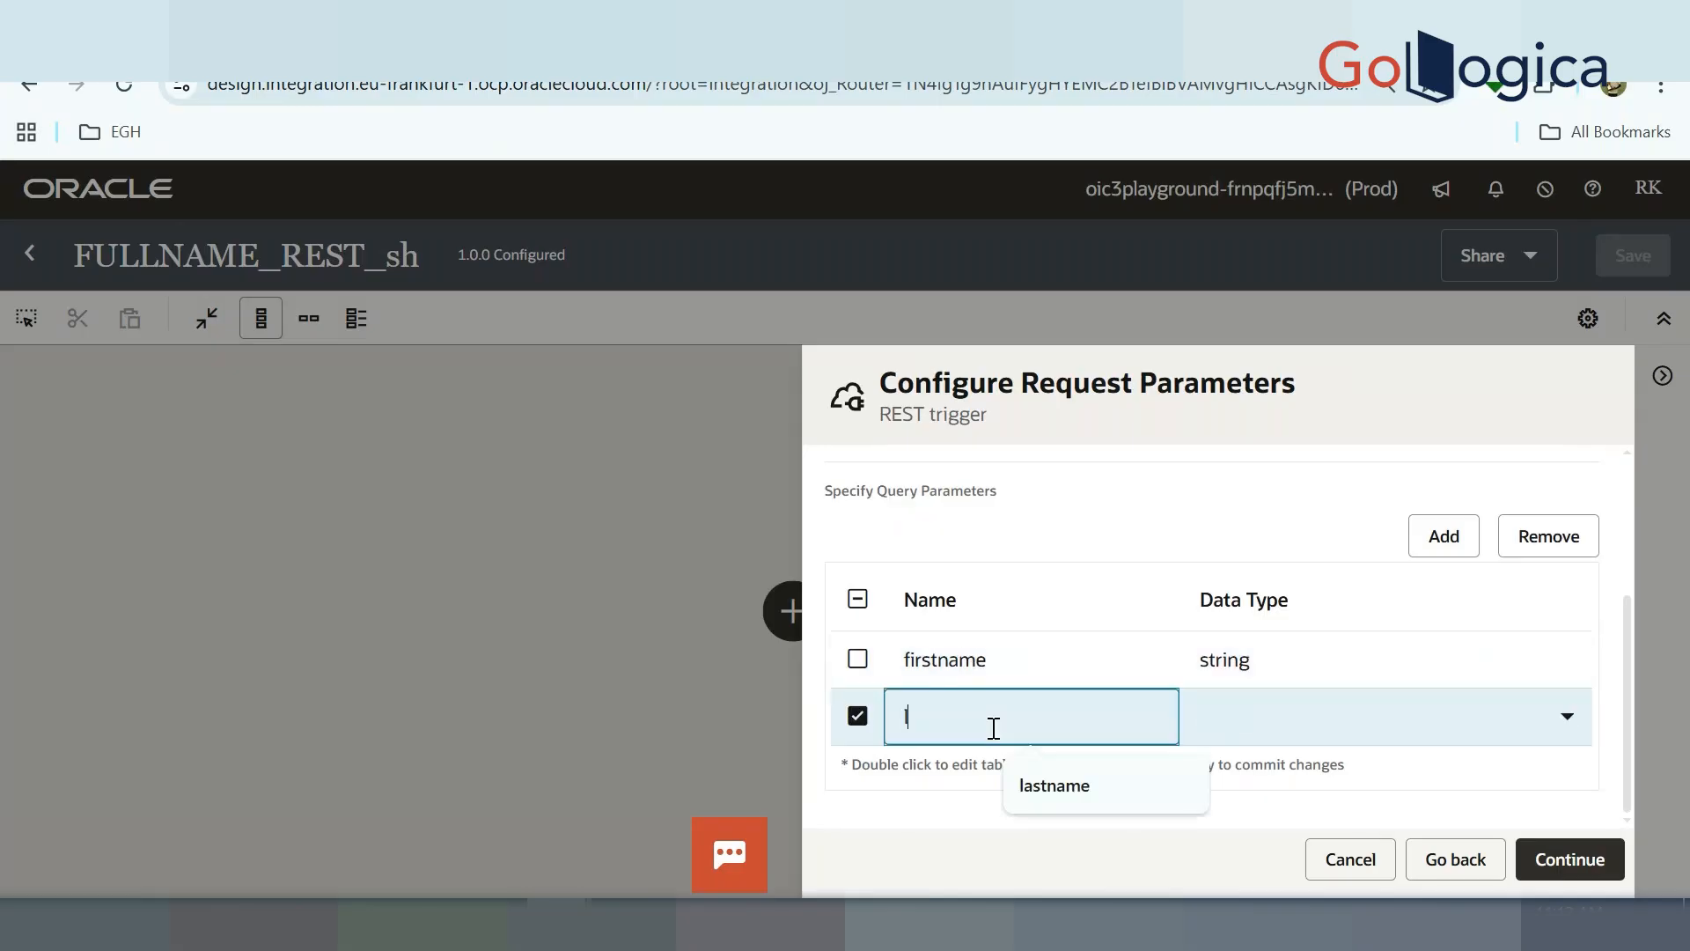
pyautogui.write('astname')
pyautogui.click(1312, 727)
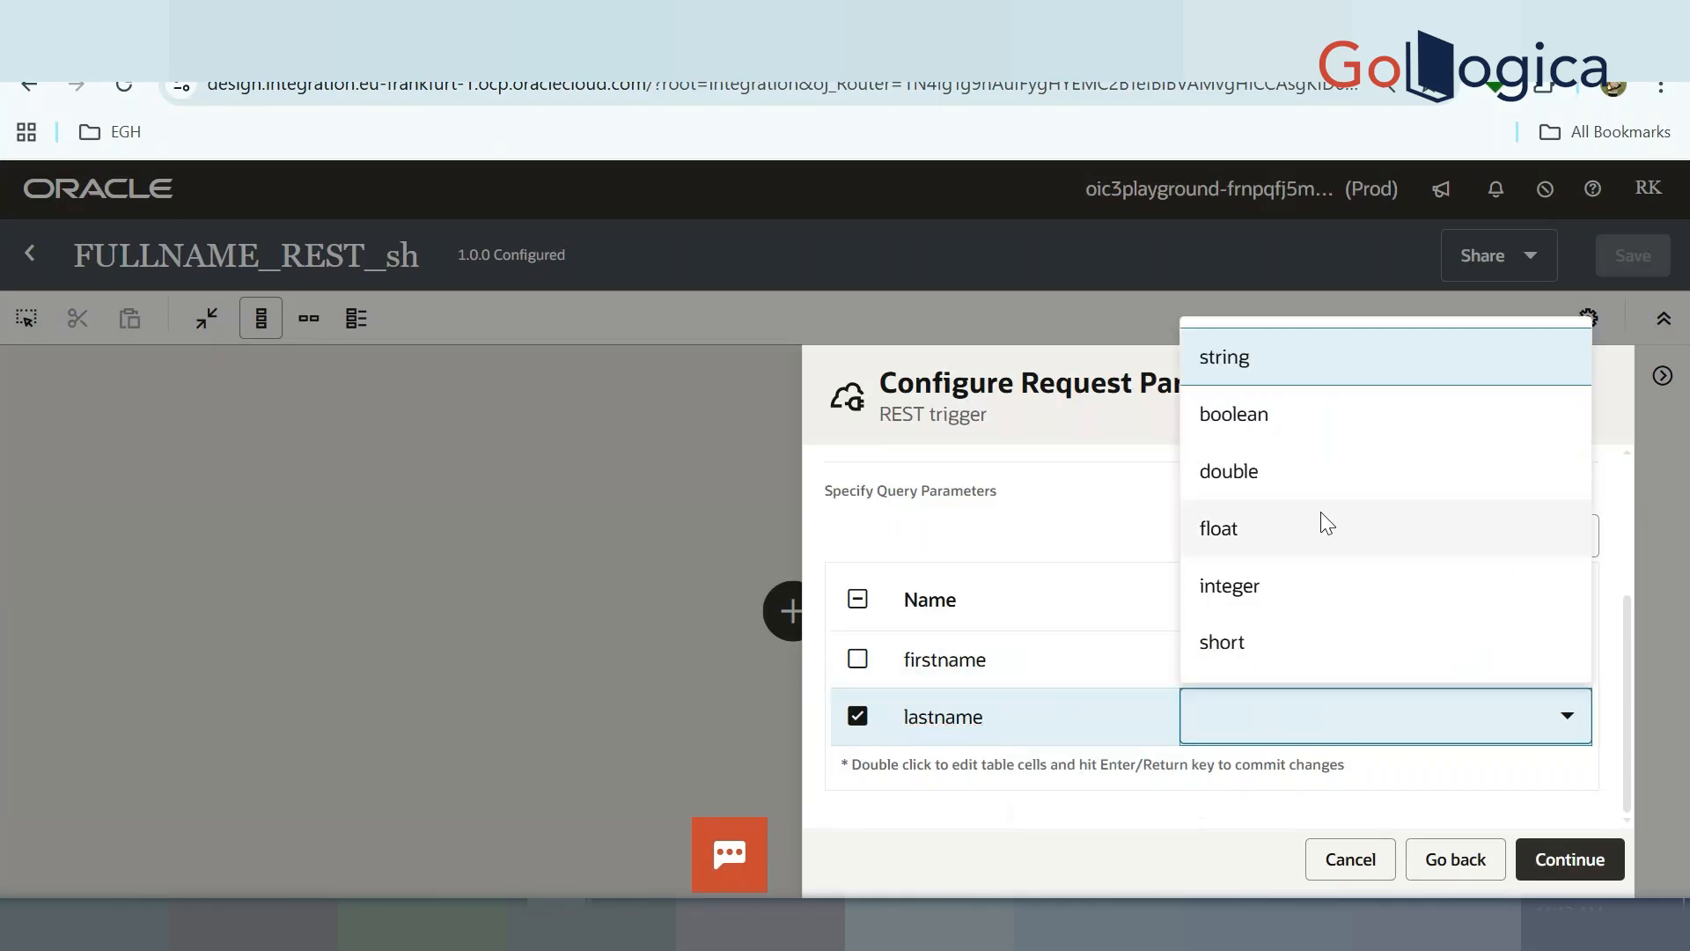
pyautogui.click(1294, 359)
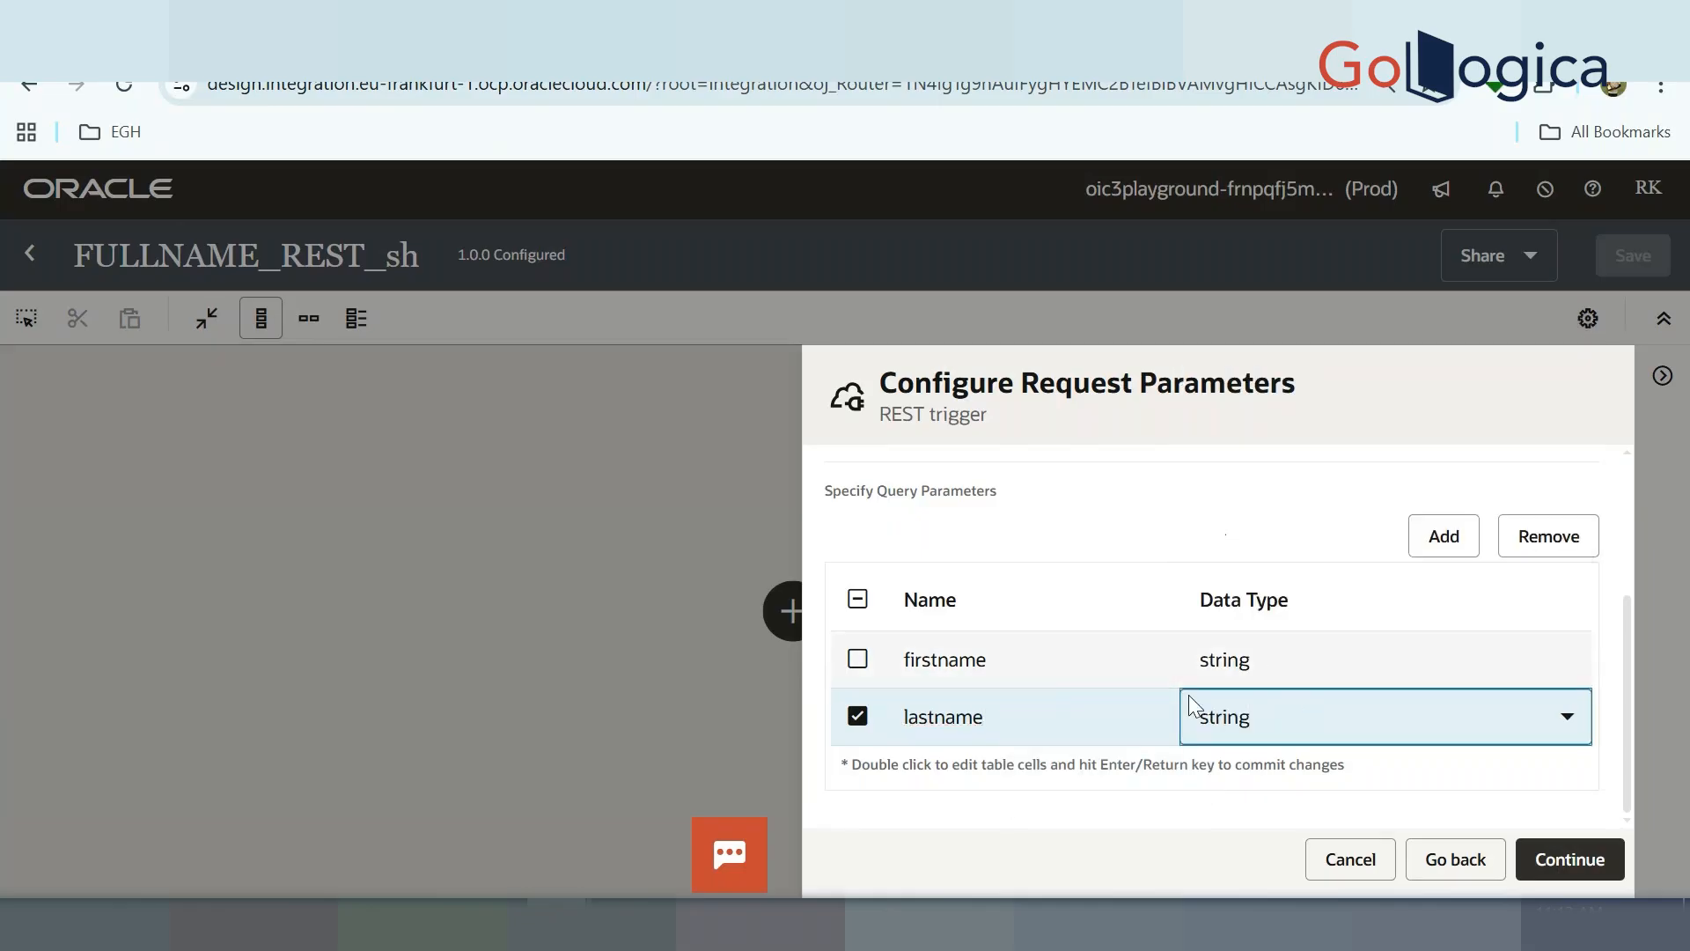
pyautogui.click(1572, 870)
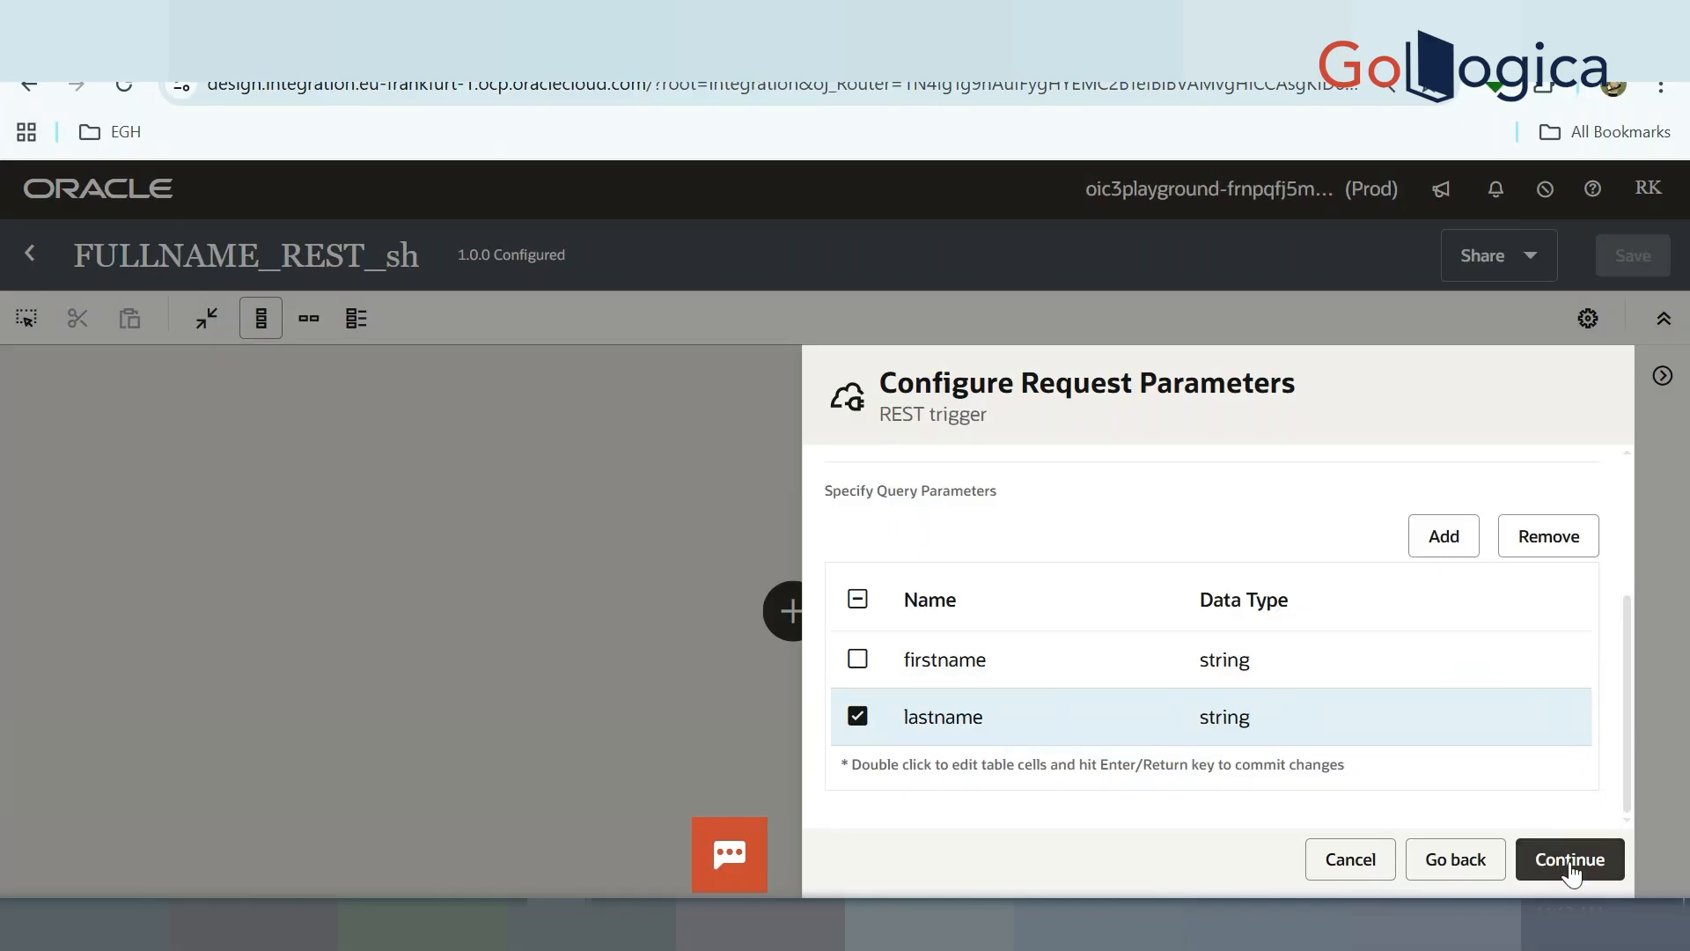
pyautogui.click(1572, 871)
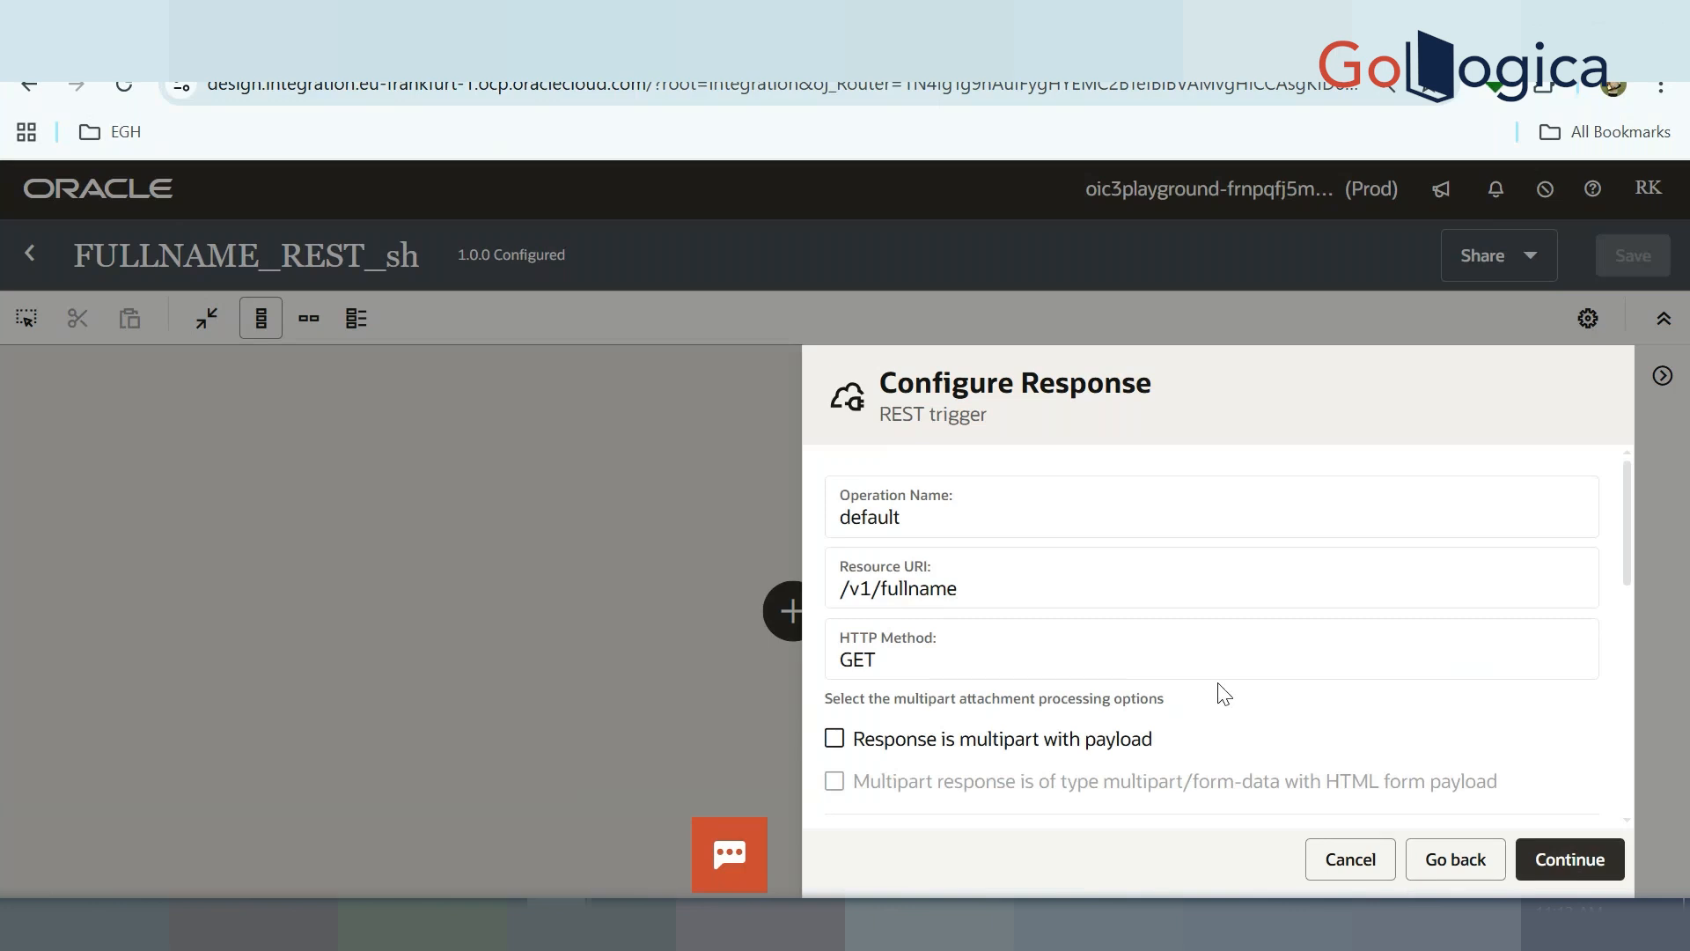
# Enter an inline sample JSON response containing a fullname field
pyautogui.scroll(-3, 1224, 695)
pyautogui.scroll(-2, 1128, 702)
pyautogui.scroll(-1, 1104, 712)
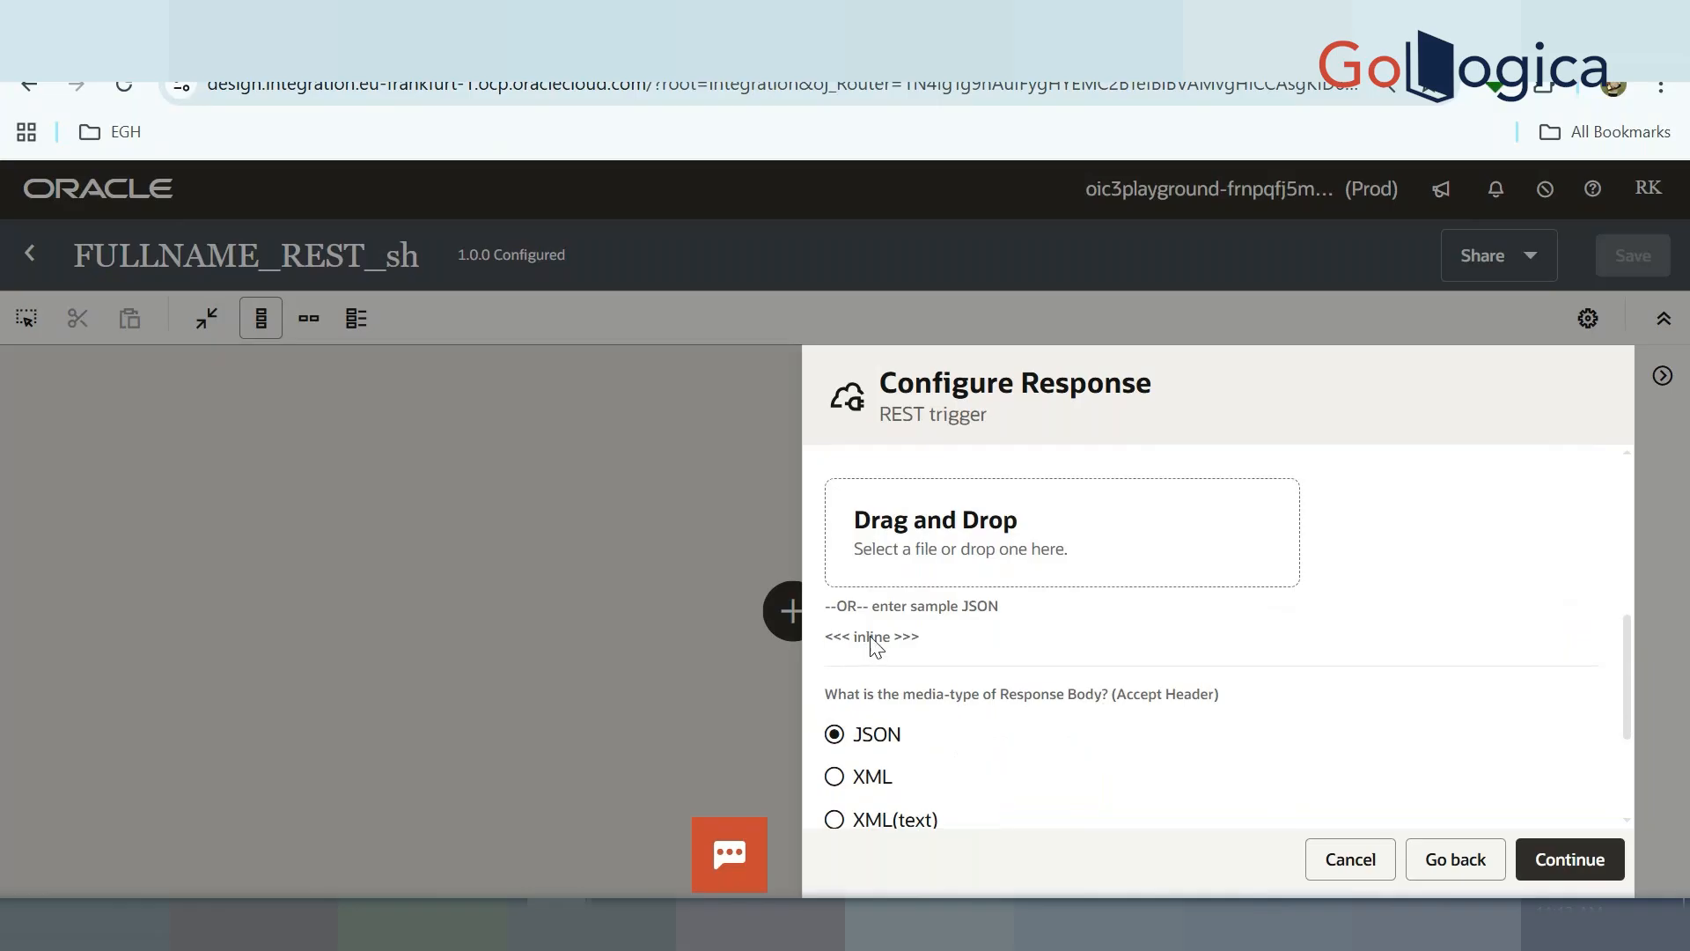
pyautogui.click(873, 637)
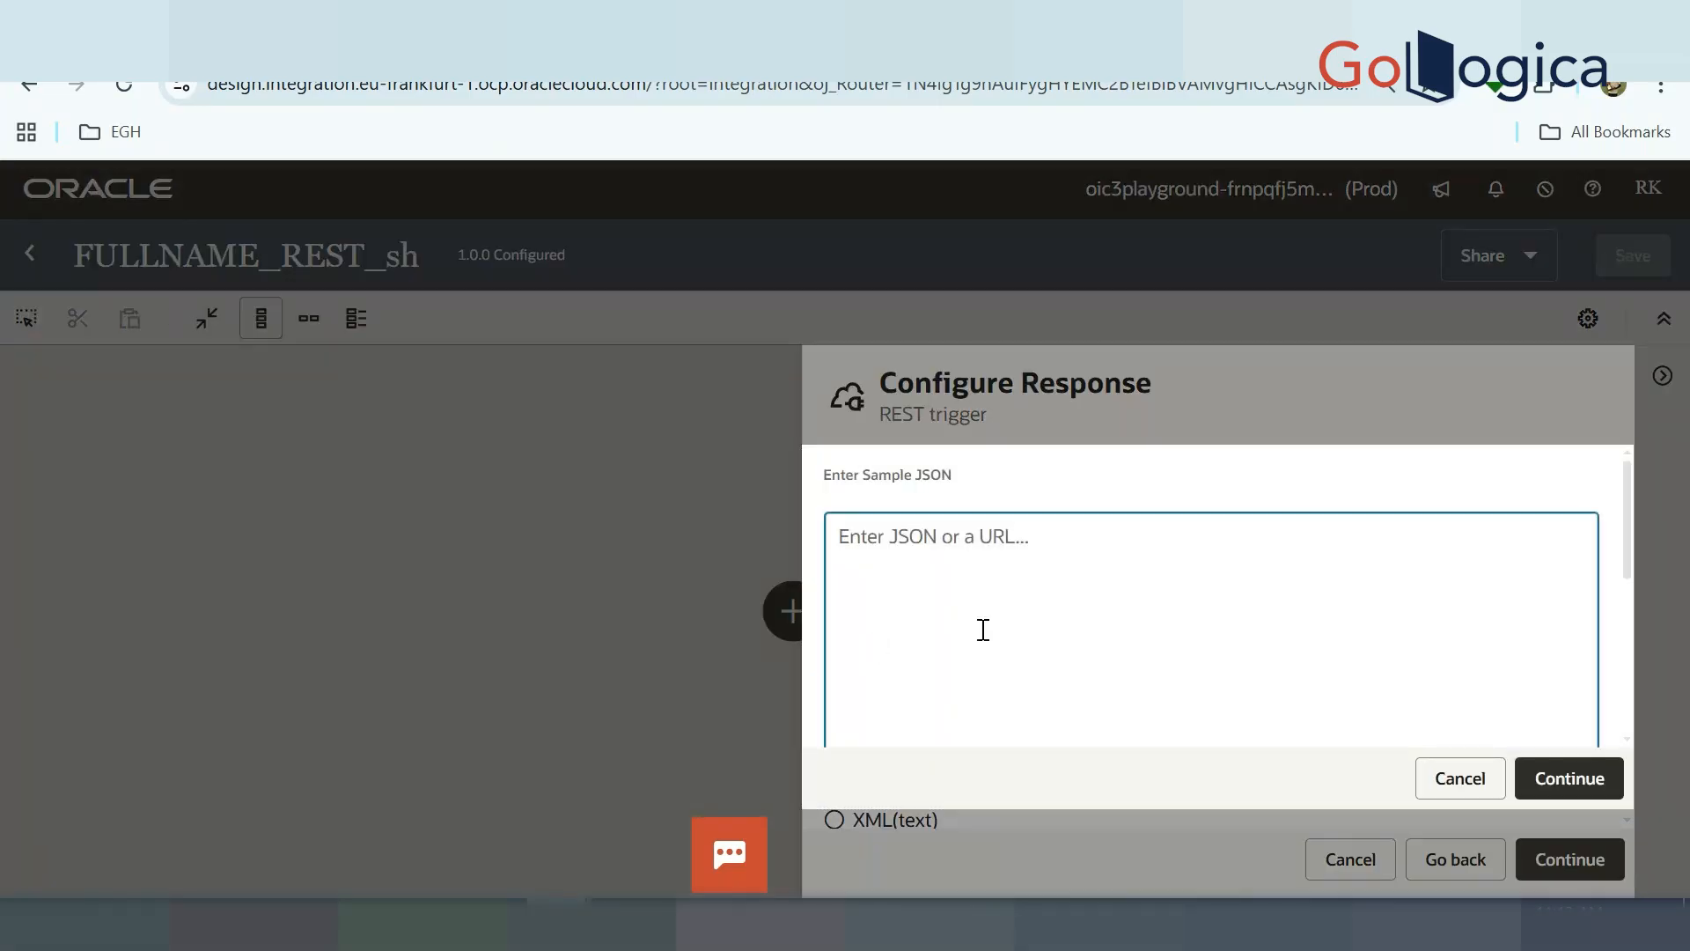
pyautogui.write('{')
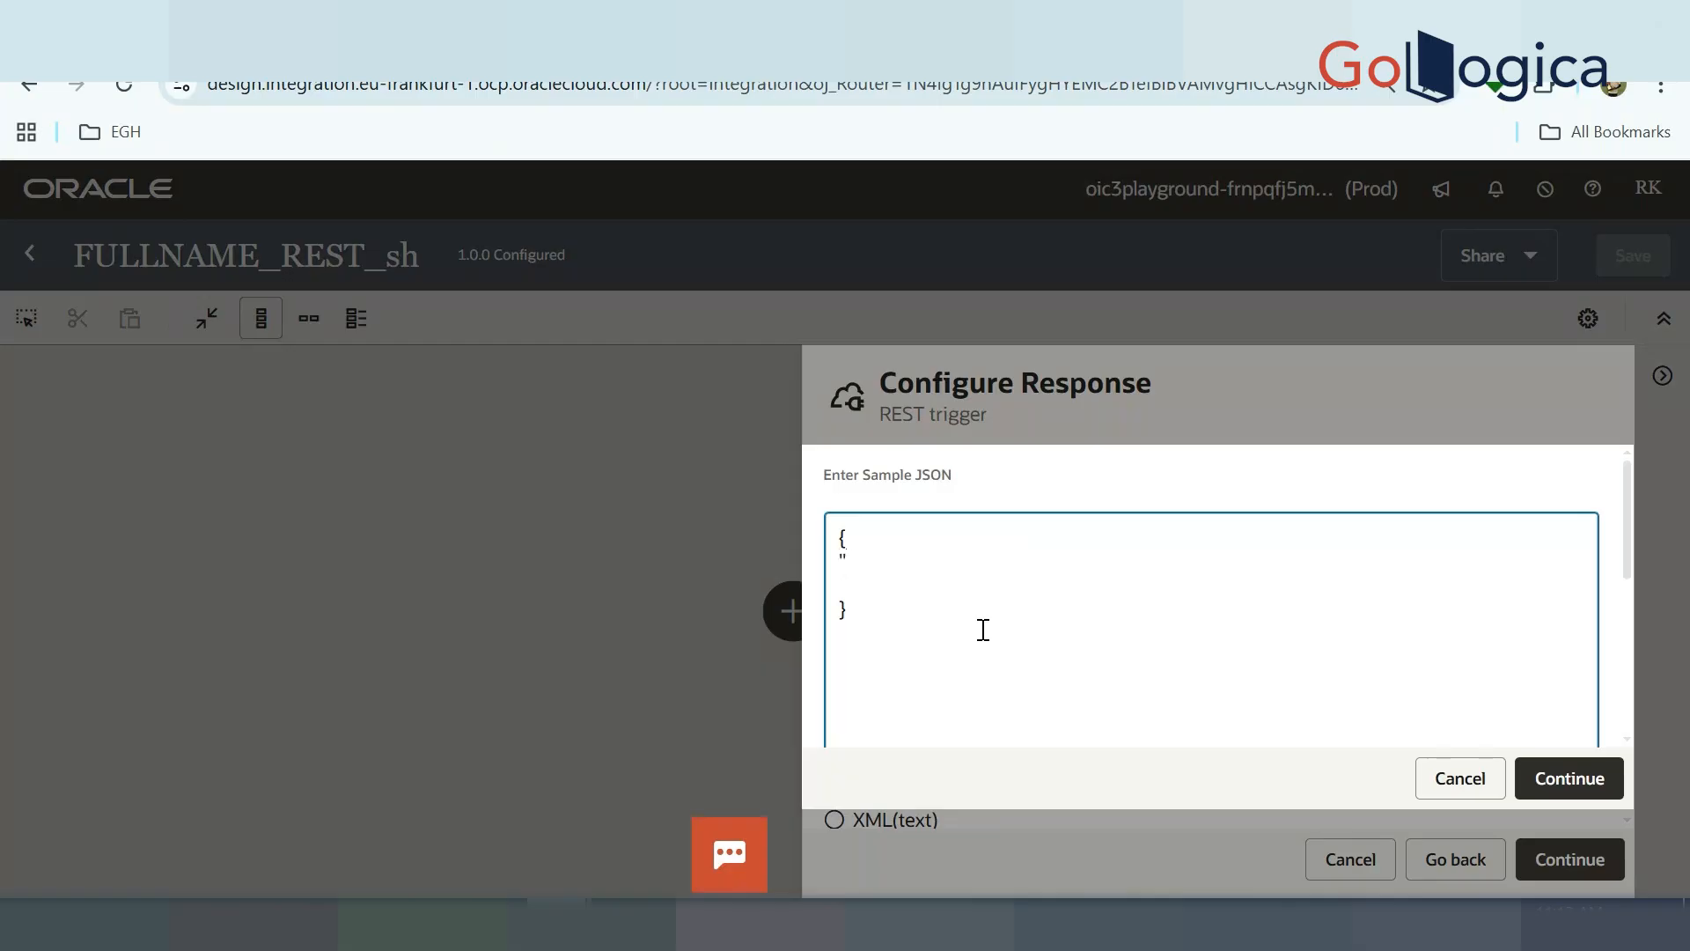
pyautogui.write(':"')
pyautogui.click(1595, 786)
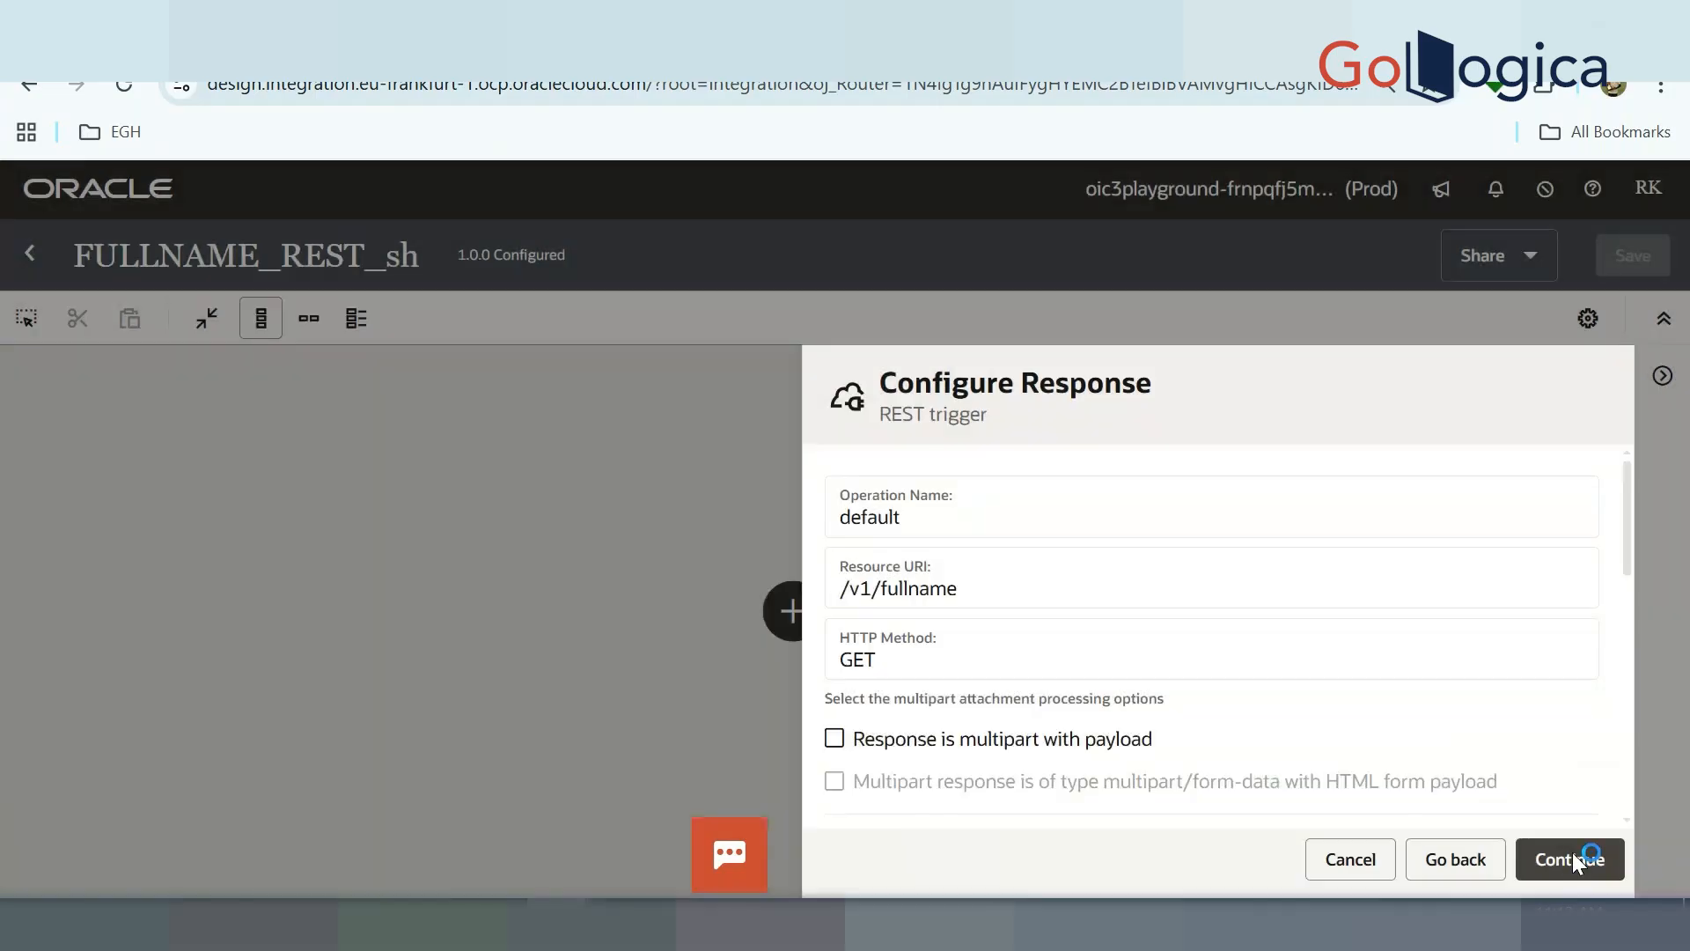
# Finish the REST trigger wizard and save FULLNAME_REST_sh
pyautogui.click(1572, 854)
pyautogui.click(1576, 859)
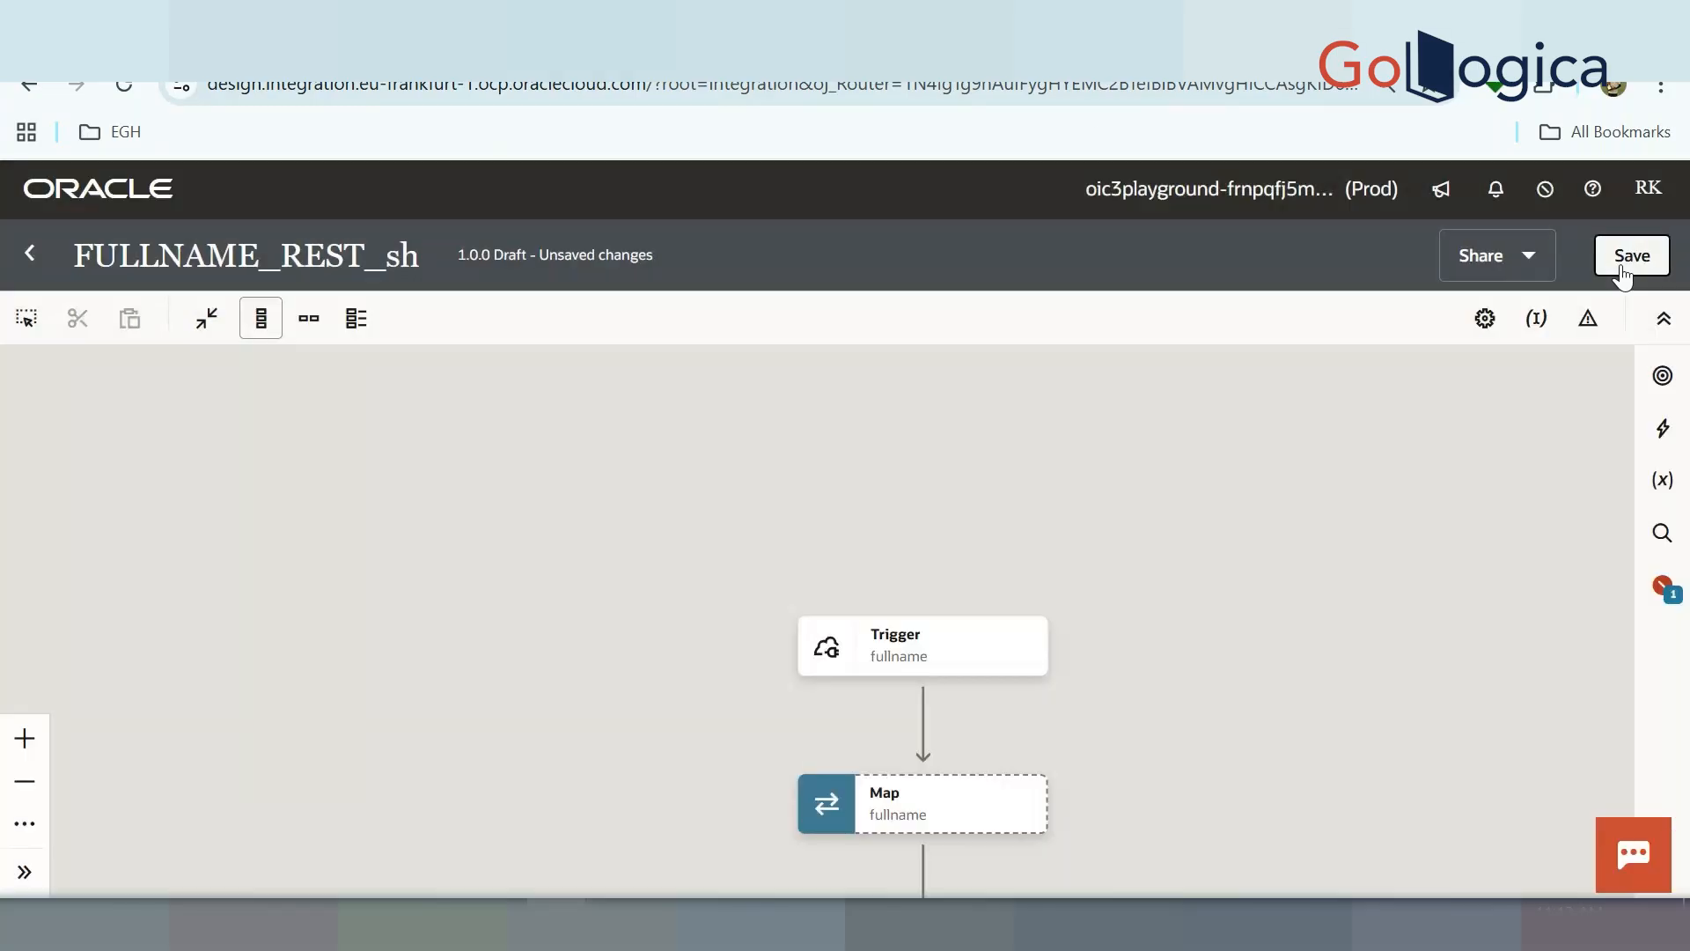
pyautogui.click(1622, 267)
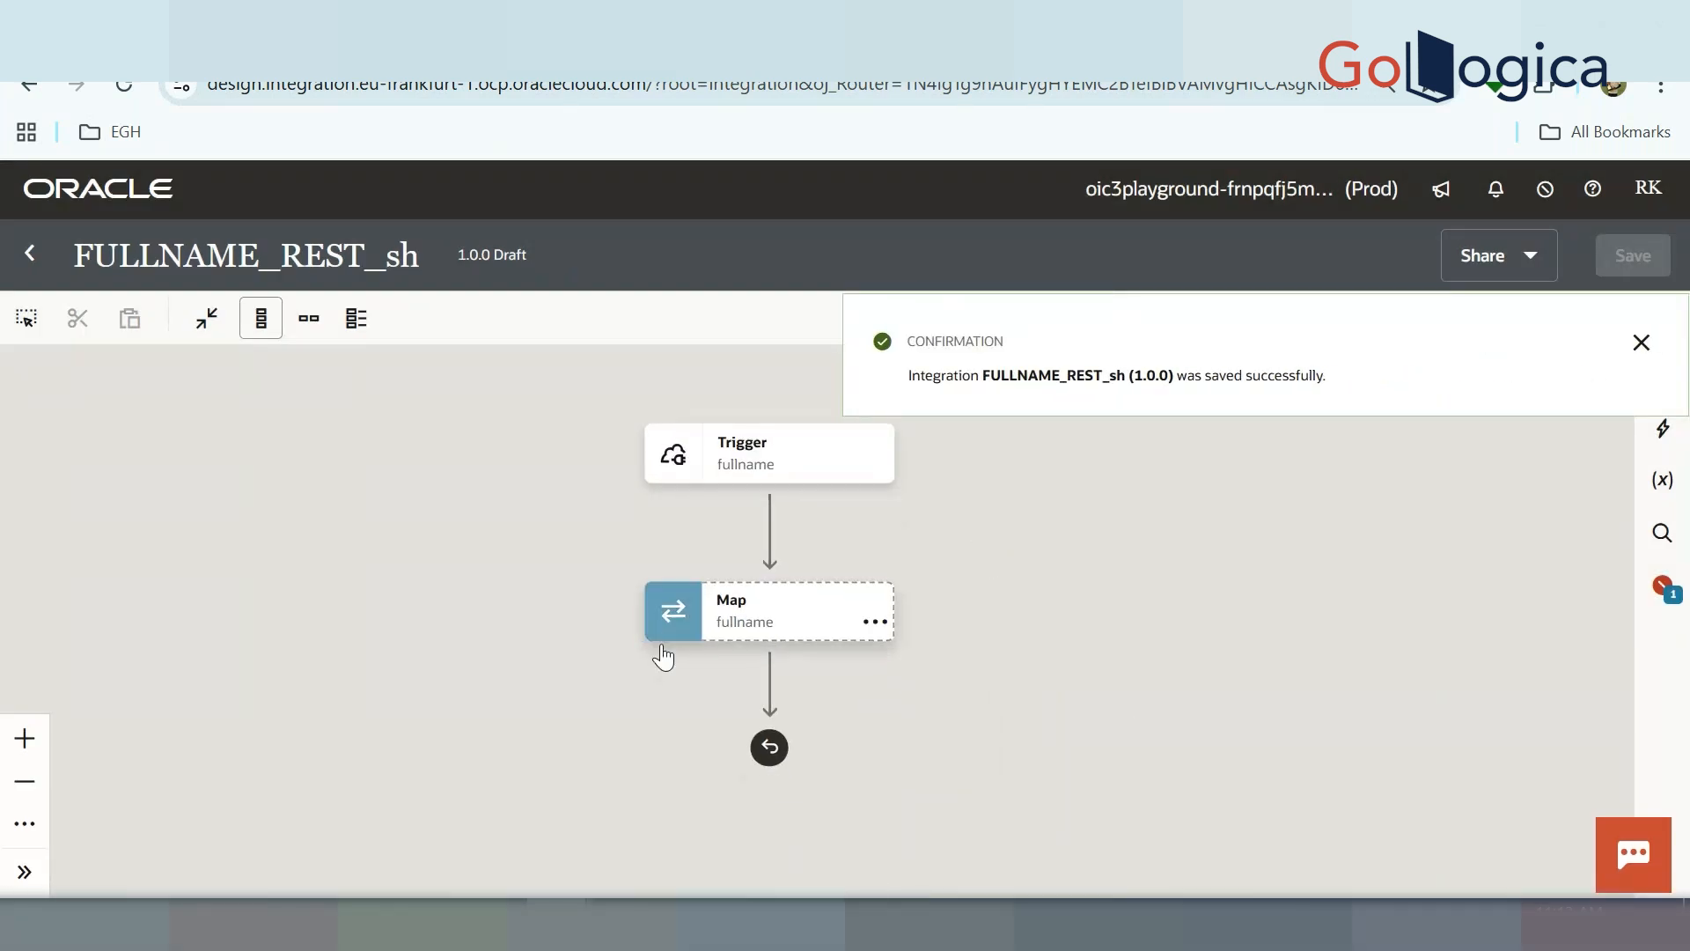
# In the Map editor, create the Fullname target node under Response Wrapper
pyautogui.doubleClick(766, 618)
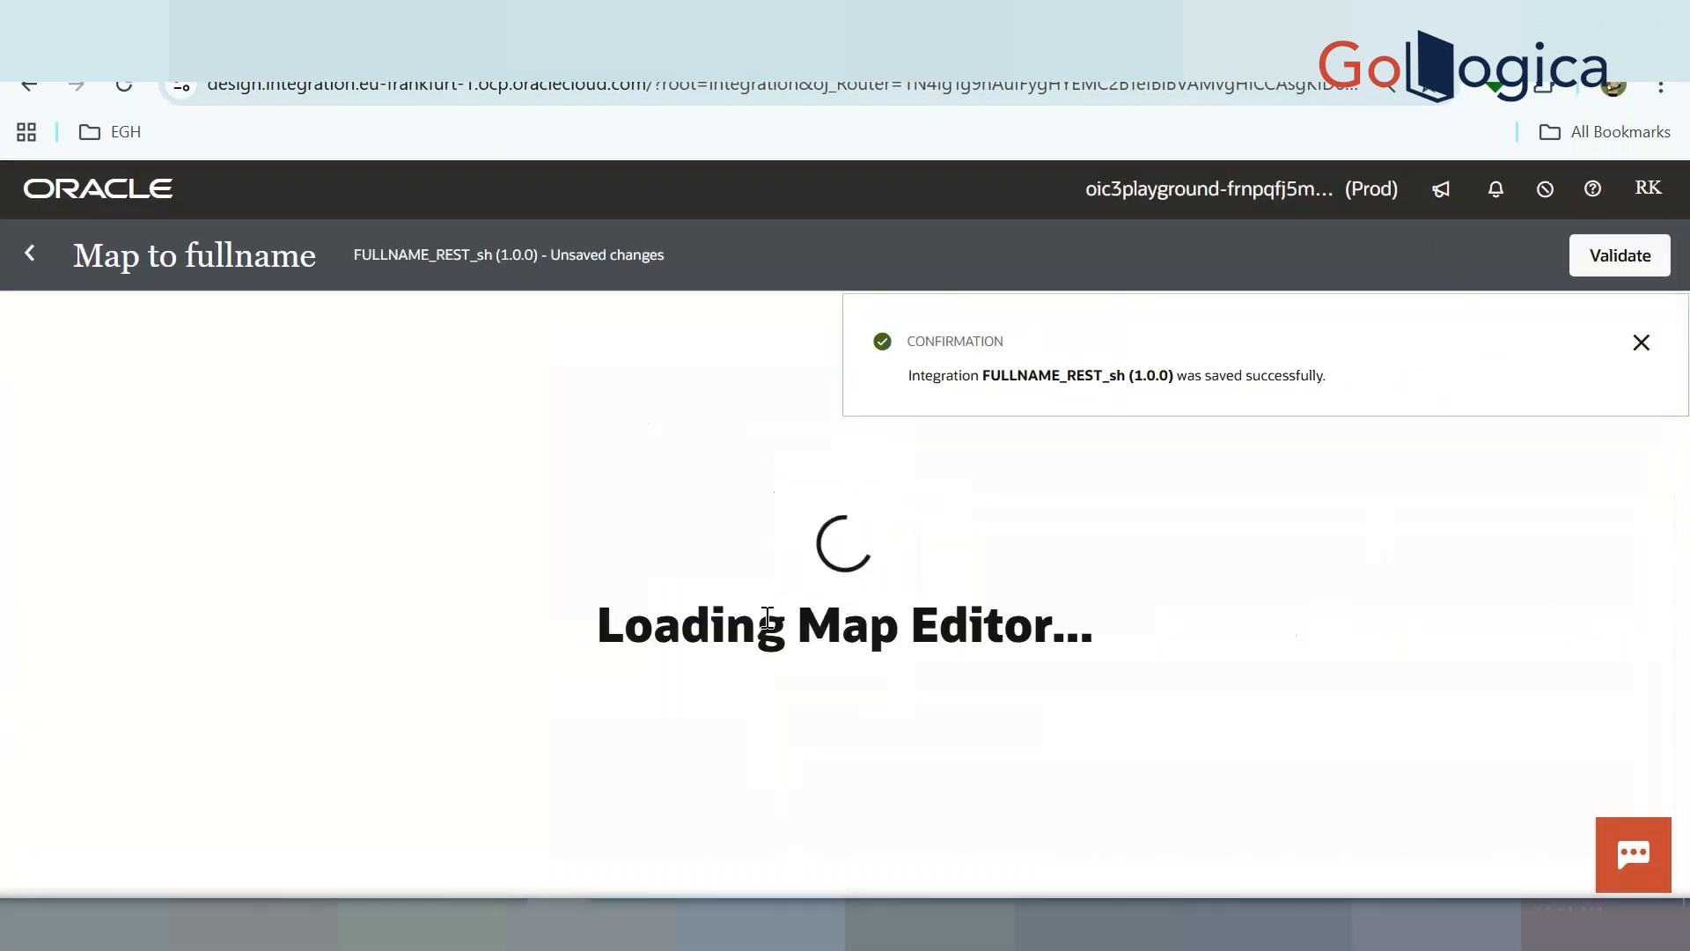
pyautogui.click(1642, 343)
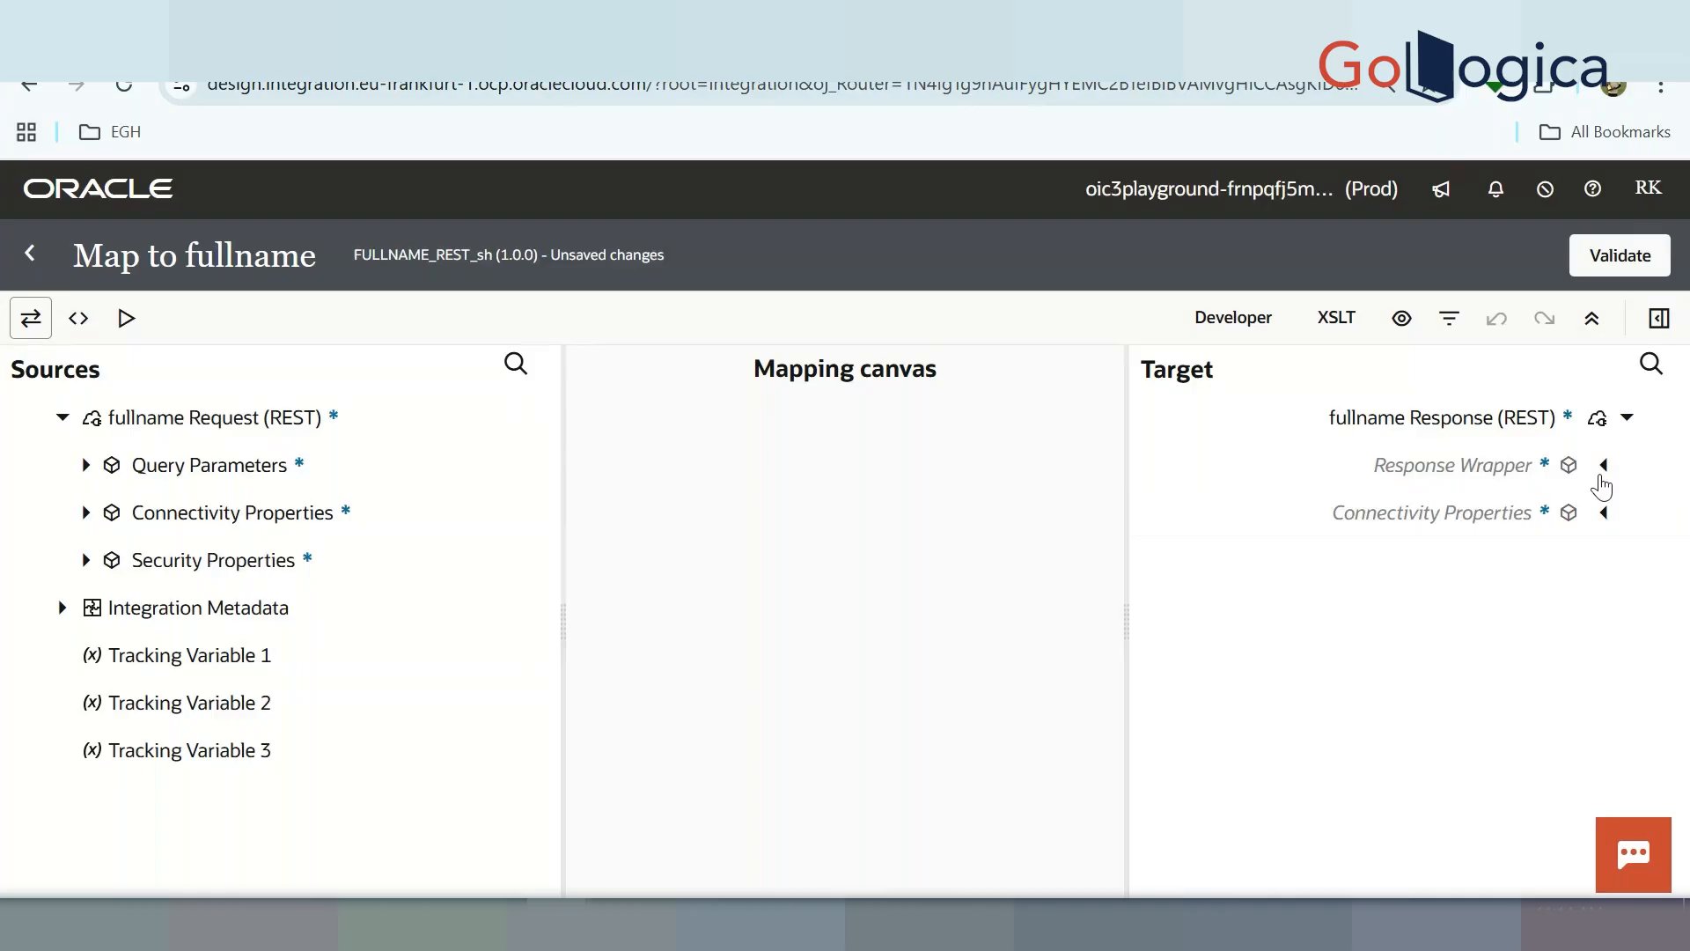
pyautogui.click(1604, 478)
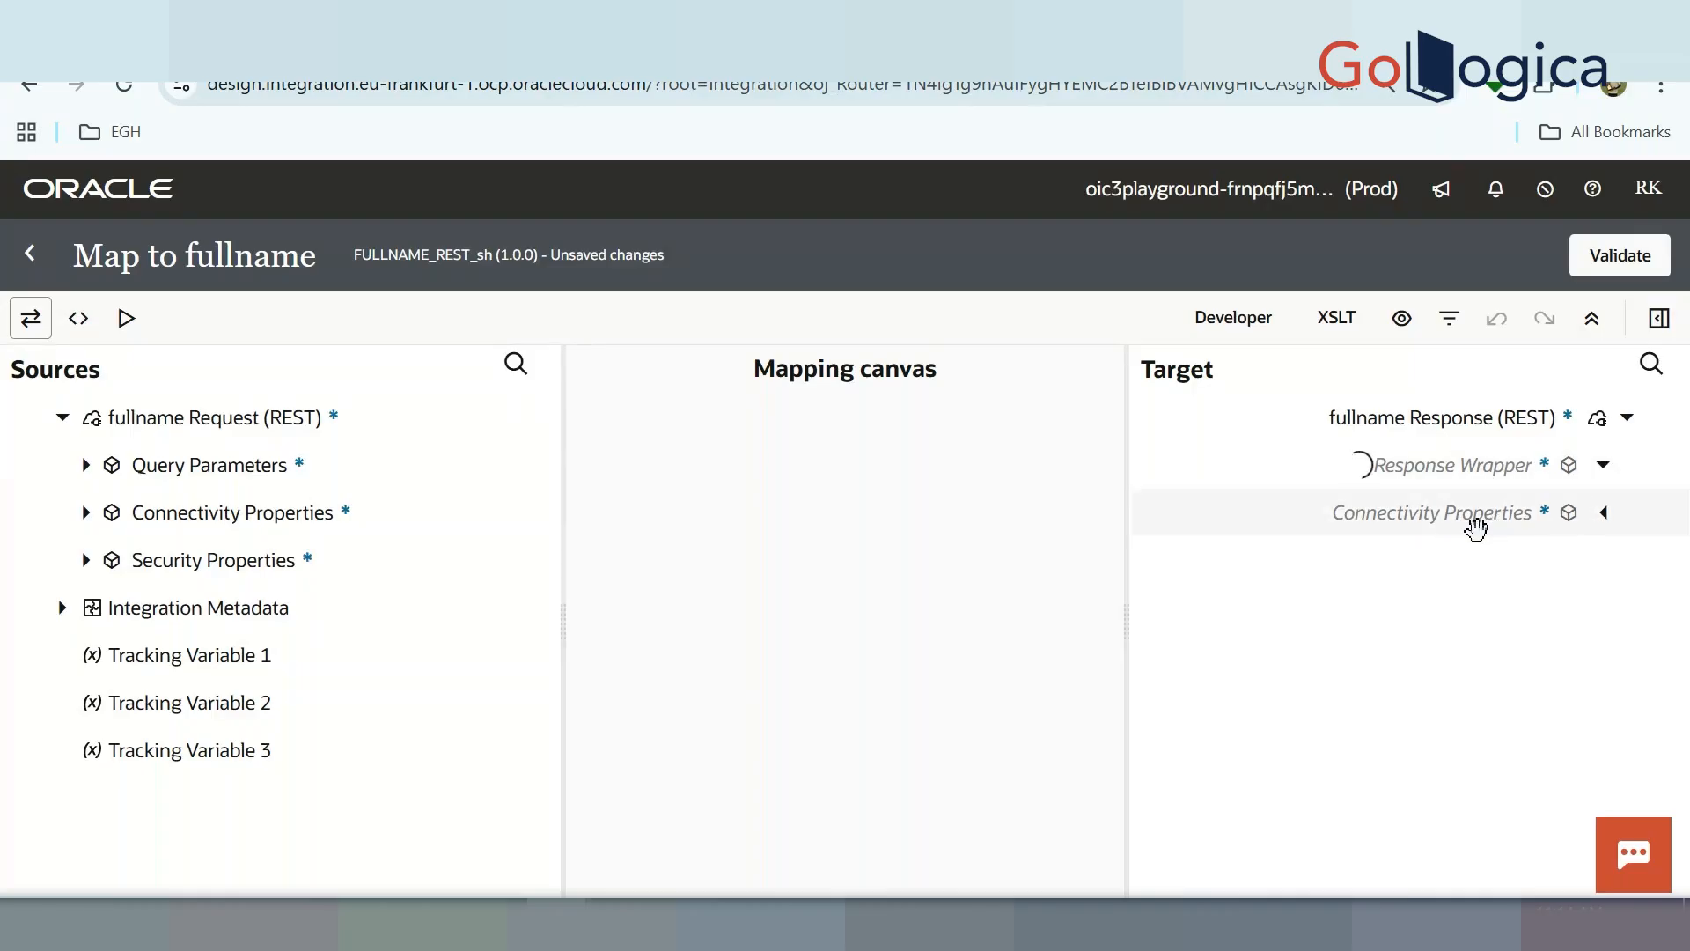
pyautogui.rightClick(1488, 554)
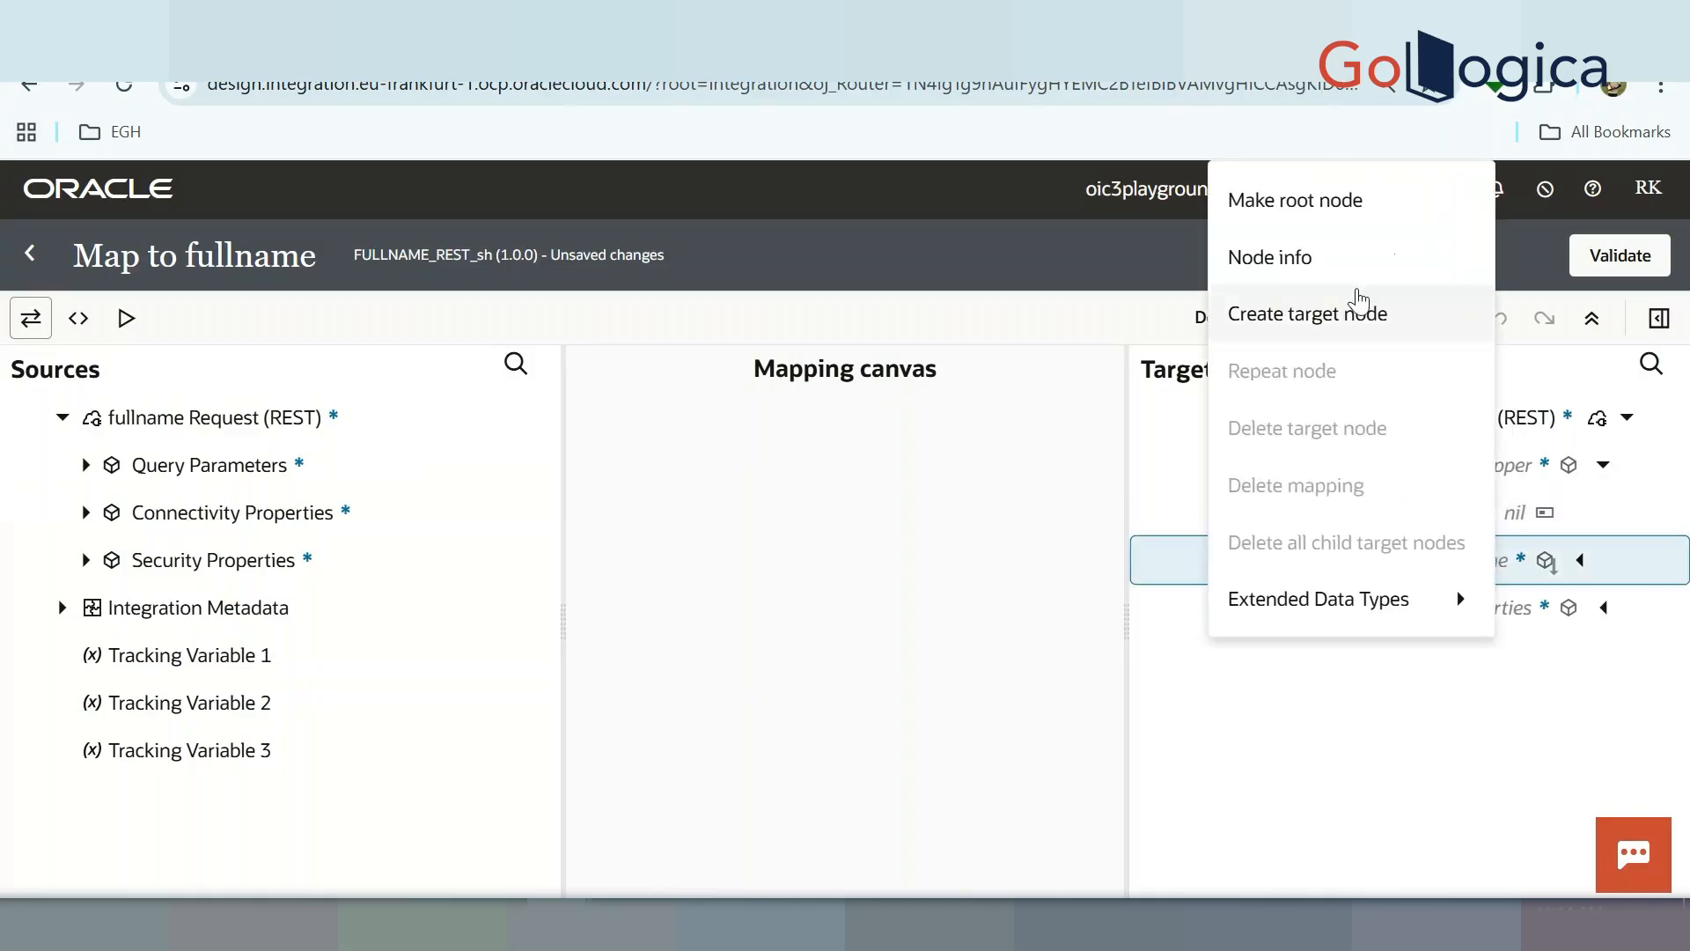
pyautogui.click(1364, 321)
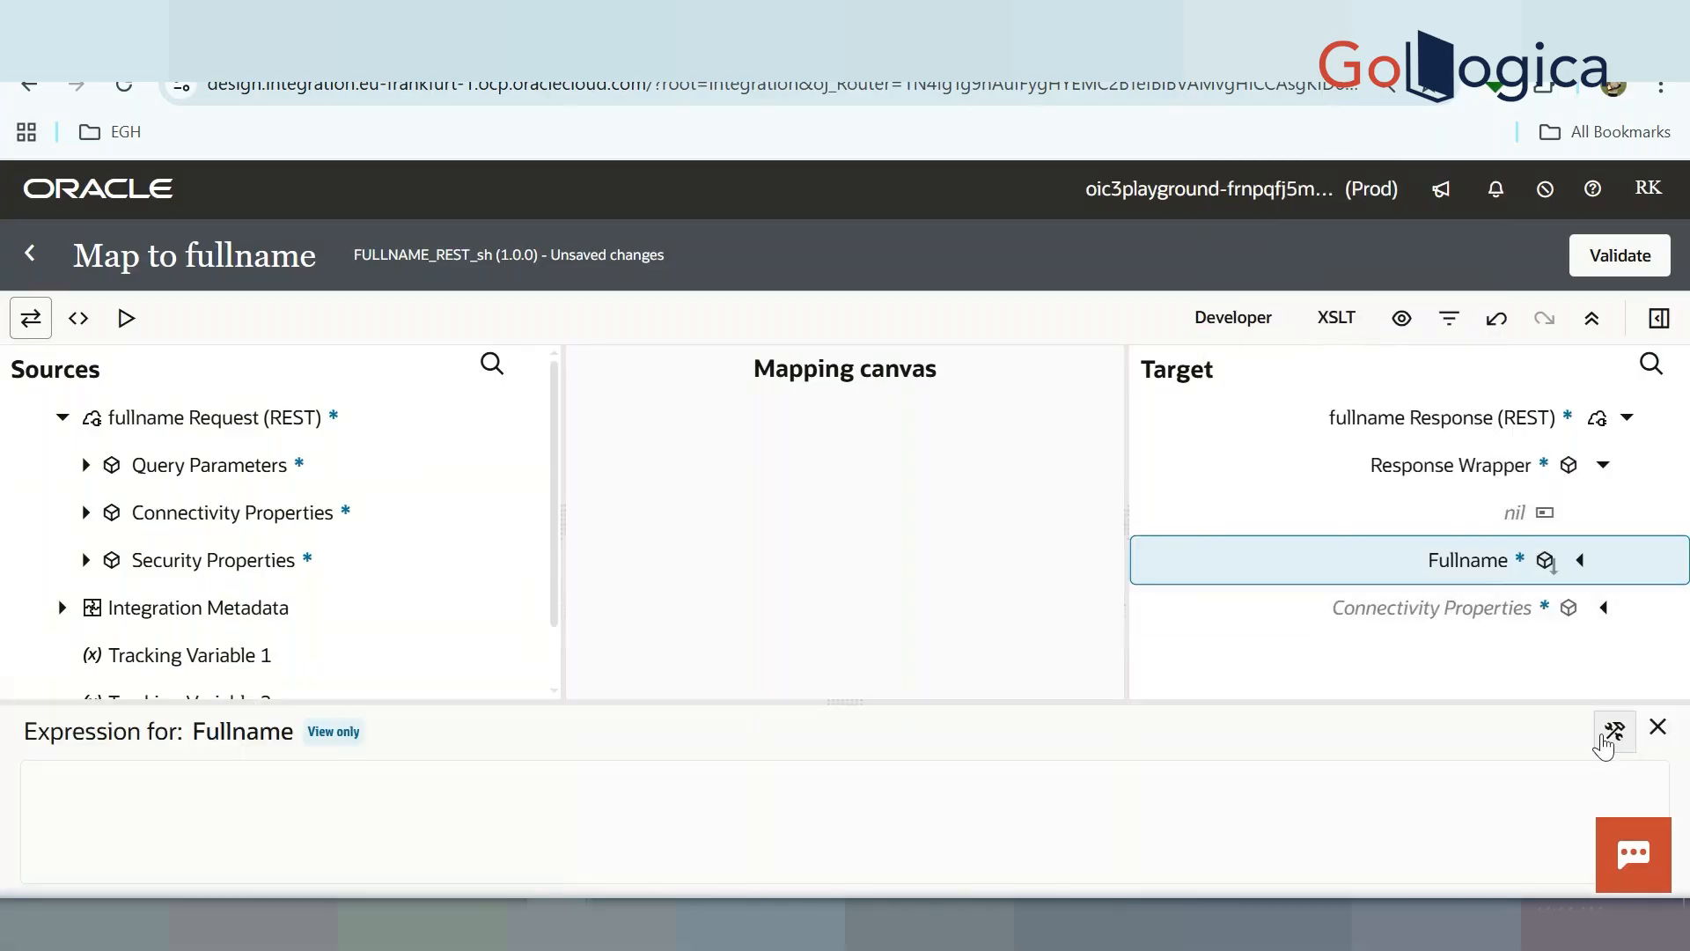
# Set Fullname's expression to concat(Firstname, Lastname) and validate the mapping
pyautogui.click(1615, 731)
pyautogui.click(426, 798)
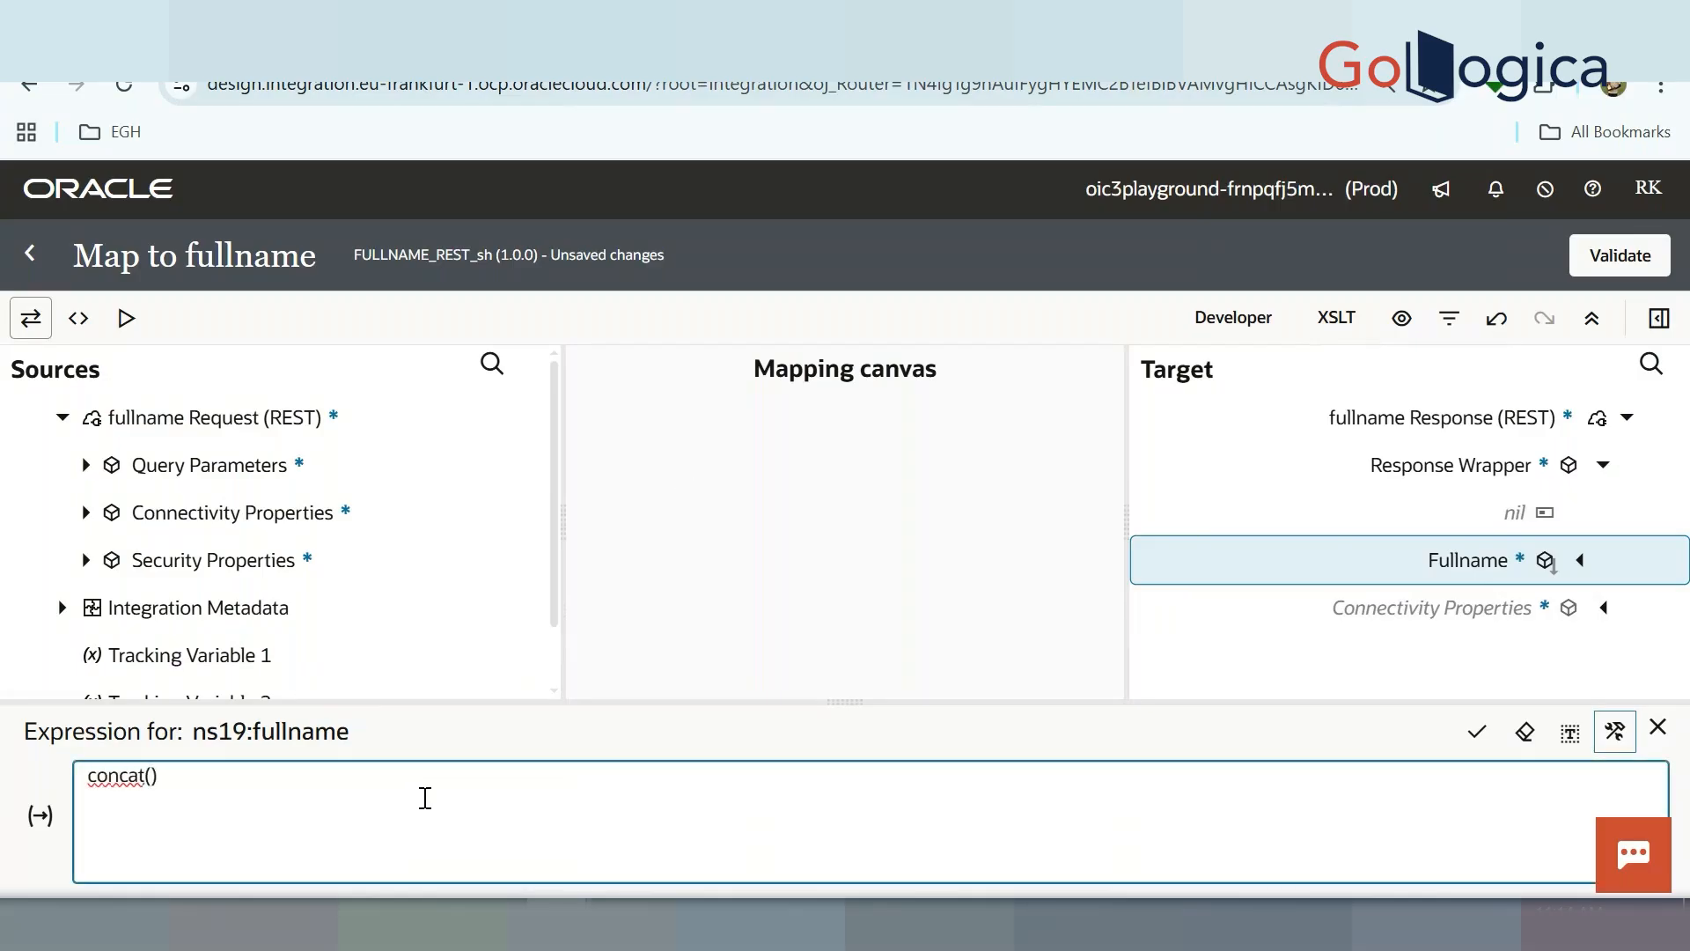
pyautogui.click(85, 466)
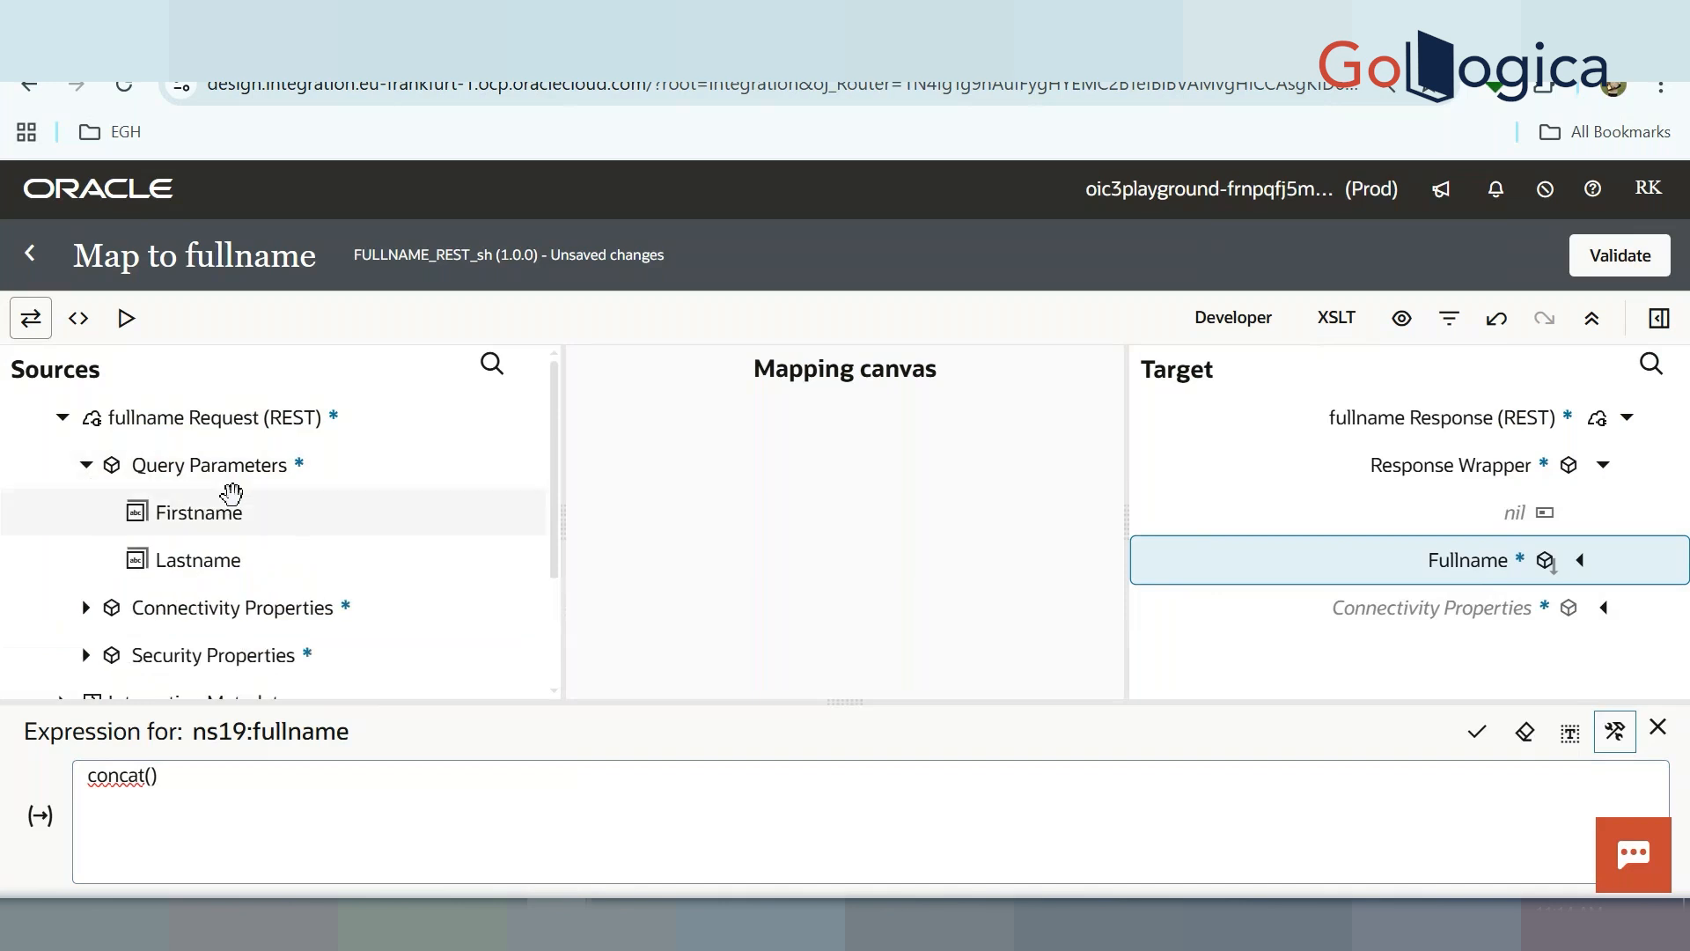
pyautogui.moveTo(170, 505); pyautogui.dragTo(155, 792)
pyautogui.write(',')
pyautogui.moveTo(190, 559); pyautogui.dragTo(713, 793)
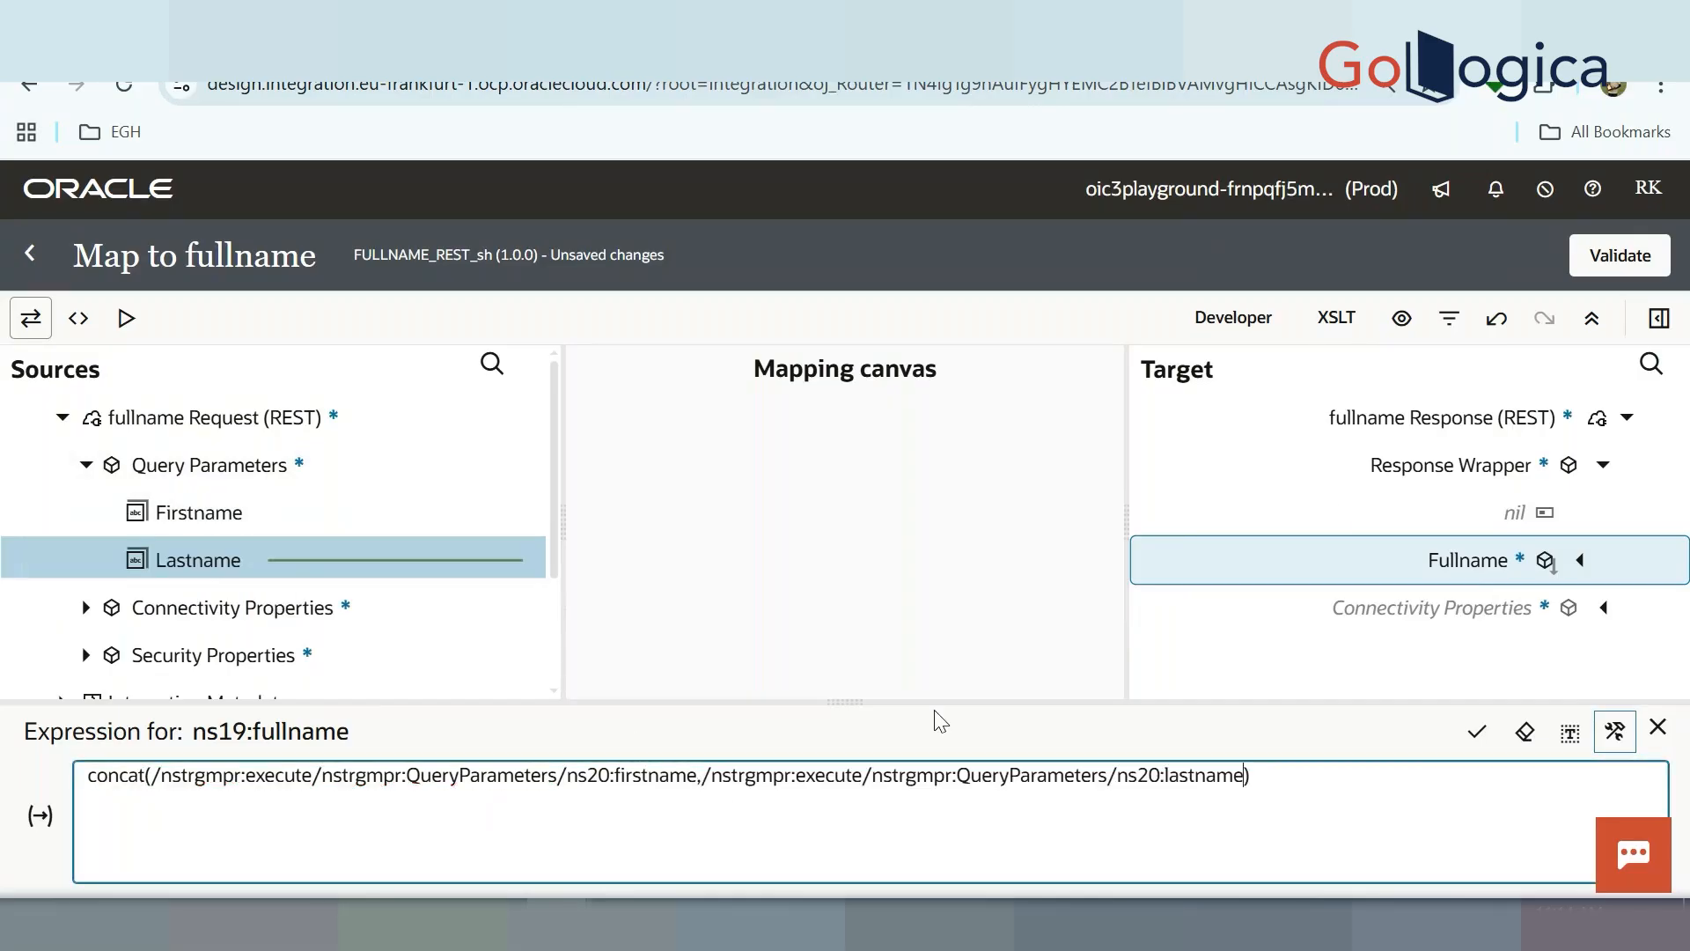
pyautogui.click(1620, 255)
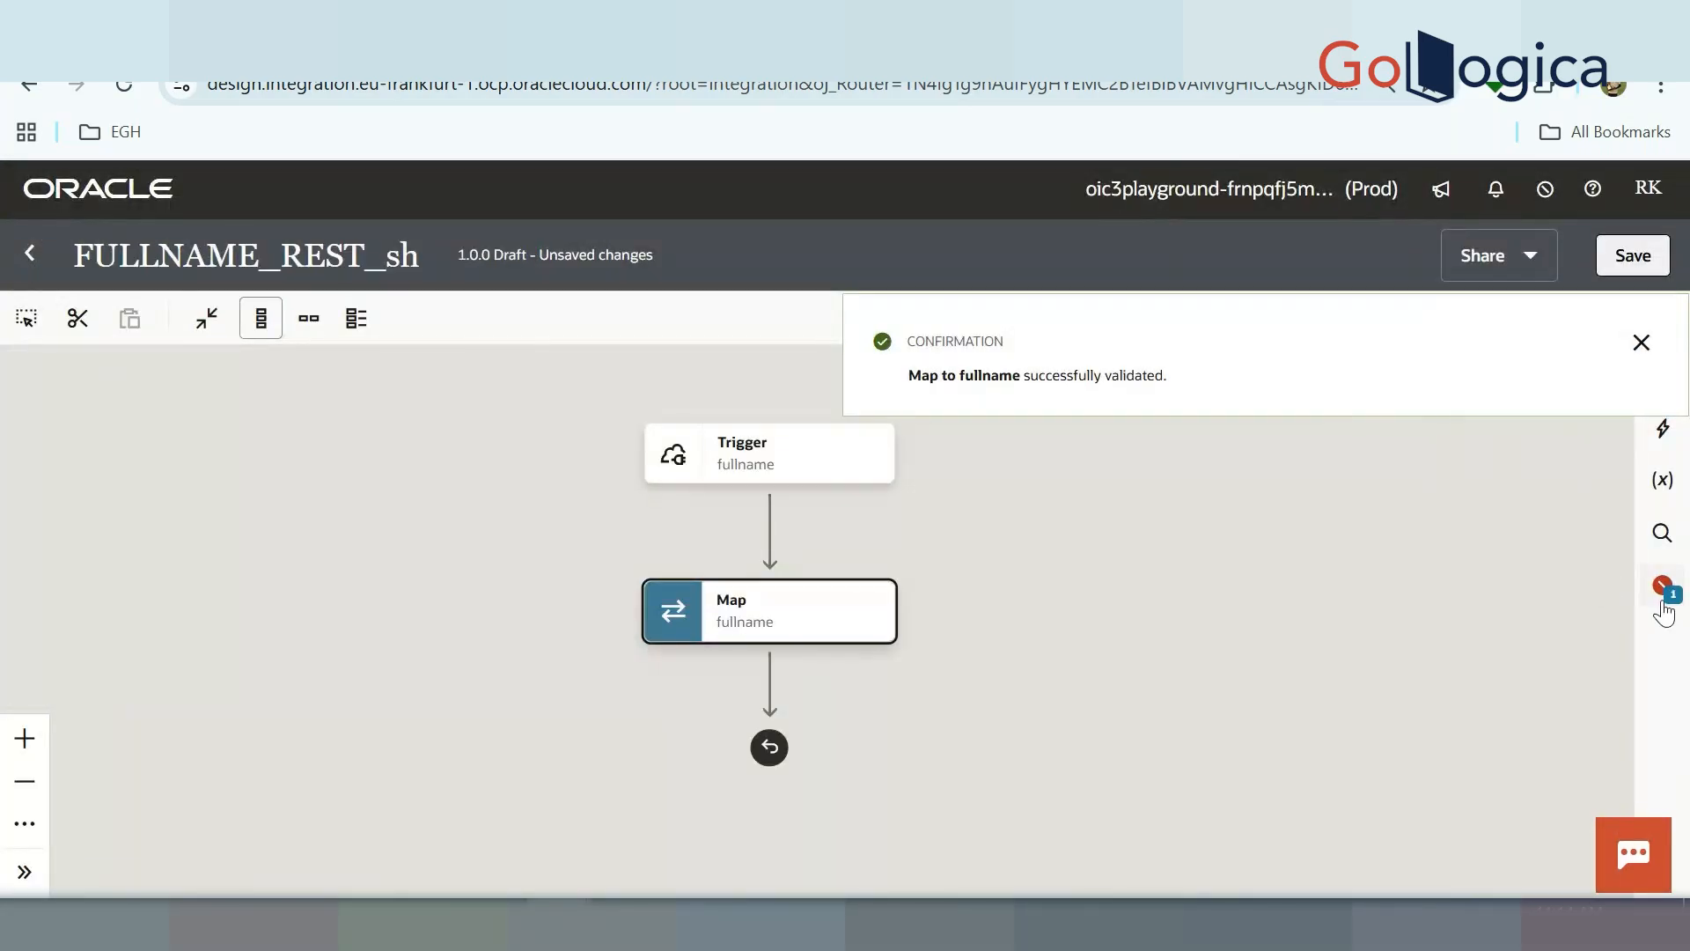
pyautogui.click(1663, 607)
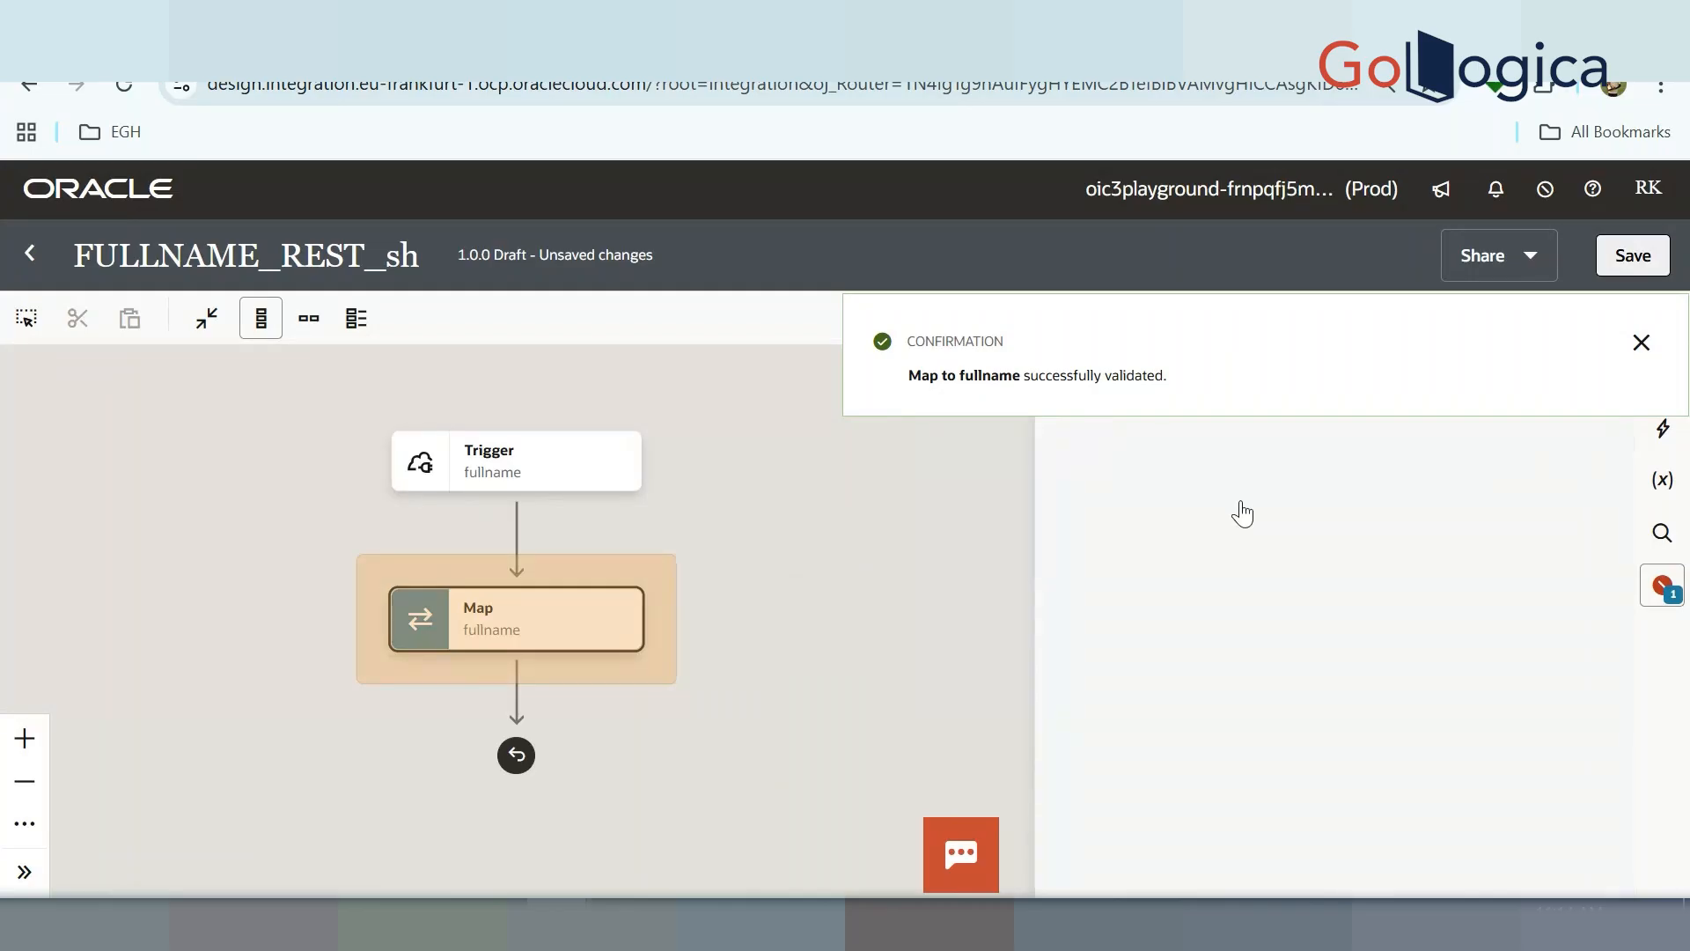
# Set firstname as the primary business identifier, save, and return to the Integrations list
pyautogui.click(864, 446)
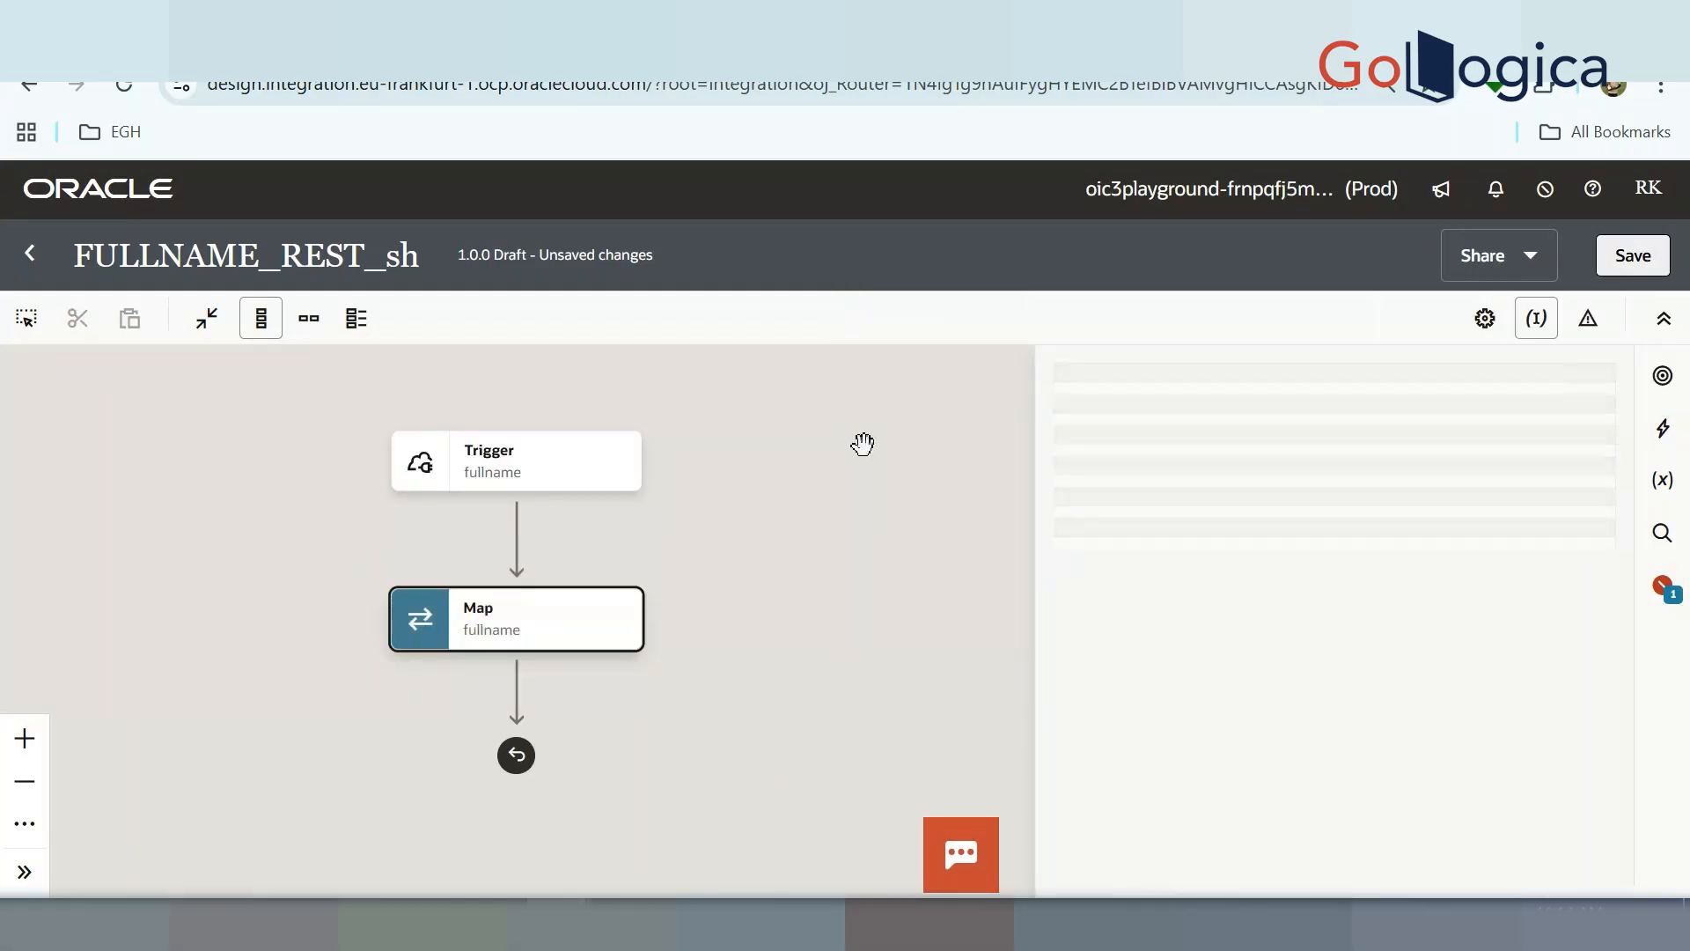
pyautogui.click(628, 541)
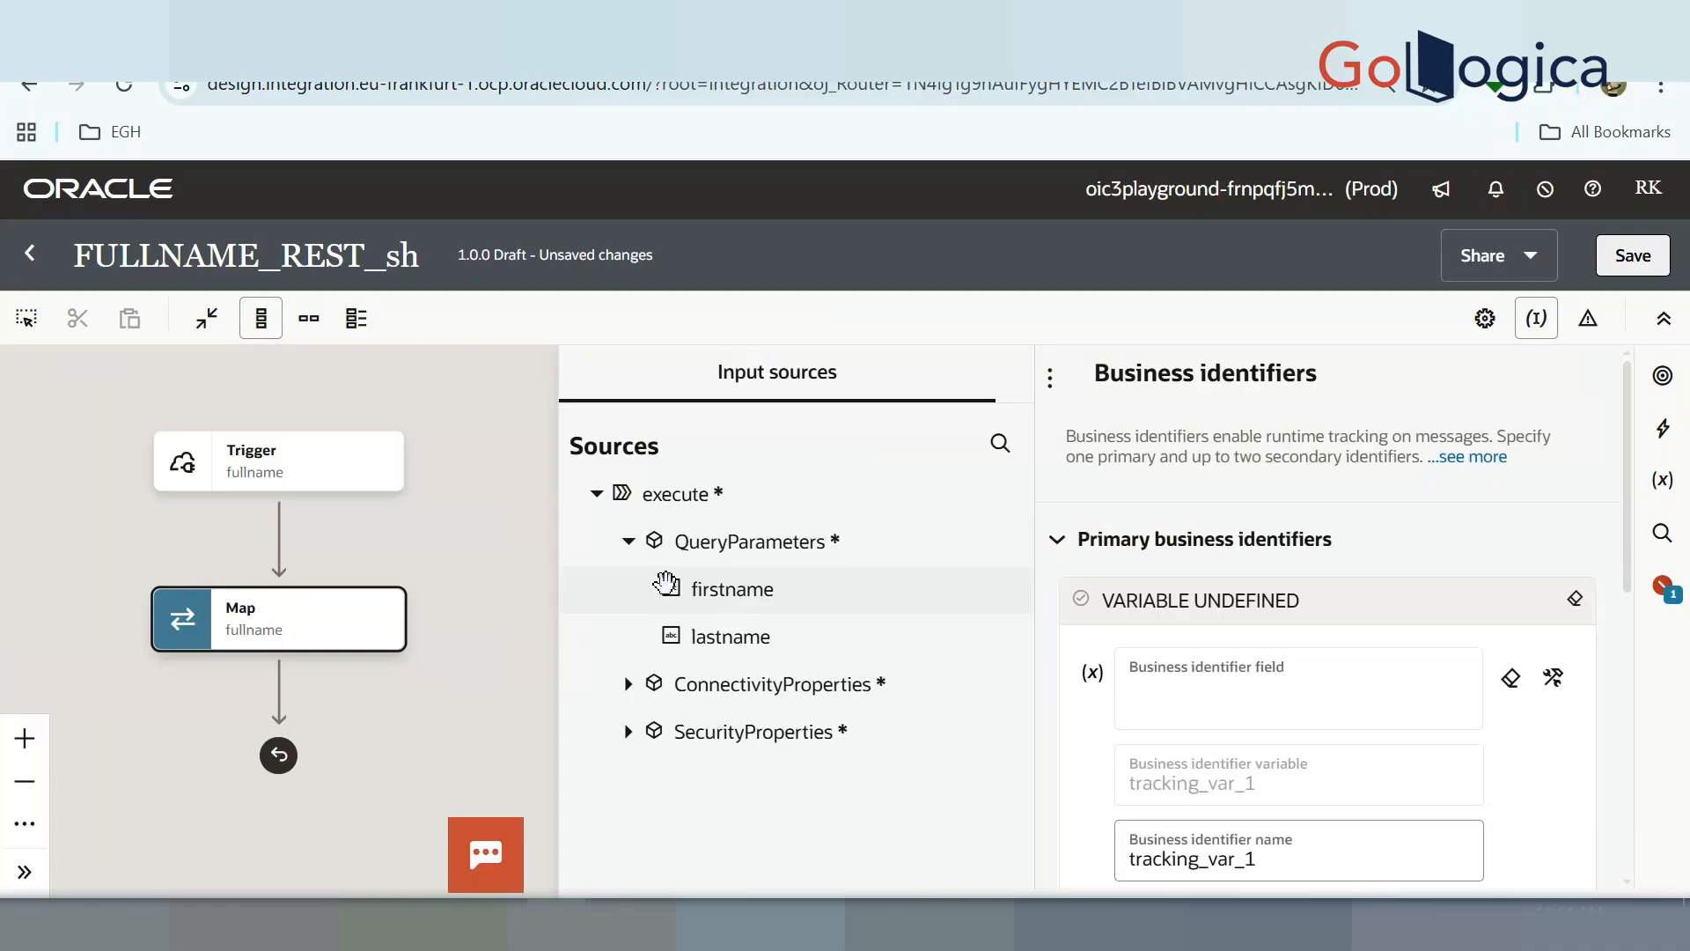
pyautogui.moveTo(710, 599); pyautogui.dragTo(1180, 696)
pyautogui.click(1632, 255)
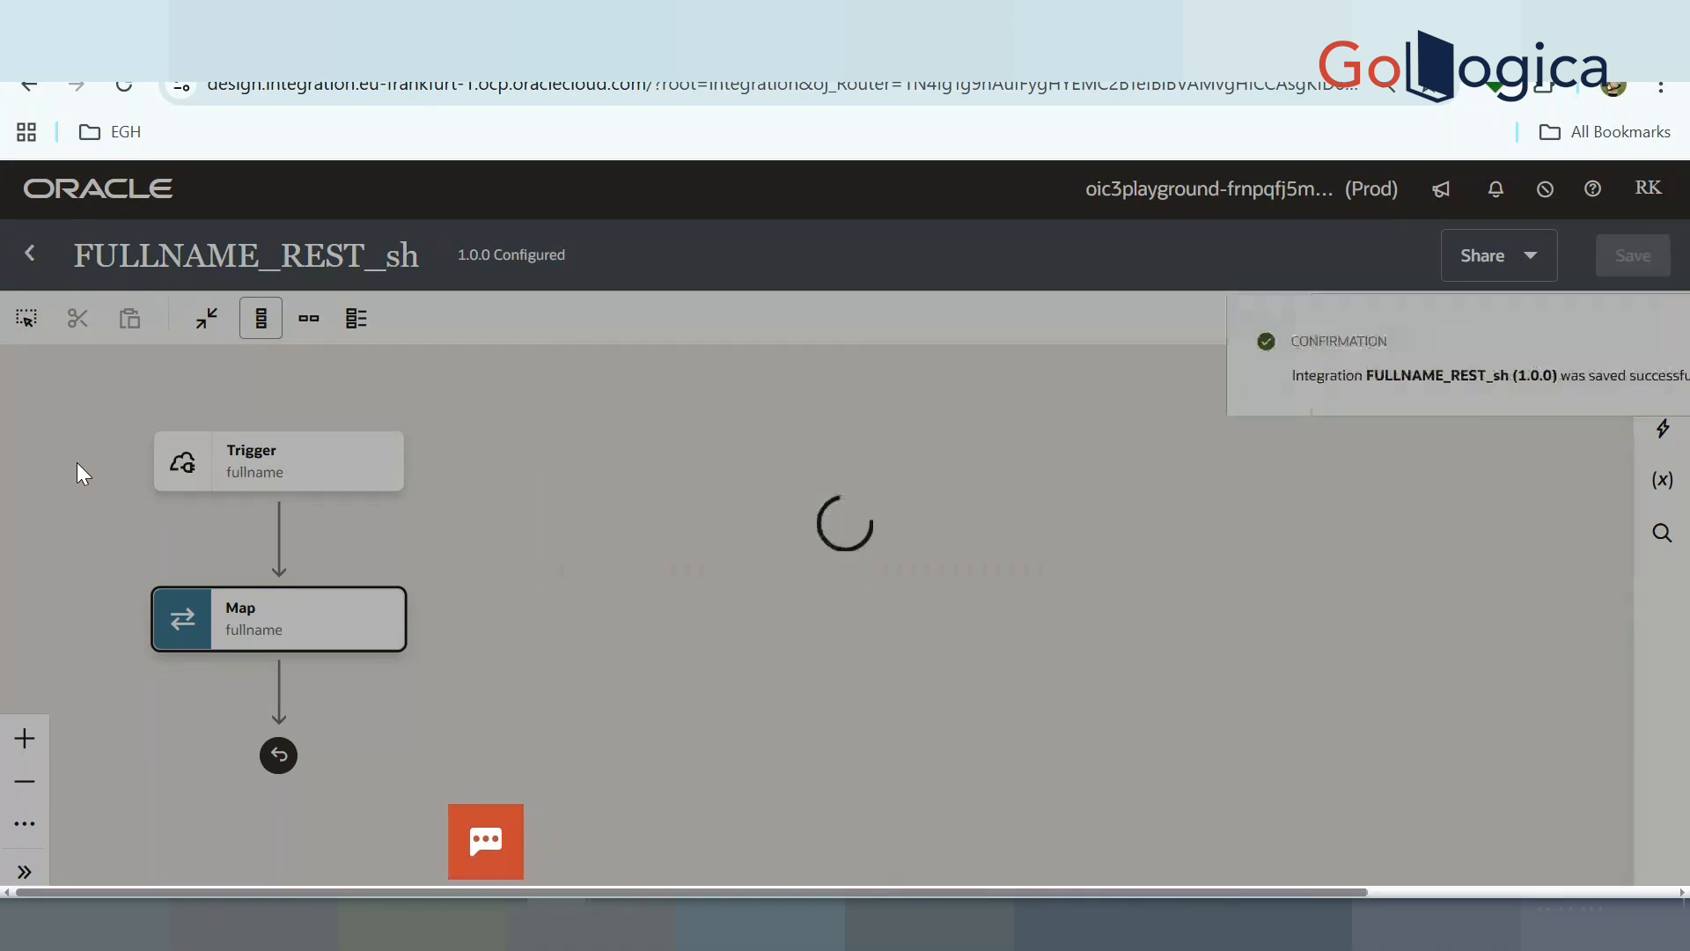
pyautogui.click(27, 256)
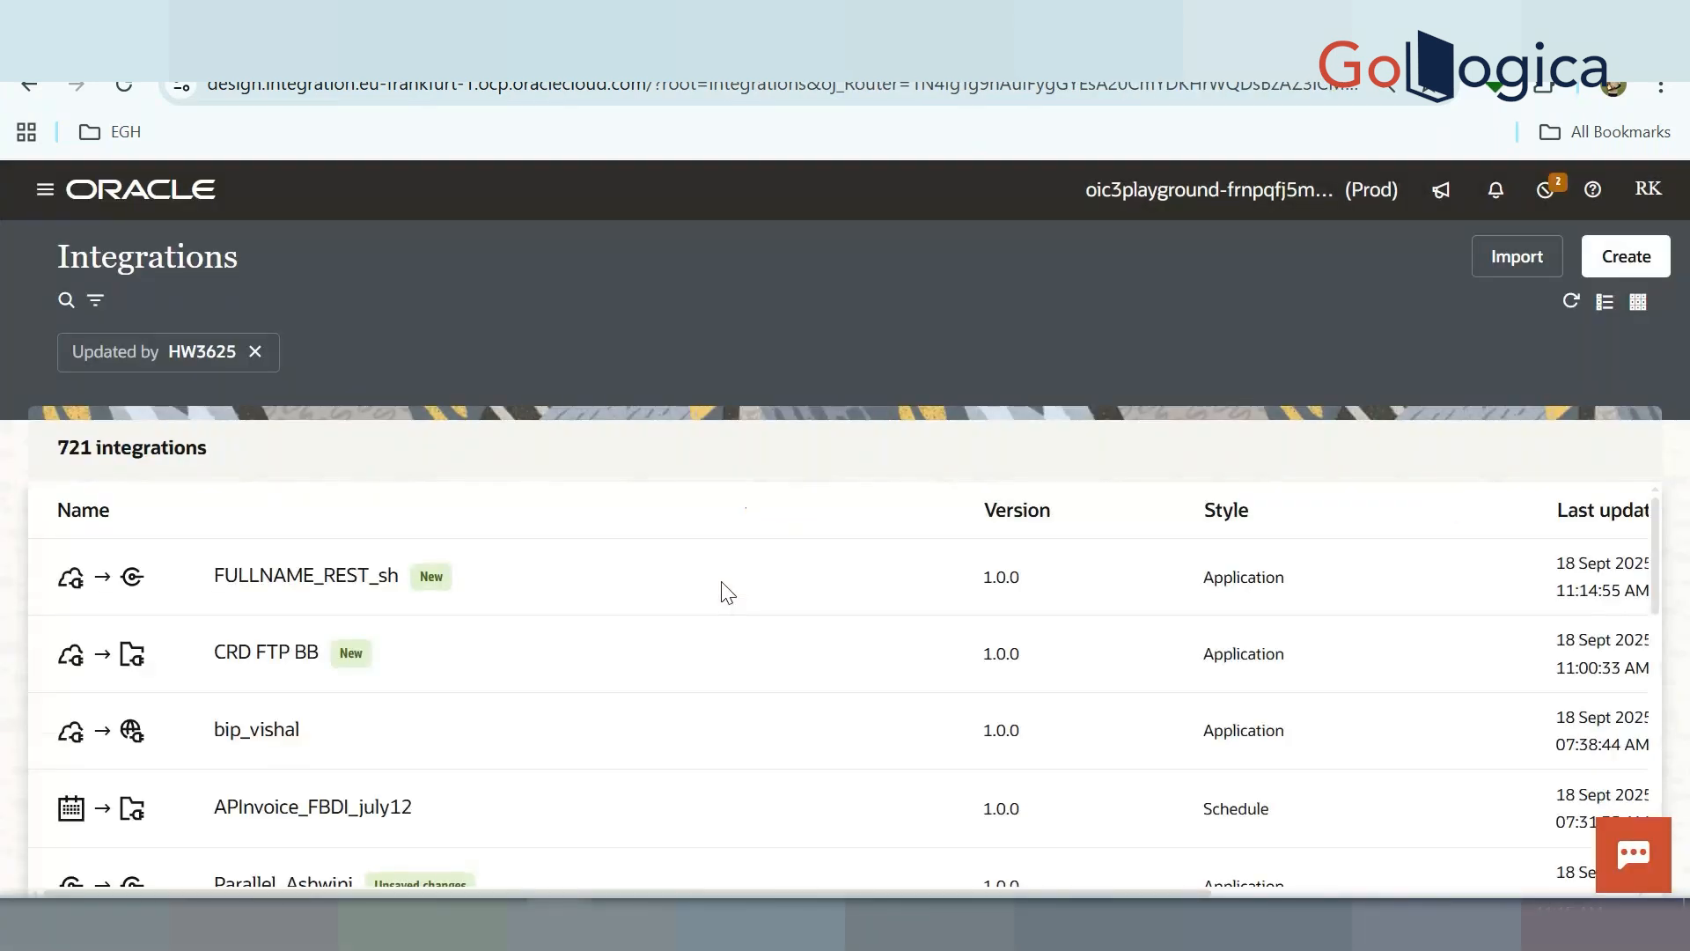
# Activate FULLNAME_REST_sh with debug tracing and refresh the list
pyautogui.moveTo(1478, 588)
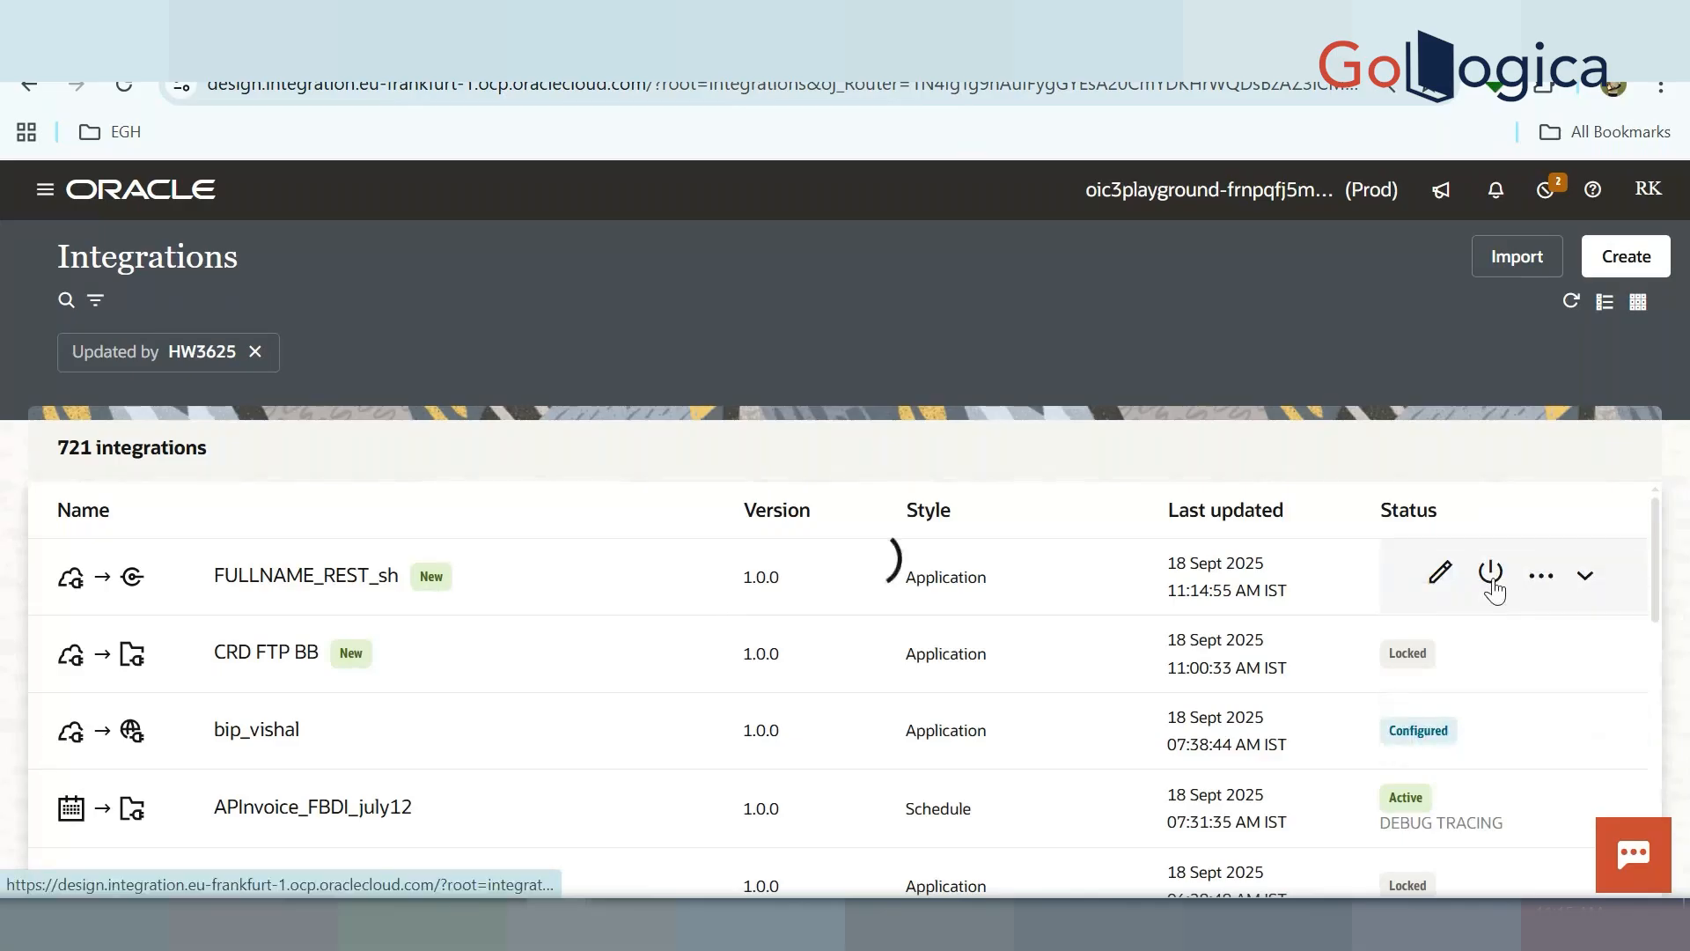
pyautogui.click(1217, 511)
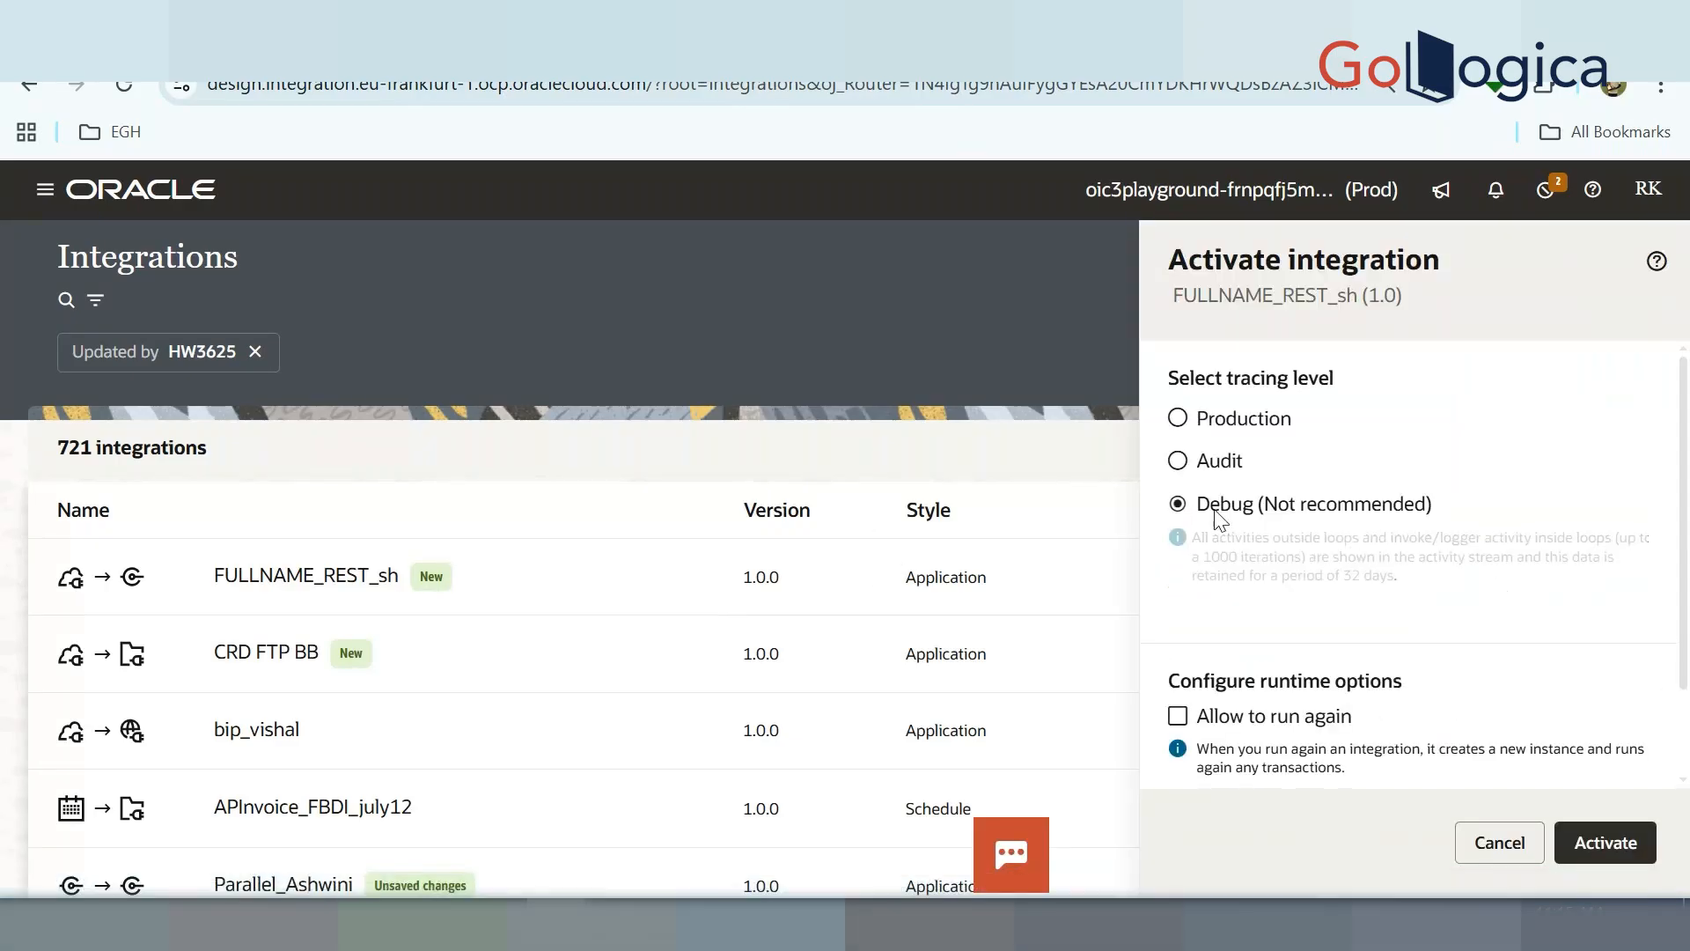
pyautogui.click(1631, 844)
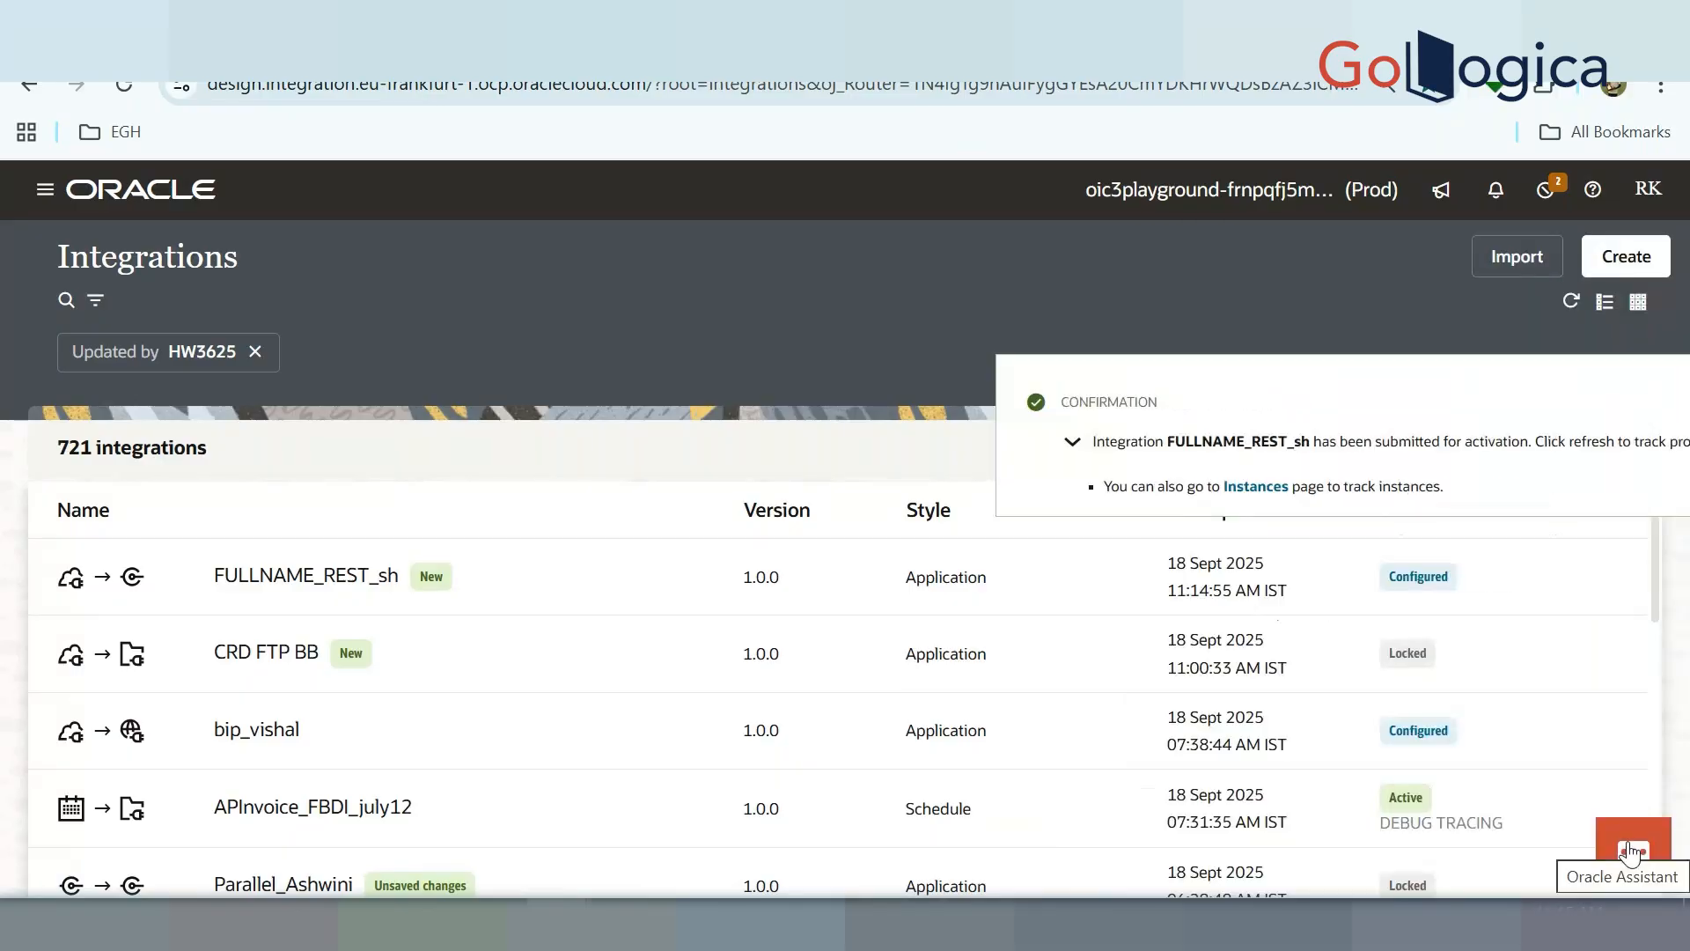
pyautogui.click(1641, 400)
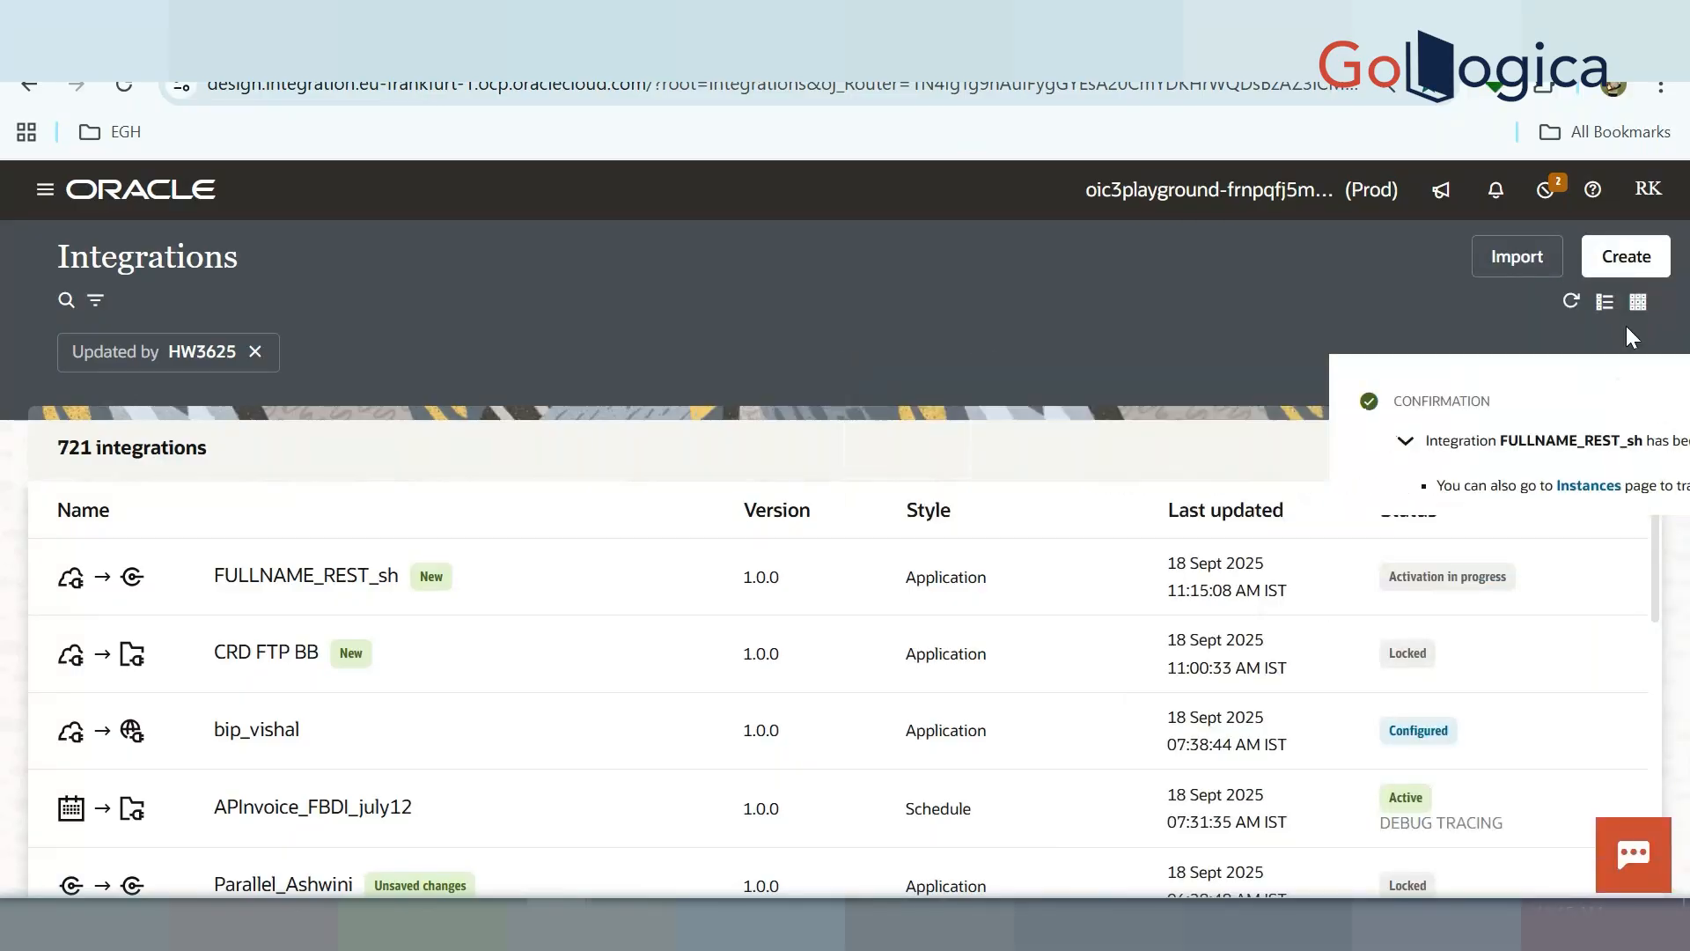
pyautogui.click(1571, 302)
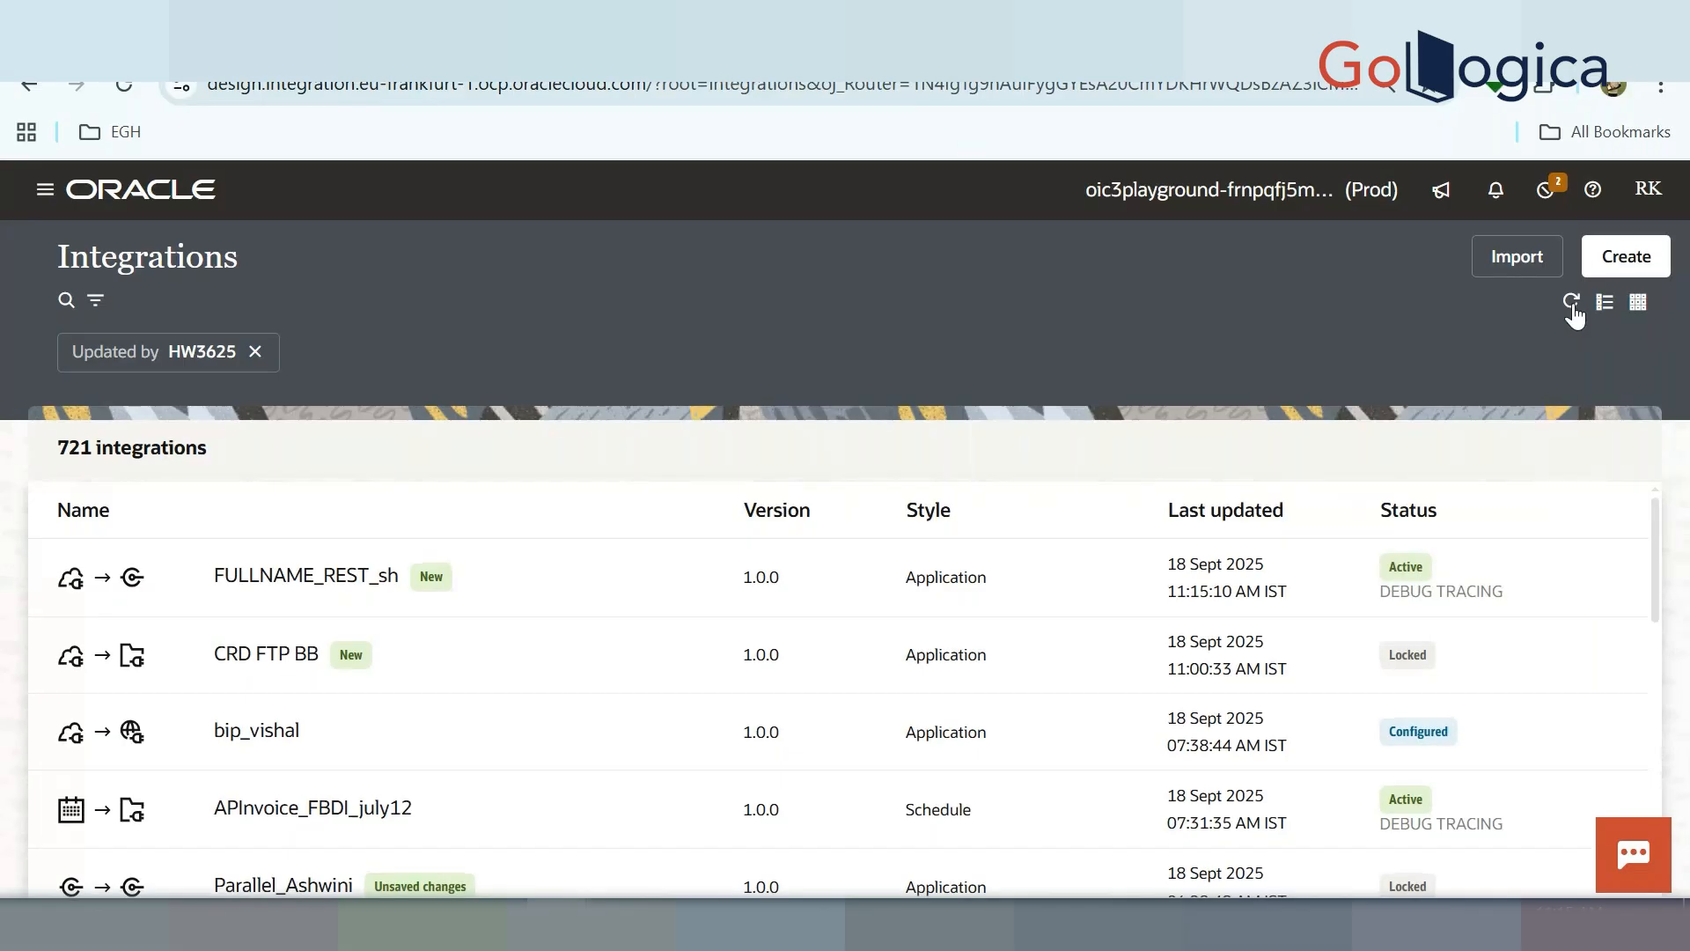
# Open the Run test page for FULLNAME_REST_sh
pyautogui.moveTo(1385, 616)
pyautogui.click(1542, 577)
pyautogui.click(1421, 392)
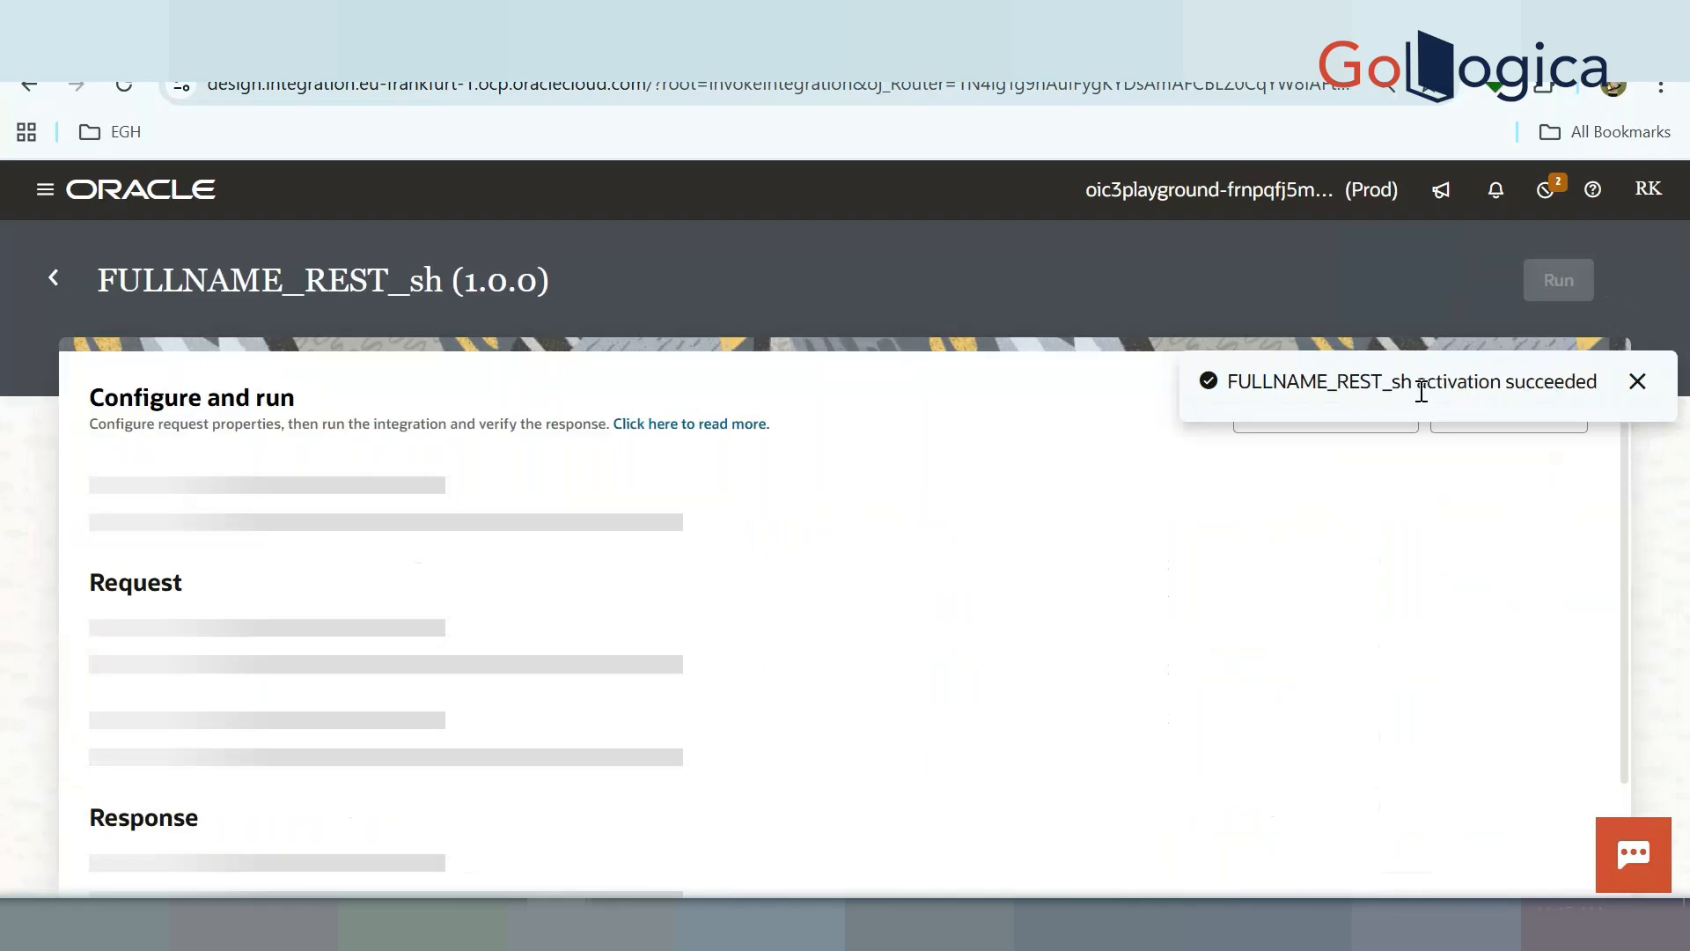
# Run the test with sample firstname and lastname query parameter values
pyautogui.click(398, 610)
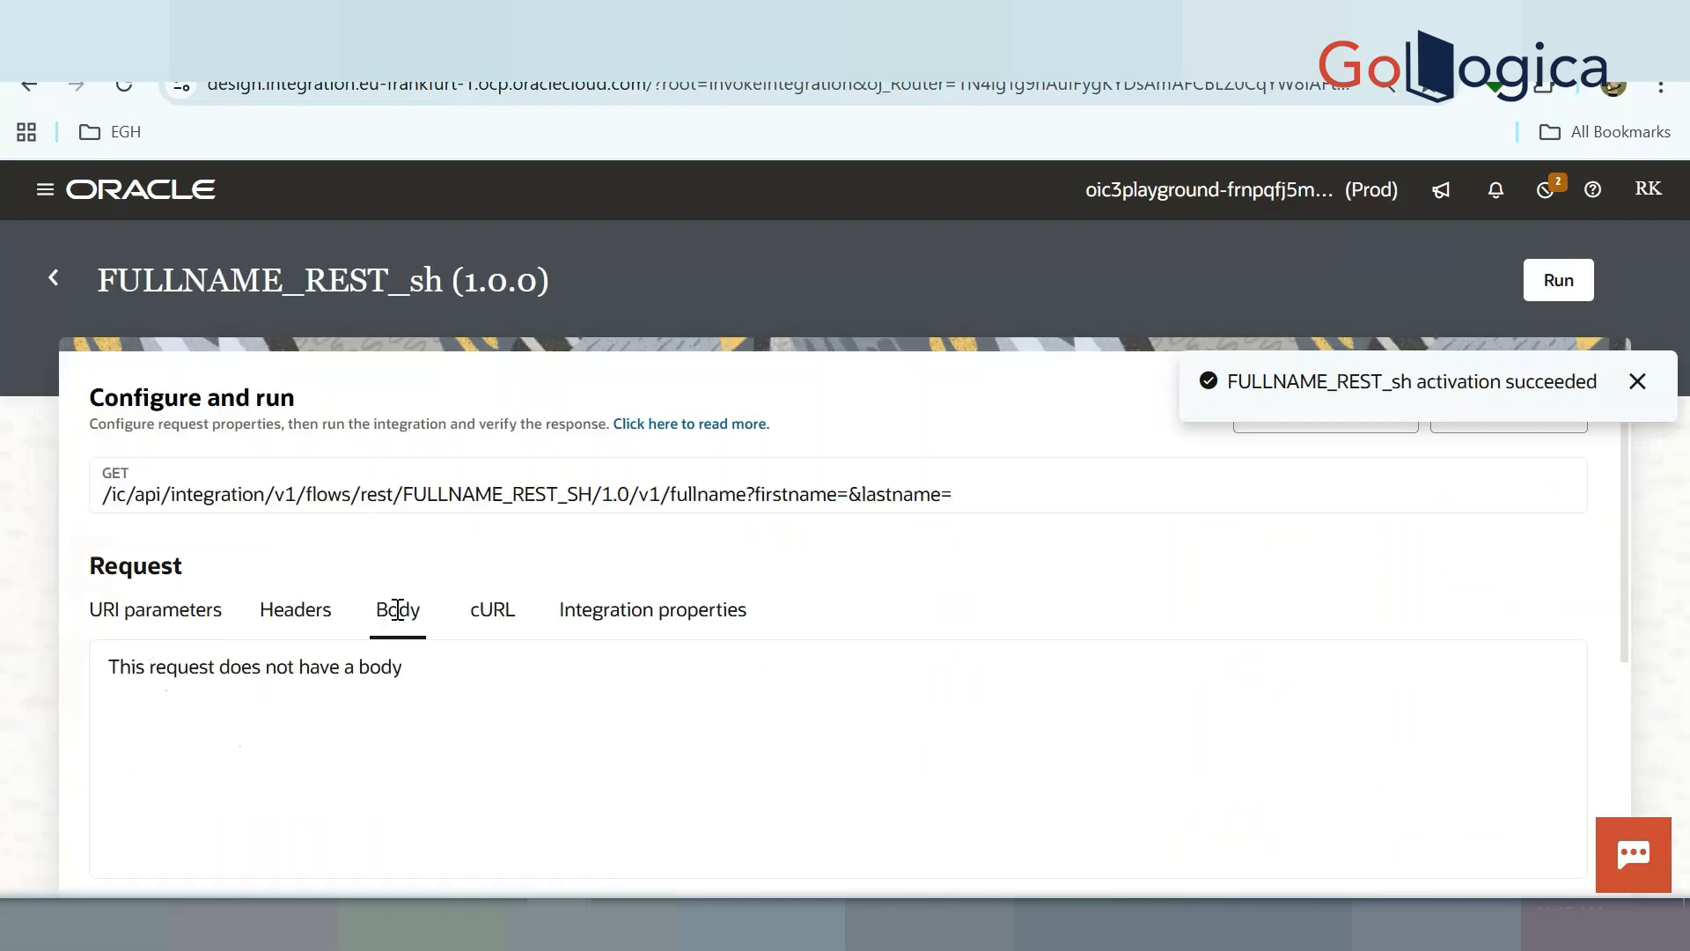
pyautogui.click(159, 607)
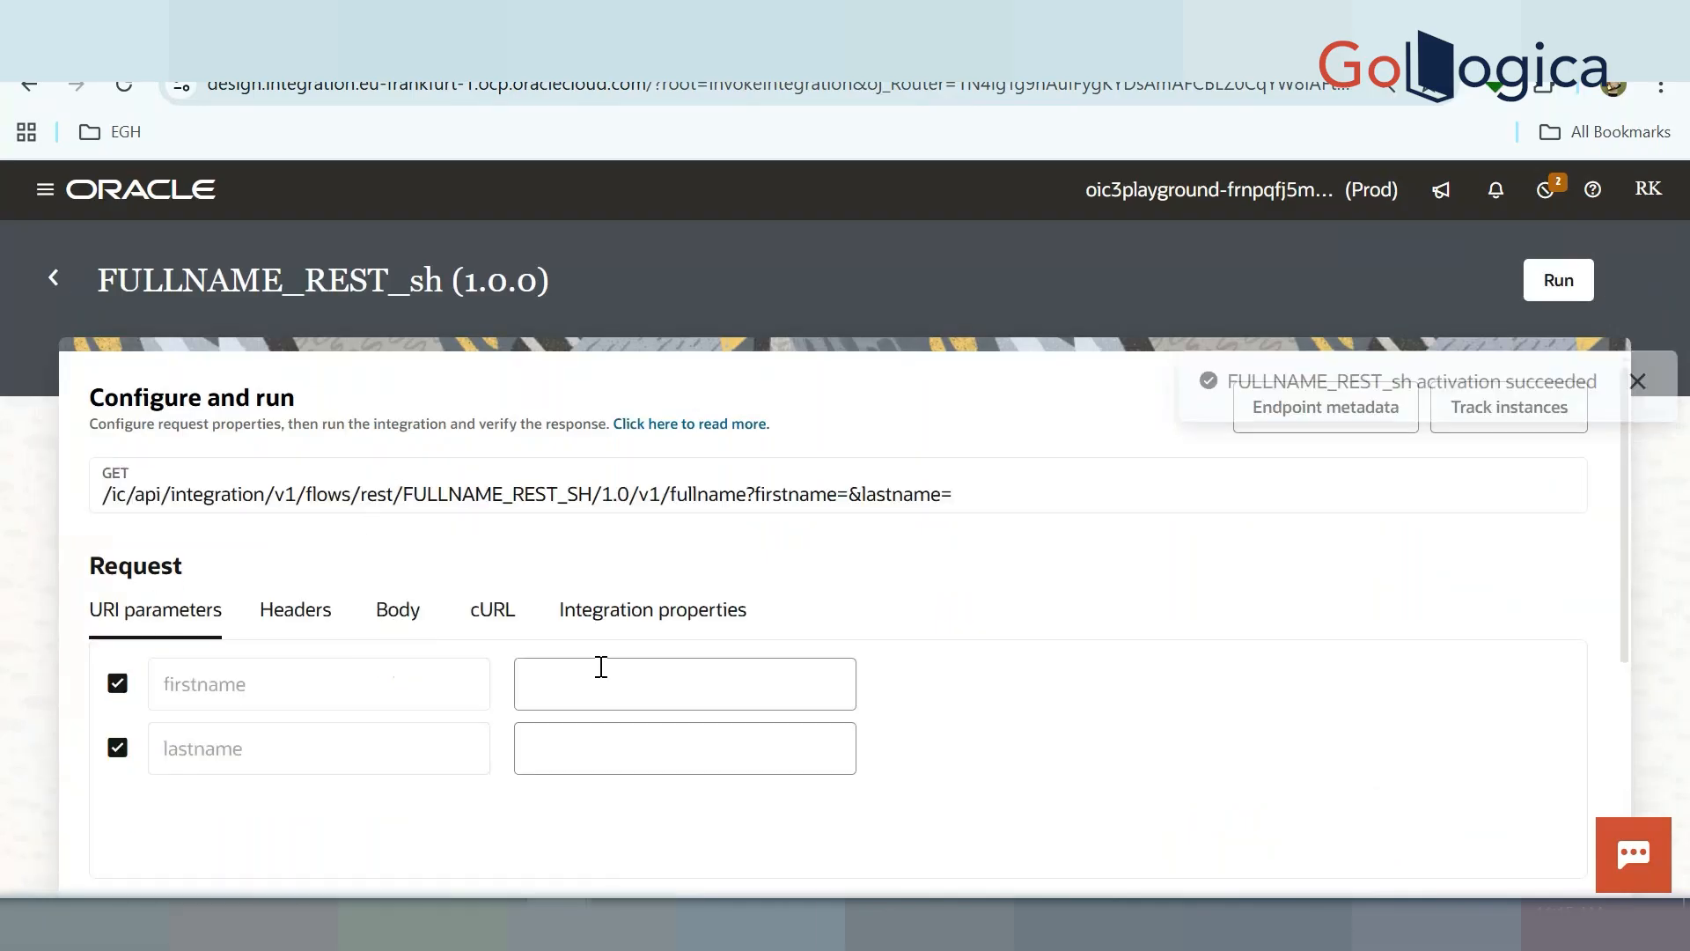
pyautogui.click(602, 666)
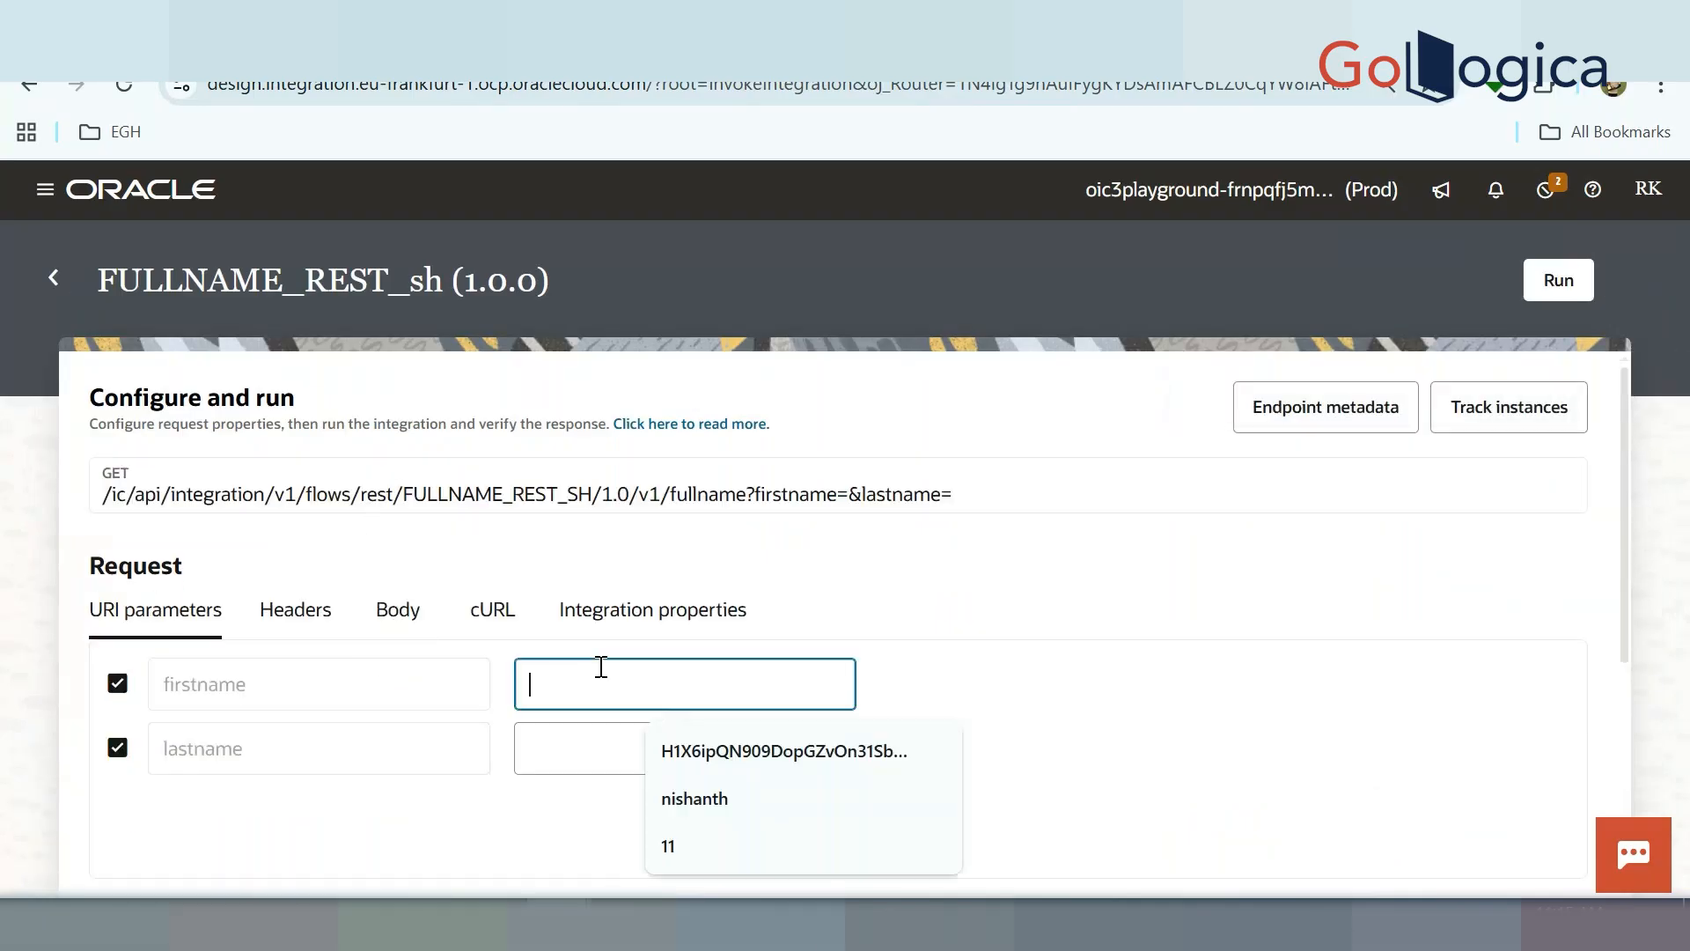
pyautogui.click(688, 798)
pyautogui.click(589, 747)
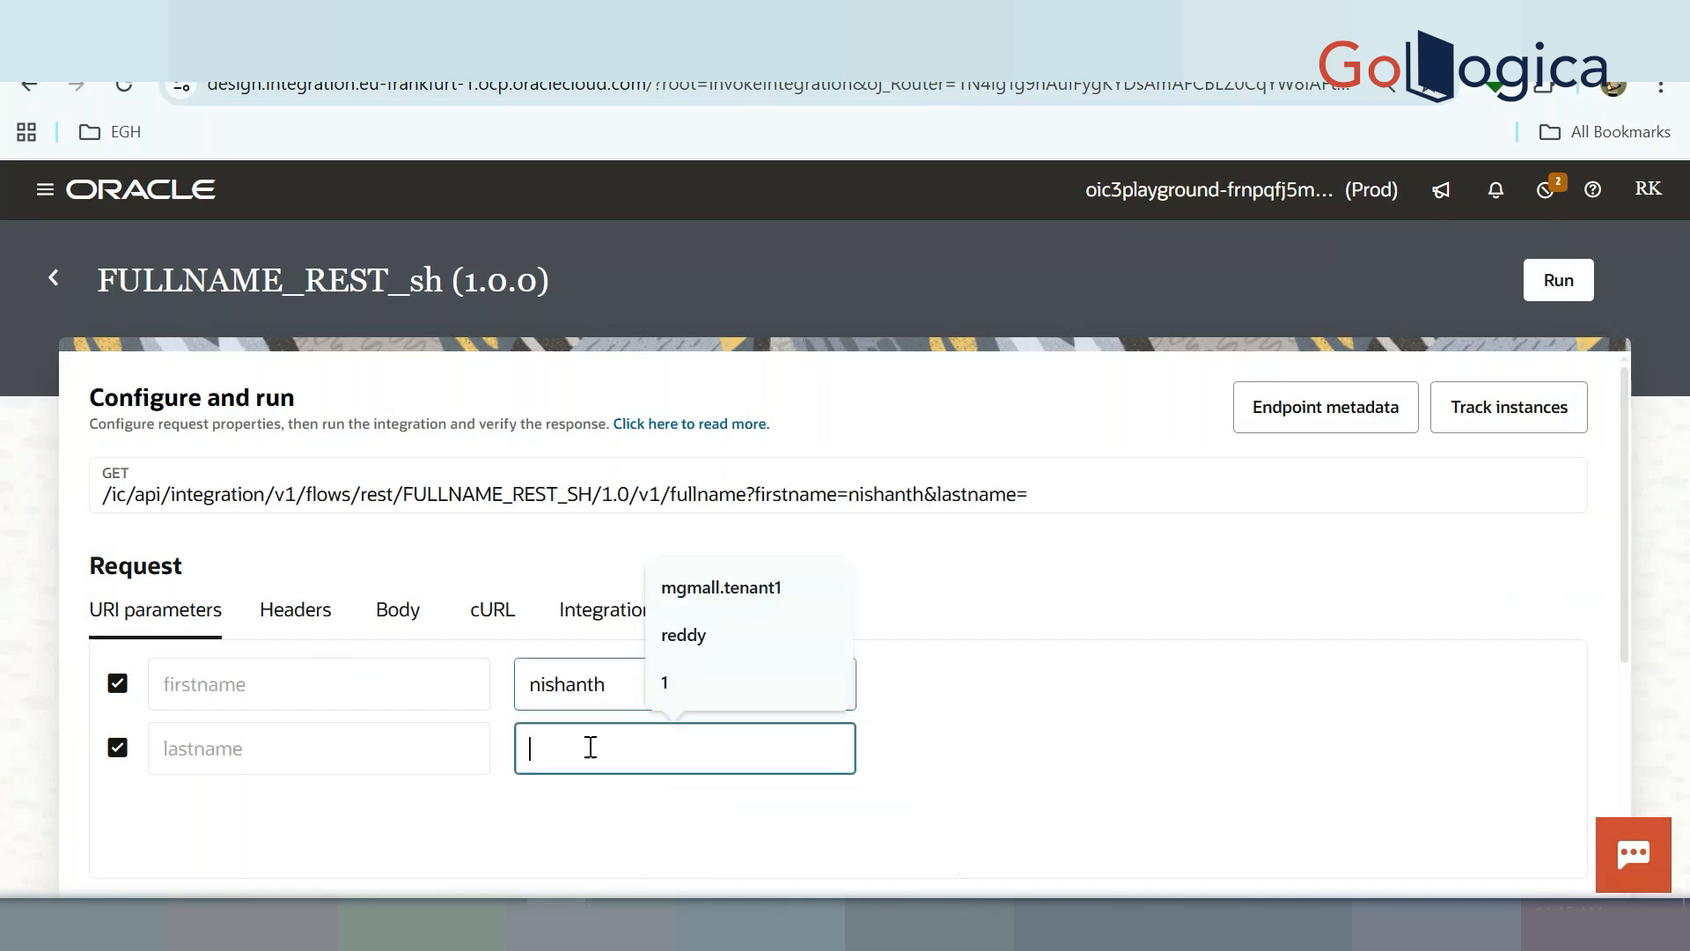
pyautogui.click(742, 633)
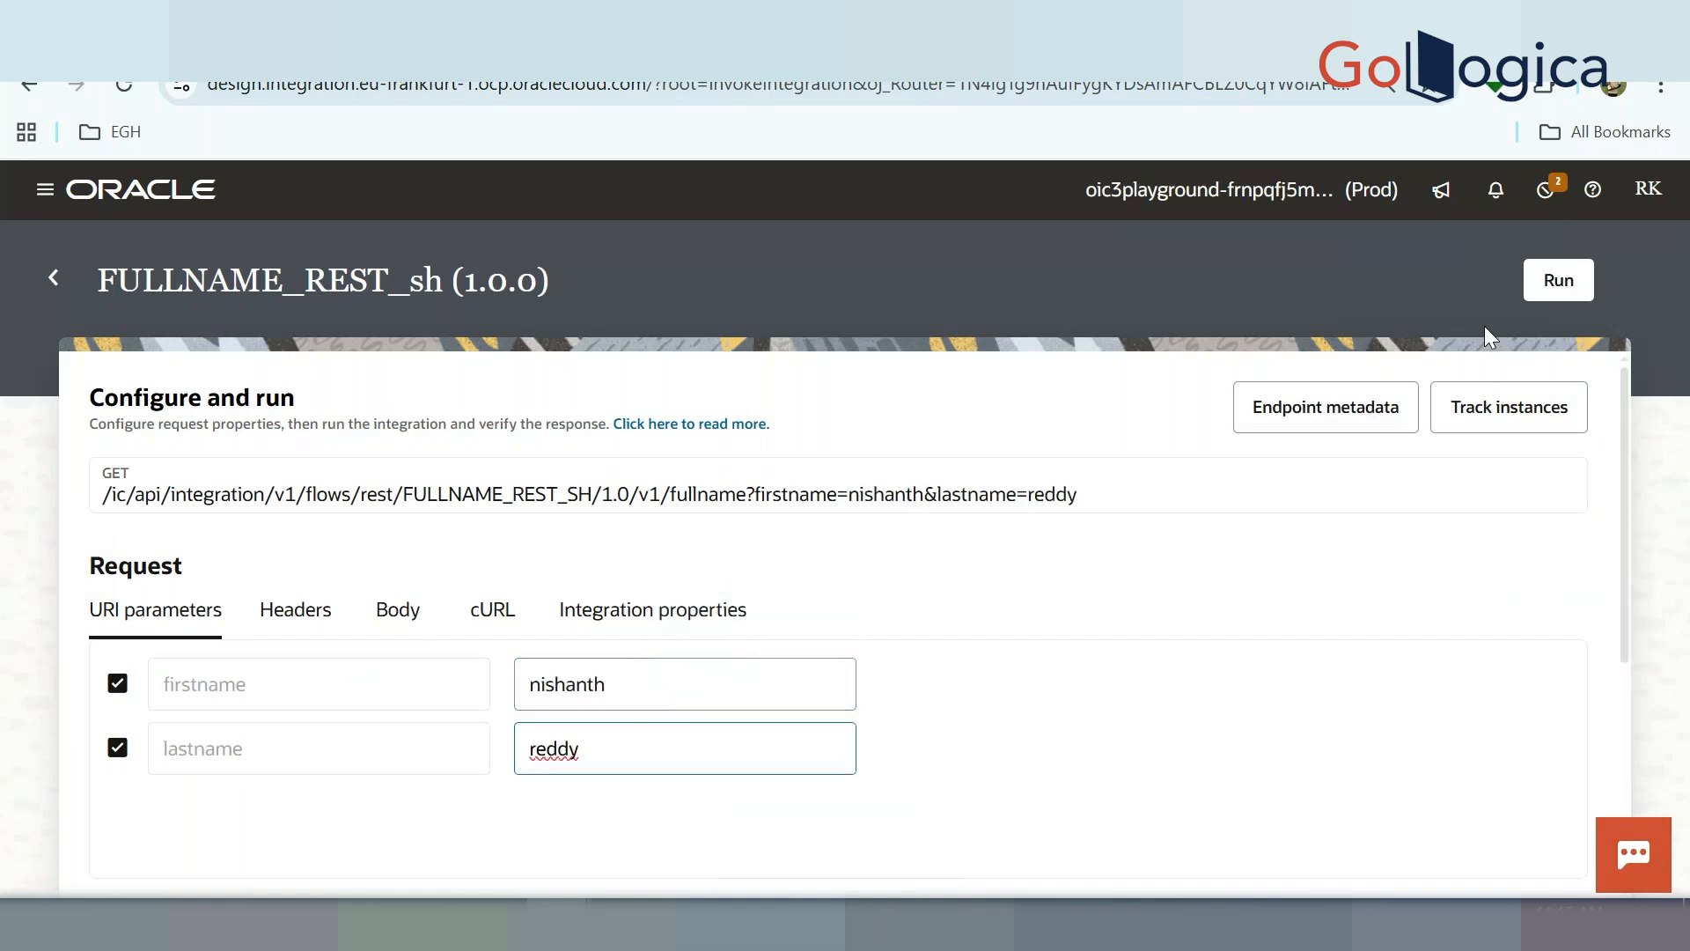
pyautogui.click(1576, 295)
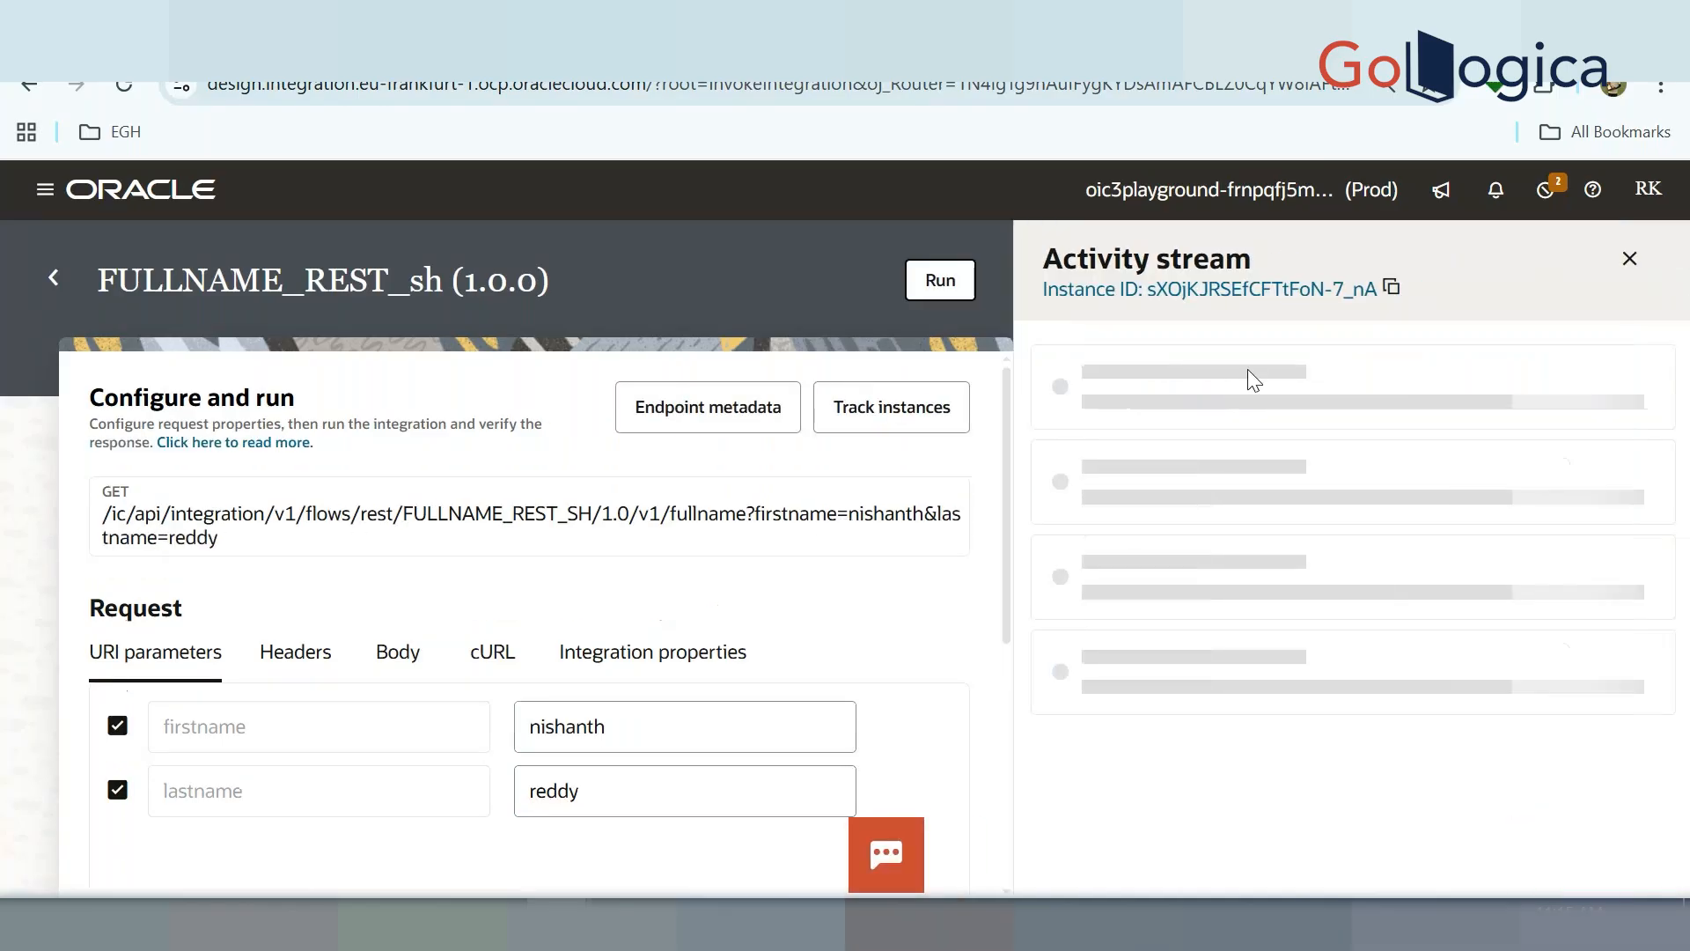
# Check the concatenated fullname in the 200 OK response, then view the endpoint metadata URL
pyautogui.moveTo(1003, 574); pyautogui.dragTo(1004, 818)
pyautogui.moveTo(211, 793); pyautogui.dragTo(163, 742)
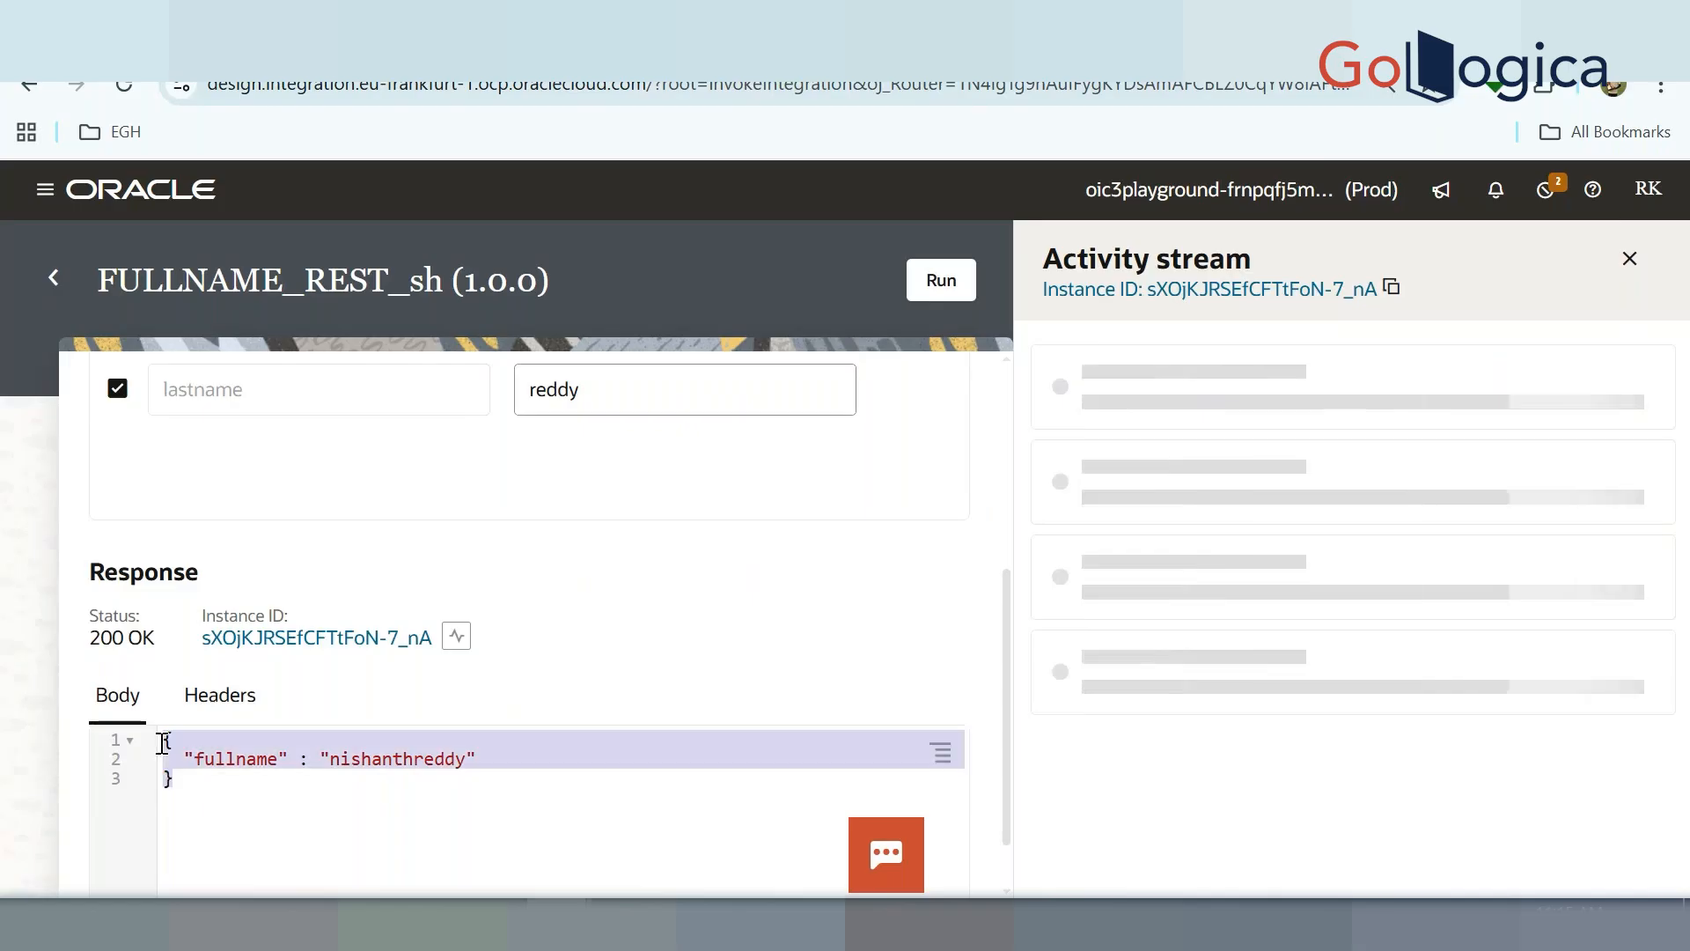
pyautogui.click(348, 789)
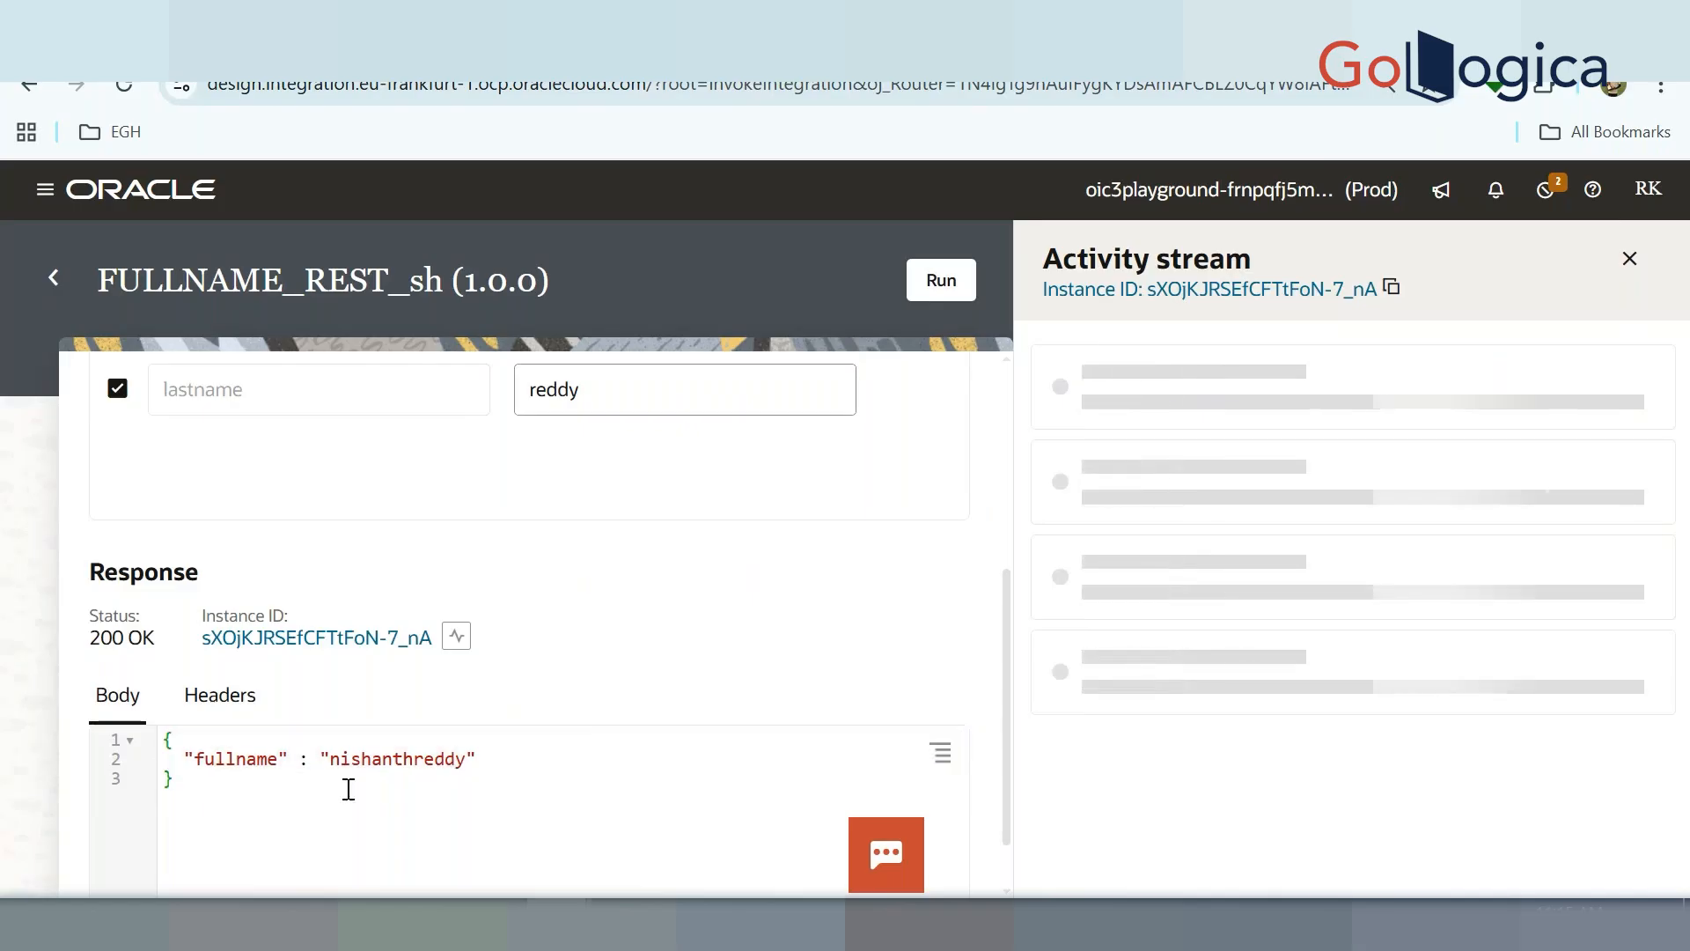
pyautogui.scroll(-1, 347, 789)
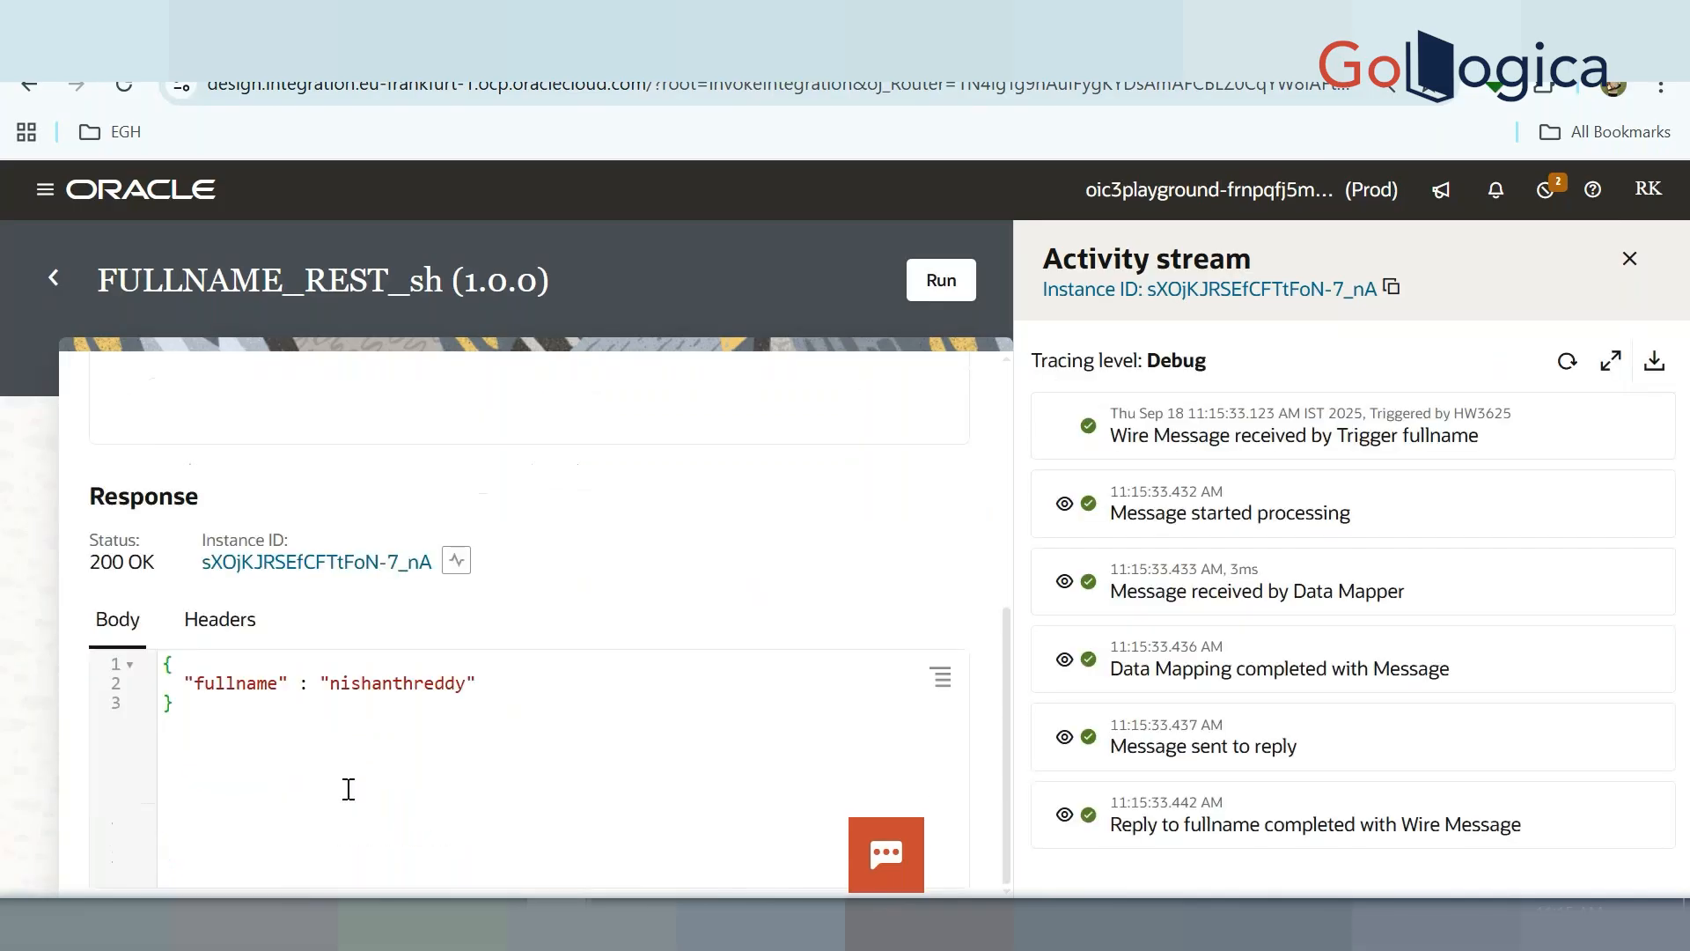
pyautogui.scroll(6, 348, 789)
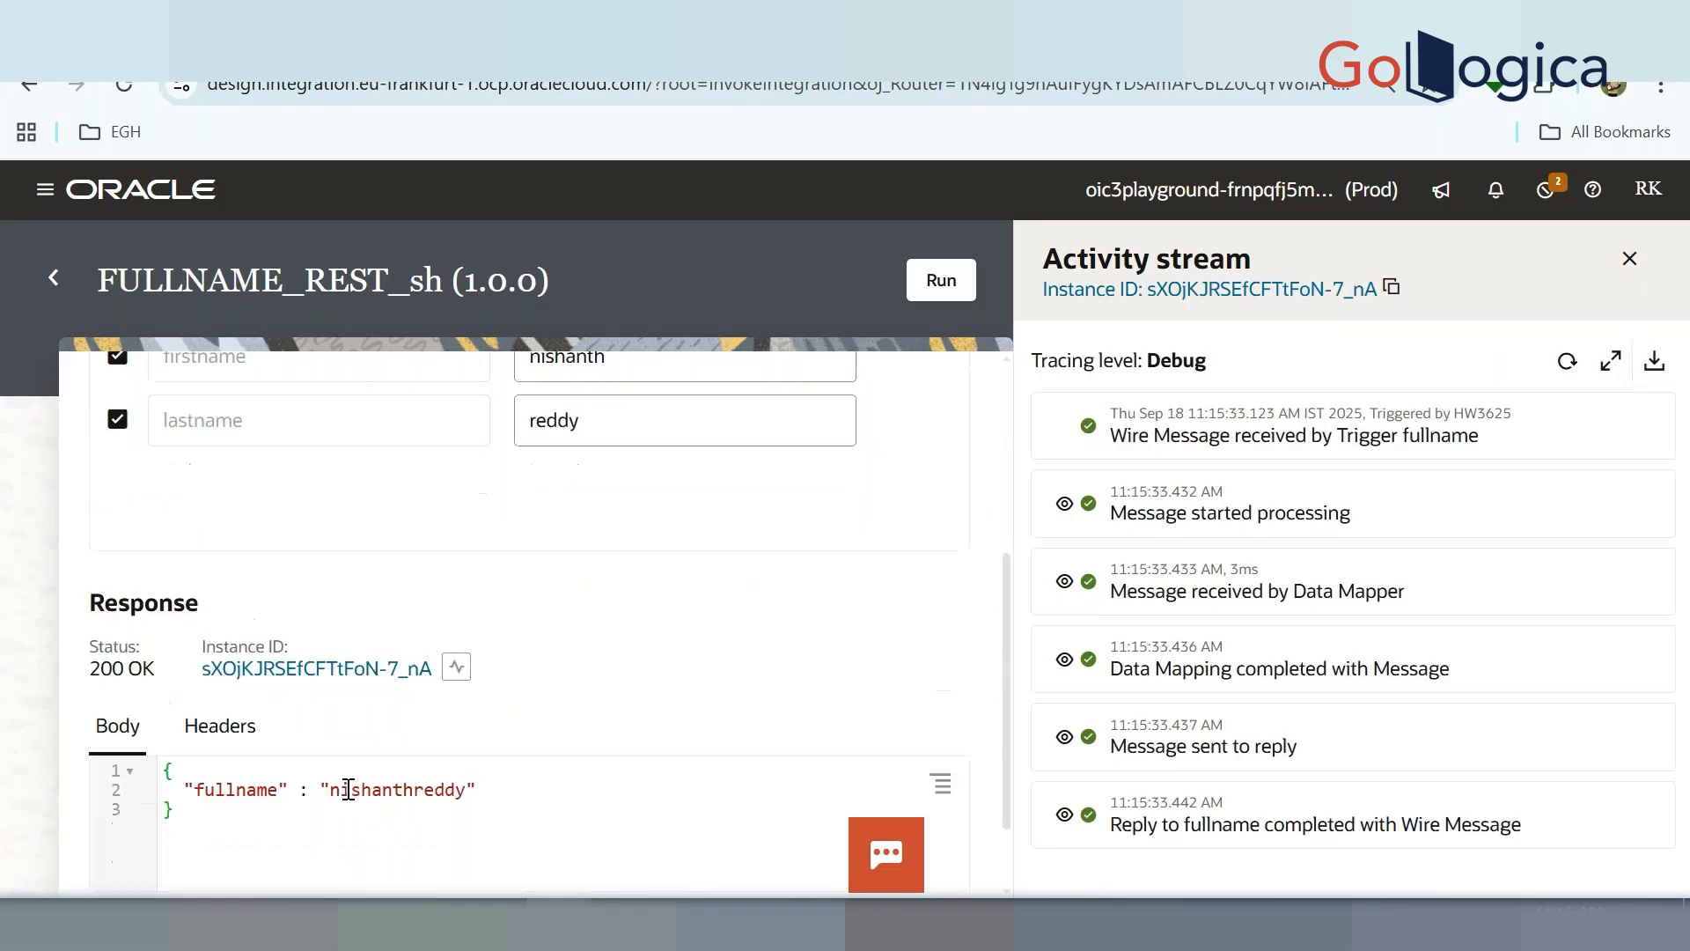
pyautogui.click(697, 414)
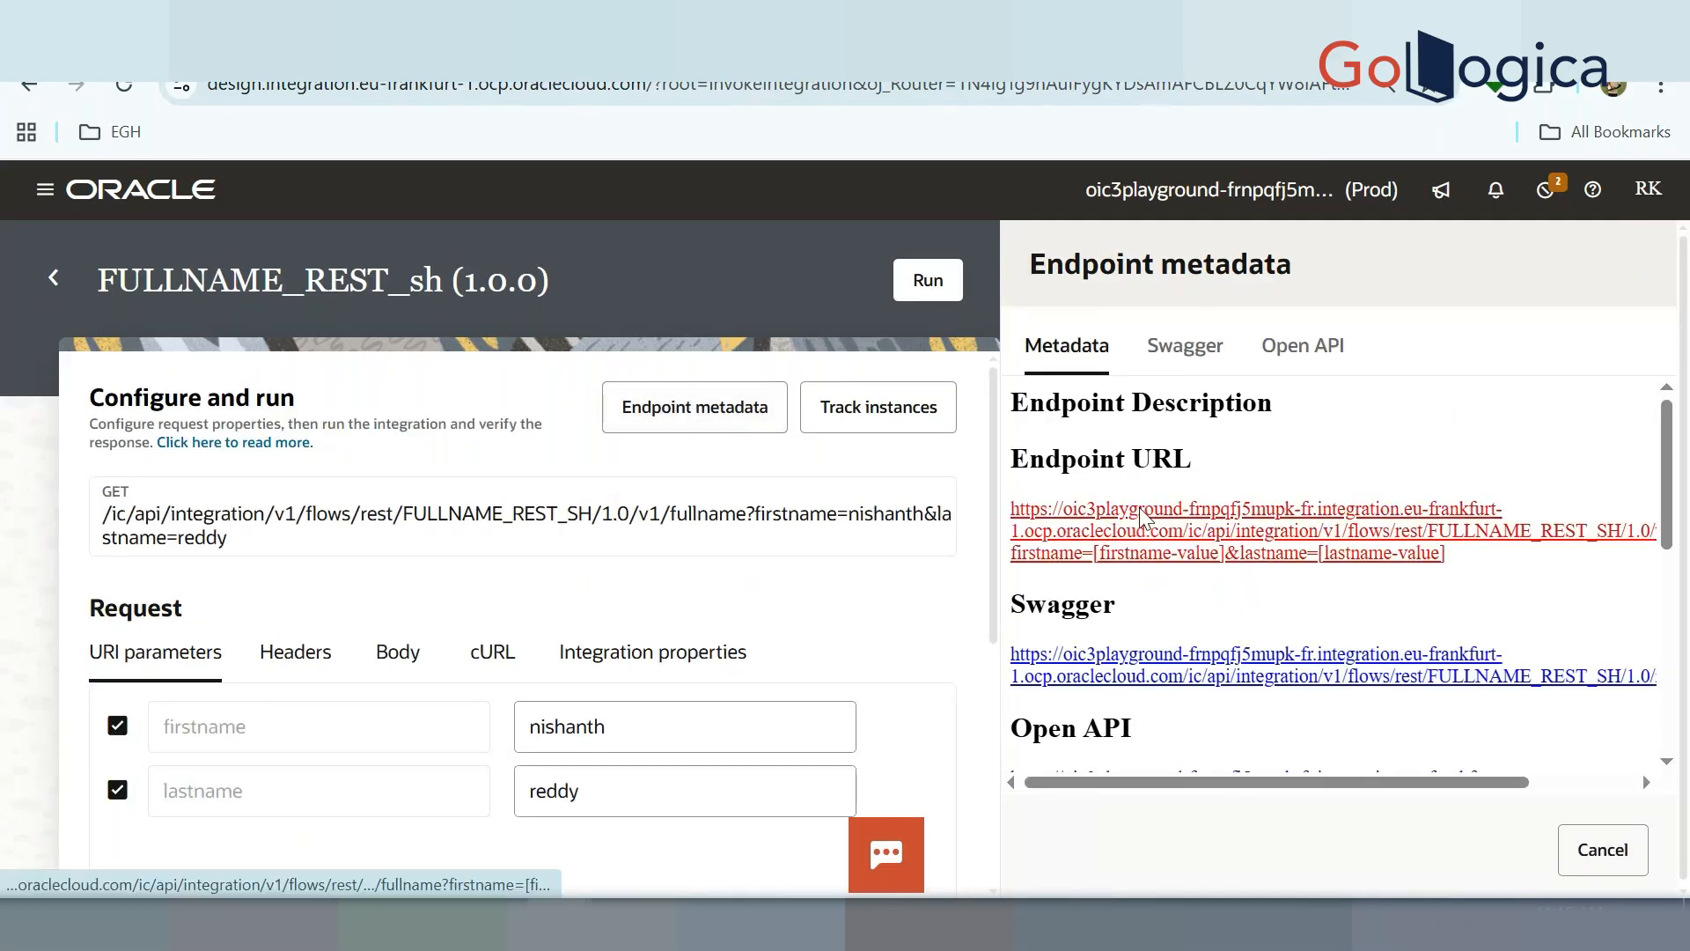
pyautogui.rightClick(1140, 518)
# Create a new Postman GET request to the copied FULLNAME_REST_sh endpoint URL
pyautogui.click(1237, 750)
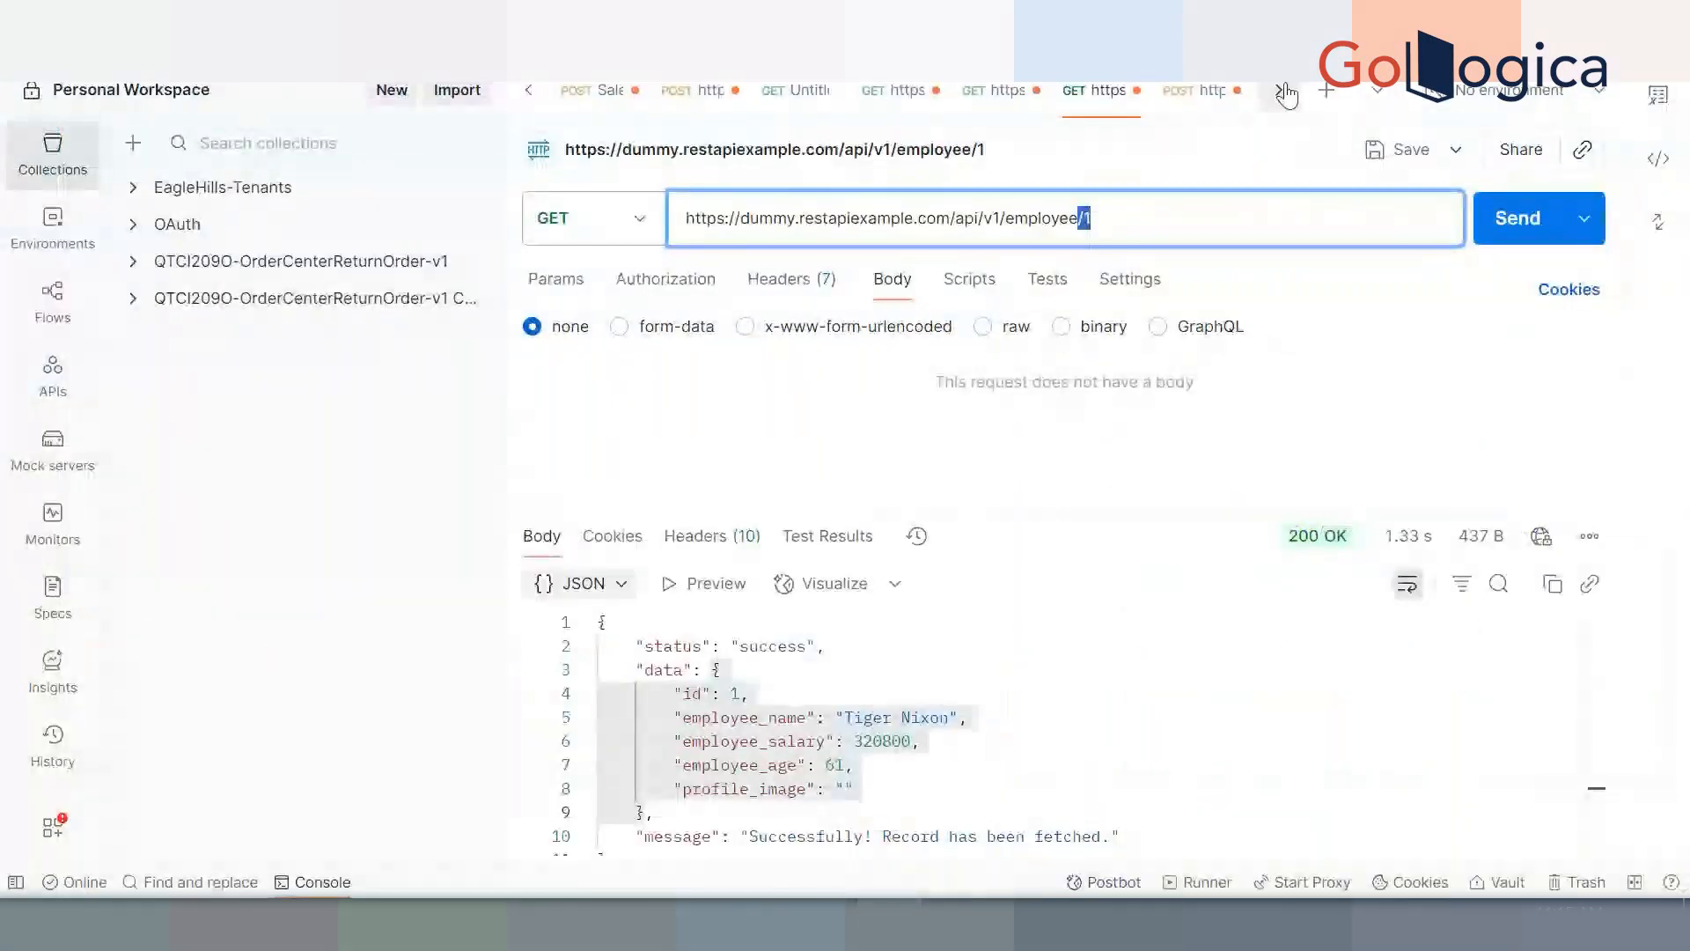
pyautogui.click(1259, 124)
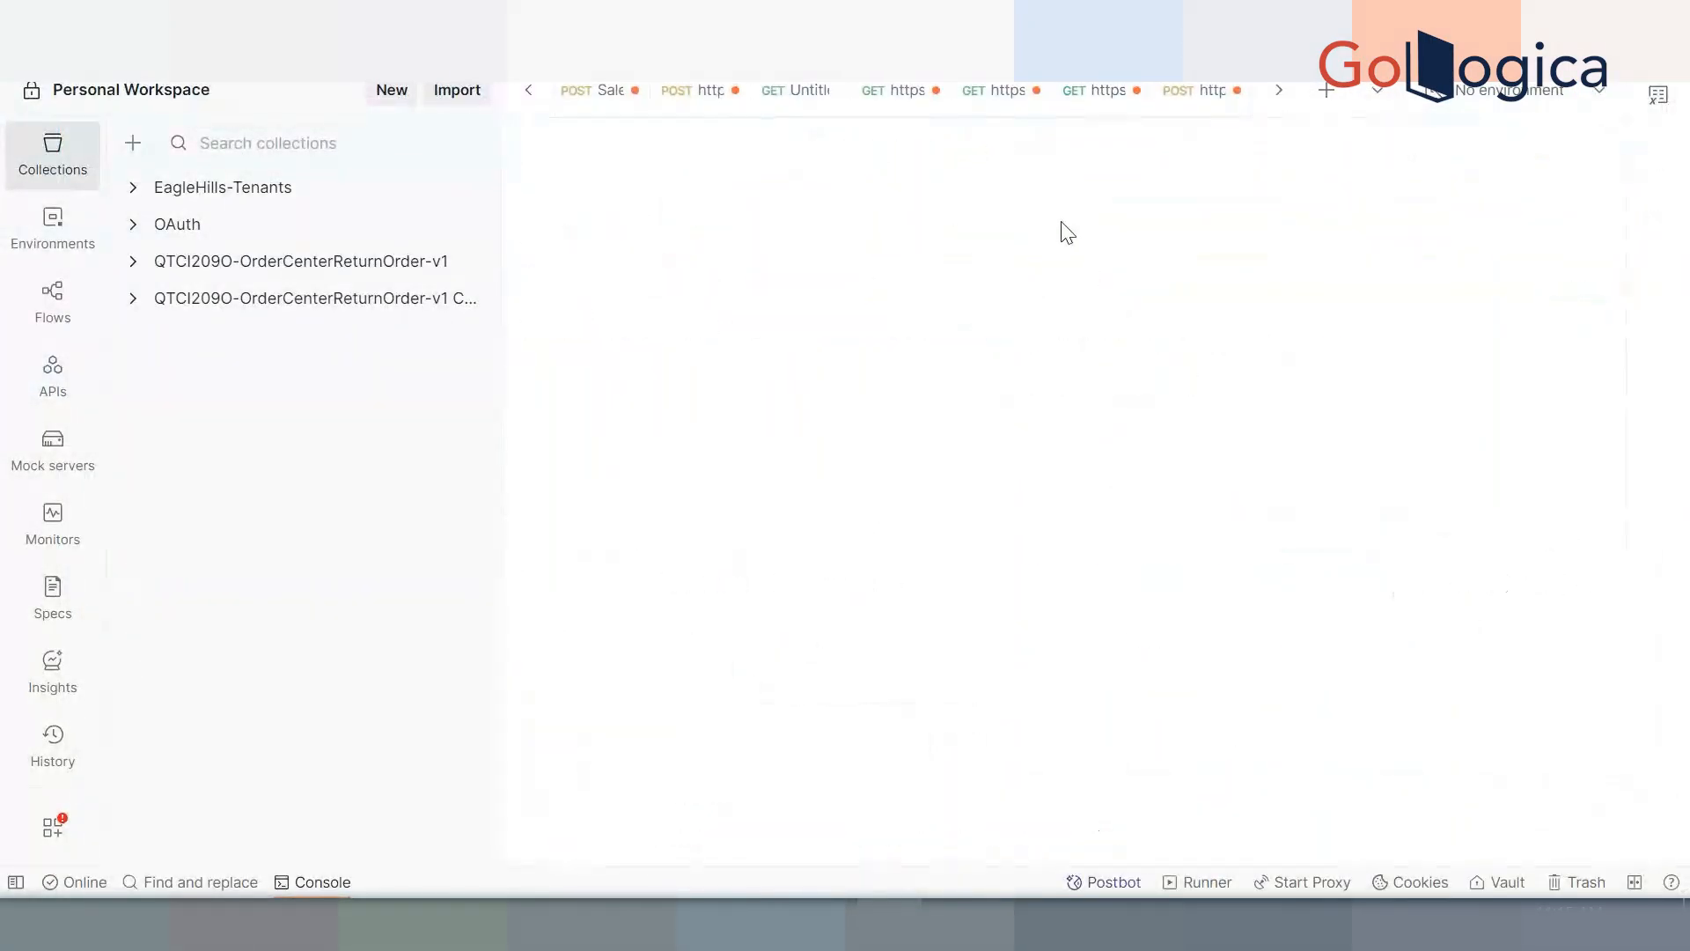
pyautogui.hotkey('ctrl', 't')
pyautogui.click(915, 208)
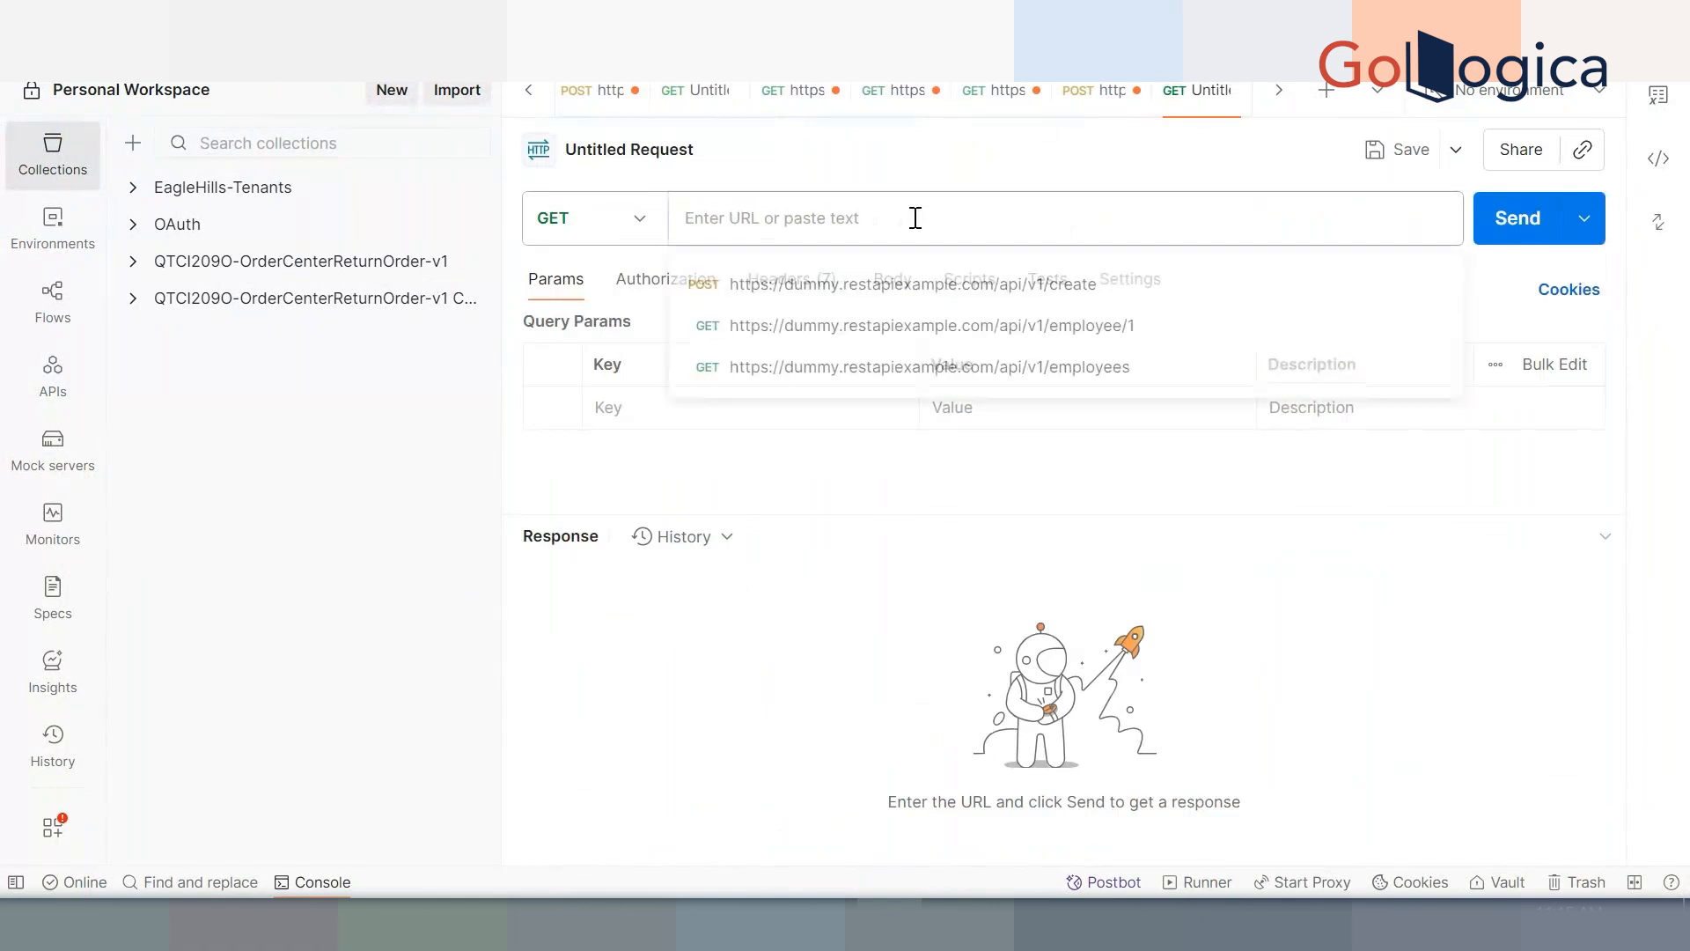
pyautogui.hotkey('ctrl', 'v')
pyautogui.click(614, 229)
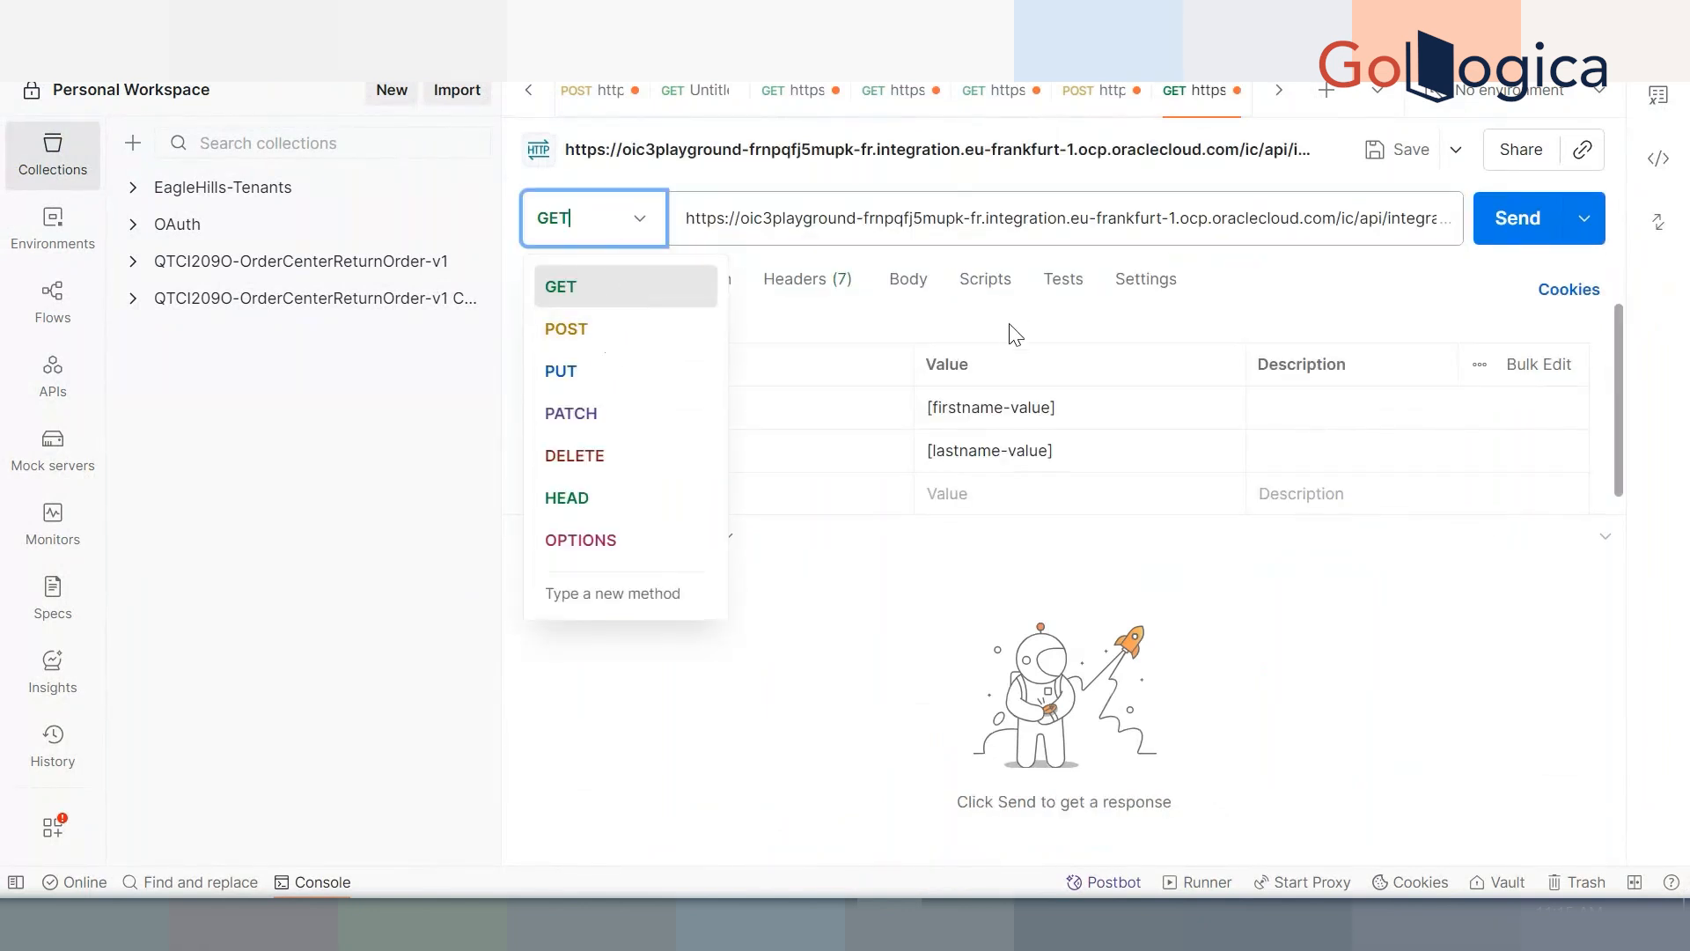
pyautogui.click(1271, 289)
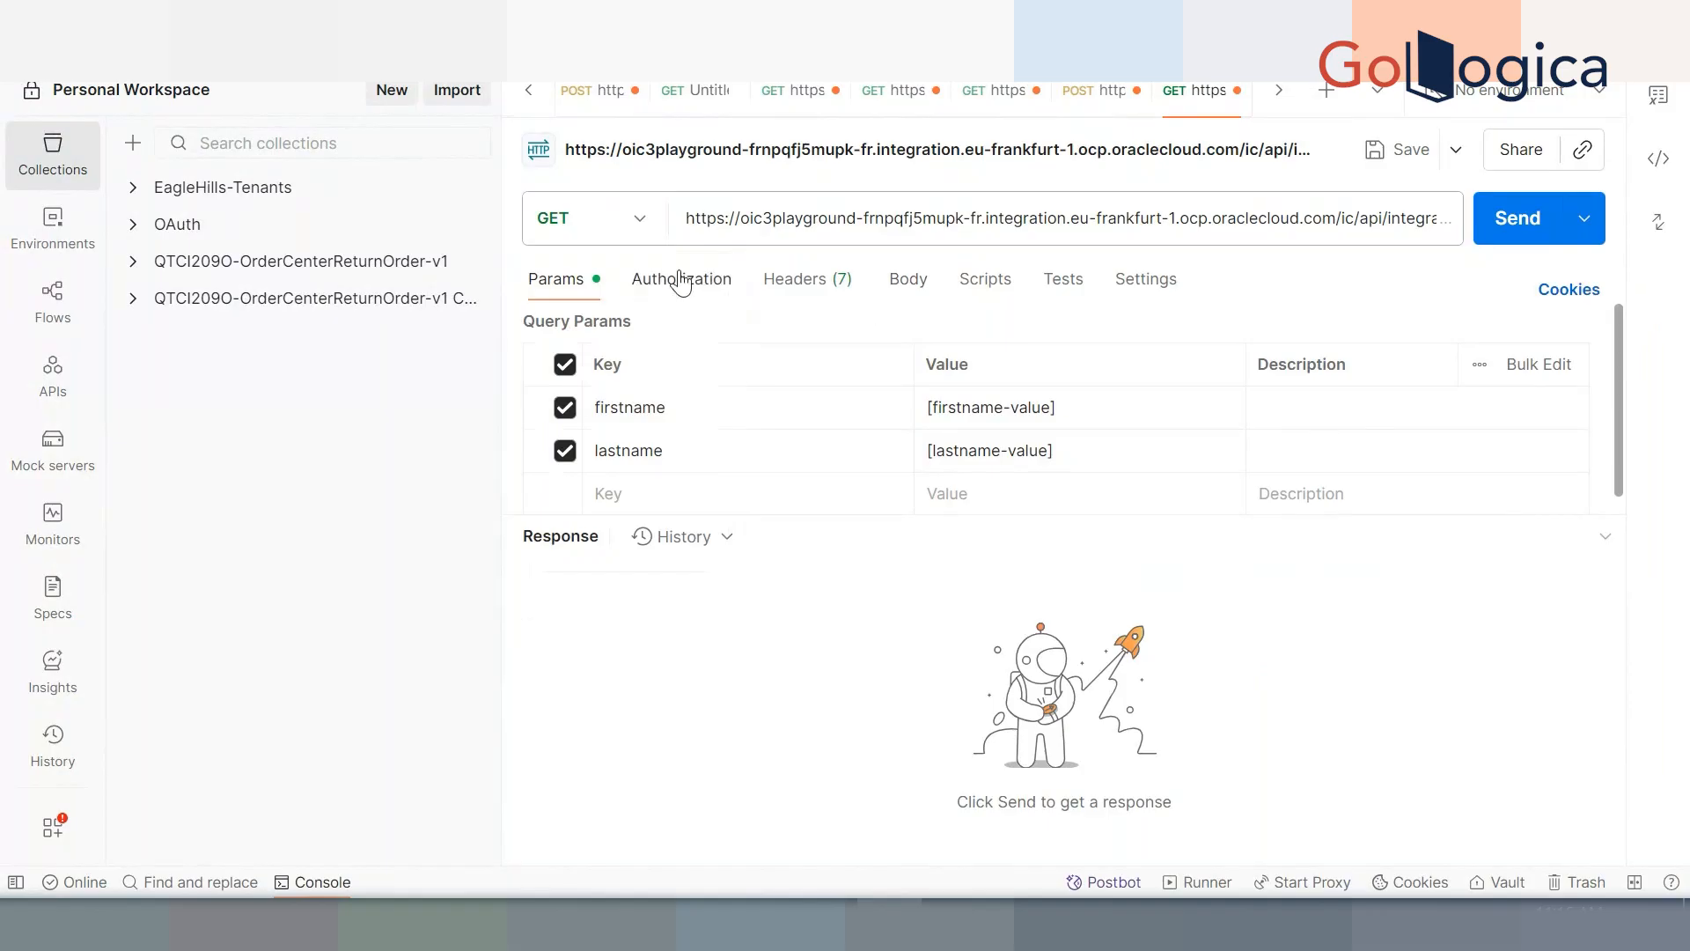
pyautogui.click(1070, 409)
pyautogui.moveTo(1071, 408); pyautogui.dragTo(902, 409)
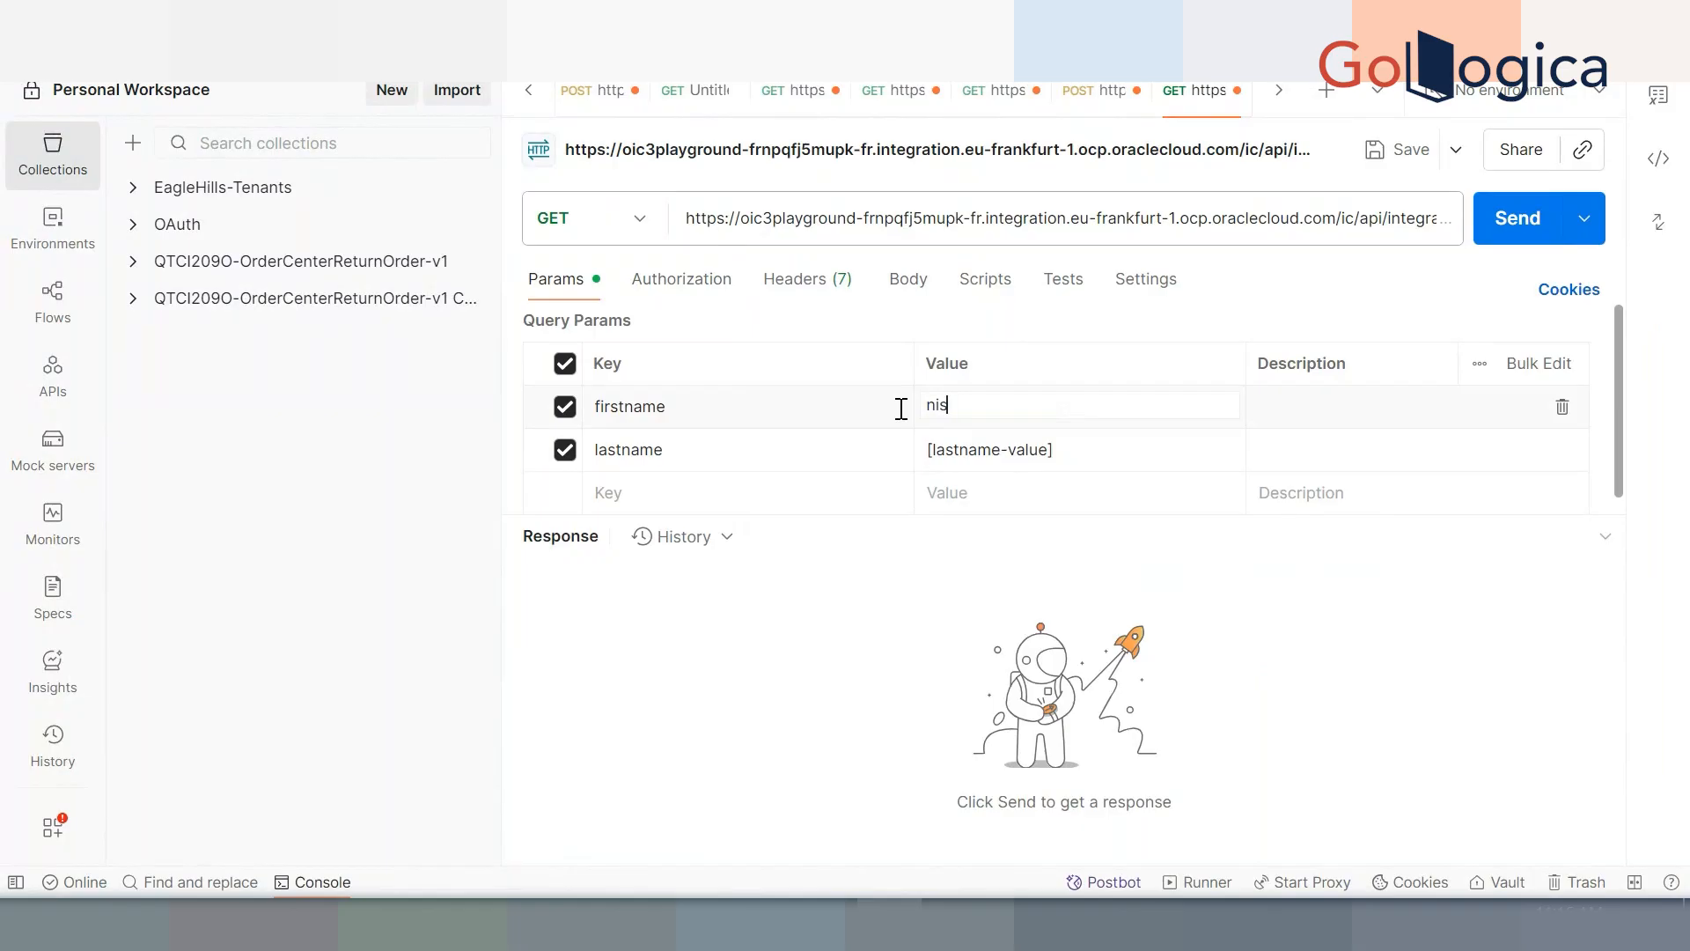
pyautogui.click(995, 451)
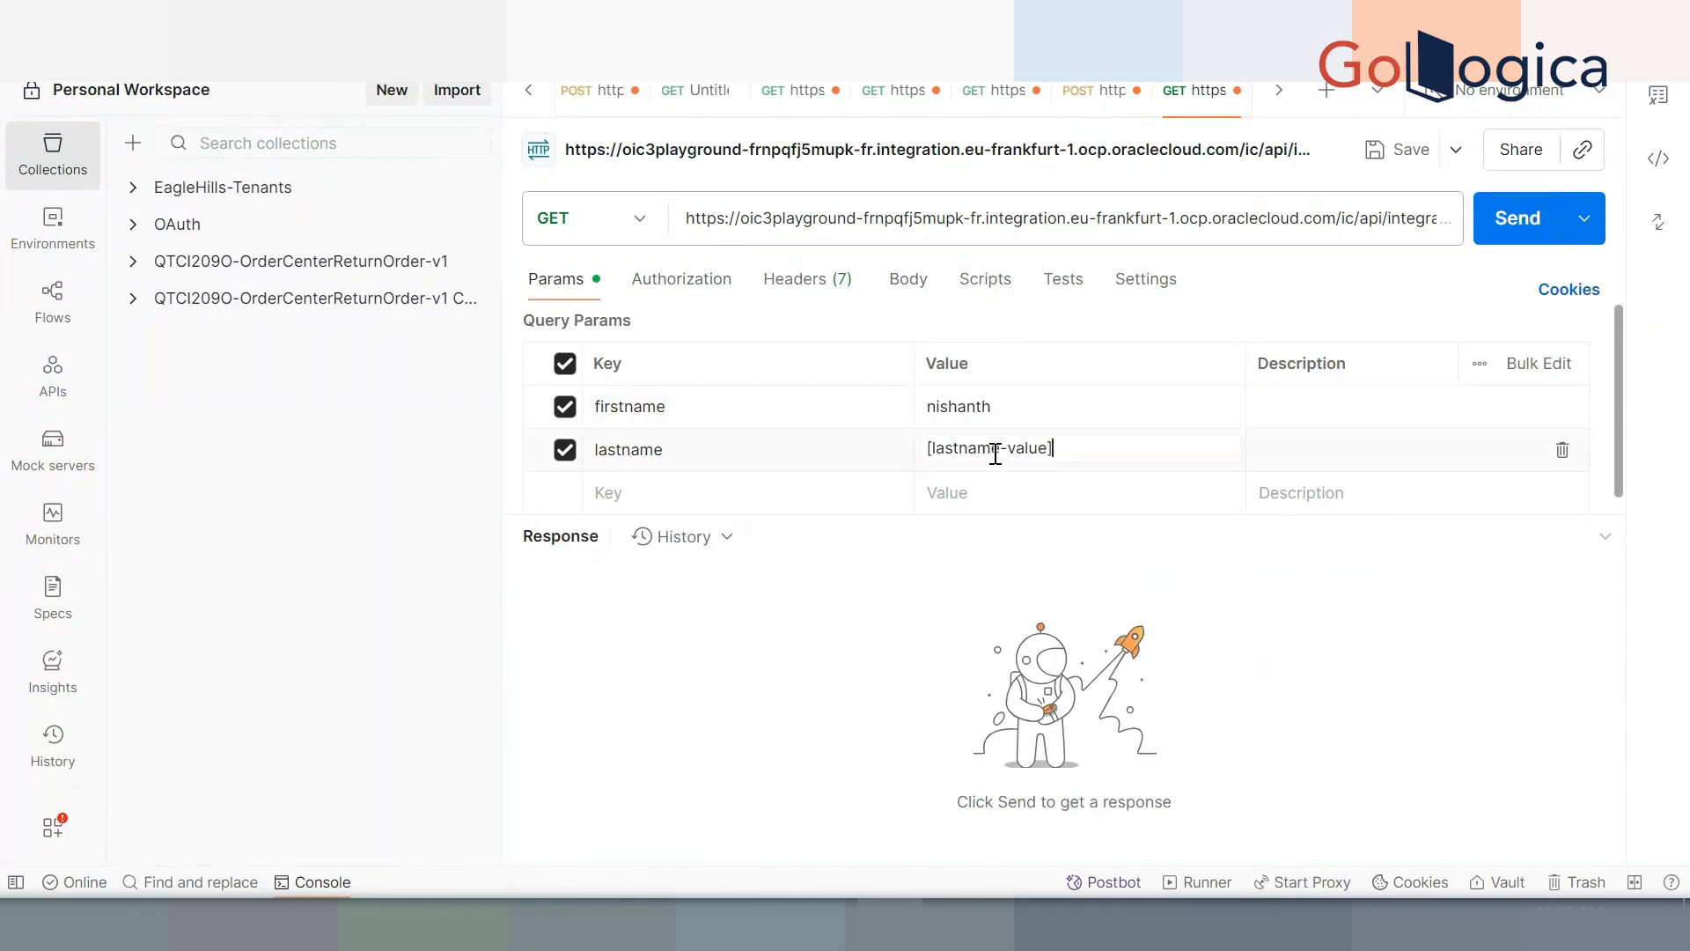
pyautogui.hotkey('ctrl', 'a')
pyautogui.click(1009, 574)
pyautogui.click(689, 279)
# Set the request's authorization to Basic Auth with the account username and password
pyautogui.click(664, 354)
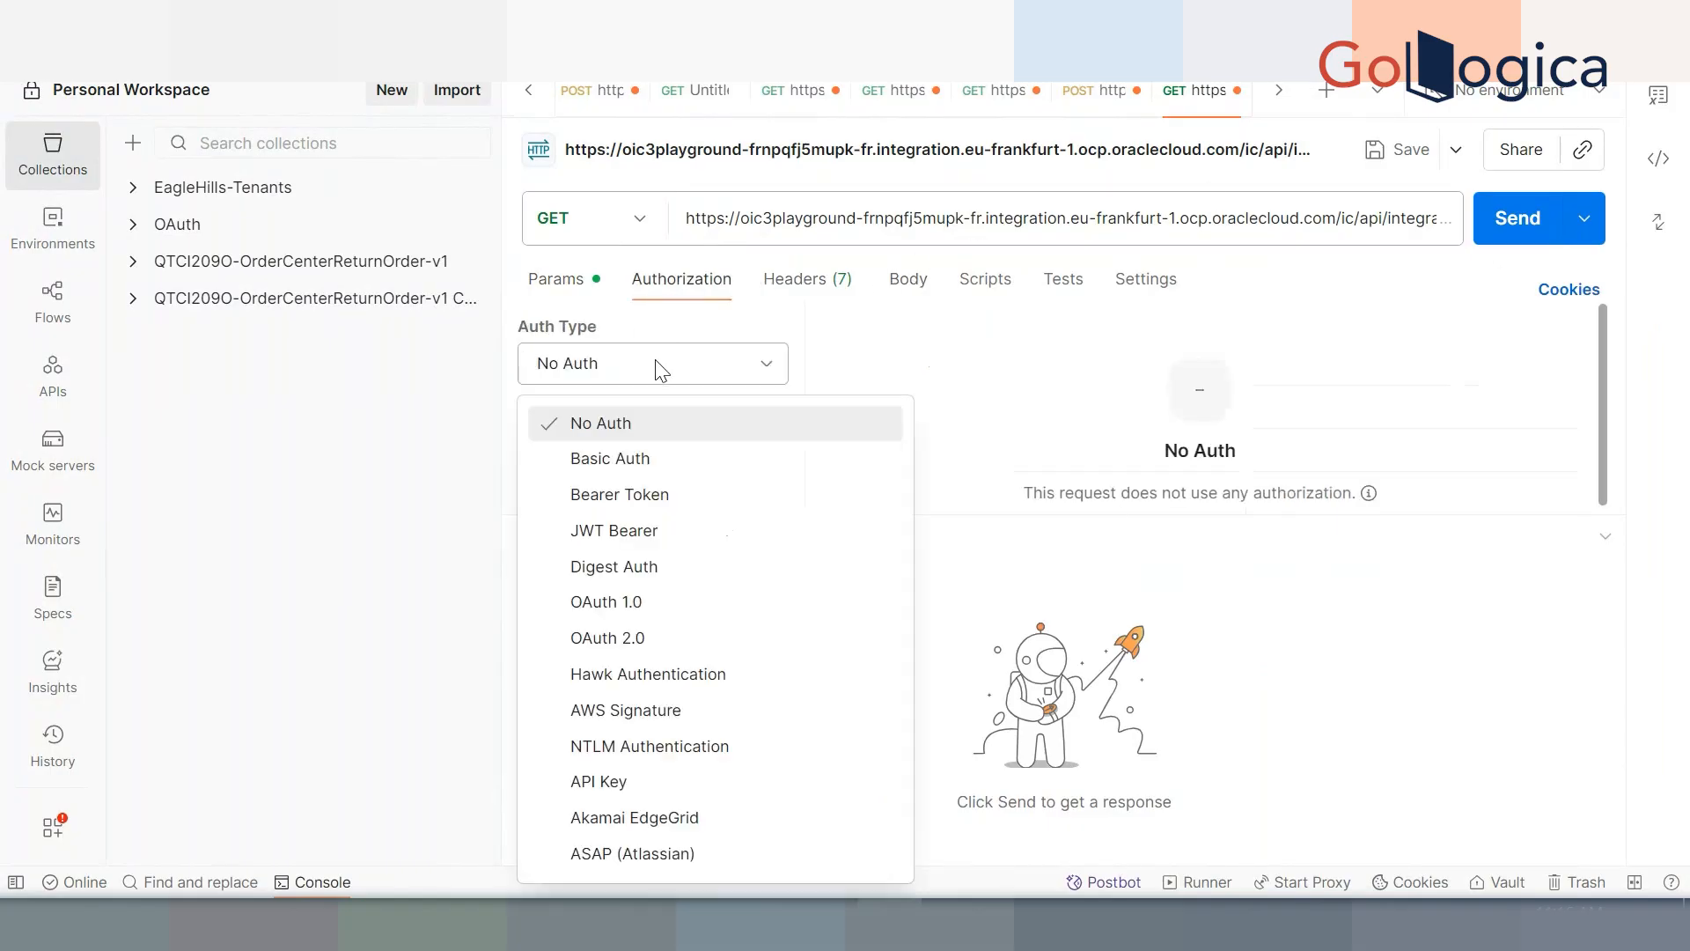
pyautogui.click(661, 458)
pyautogui.moveTo(1340, 356); pyautogui.dragTo(1207, 369)
pyautogui.write('hw')
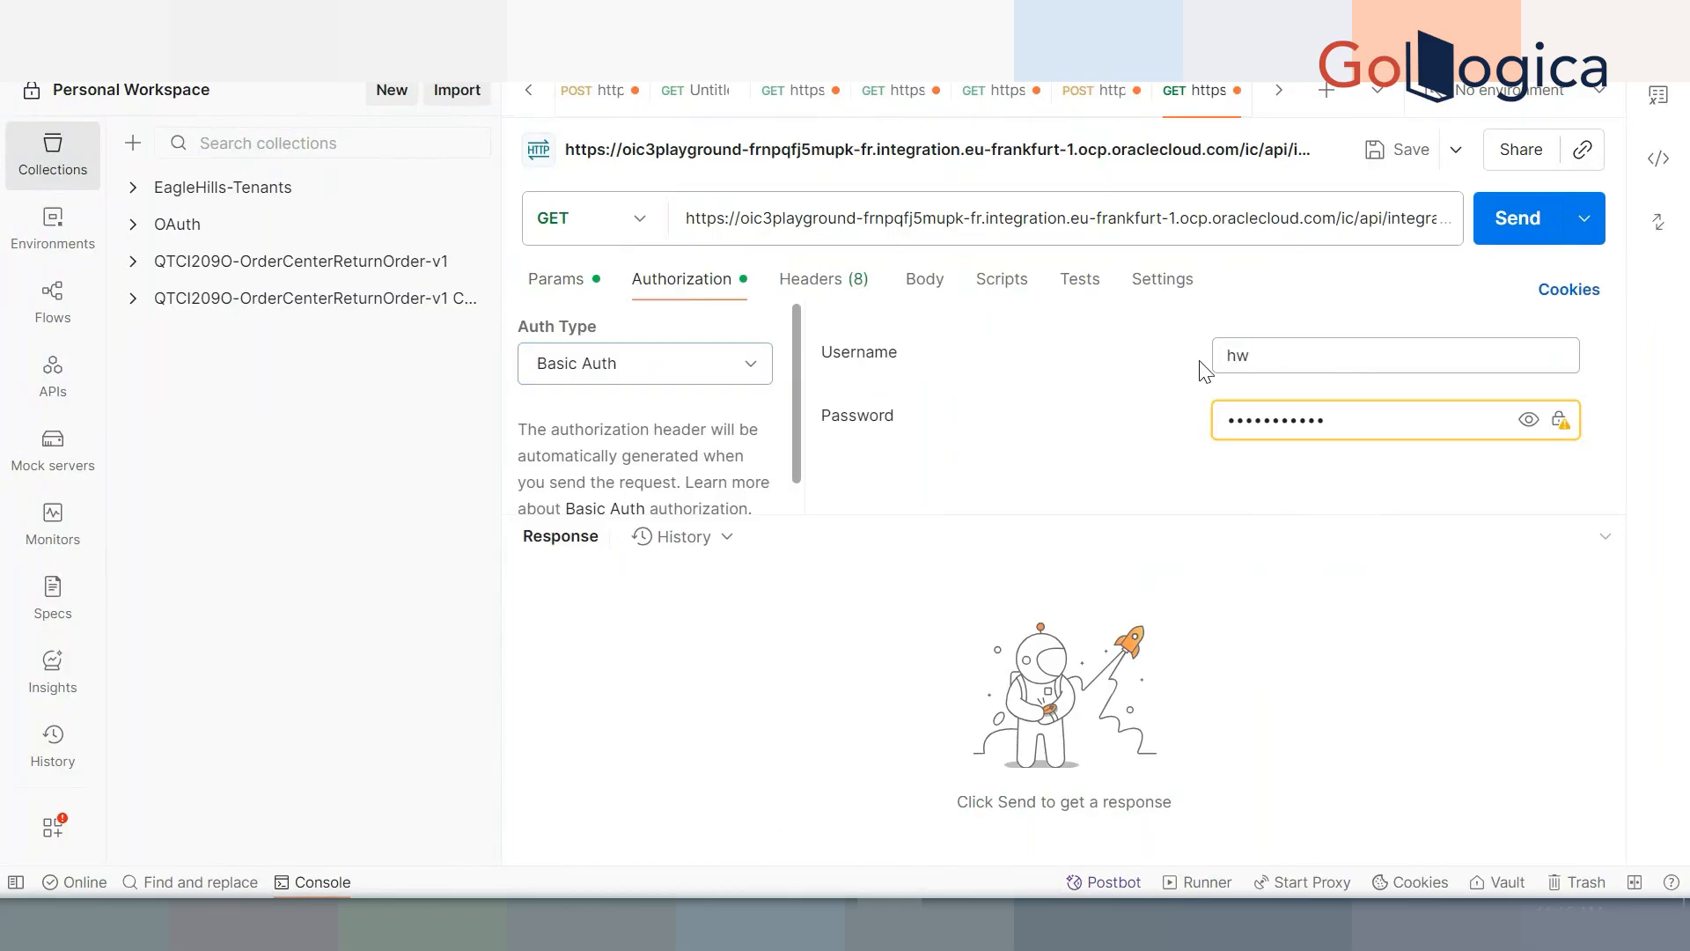
pyautogui.write('3625')
pyautogui.press('BackSpace')
pyautogui.press('BackSpace')
pyautogui.press('BackSpace')
pyautogui.press('BackSpace')
pyautogui.press('BackSpace')
pyautogui.press('BackSpace')
pyautogui.press('BackSpace')
pyautogui.press('BackSpace')
pyautogui.press('BackSpace')
pyautogui.press('BackSpace')
pyautogui.press('BackSpace')
pyautogui.press('BackSpace')
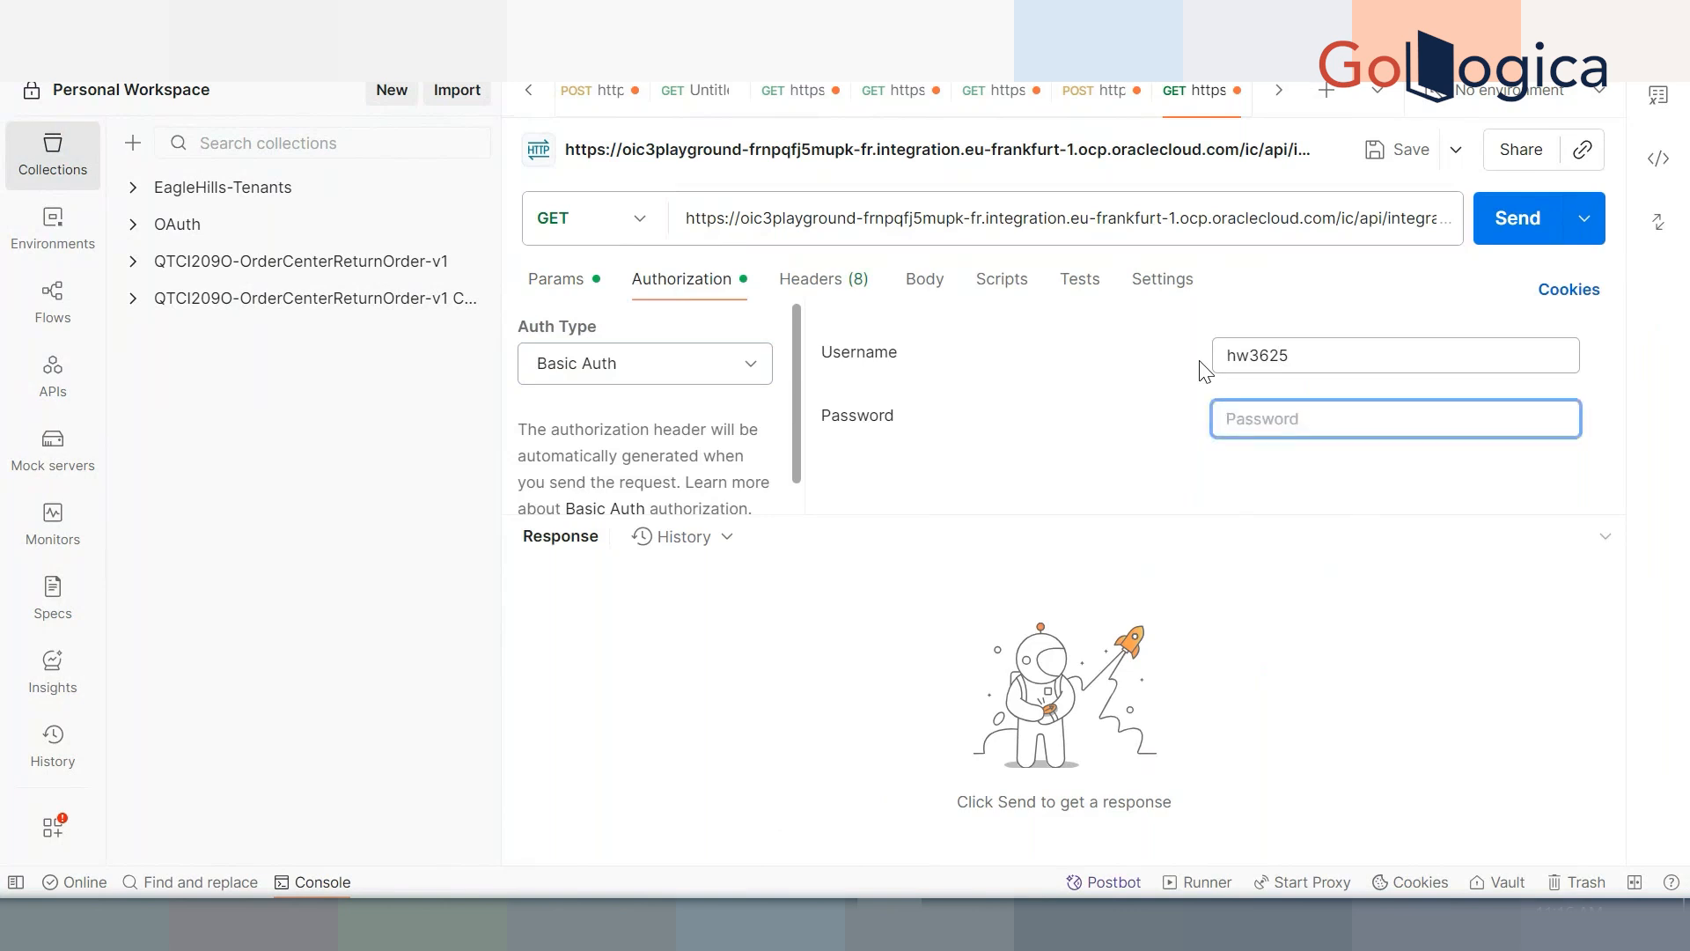
pyautogui.write('••')
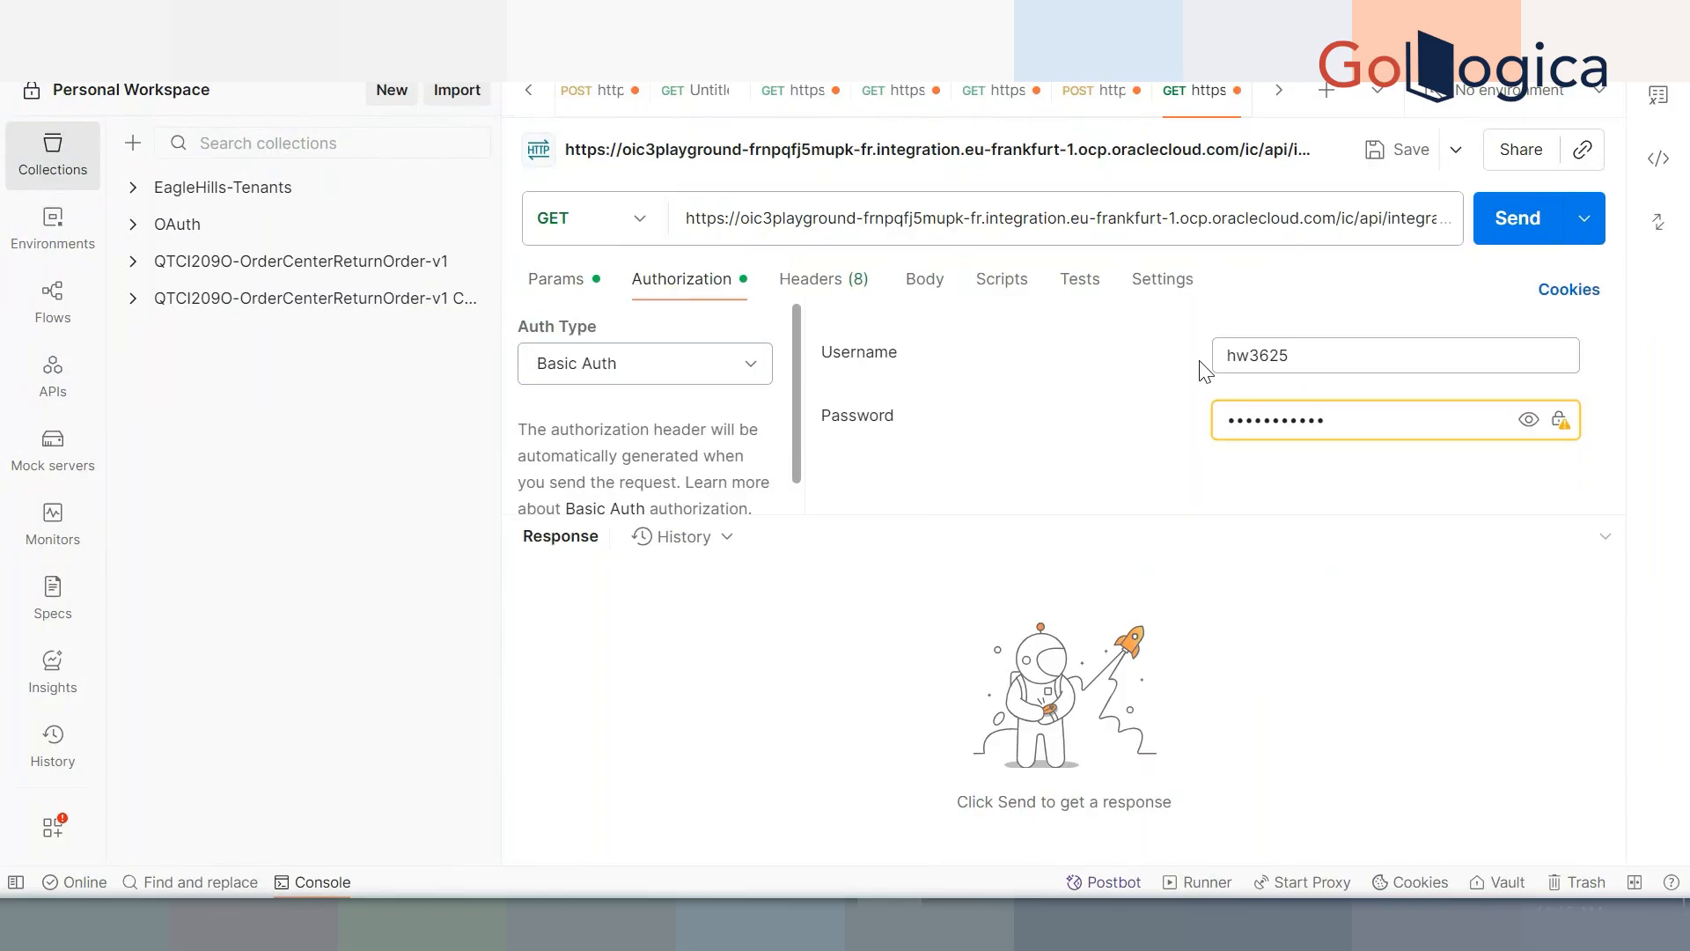
pyautogui.click(1512, 219)
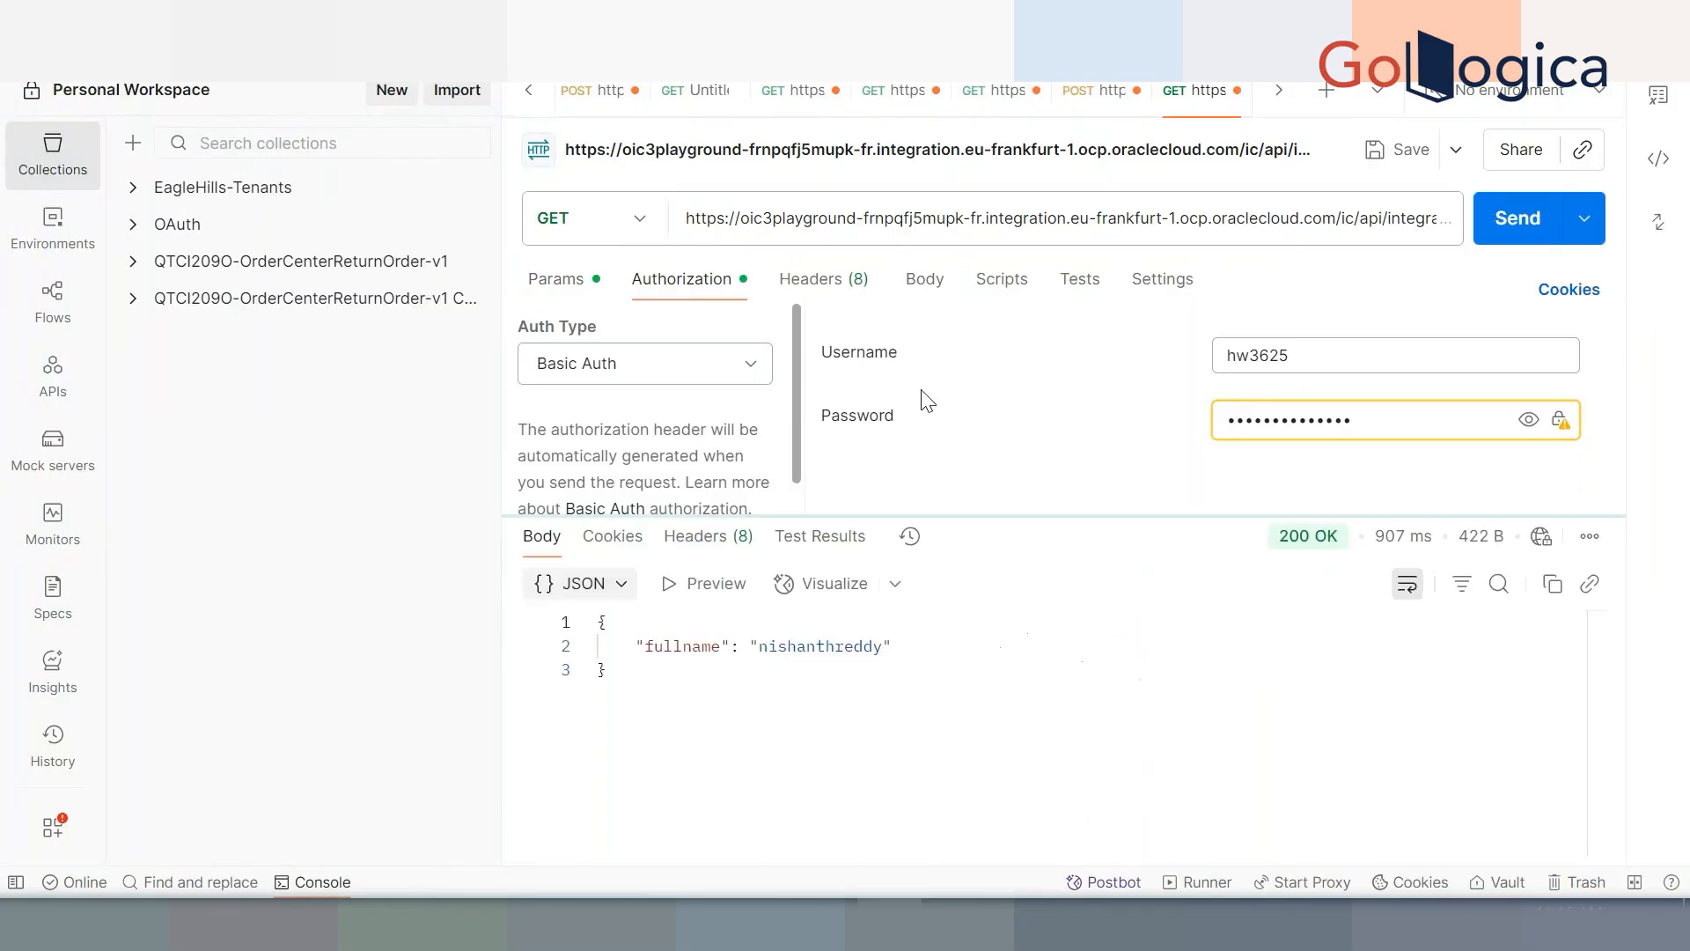
pyautogui.moveTo(626, 673); pyautogui.dragTo(598, 620)
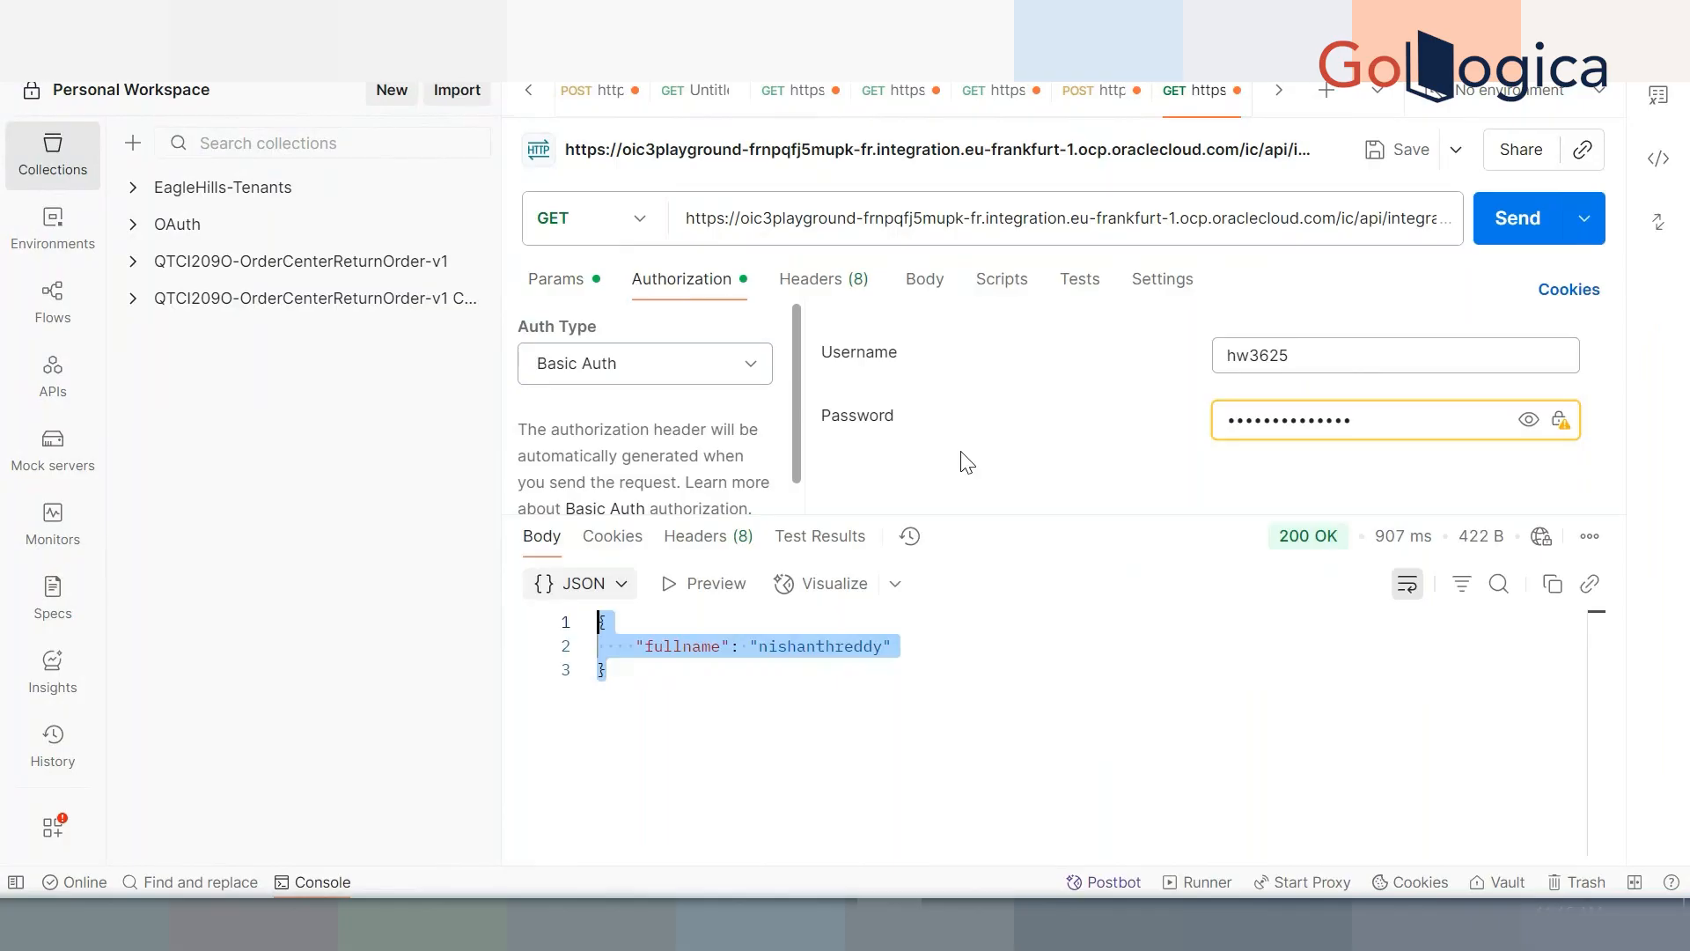
pyautogui.click(559, 925)
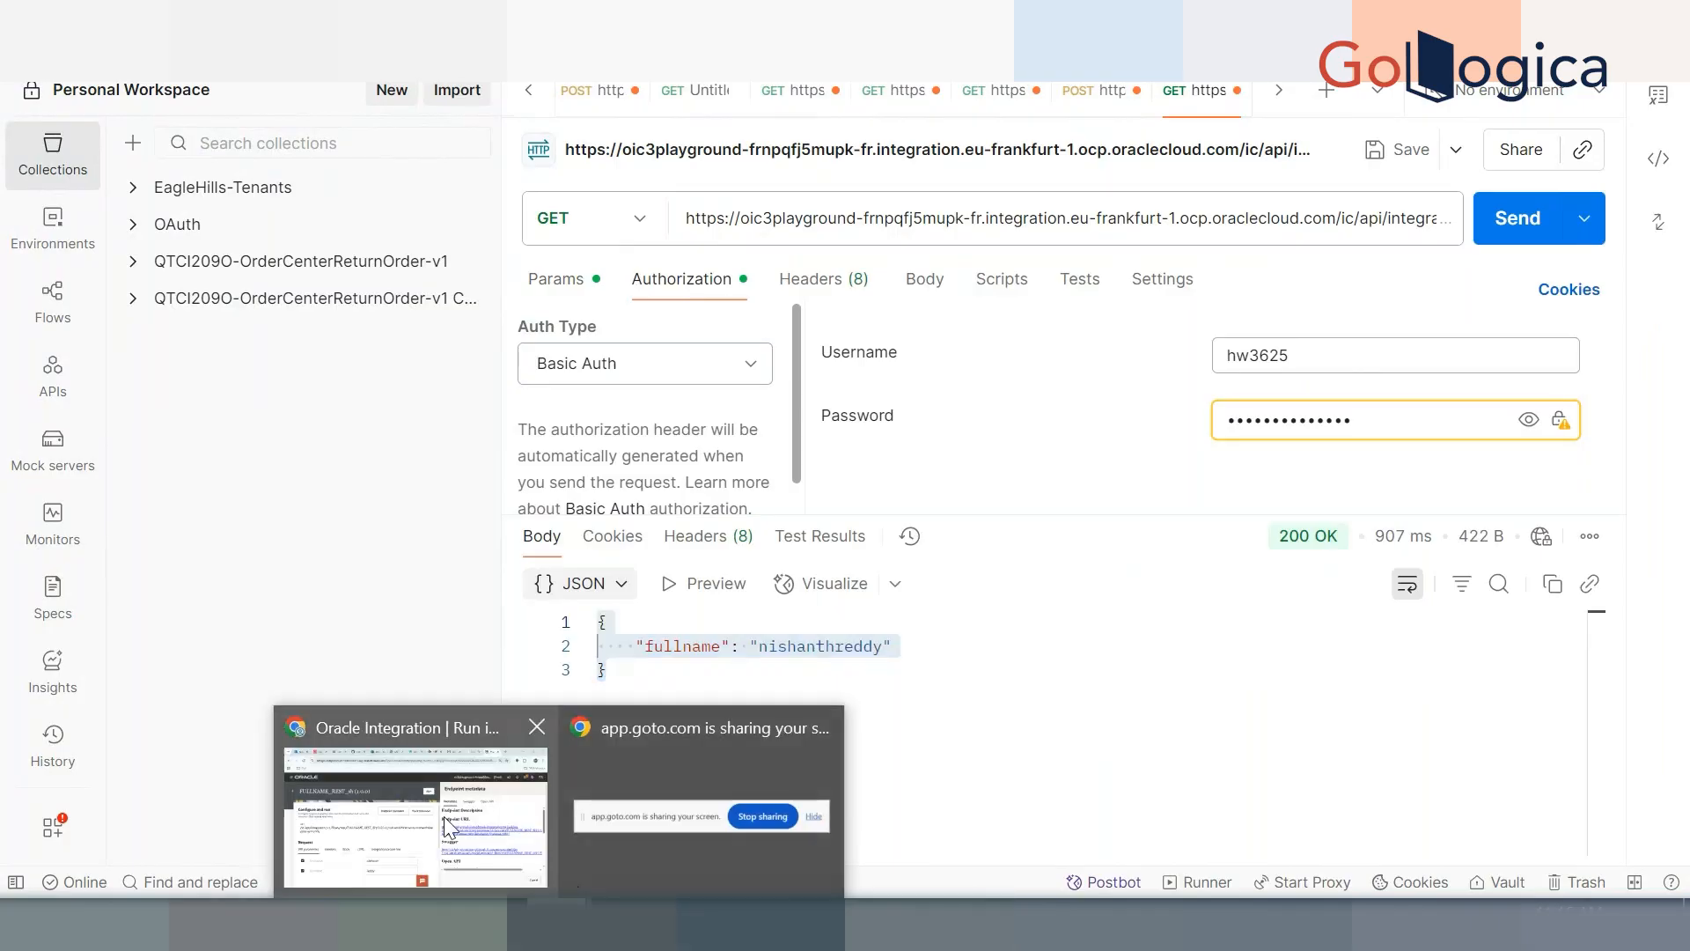
pyautogui.click(444, 816)
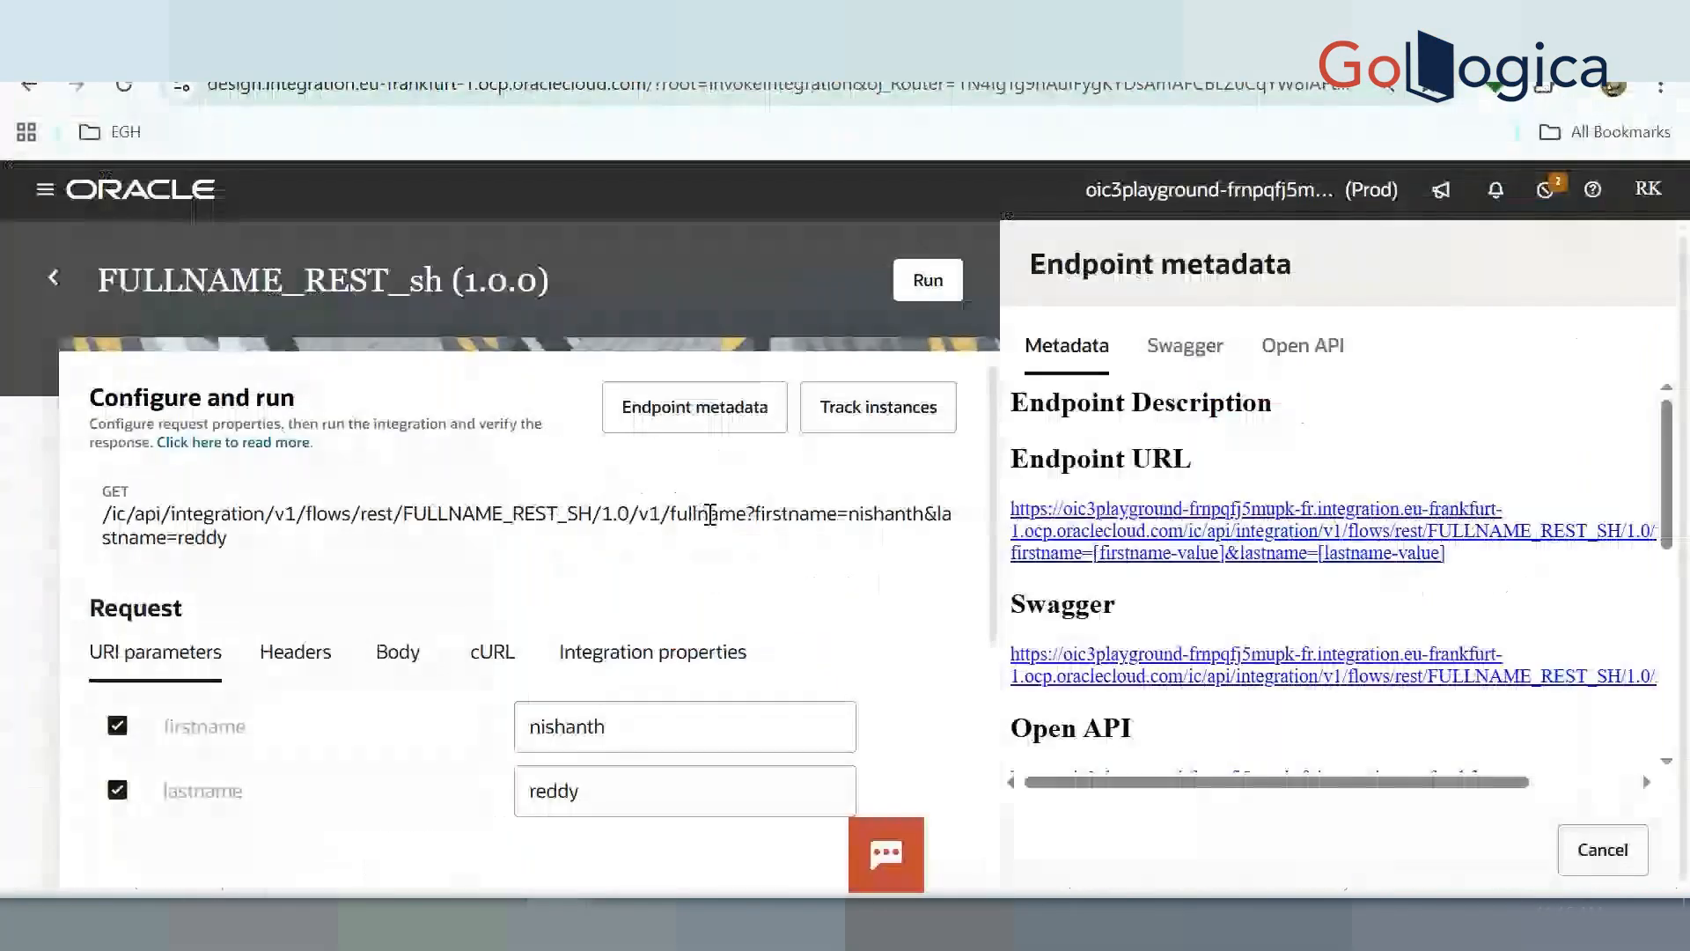
pyautogui.doubleClick(806, 514)
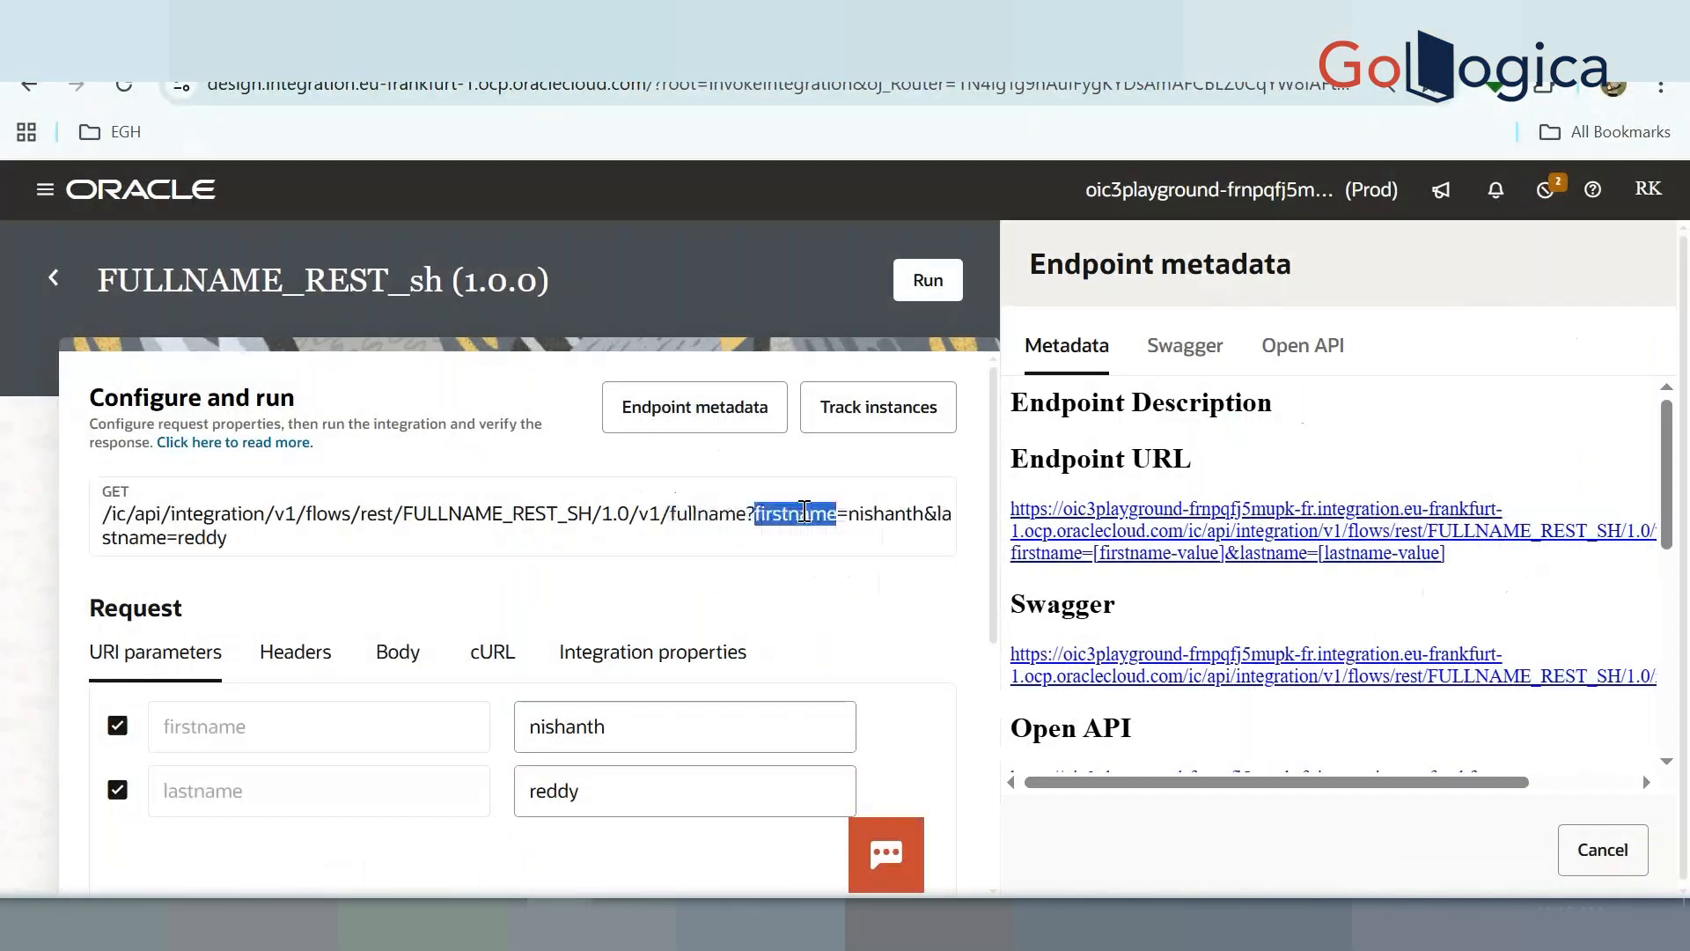
pyautogui.doubleClick(867, 514)
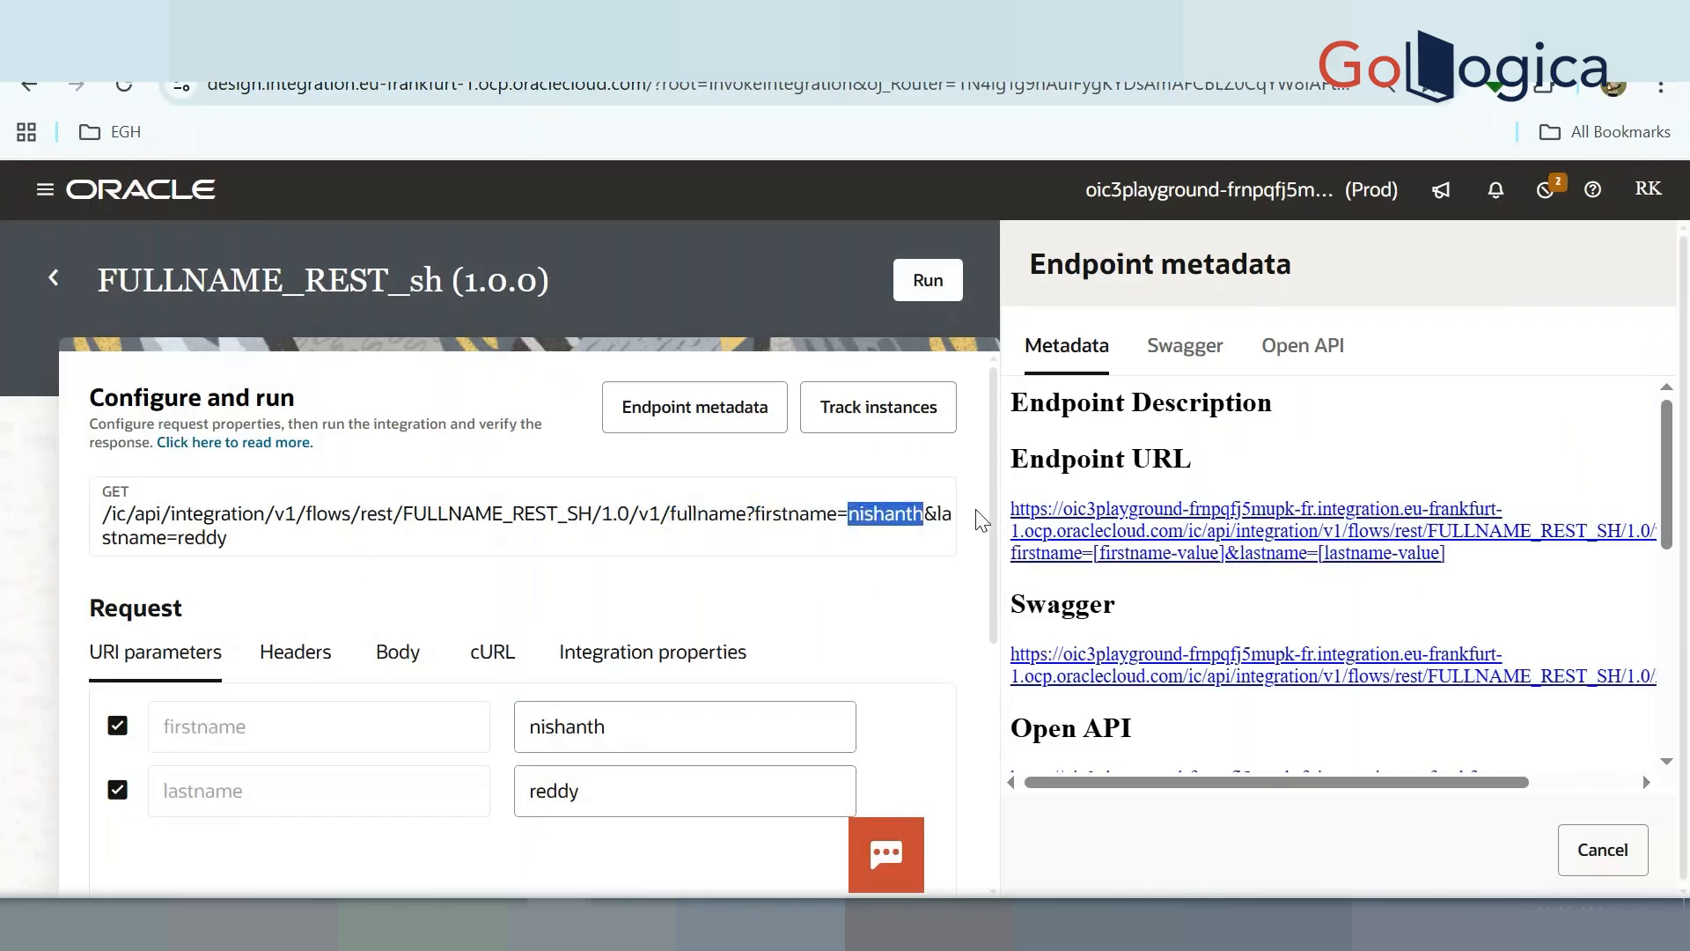
pyautogui.click(124, 539)
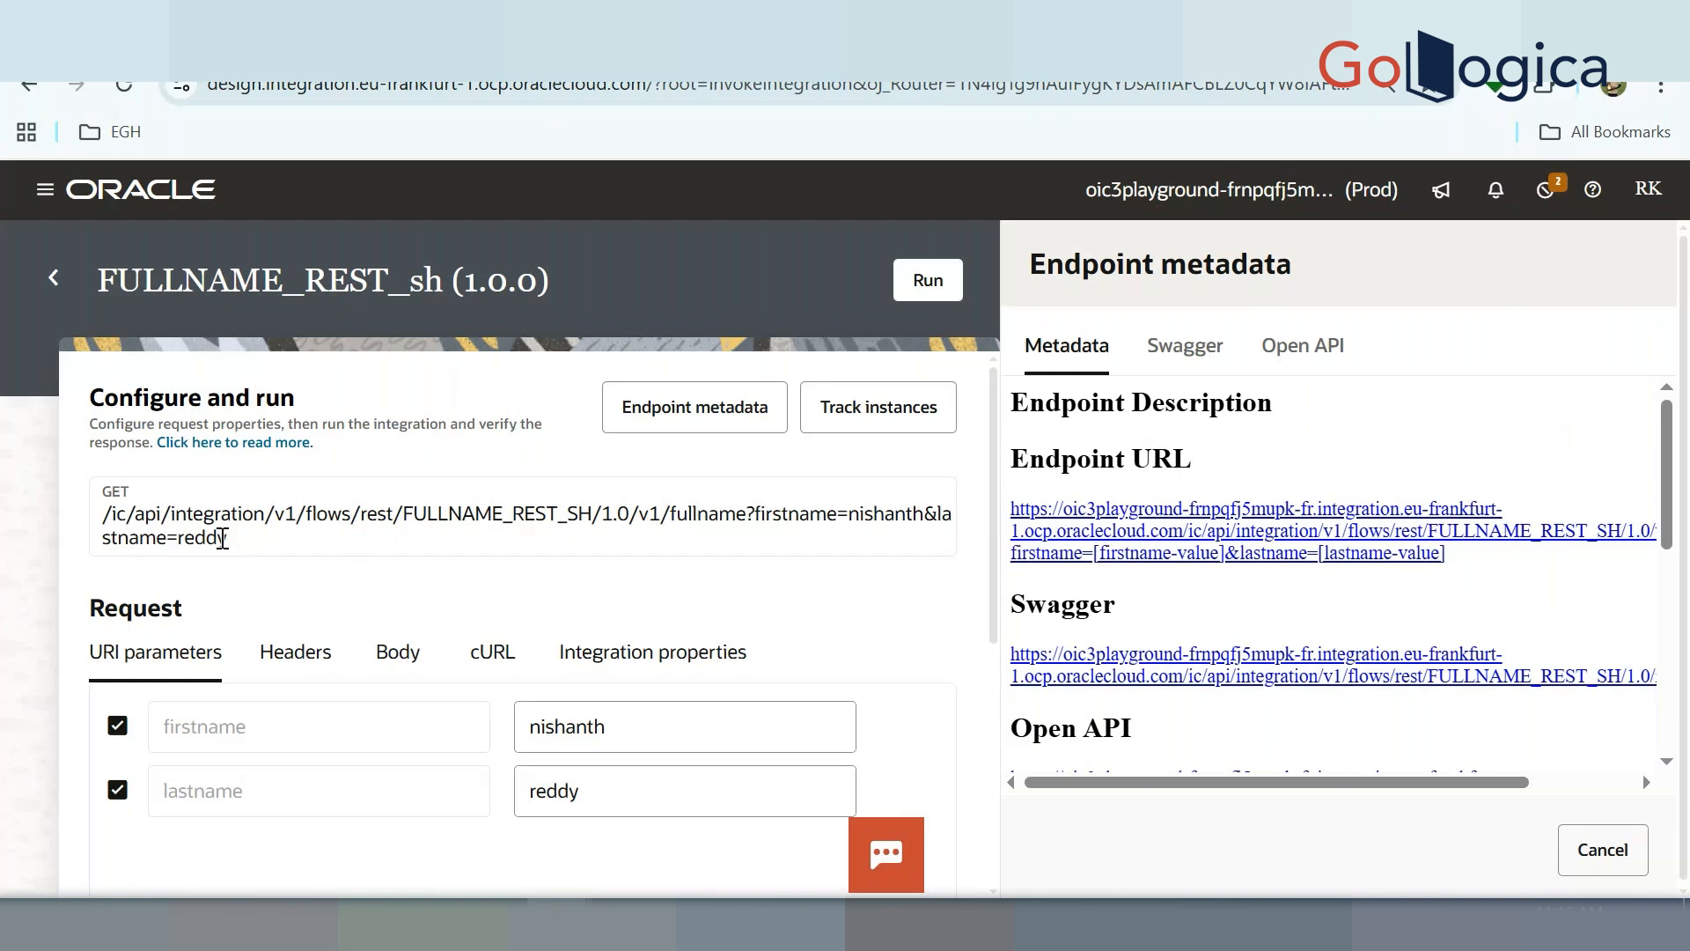
pyautogui.moveTo(226, 539); pyautogui.dragTo(103, 523)
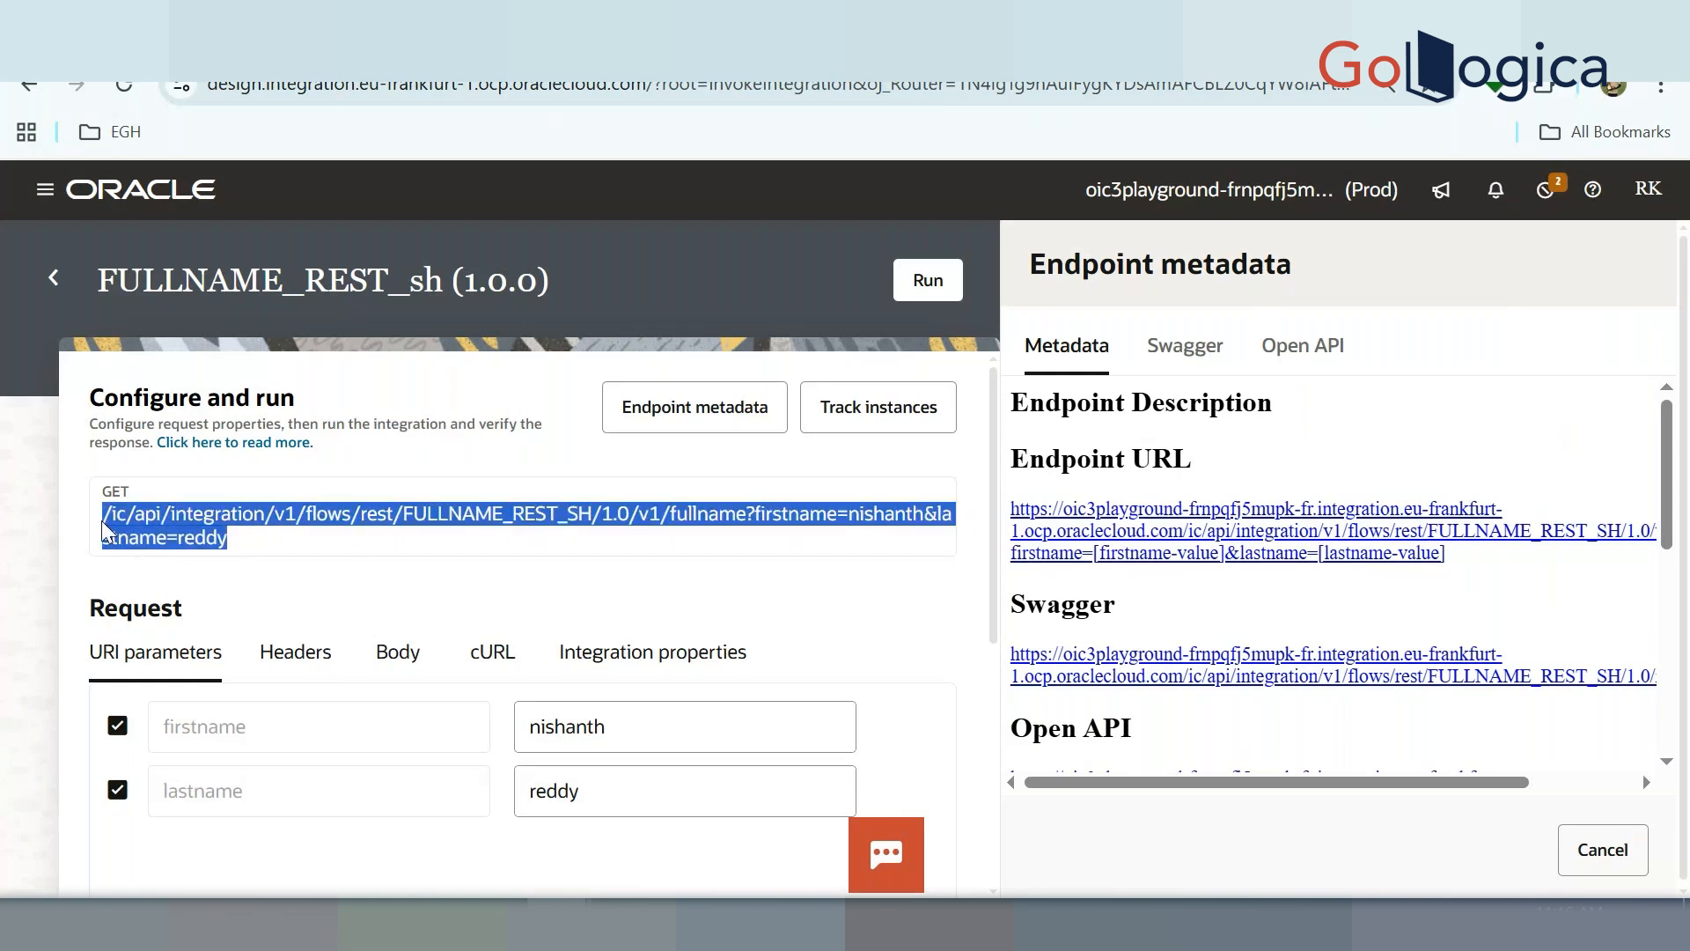